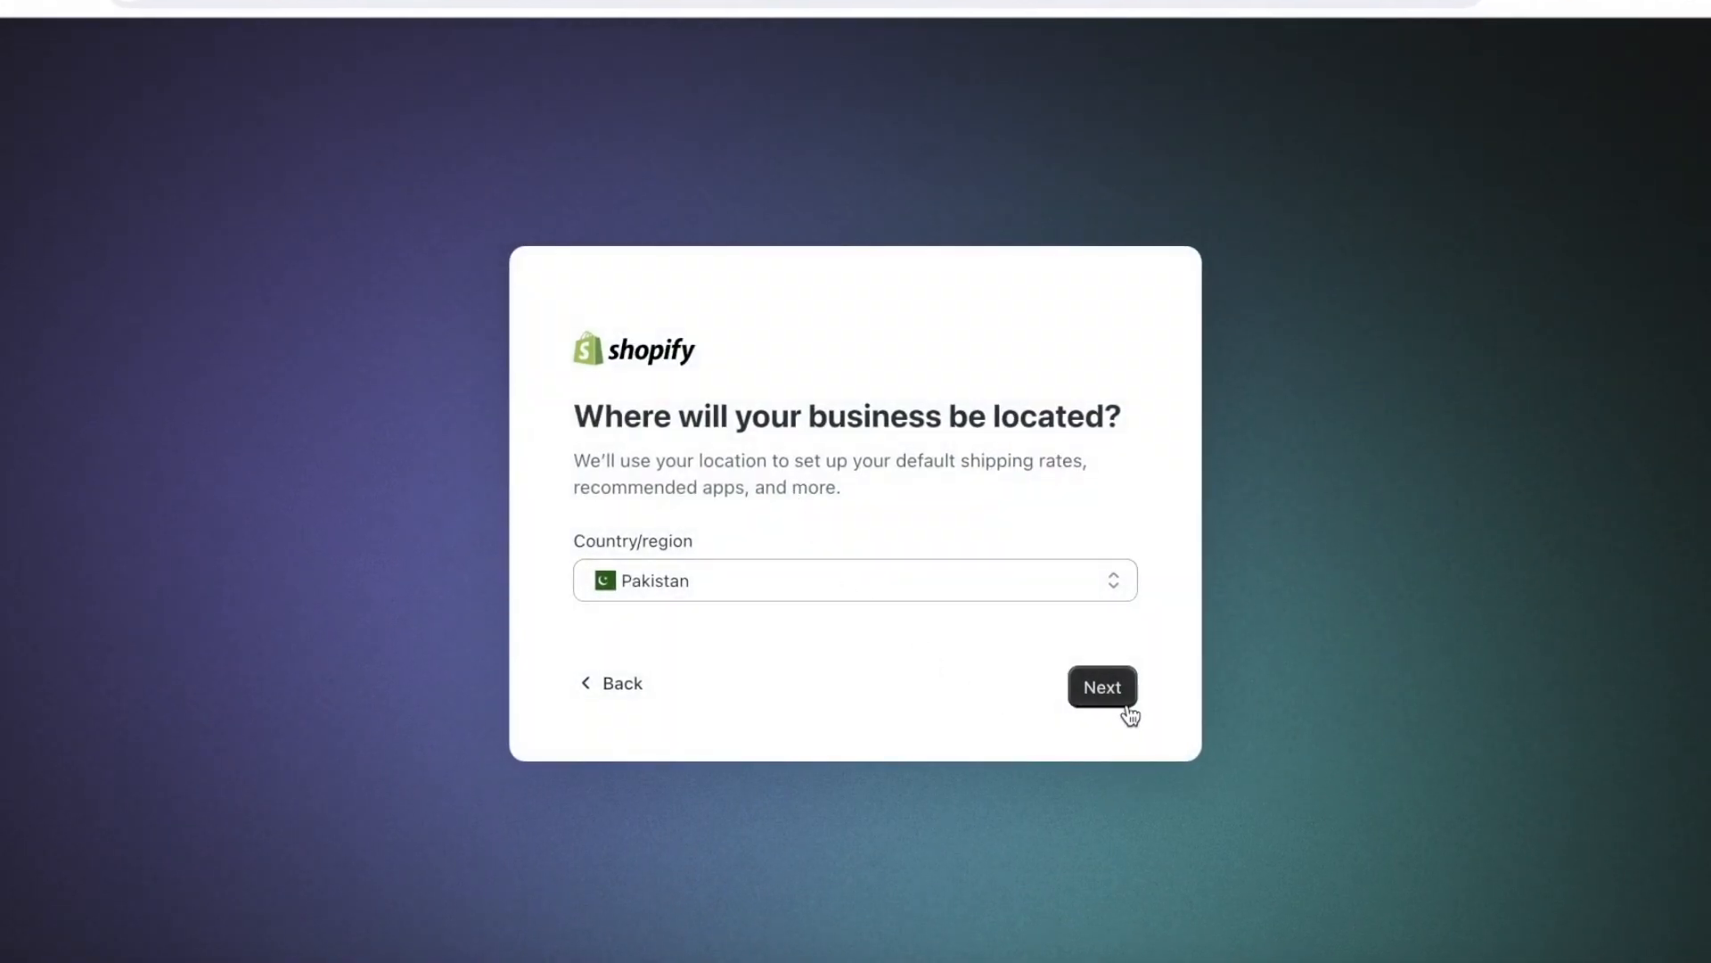
- Confirm Pakistan as the business location and start adding a new product to the store
click(1127, 702)
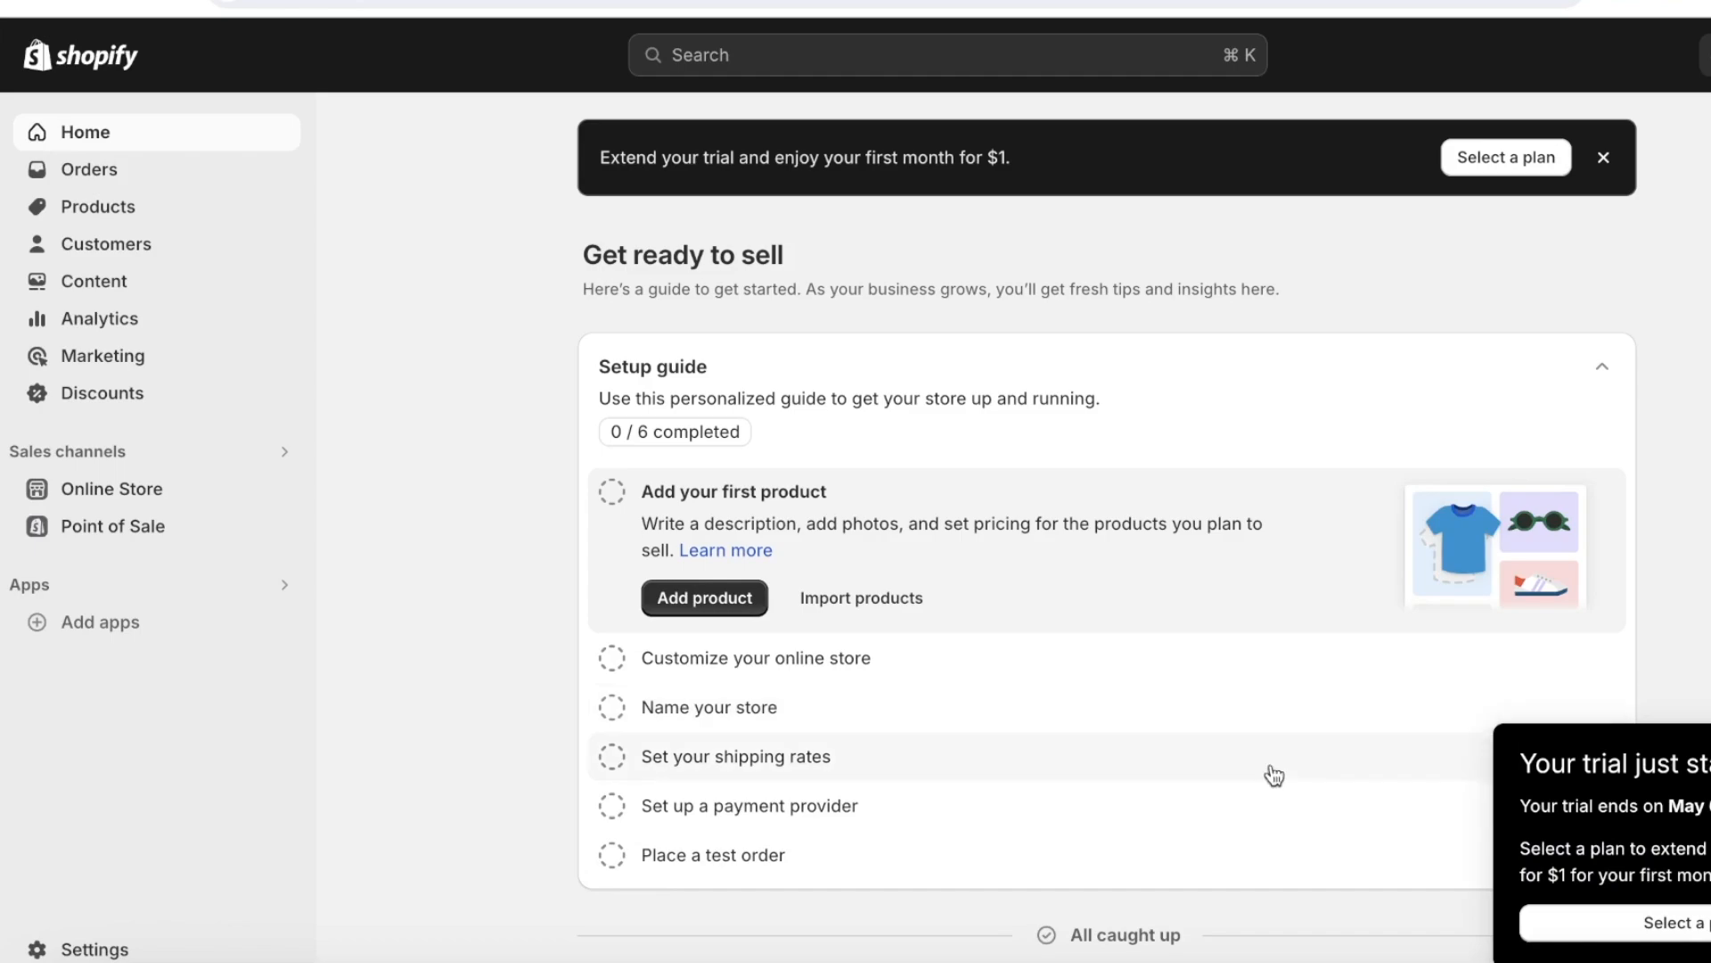
click(91, 214)
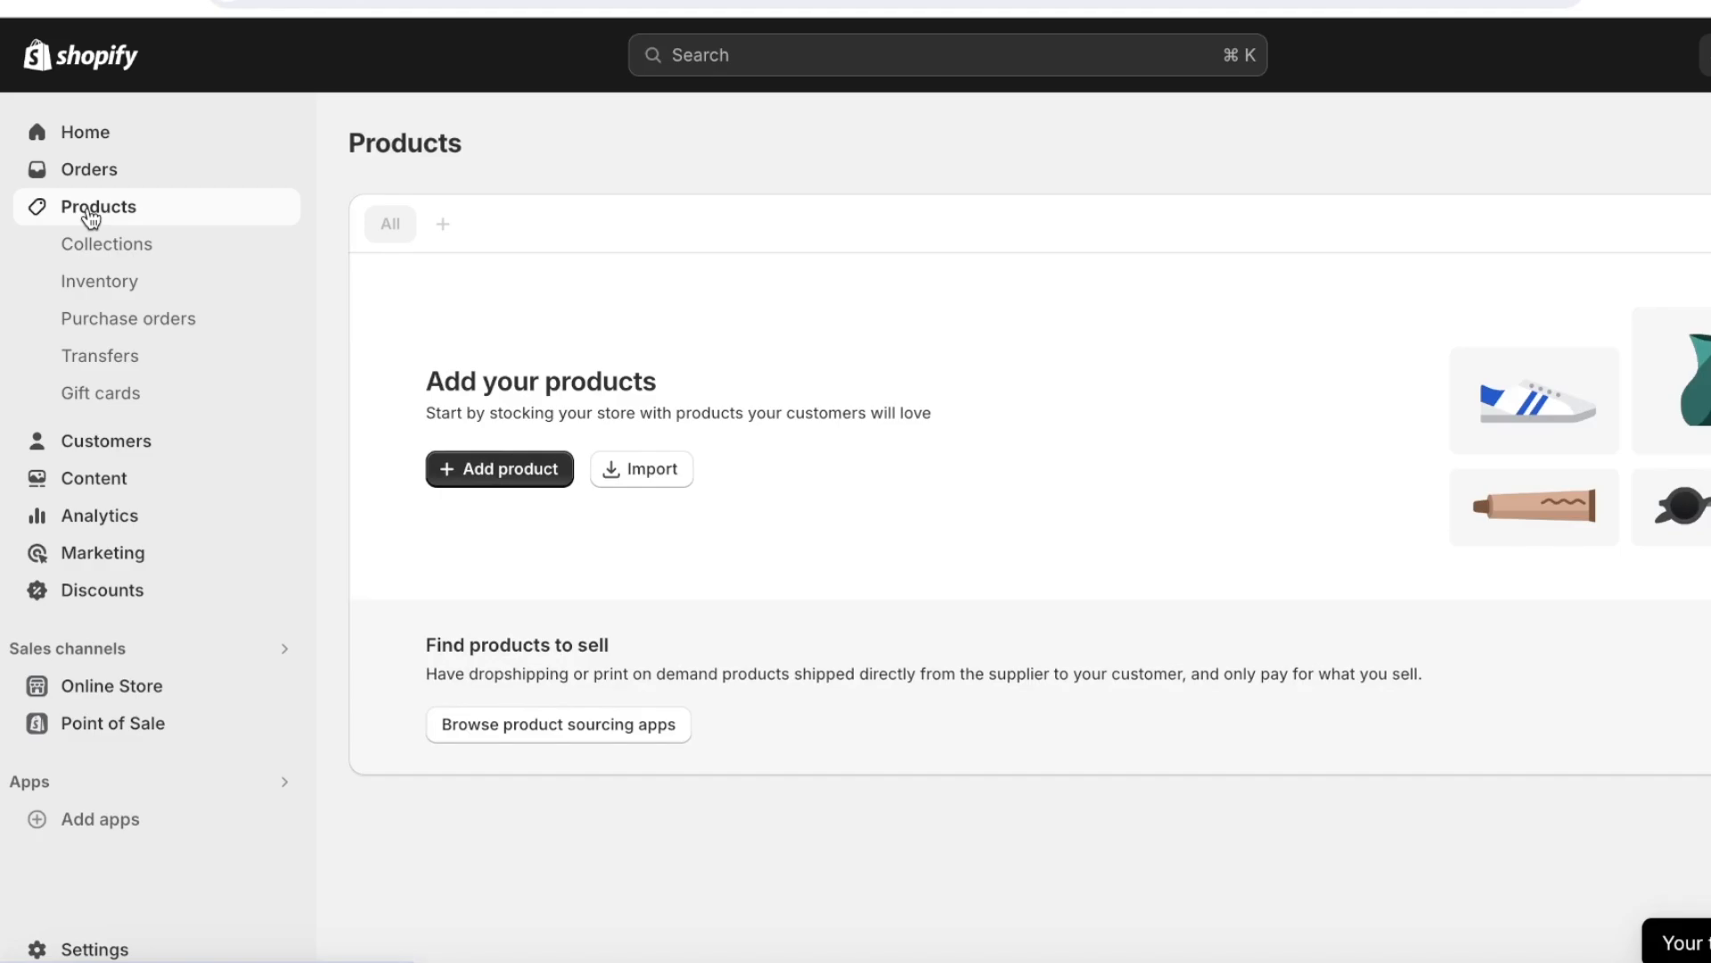
click(467, 468)
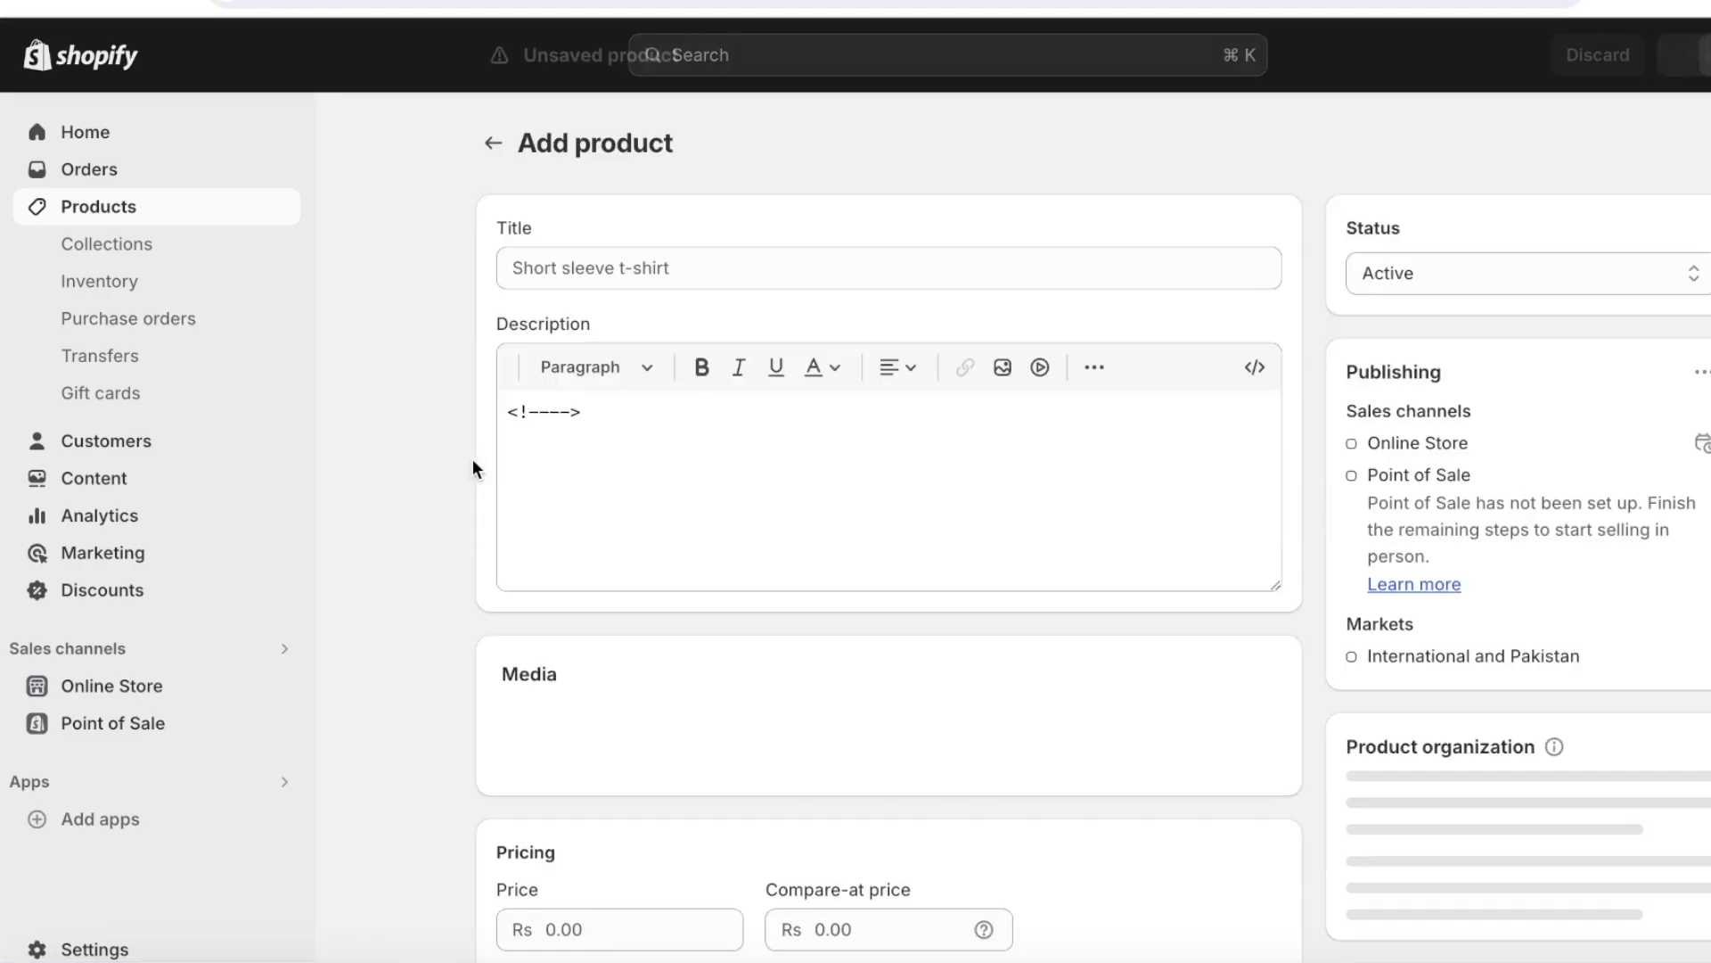
- Title the new product Scalp scrubber
click(695, 276)
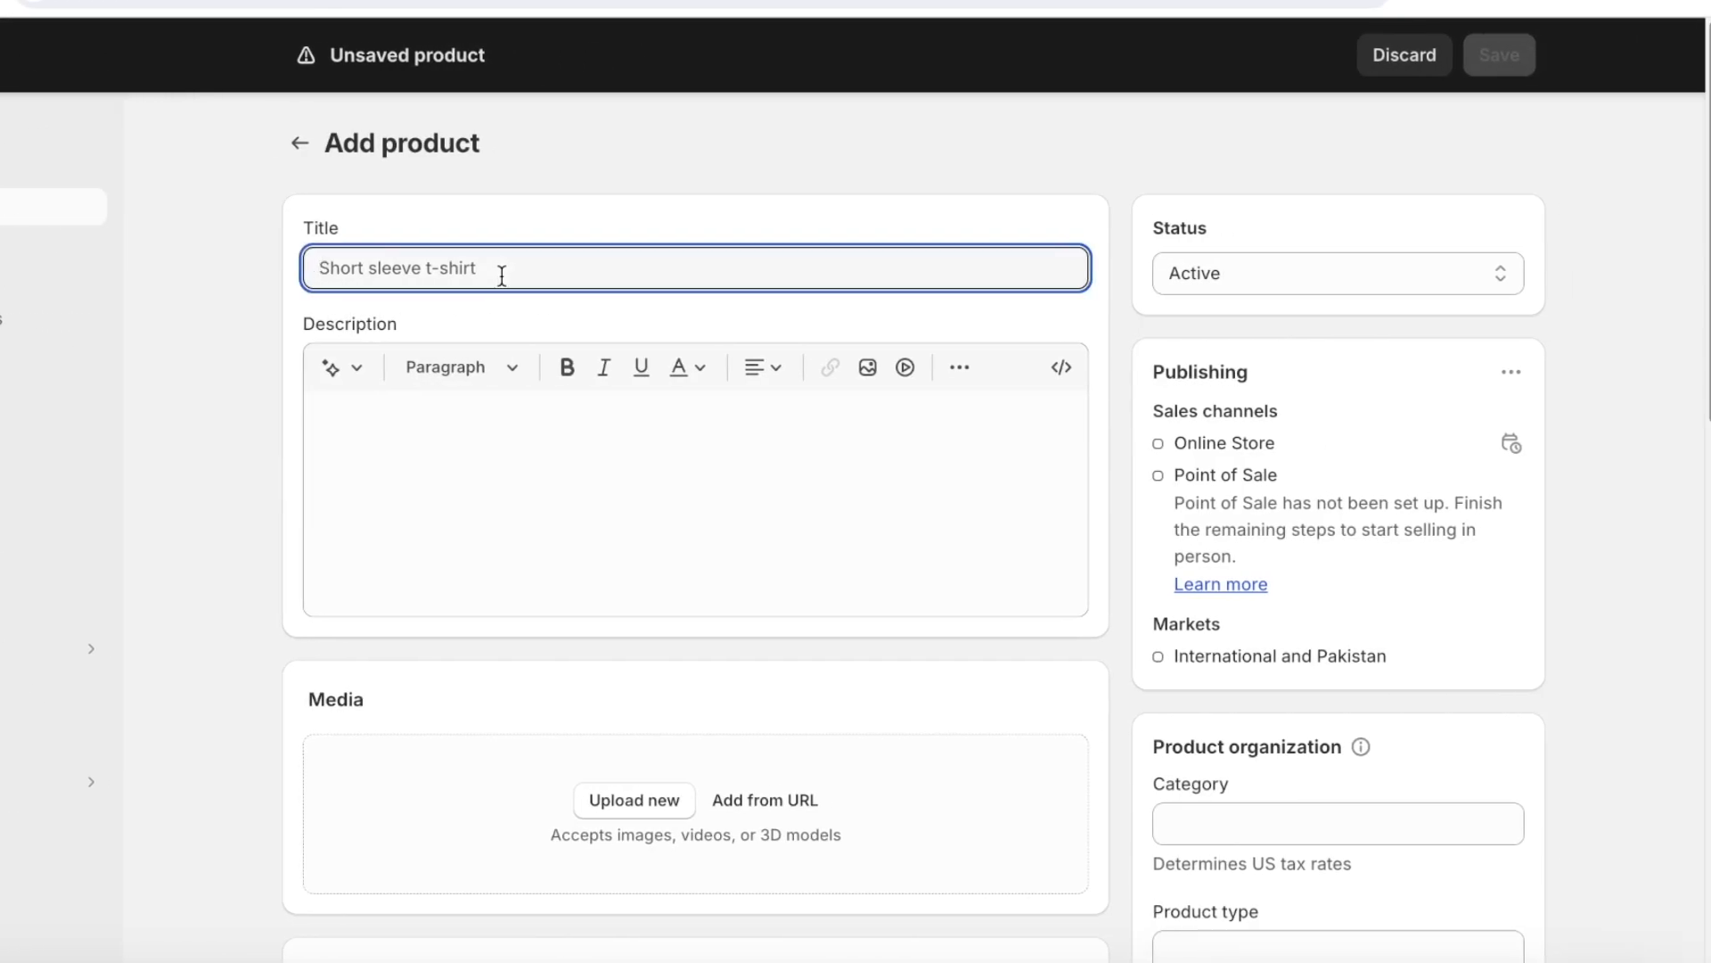
text(S)
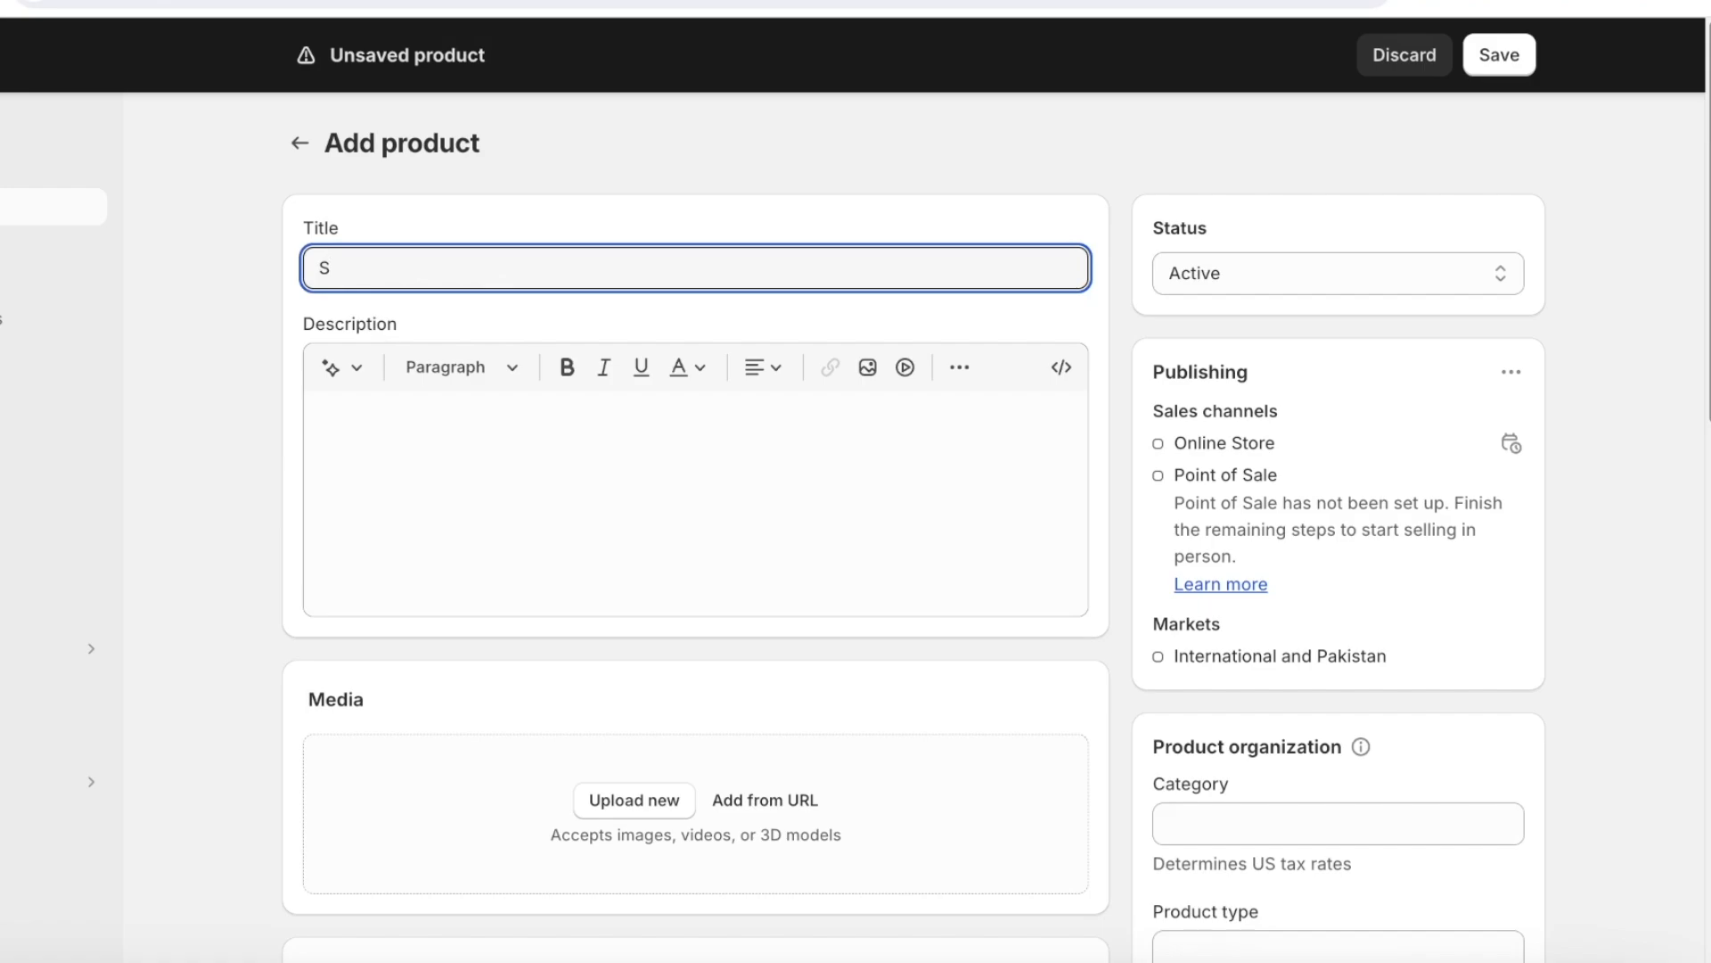
text(calp scrubber)
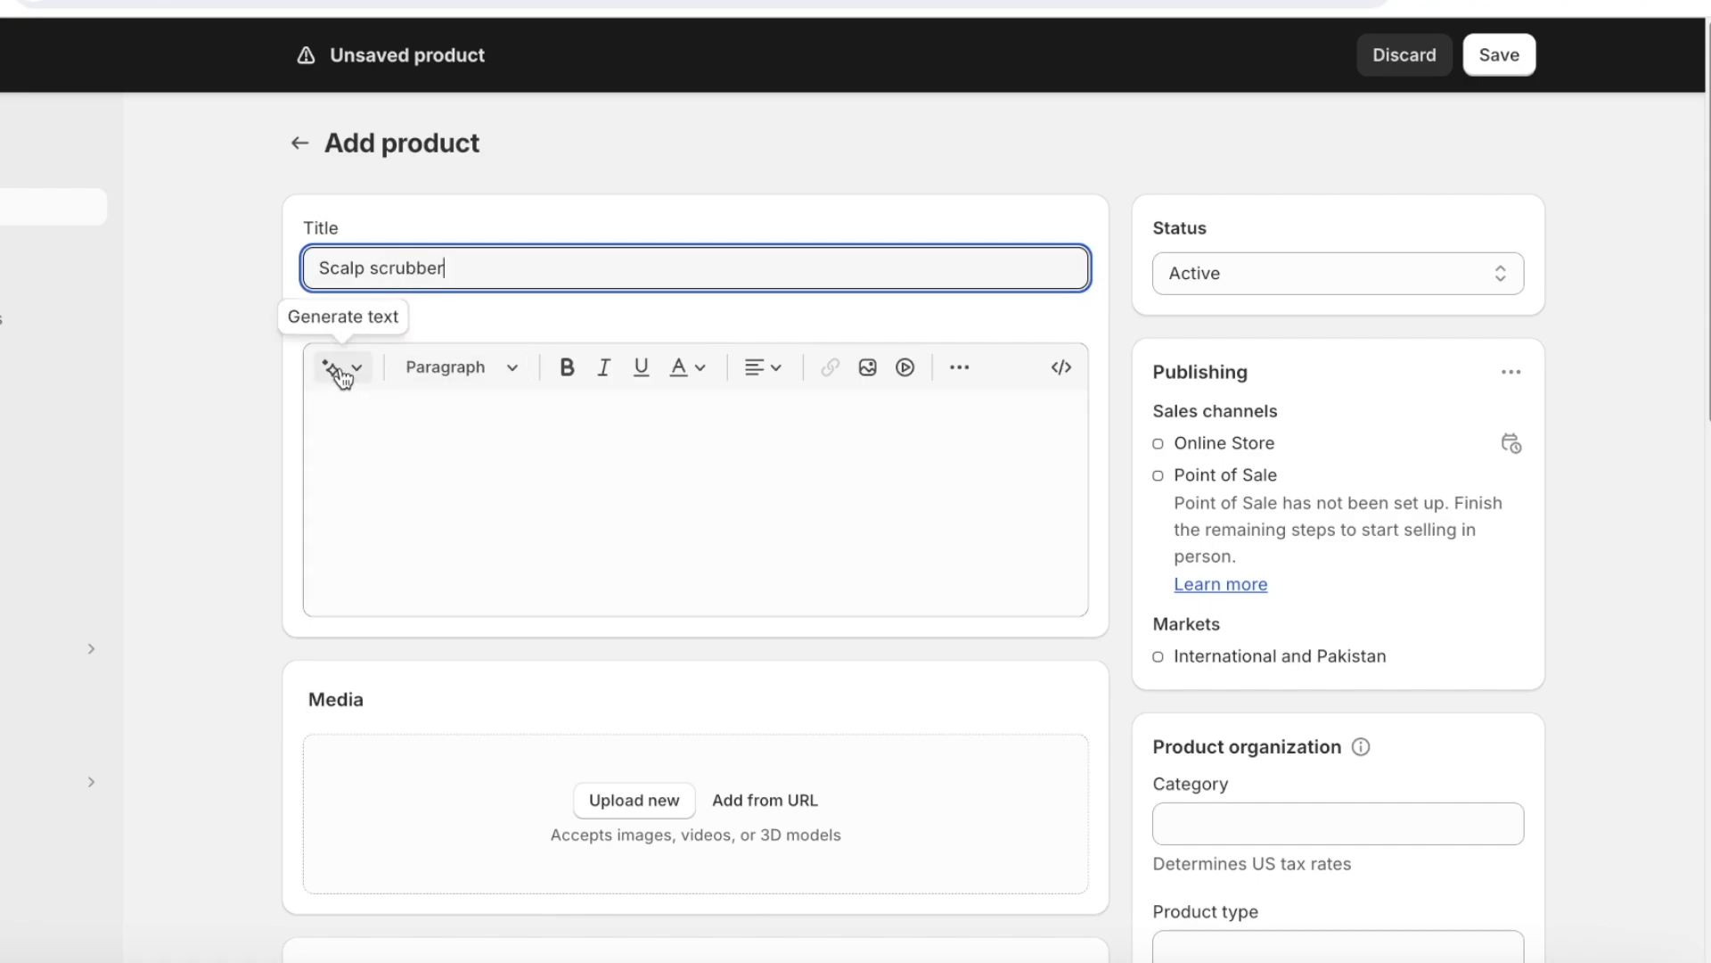
- Generate the product description from the keywords "-scalp scrubber -hair benifits" in the Expert tone and keep the text
click(405, 492)
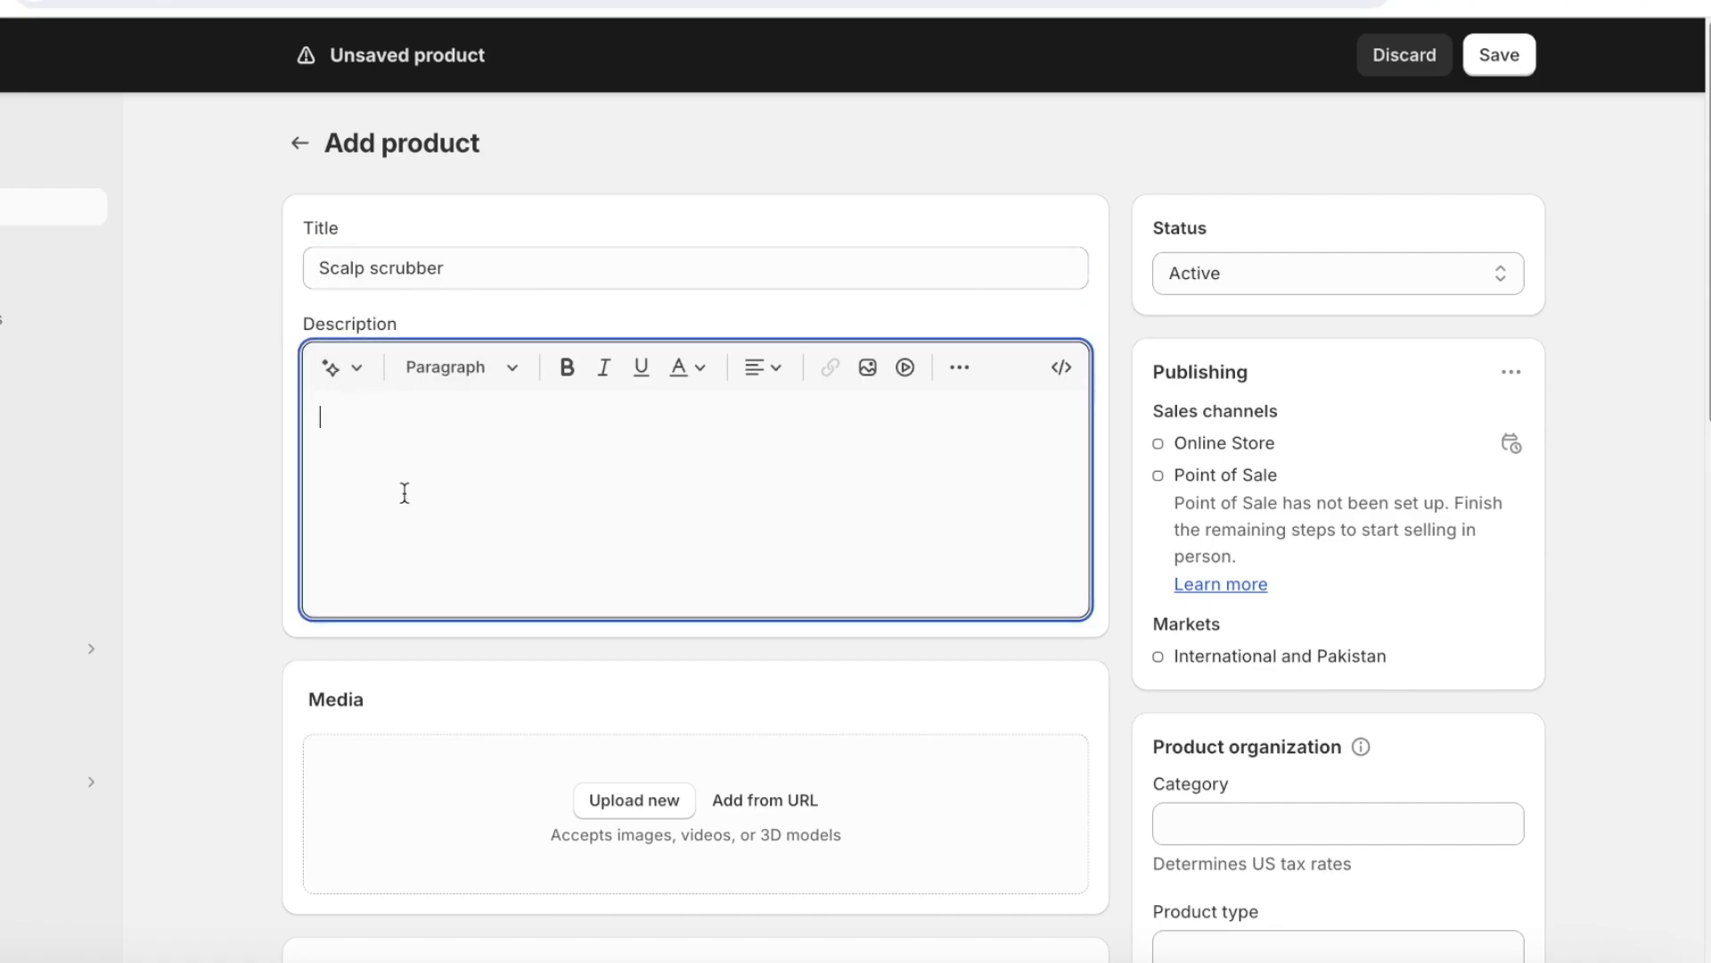
click(328, 379)
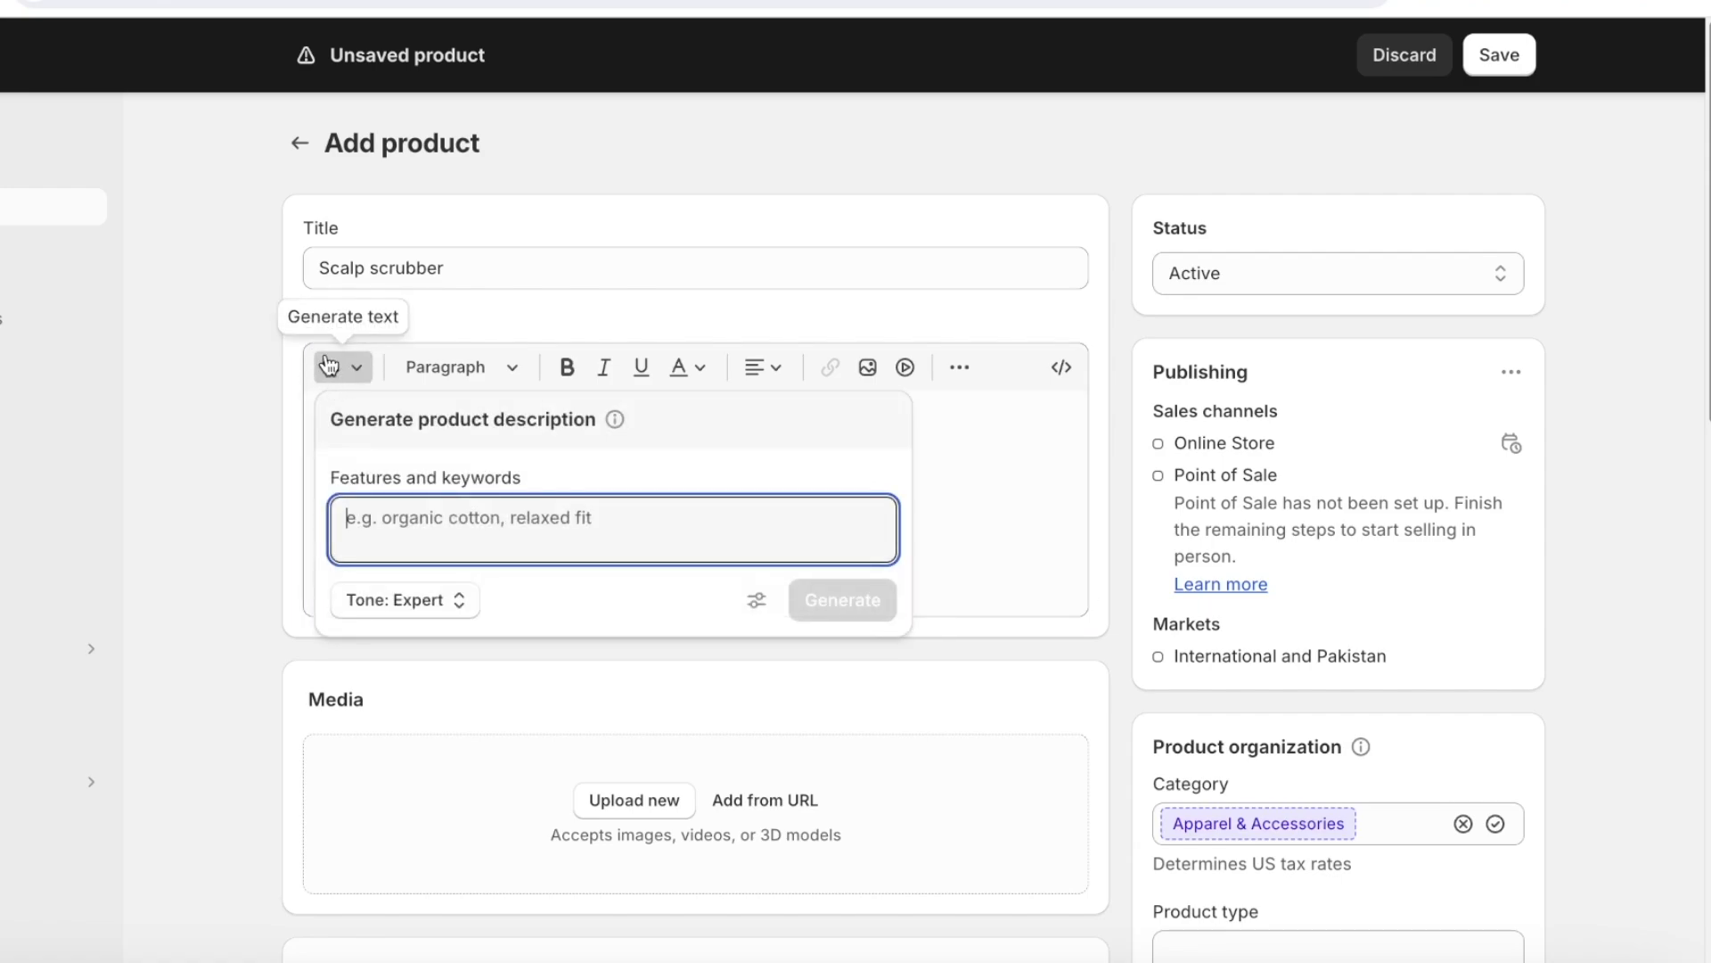
text(-)
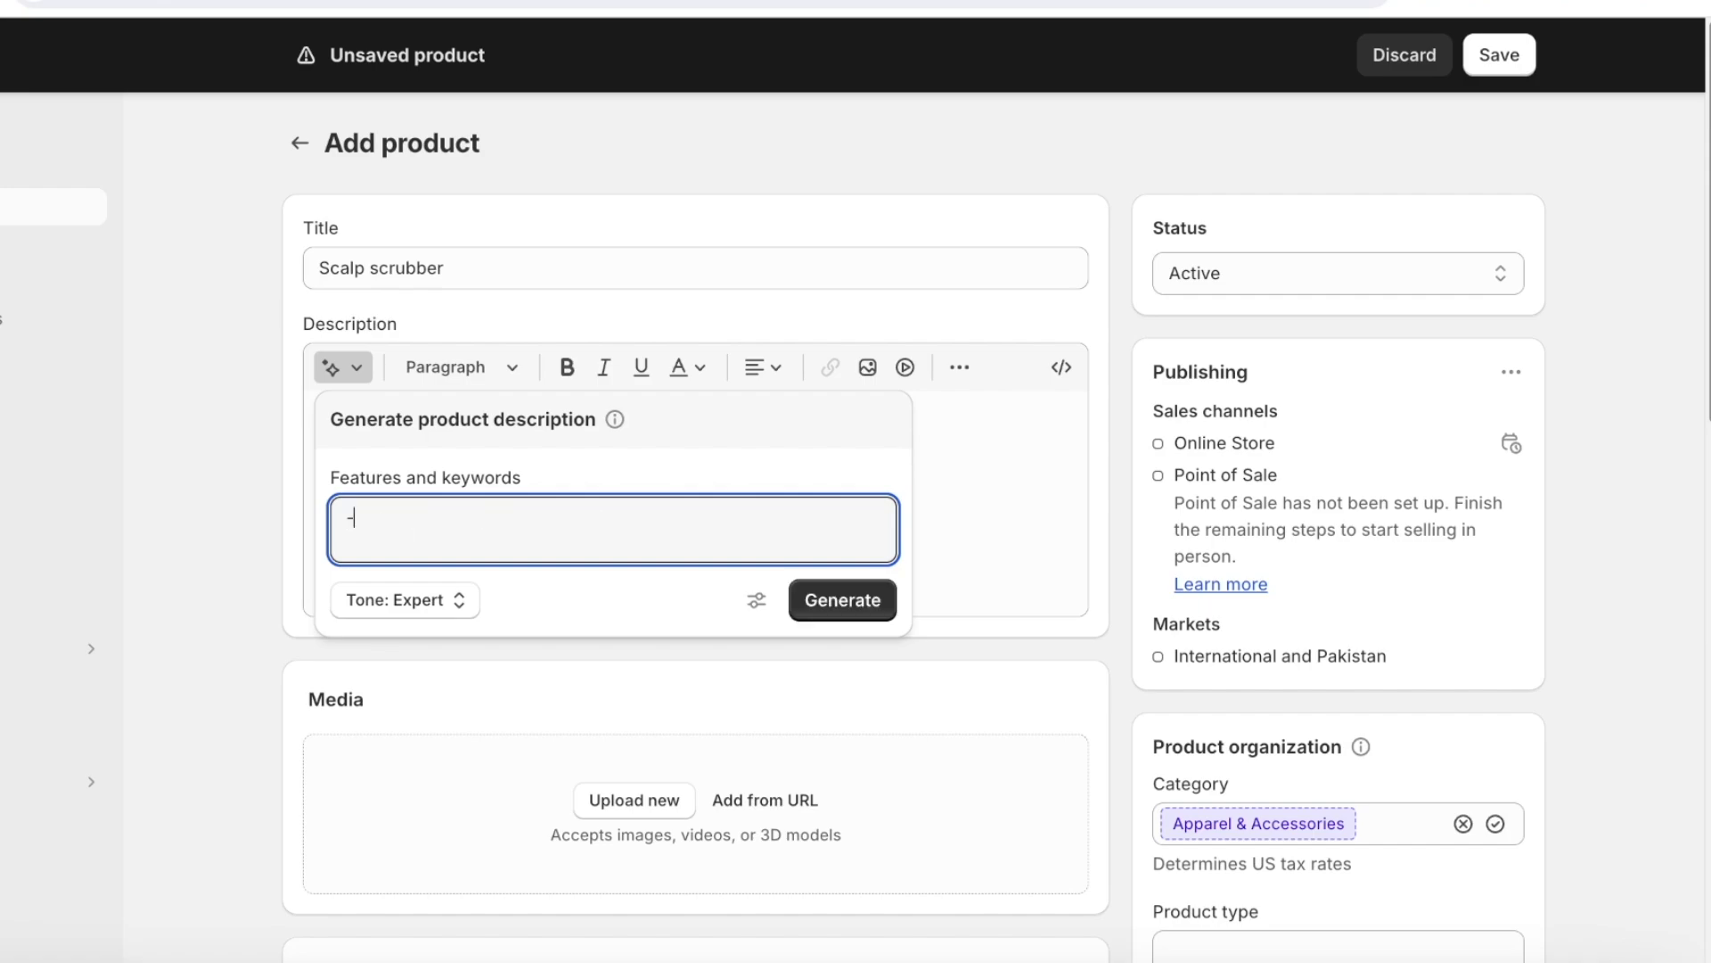
text(scalp scrubber -hai)
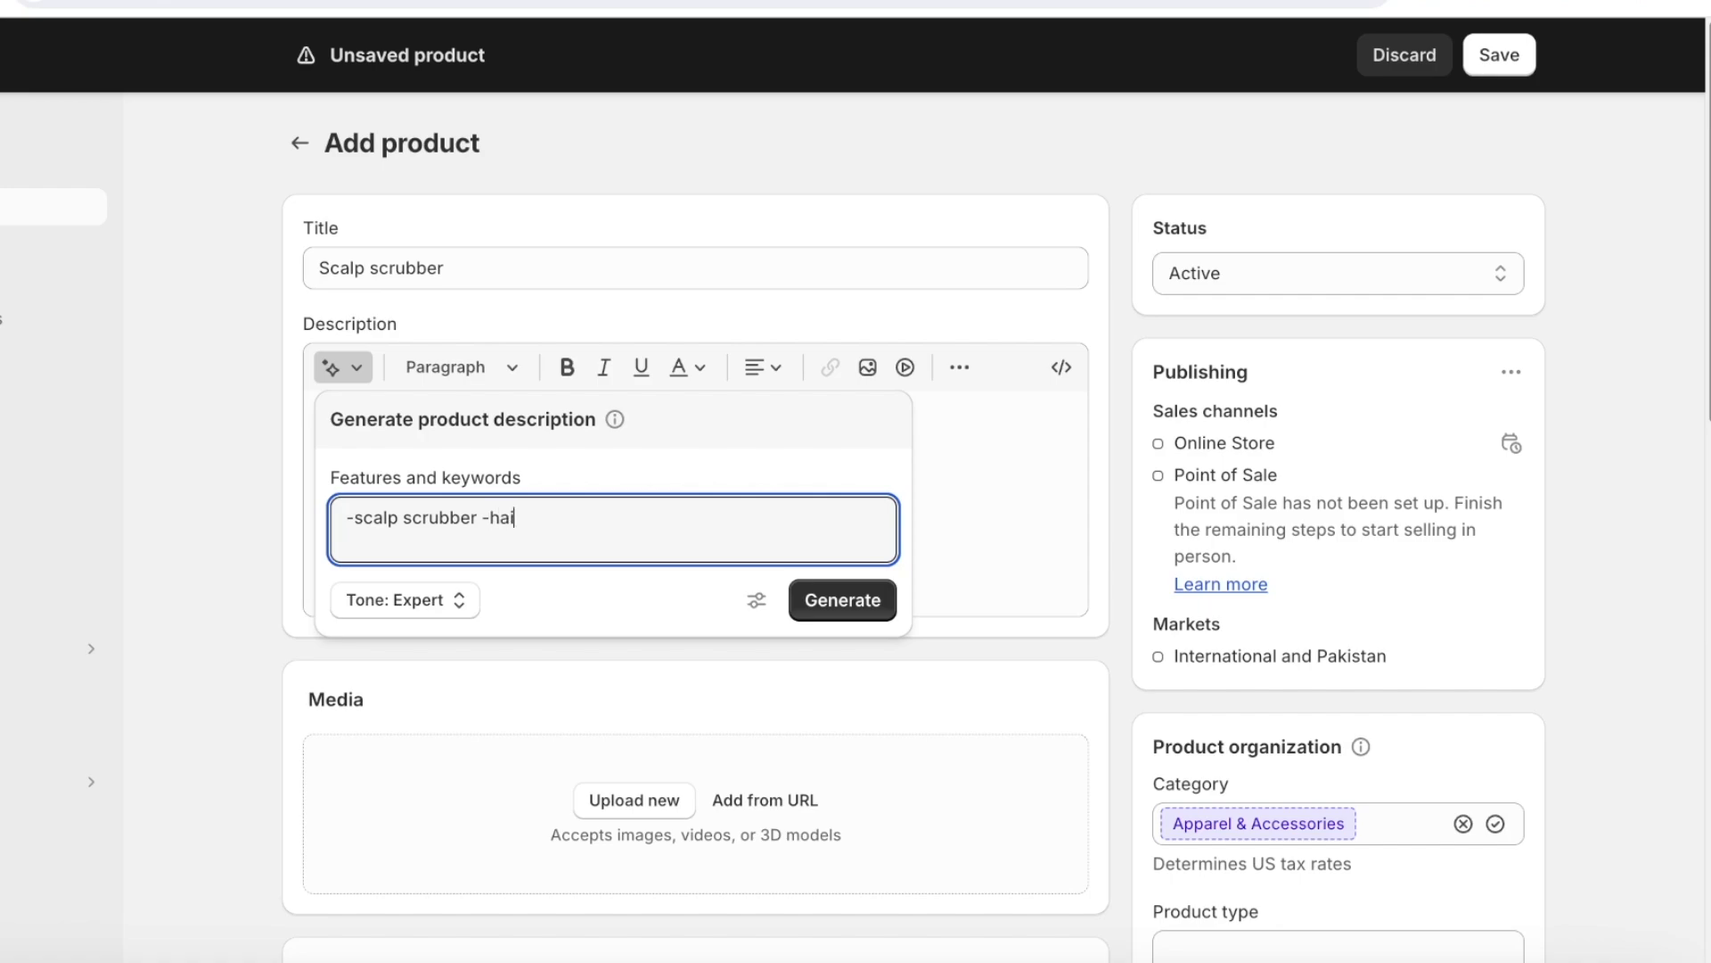
text(r benifits)
click(381, 608)
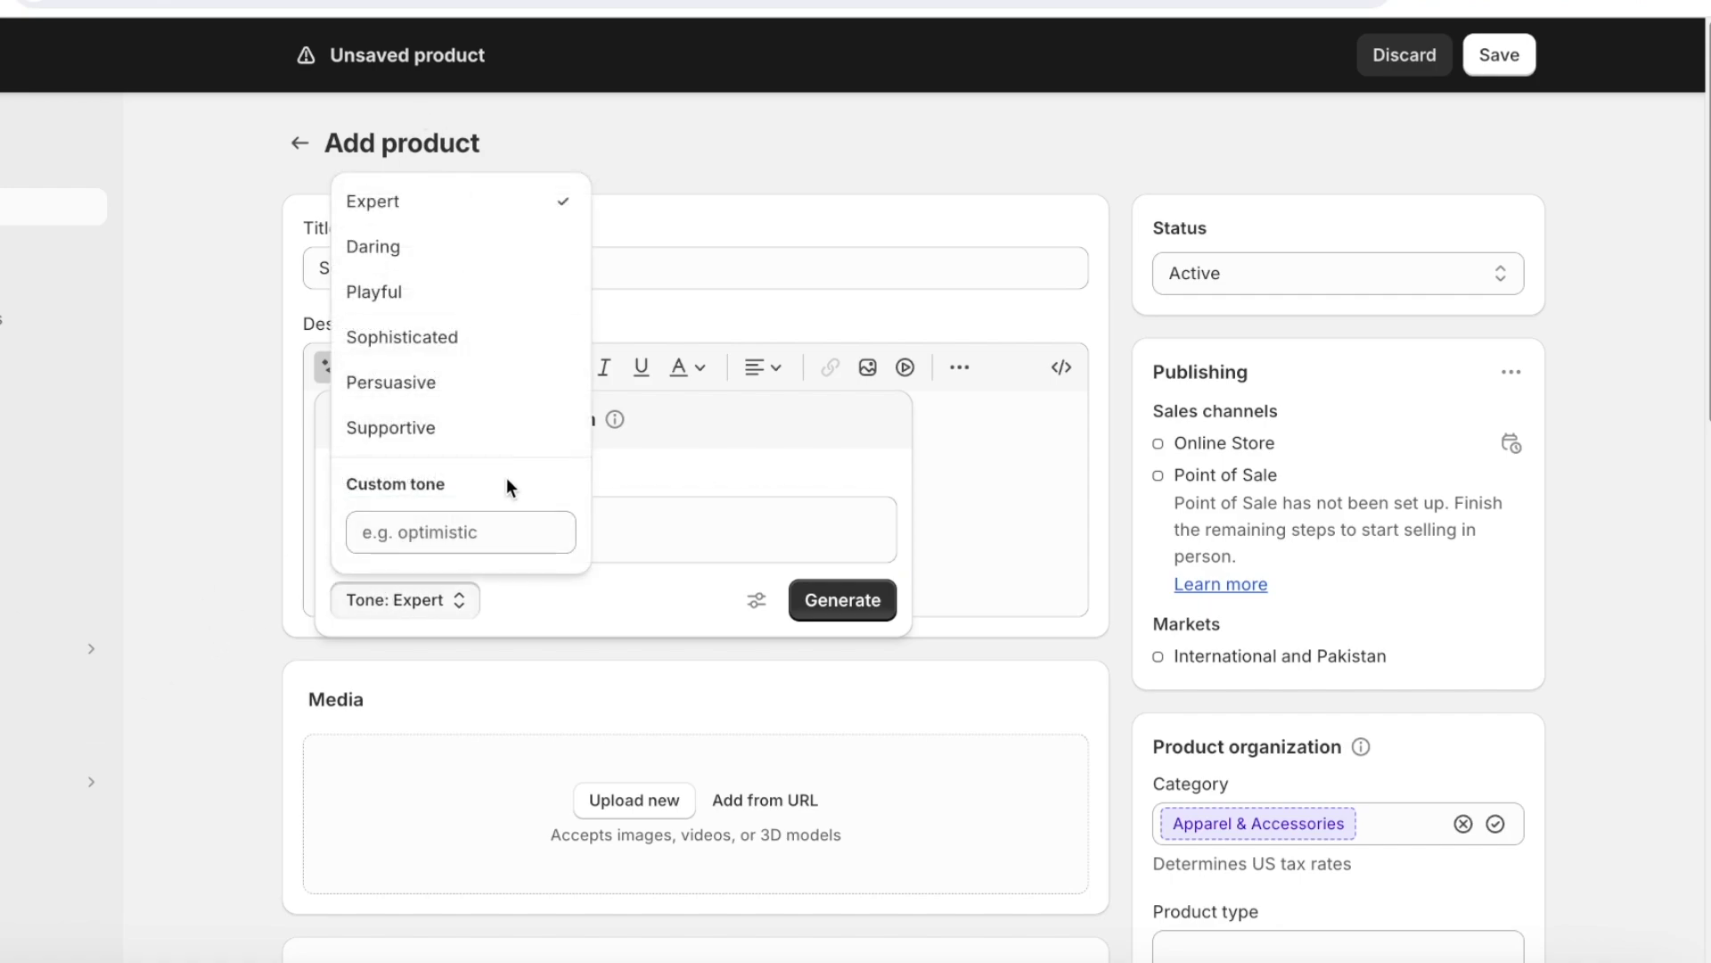
click(412, 610)
click(802, 606)
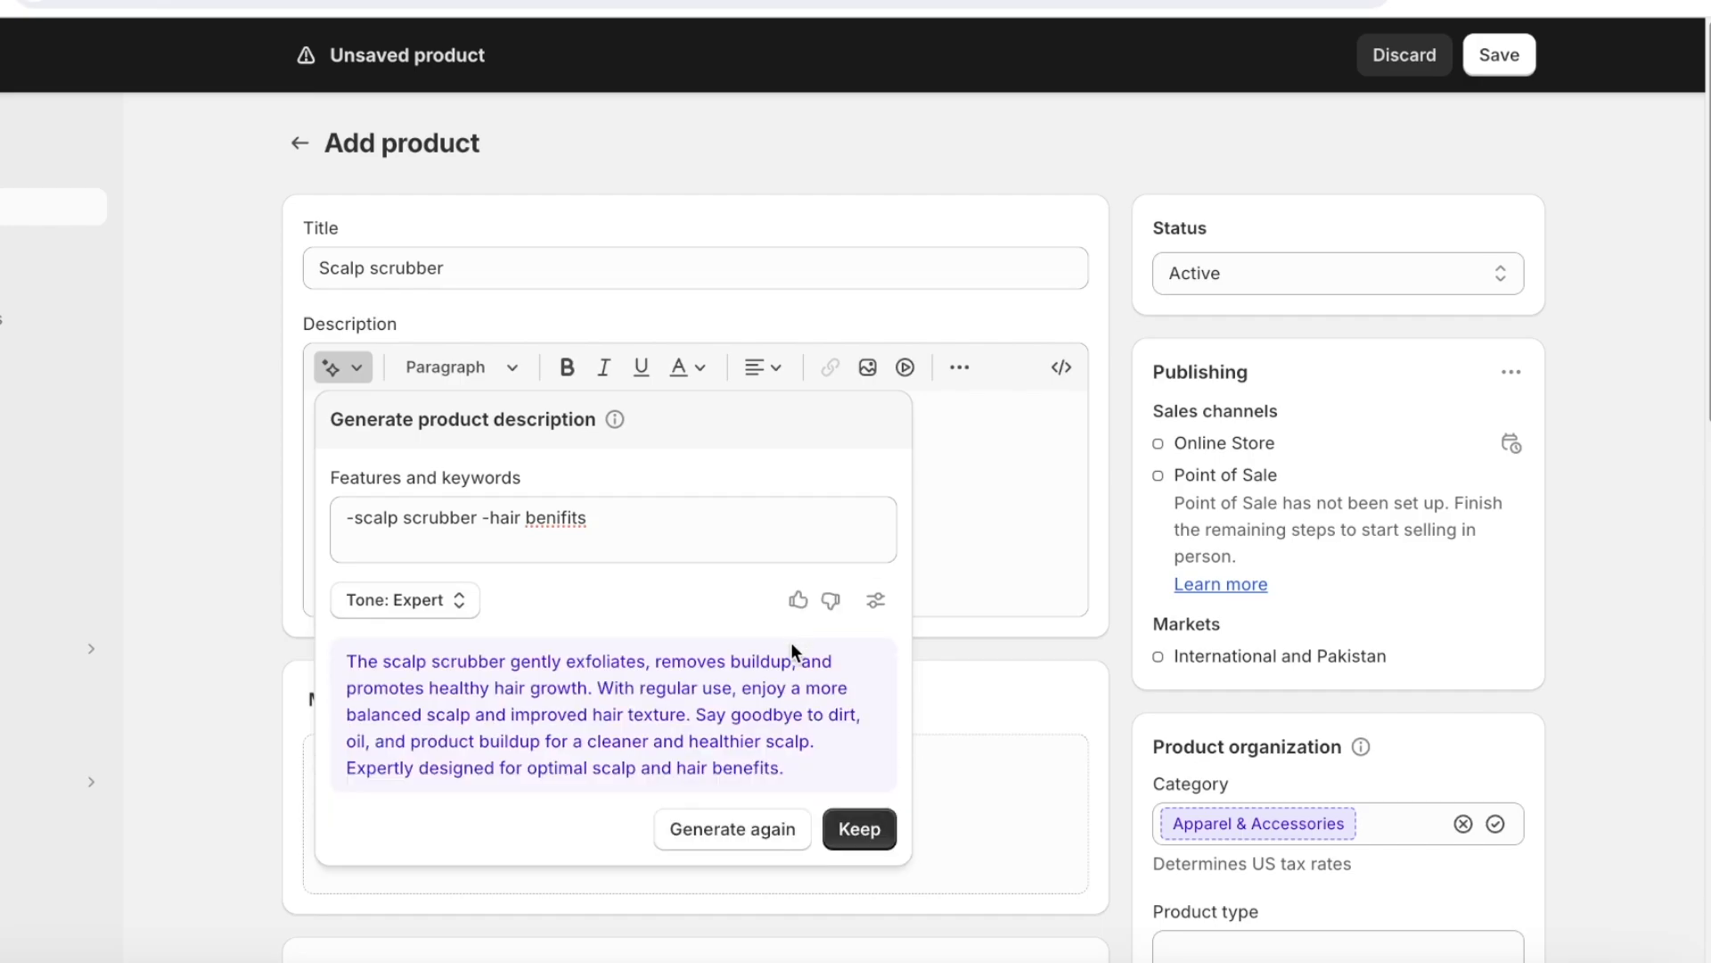
click(840, 829)
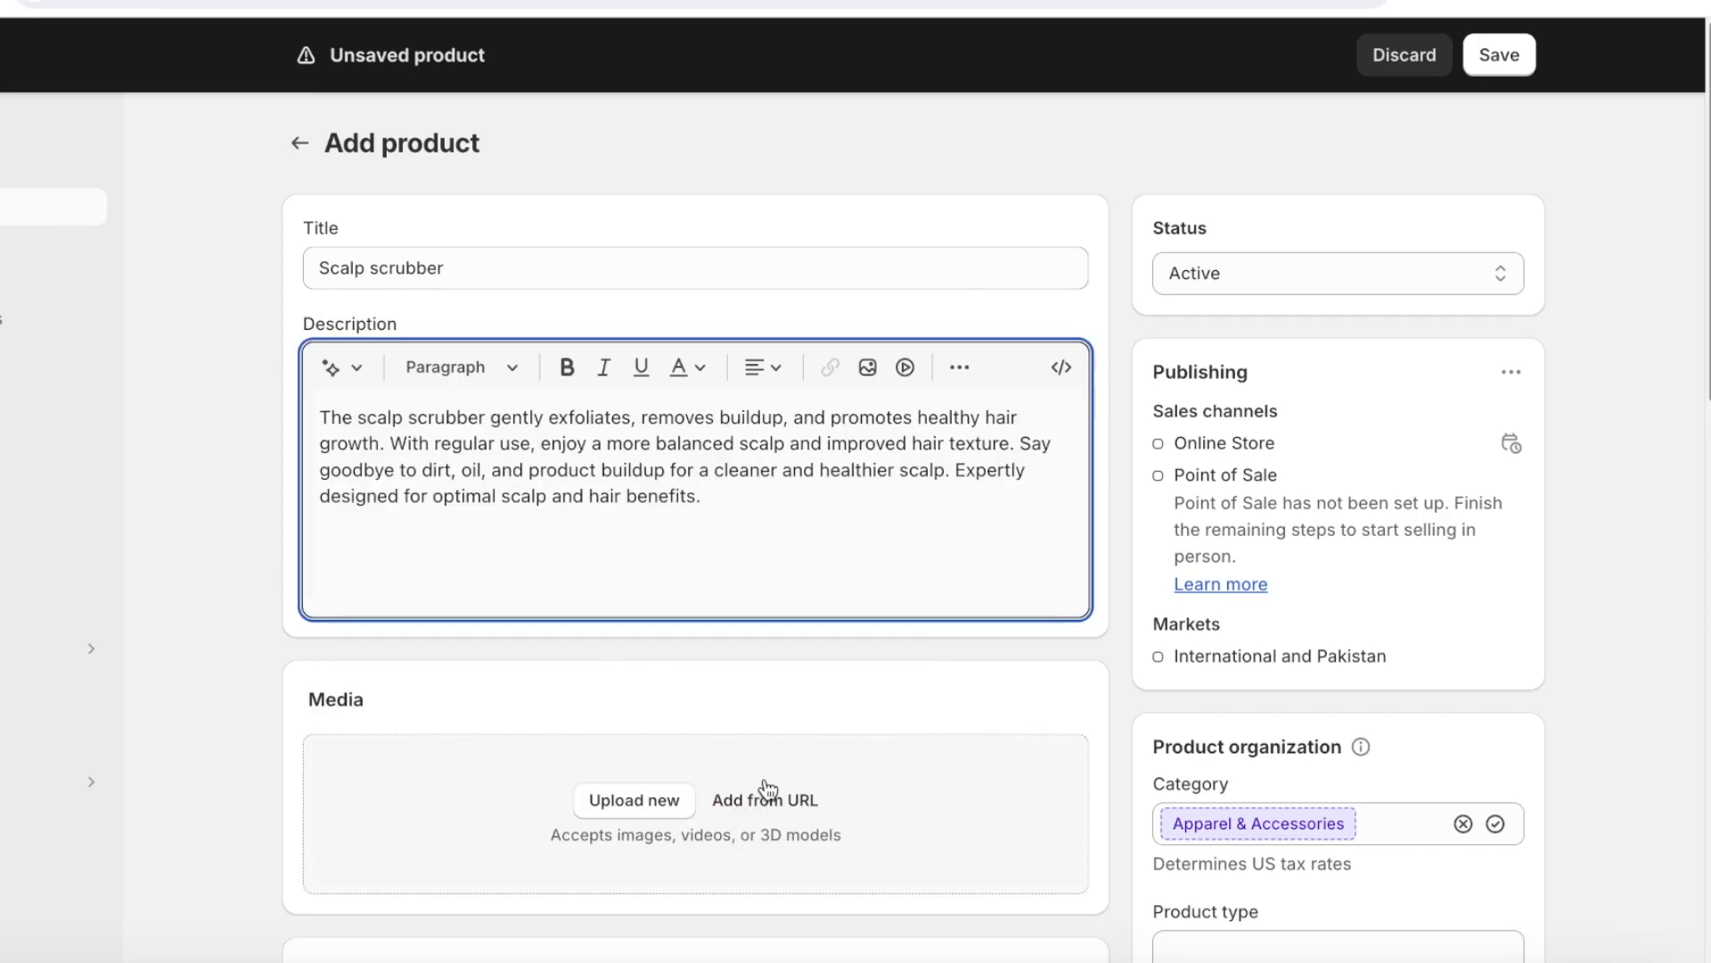
- Start a media upload for the product and browse to the "one product" folder in Downloads
scroll(891, 669, down, 5)
scroll(713, 619, up, 1)
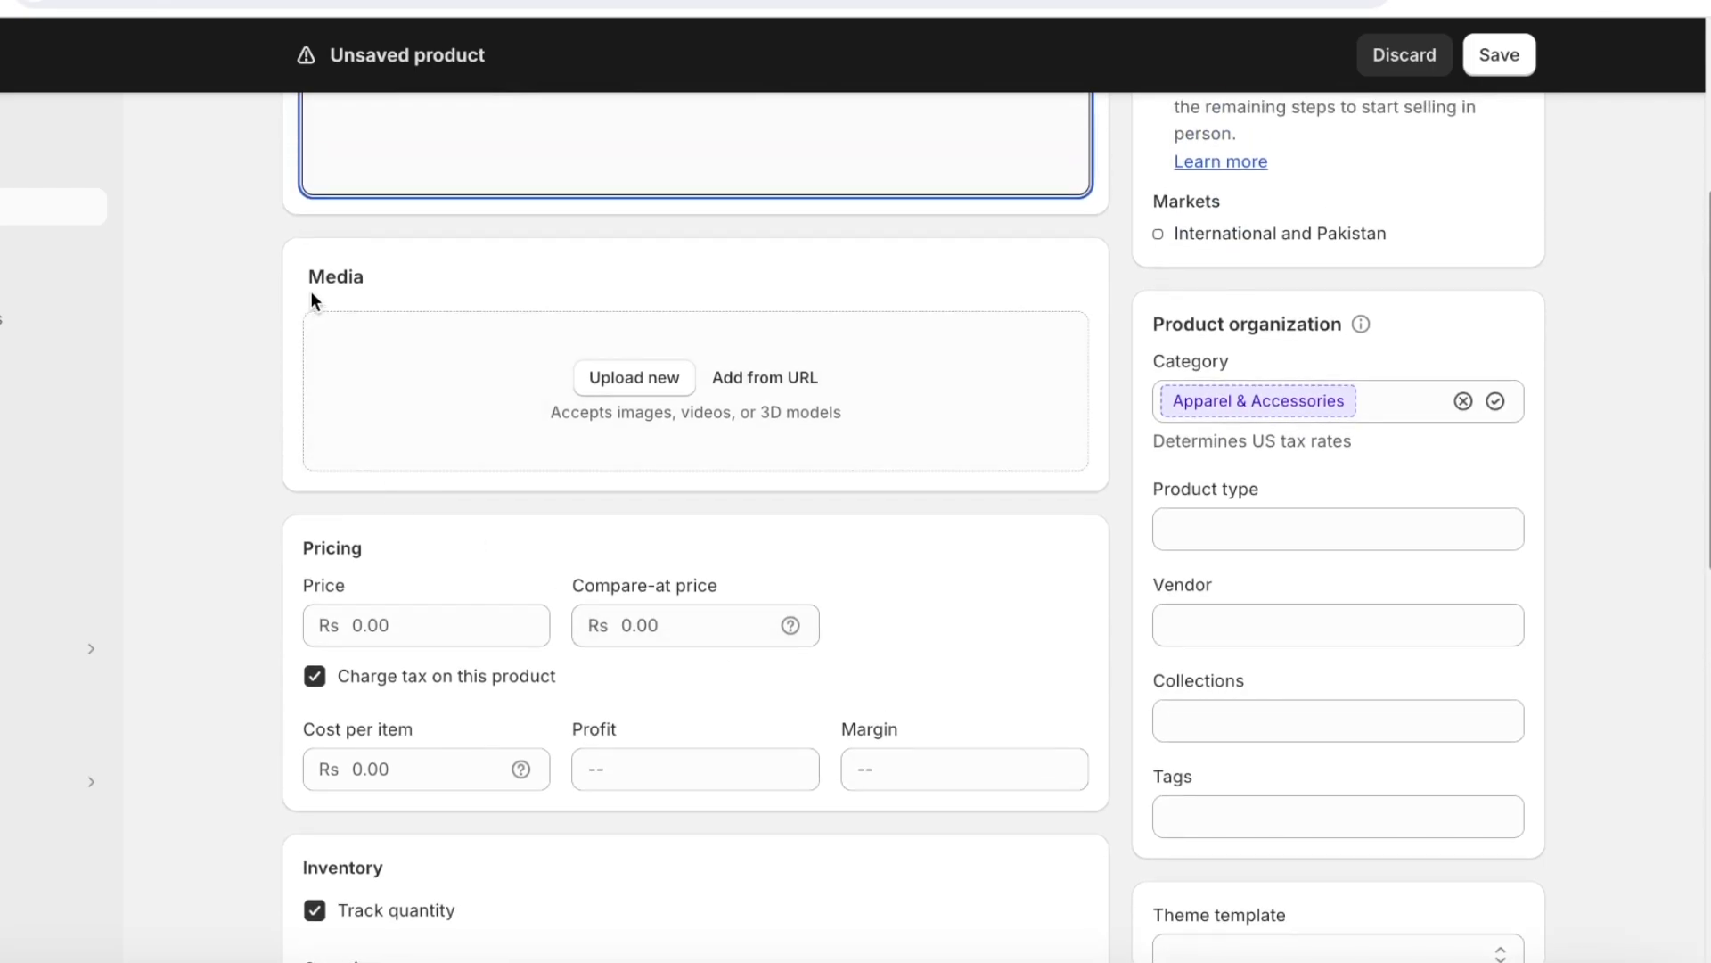
click(662, 378)
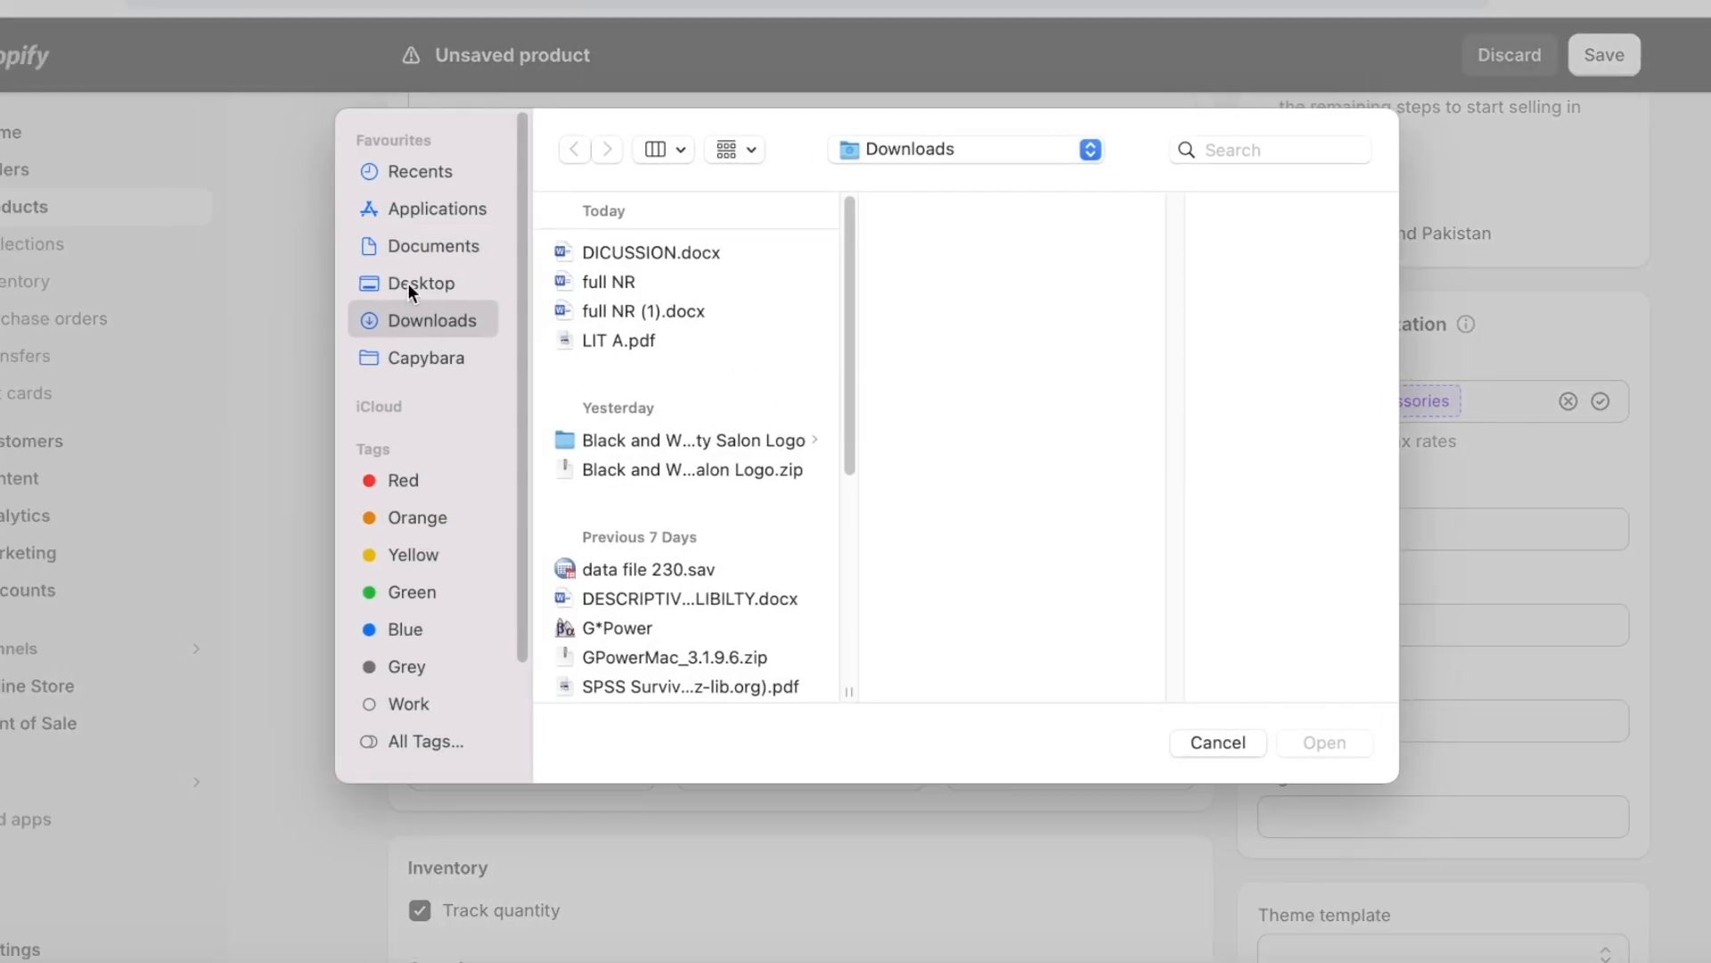
click(408, 282)
click(403, 349)
click(402, 319)
scroll(722, 554, down, 5)
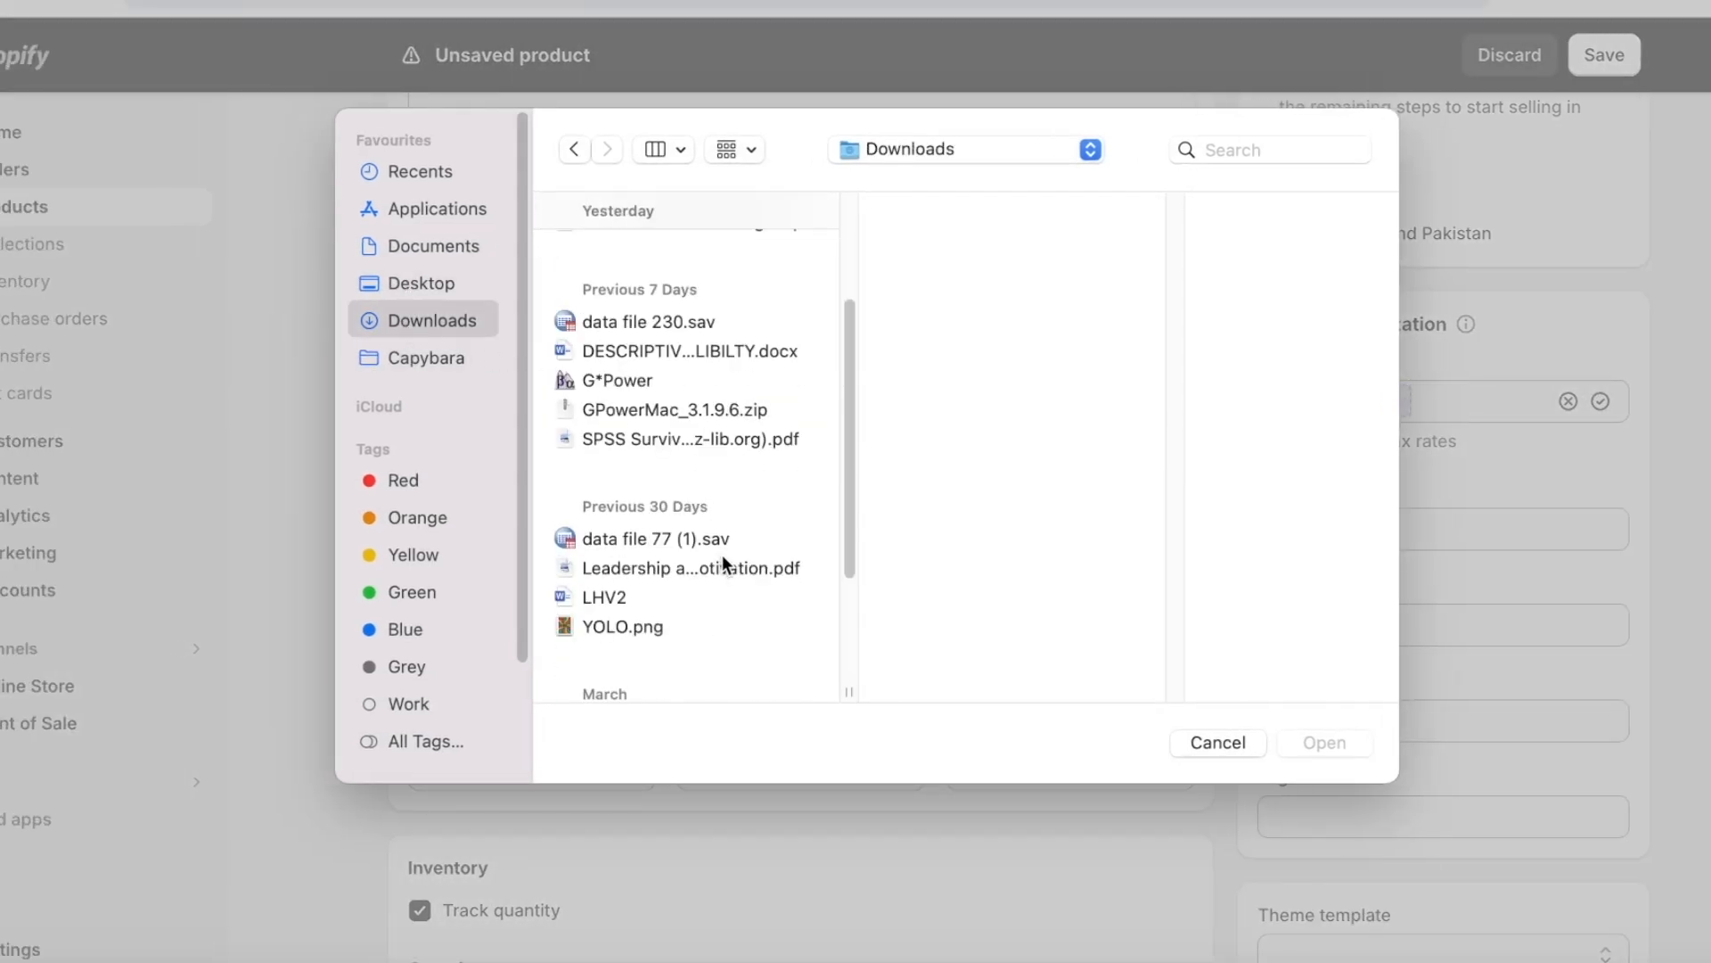
scroll(722, 554, down, 5)
click(607, 491)
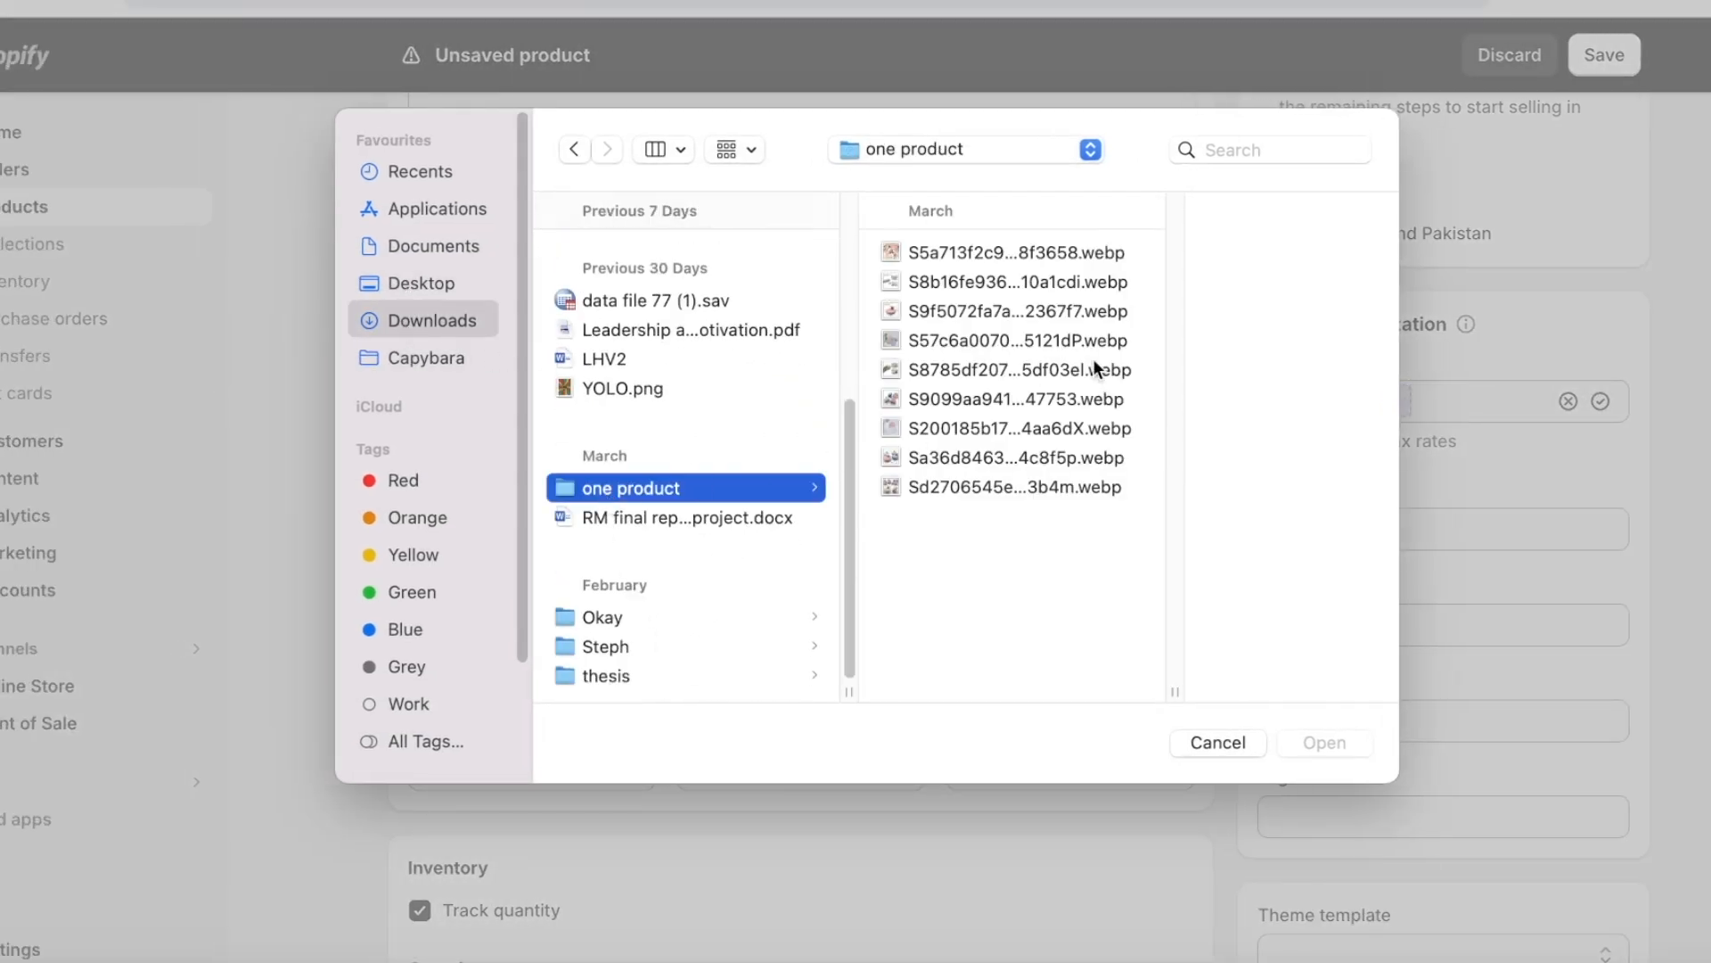
- Upload all nine .webp images from the "one product" folder as product media
click(1096, 369)
drag(977, 586, 900, 212)
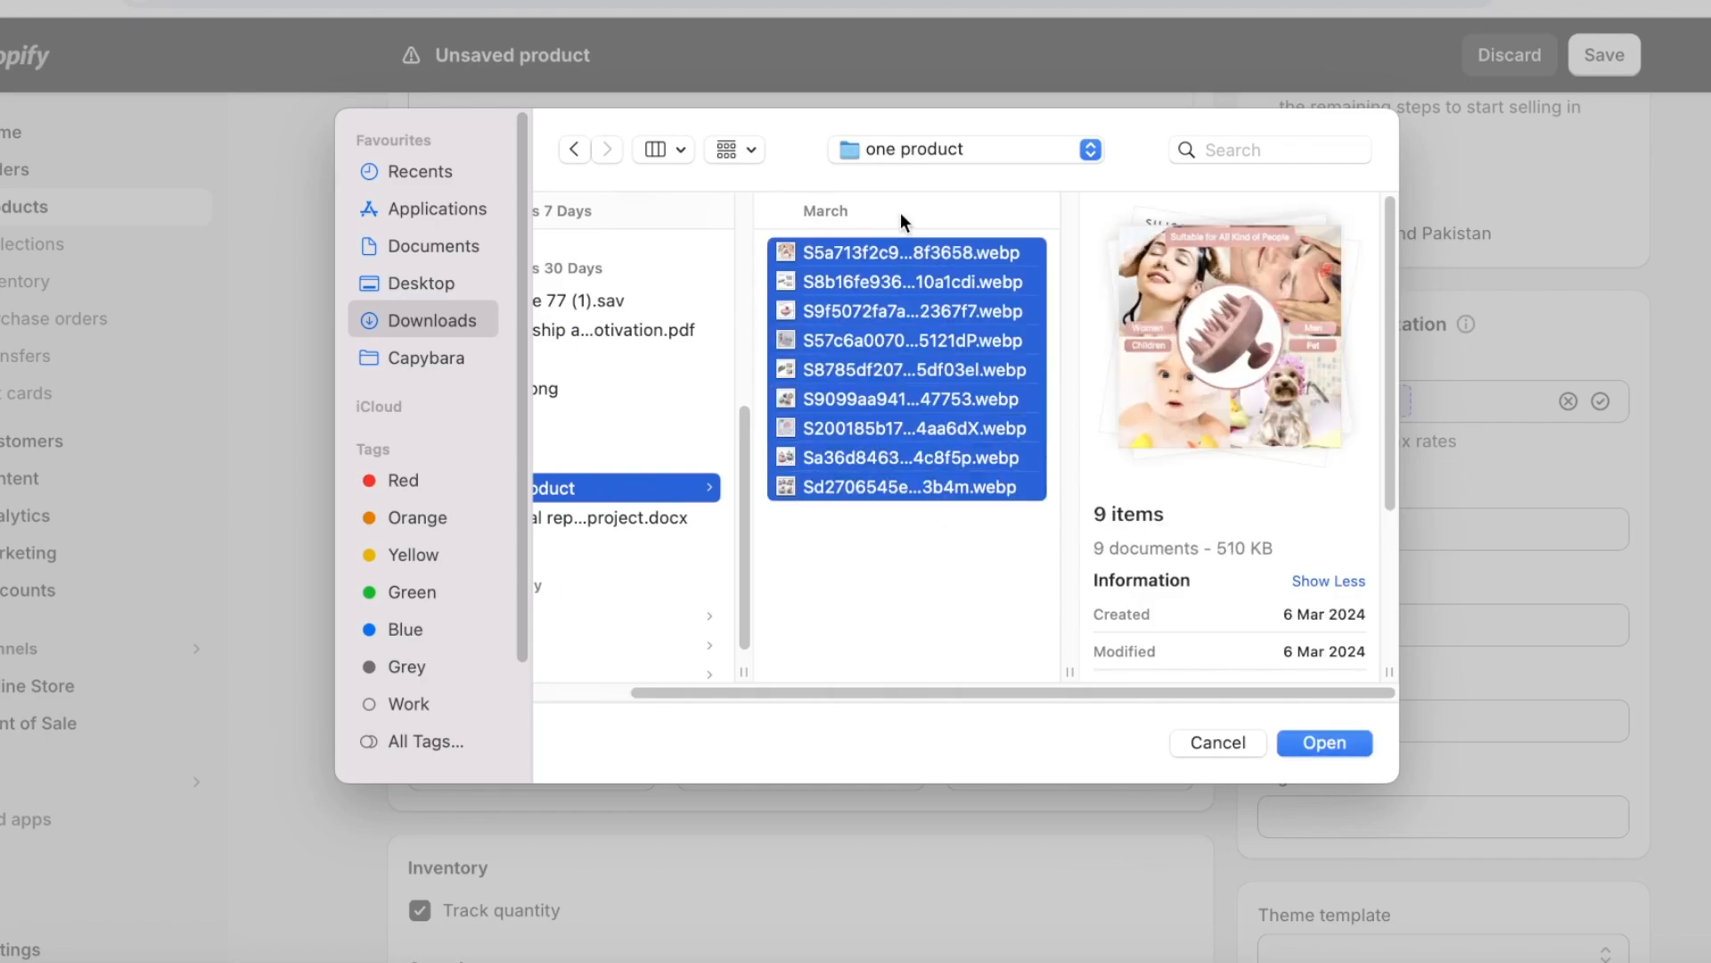
click(1323, 745)
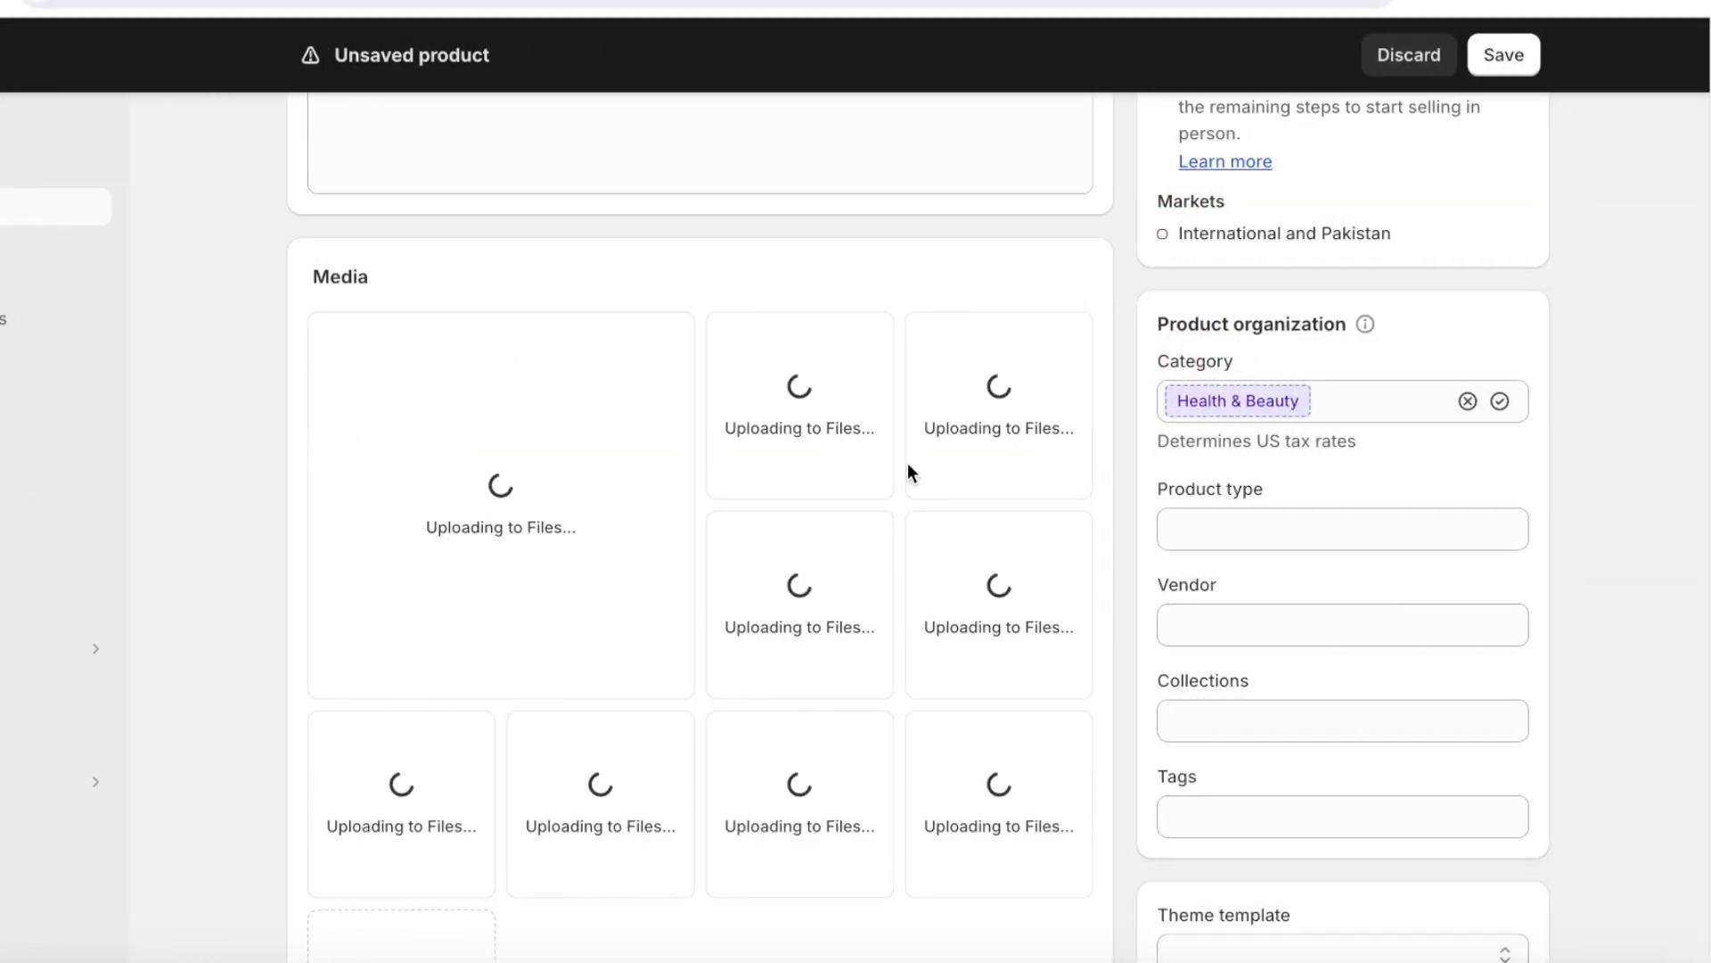
- Reorder the product media by moving the hand-held scrubber image, followed by the four scrubbers on a towel, to the front
scroll(999, 472, down, 1)
scroll(832, 351, down, 6)
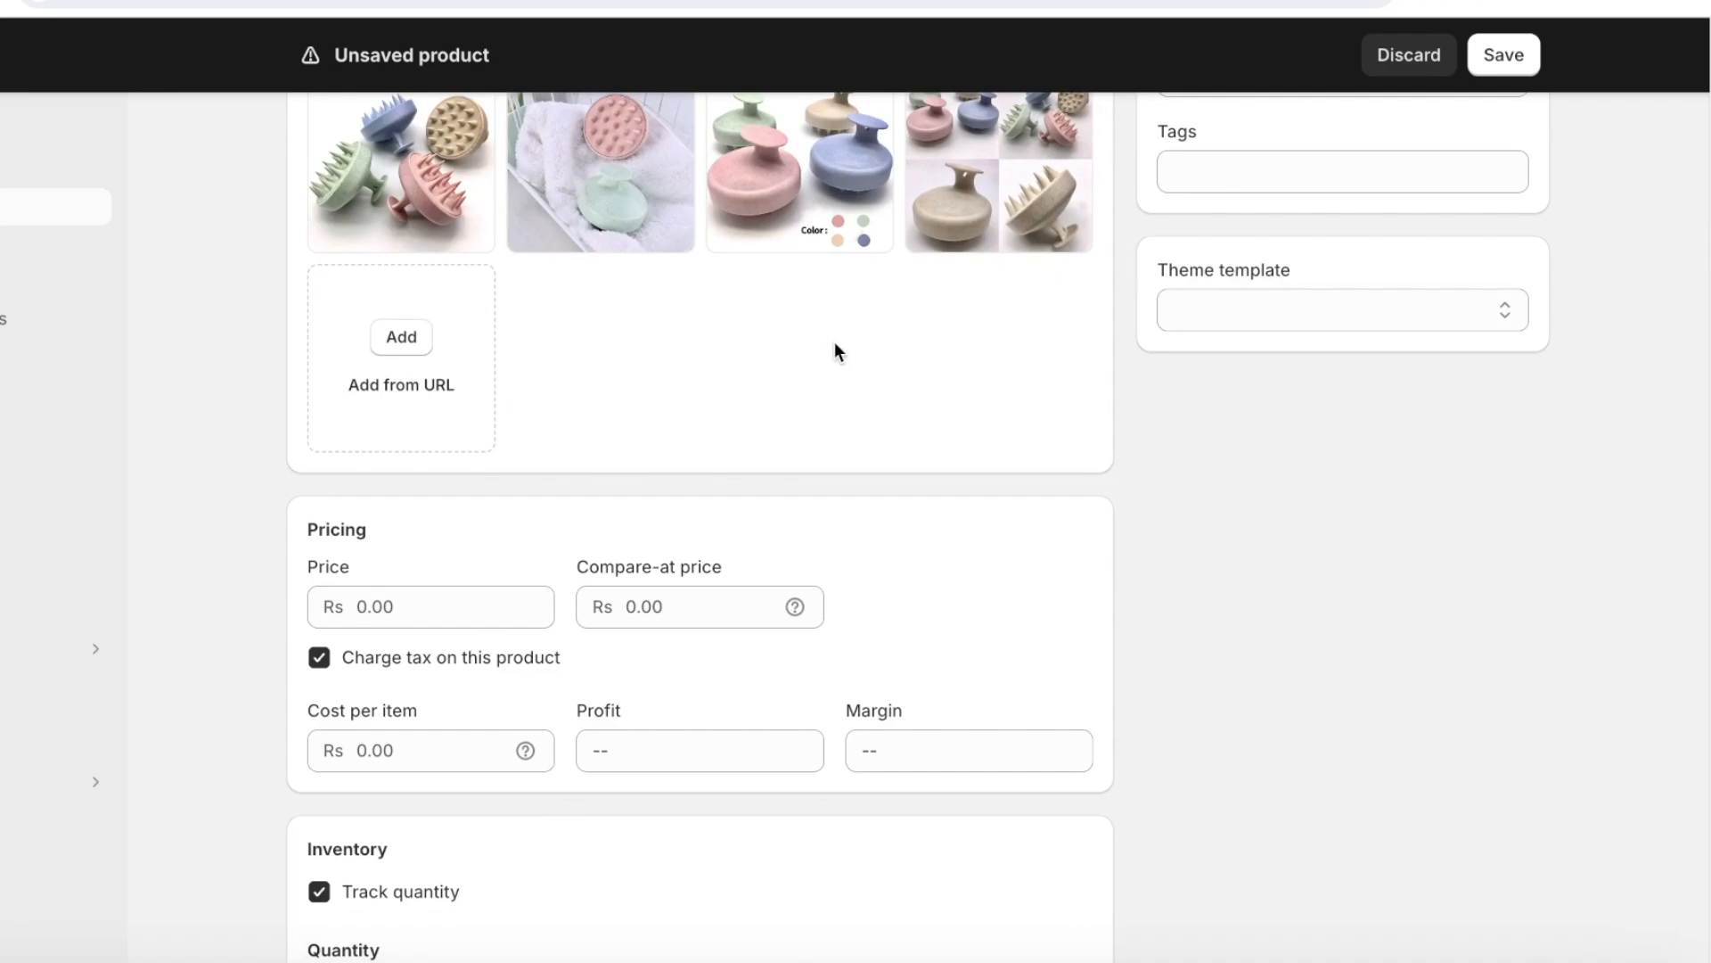
scroll(713, 348, up, 6)
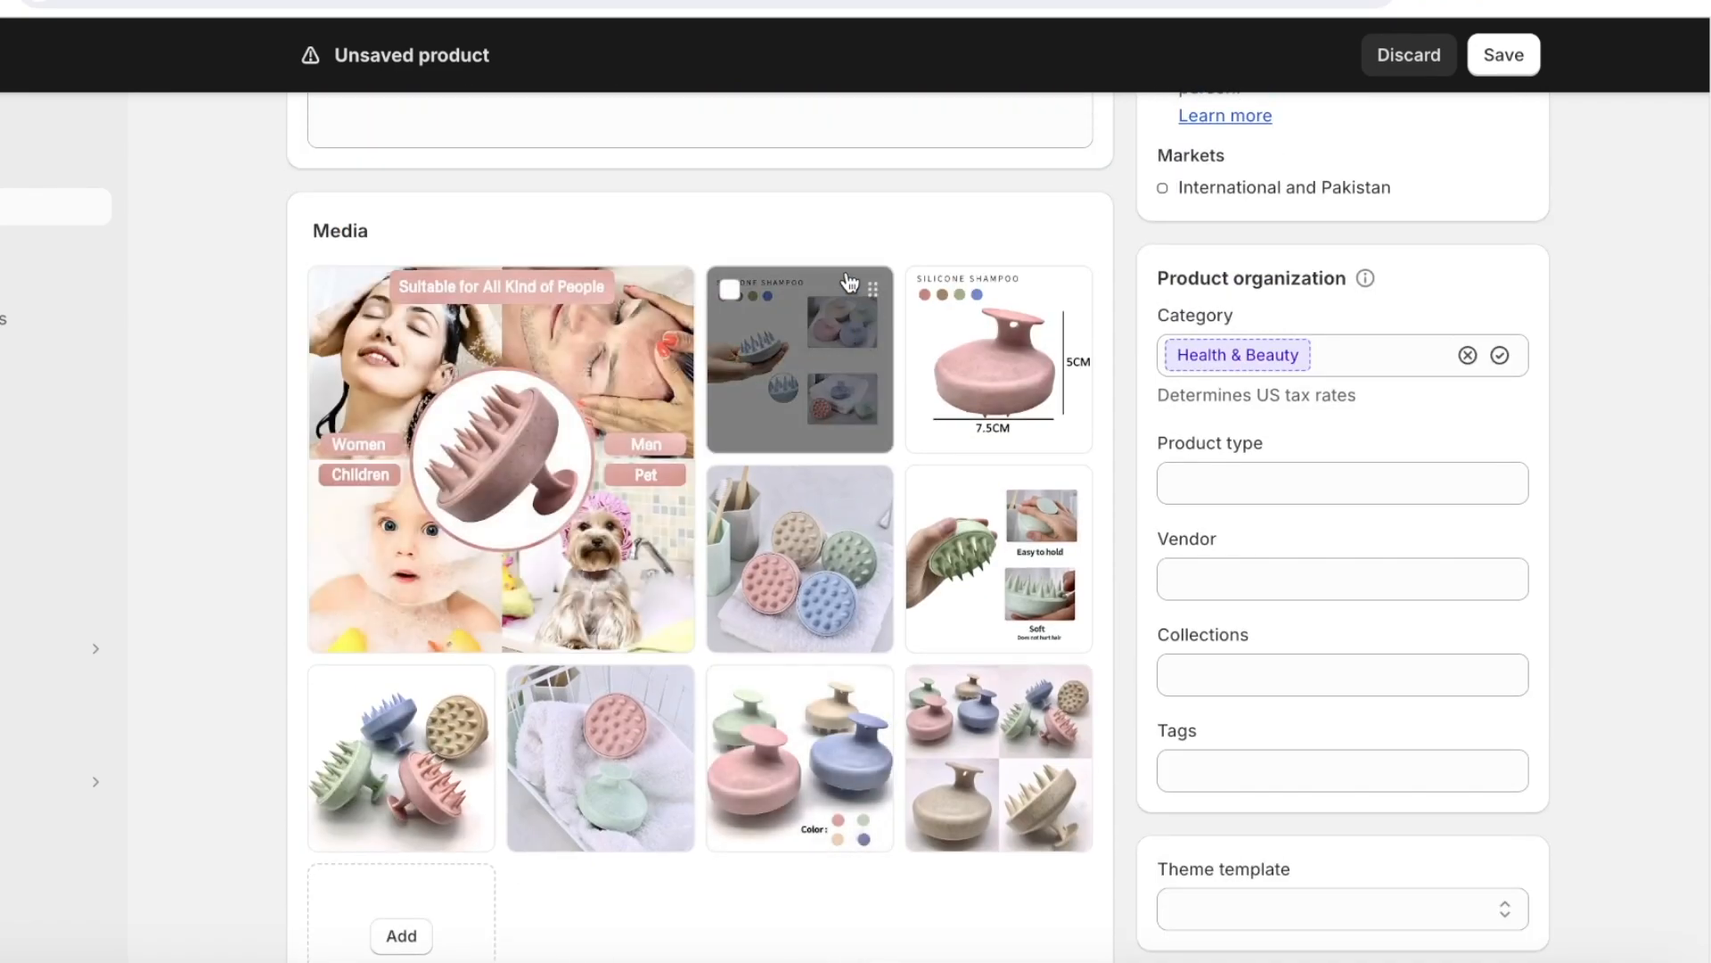
drag(863, 283, 485, 297)
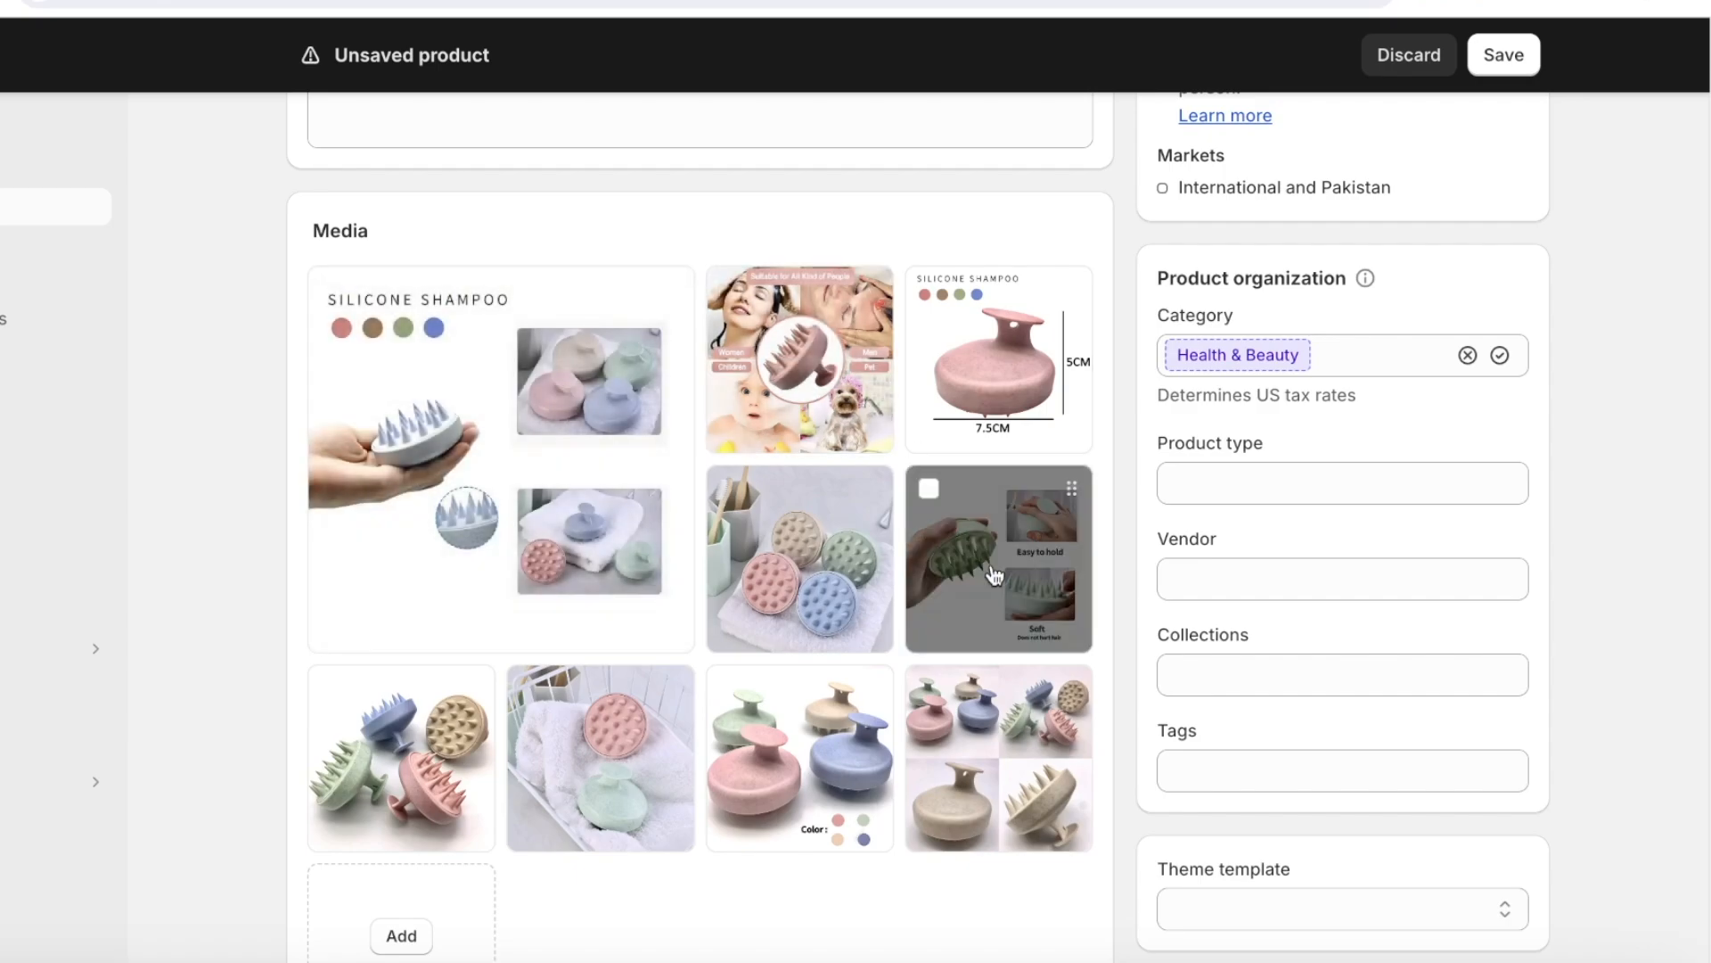
drag(848, 500, 534, 384)
- Set the product's price to Rs 40
scroll(631, 435, down, 6)
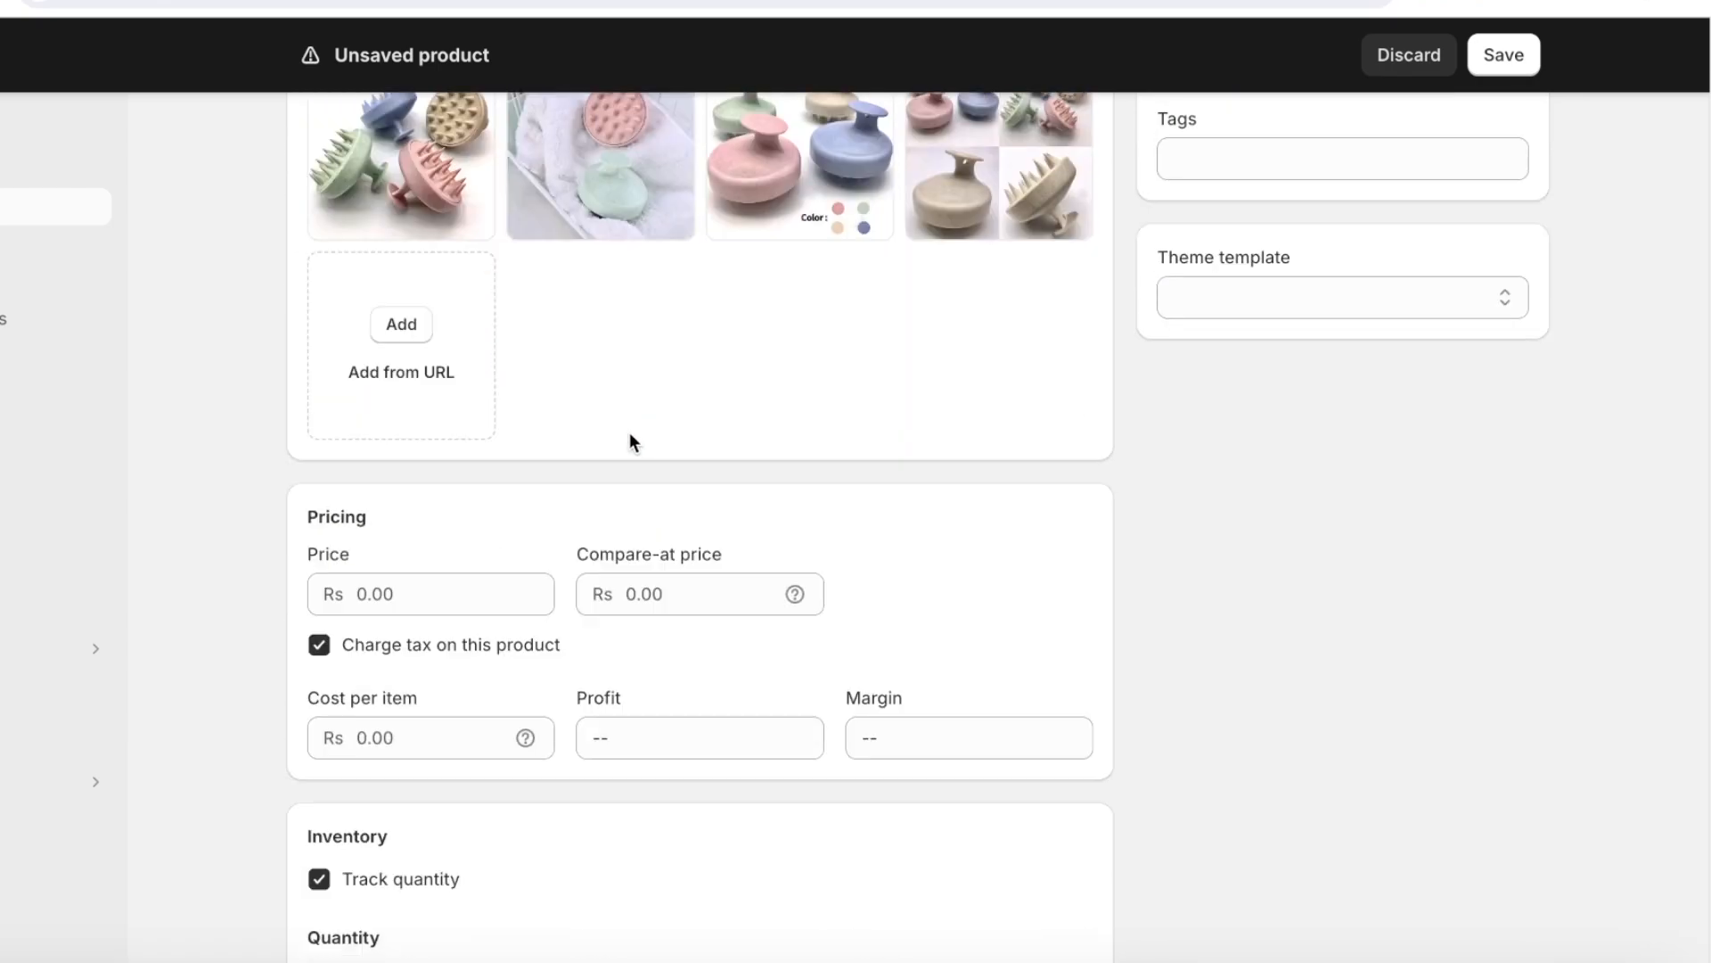
scroll(629, 441, down, 2)
click(434, 445)
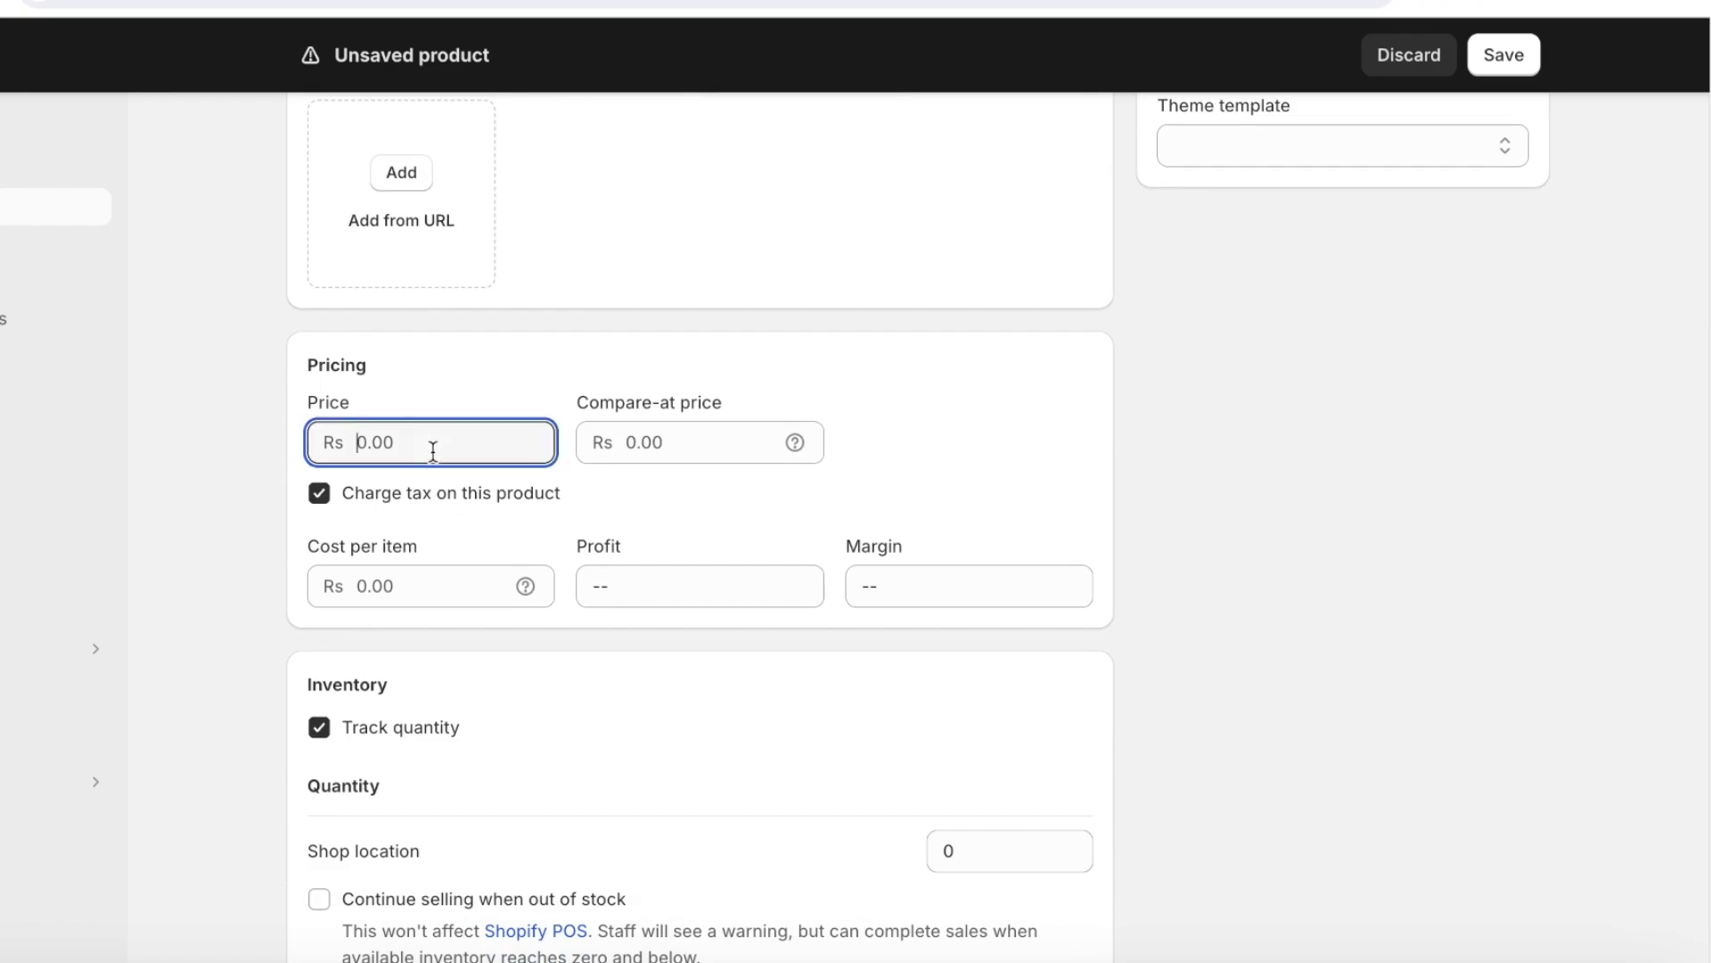
text(1)
key(BackSpace)
text(40)
- Set the compare-at price to Rs 60 and turn off charging tax on the product
click(650, 447)
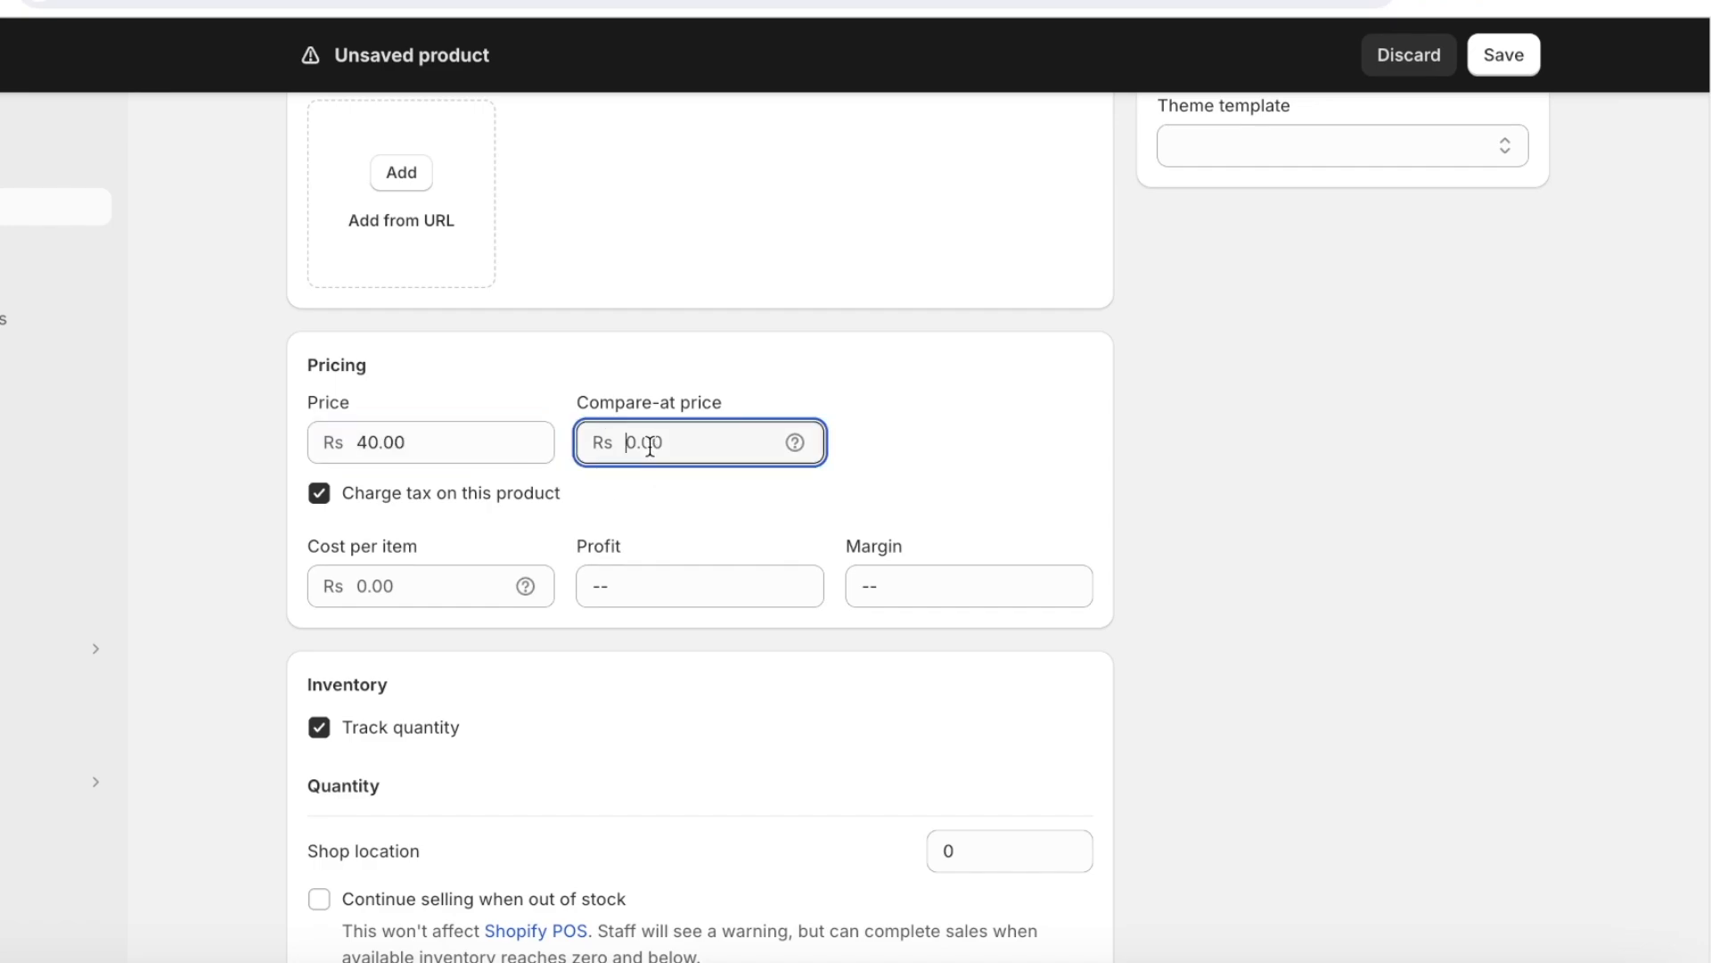
text(60)
click(729, 352)
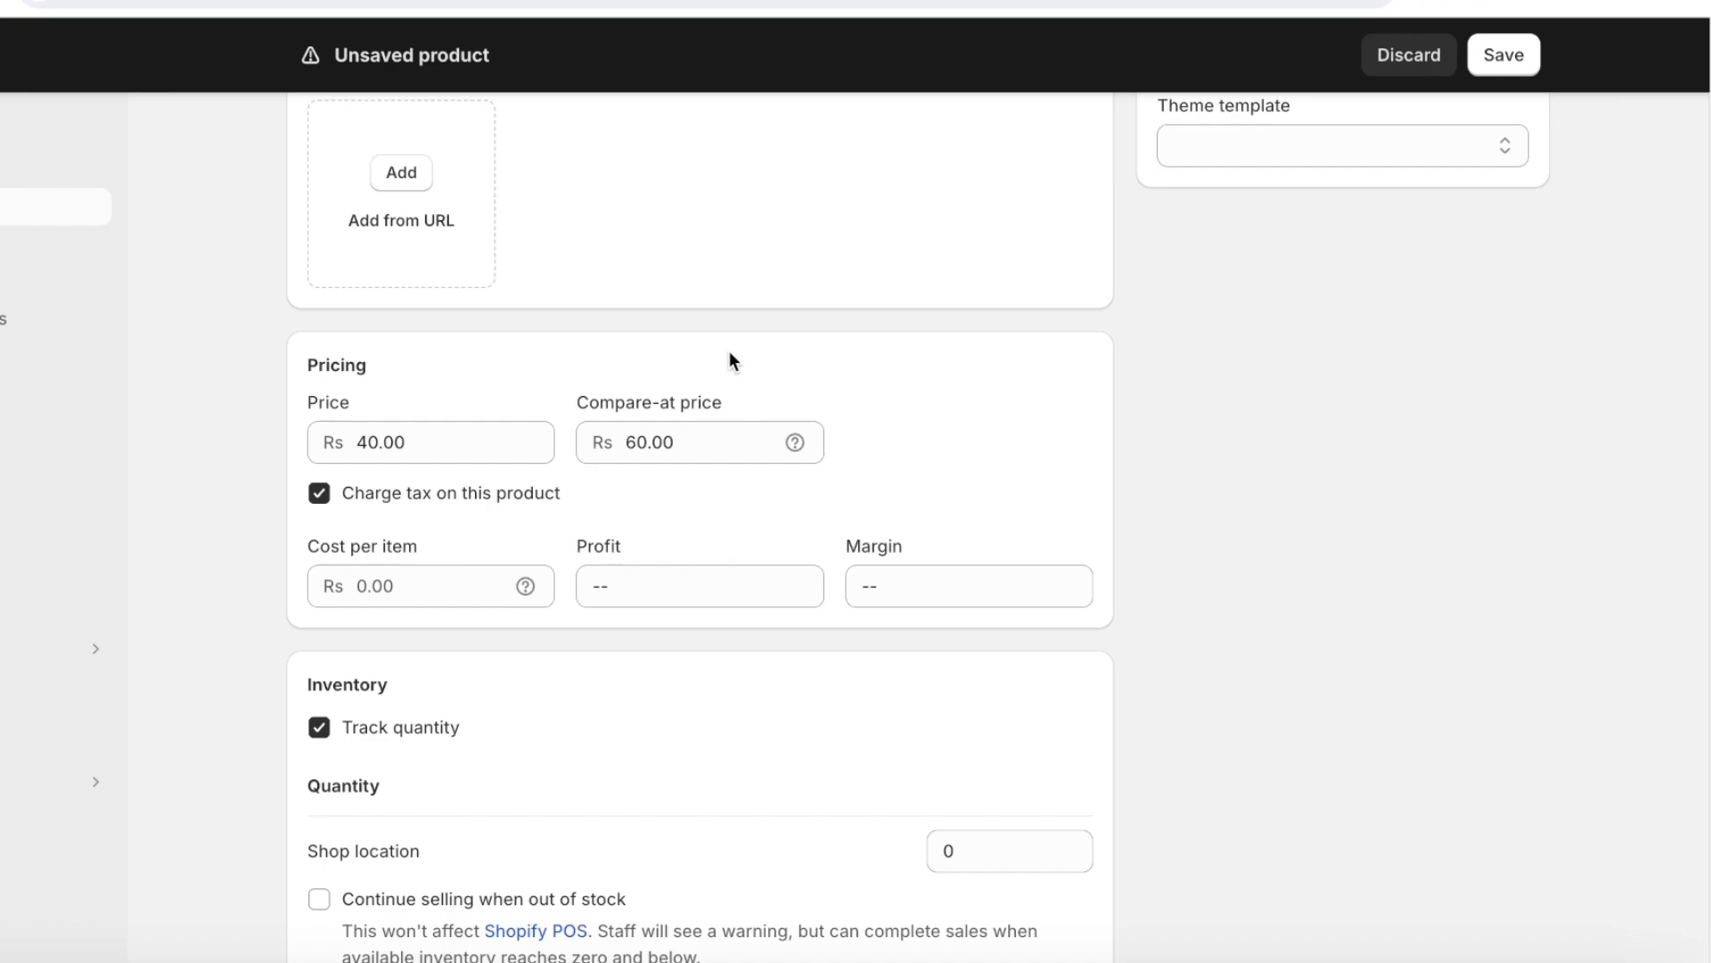
click(374, 588)
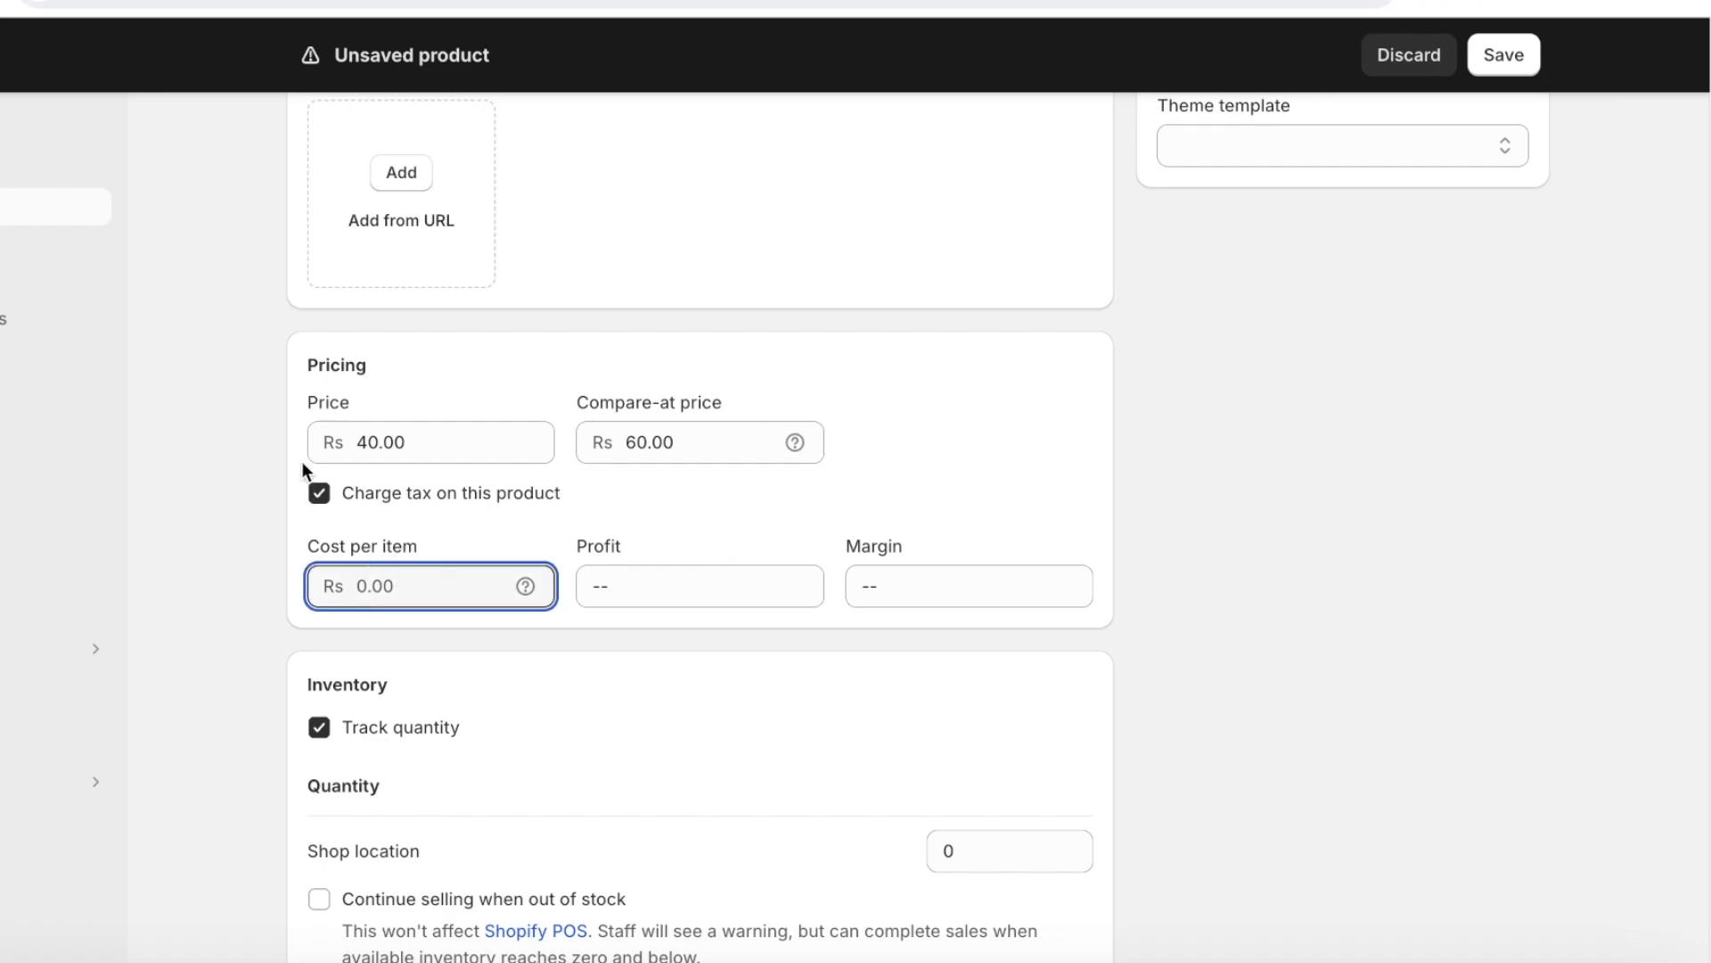
click(314, 495)
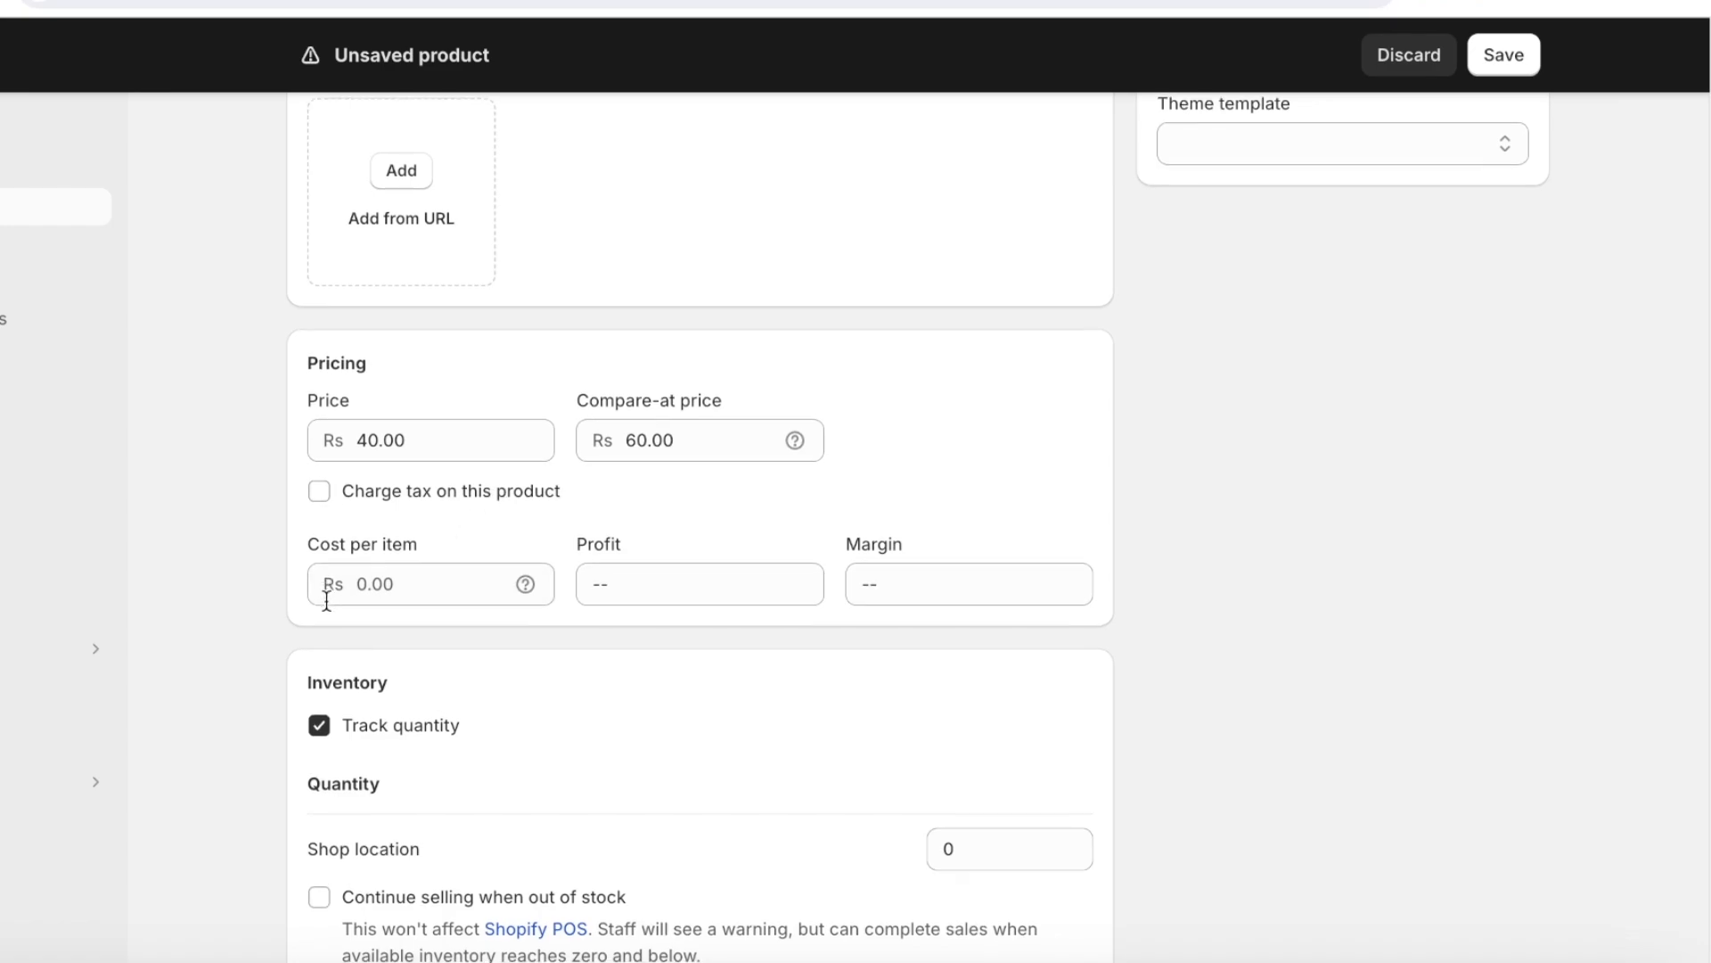
- Keep quantity tracking enabled and set the inventory quantity at the shop location to 9994
scroll(329, 597, down, 1)
scroll(339, 636, down, 2)
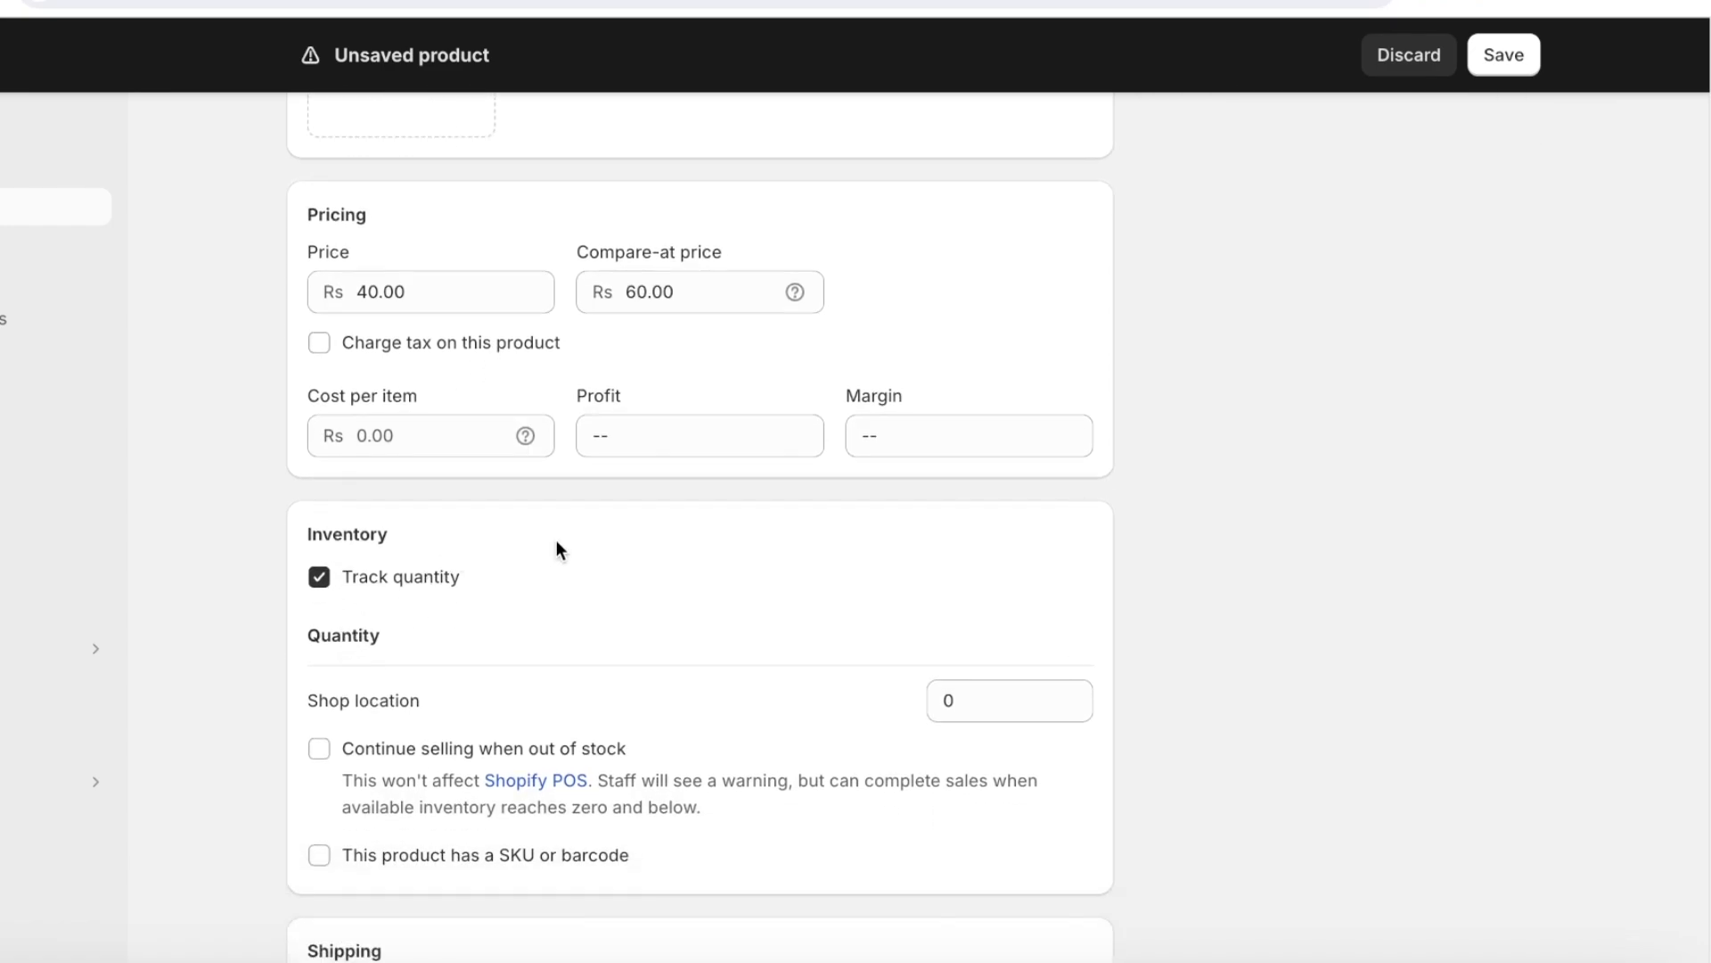
scroll(550, 563, down, 3)
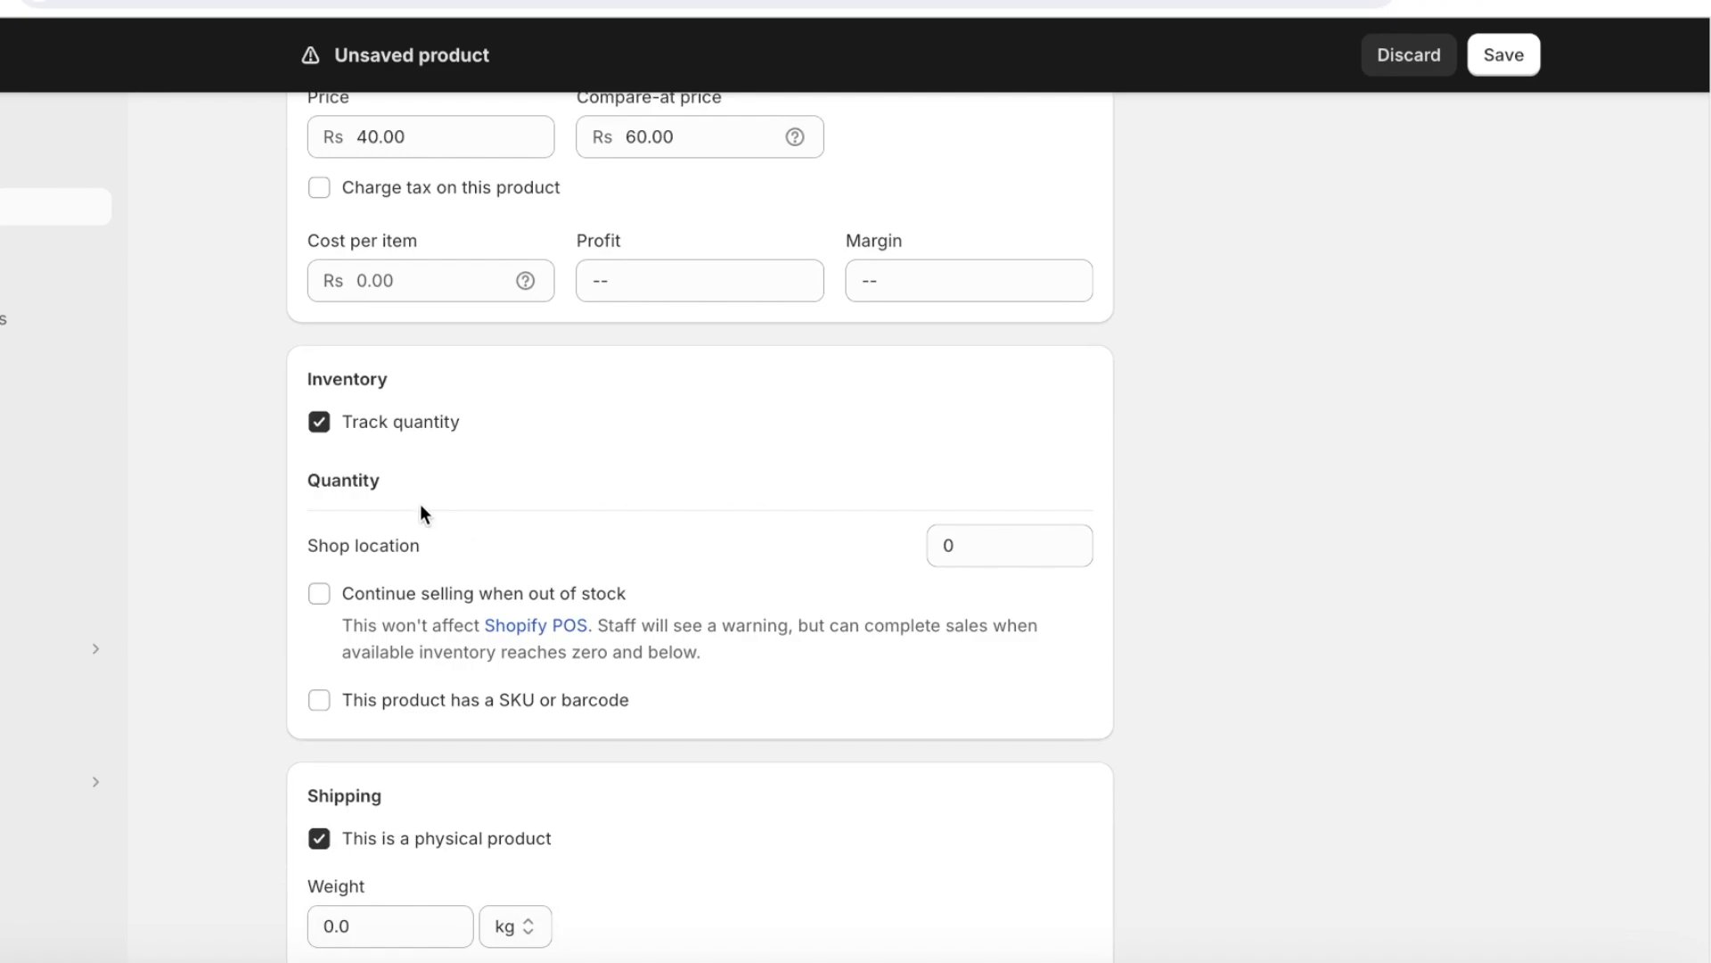
click(320, 422)
click(320, 423)
click(1037, 560)
text(9994)
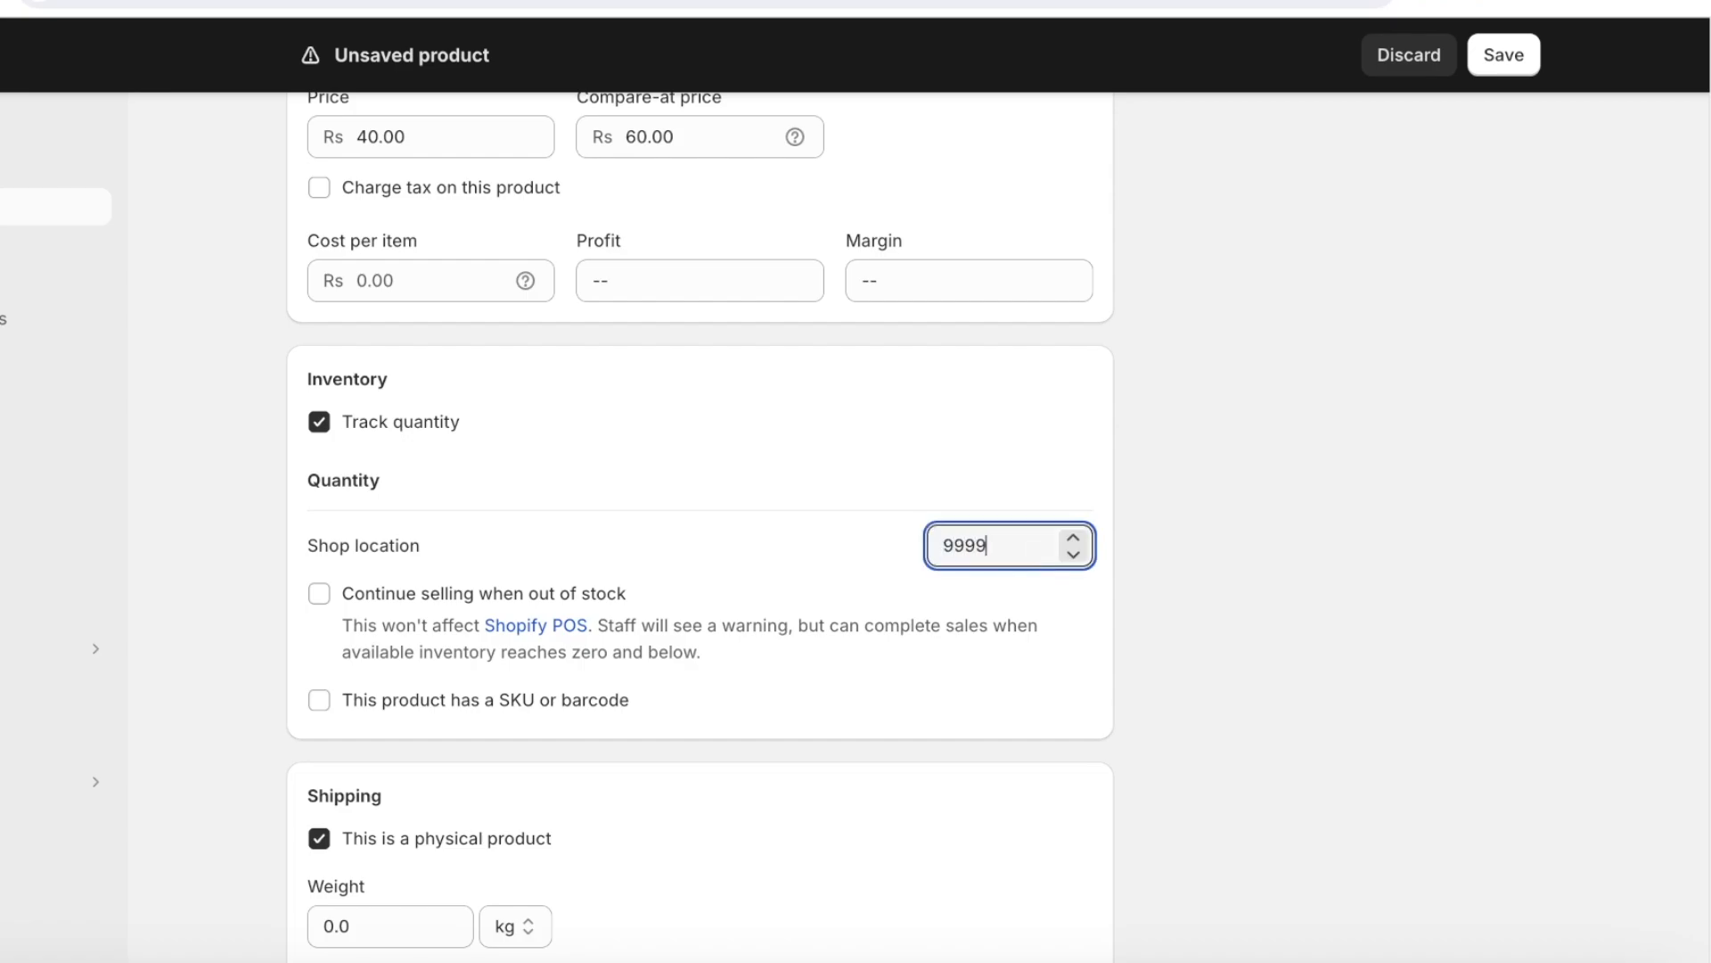
- Turn the physical product shipping option off and back on
scroll(654, 629, down, 3)
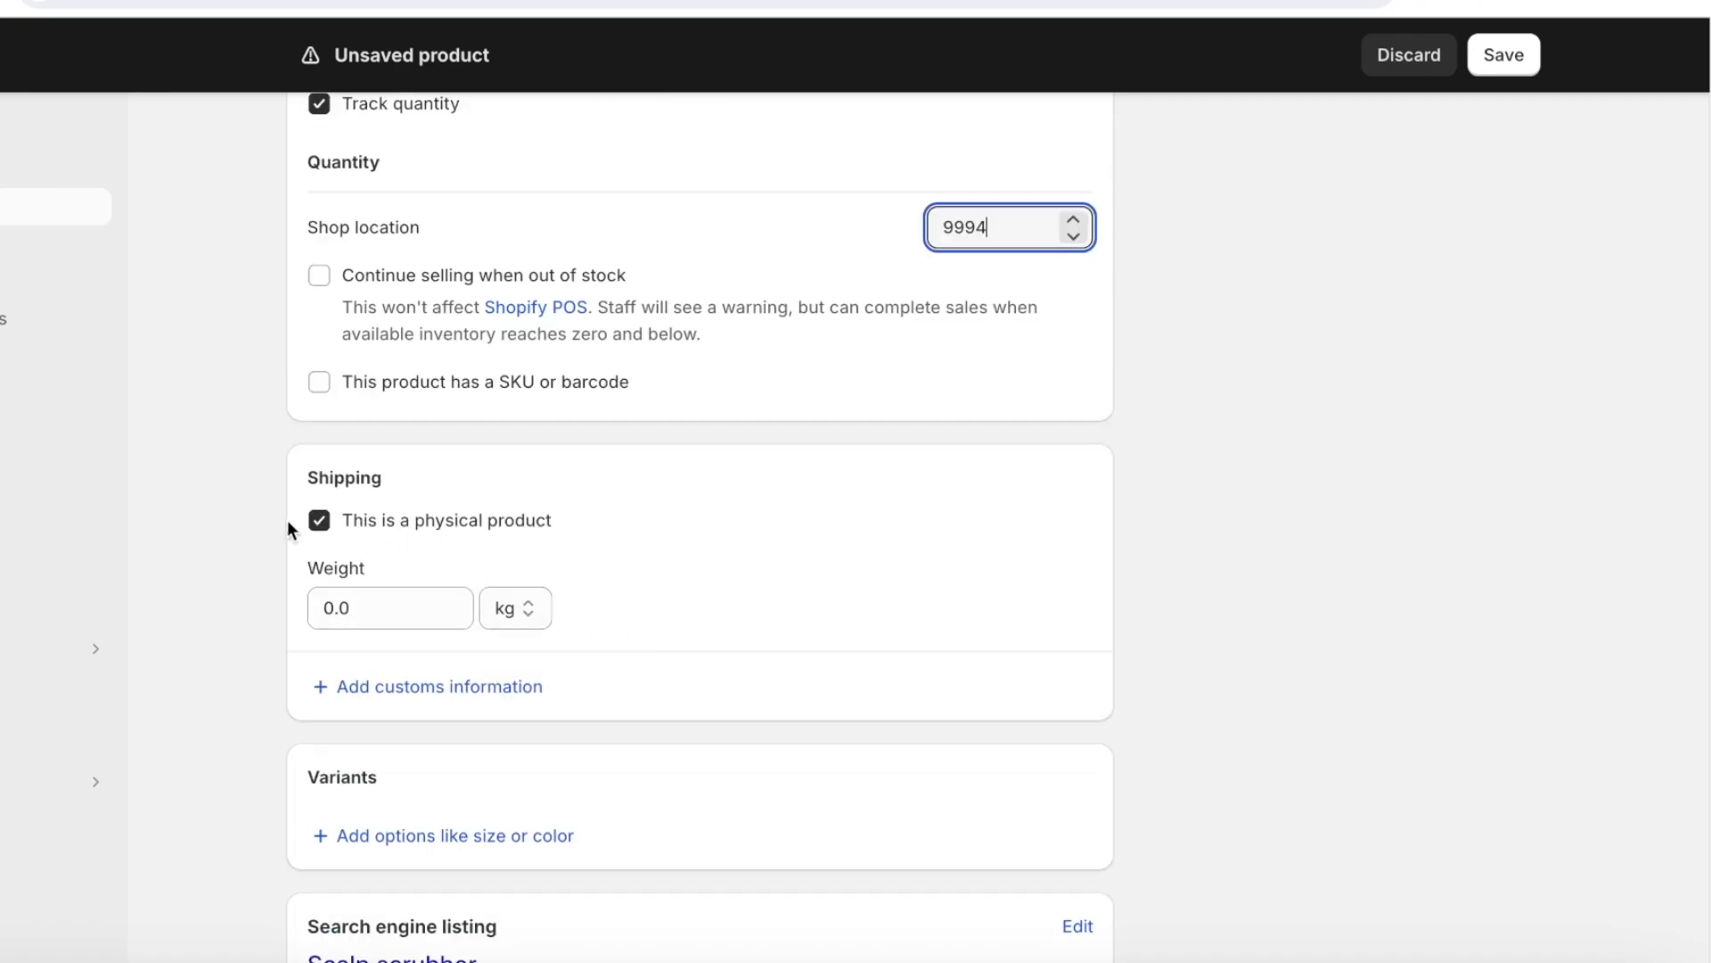
click(319, 522)
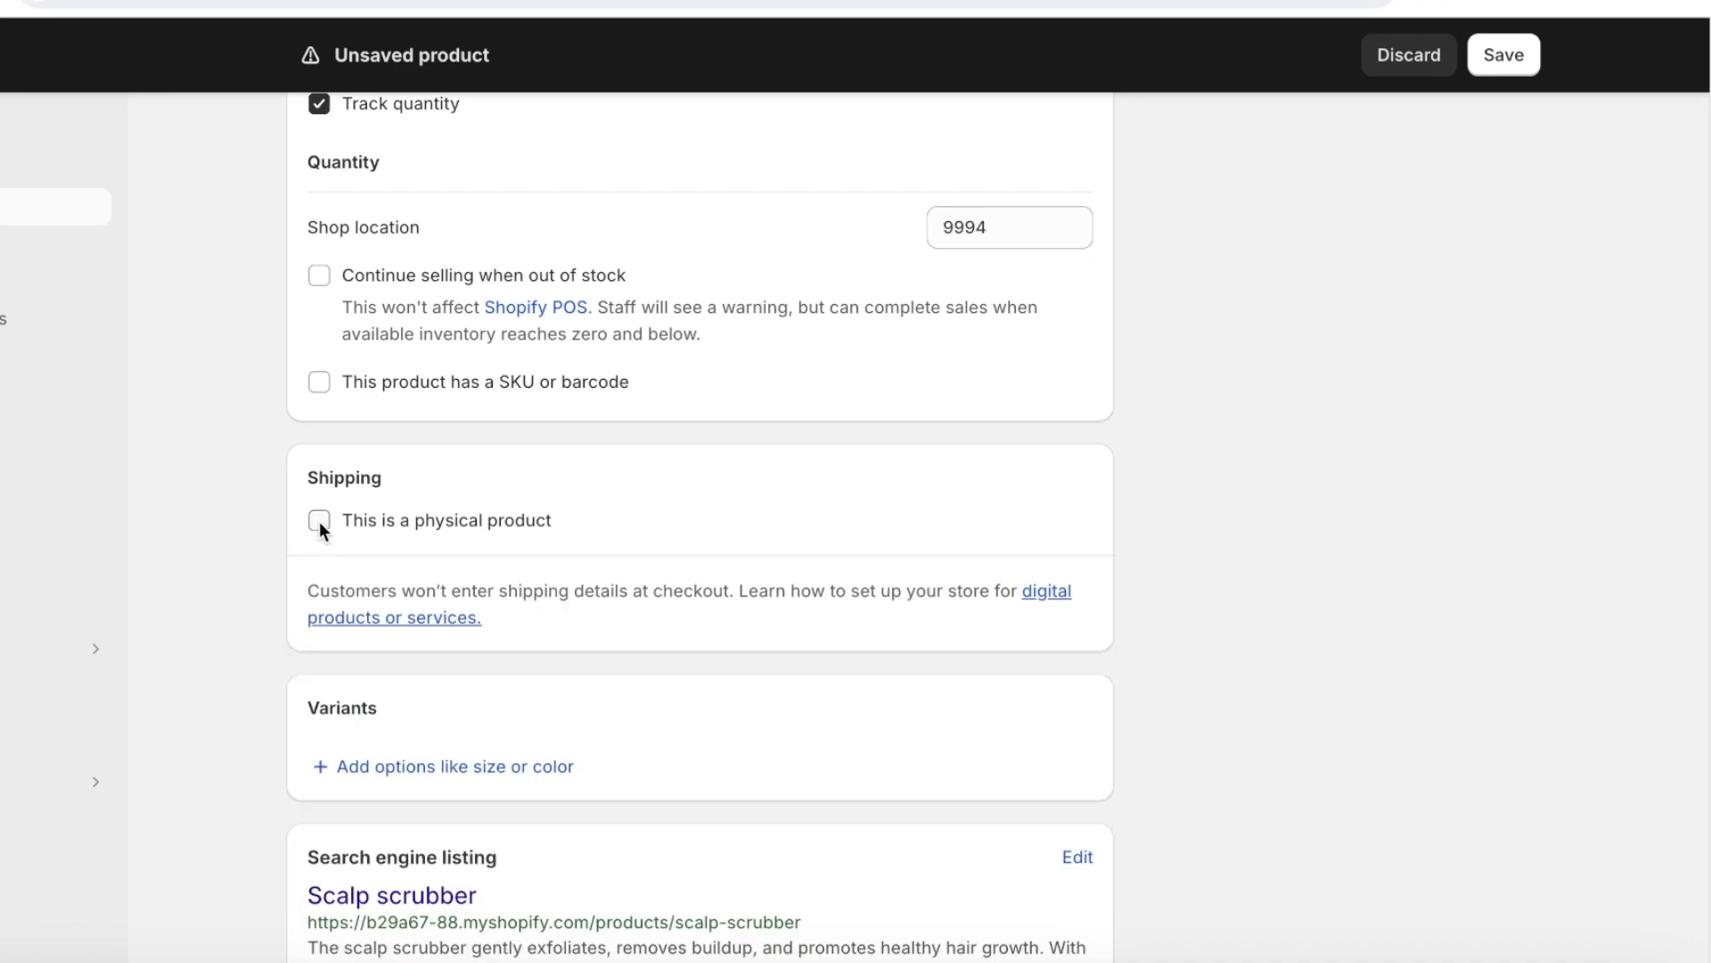
click(319, 522)
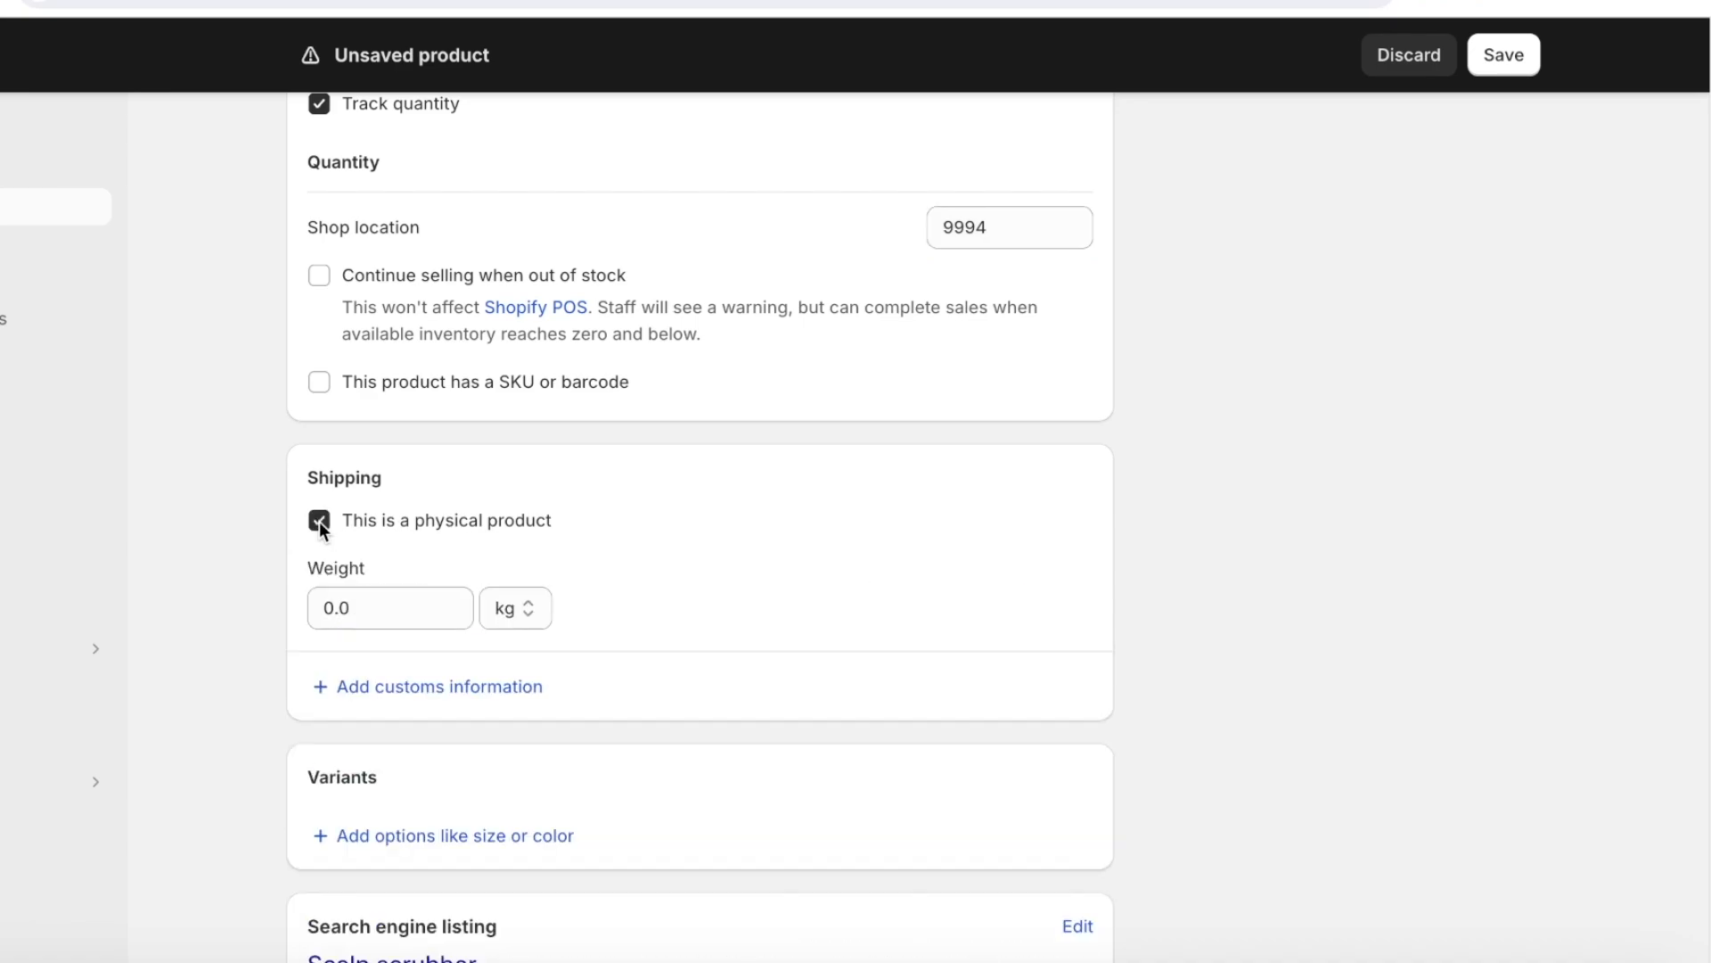
scroll(635, 460, down, 3)
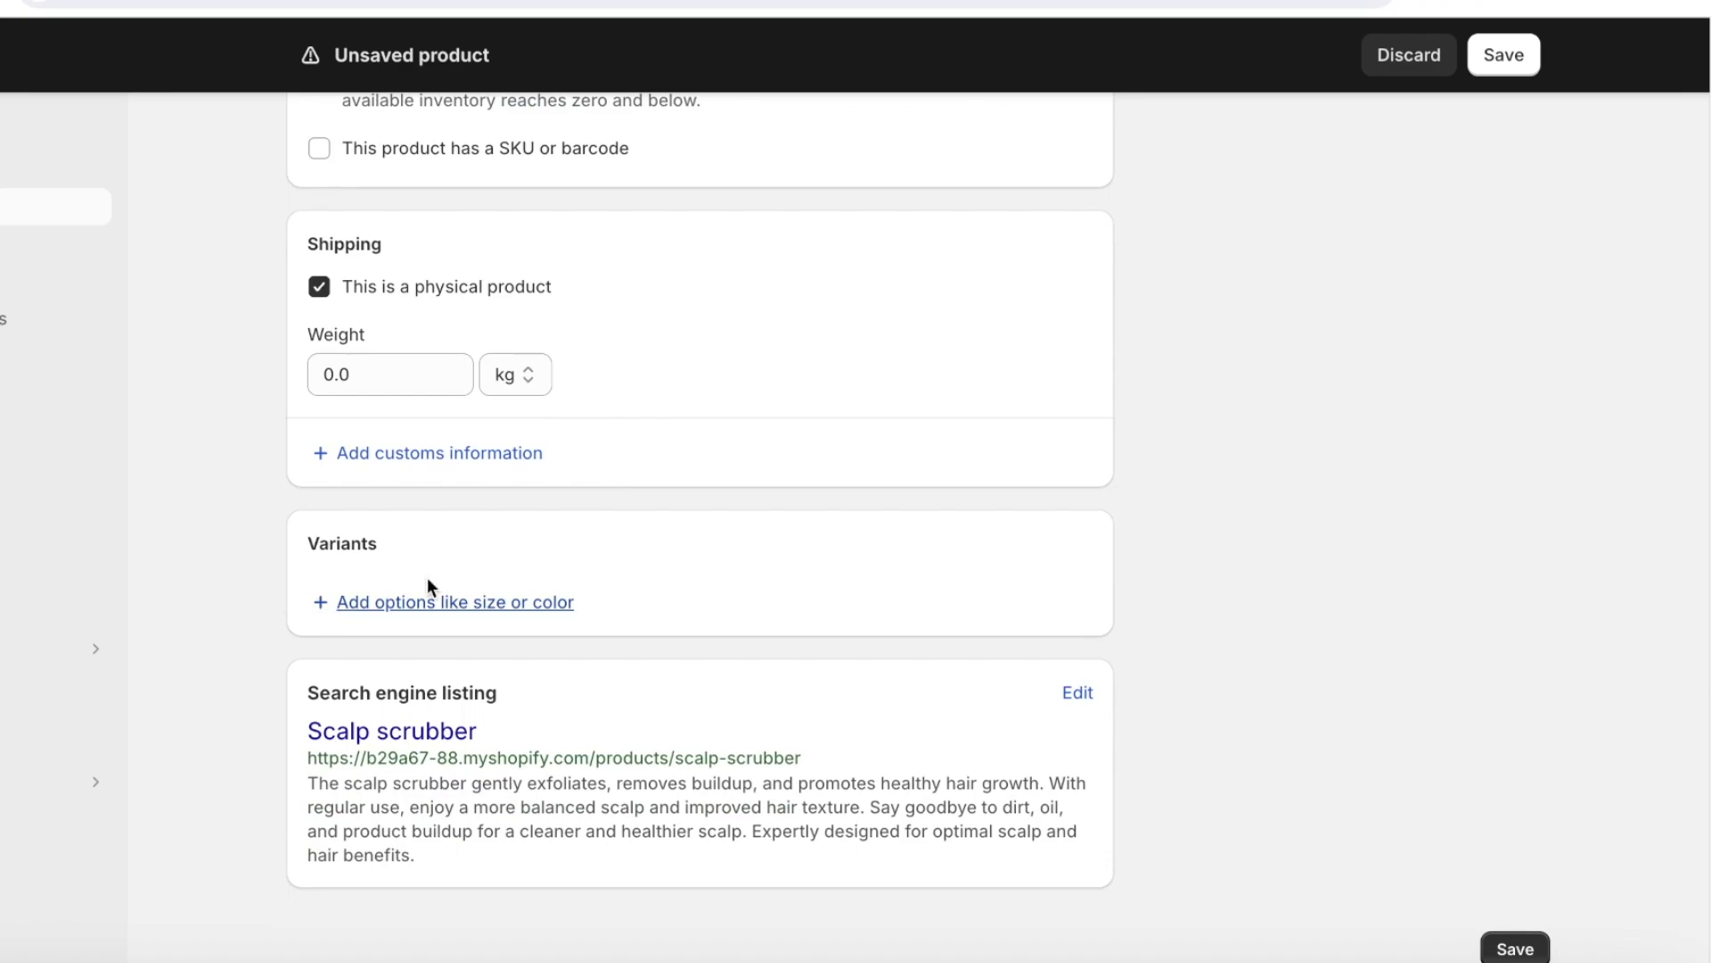
- Add a Color option to the product's variants with the values blue and pink
click(566, 603)
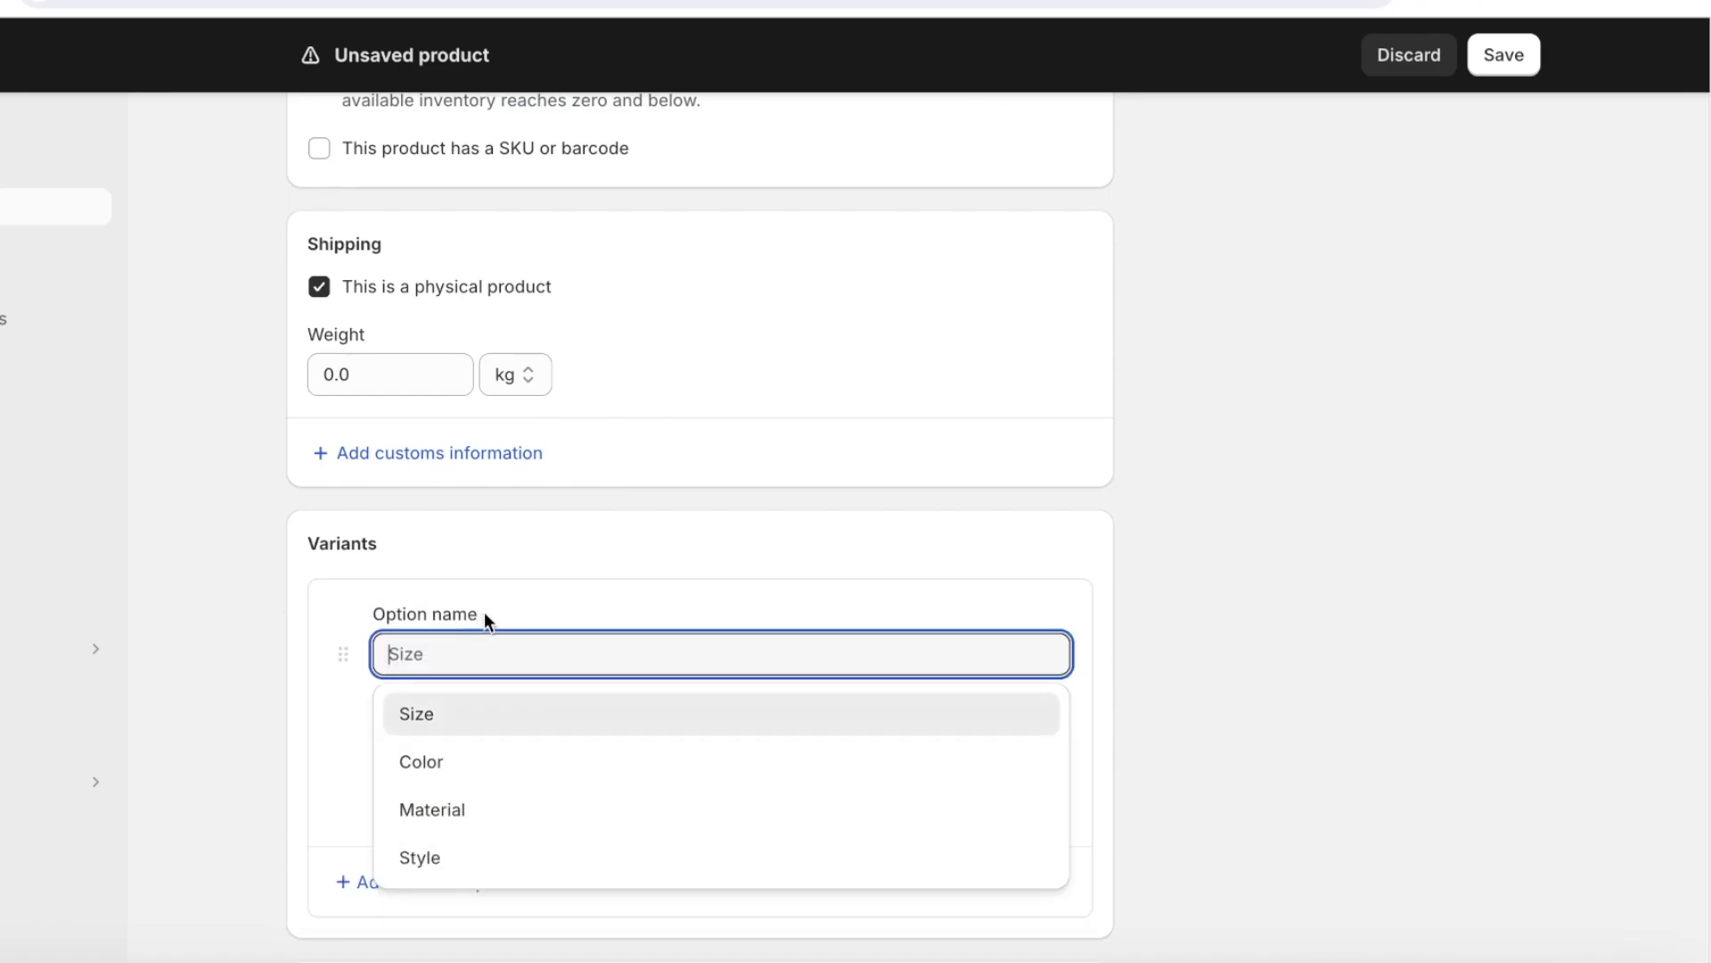
click(484, 614)
scroll(827, 510, down, 3)
click(417, 414)
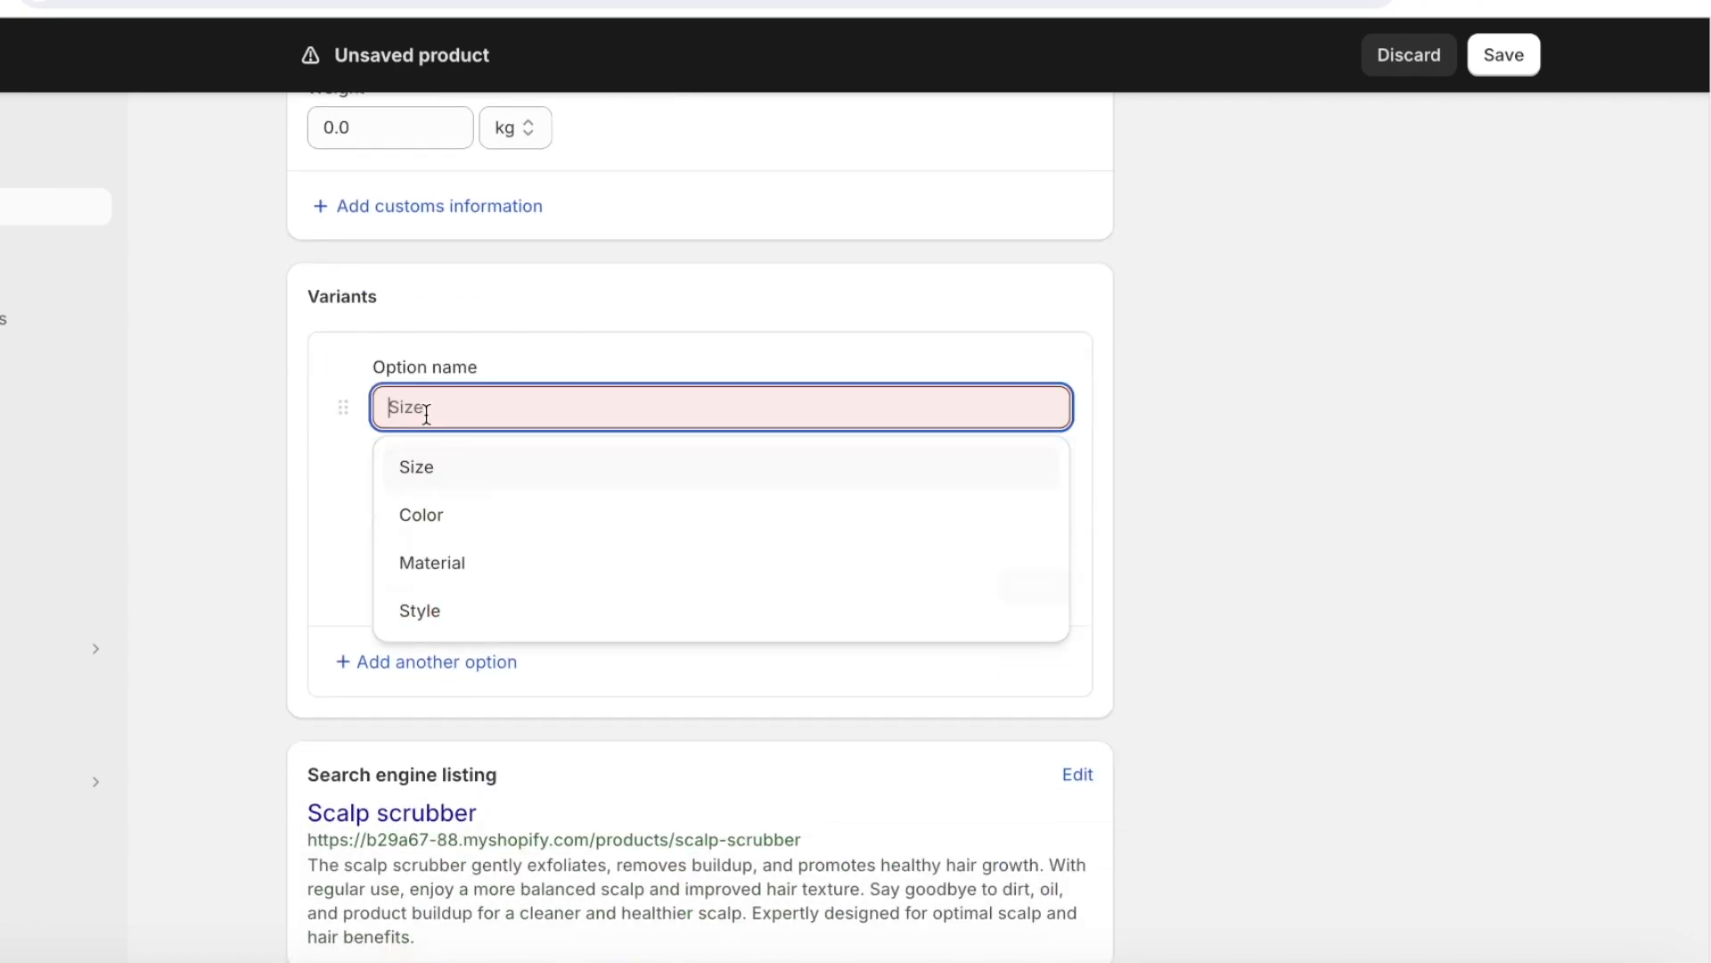
click(451, 509)
click(472, 502)
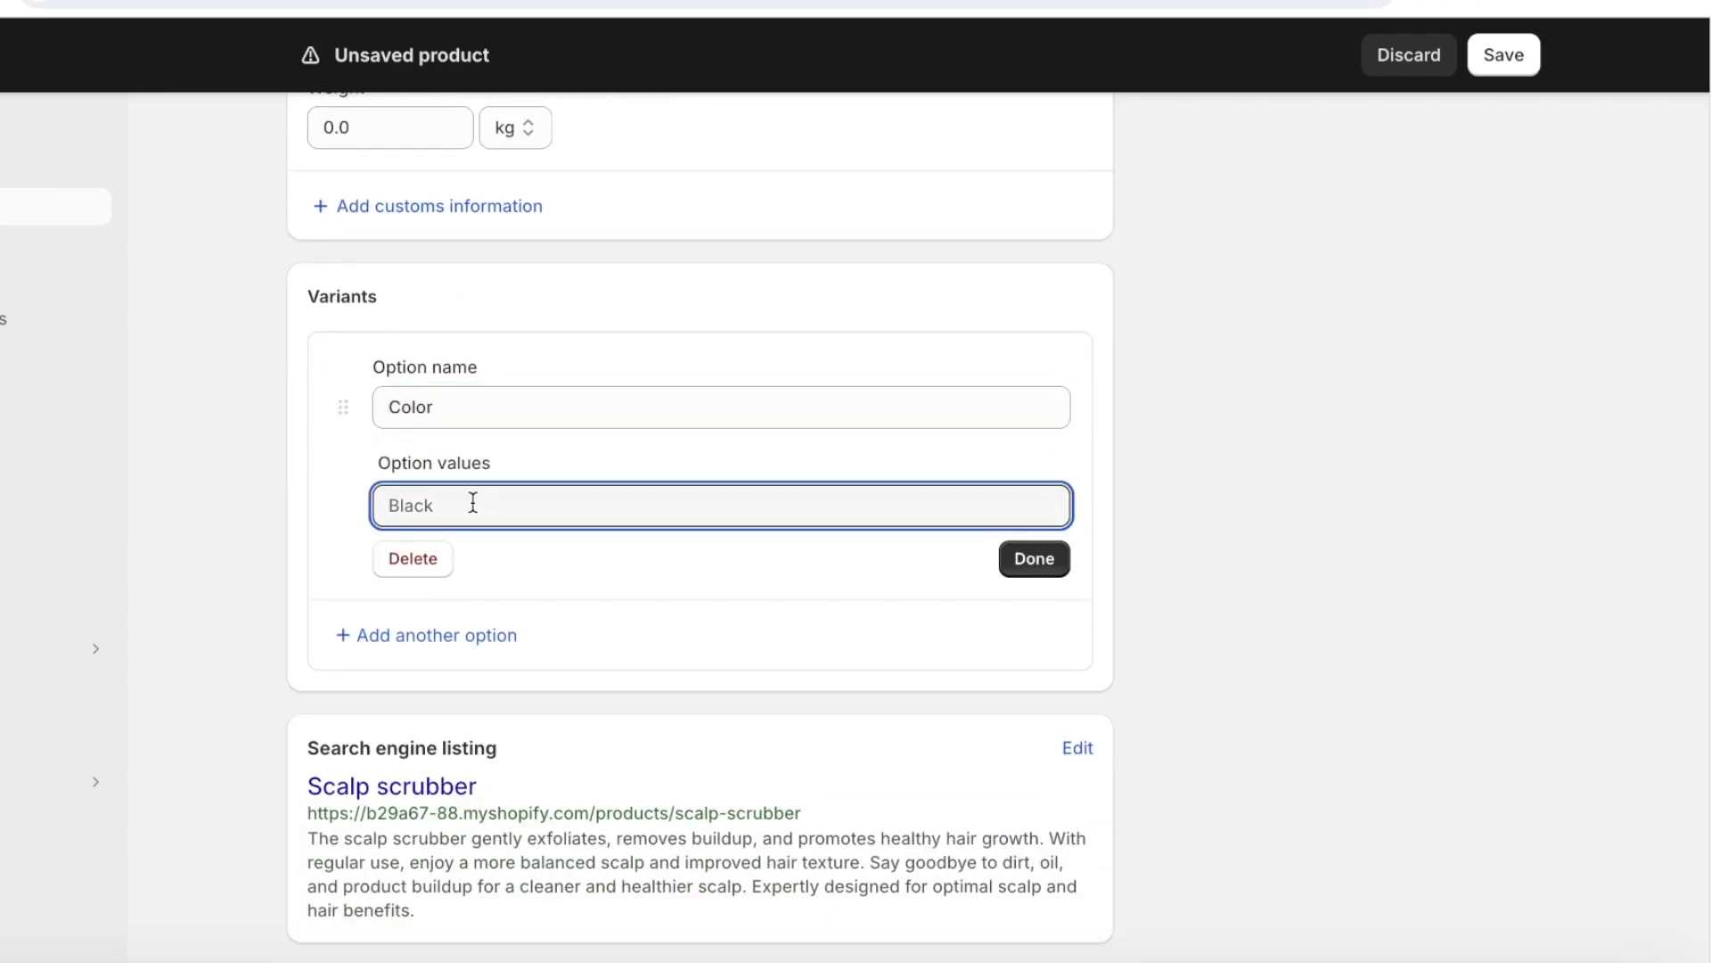
text(blue)
key(Return)
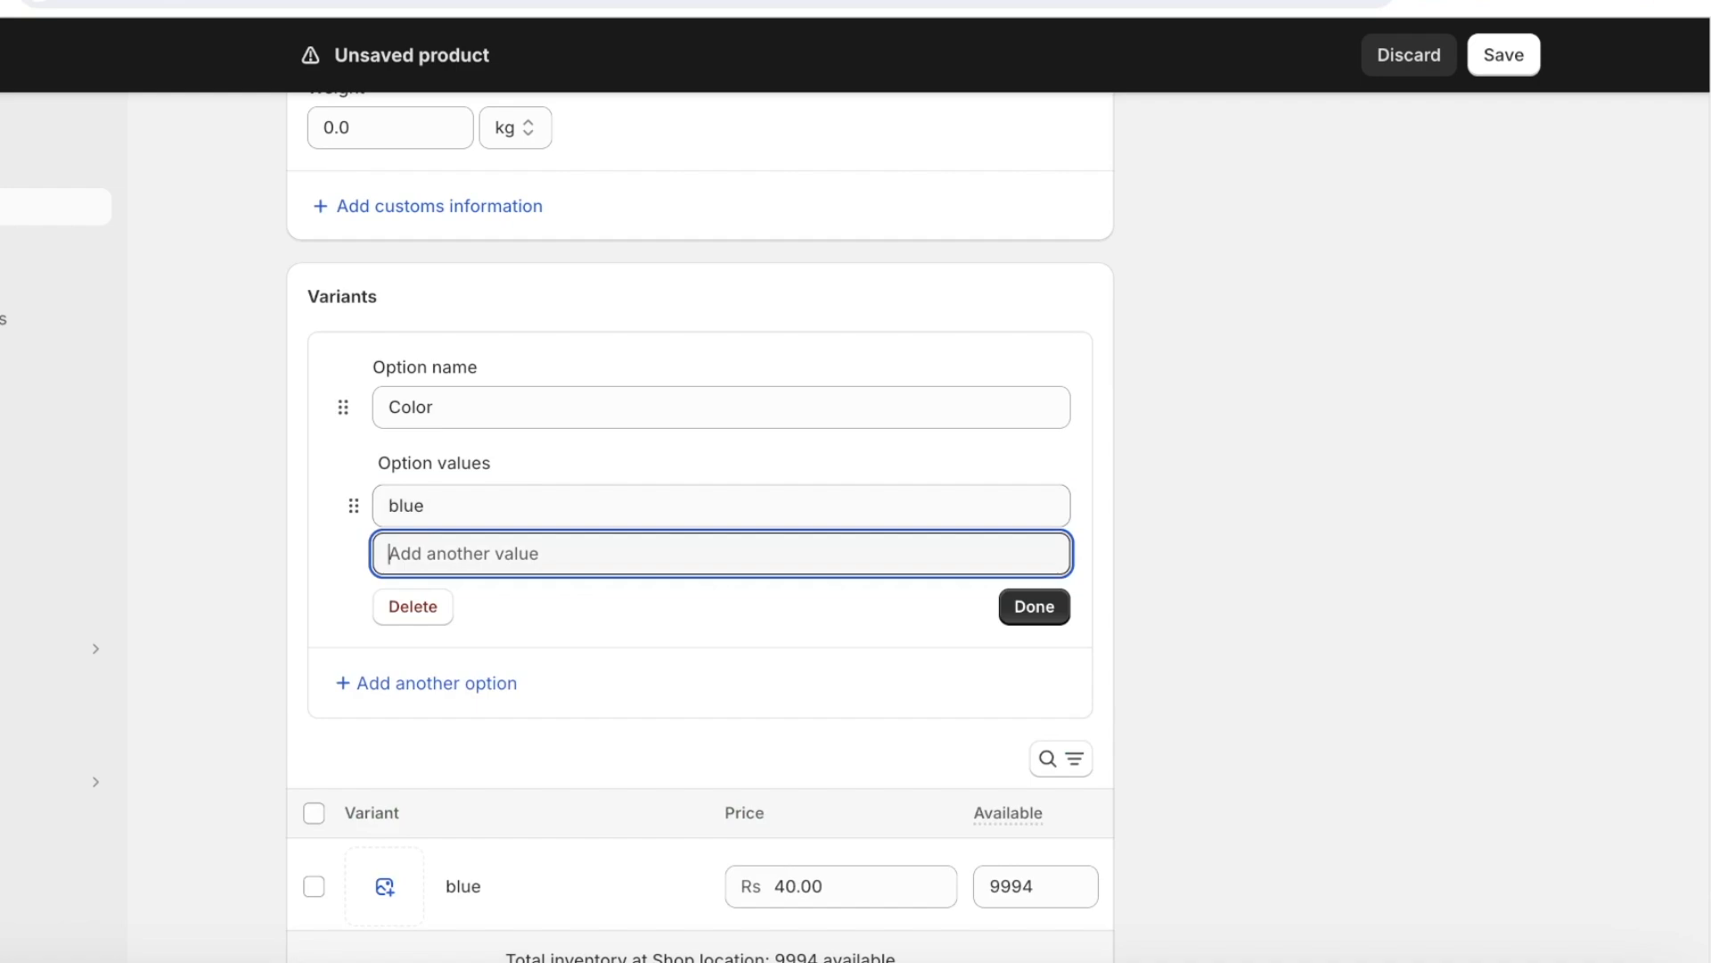
text(pink)
key(Return)
click(1055, 664)
- Change the page title in the product's search engine listing to "Buy silicone Scalp scrubber"
scroll(1087, 667, down, 3)
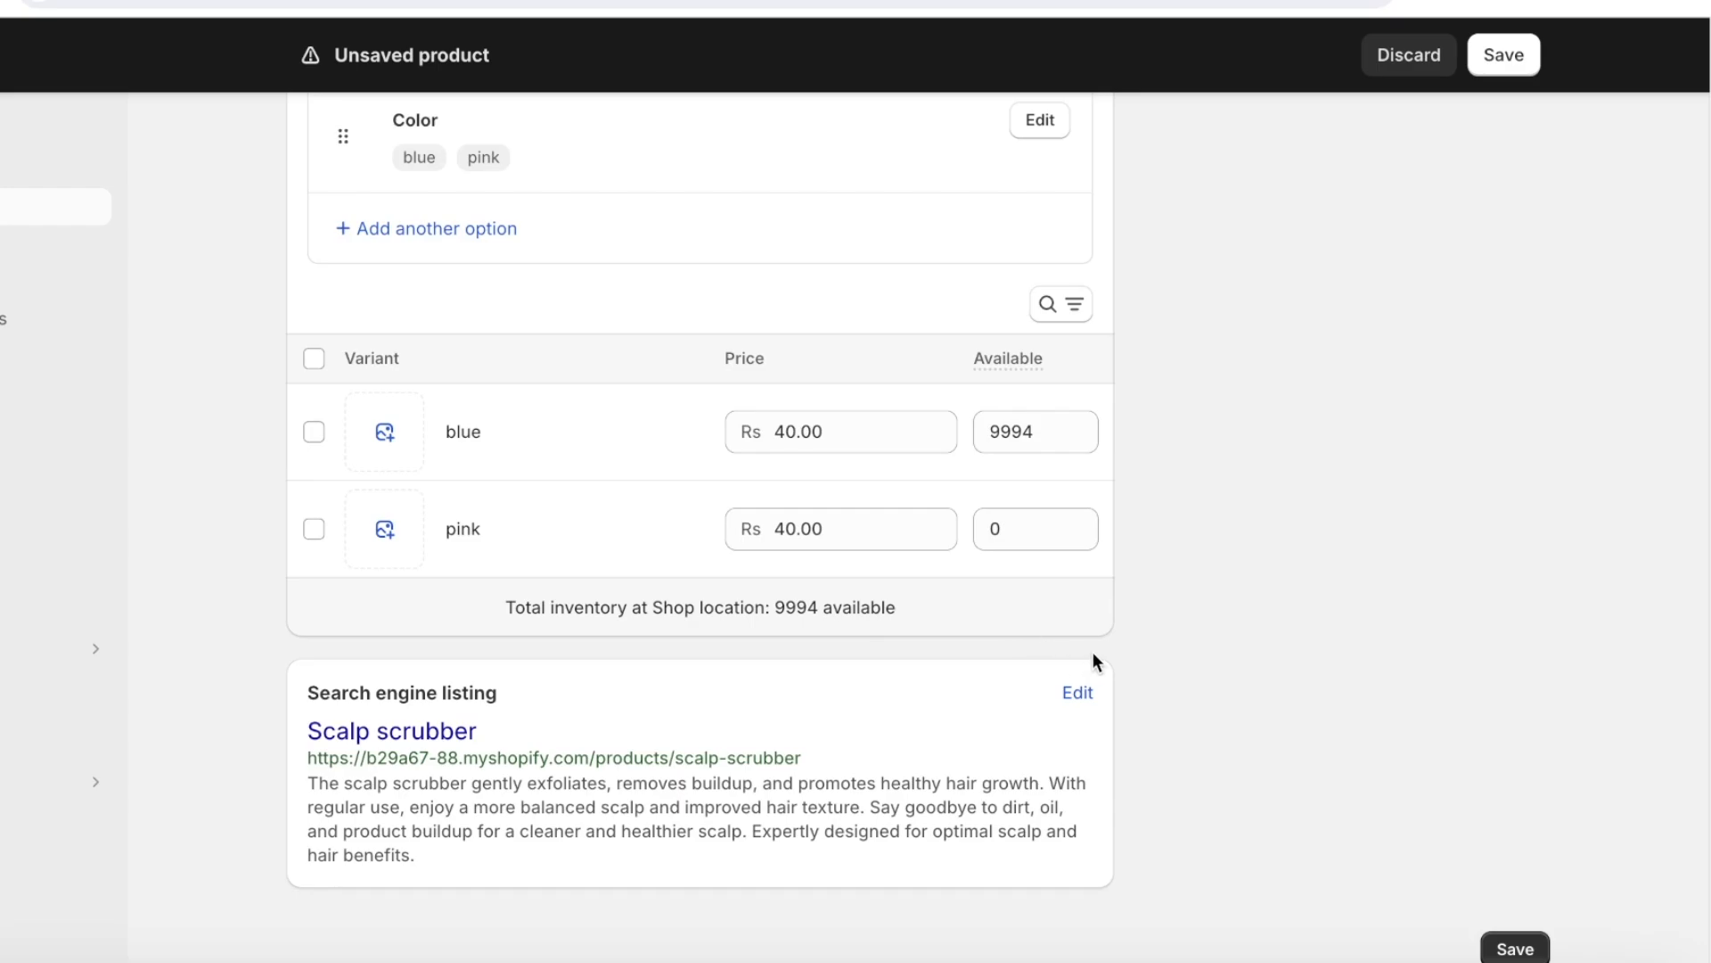
click(1077, 692)
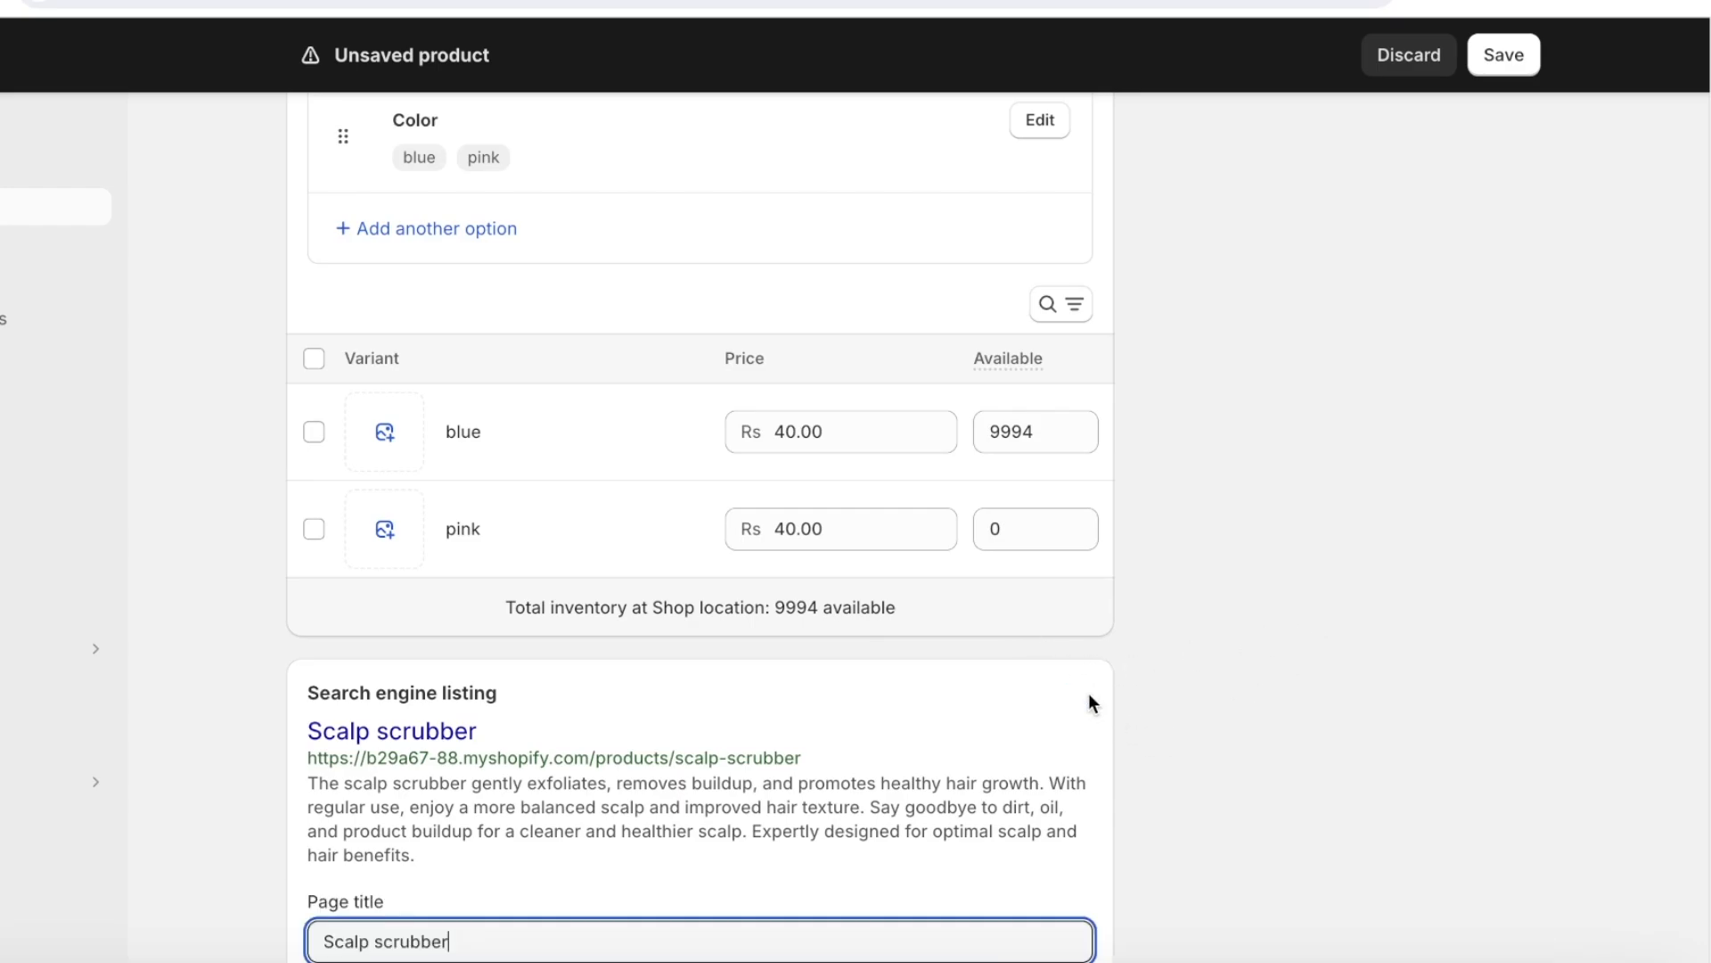
scroll(744, 786, down, 5)
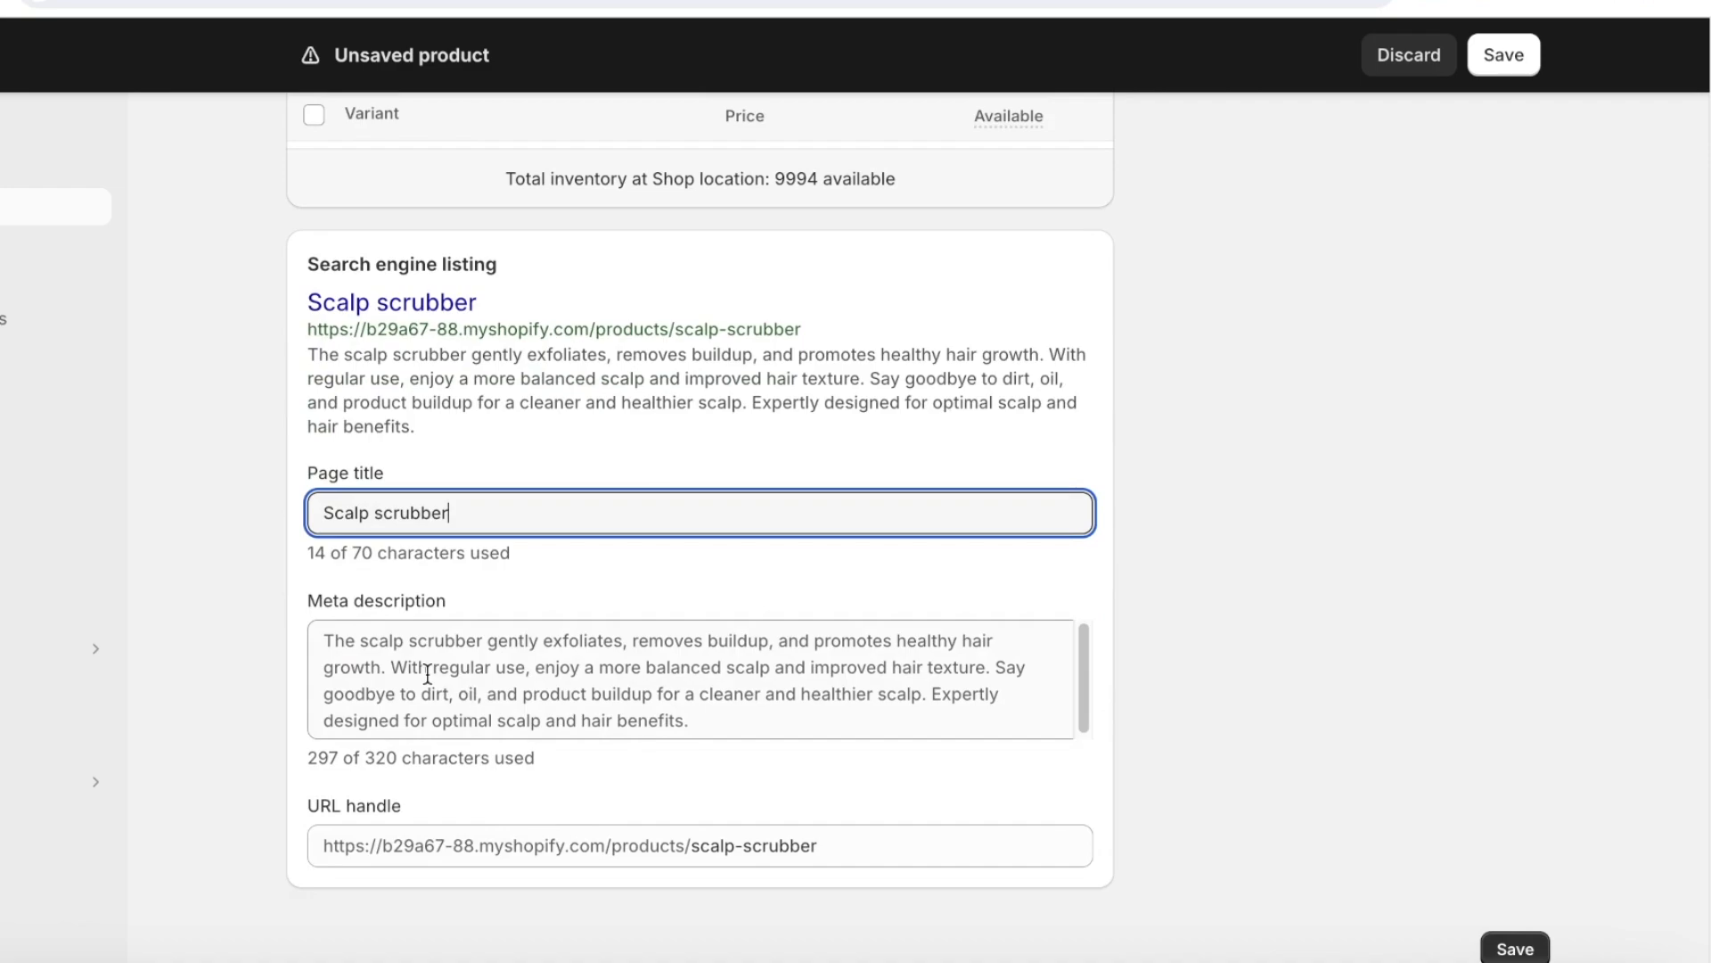
click(901, 823)
drag(818, 845, 693, 853)
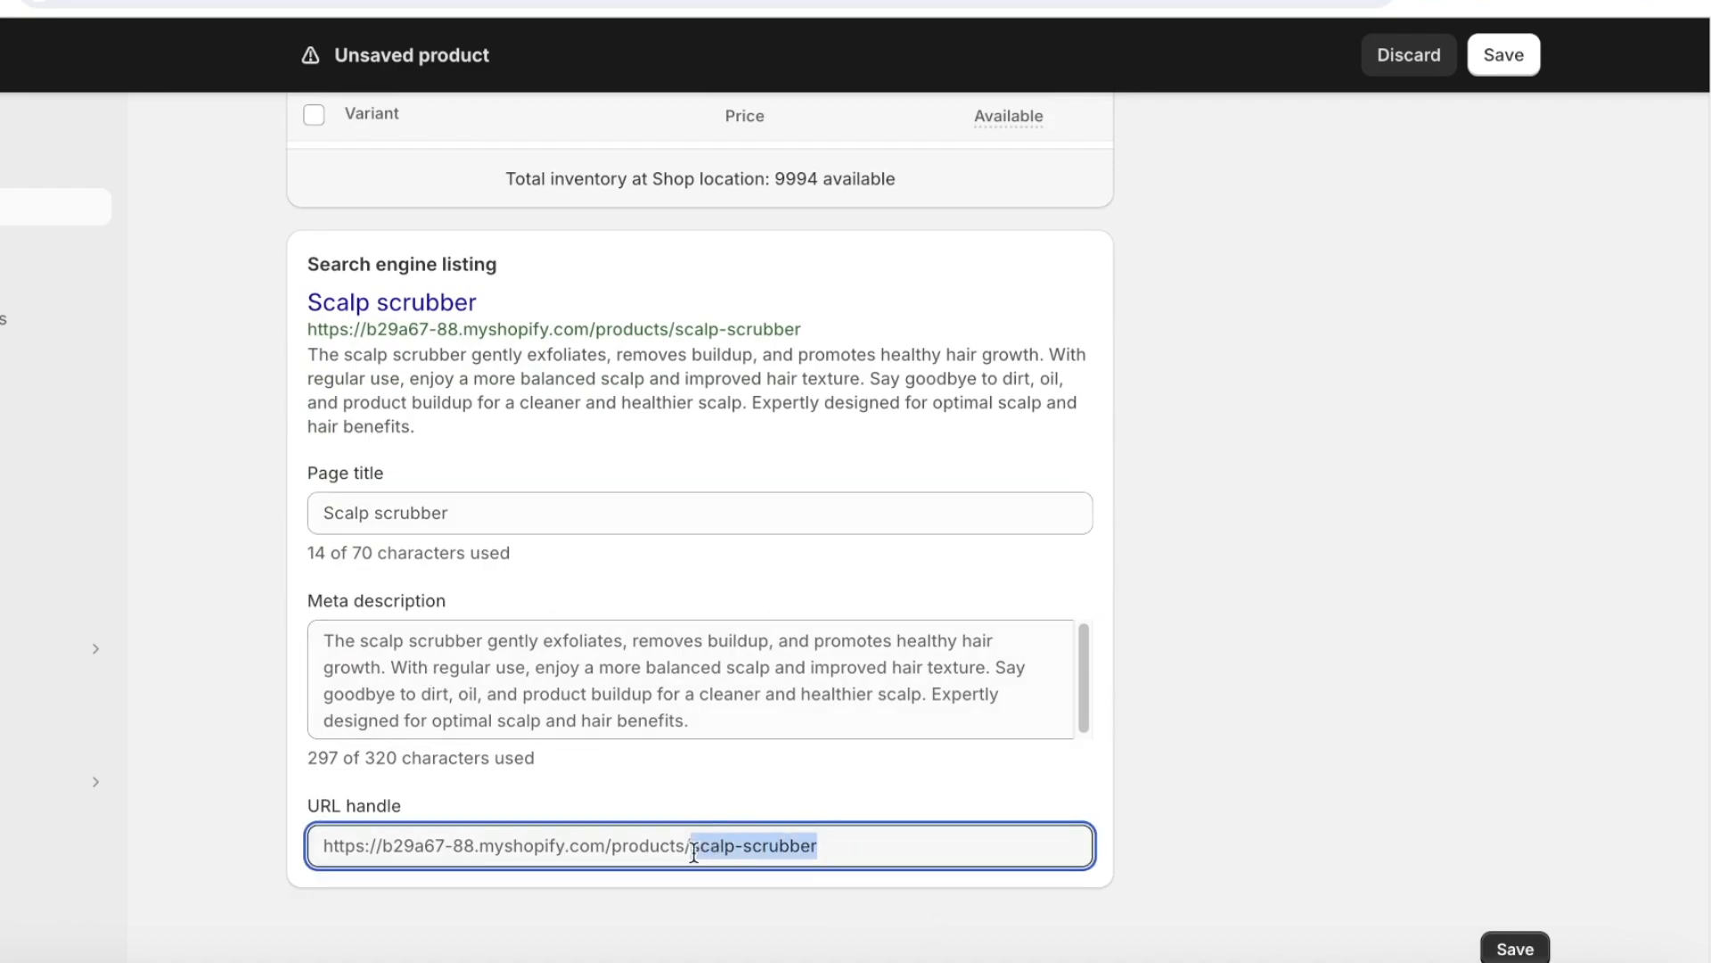
click(615, 496)
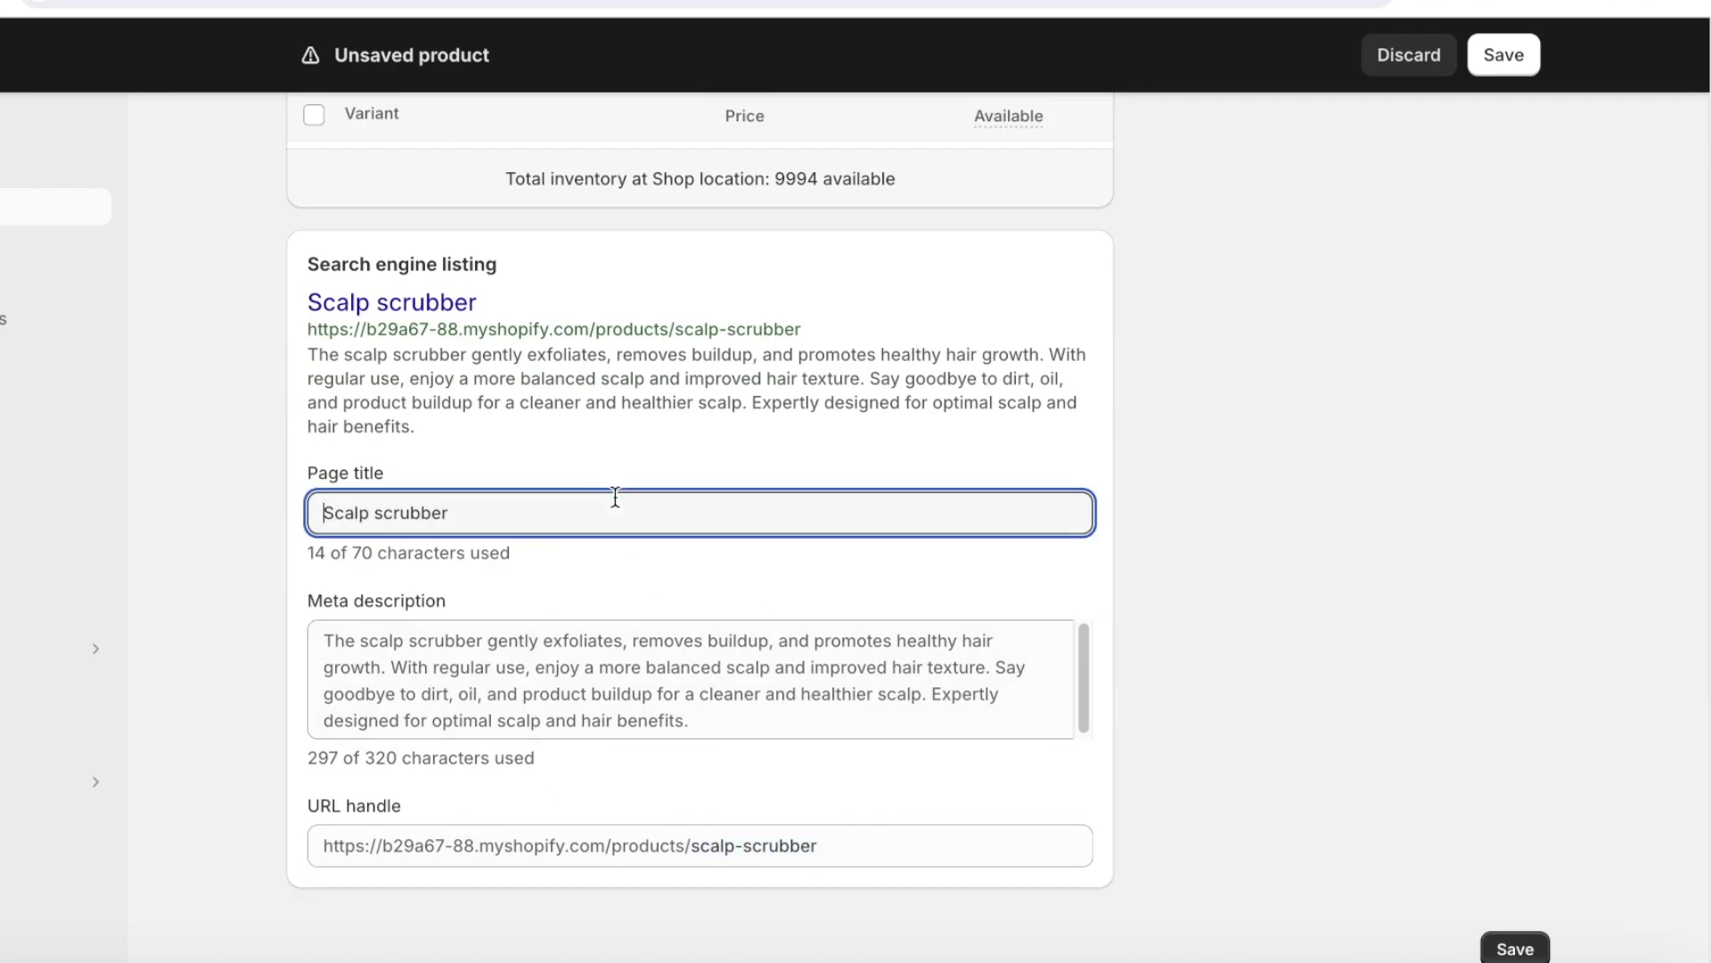
text(B)
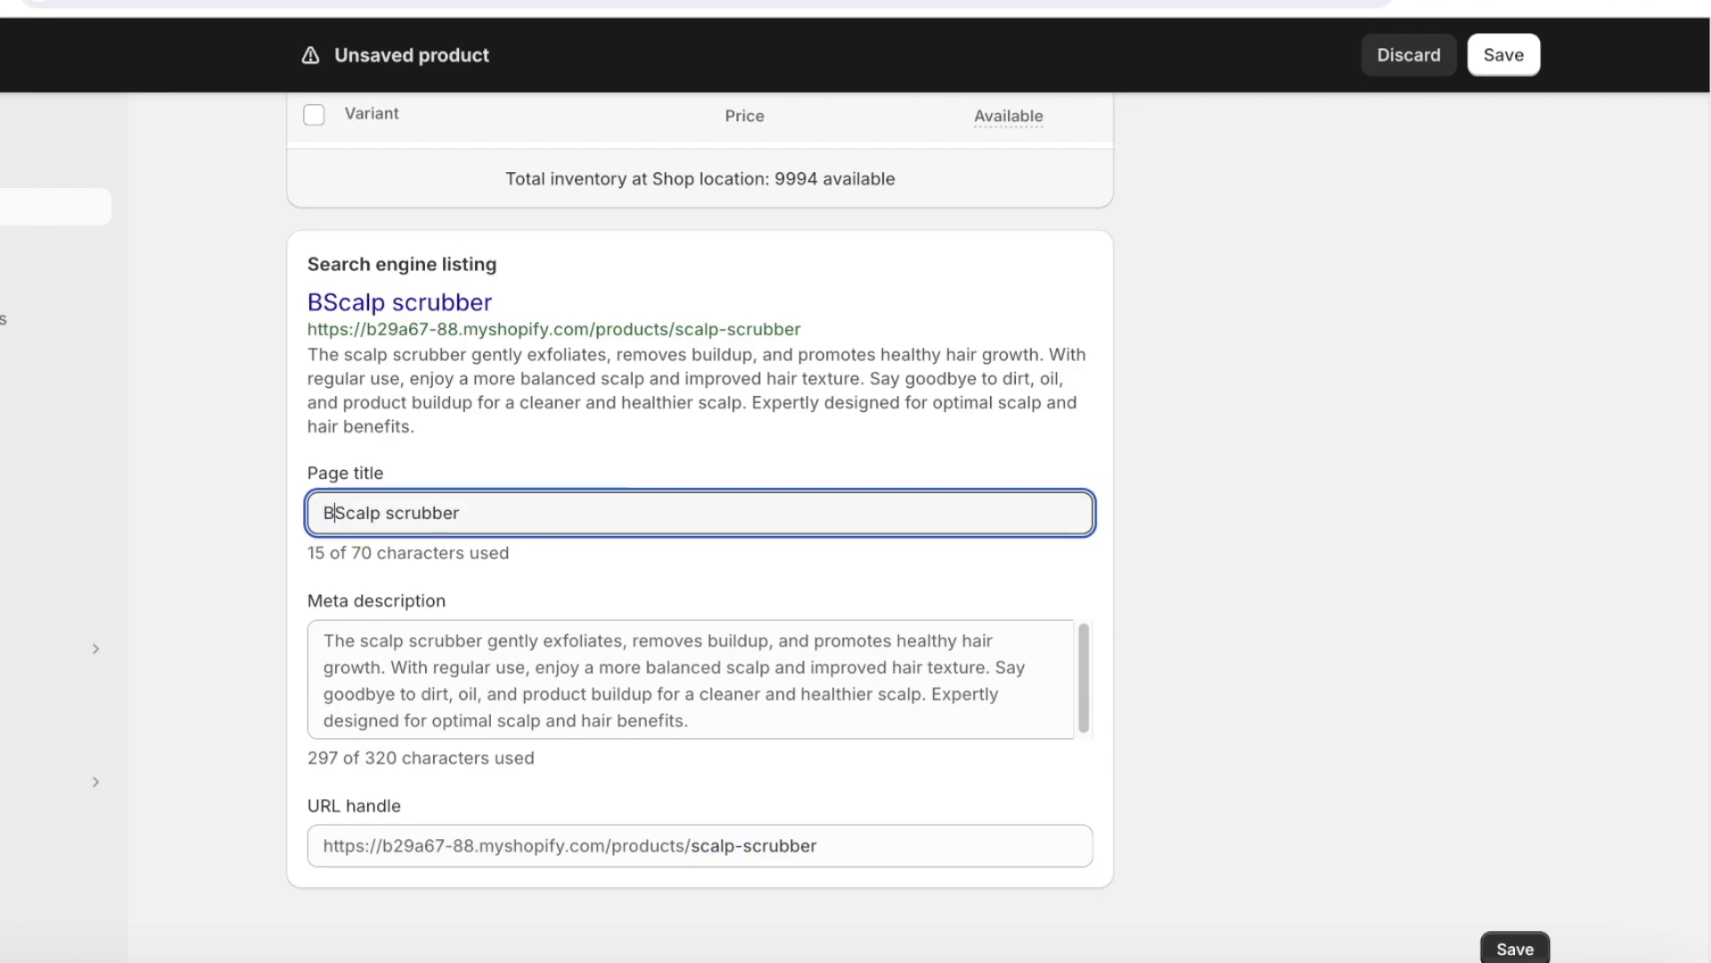
text(uy)
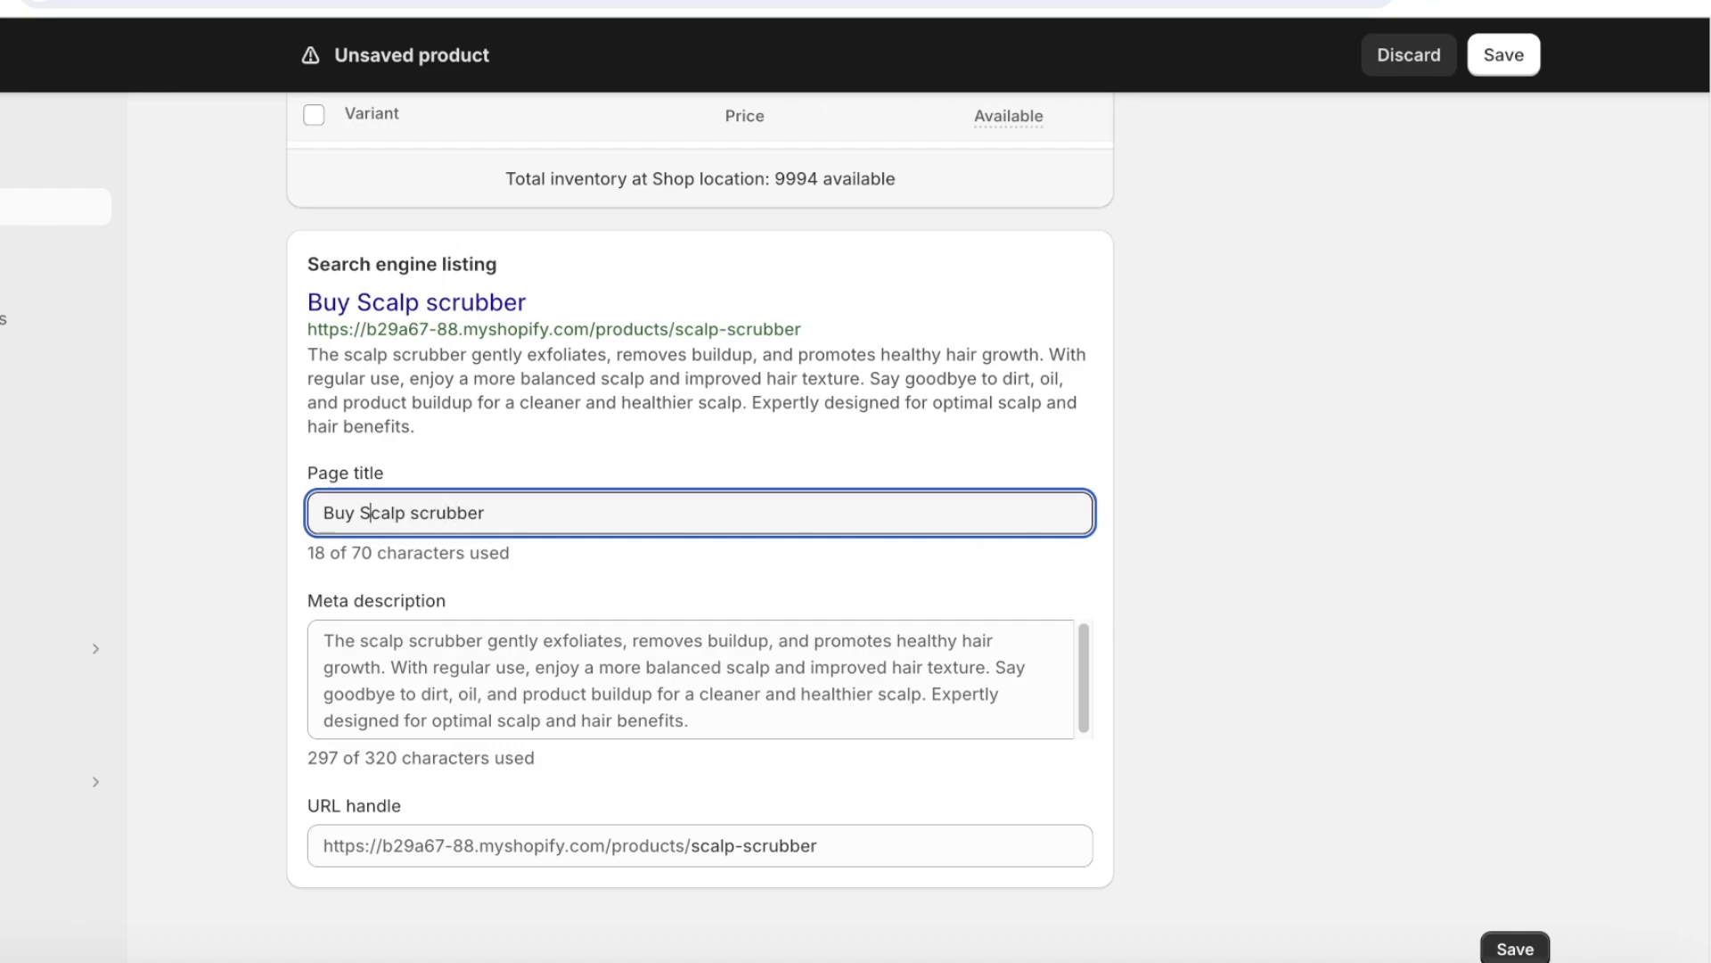
text(silico)
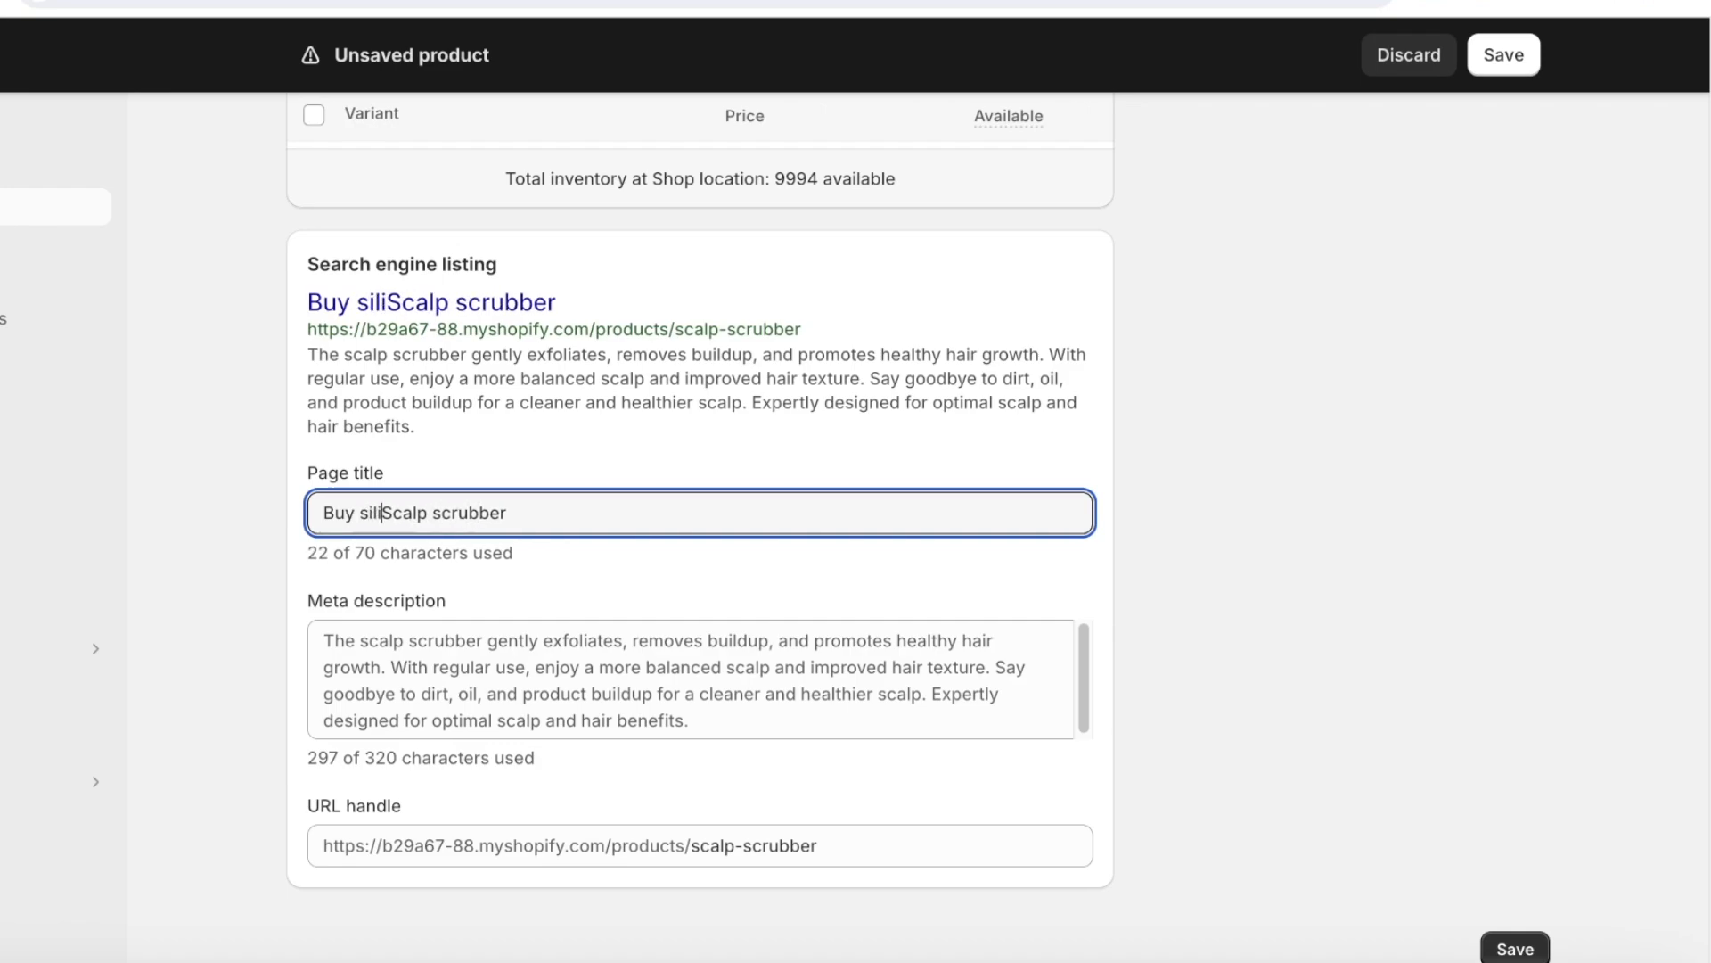
text(ne)
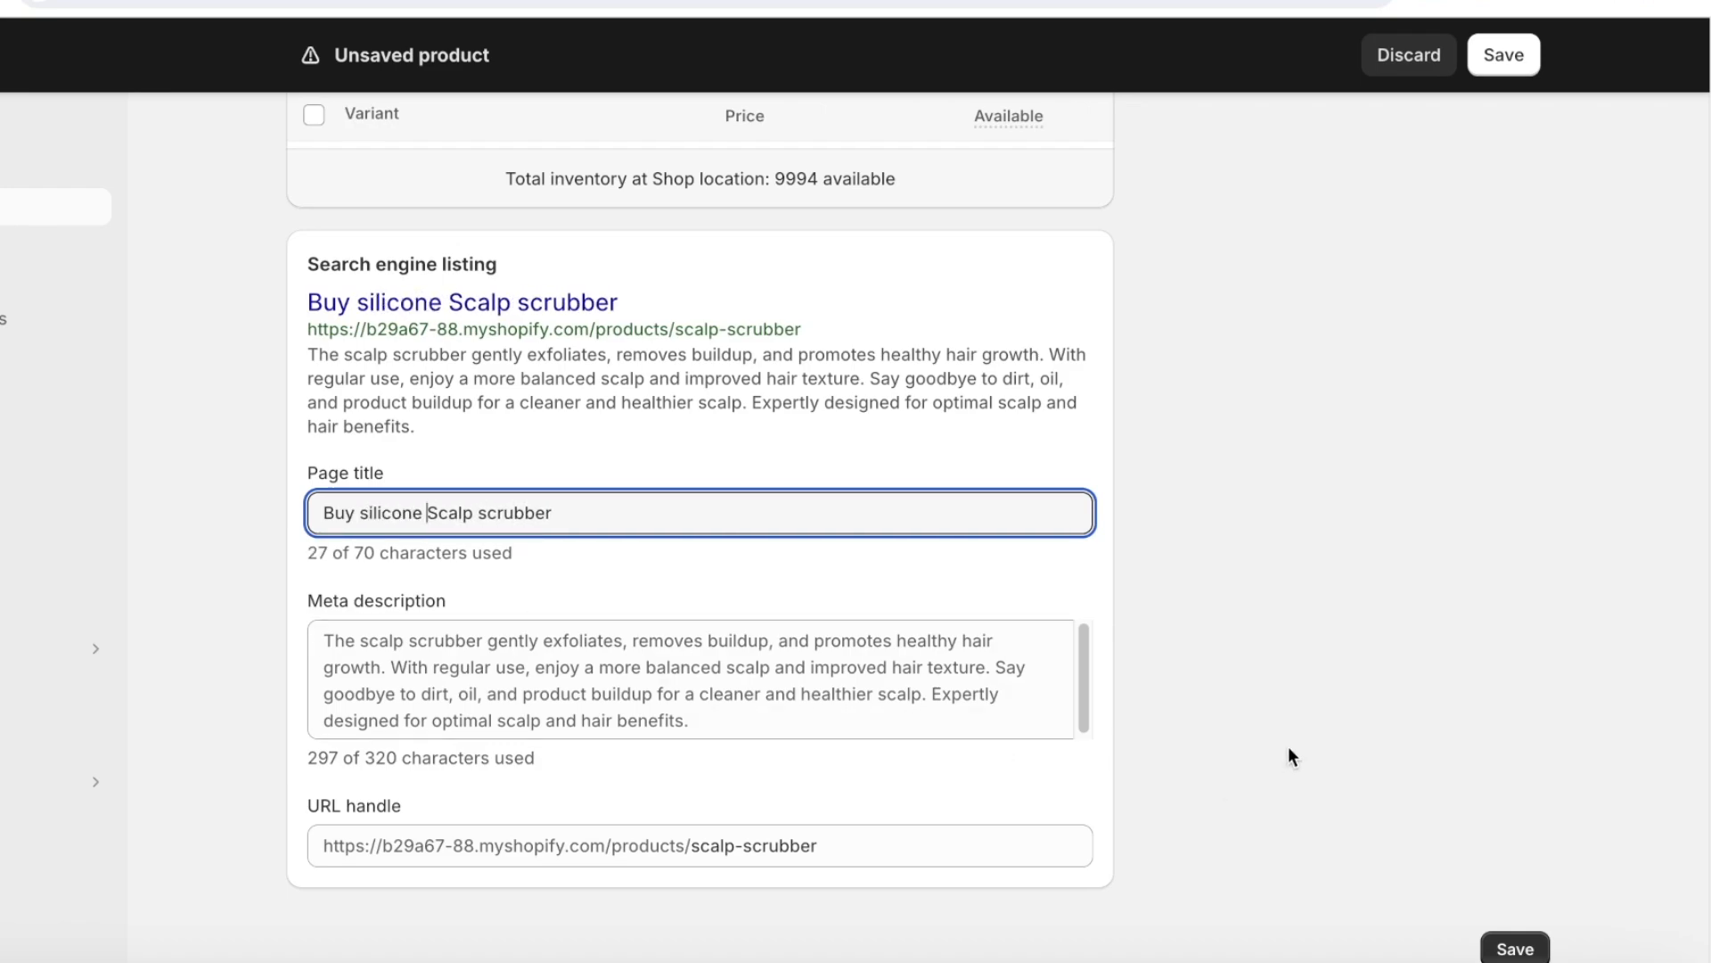
- Save the new product and keep its status set to Active
click(1516, 948)
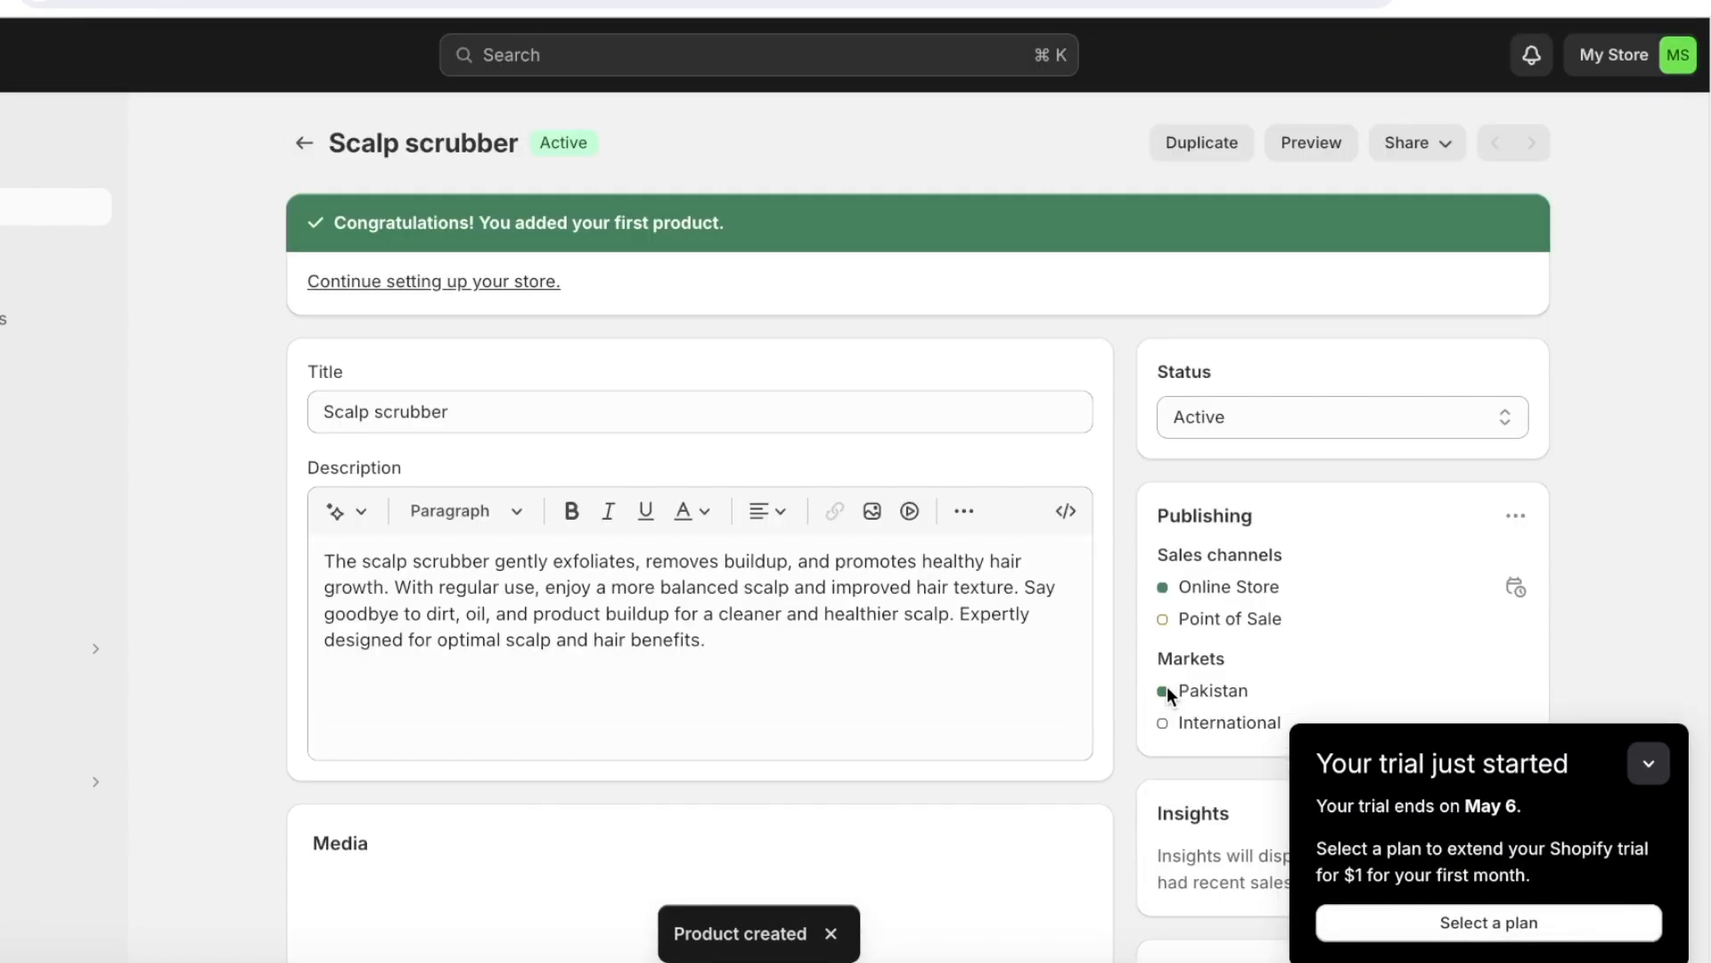
click(1198, 398)
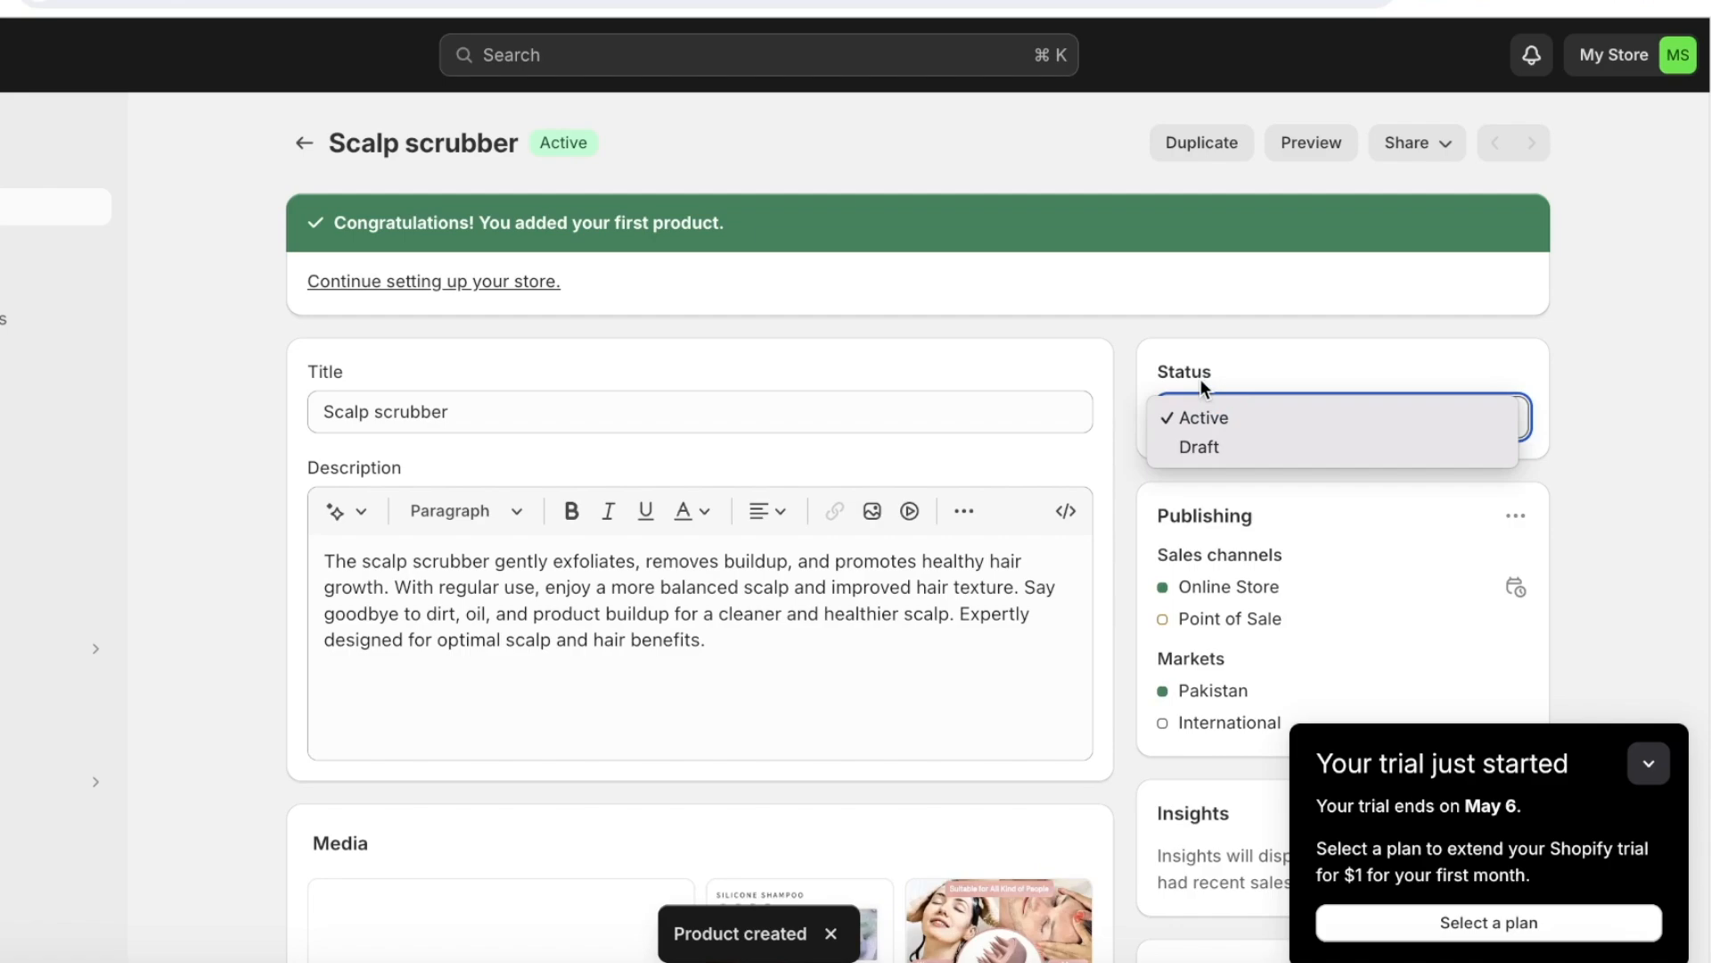
click(1200, 410)
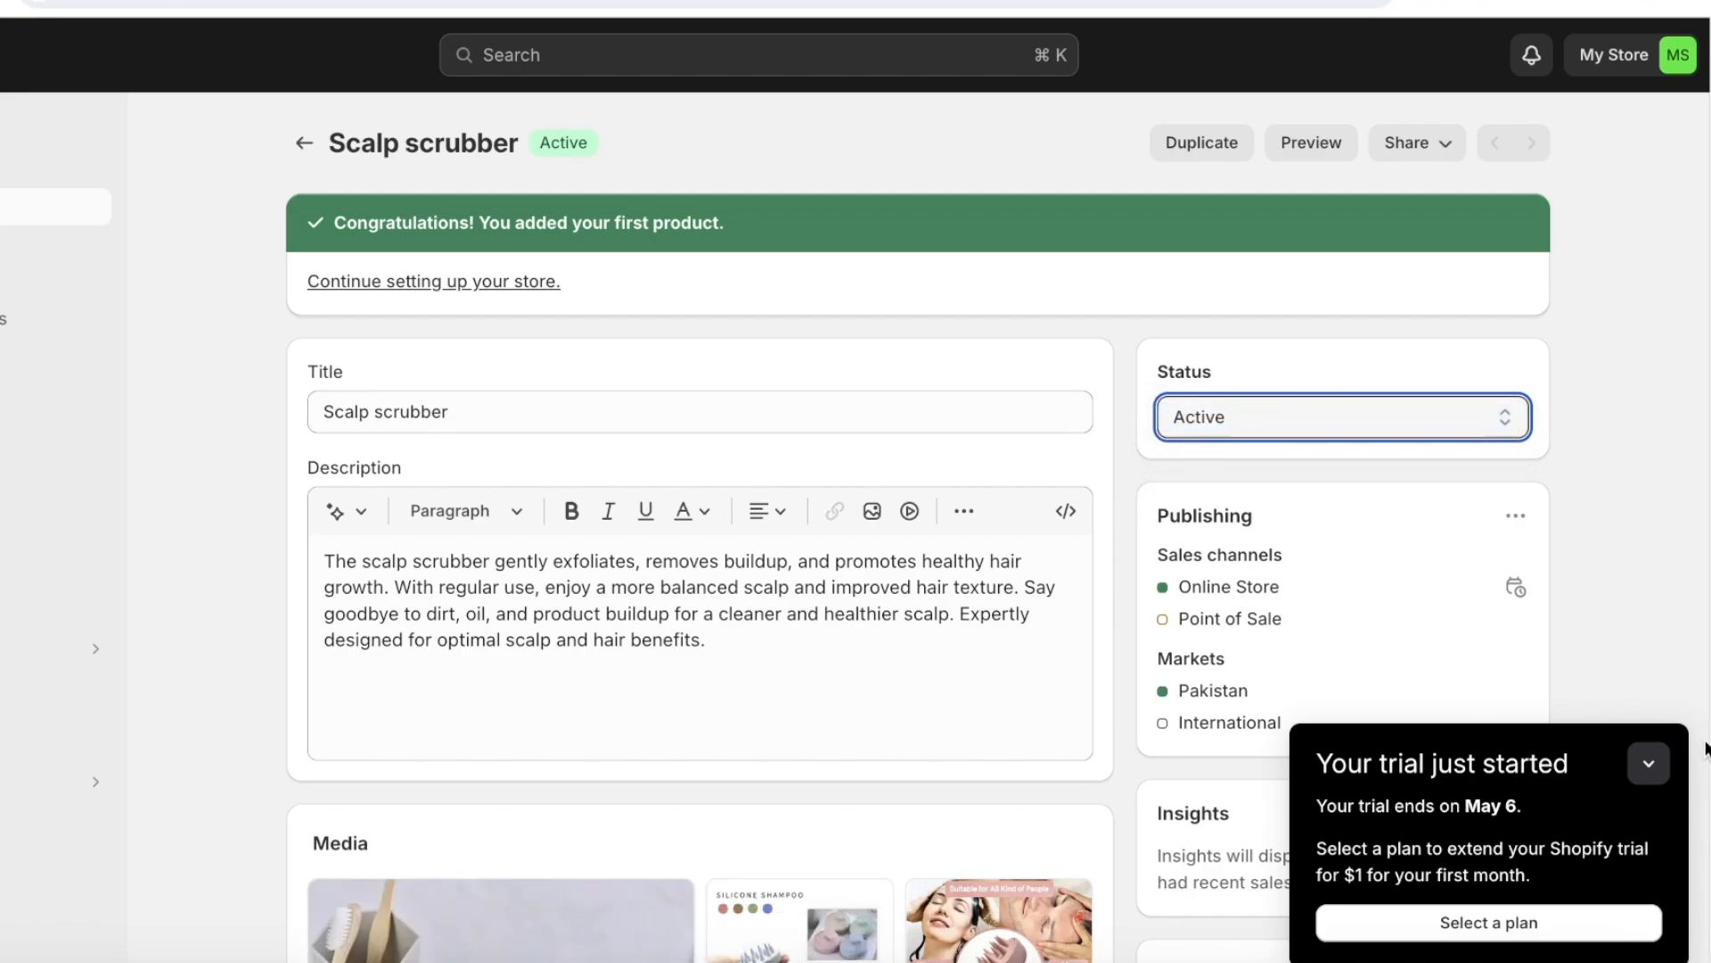
- Collapse the trial notice and add the free Sense theme to the online store's theme library
click(1649, 763)
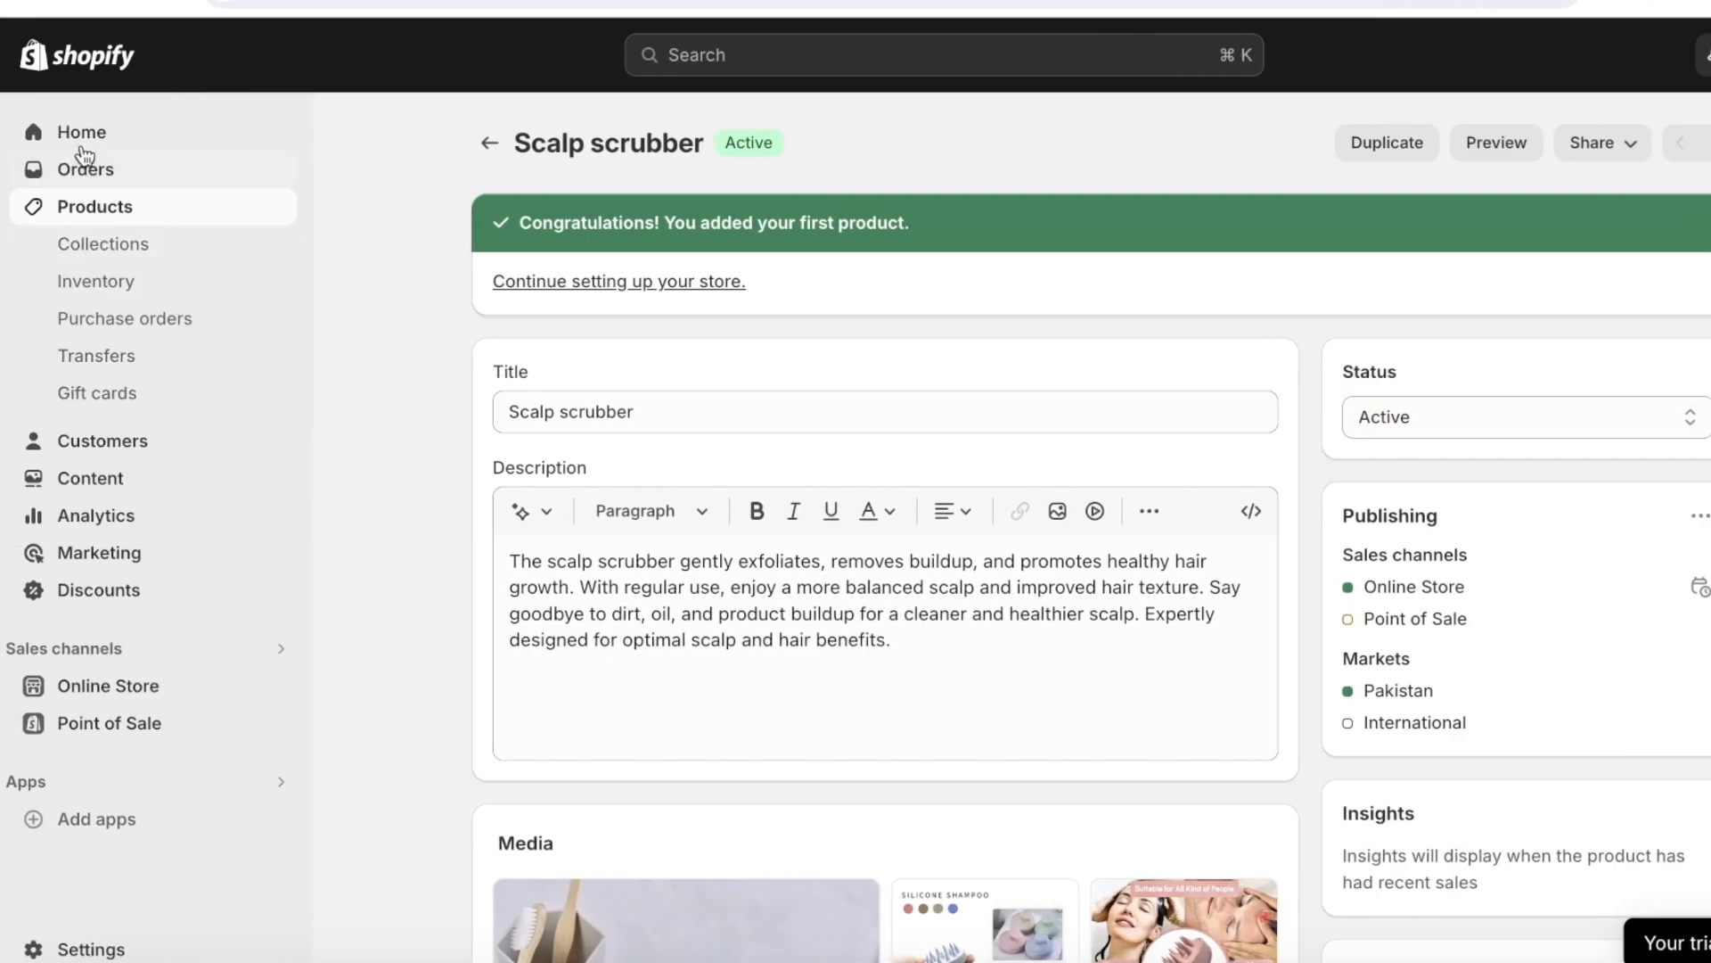
click(92, 143)
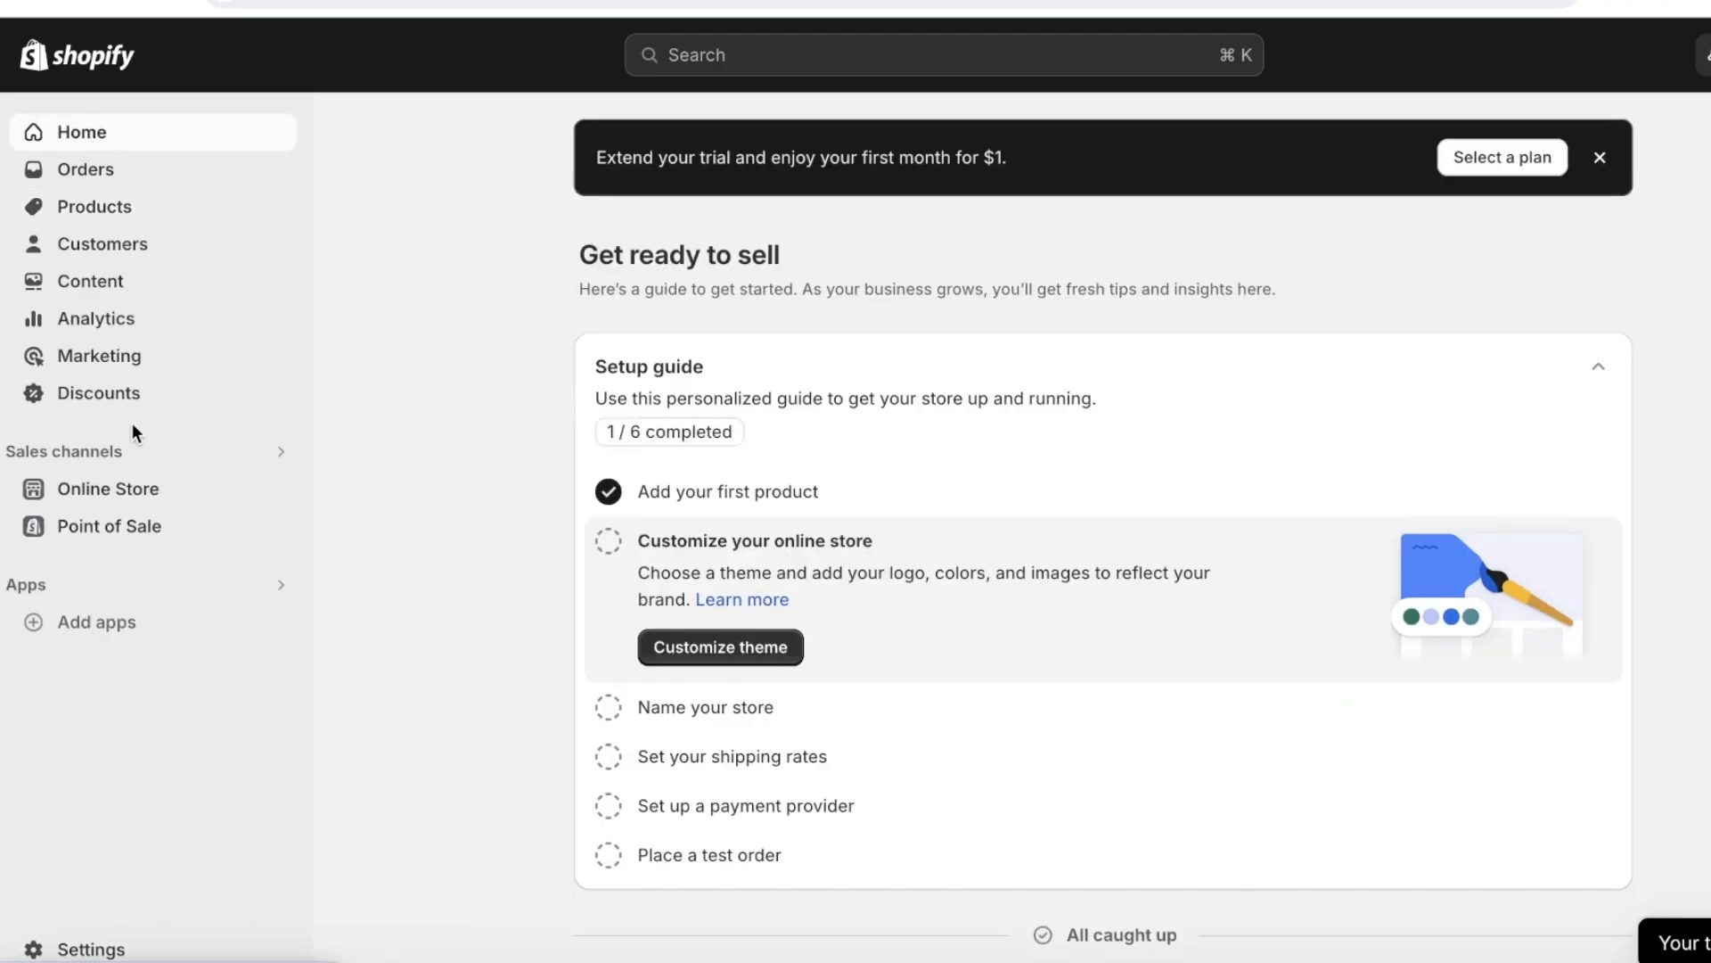
click(103, 493)
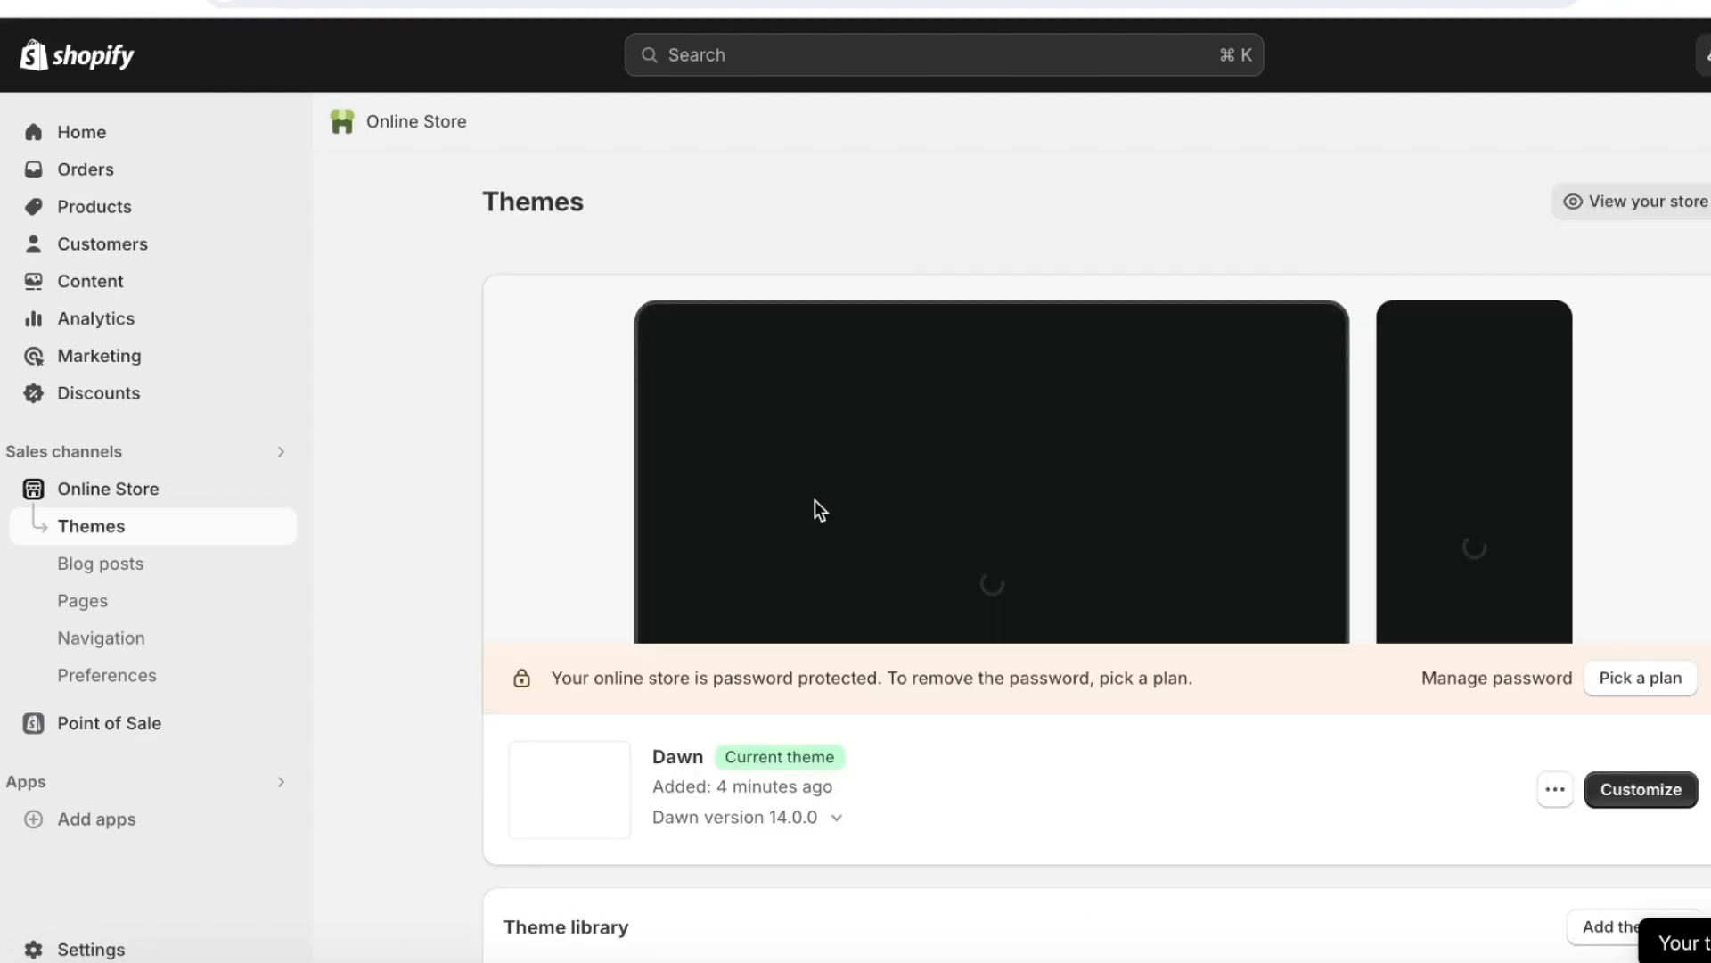
scroll(1622, 358, down, 5)
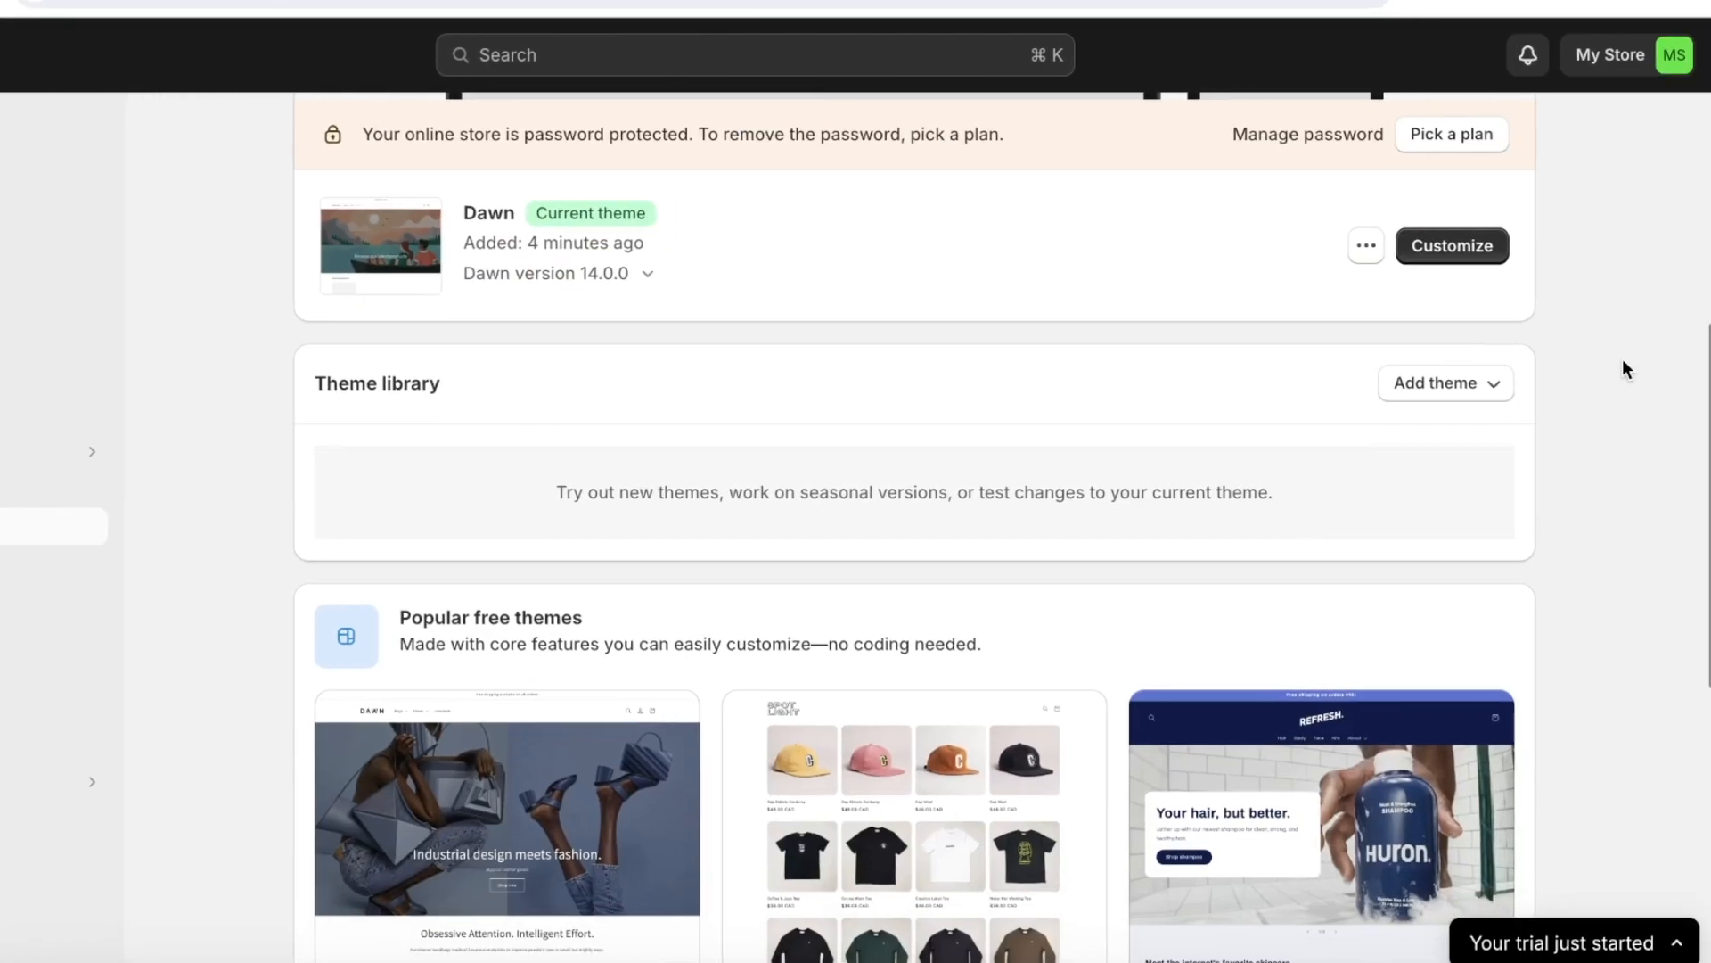
scroll(1622, 358, down, 7)
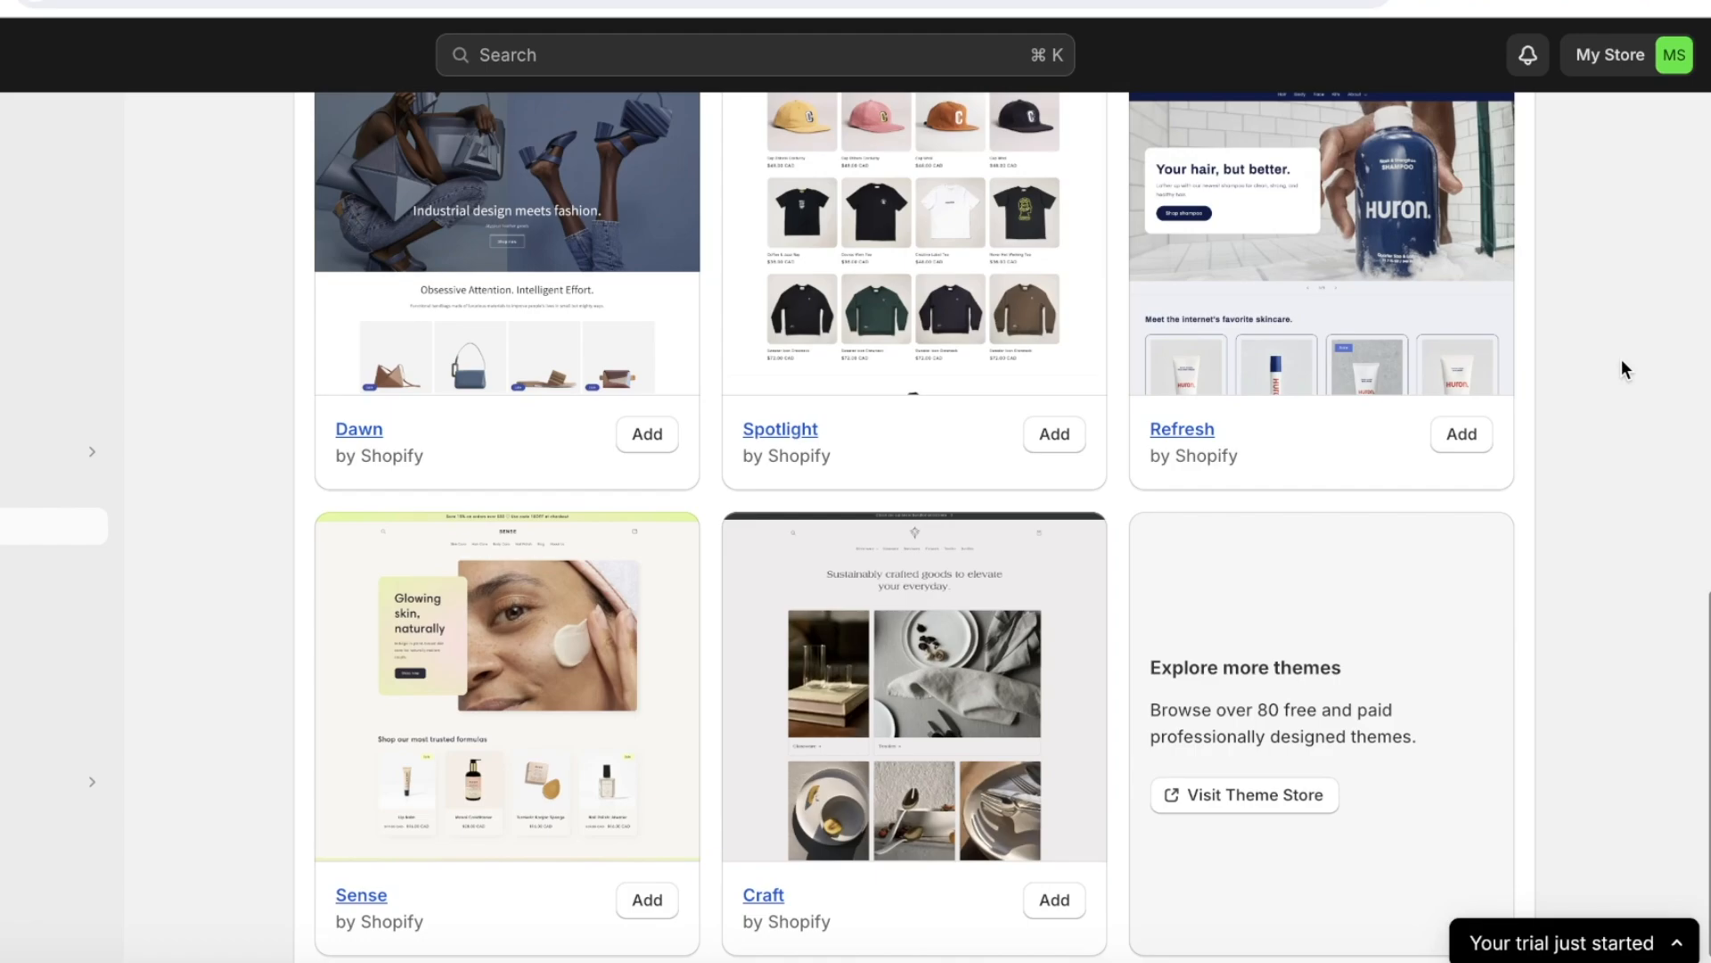
scroll(749, 604, down, 1)
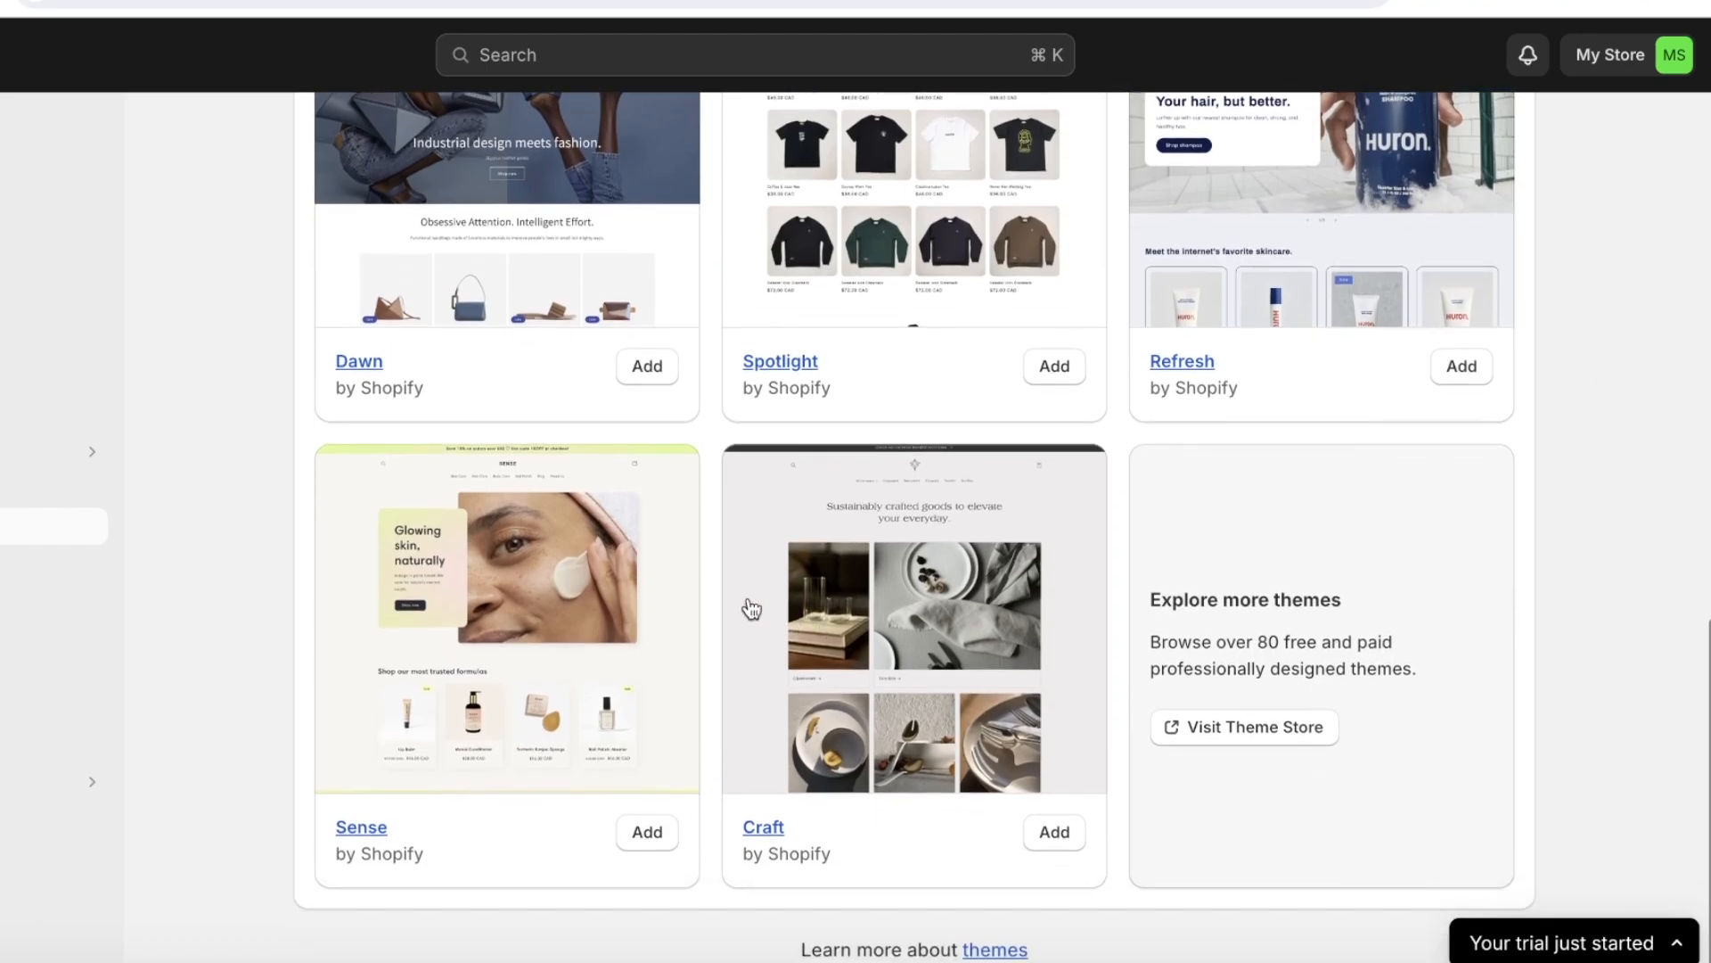
click(646, 831)
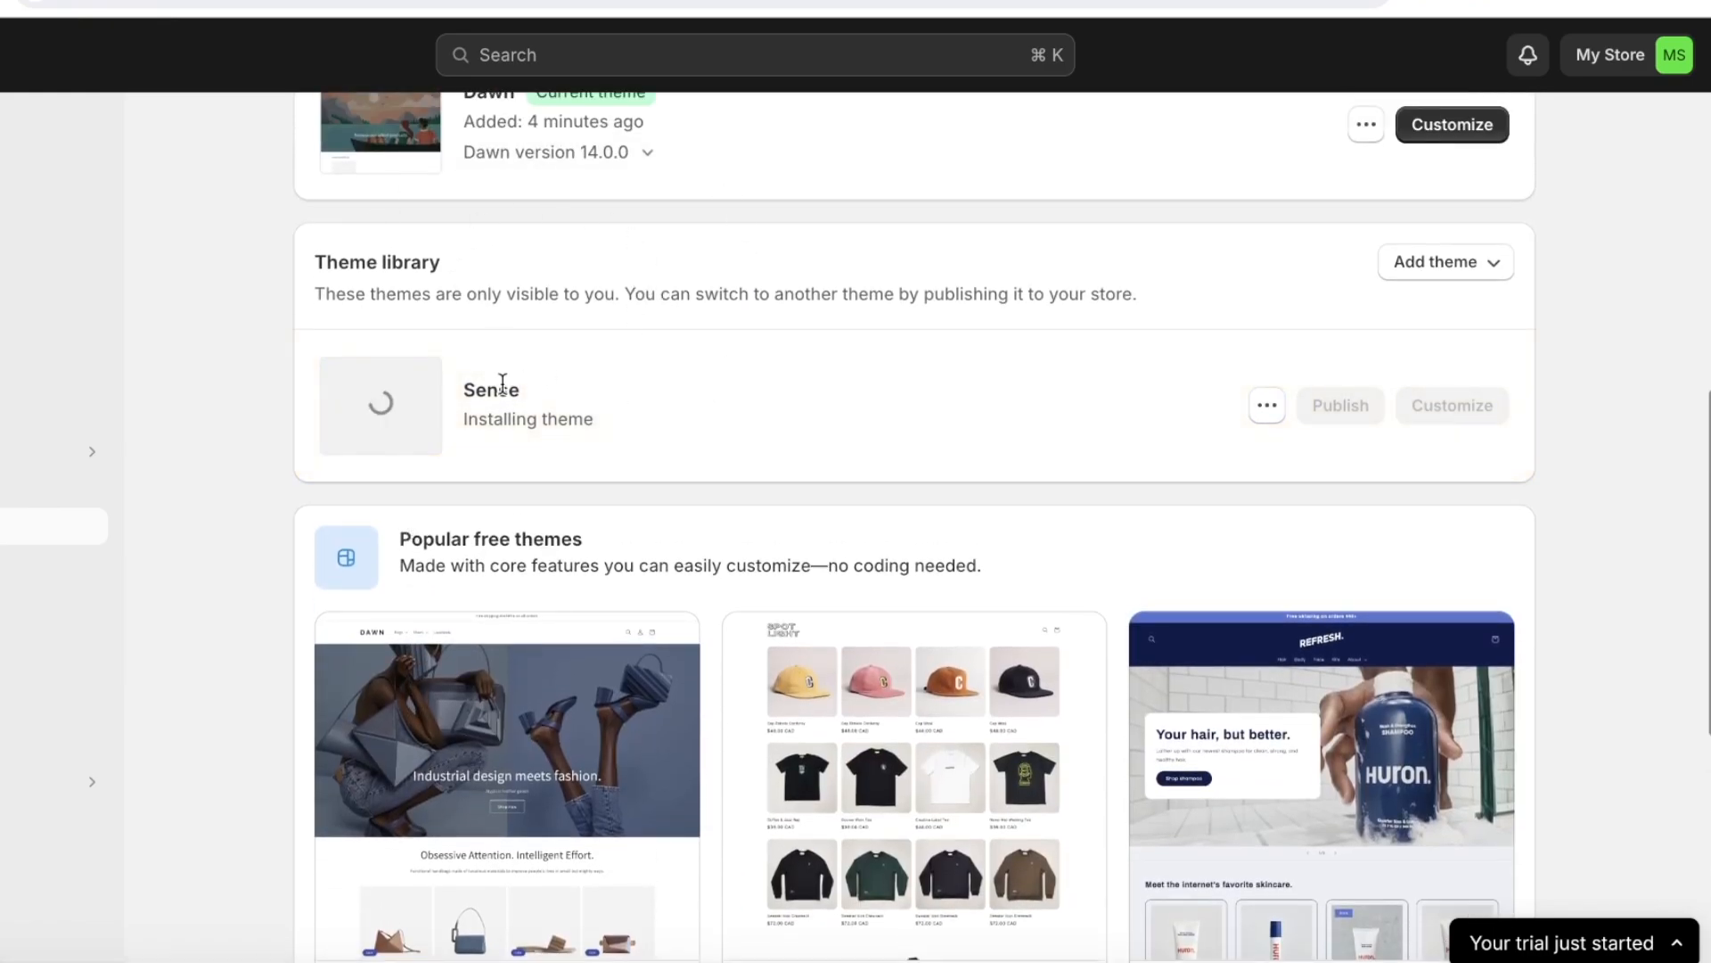
- Open the Sense theme for customization and show the Logo section of its theme settings
scroll(539, 393, up, 1)
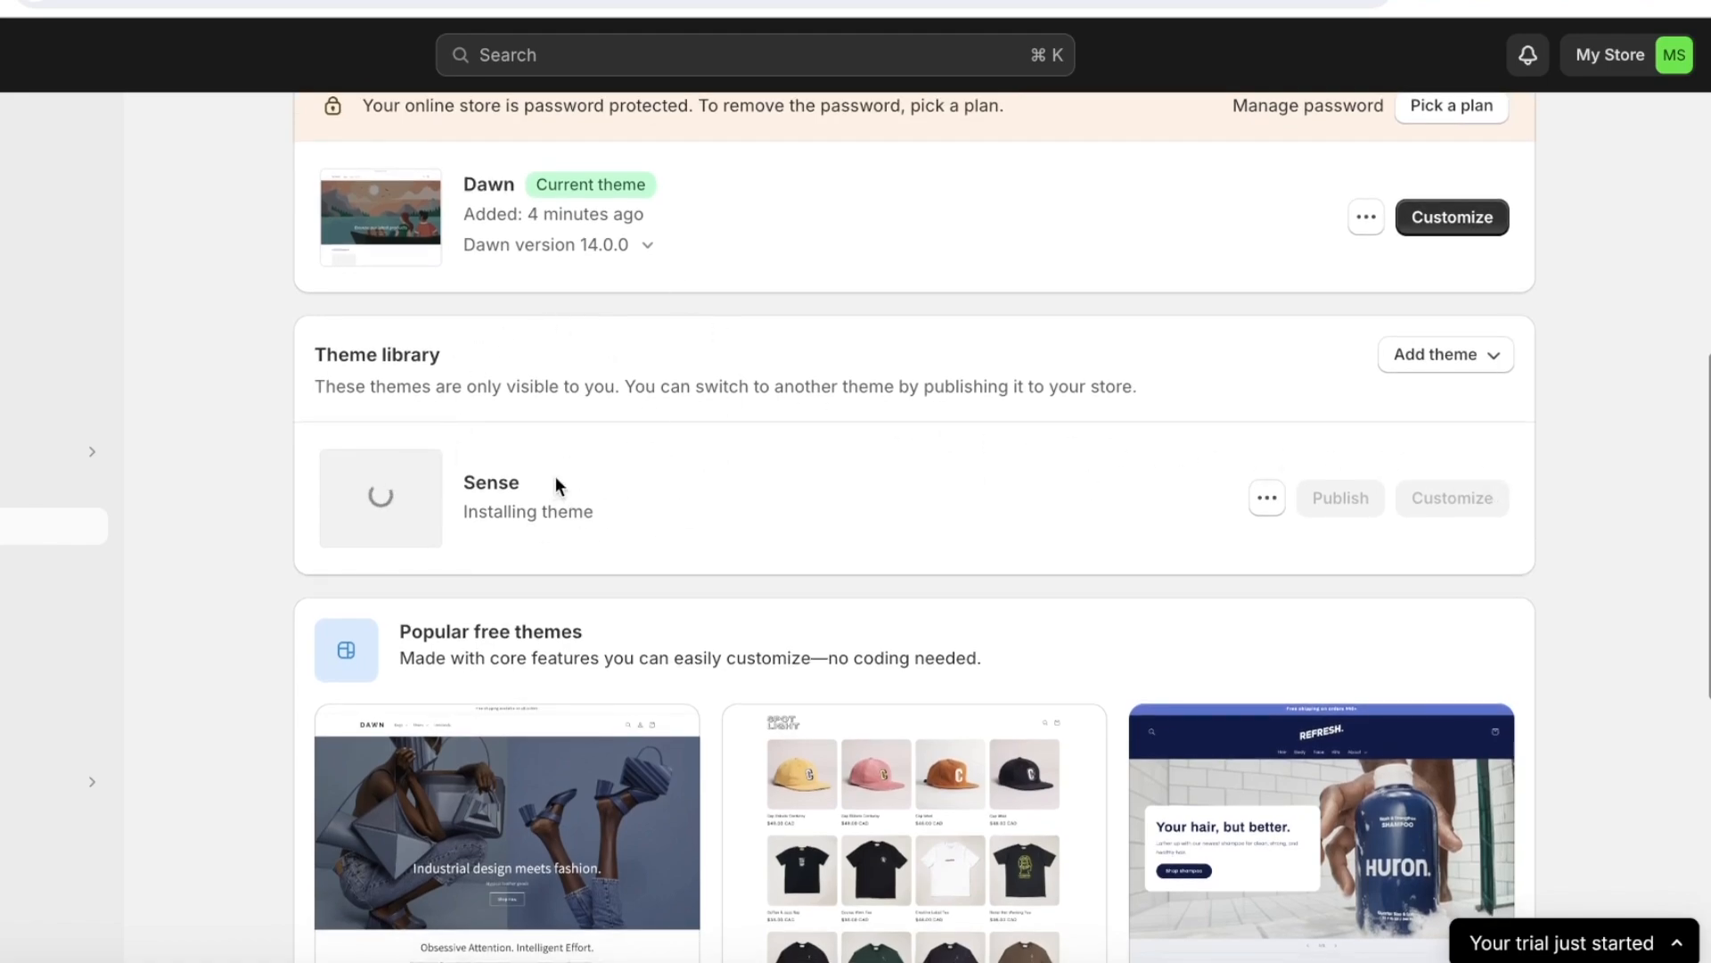
click(1487, 510)
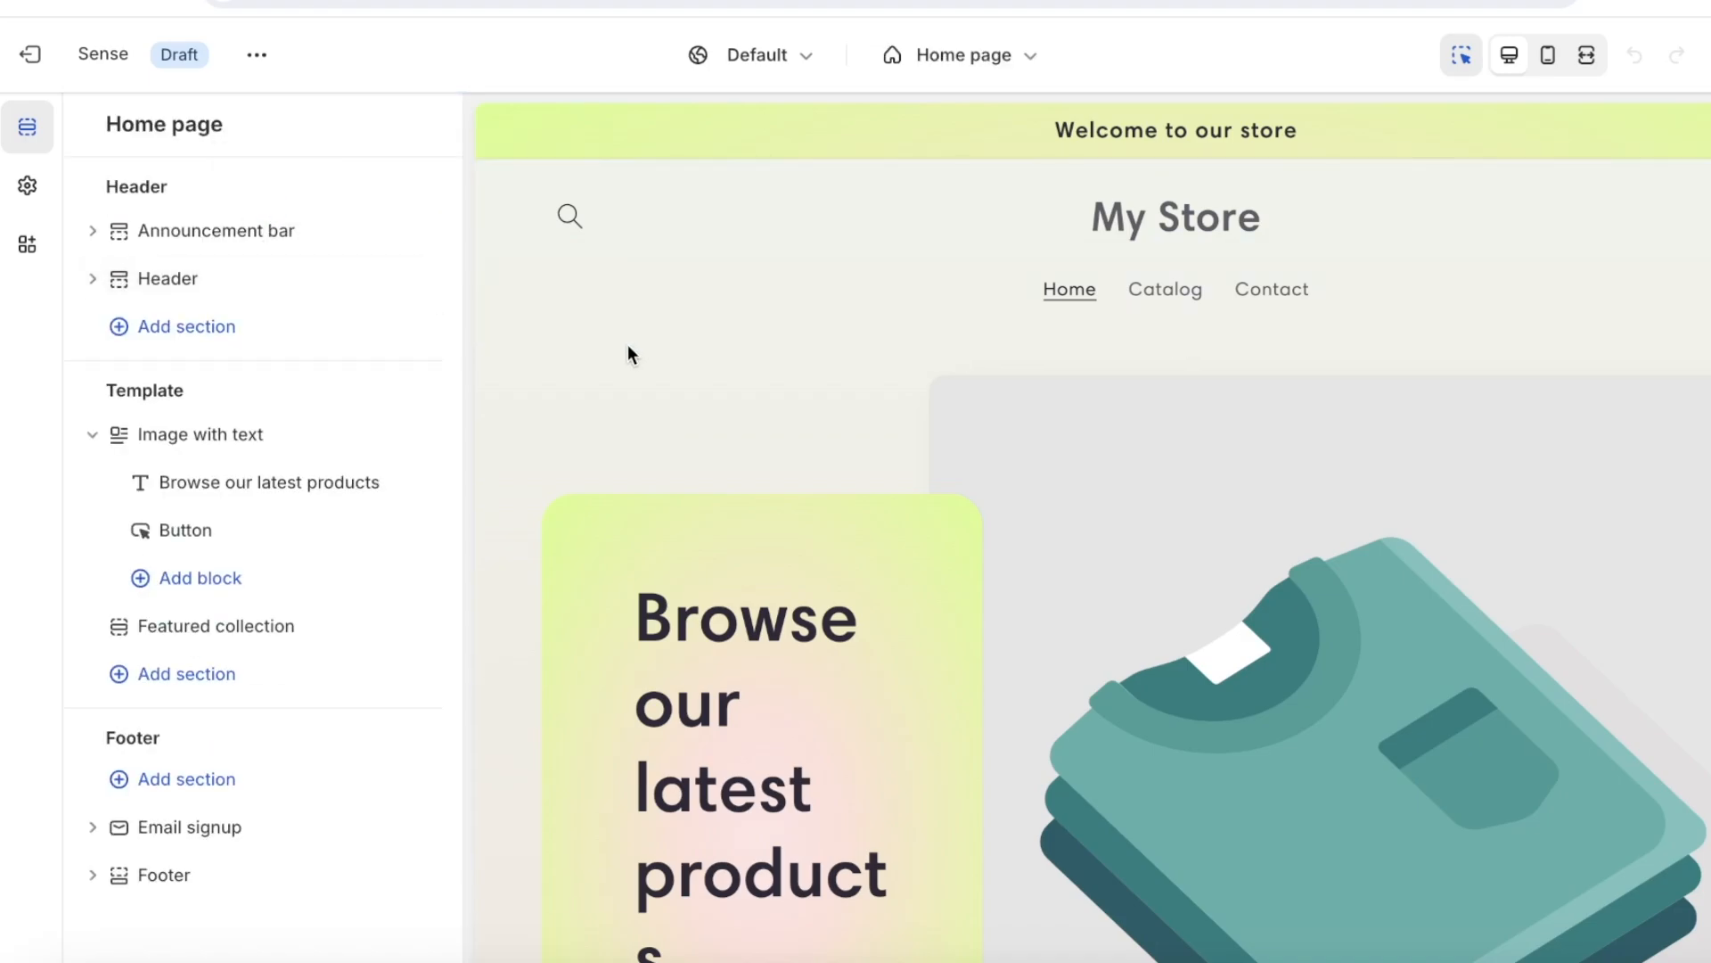
click(25, 194)
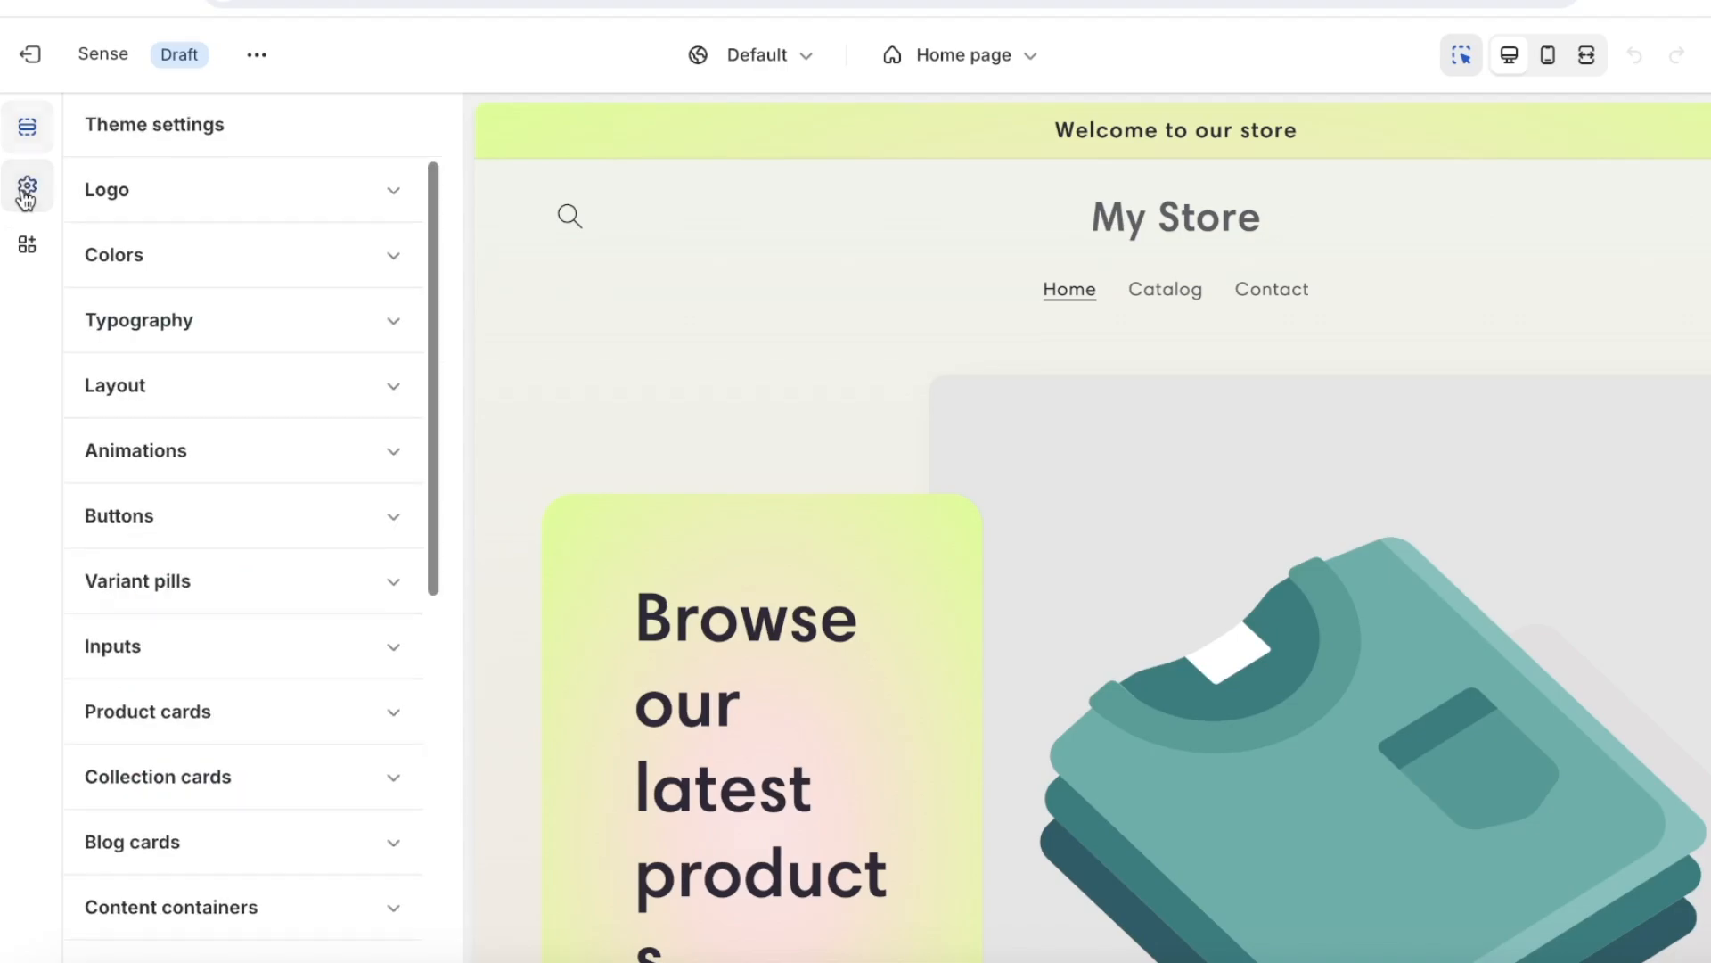
click(113, 212)
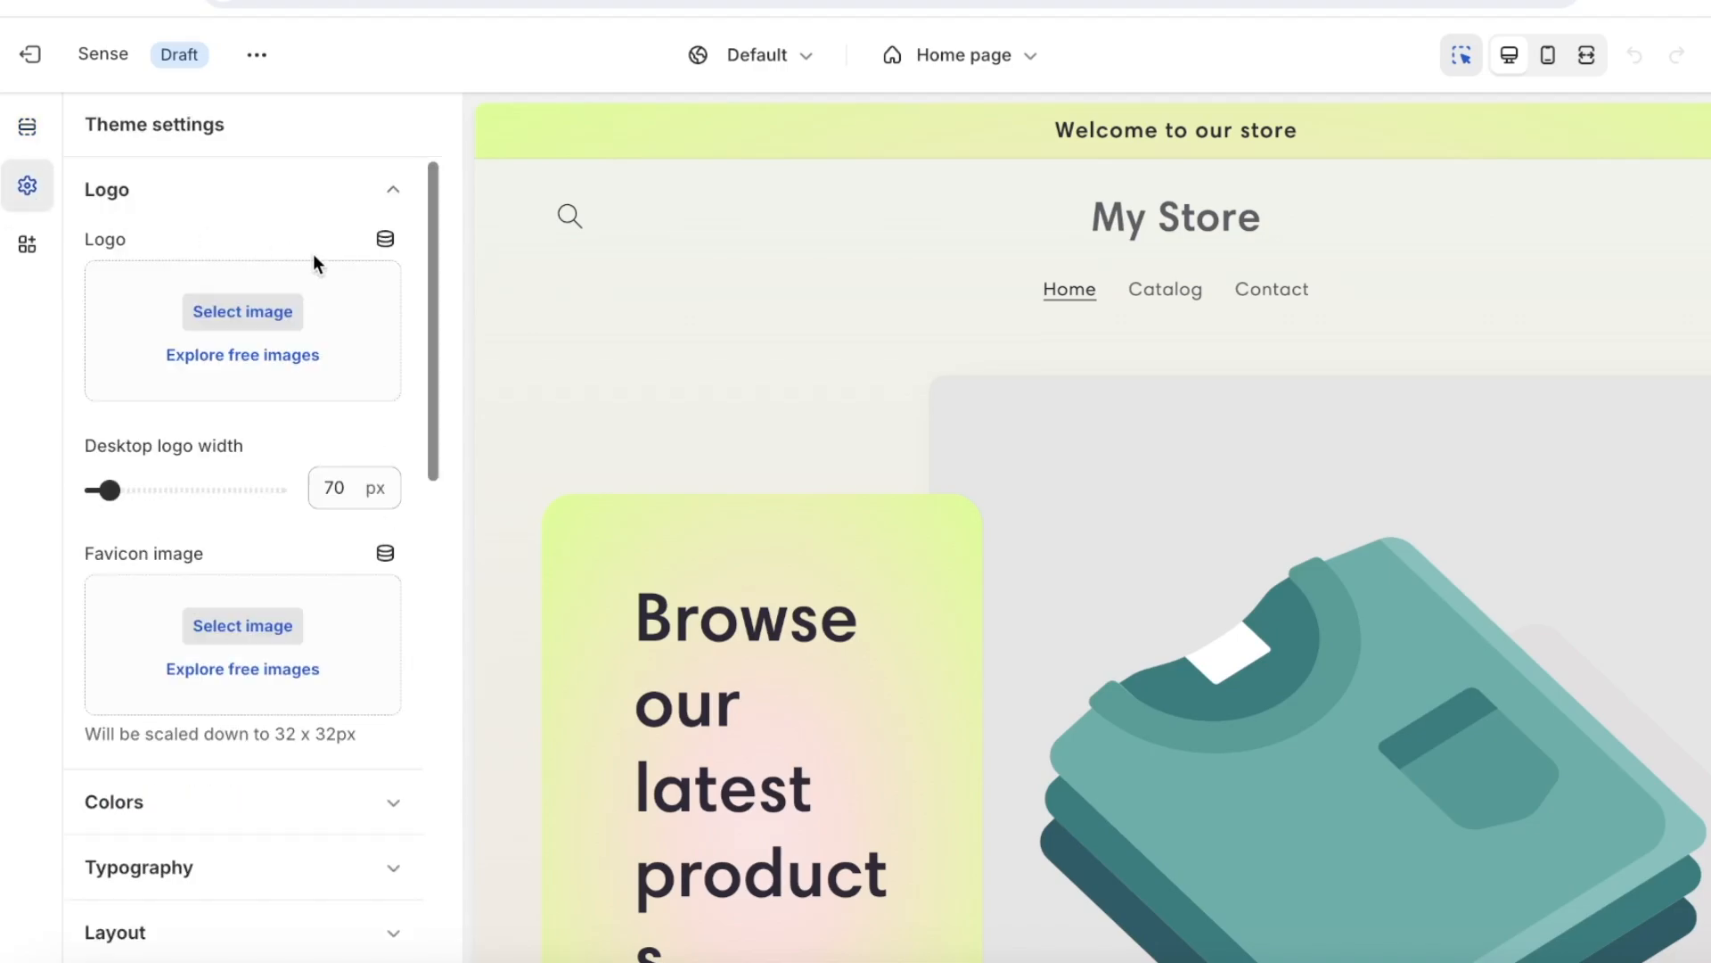
- Upload 1.png from the black and white salon logo folder in Downloads and use it as the theme's logo
click(275, 312)
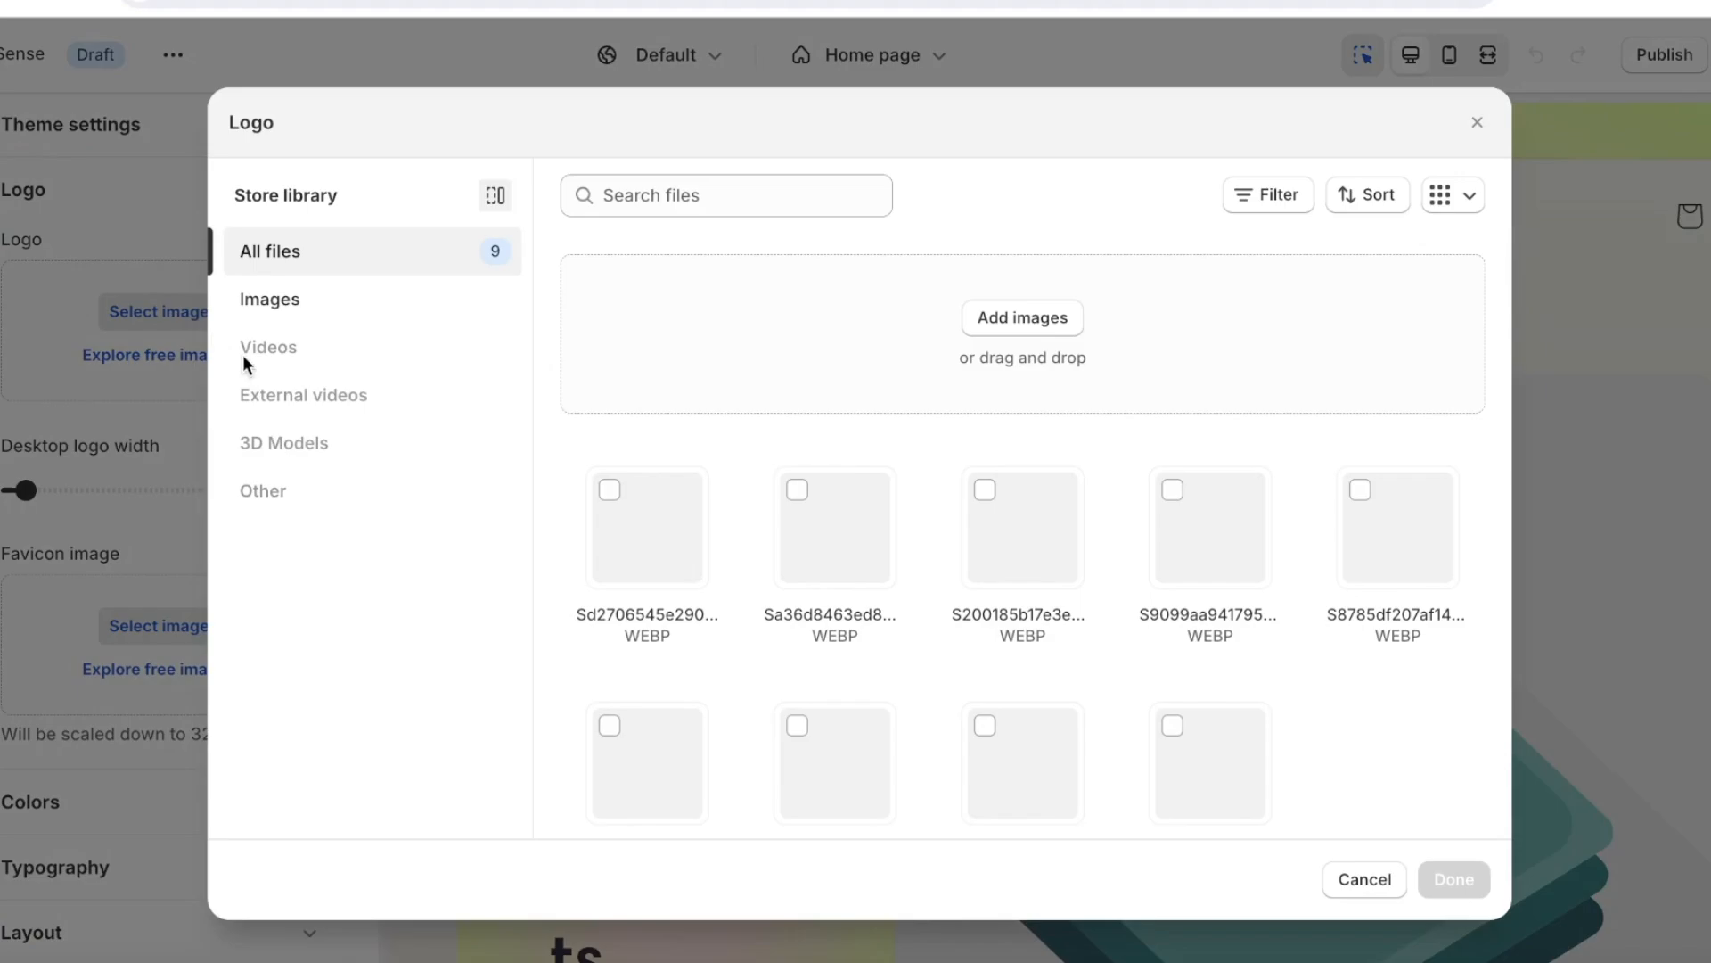
click(1034, 321)
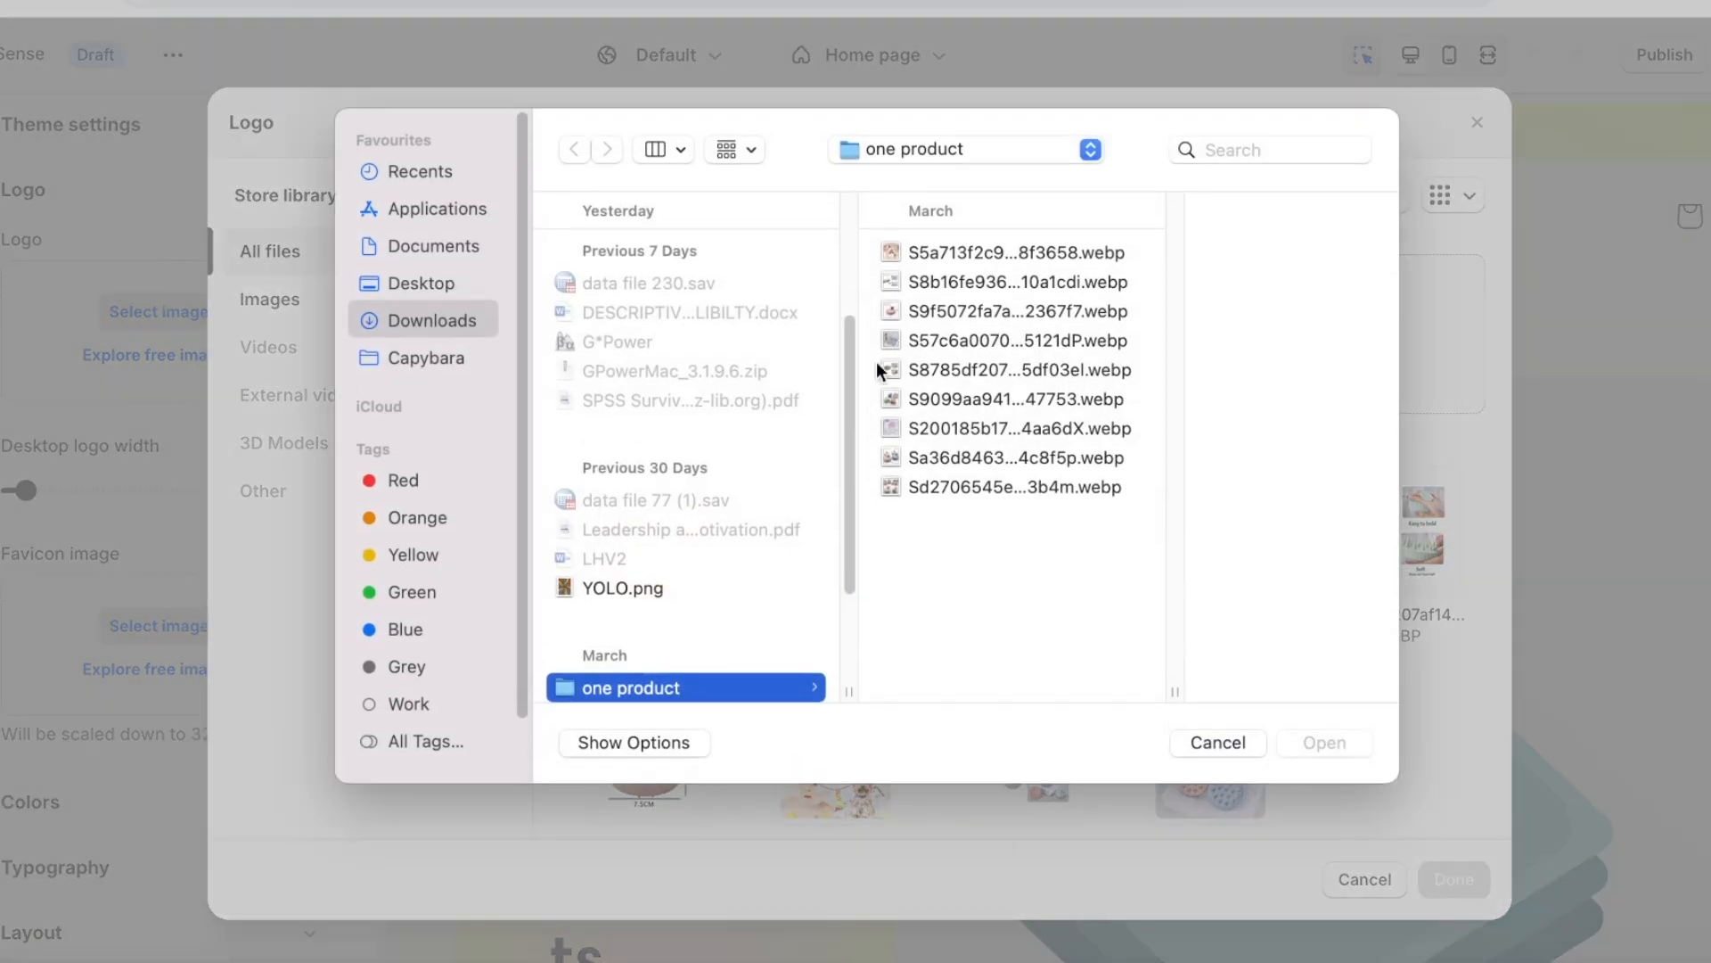
scroll(602, 380, up, 5)
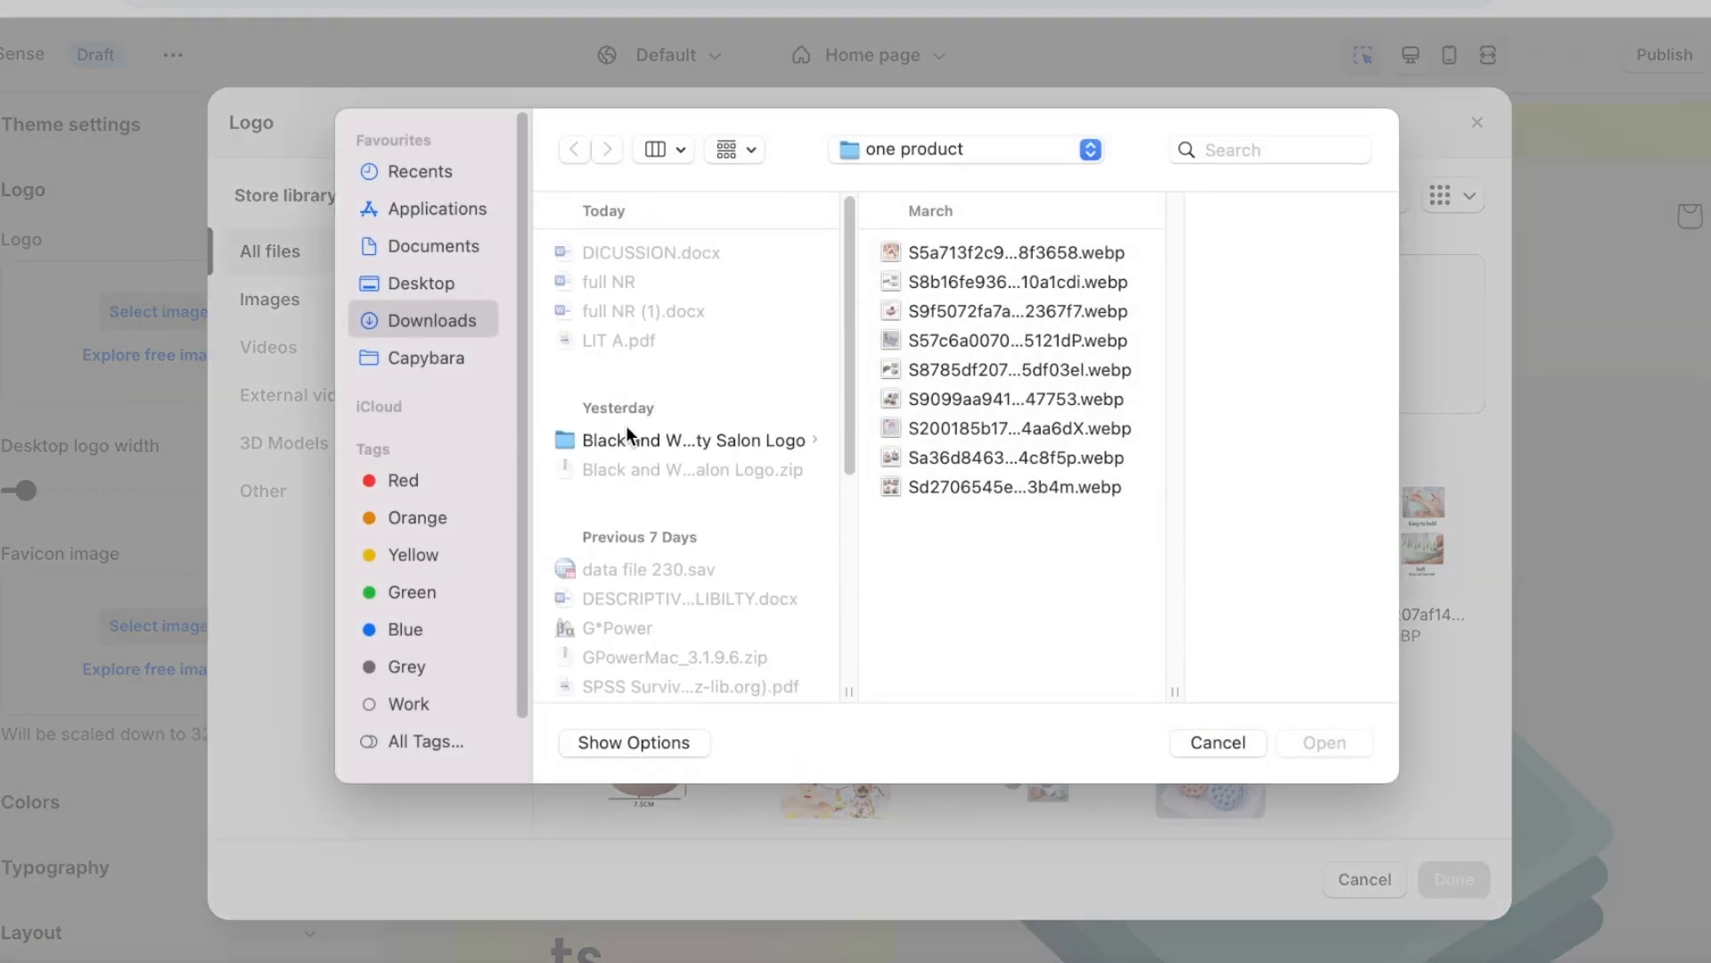
click(627, 439)
click(934, 257)
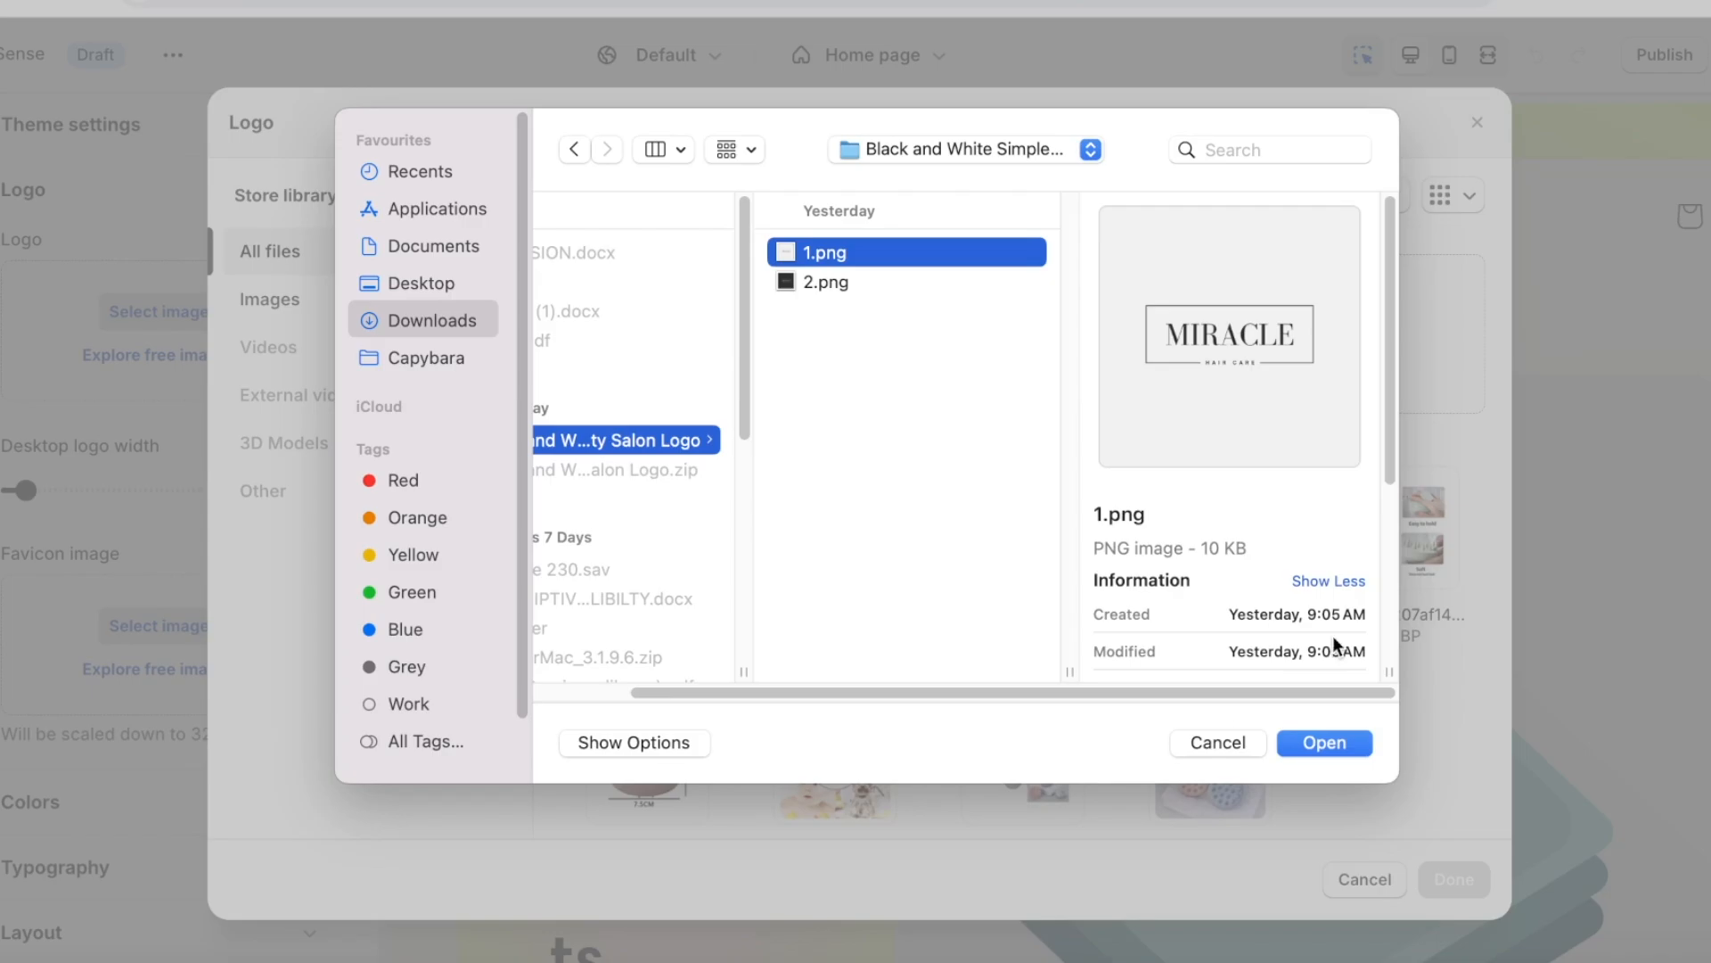
click(1324, 743)
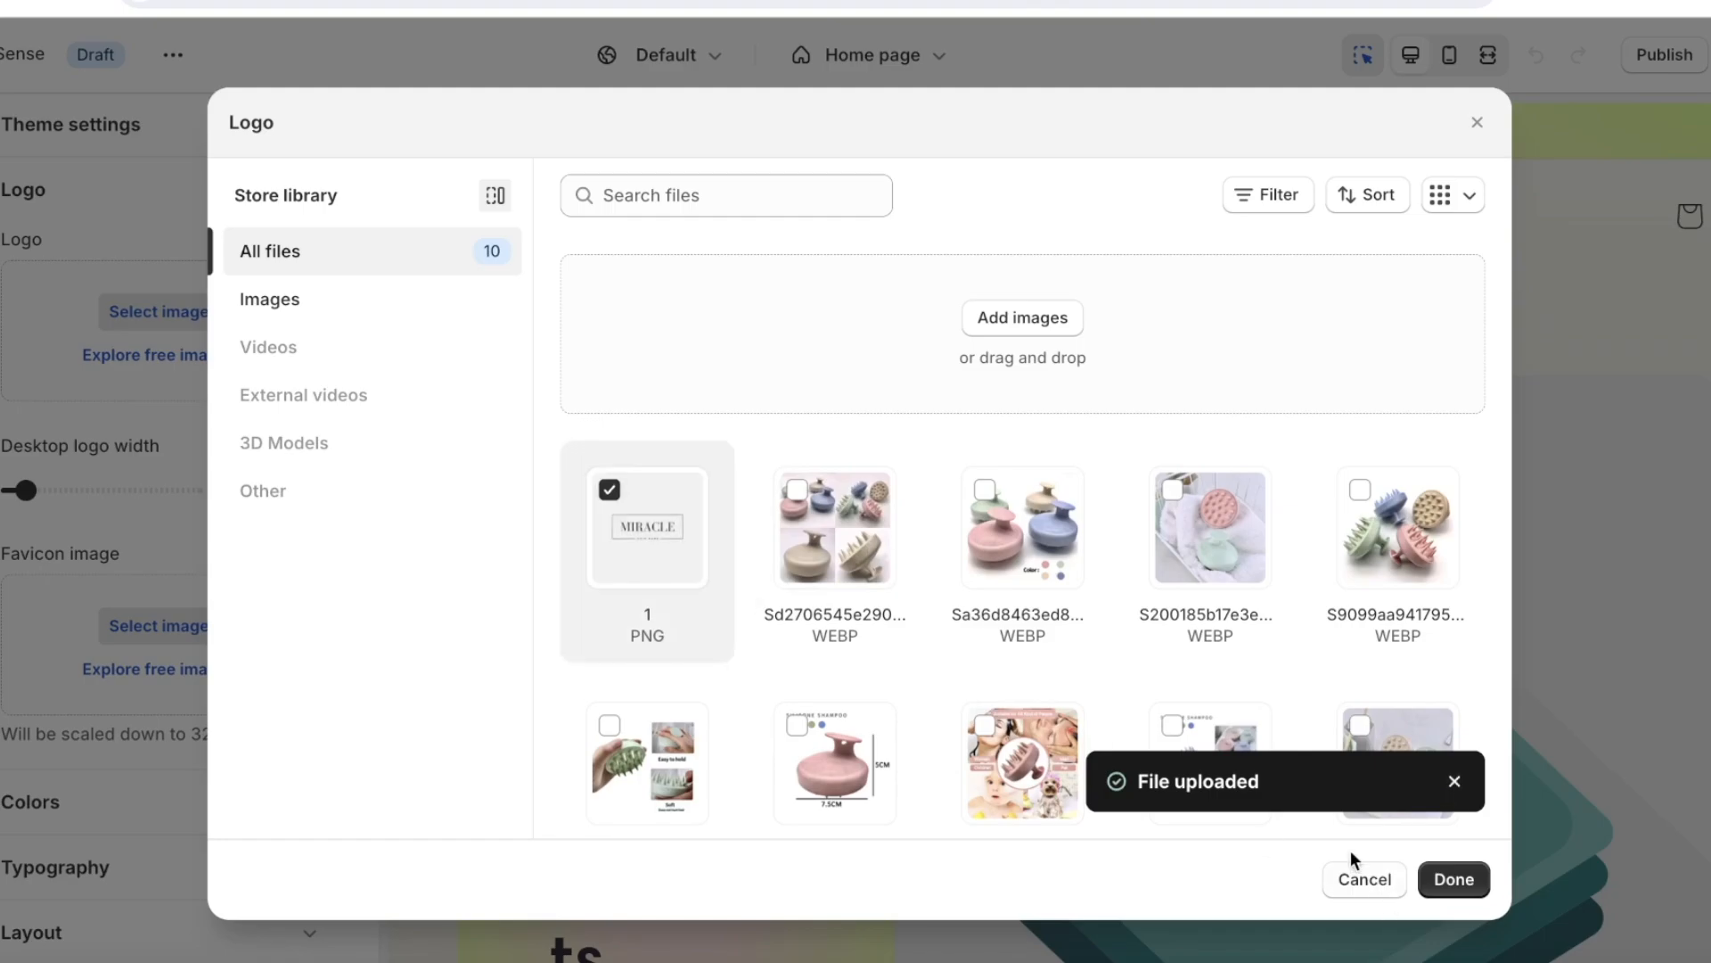
click(1451, 880)
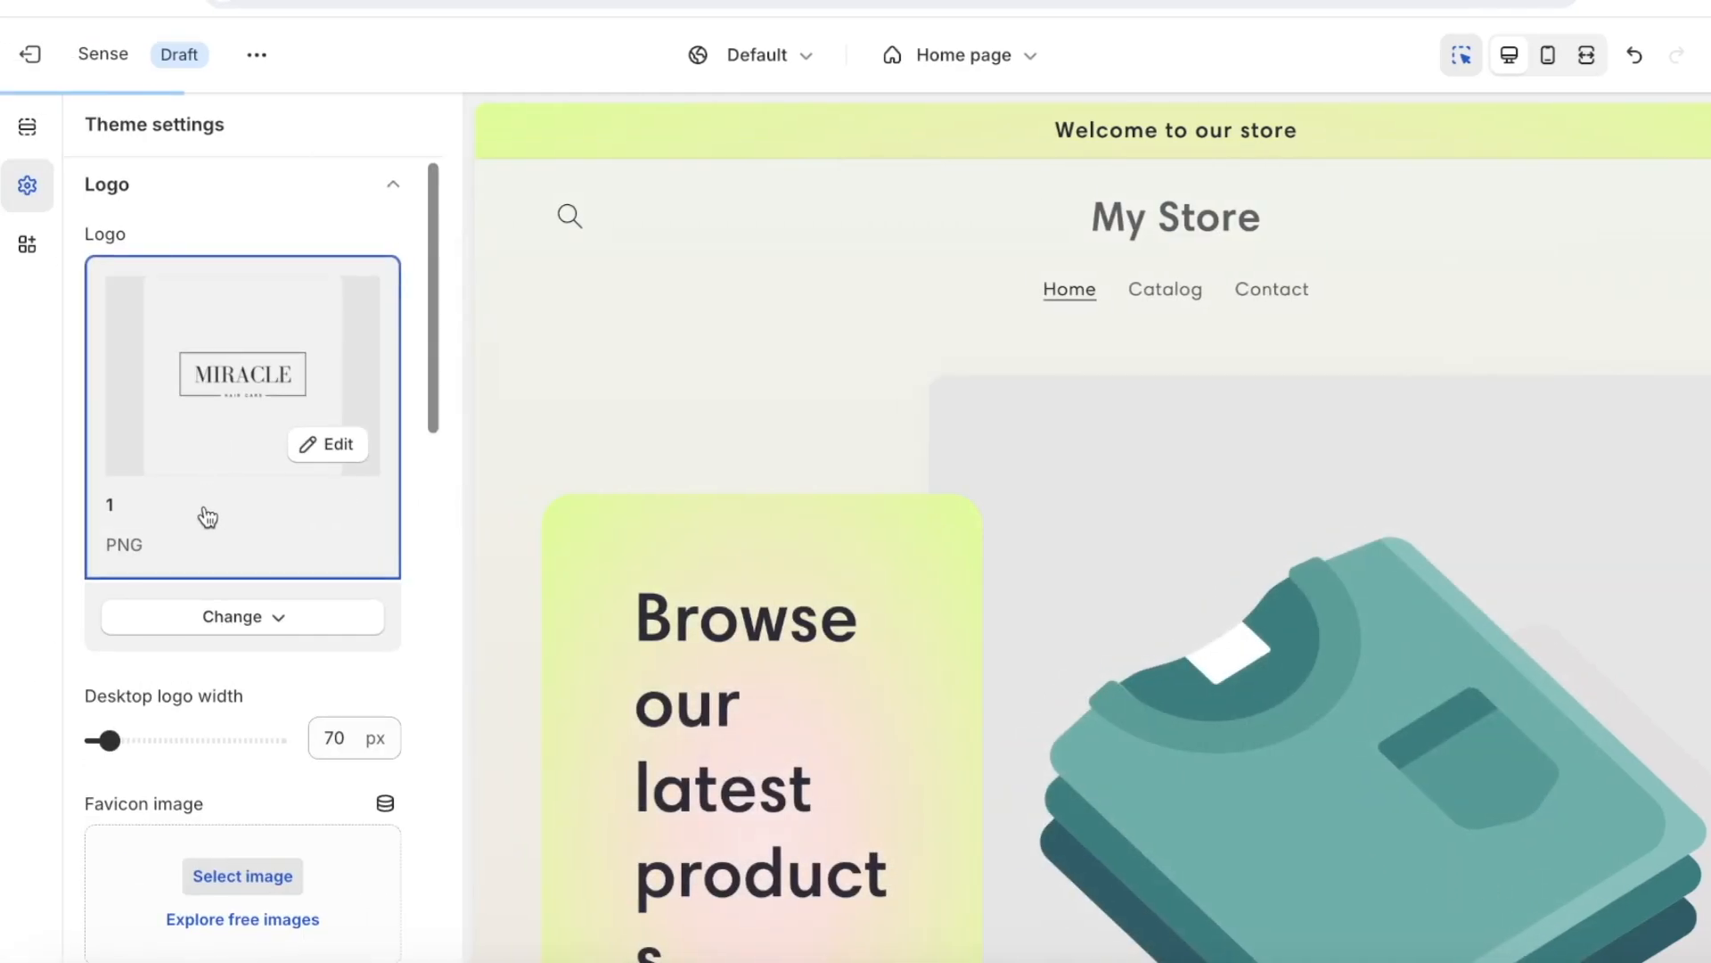
- Set the desktop logo width to 220 px
scroll(159, 512, down, 3)
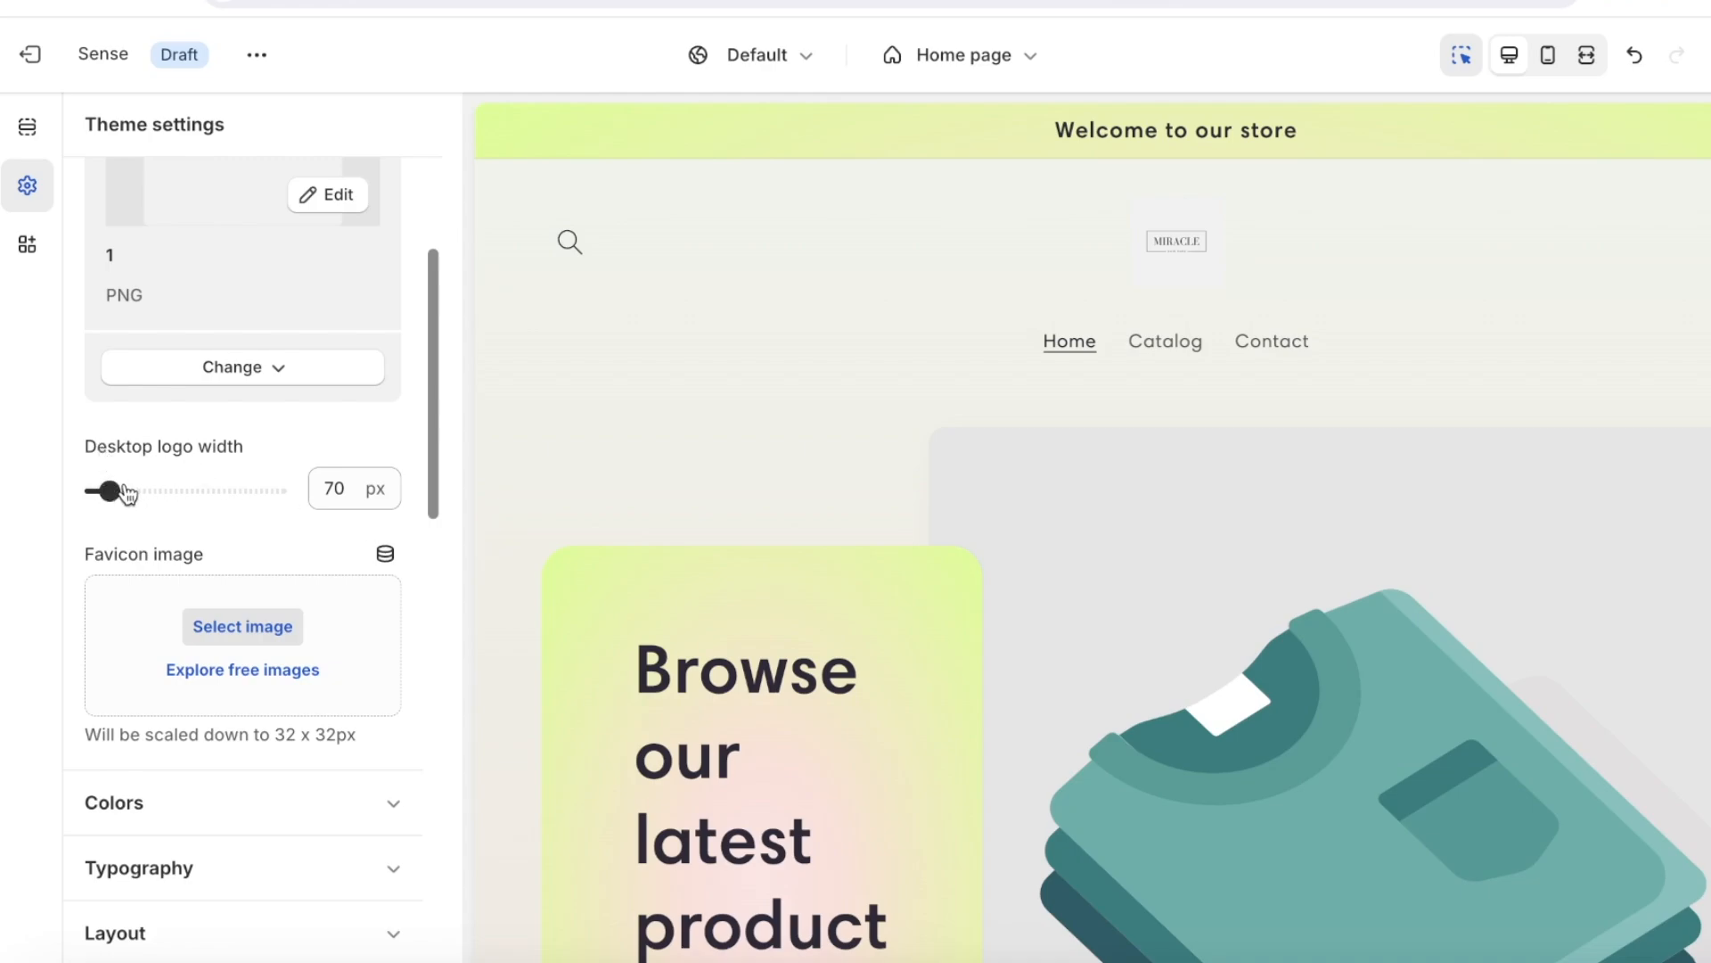
drag(120, 491, 217, 489)
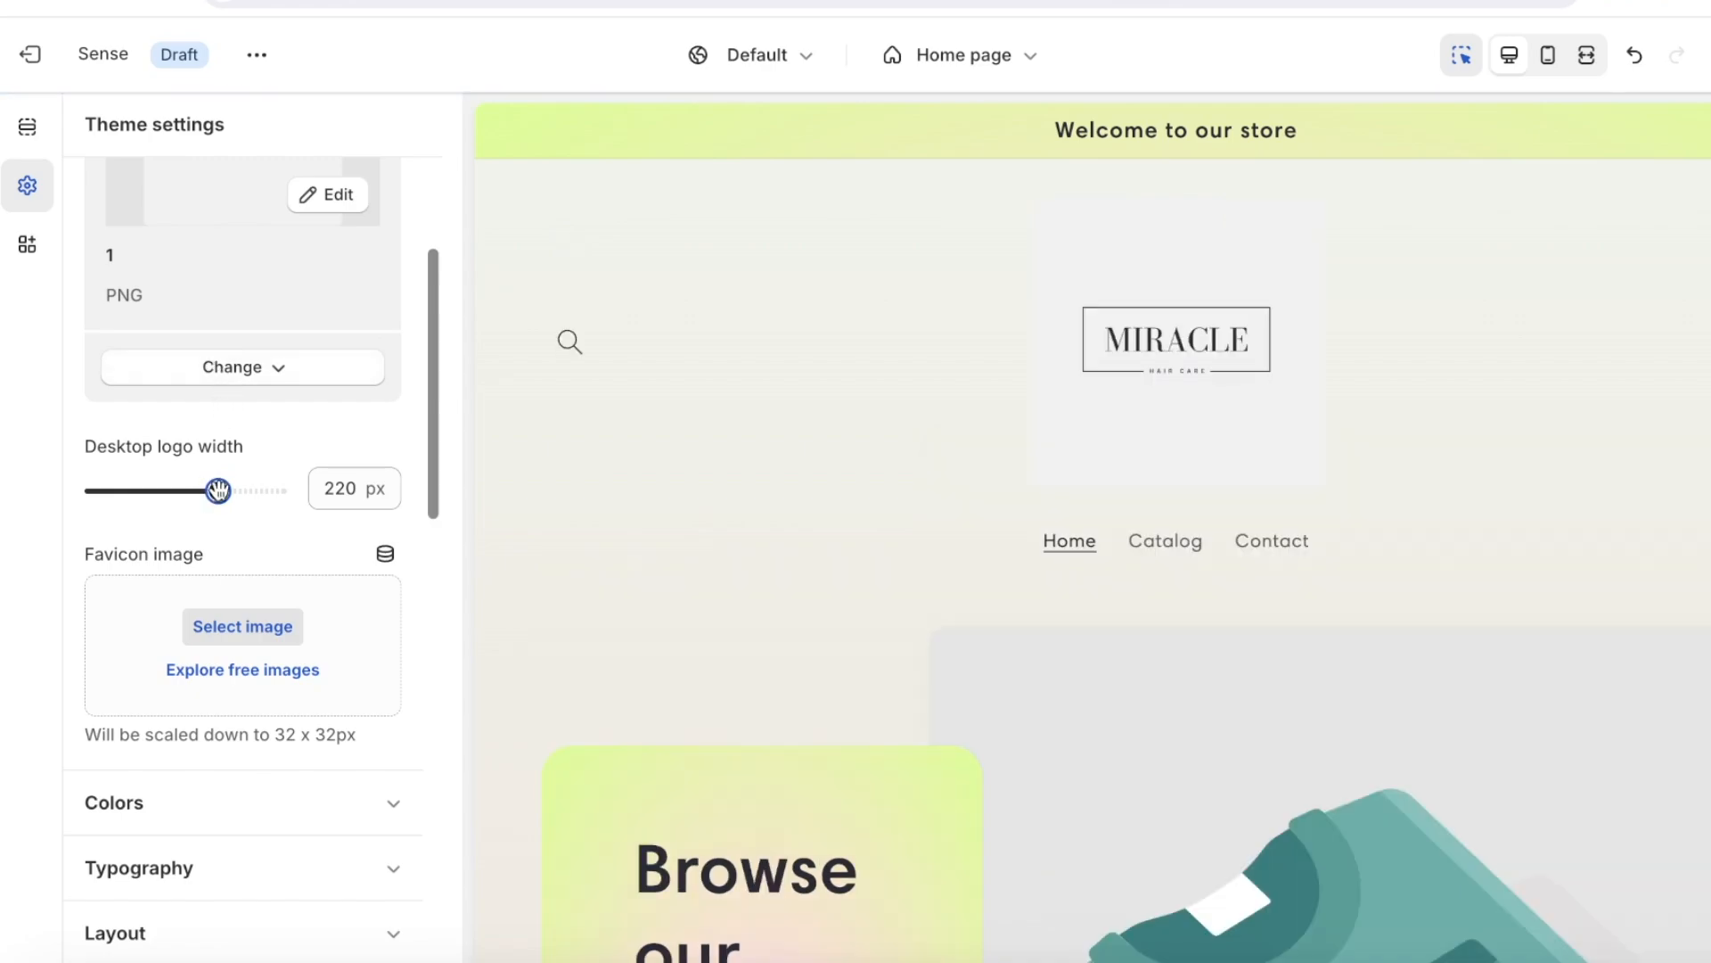
- Set the desktop logo width to 80 px and switch from theme settings to the home page's sections
drag(221, 496, 117, 491)
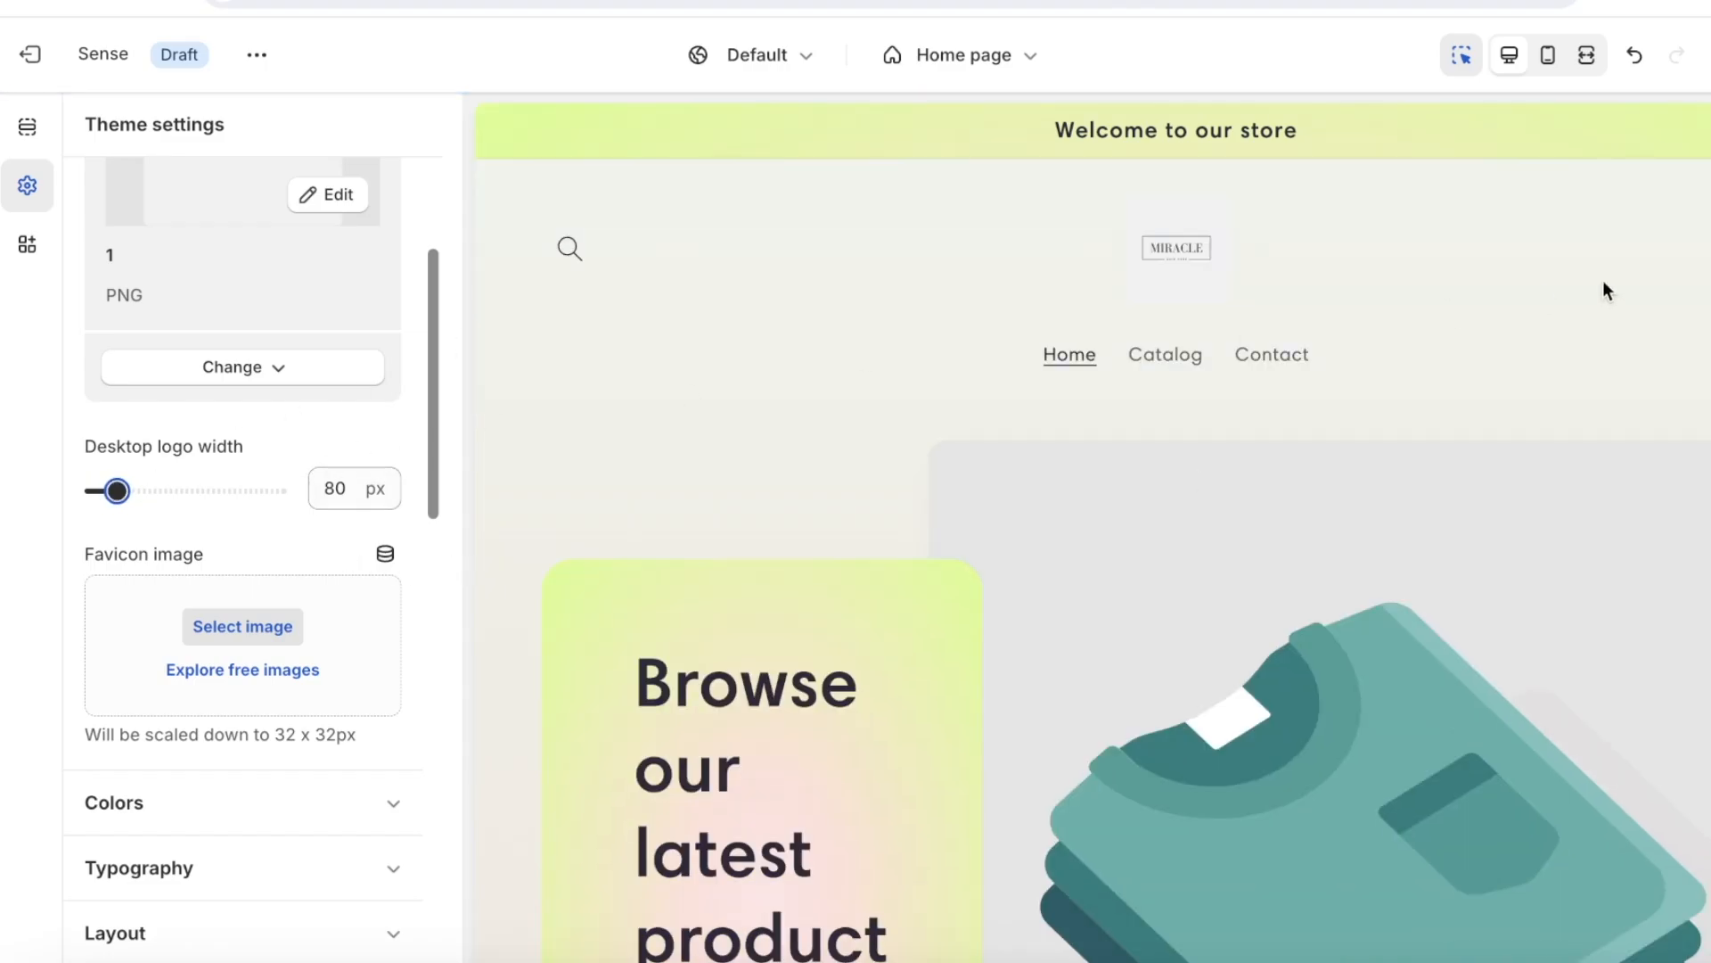
scroll(237, 565, down, 10)
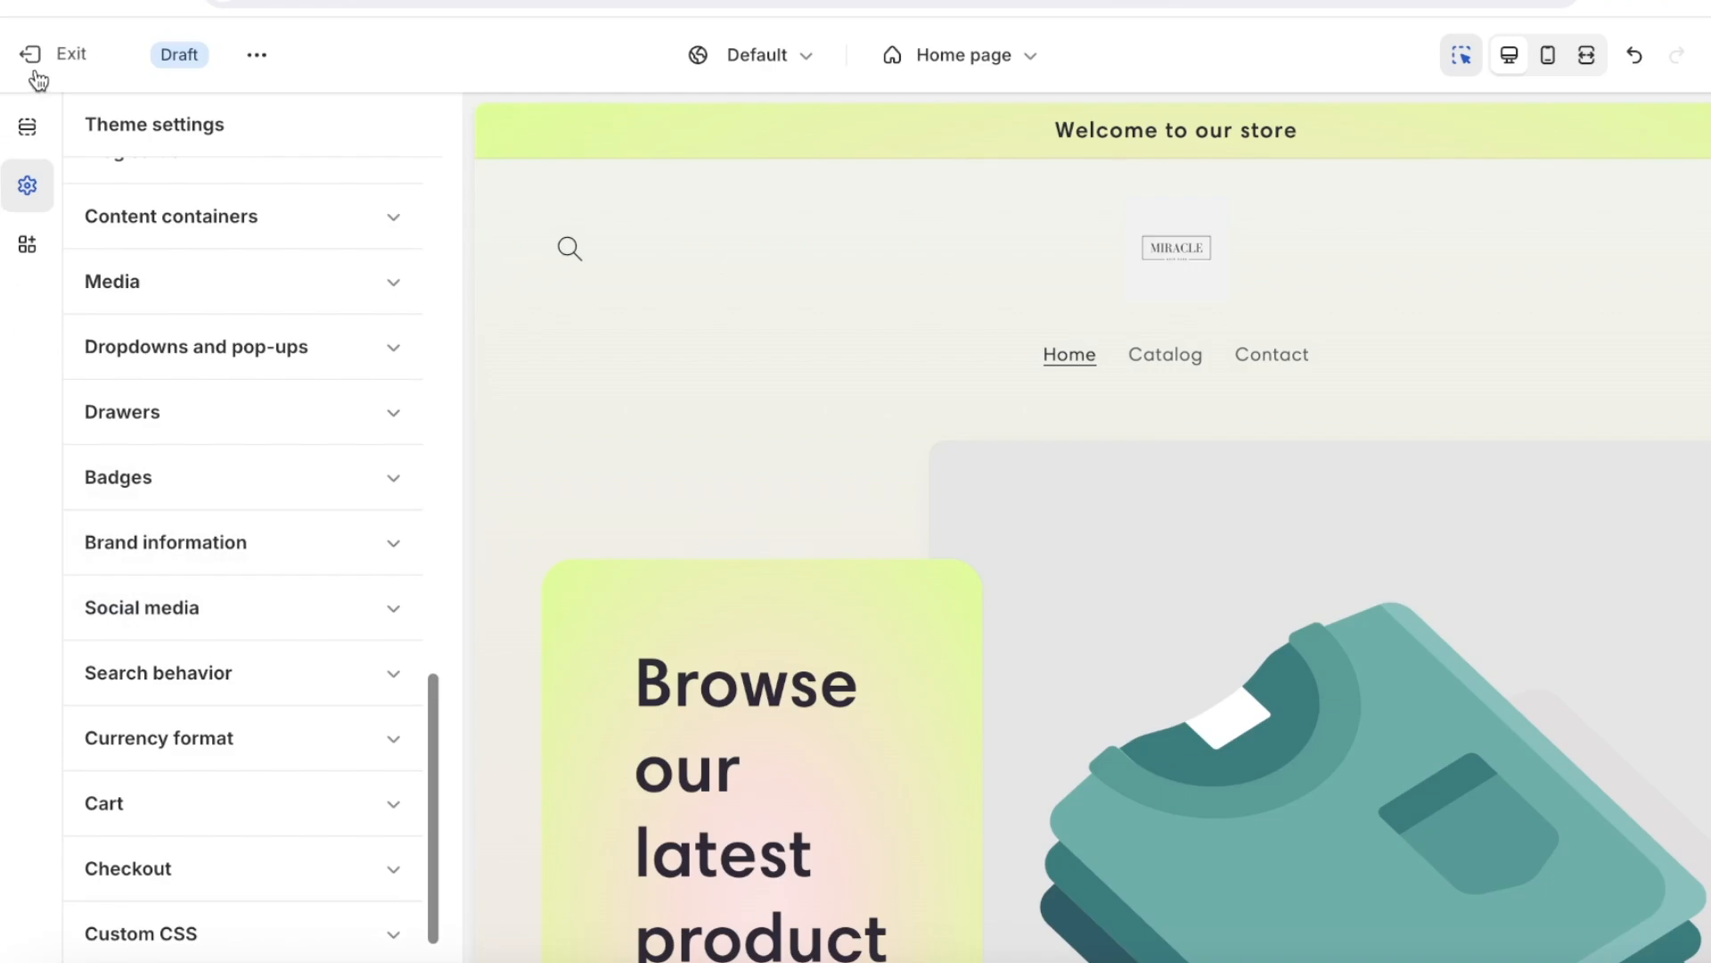
click(26, 130)
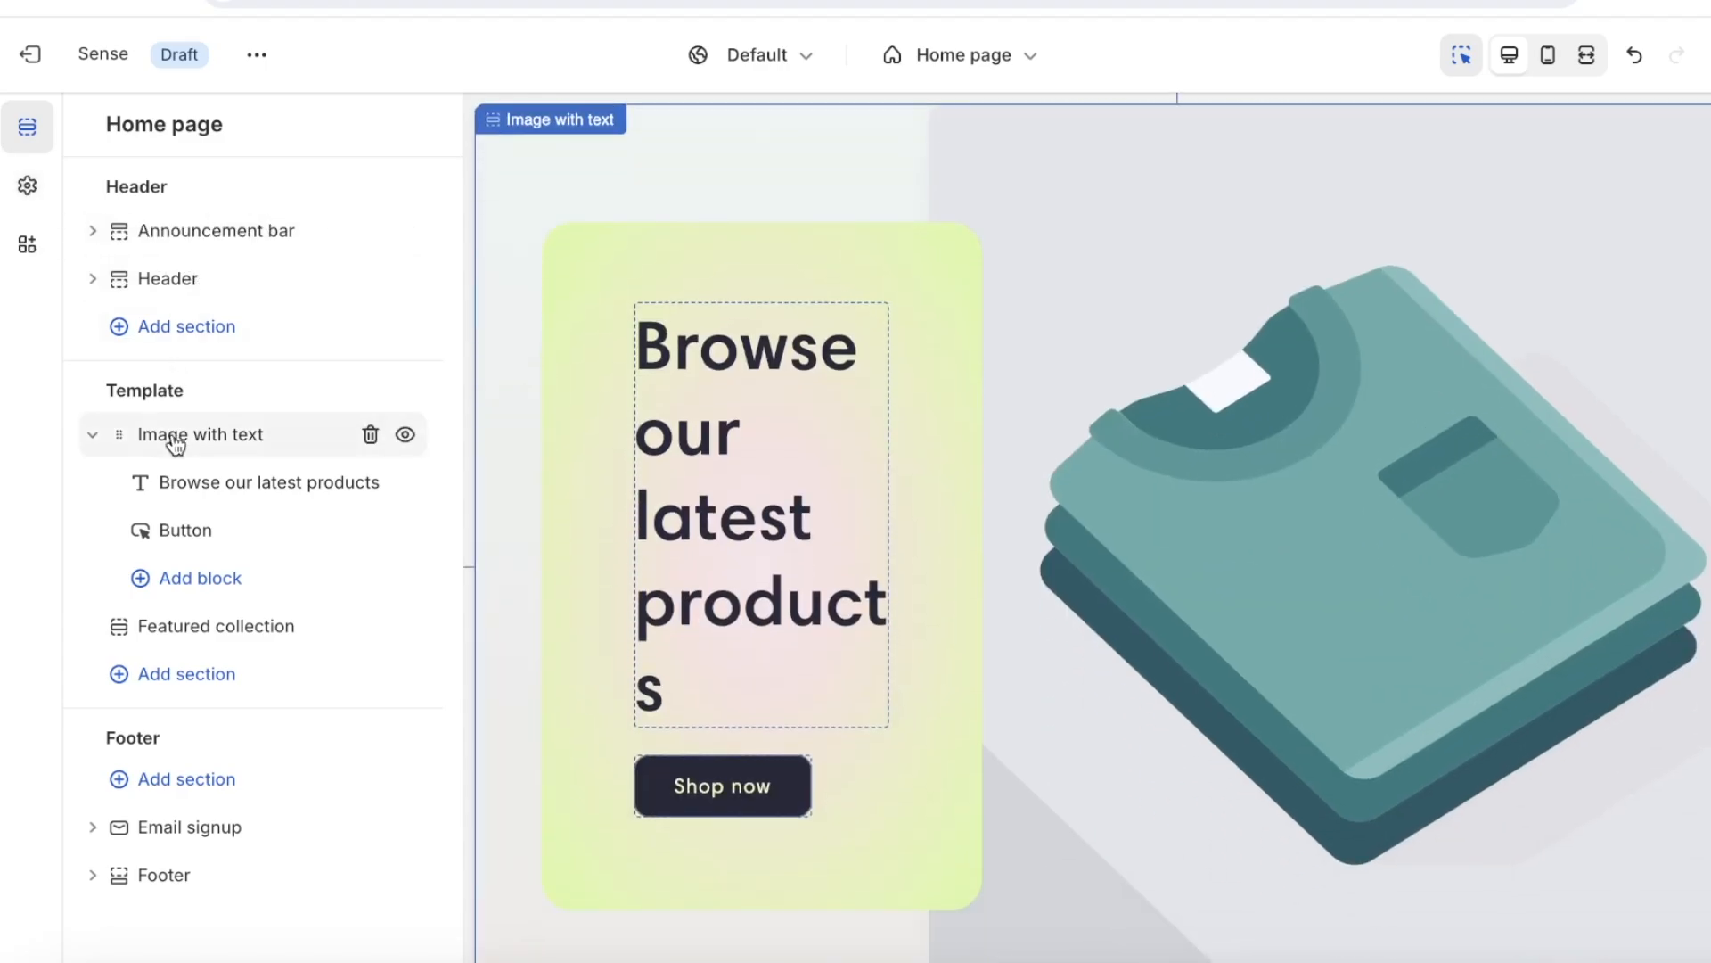
- Set the Image with text section's image to the S9099aa941795 WEBP photo of four scrubbers from the store library
click(175, 443)
click(92, 133)
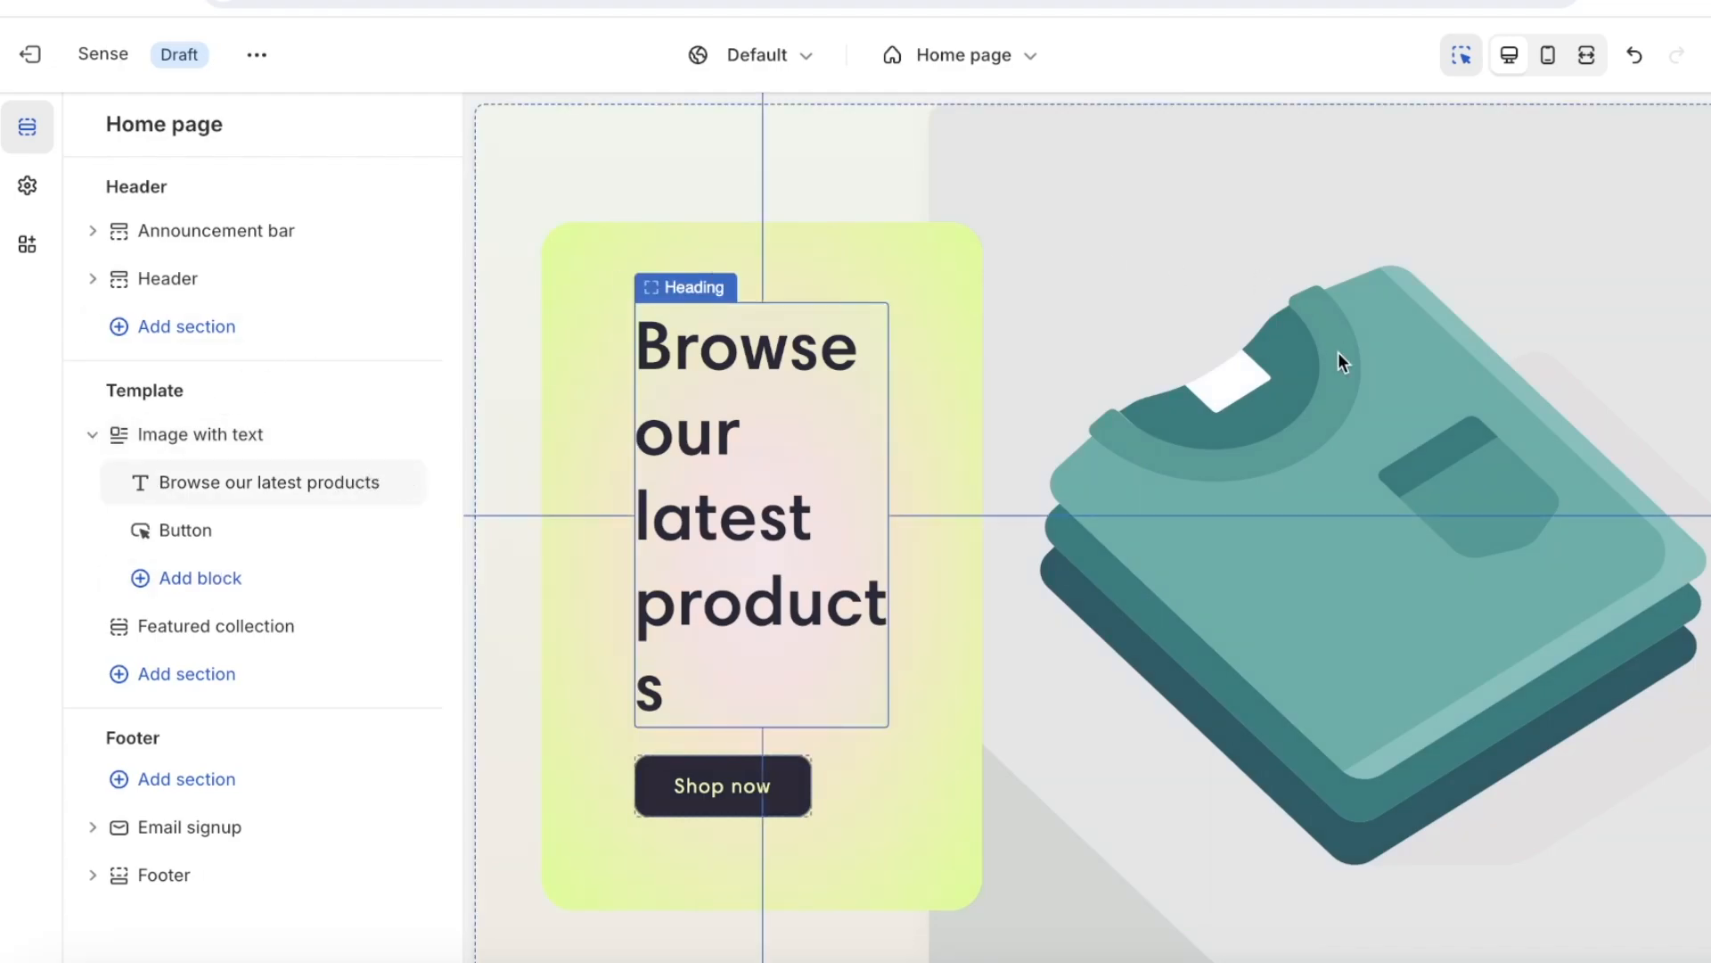
scroll(1343, 287, up, 3)
scroll(1342, 287, down, 4)
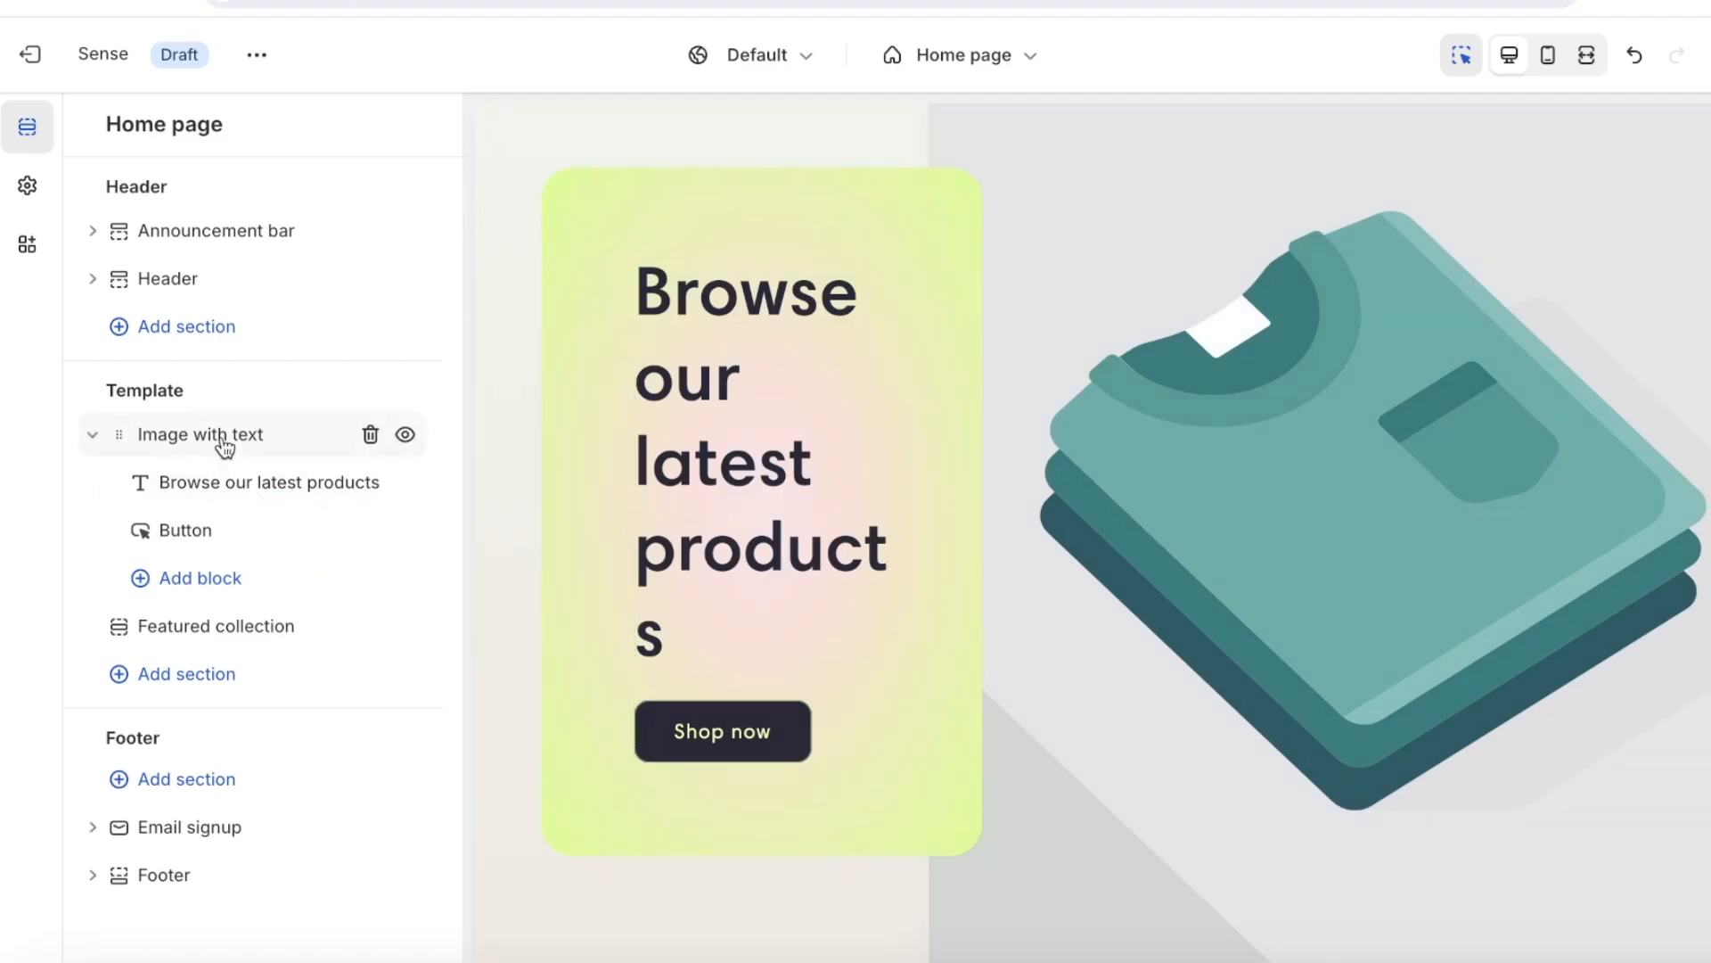
click(1410, 505)
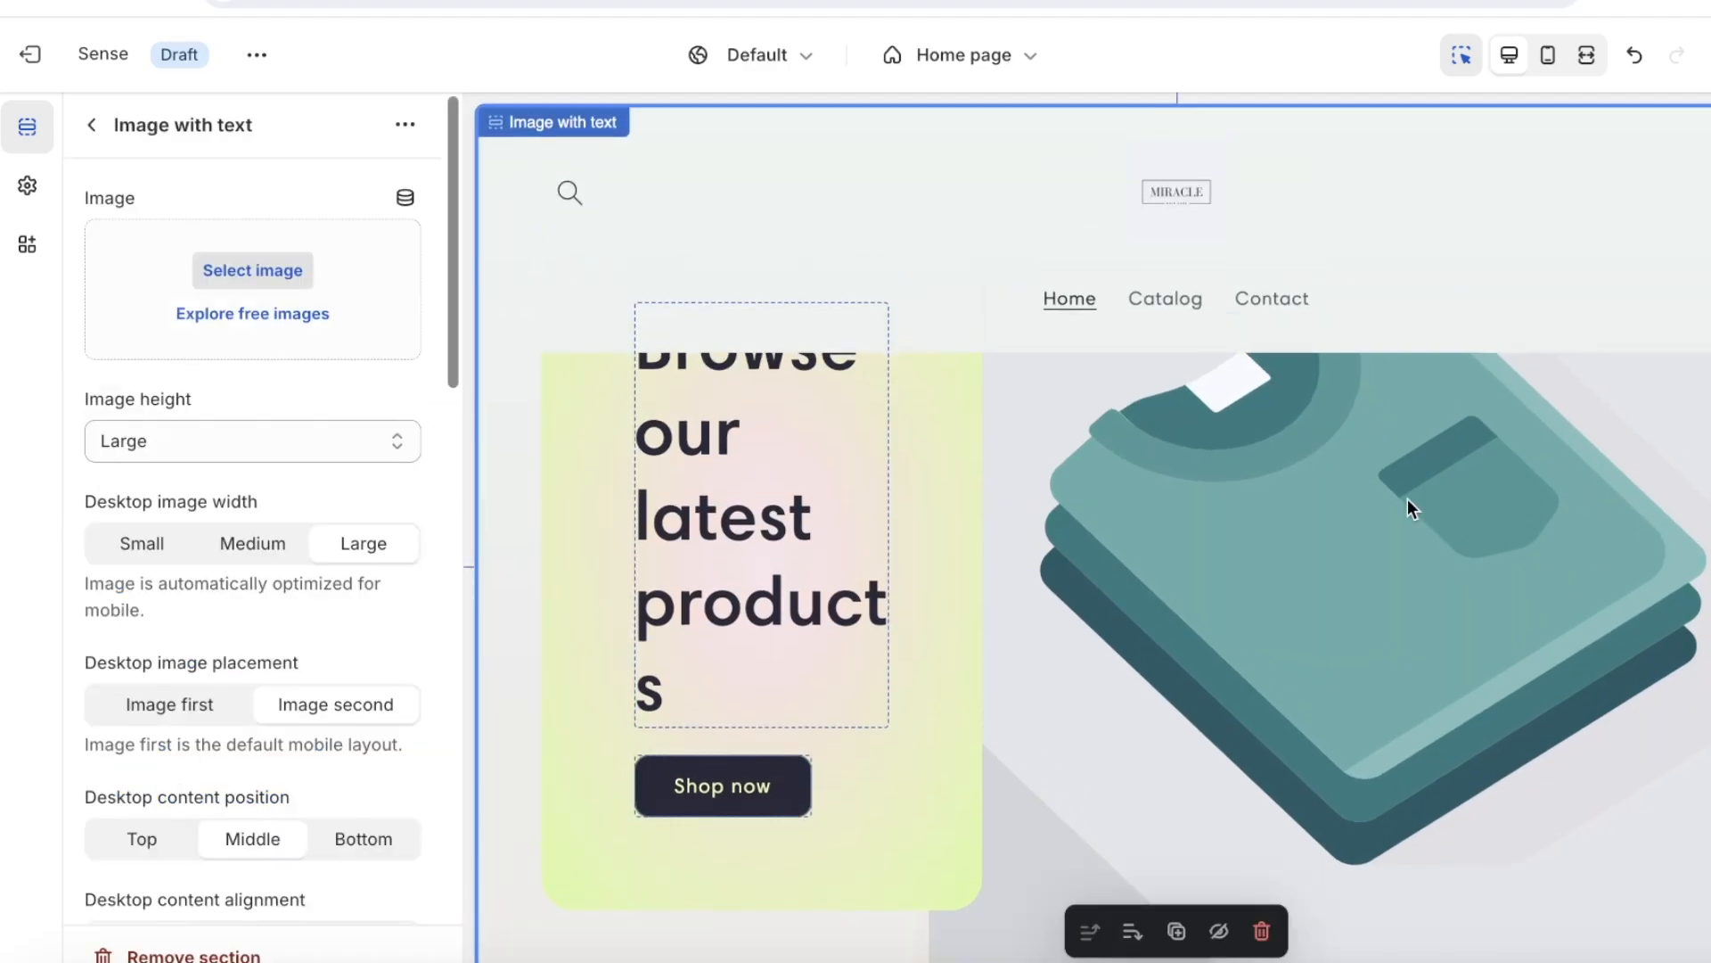
click(237, 277)
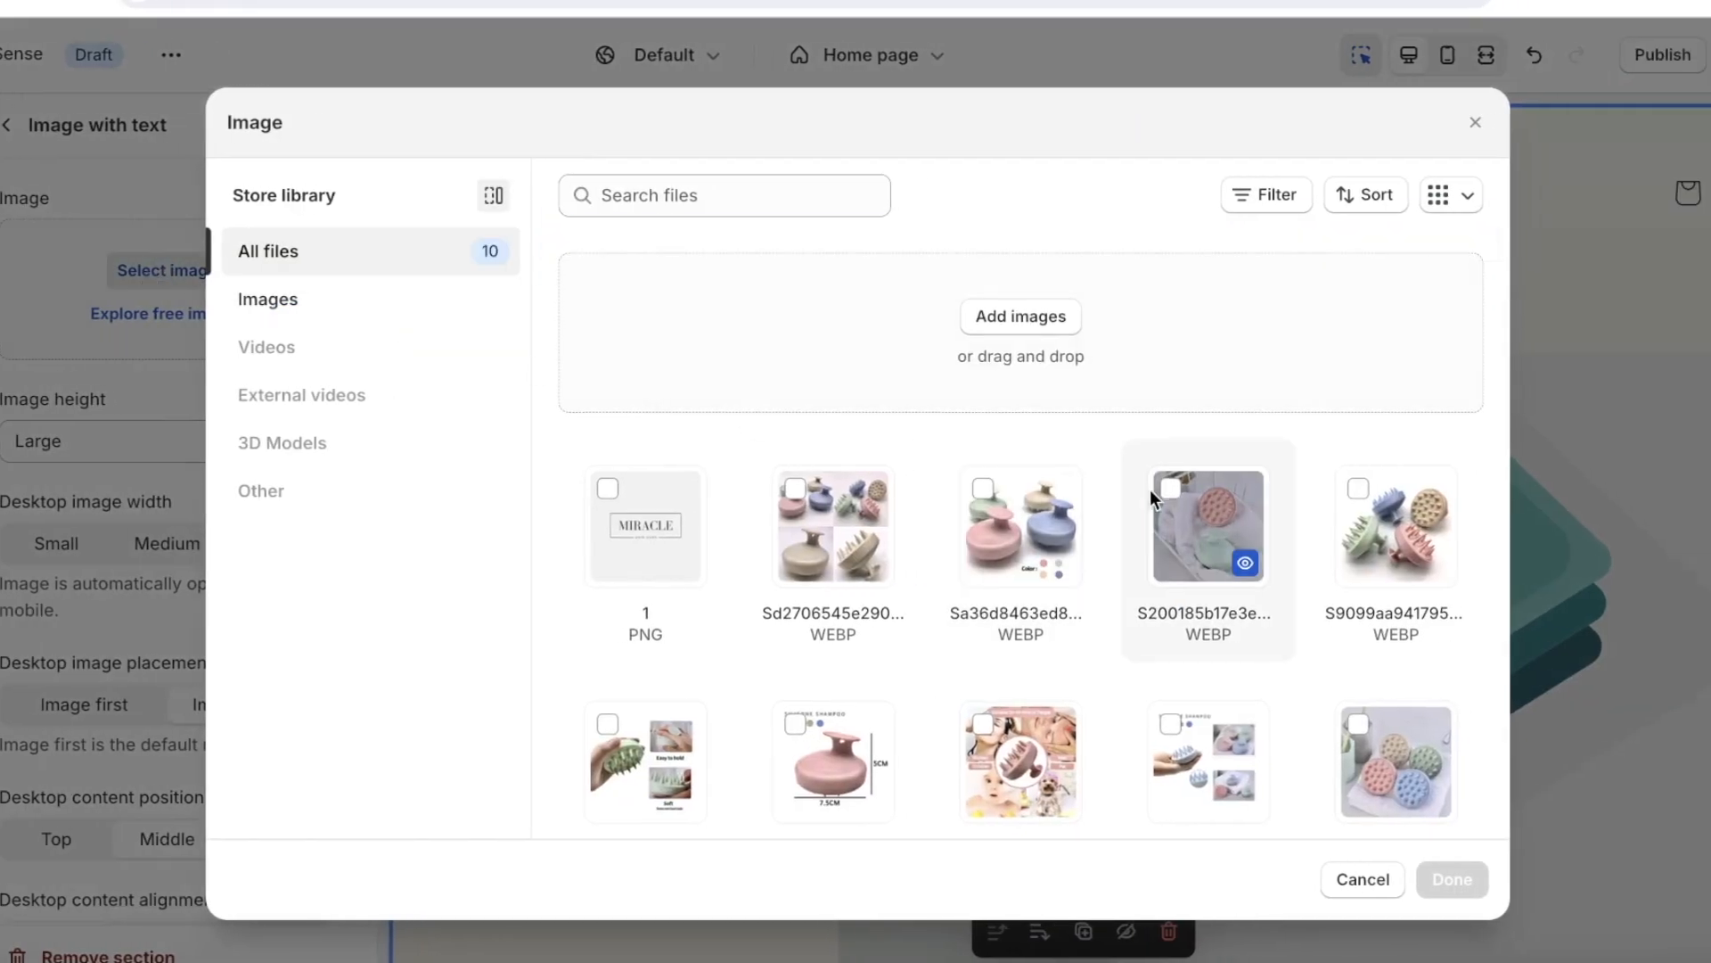
click(1377, 470)
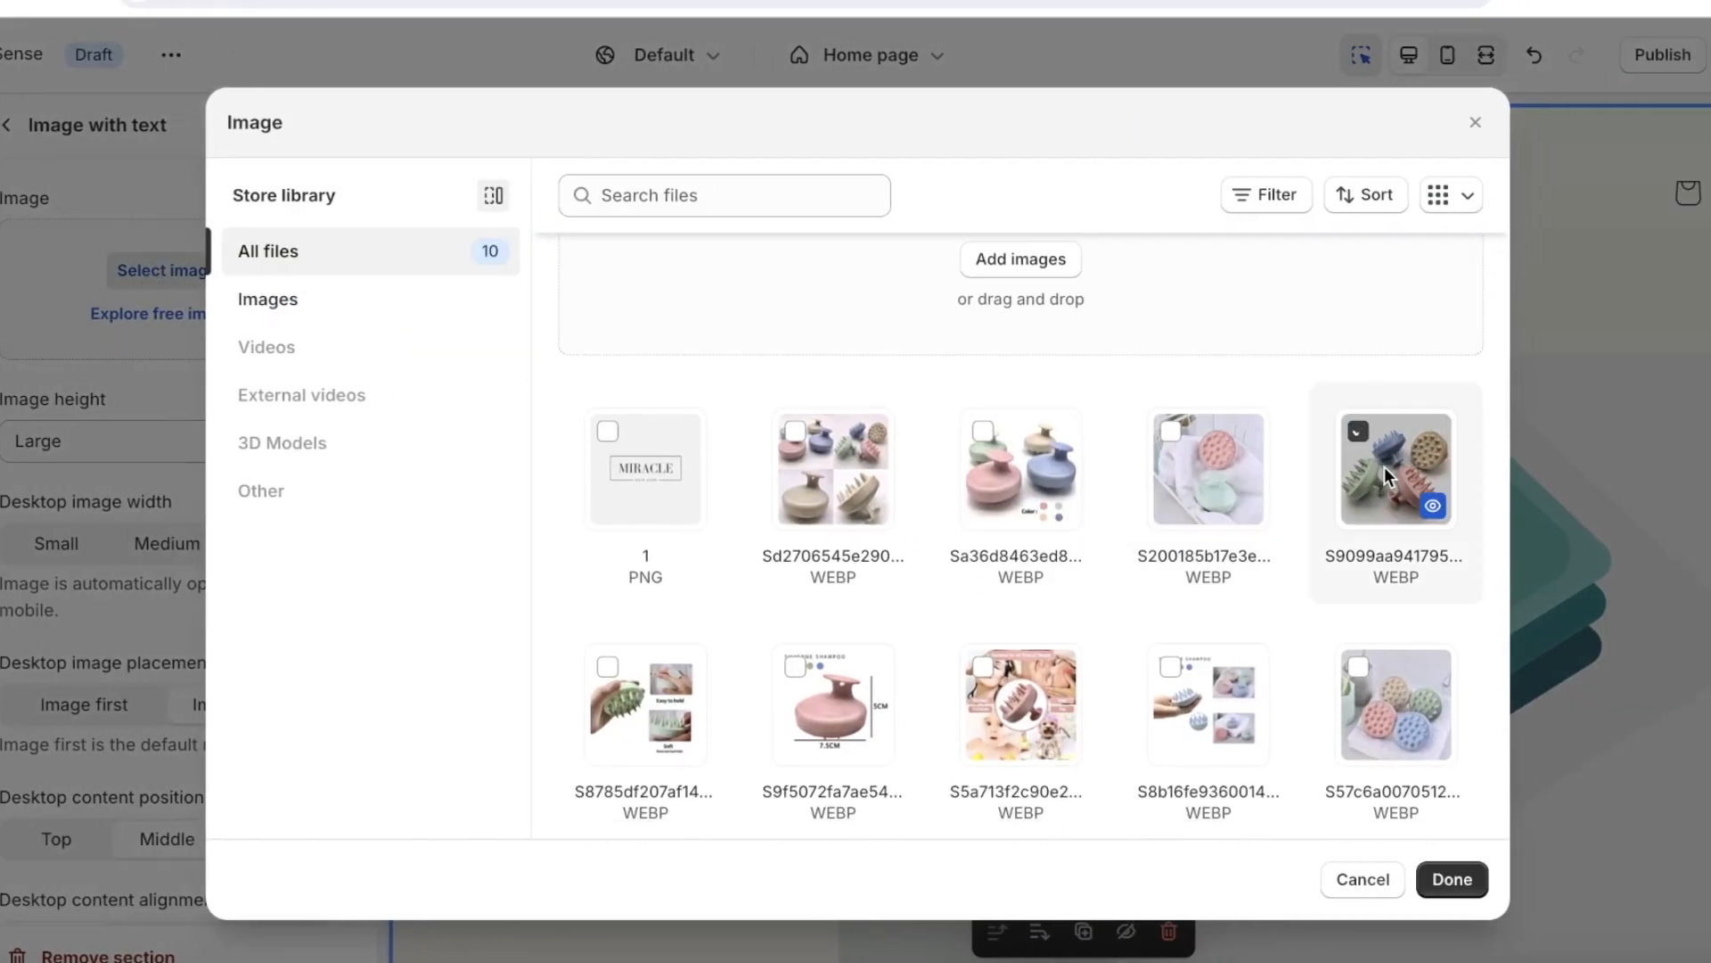
click(1453, 880)
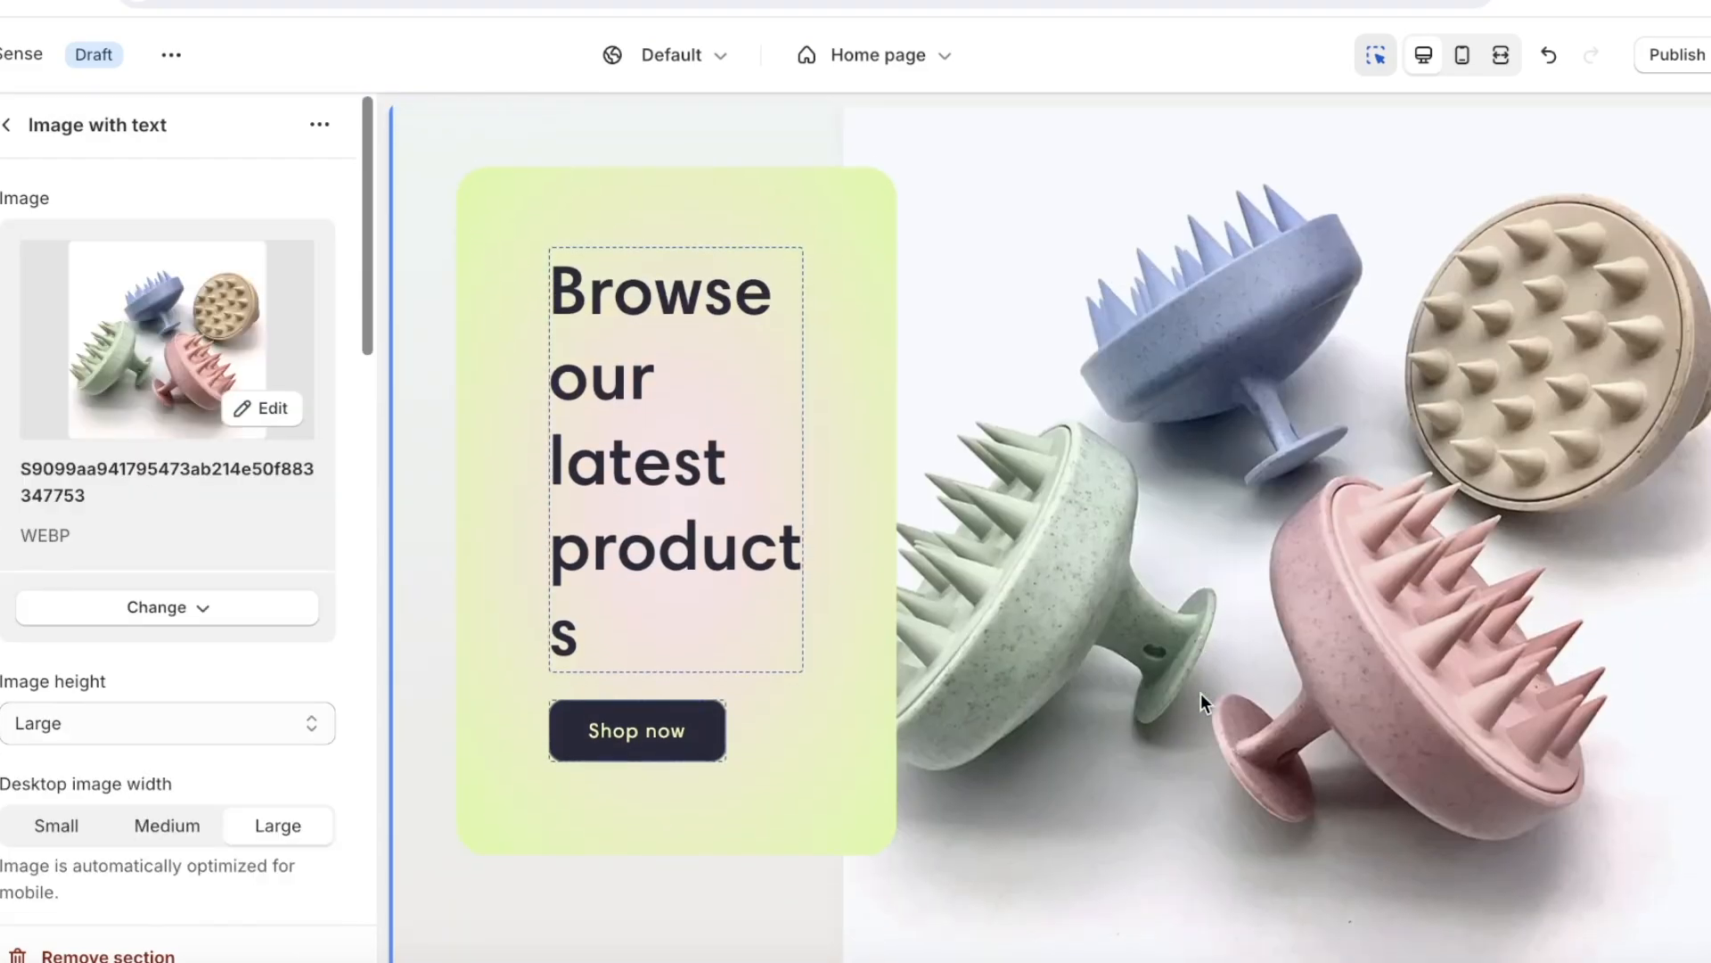
scroll(1200, 692, up, 1)
scroll(146, 722, down, 1)
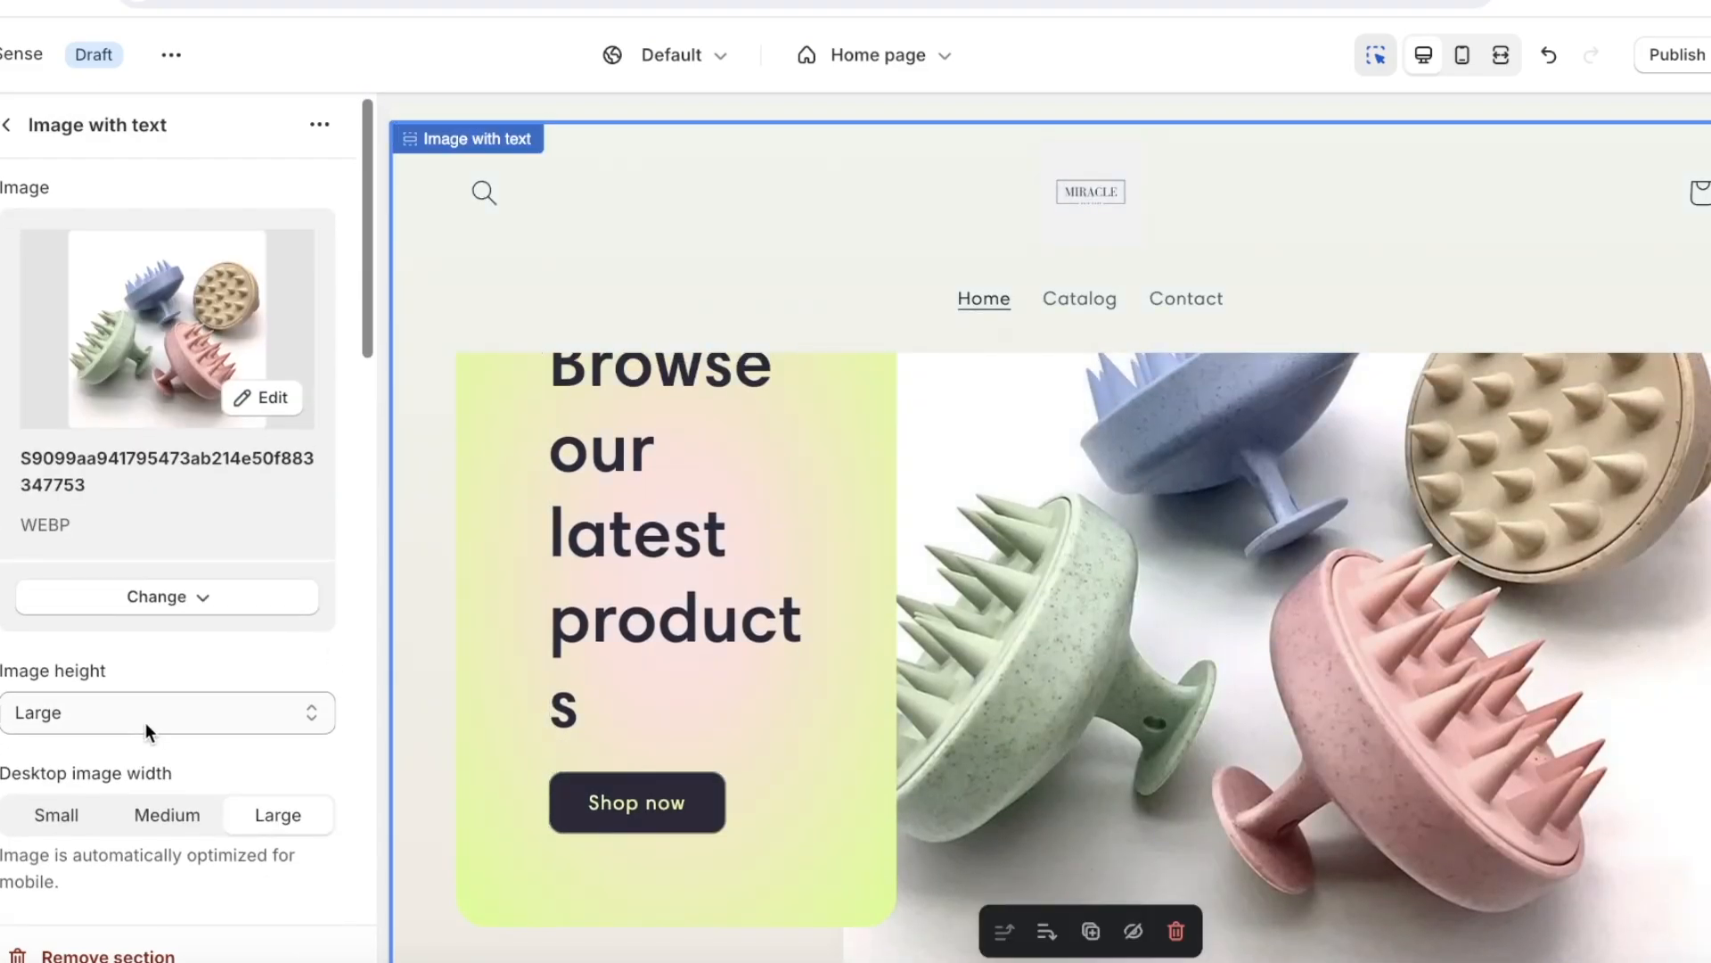
- Try the Medium image height for the Image with text section and set it back to Large
click(216, 674)
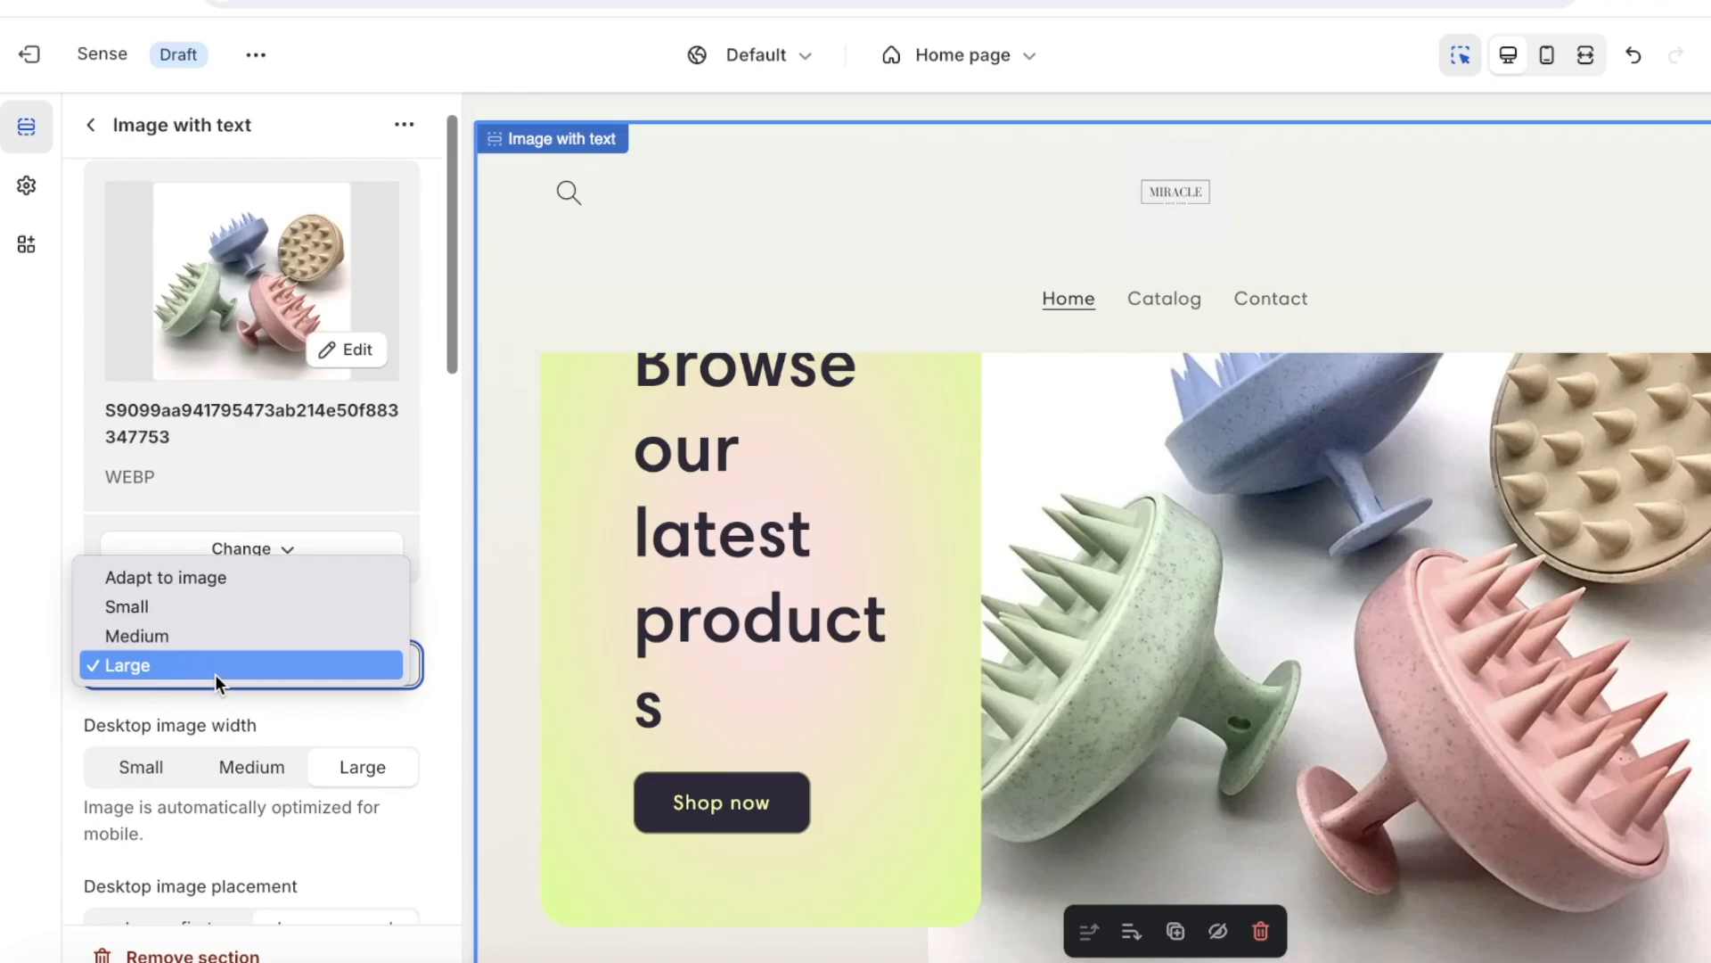
click(233, 731)
click(233, 666)
click(211, 638)
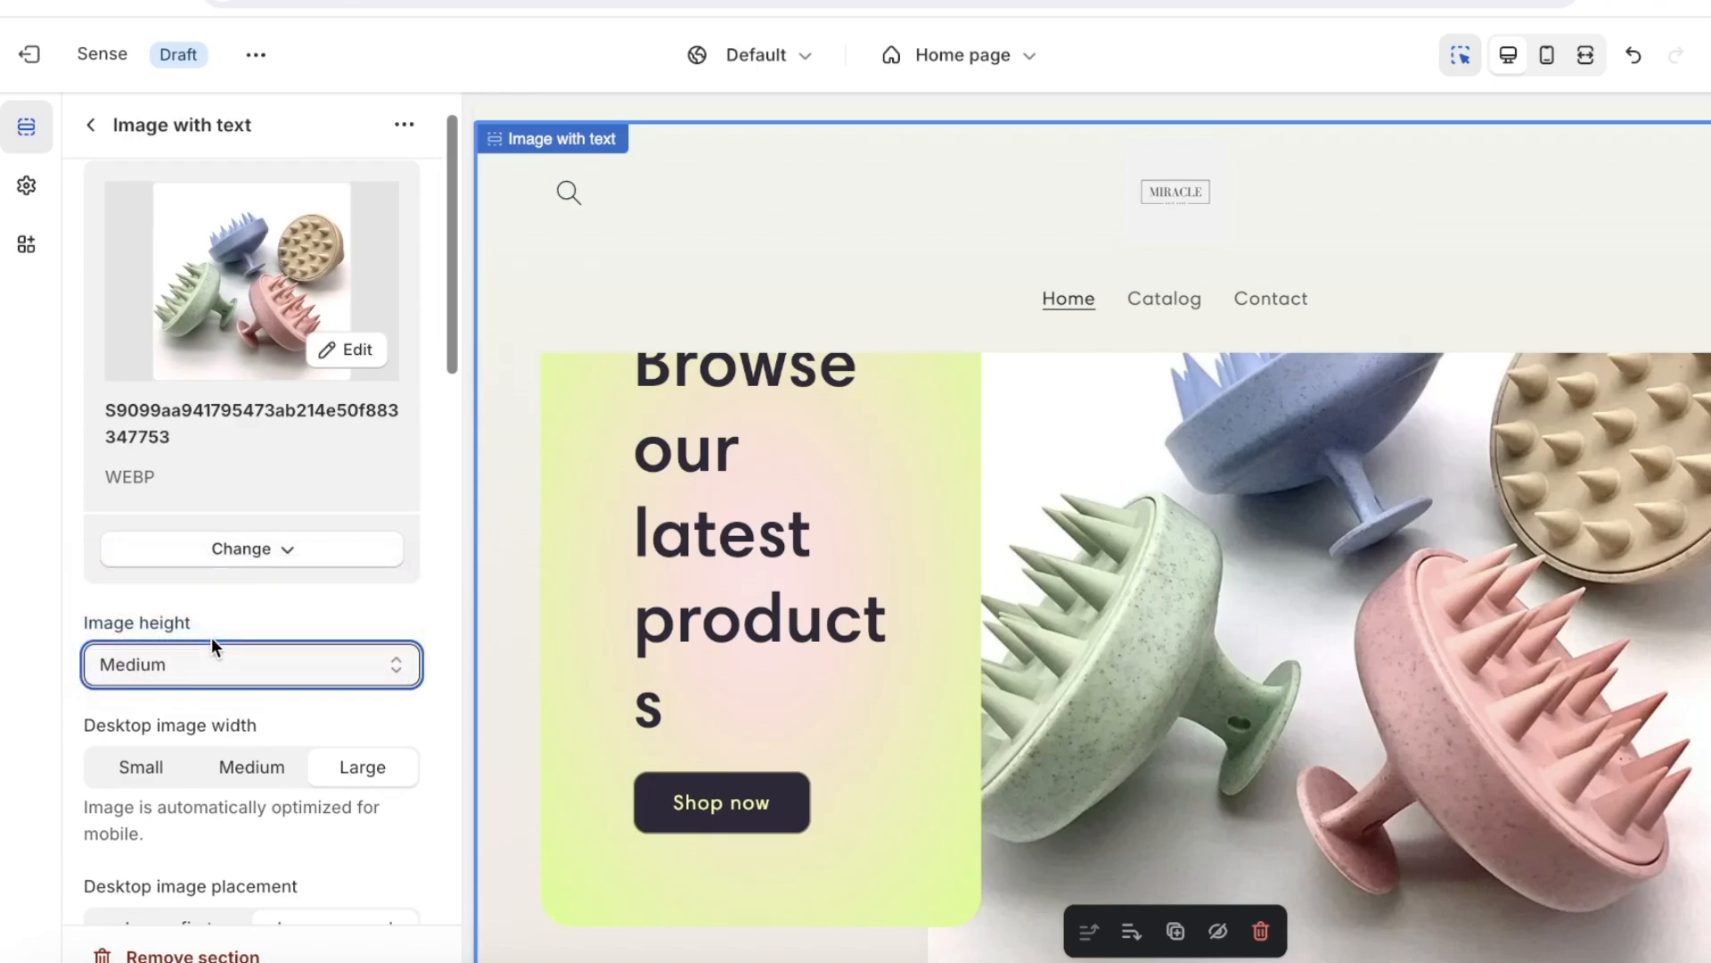
scroll(214, 678, up, 1)
click(194, 745)
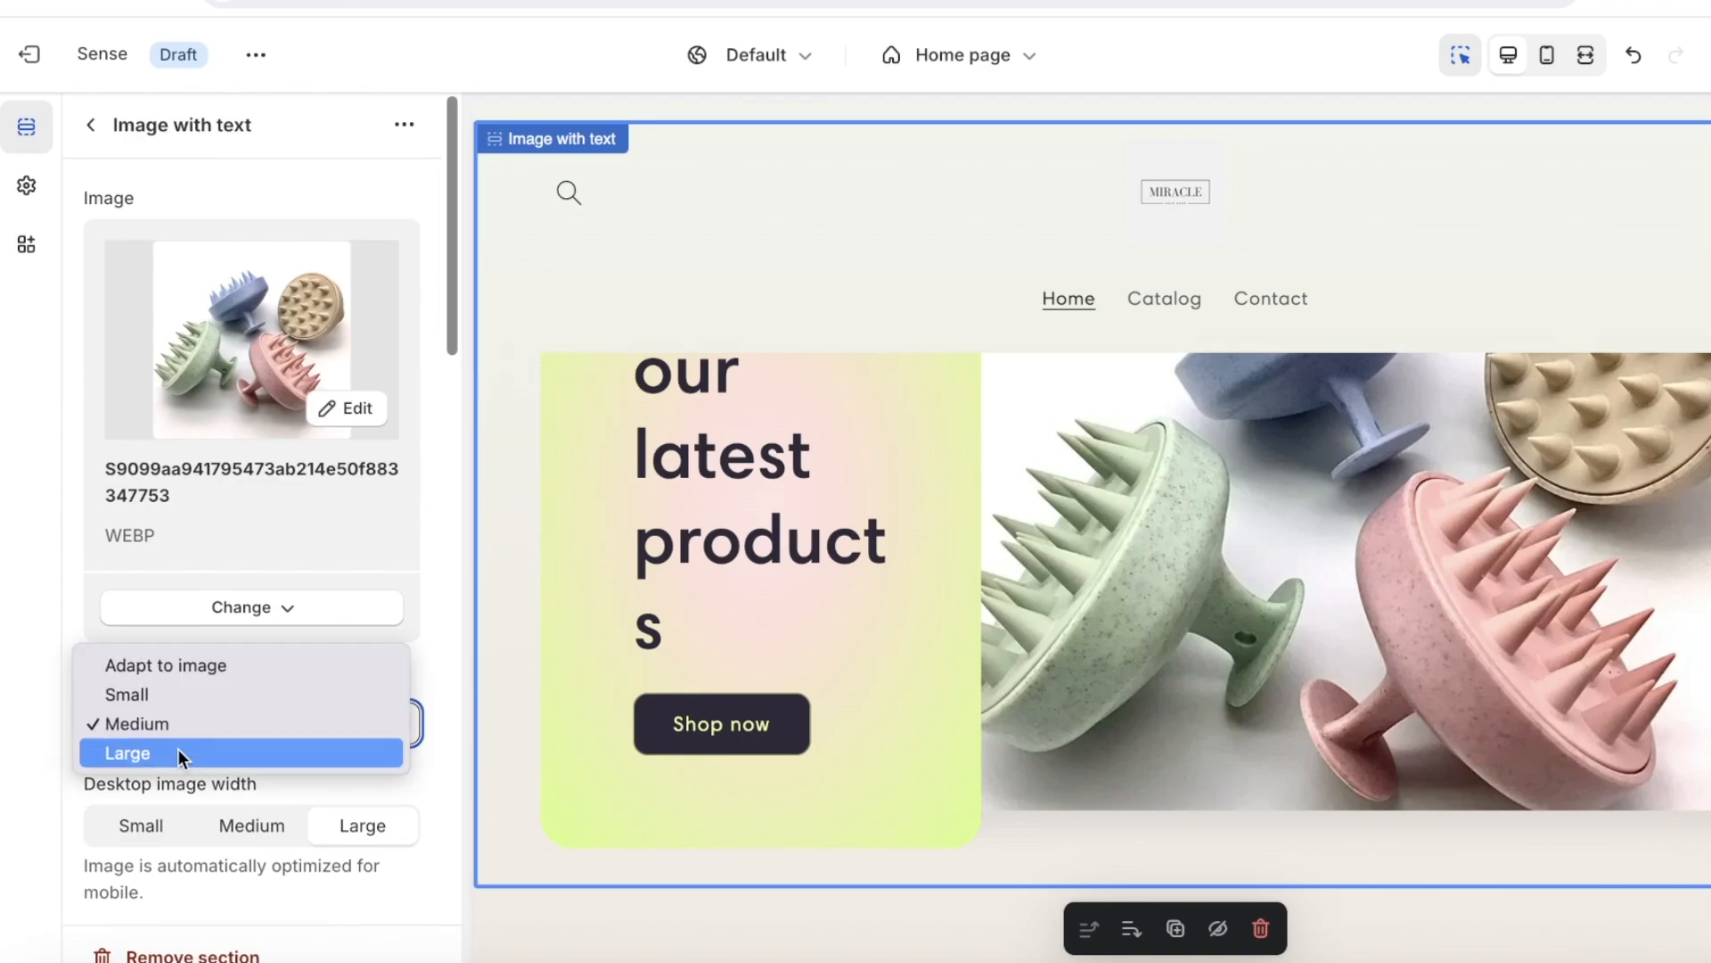
click(179, 751)
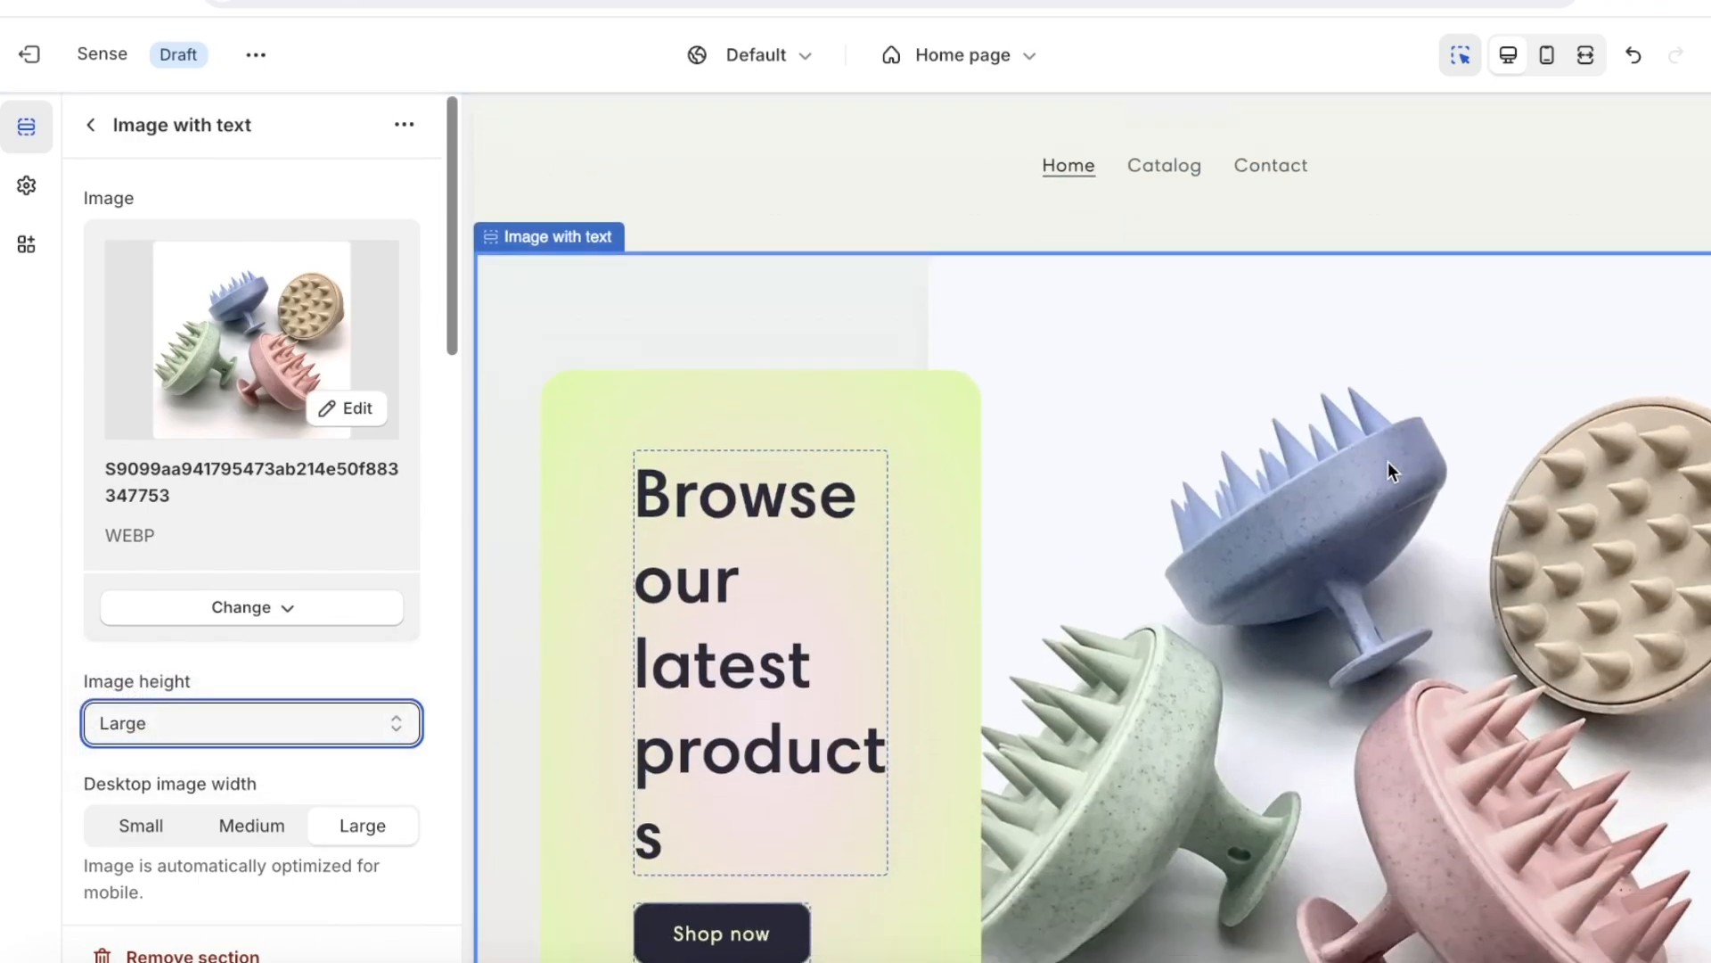
- Replace the heading text in the Image with text section with "the best silicone scrubber"
scroll(411, 555, down, 5)
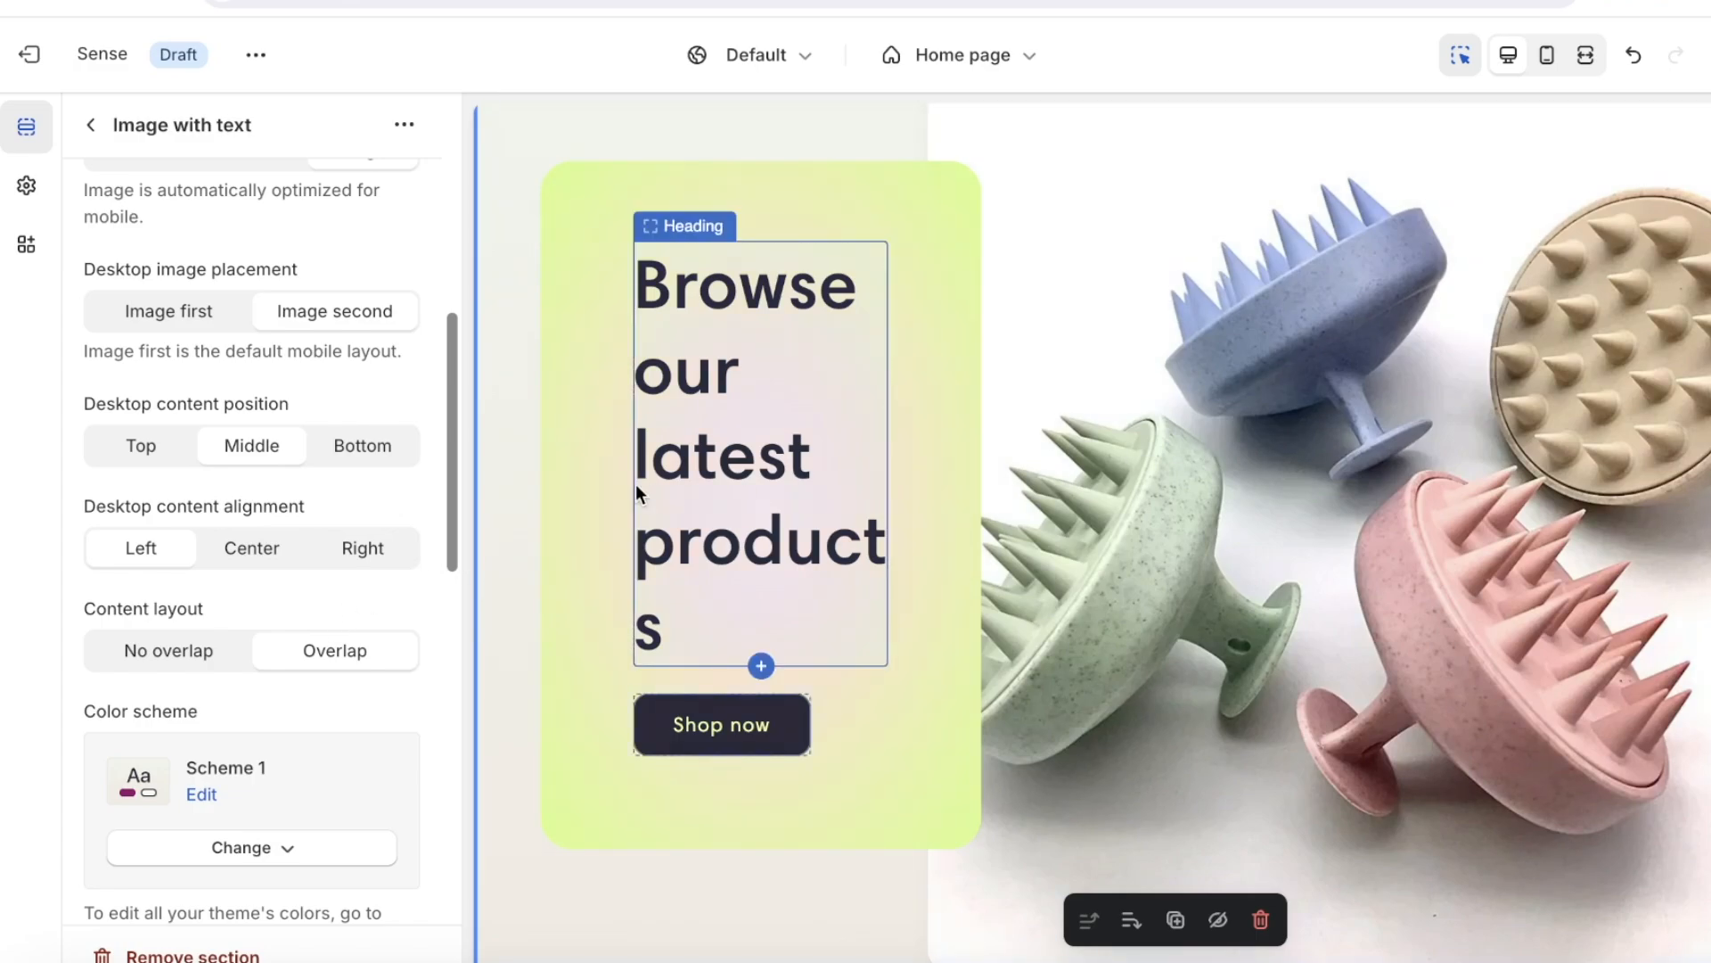
click(680, 370)
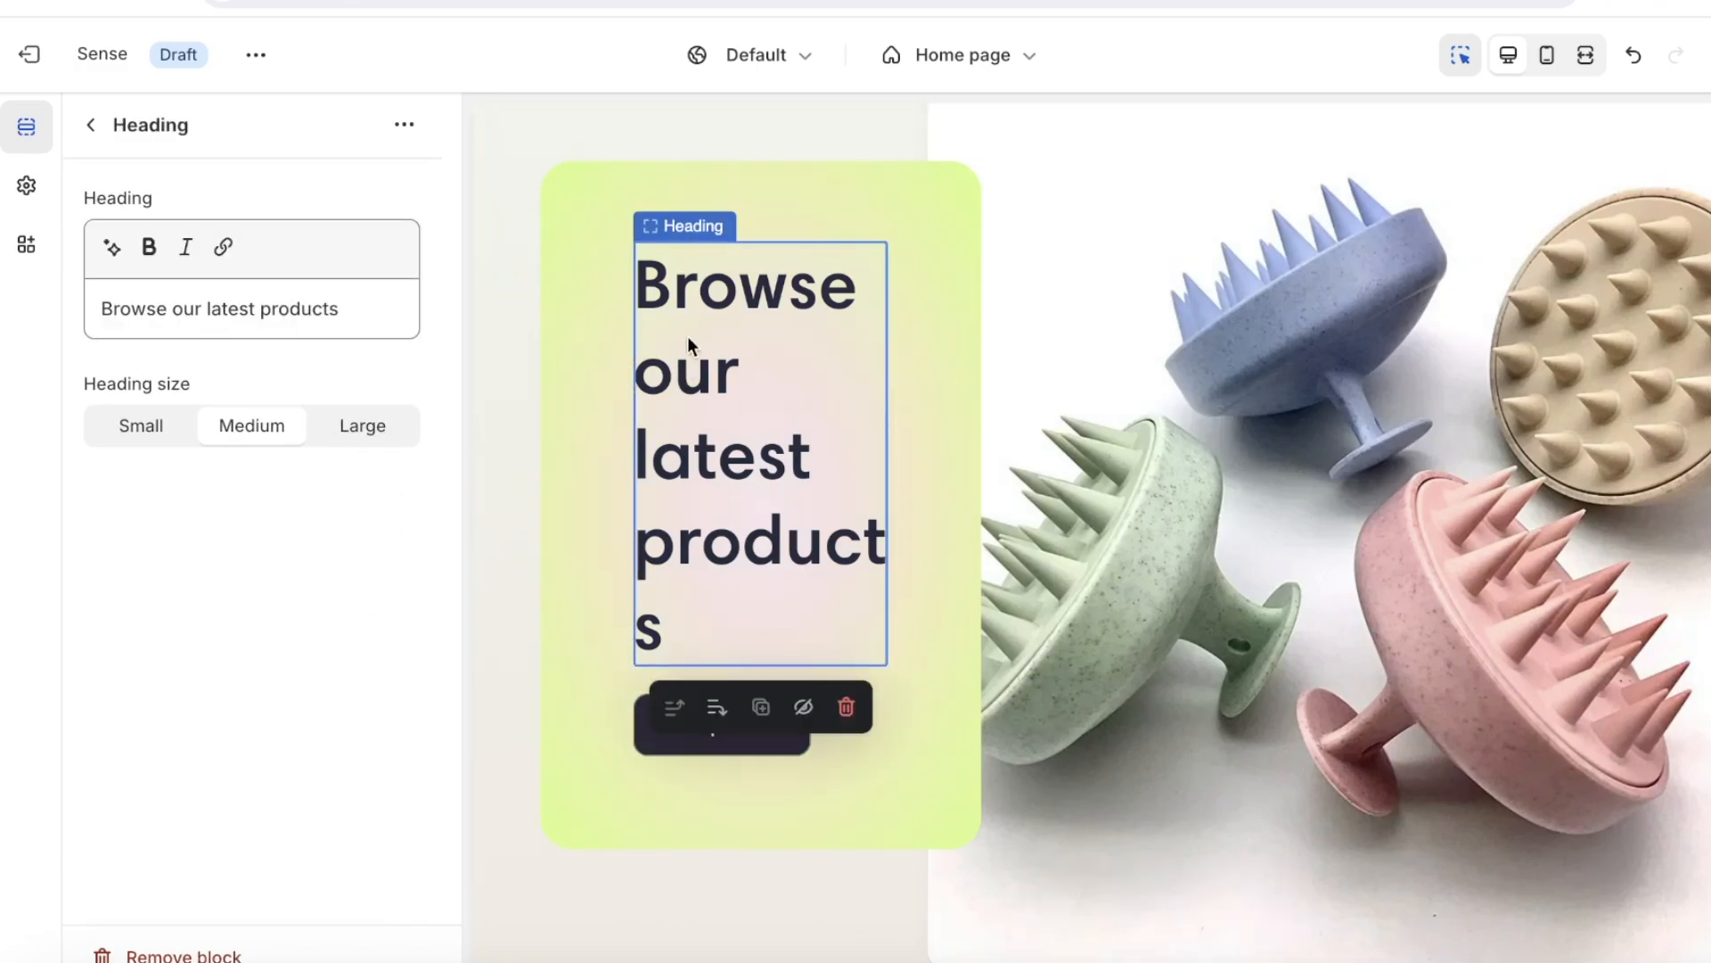
triple_click(391, 319)
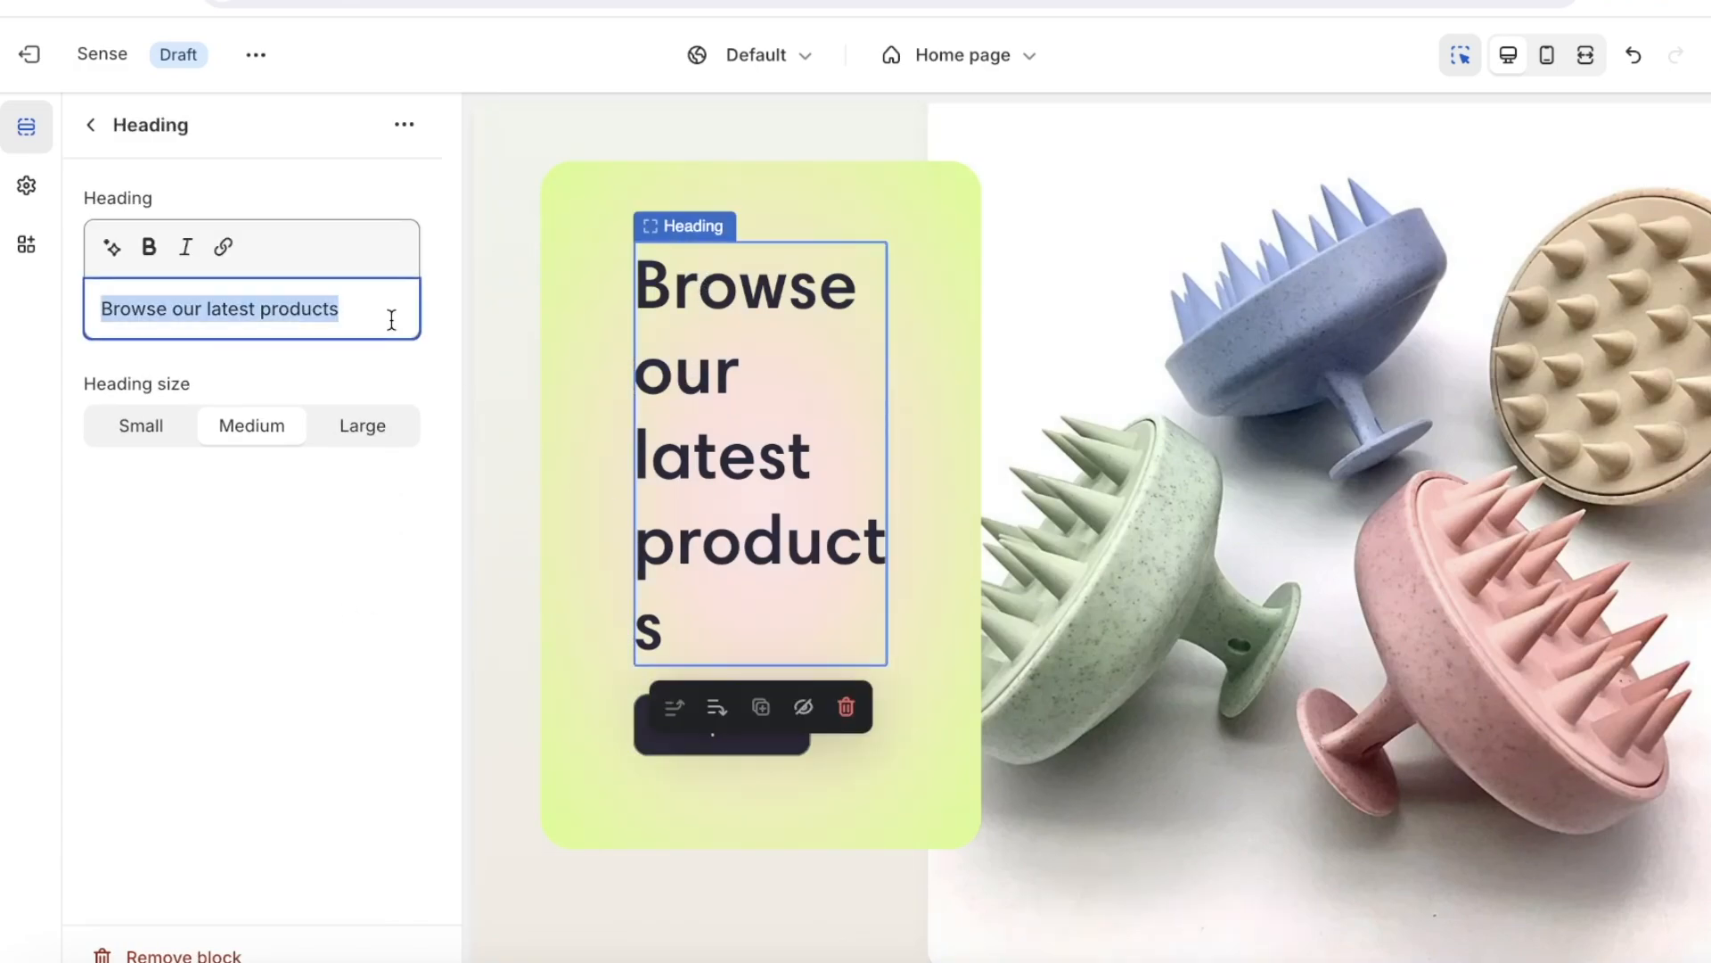
text(buy no)
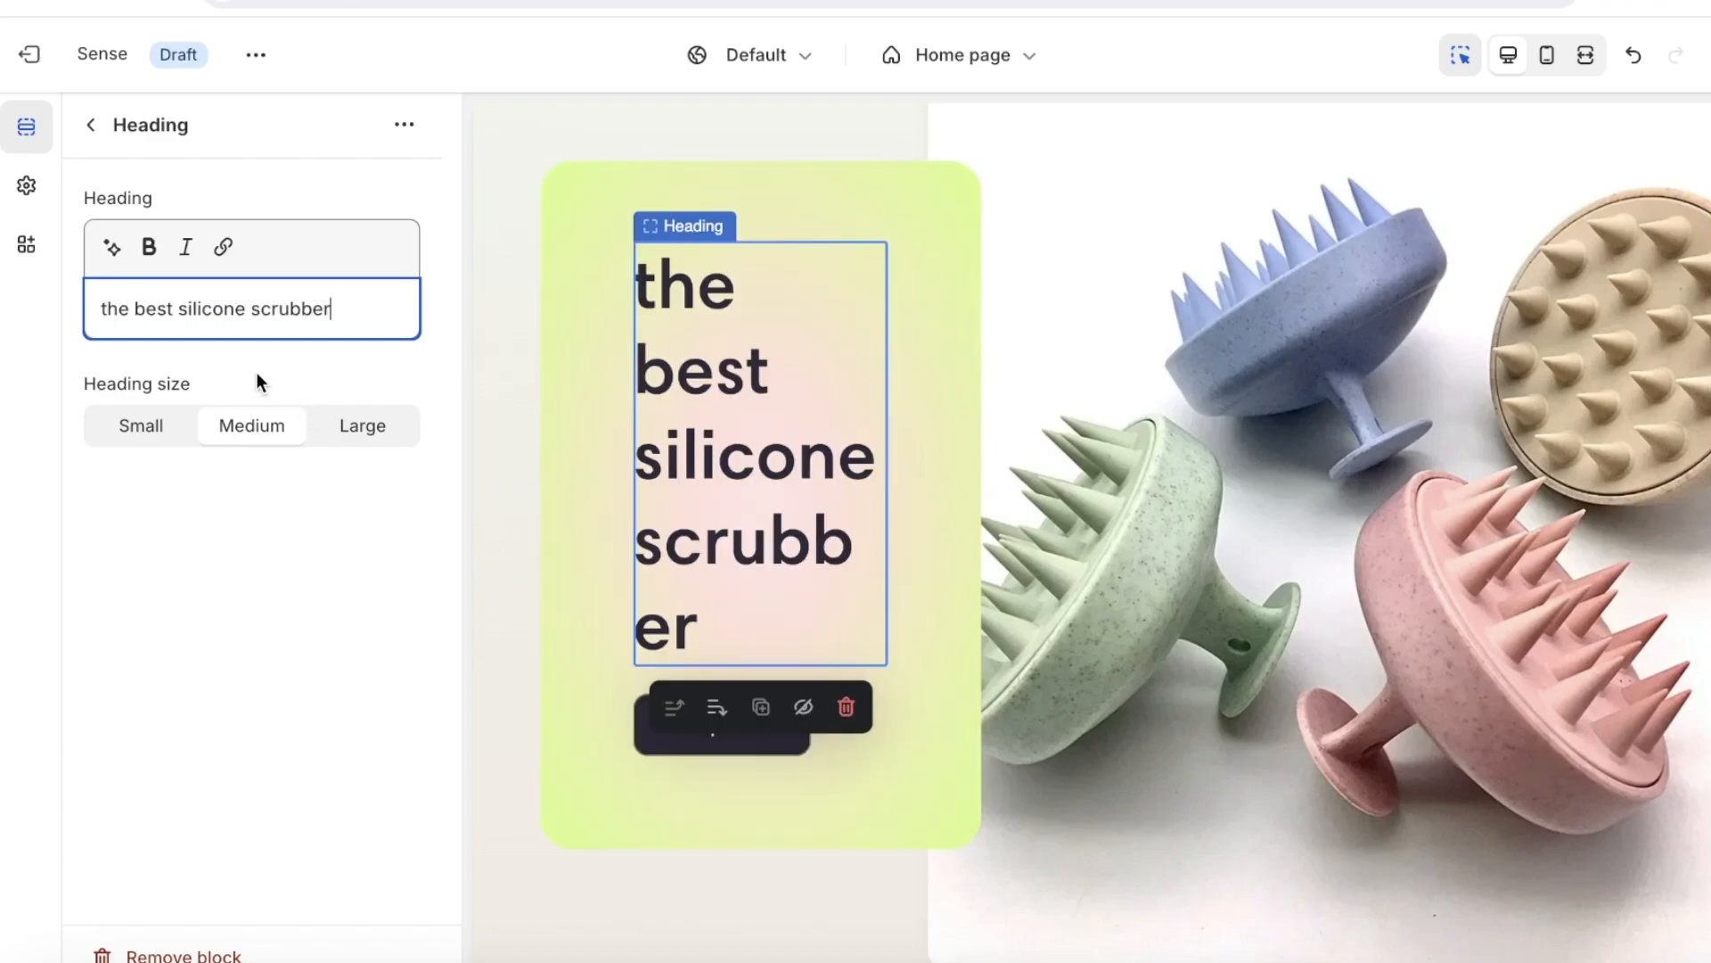
- Compare the Small and Medium heading sizes and set the heading to Small
click(151, 431)
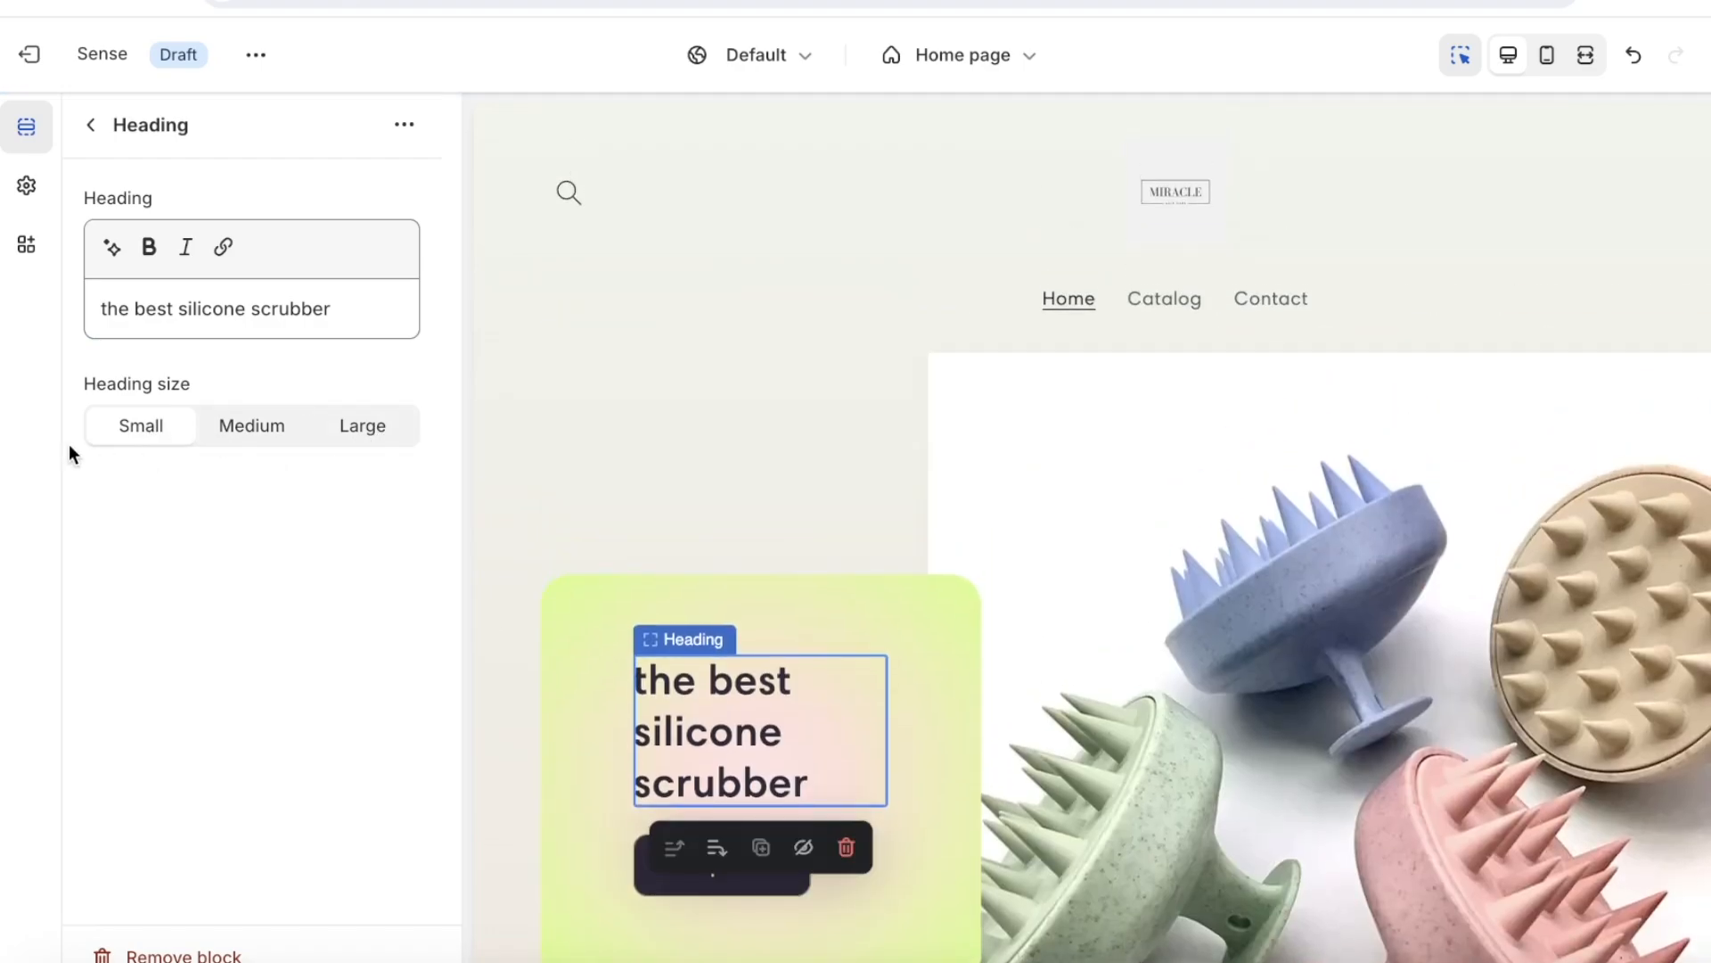
click(296, 419)
click(337, 430)
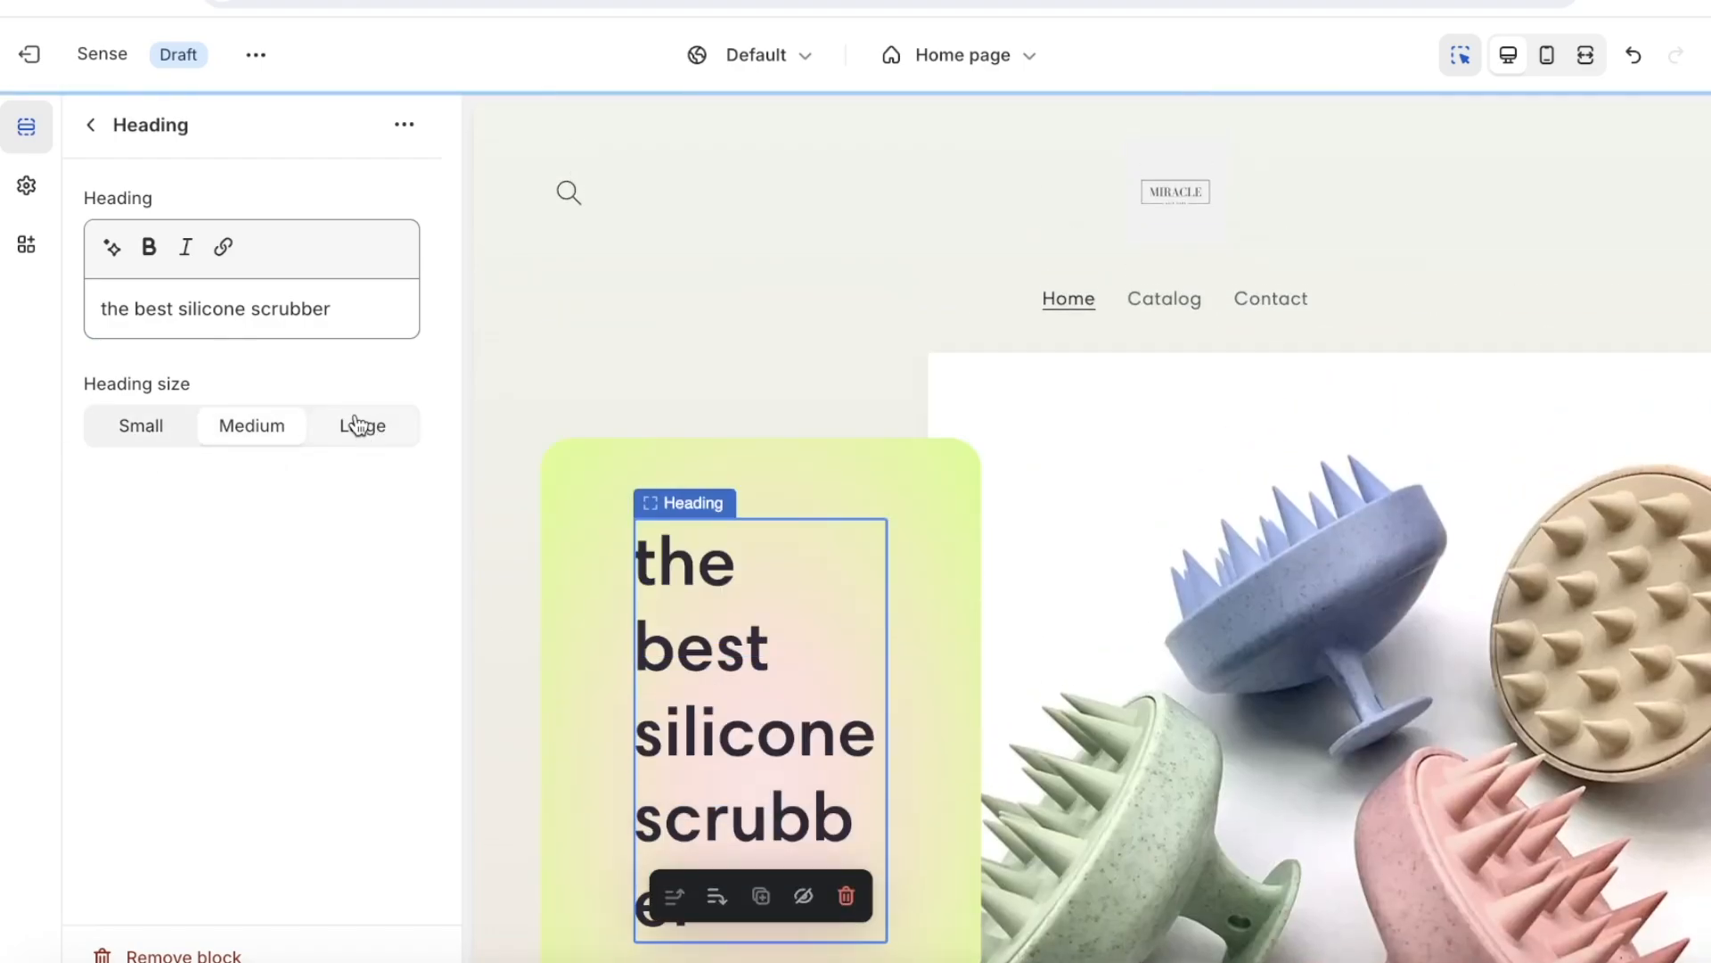
click(148, 434)
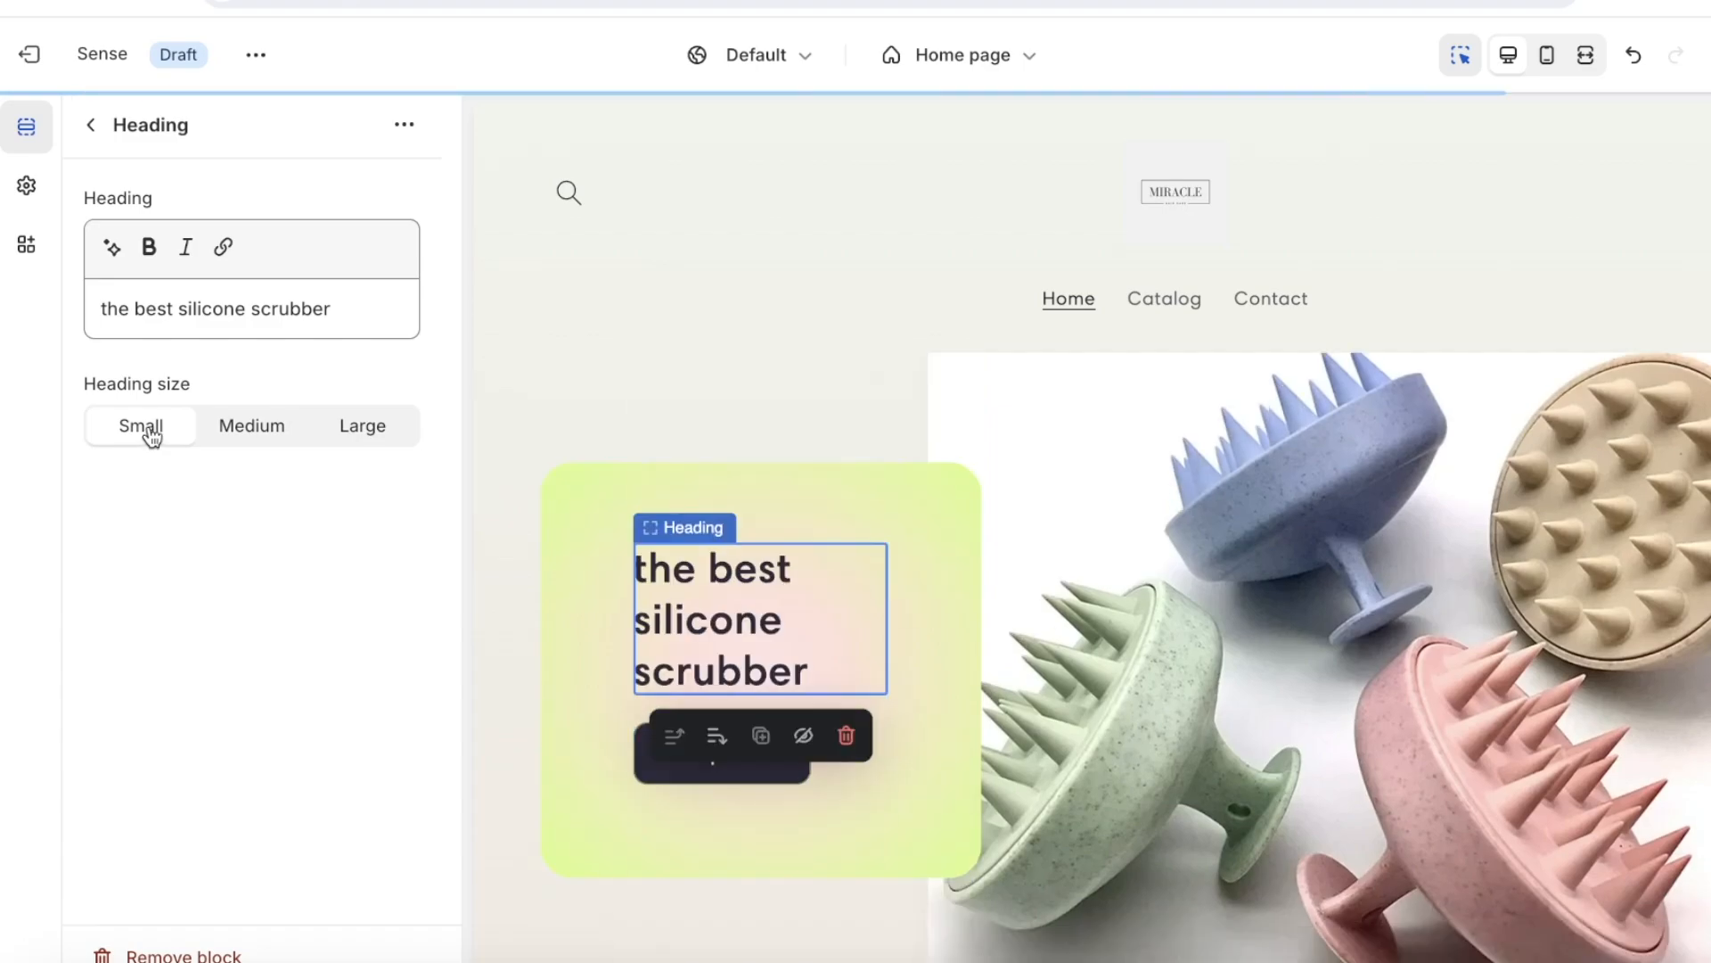
- Follow the Shop now button in the preview to check its destination, and return to the Home page template
scroll(759, 571, down, 2)
click(735, 537)
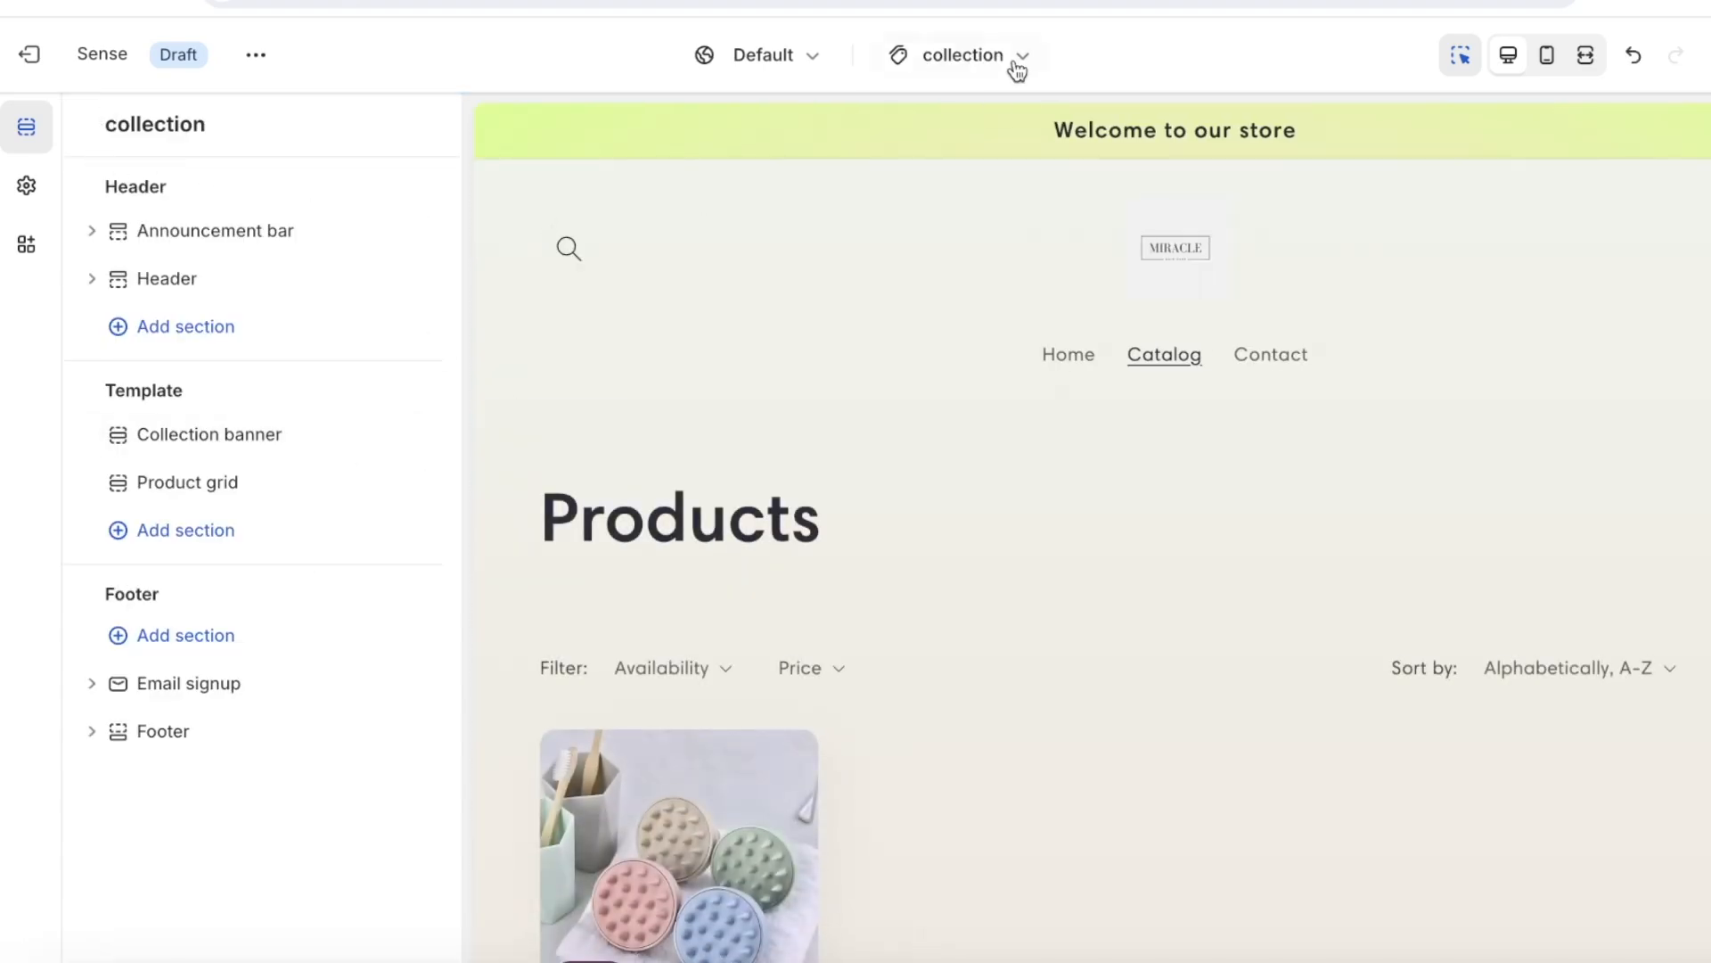
click(986, 55)
click(841, 170)
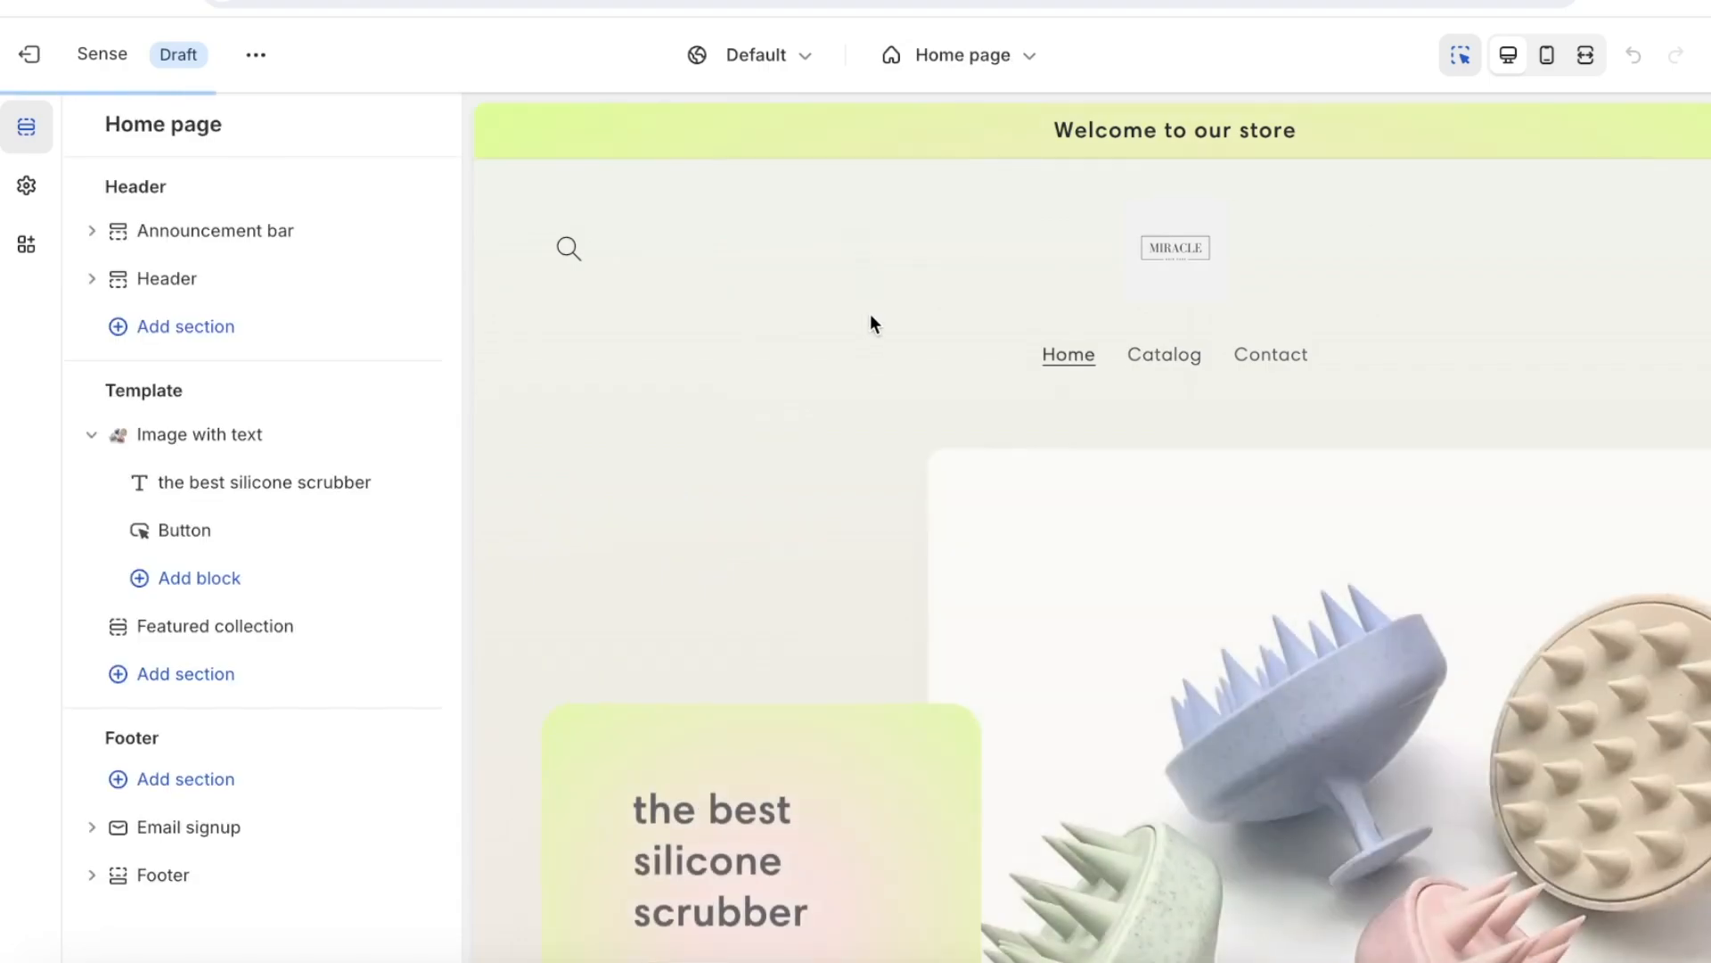
- Replace the Shop now button's All Products link with a link to the Scalp scrubber product
scroll(870, 319, down, 5)
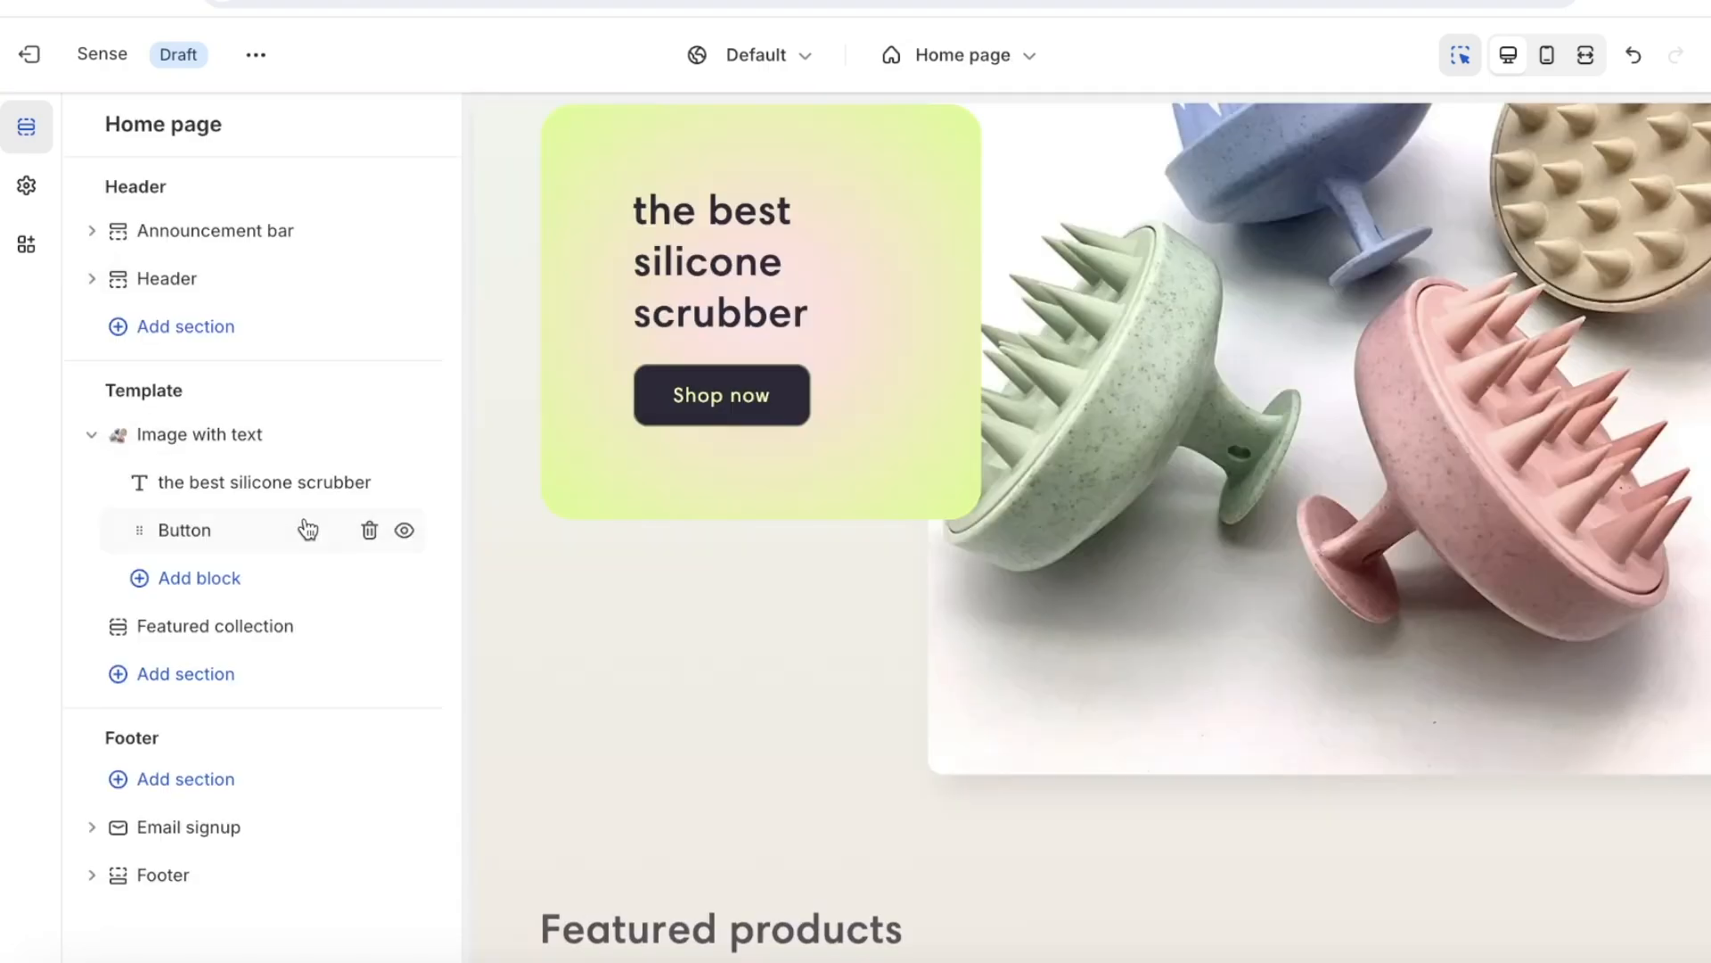
click(187, 533)
click(370, 379)
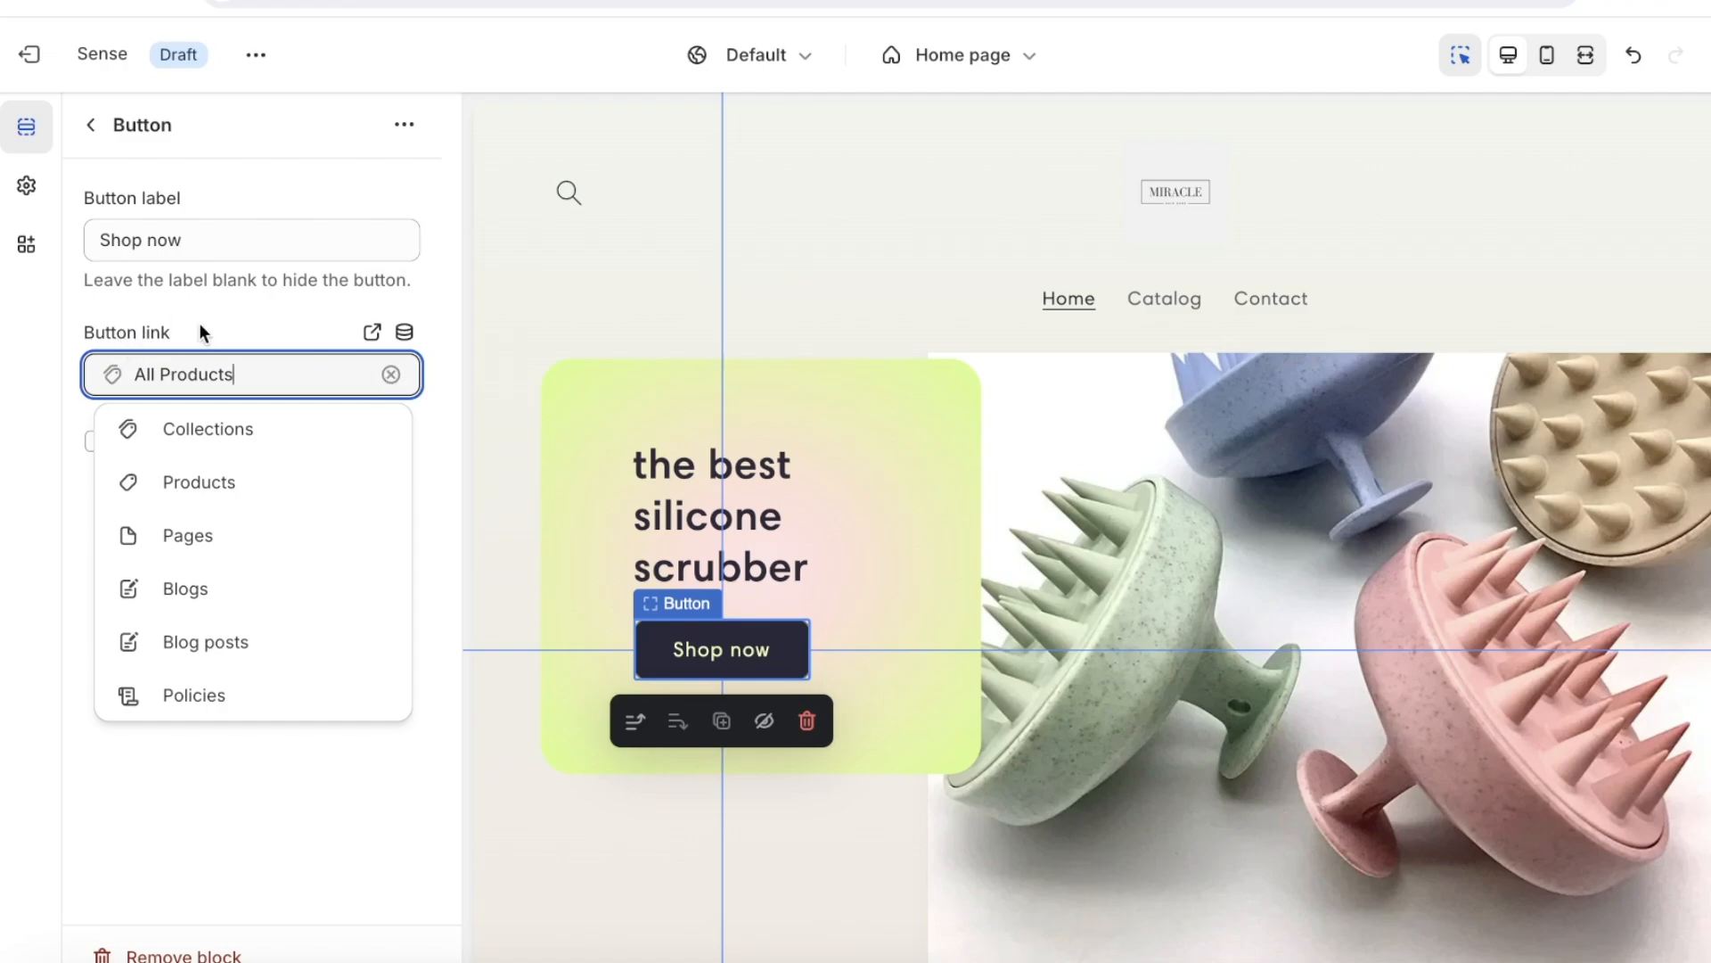
click(390, 375)
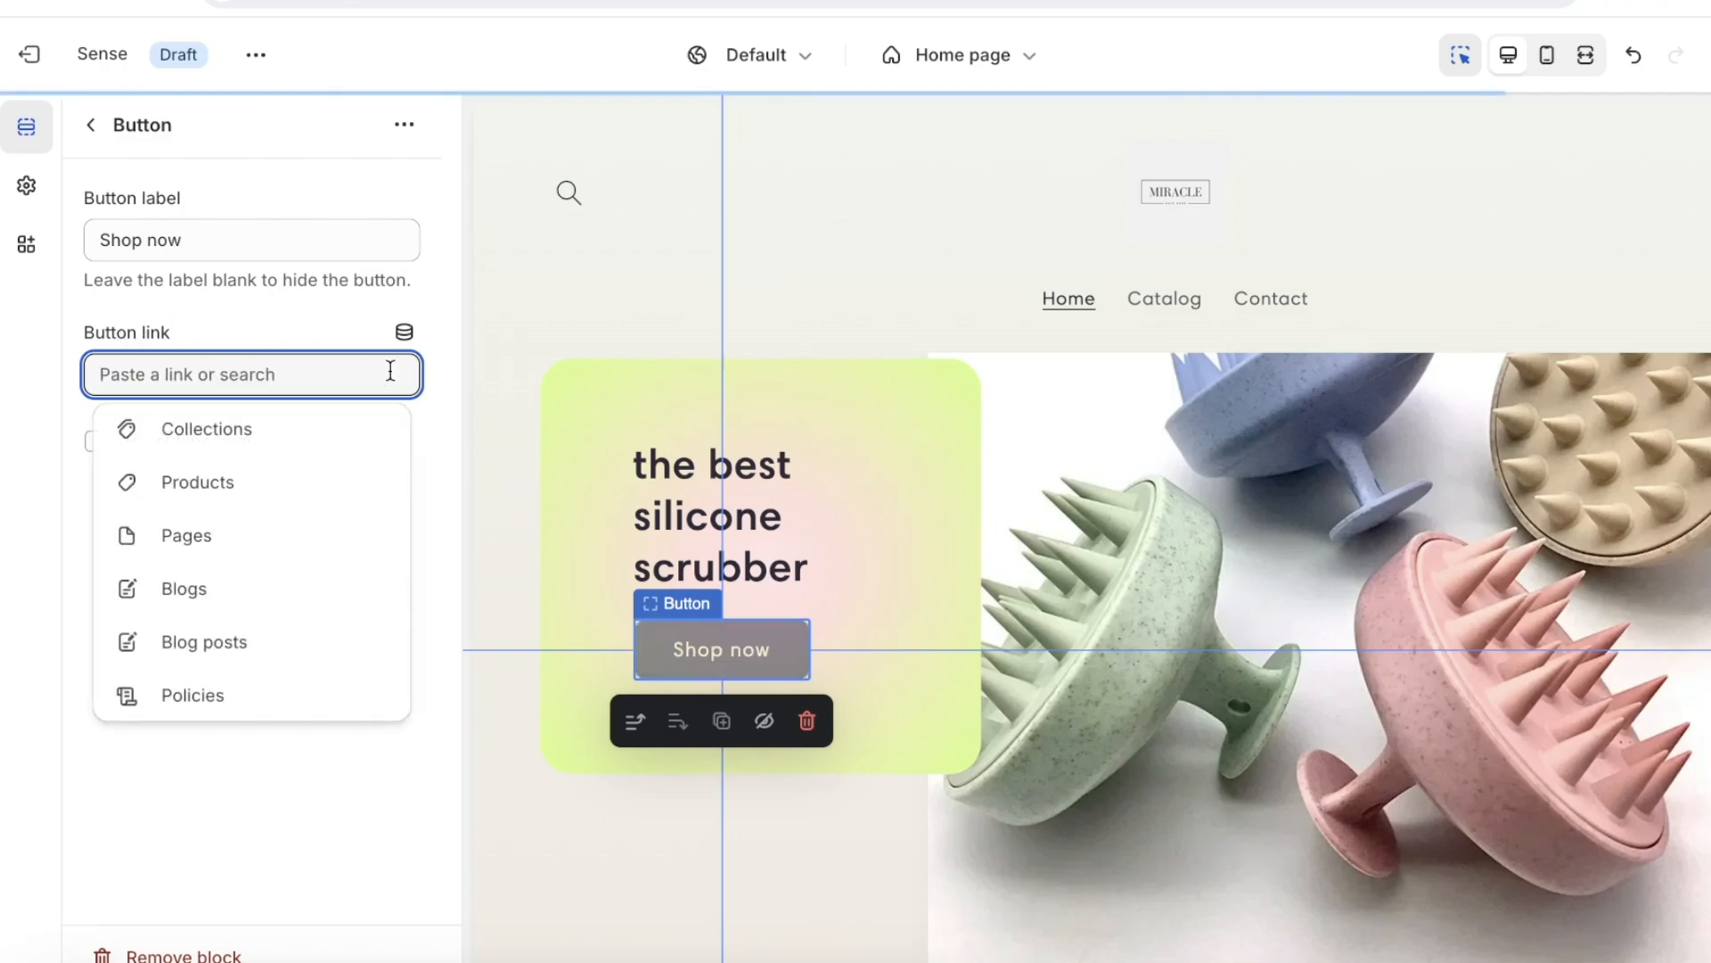
click(152, 473)
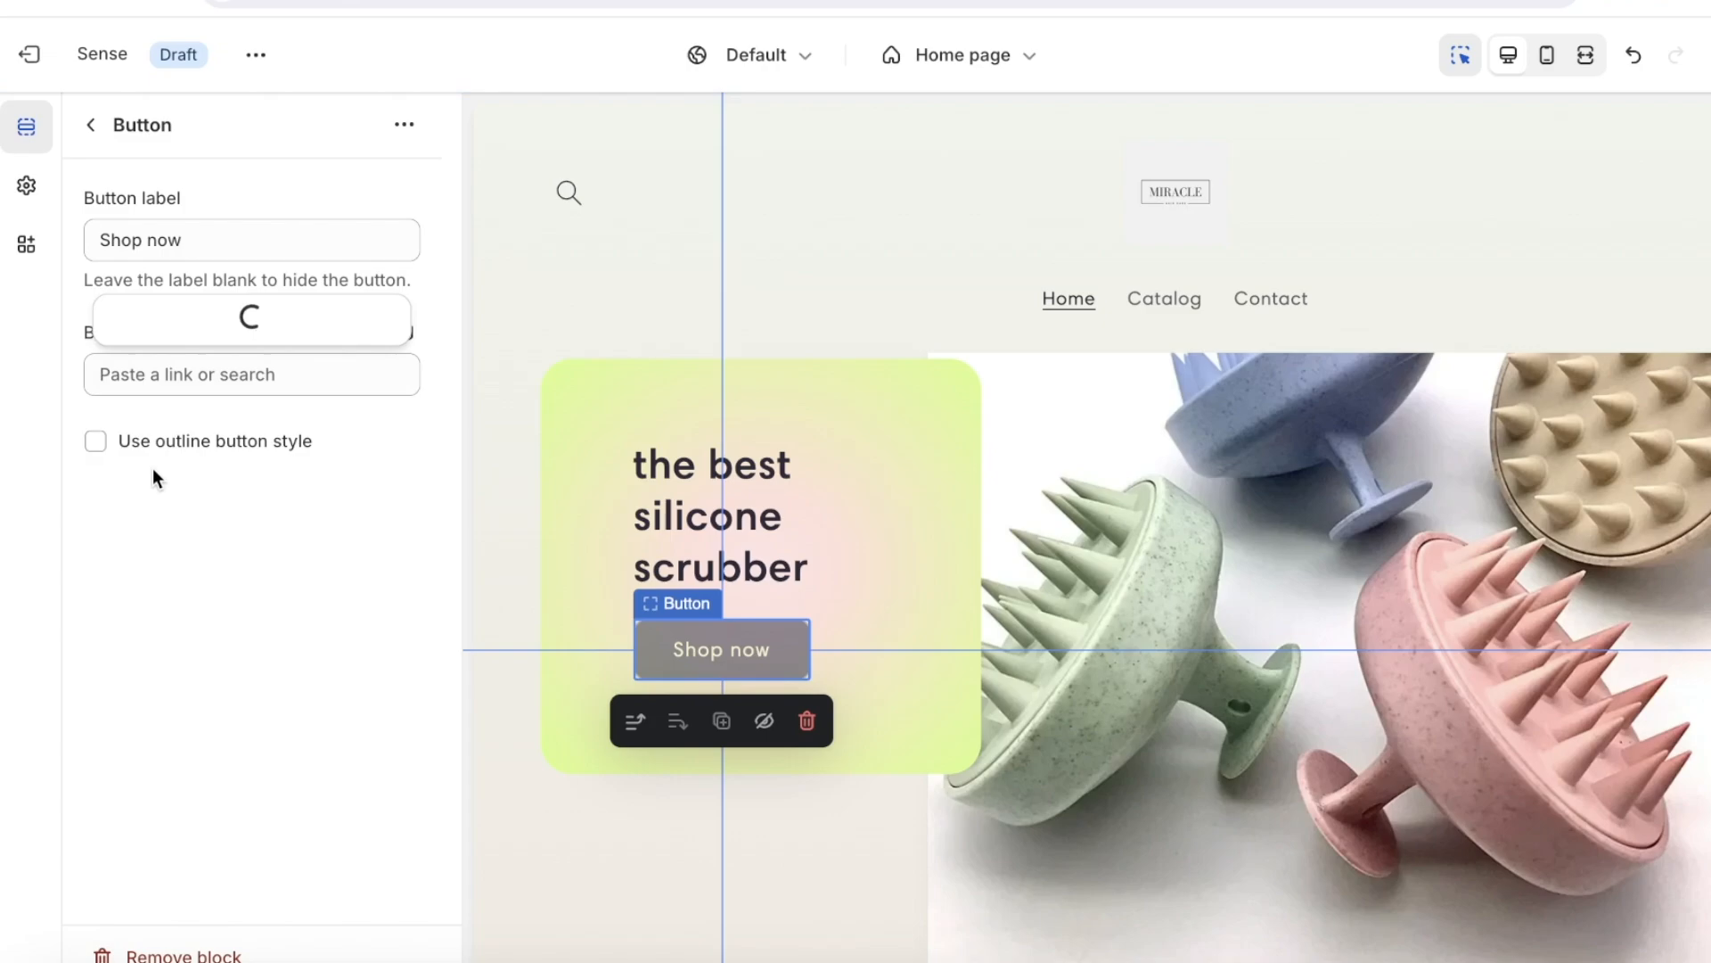
click(239, 317)
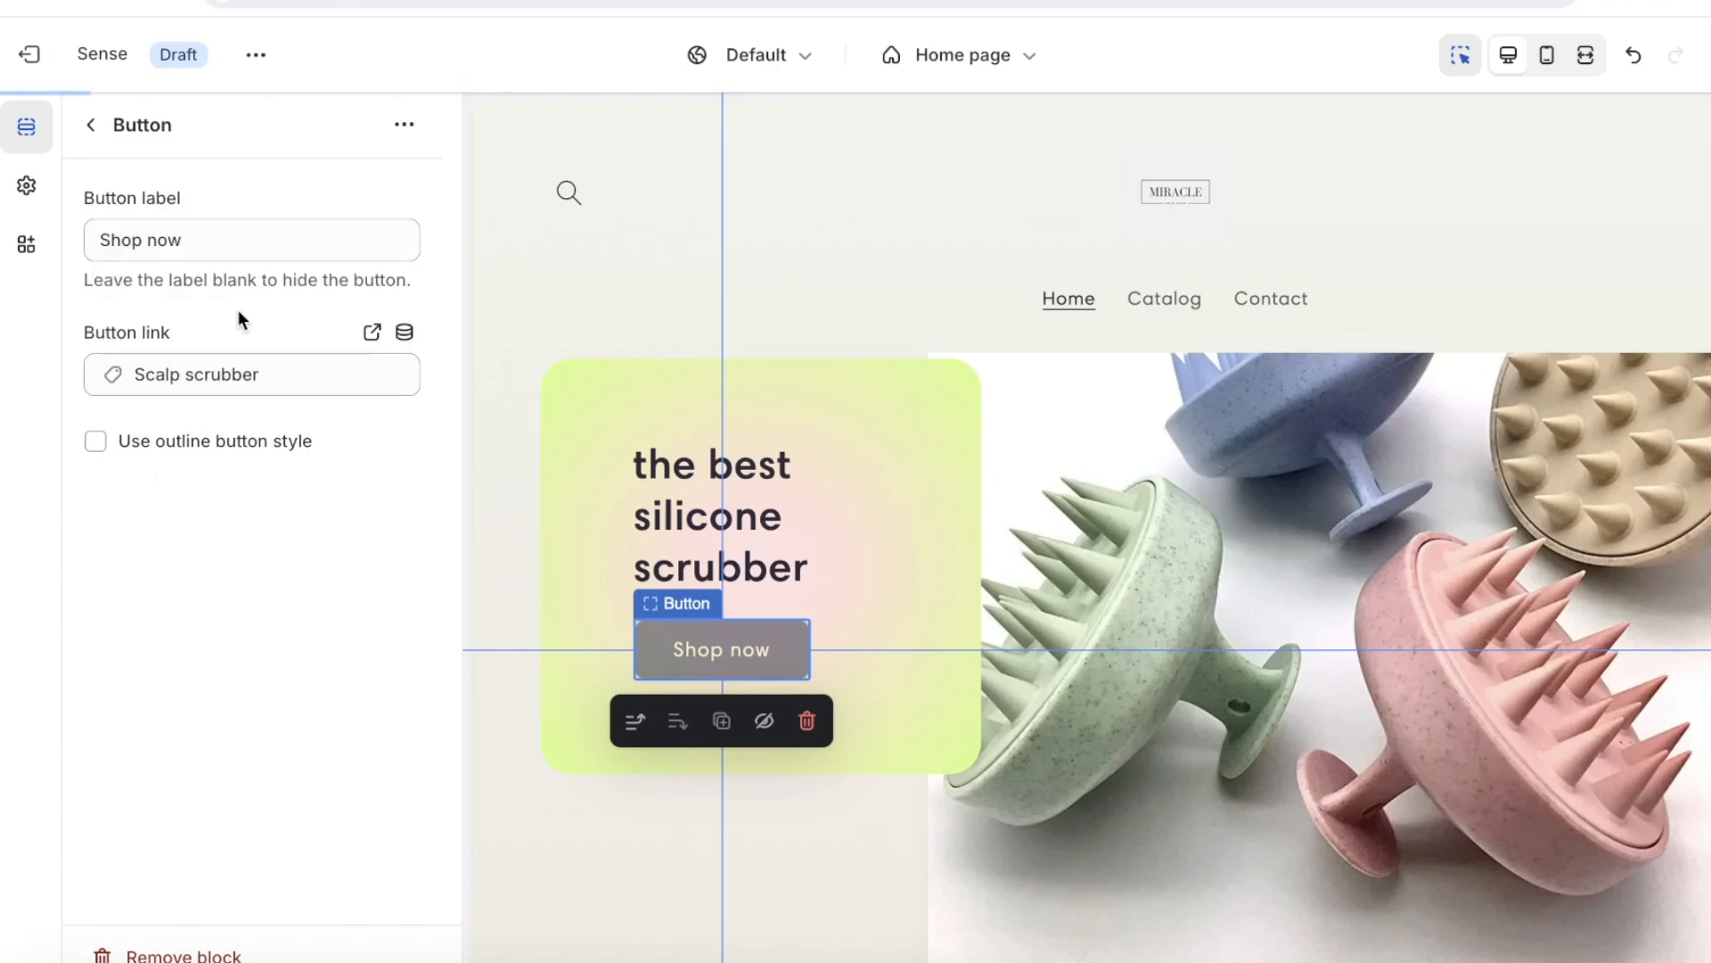
- Change the button label to "buy now" and return to the home page's section list
double_click(254, 231)
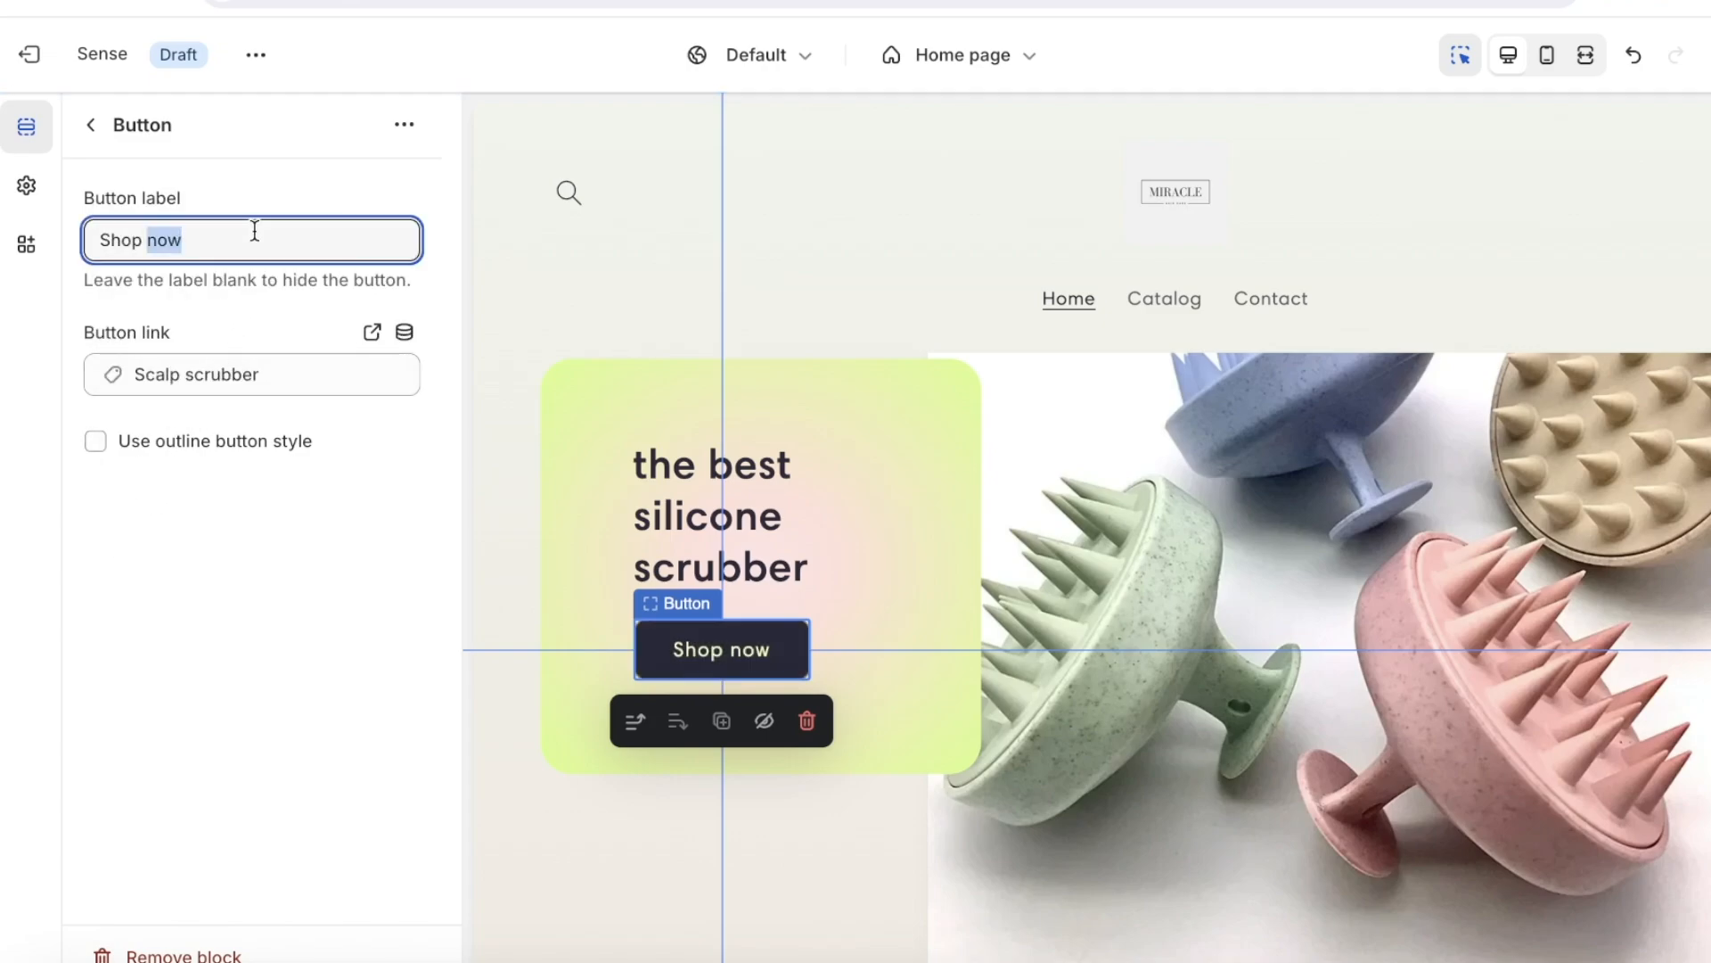
key(ctrl+a)
text(b)
key(BackSpace)
text(buy now)
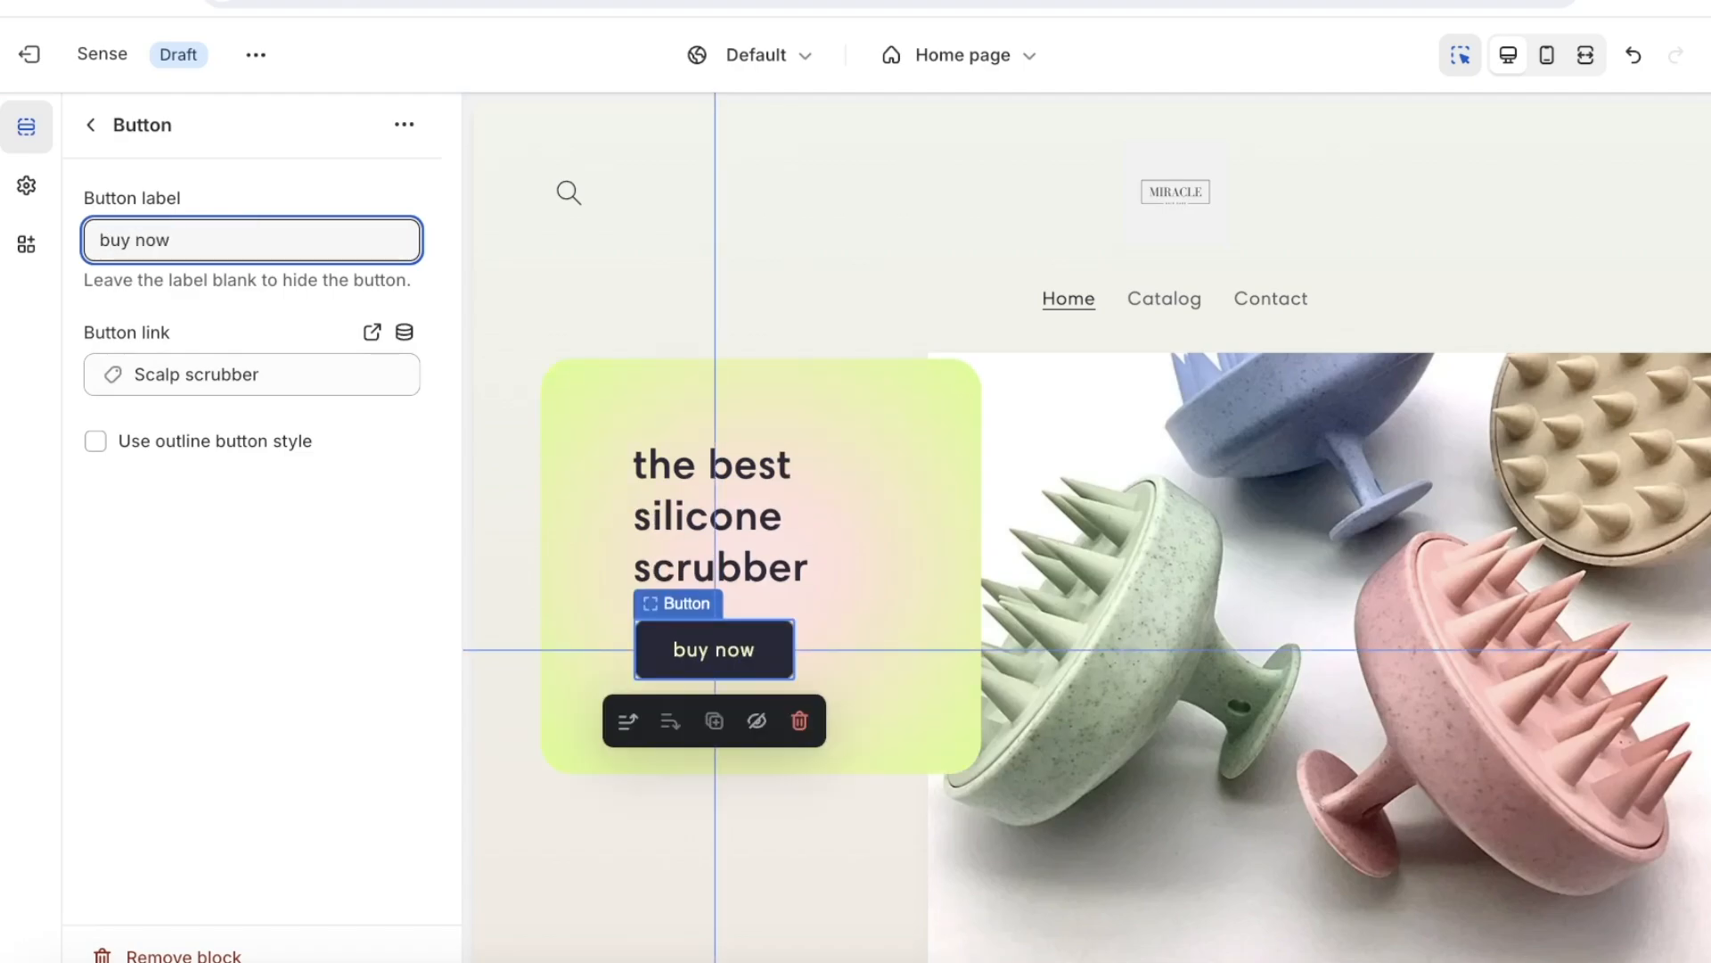
click(82, 127)
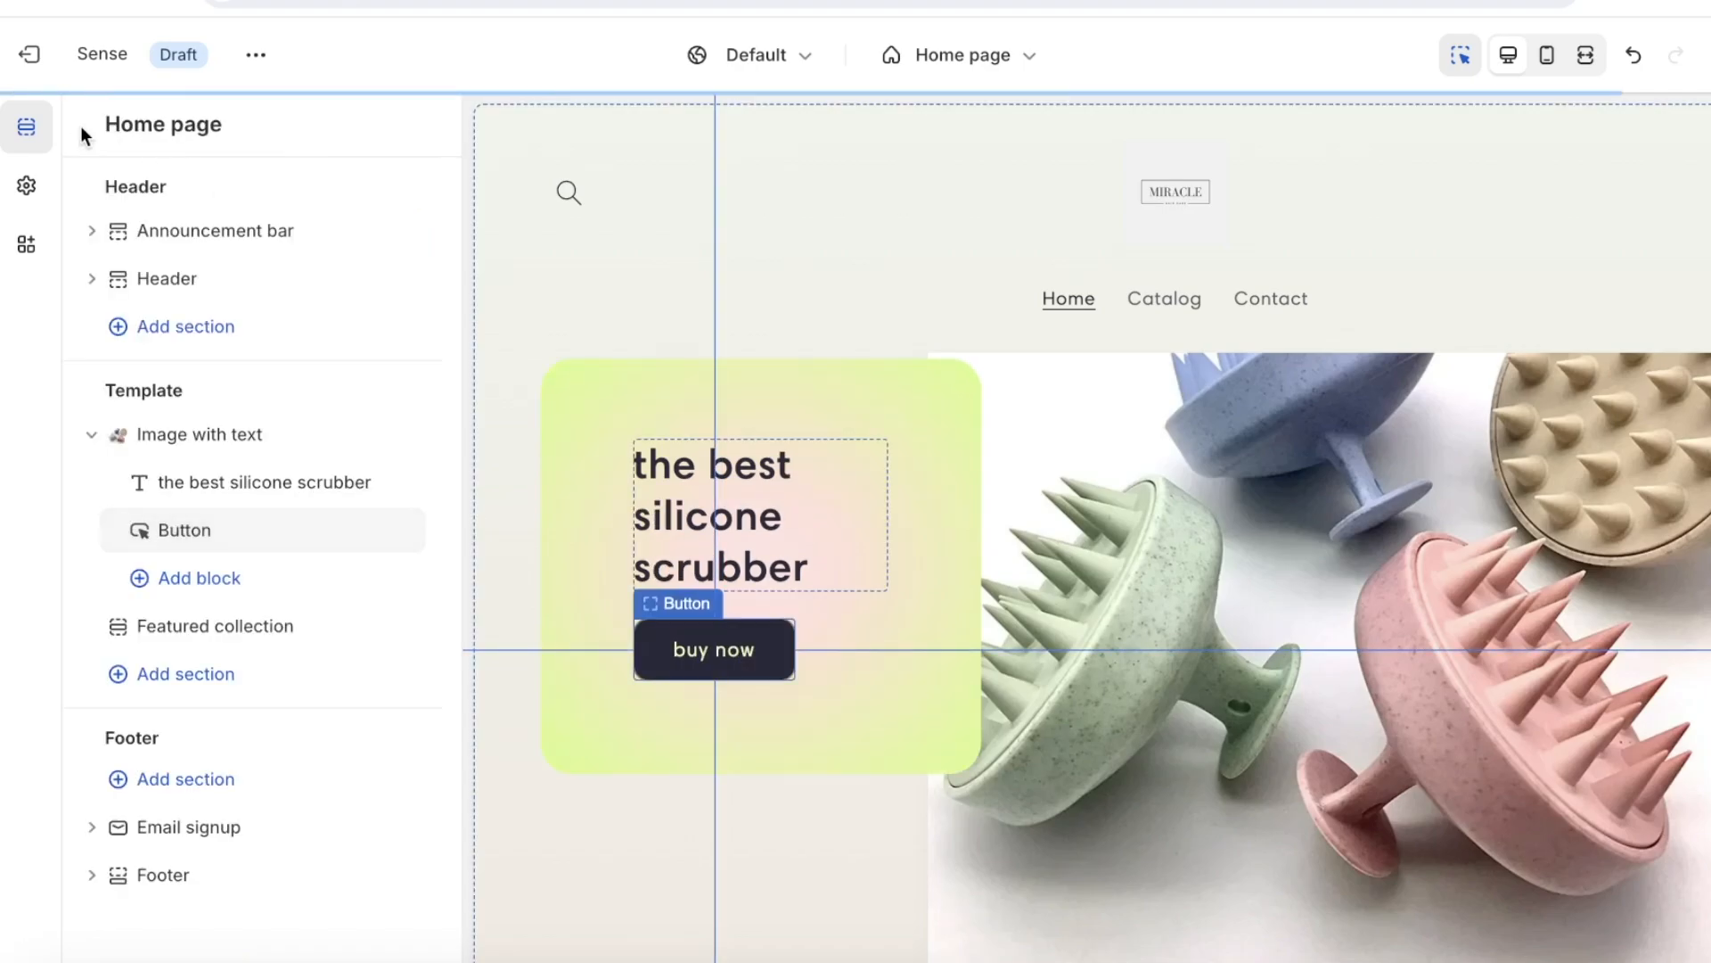
- Review the home page preview, open the Image with text section, and examine its settings down to the color schemes
scroll(950, 472, up, 4)
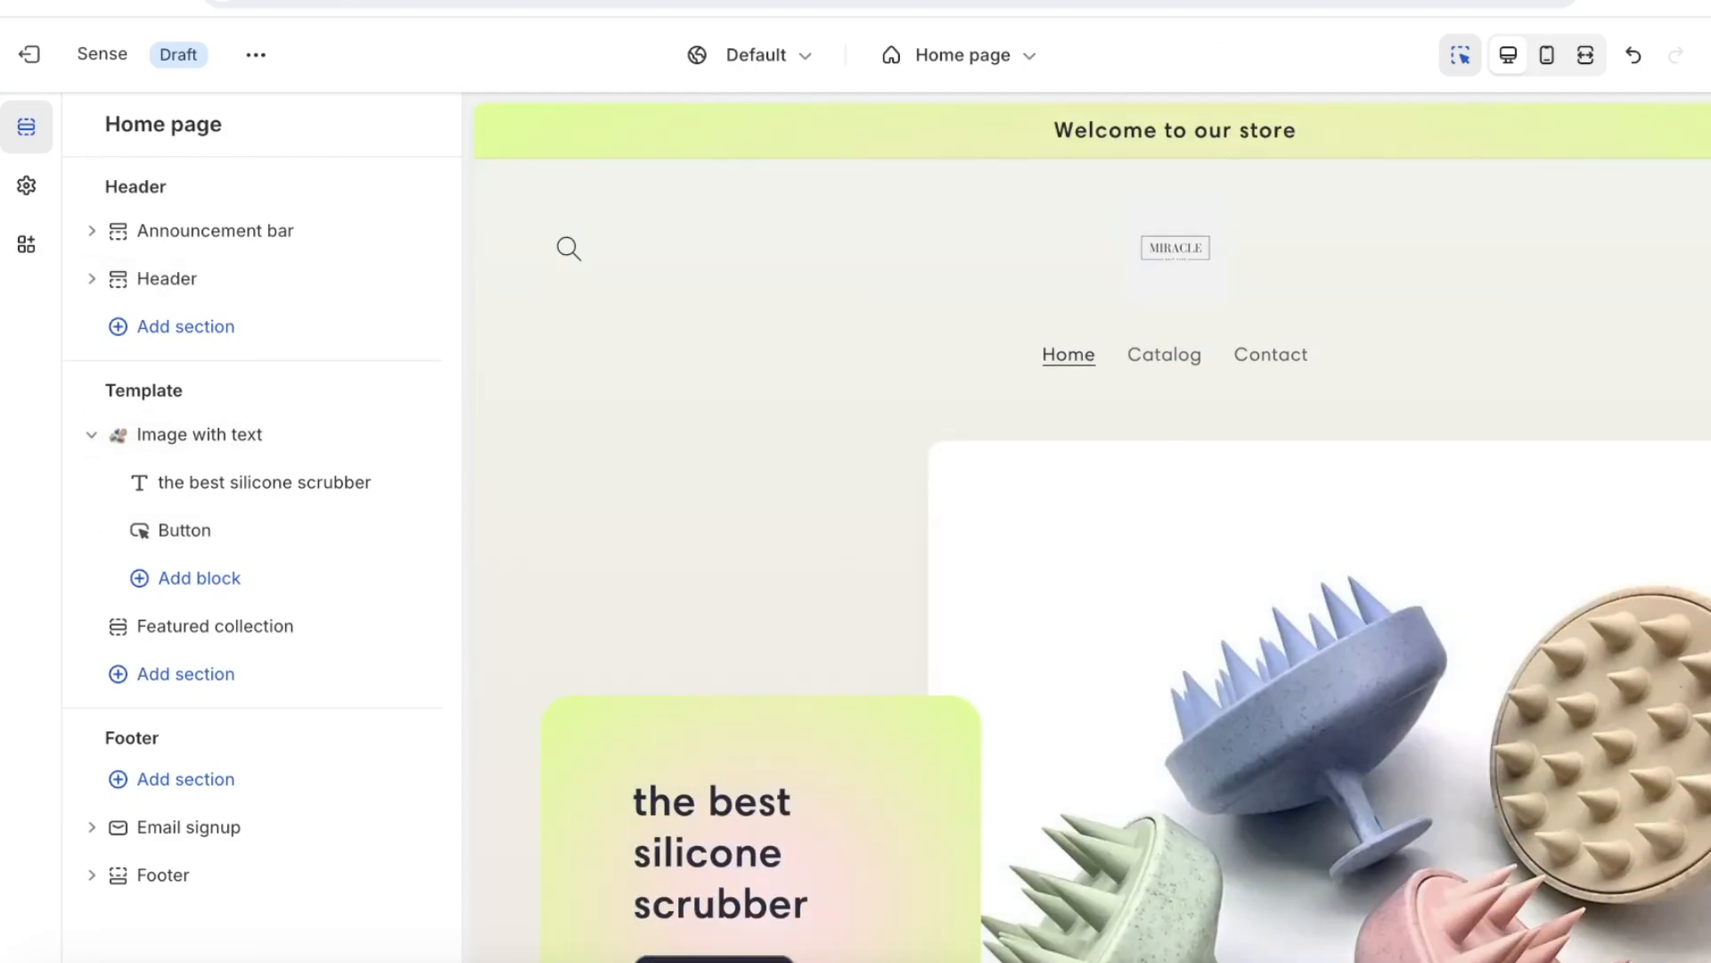
scroll(951, 472, down, 3)
scroll(1087, 527, down, 1)
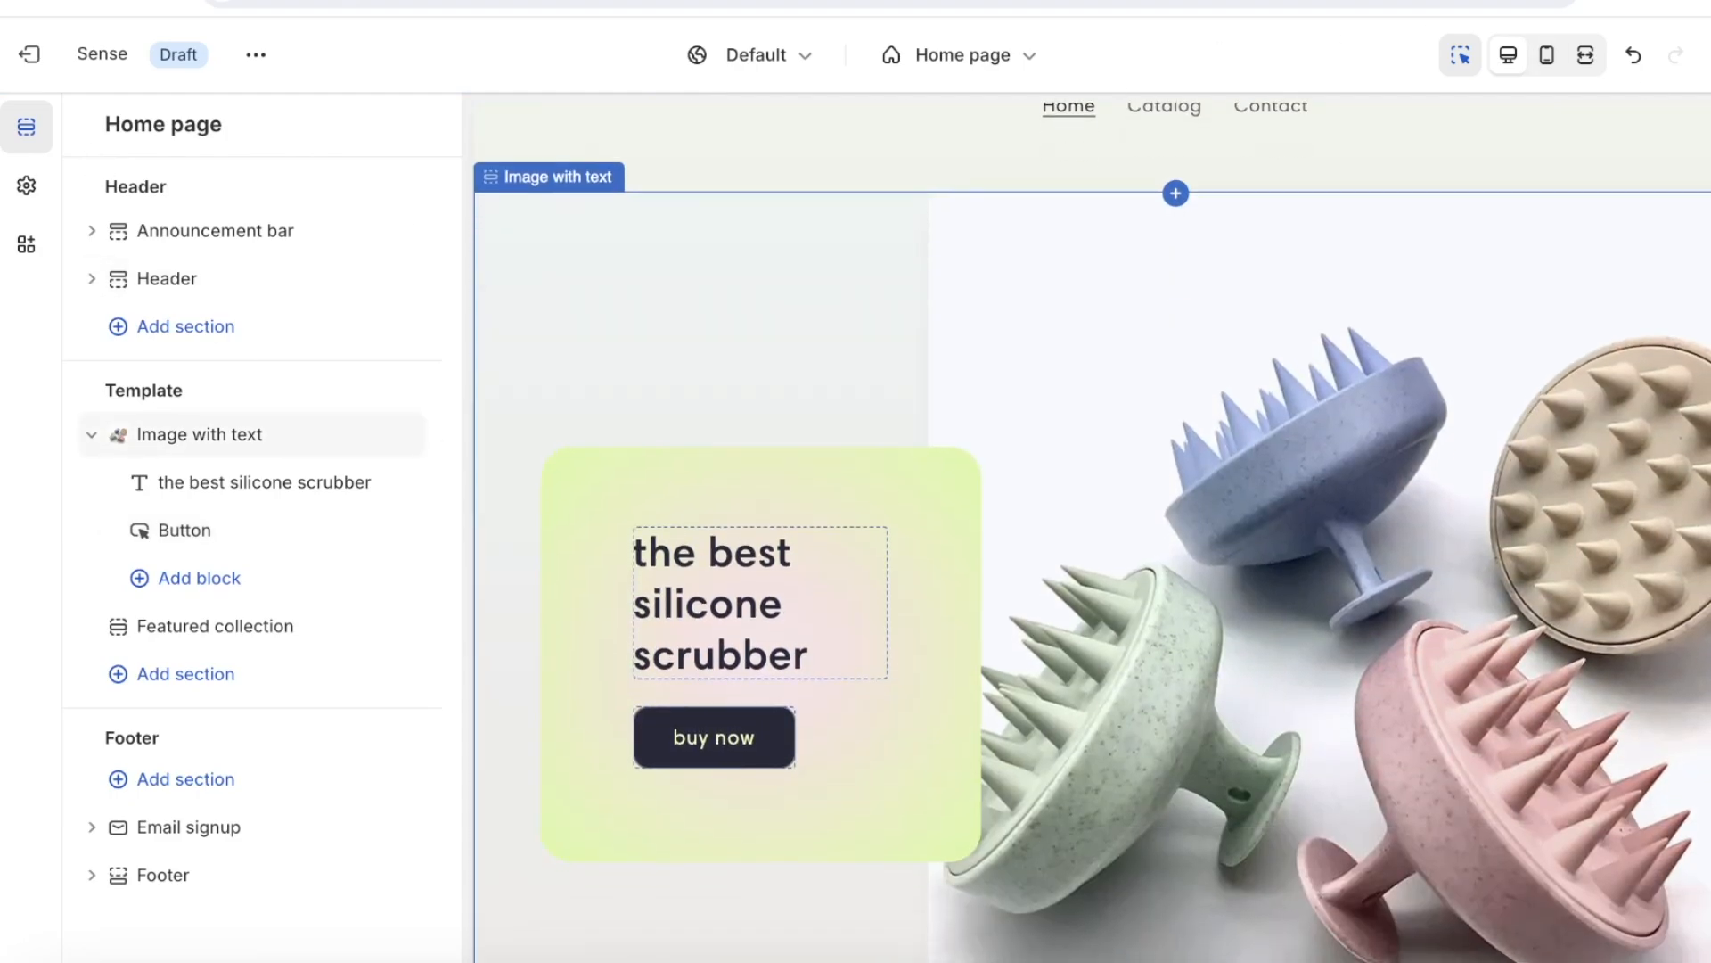
click(913, 521)
scroll(1055, 471, up, 4)
scroll(798, 517, down, 4)
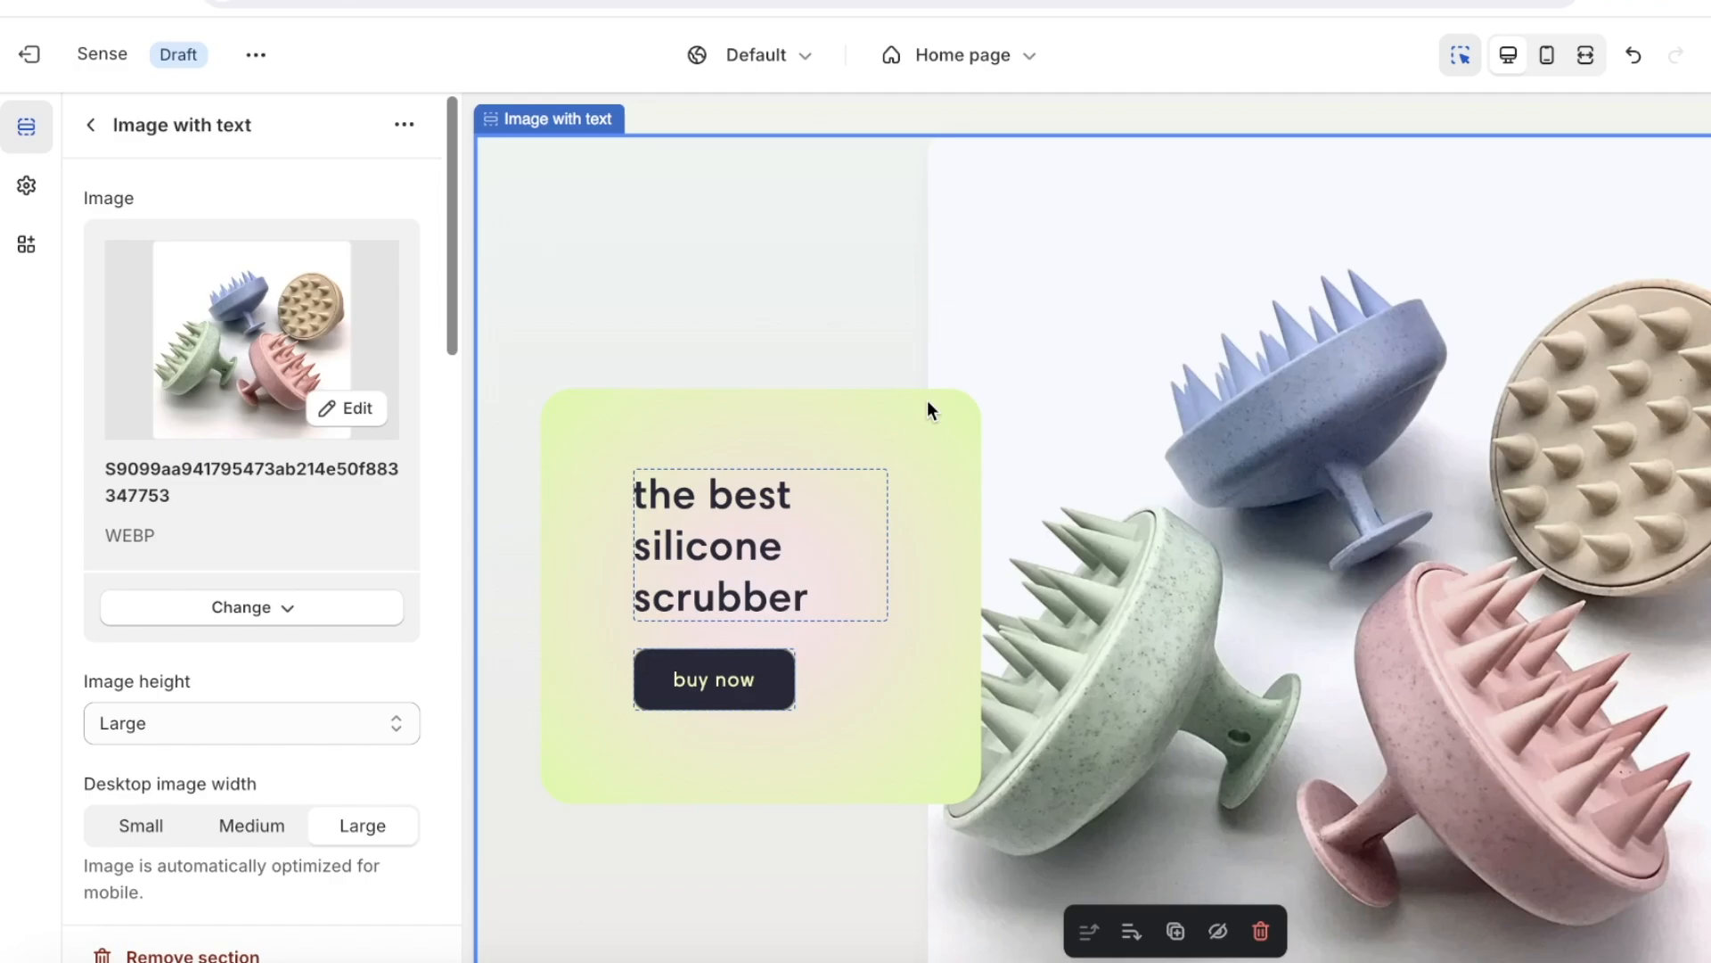
scroll(336, 406, down, 10)
scroll(335, 404, down, 5)
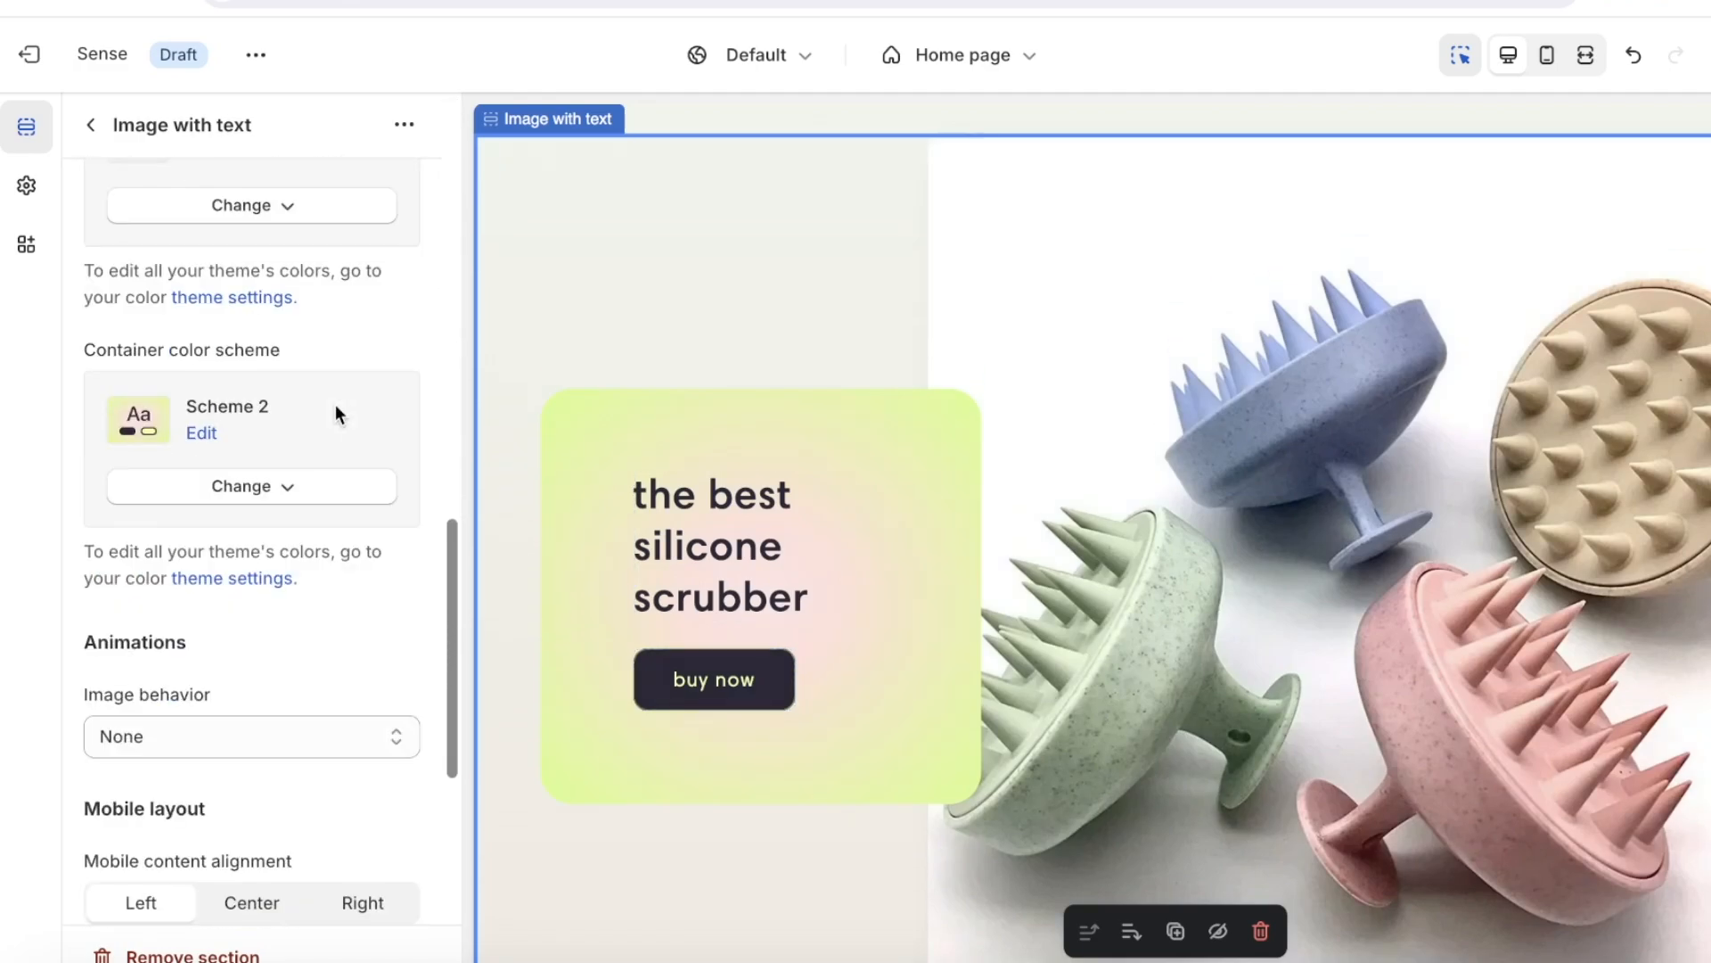
scroll(108, 301, up, 3)
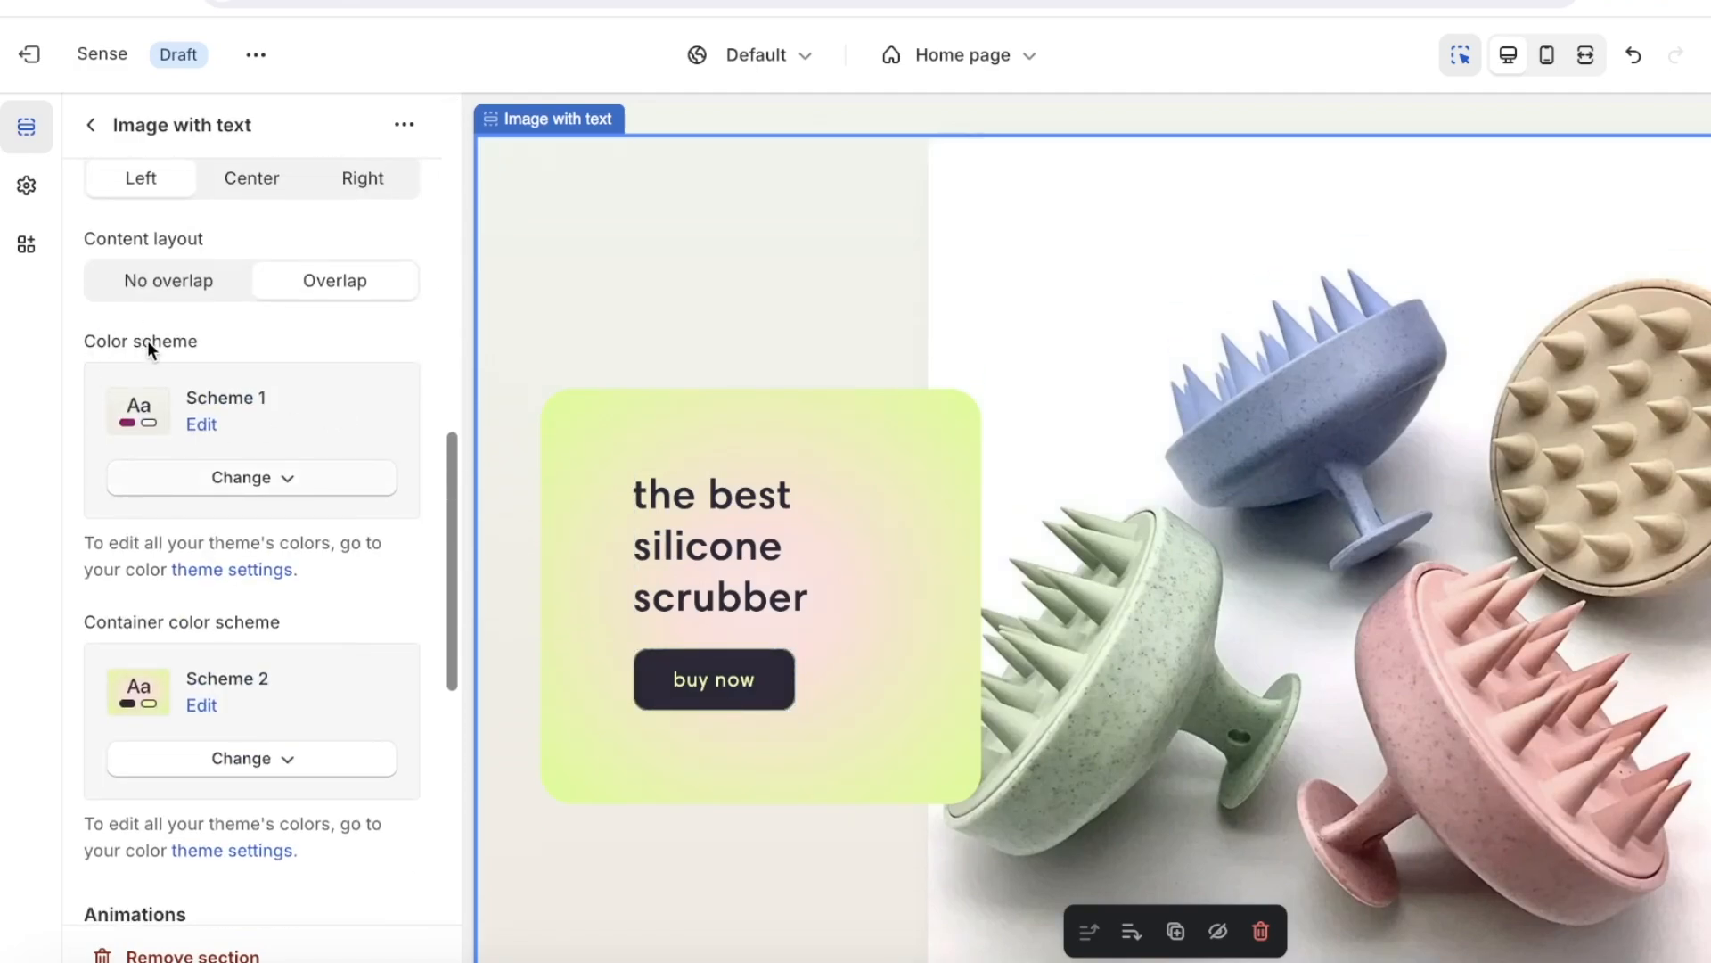
scroll(141, 366, down, 1)
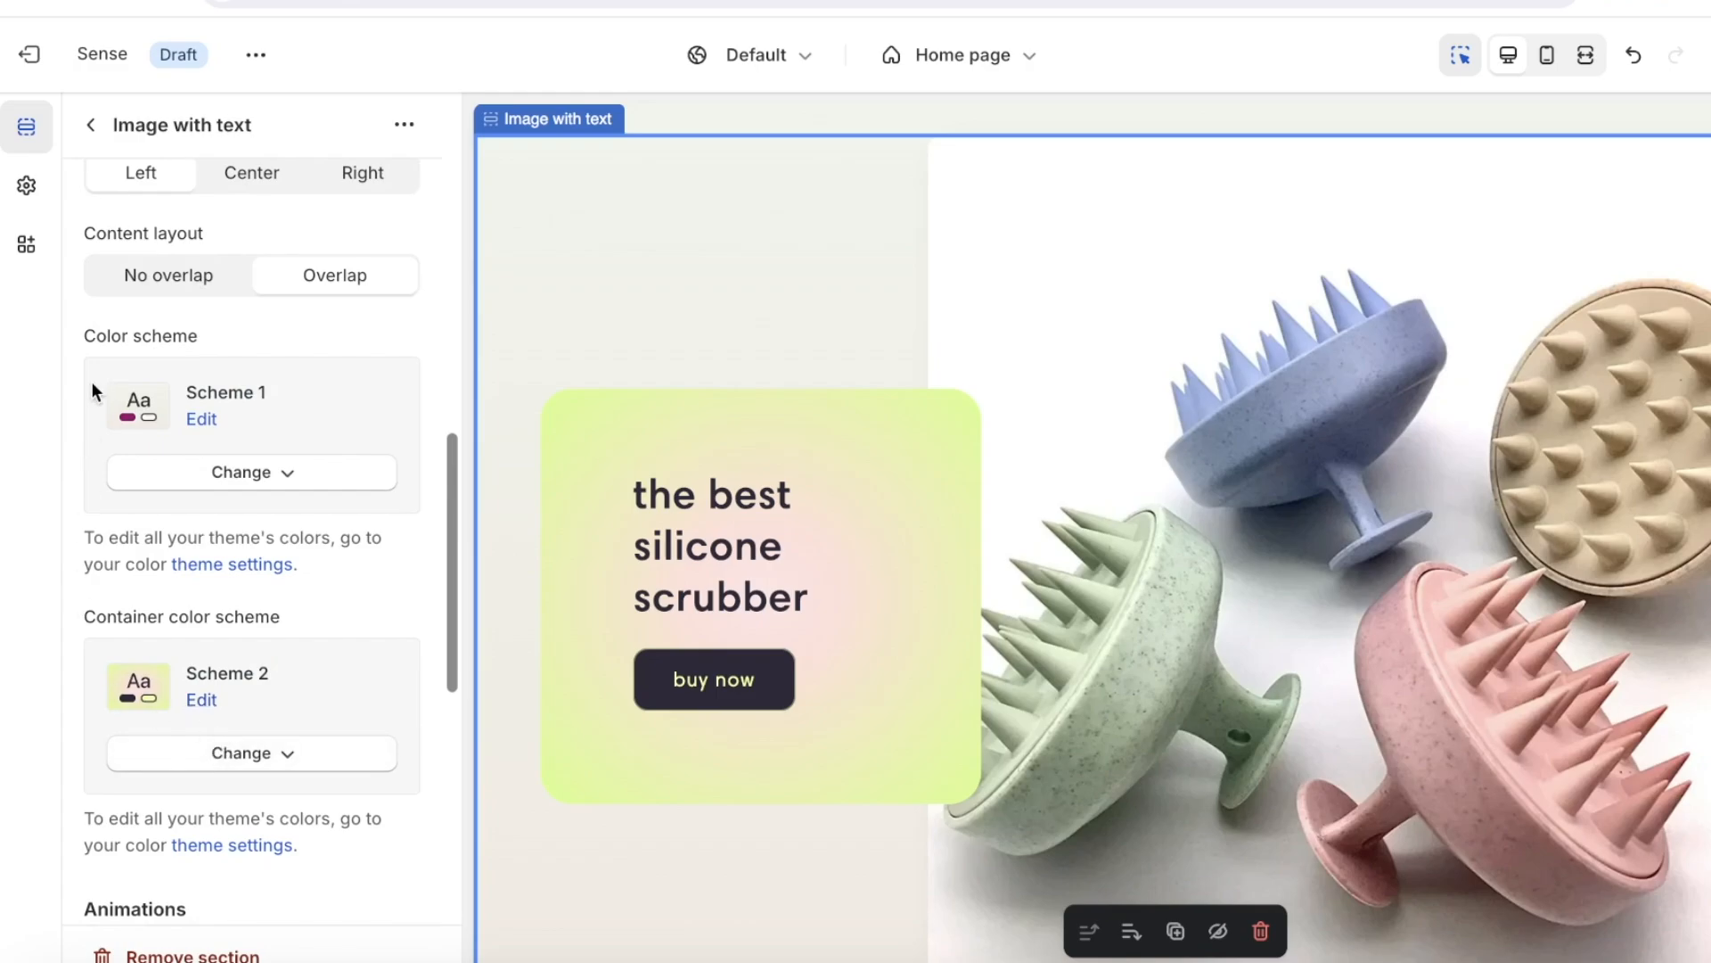
- Try Schemes 3, 4 and 5 as the Image with text section's color scheme and set it back to Scheme 1
click(164, 484)
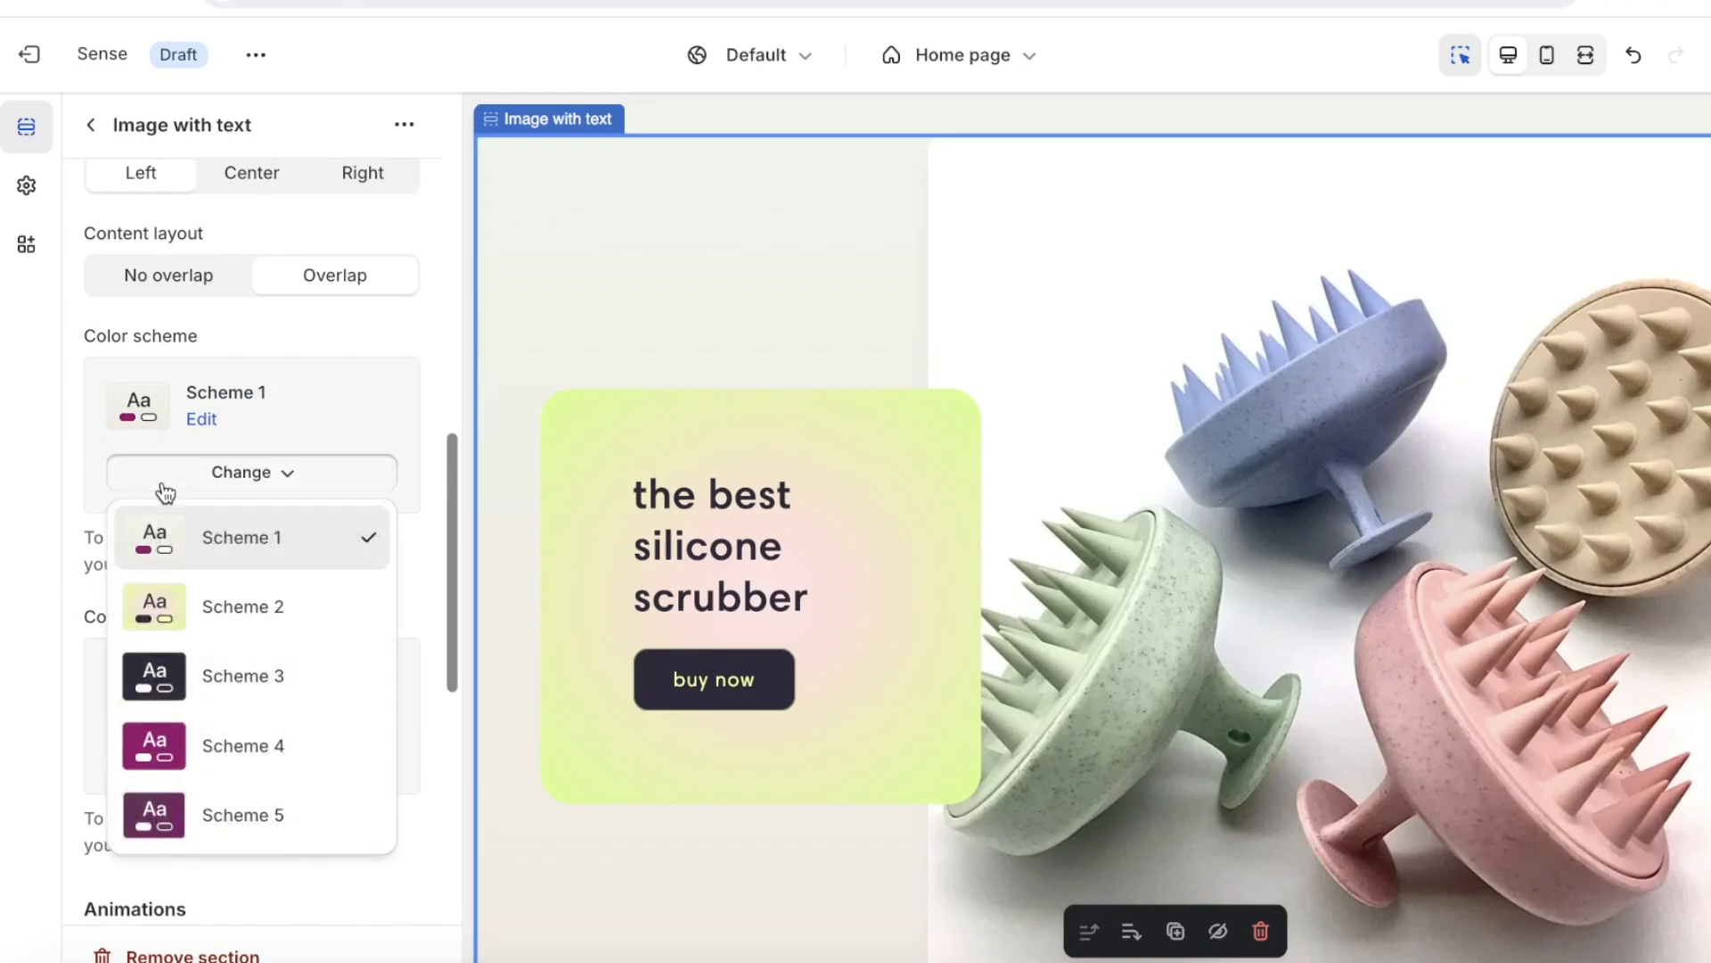
click(198, 695)
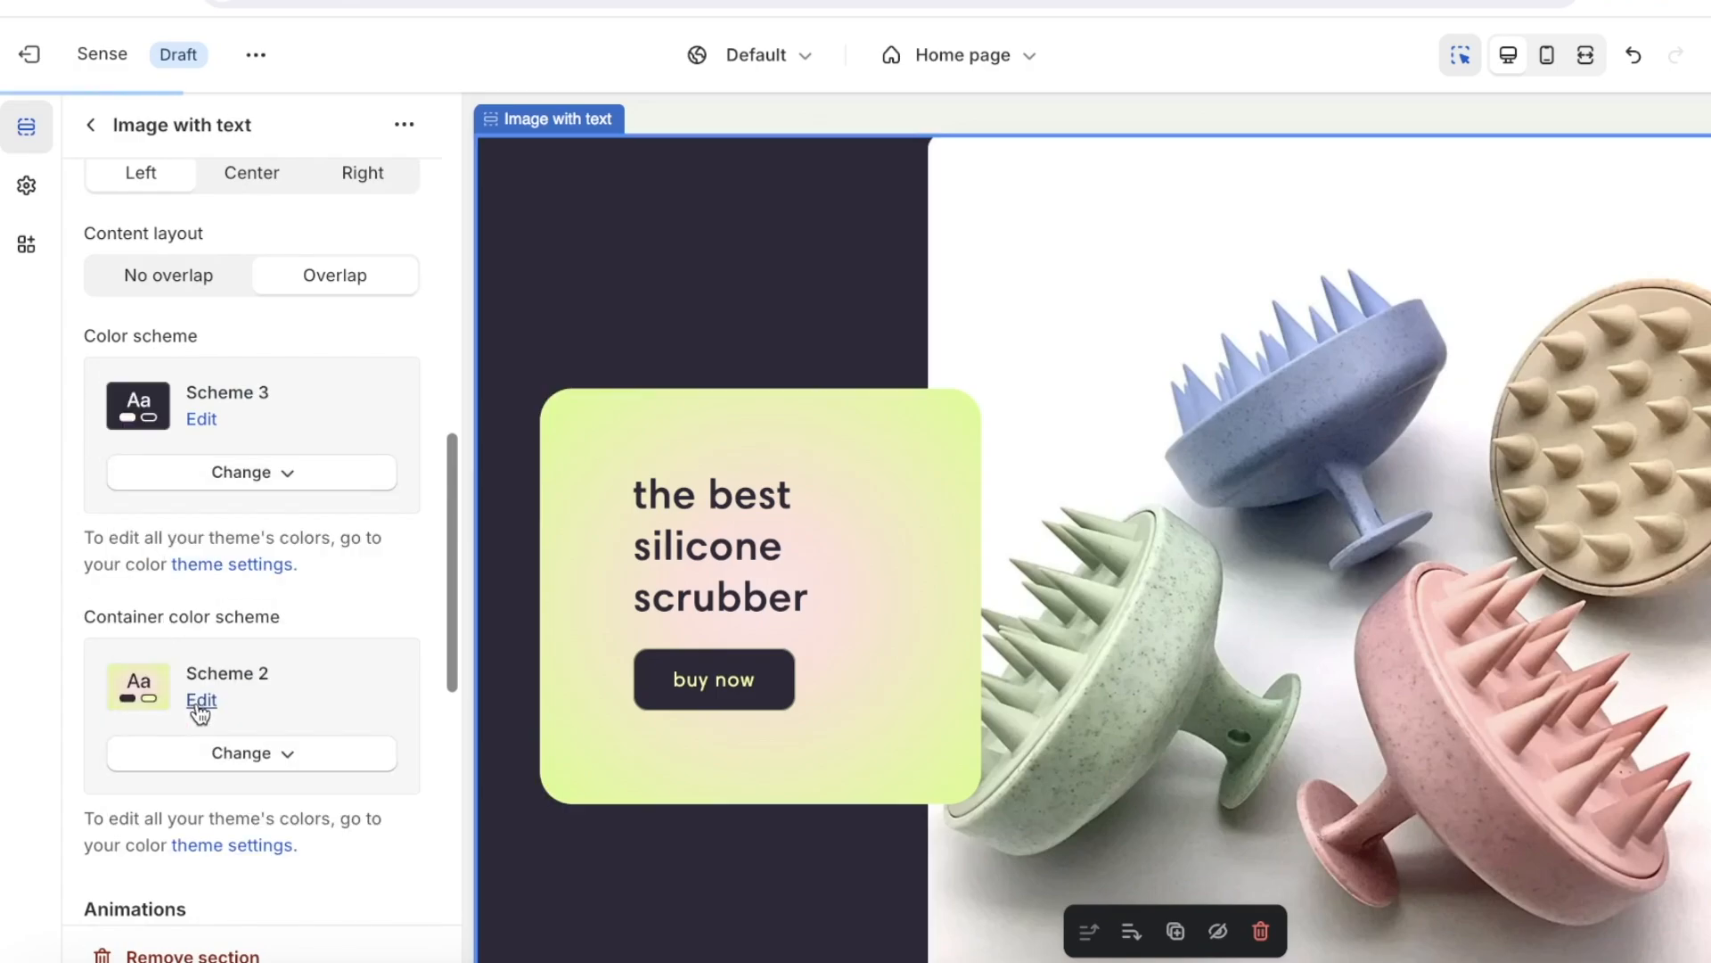
click(217, 477)
click(214, 746)
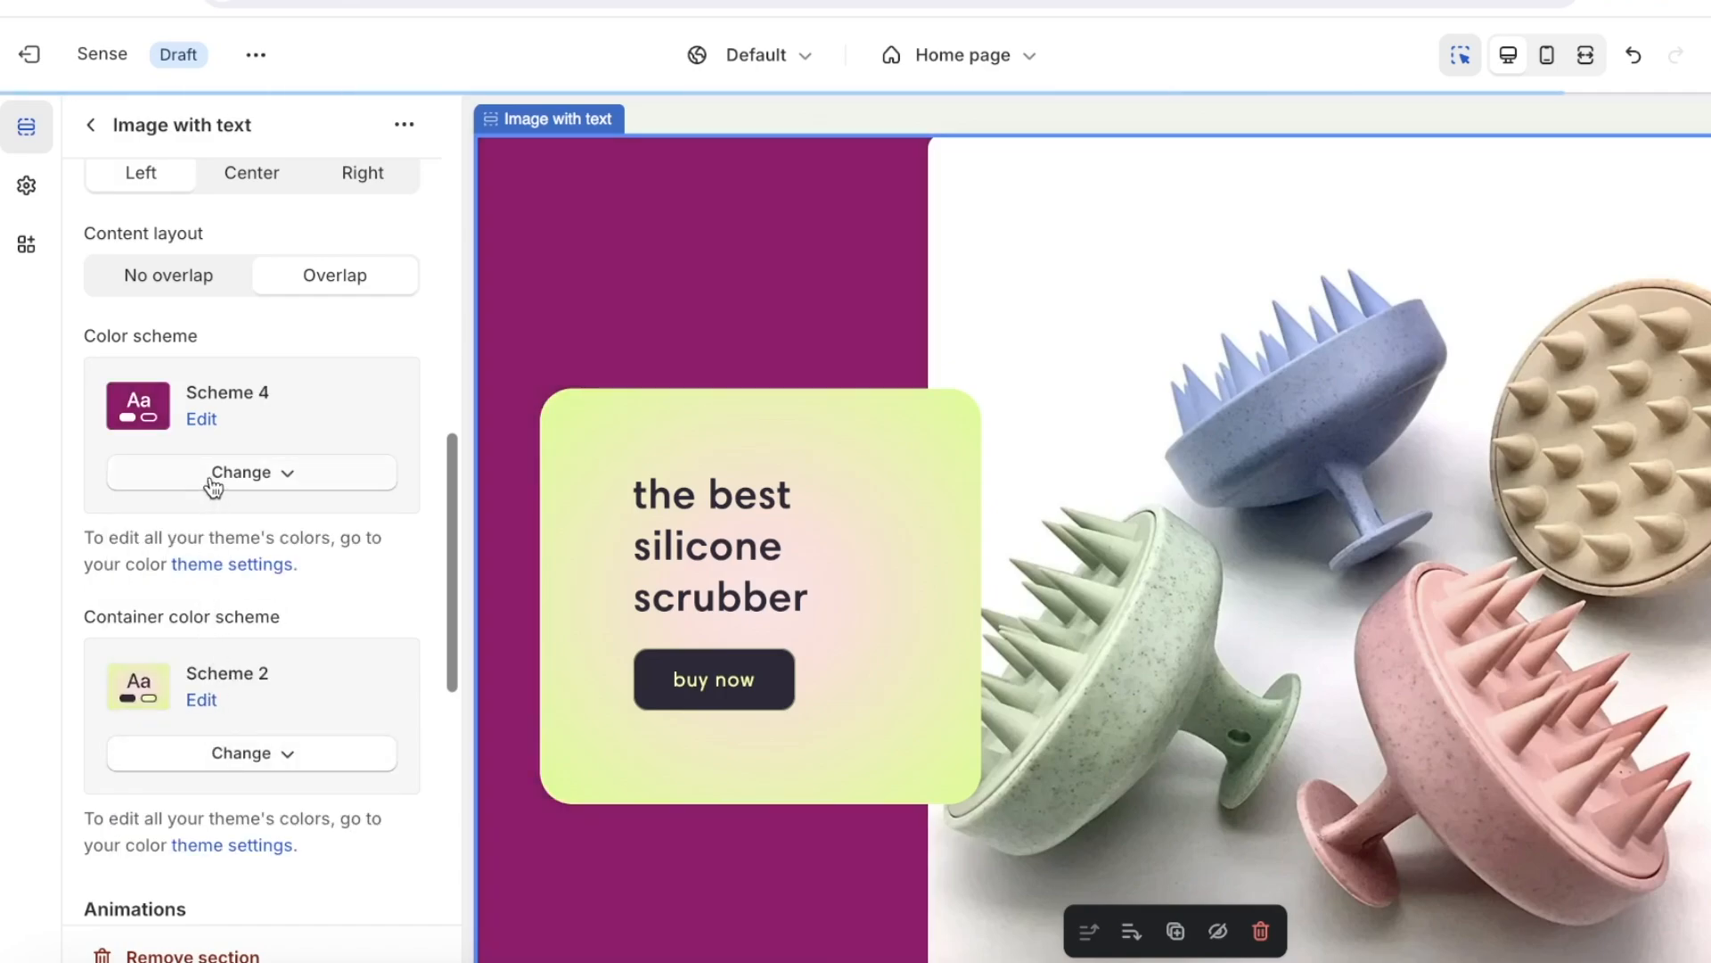
click(217, 480)
click(214, 814)
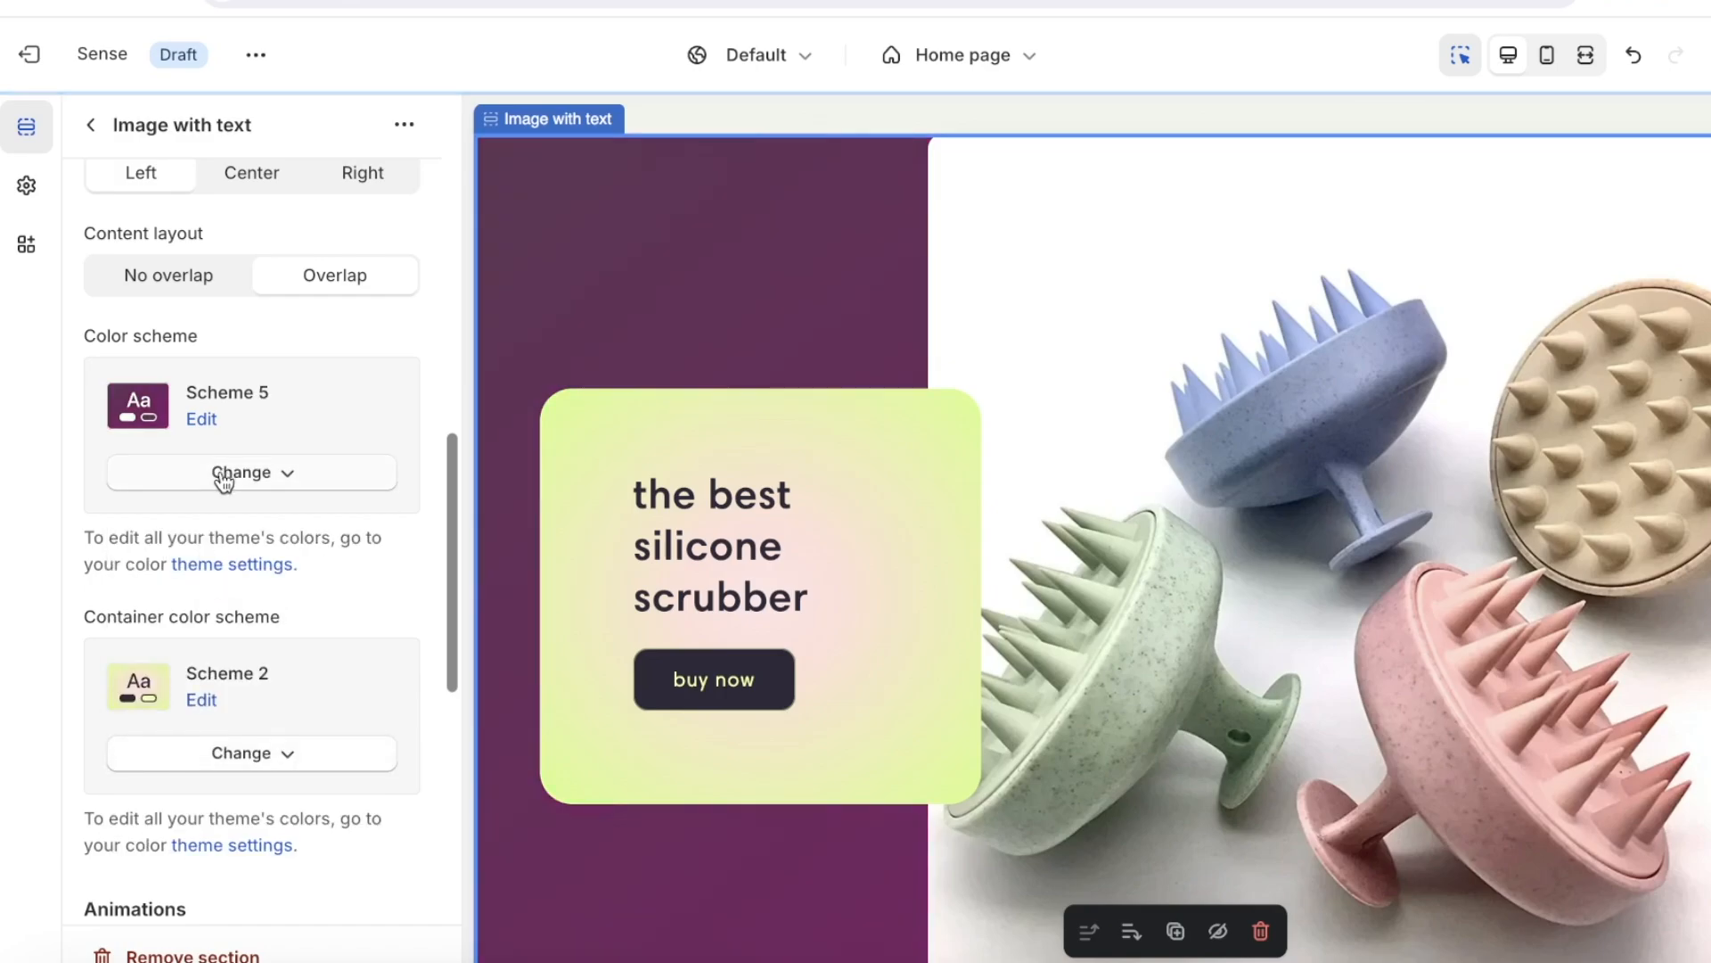
click(223, 480)
click(209, 520)
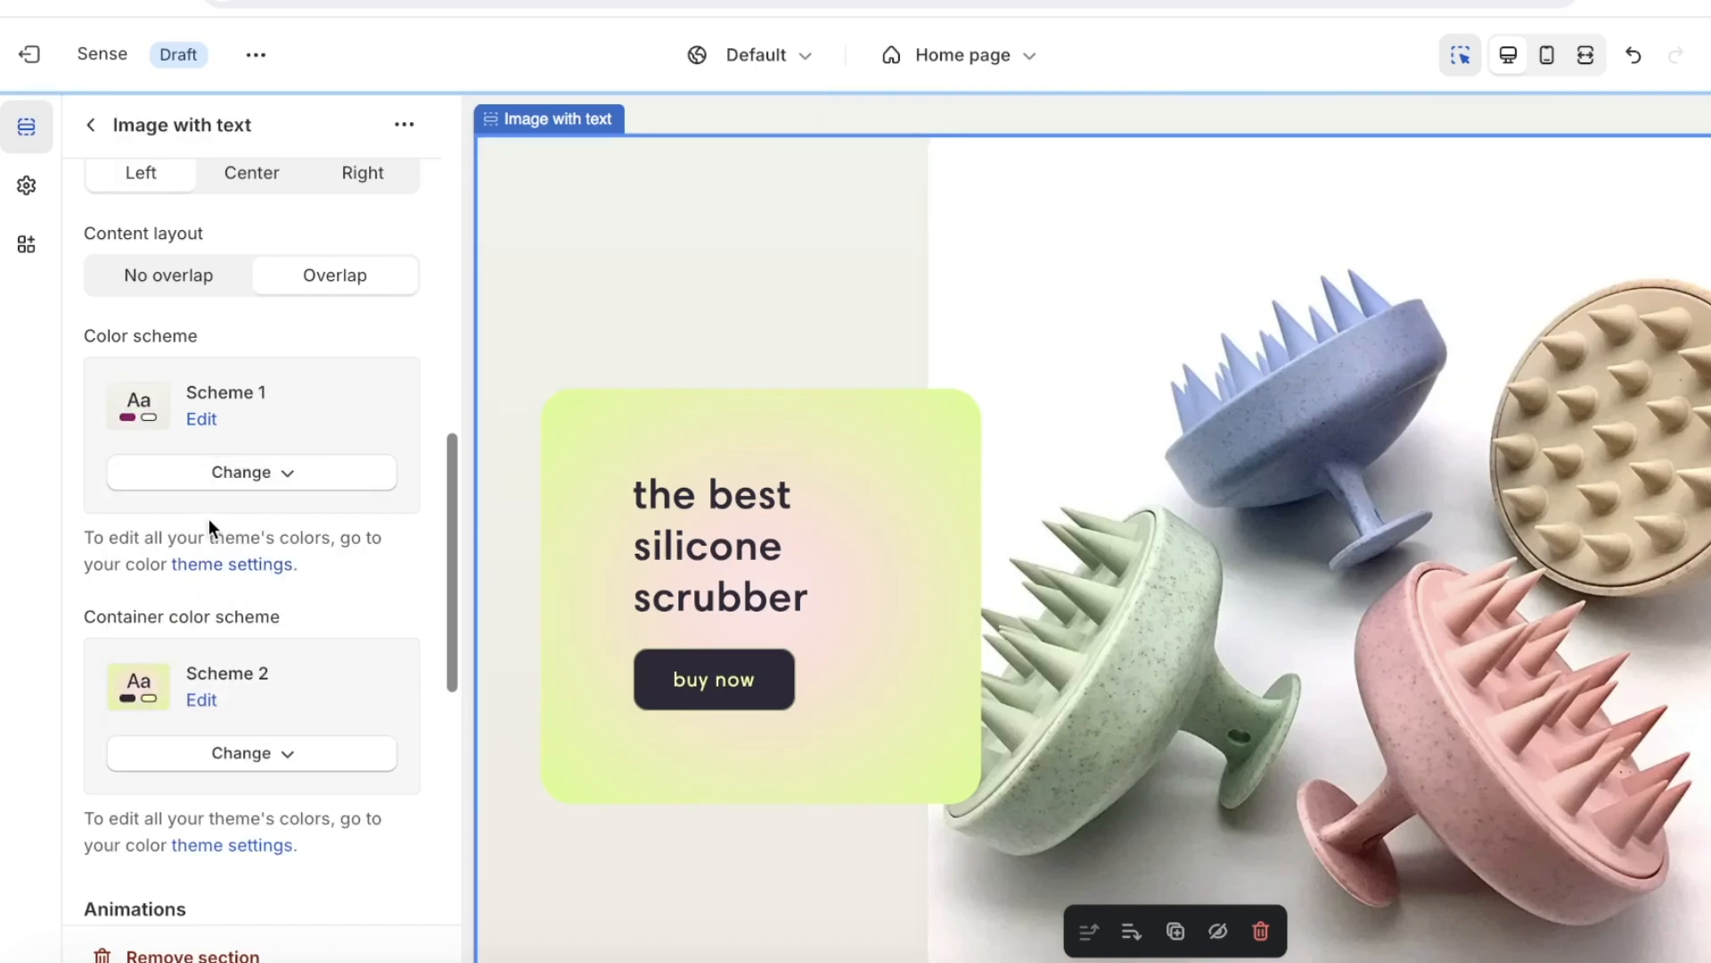
- Try Schemes 4 and 3 as the container color scheme and set it back to Scheme 2
click(272, 754)
click(249, 613)
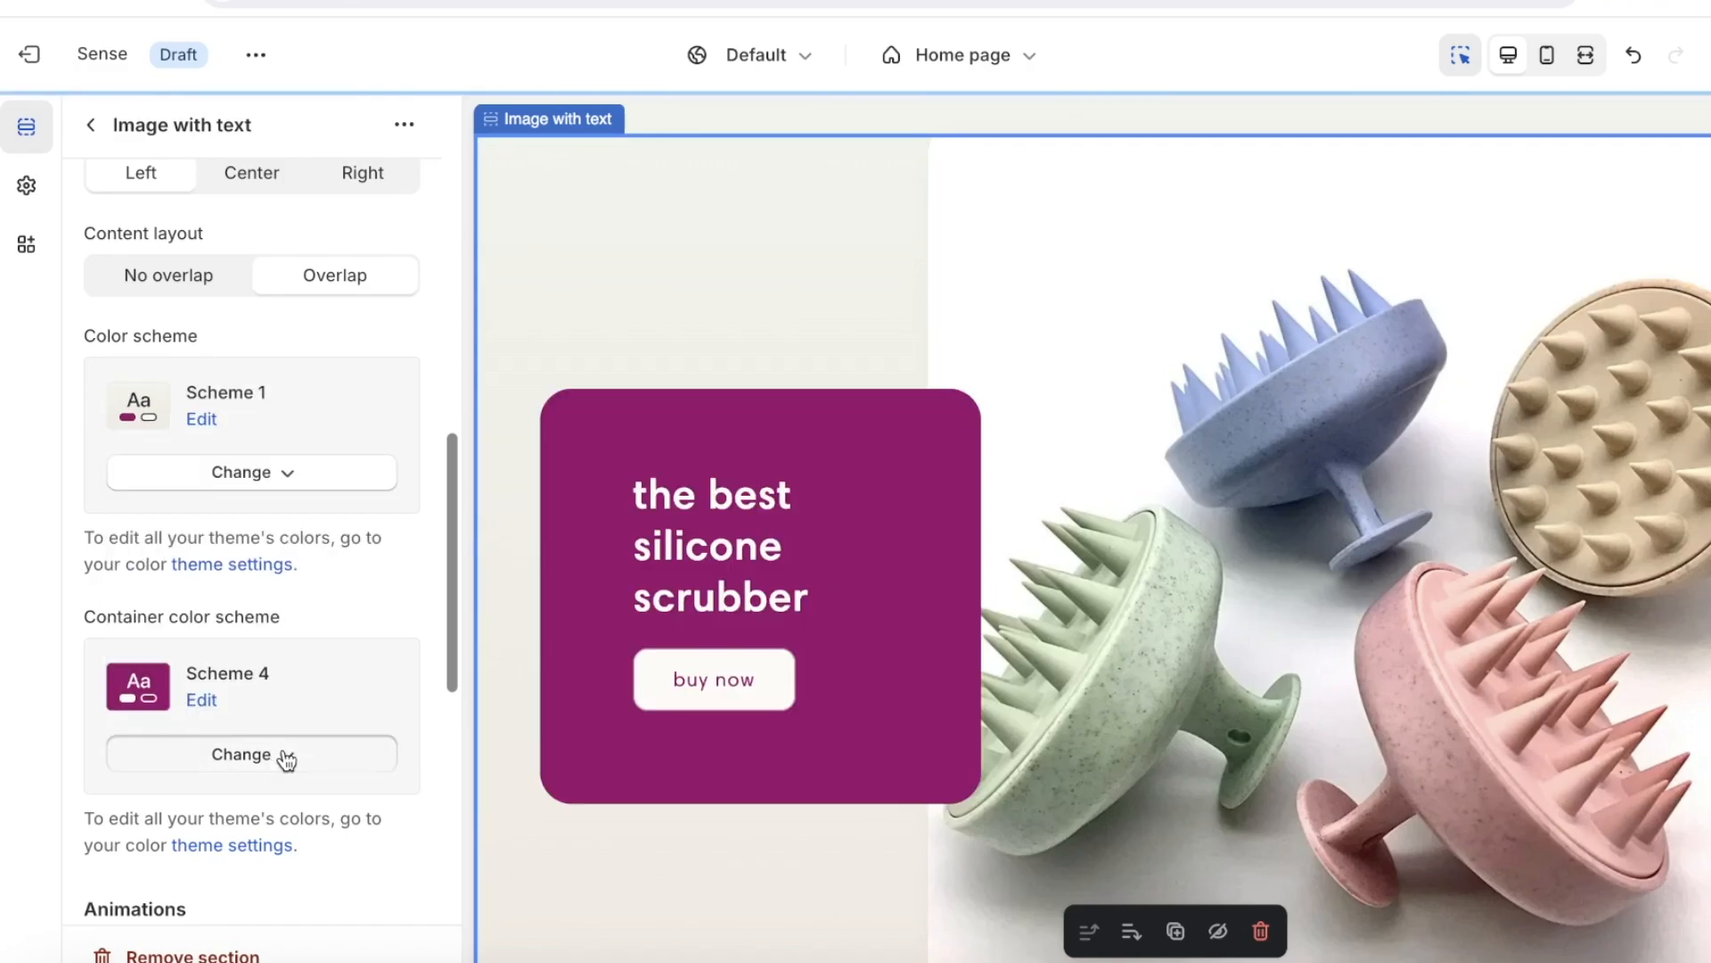
click(281, 756)
click(267, 549)
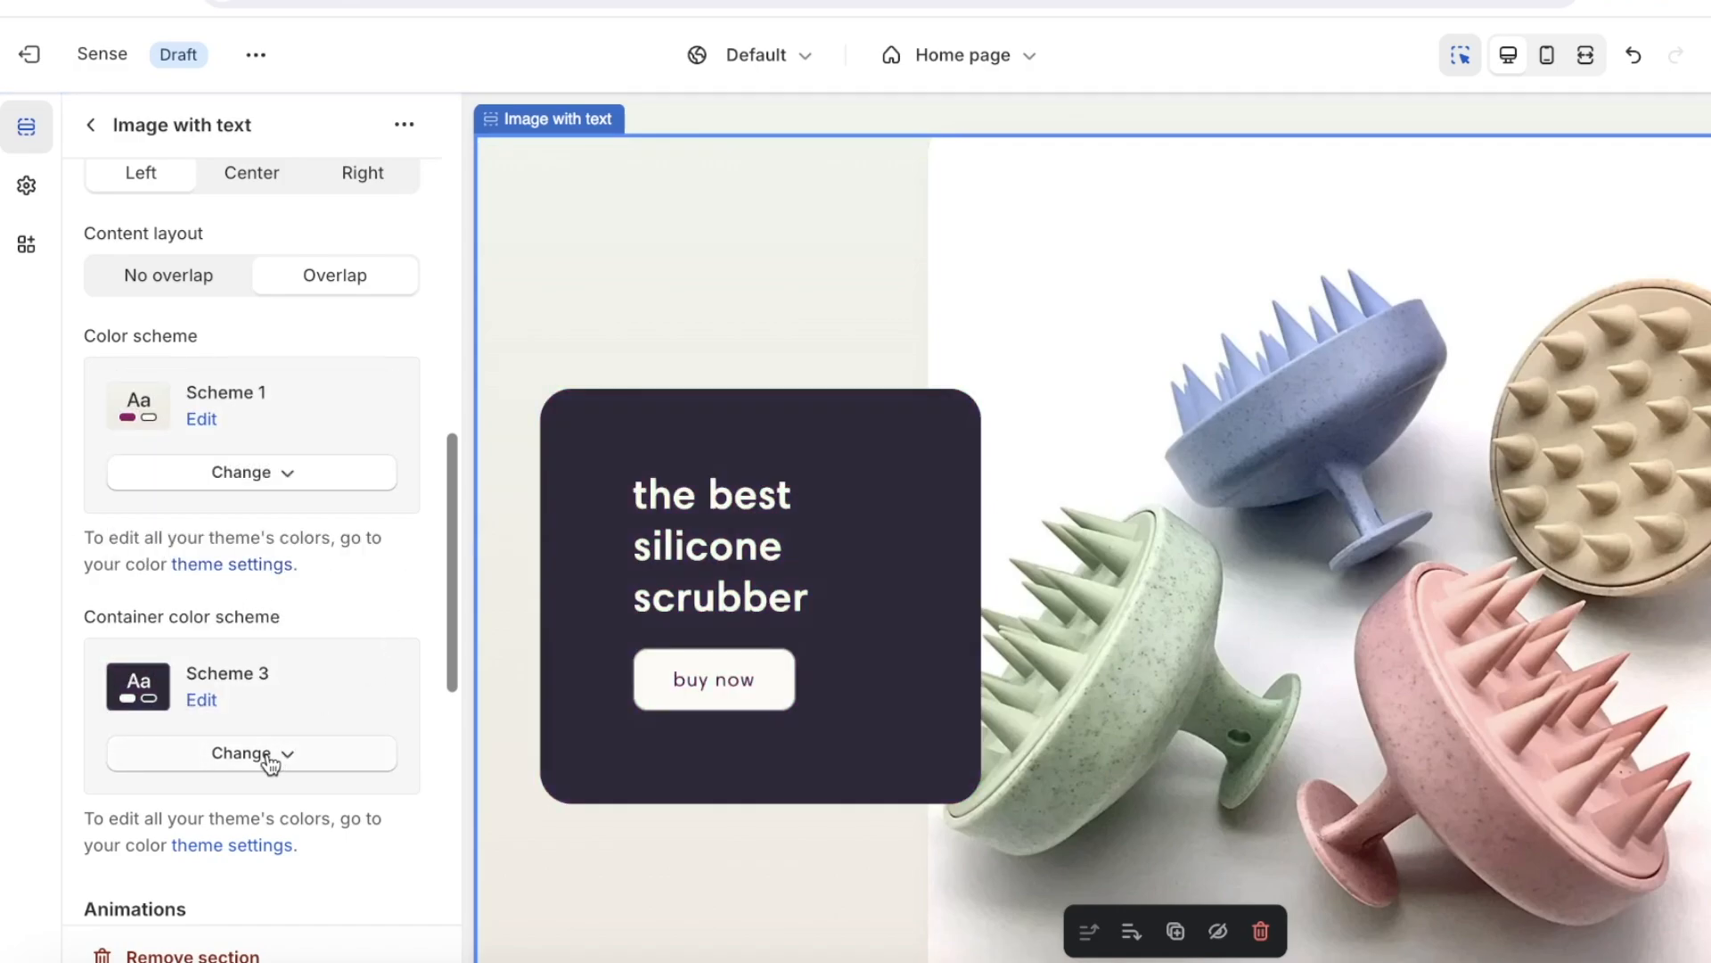
click(272, 754)
click(257, 478)
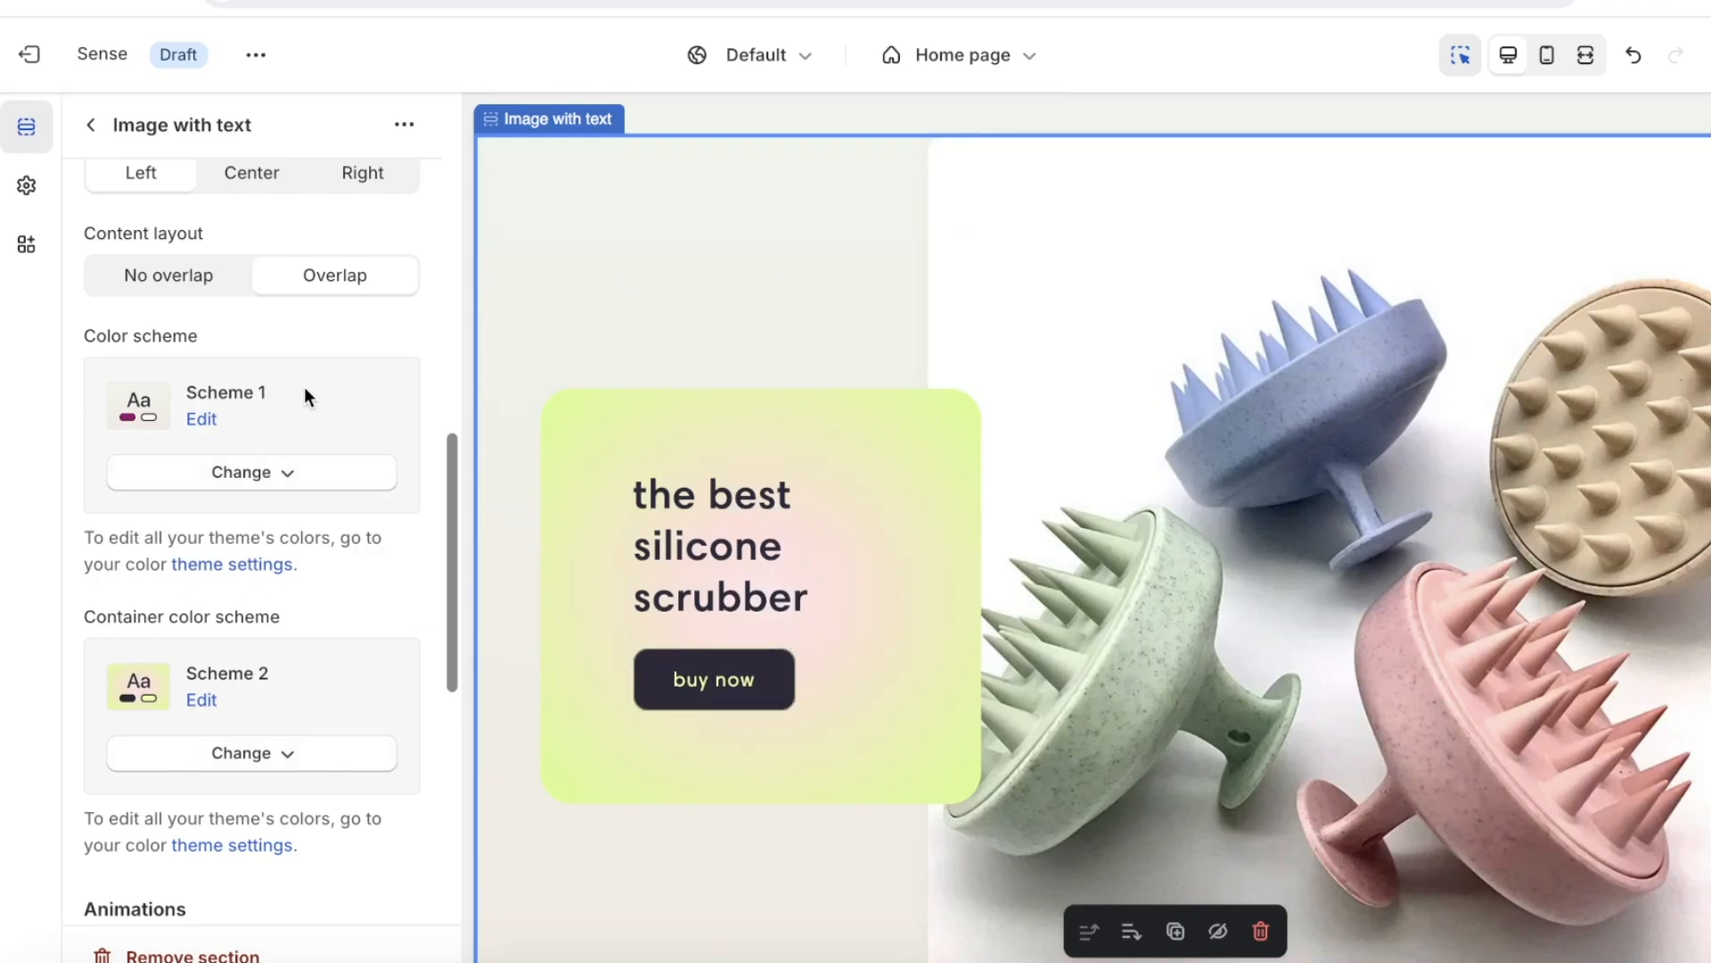
- View the colors that make up Scheme 1, and set Scheme 2's background color to the light pink #FFC7EA
click(191, 420)
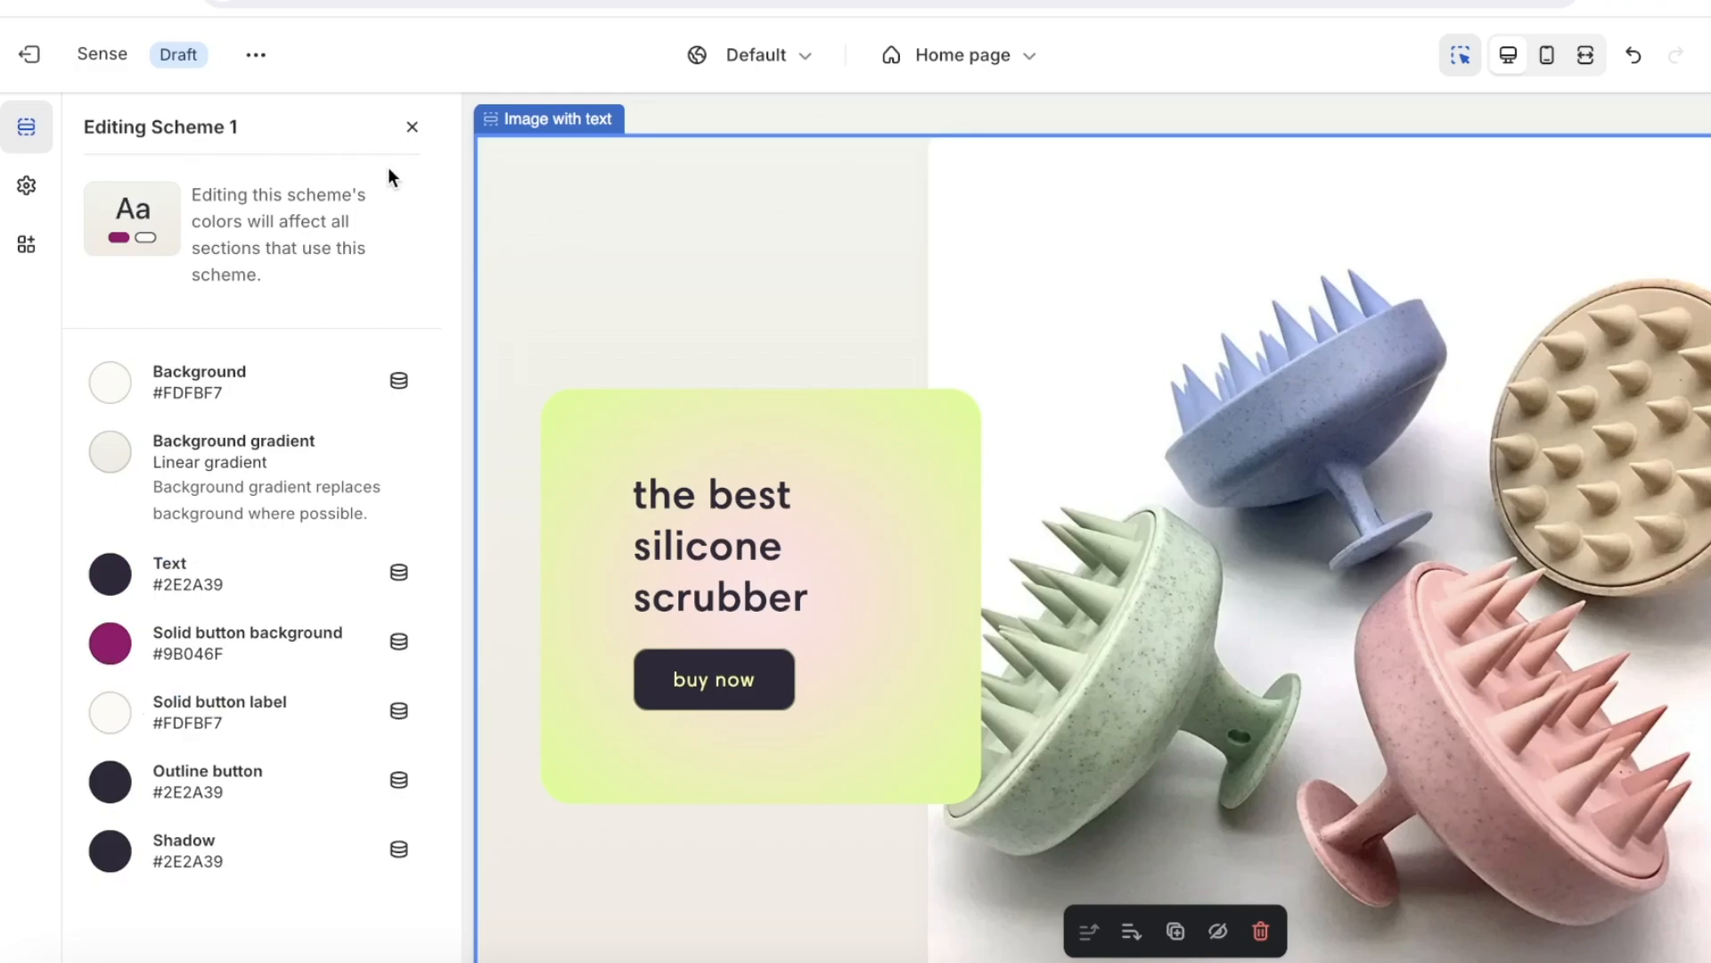
click(412, 127)
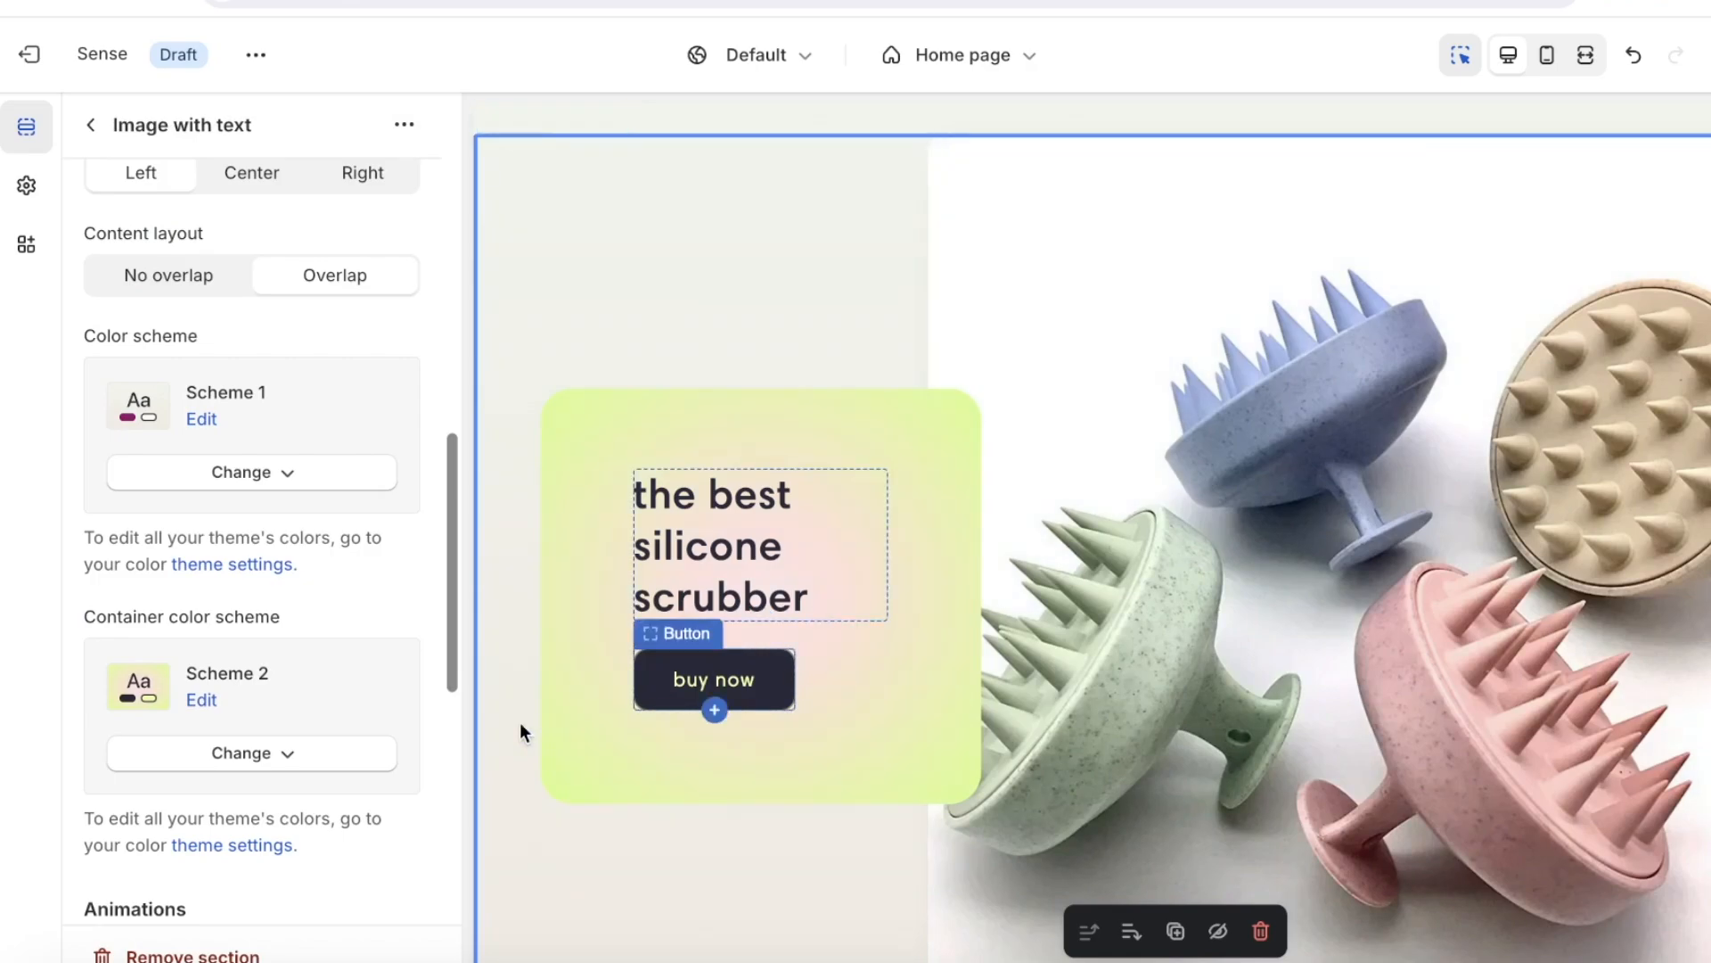
click(209, 703)
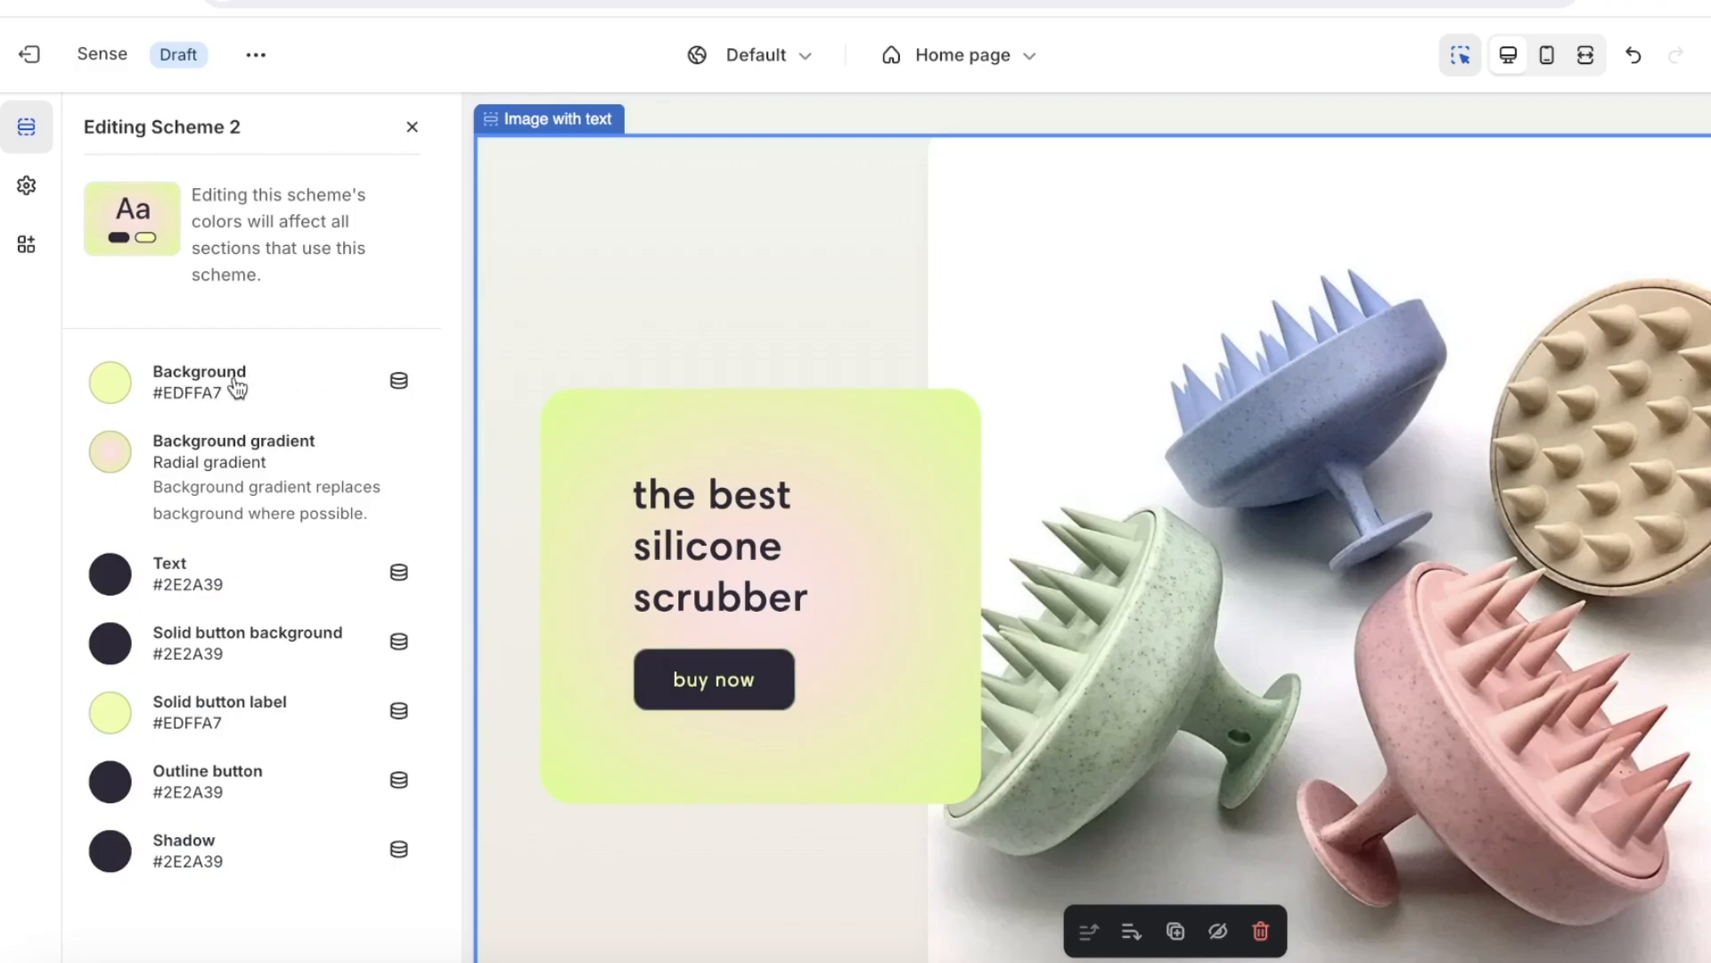
click(111, 381)
click(343, 590)
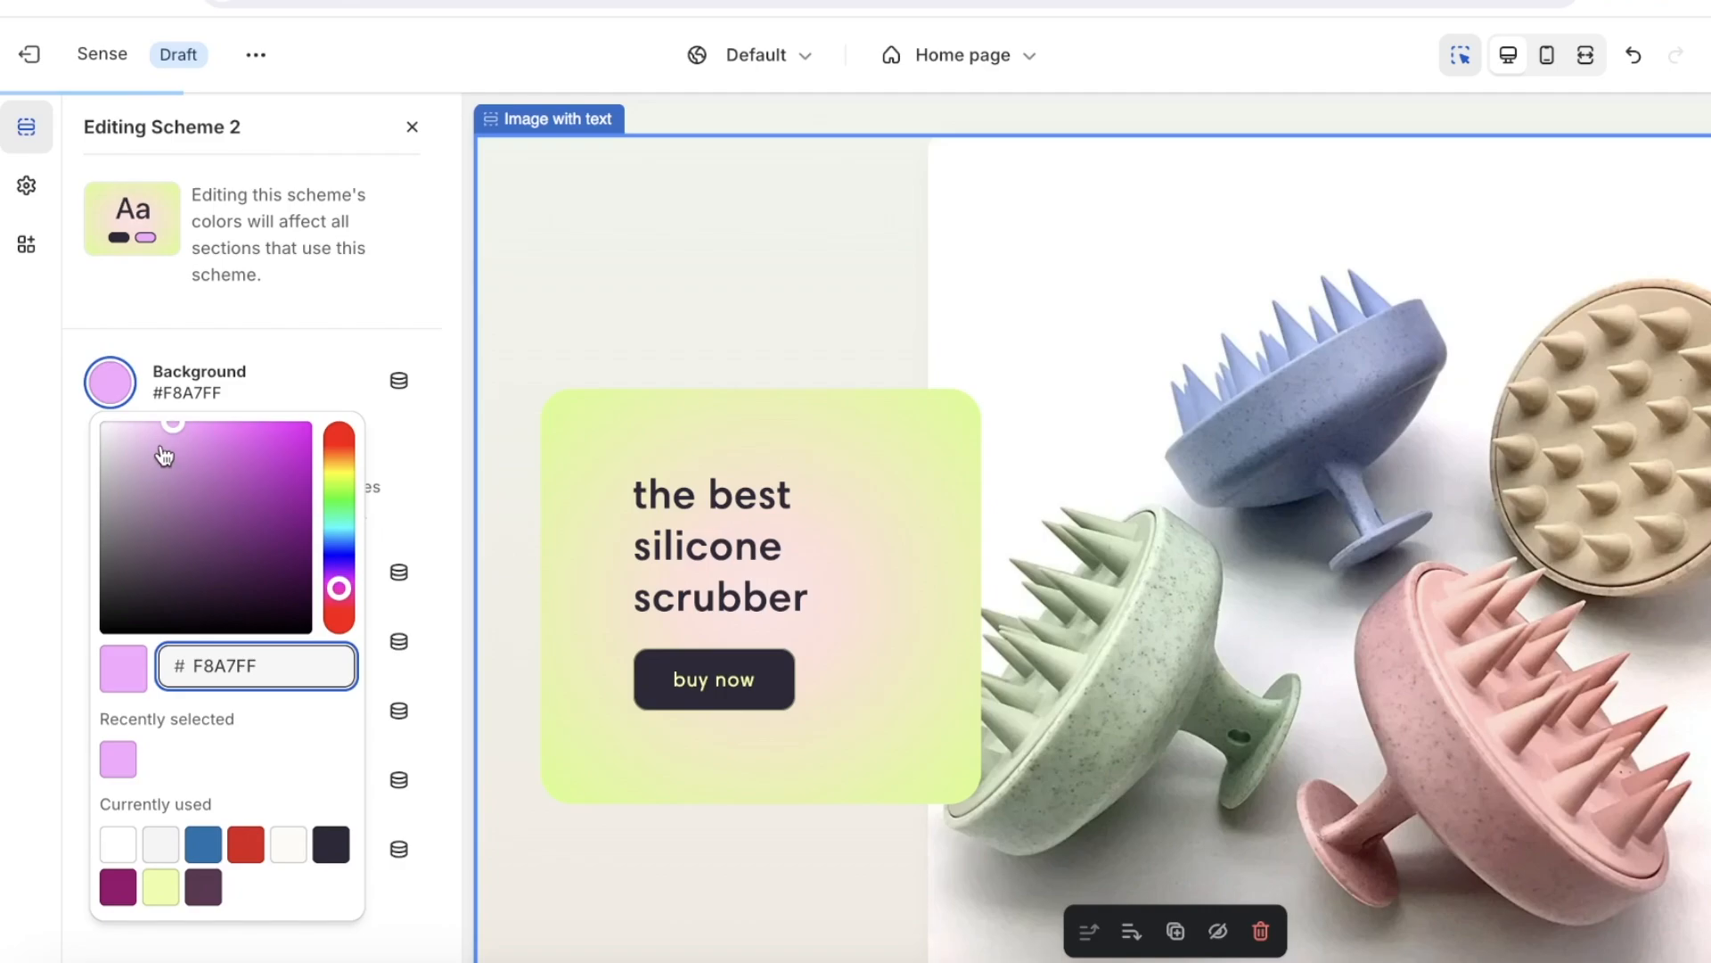
click(129, 430)
click(339, 611)
click(339, 602)
click(145, 424)
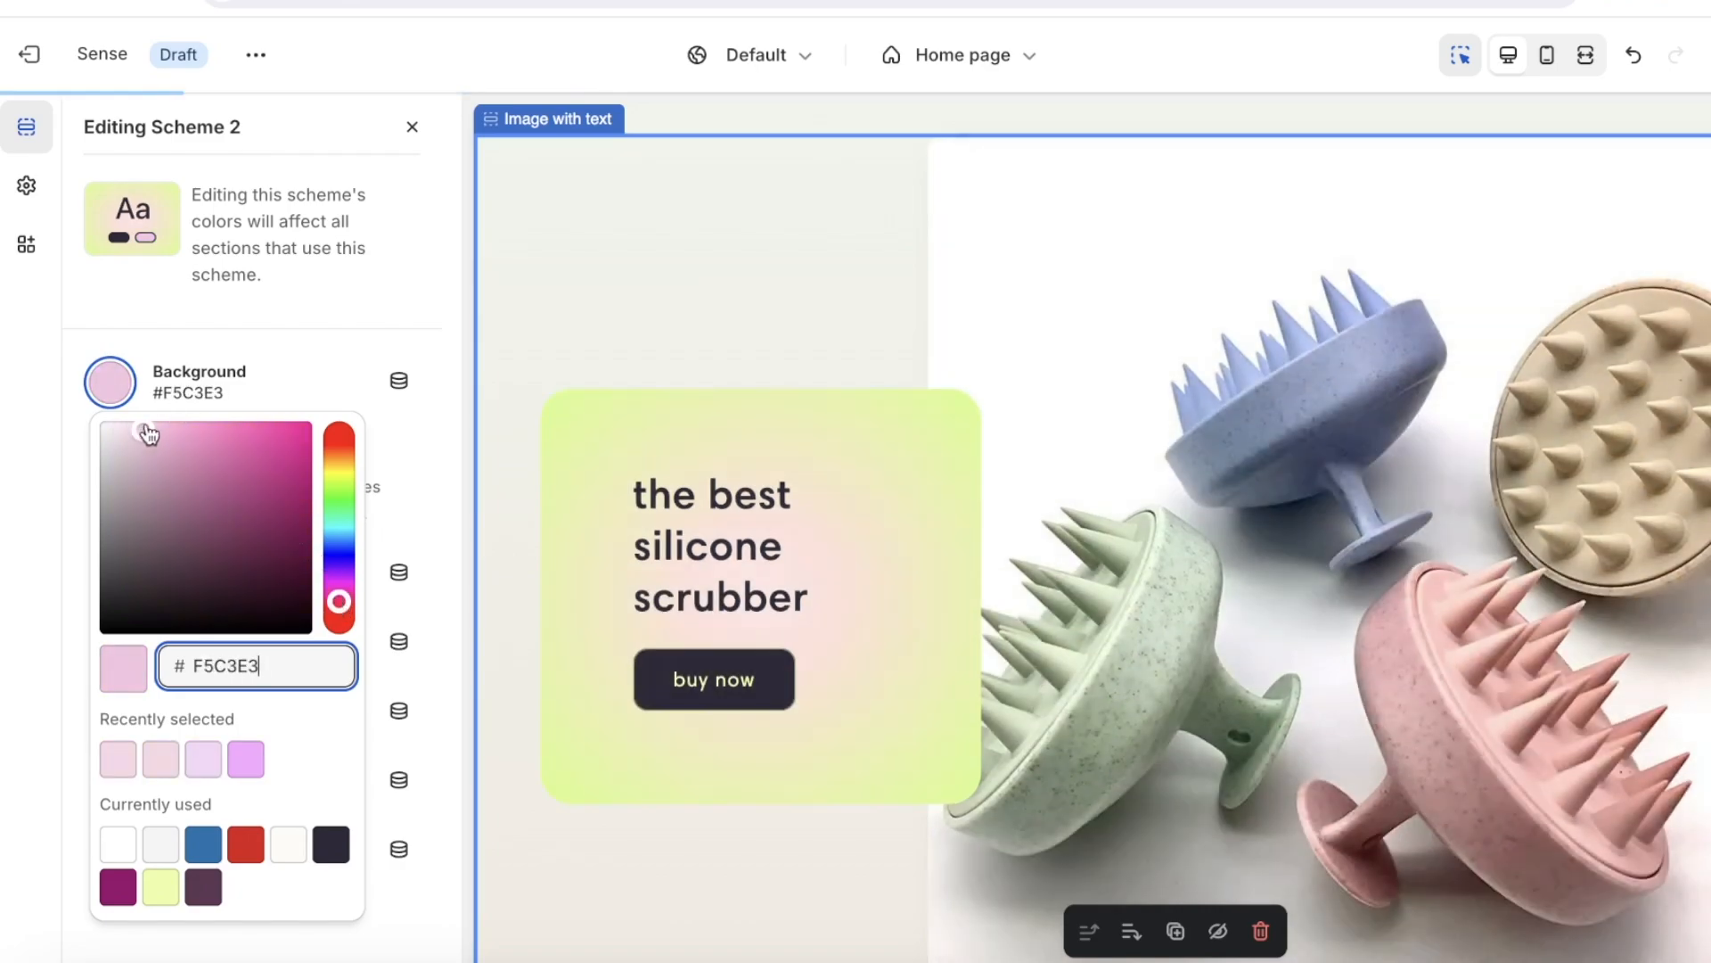
click(353, 349)
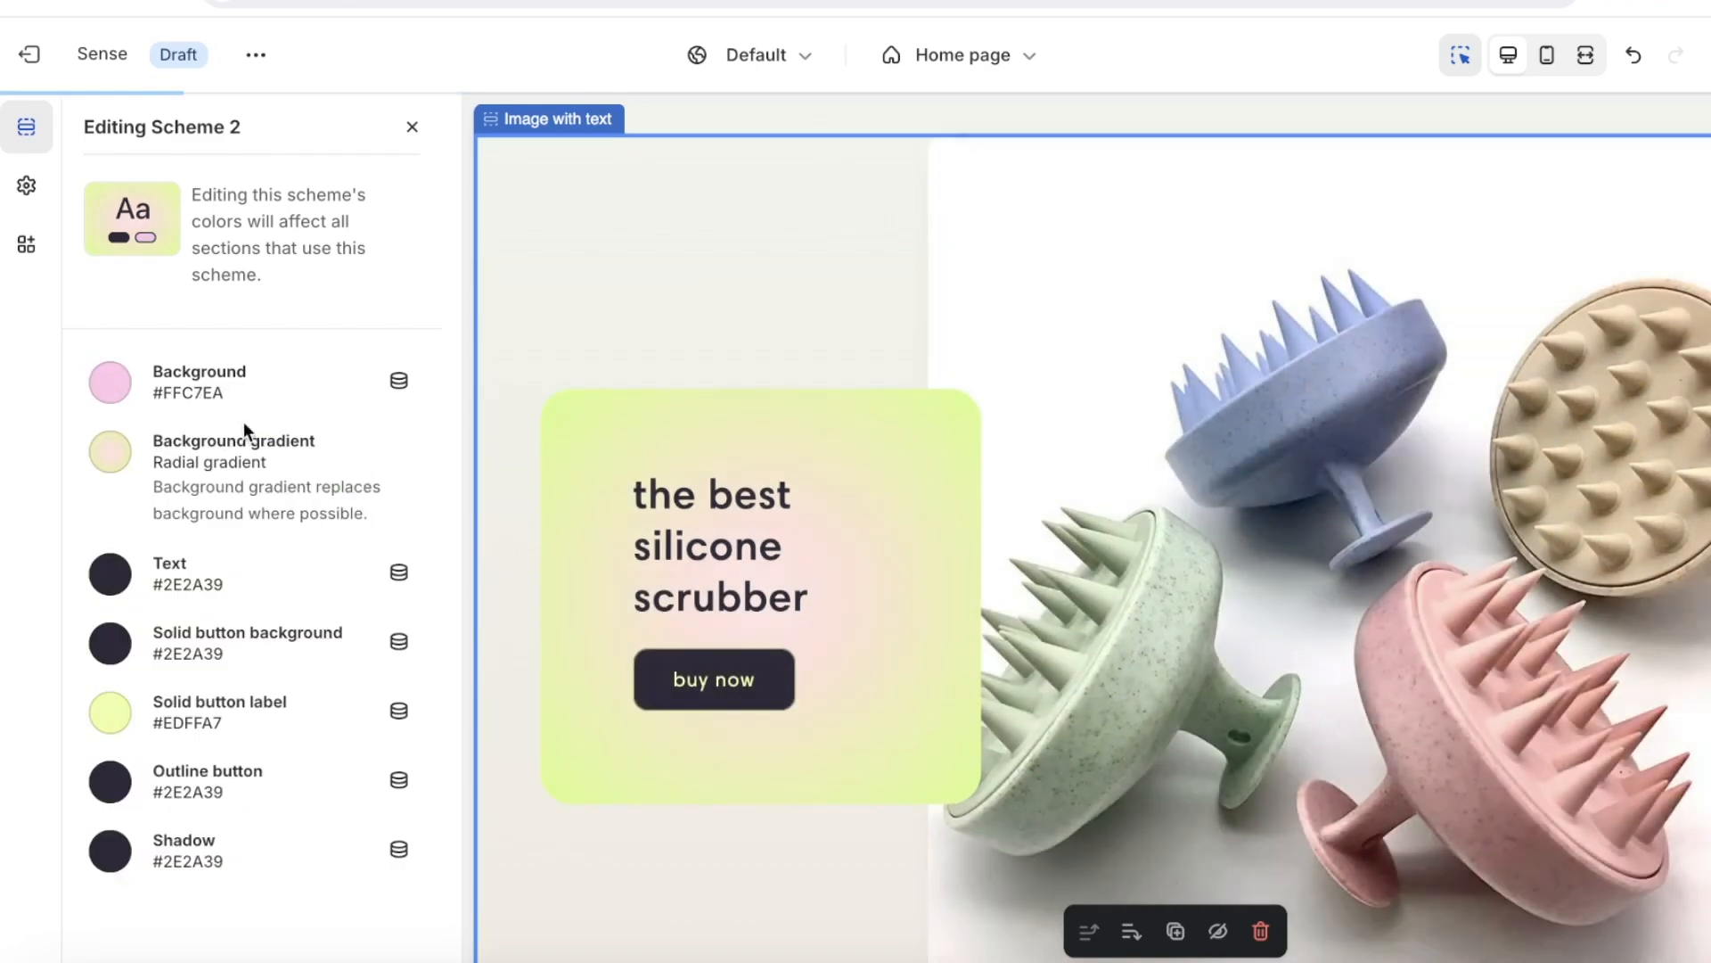
- Change the 100% color stop of Scheme 2's radial background gradient to the pink #FF89C6
click(108, 458)
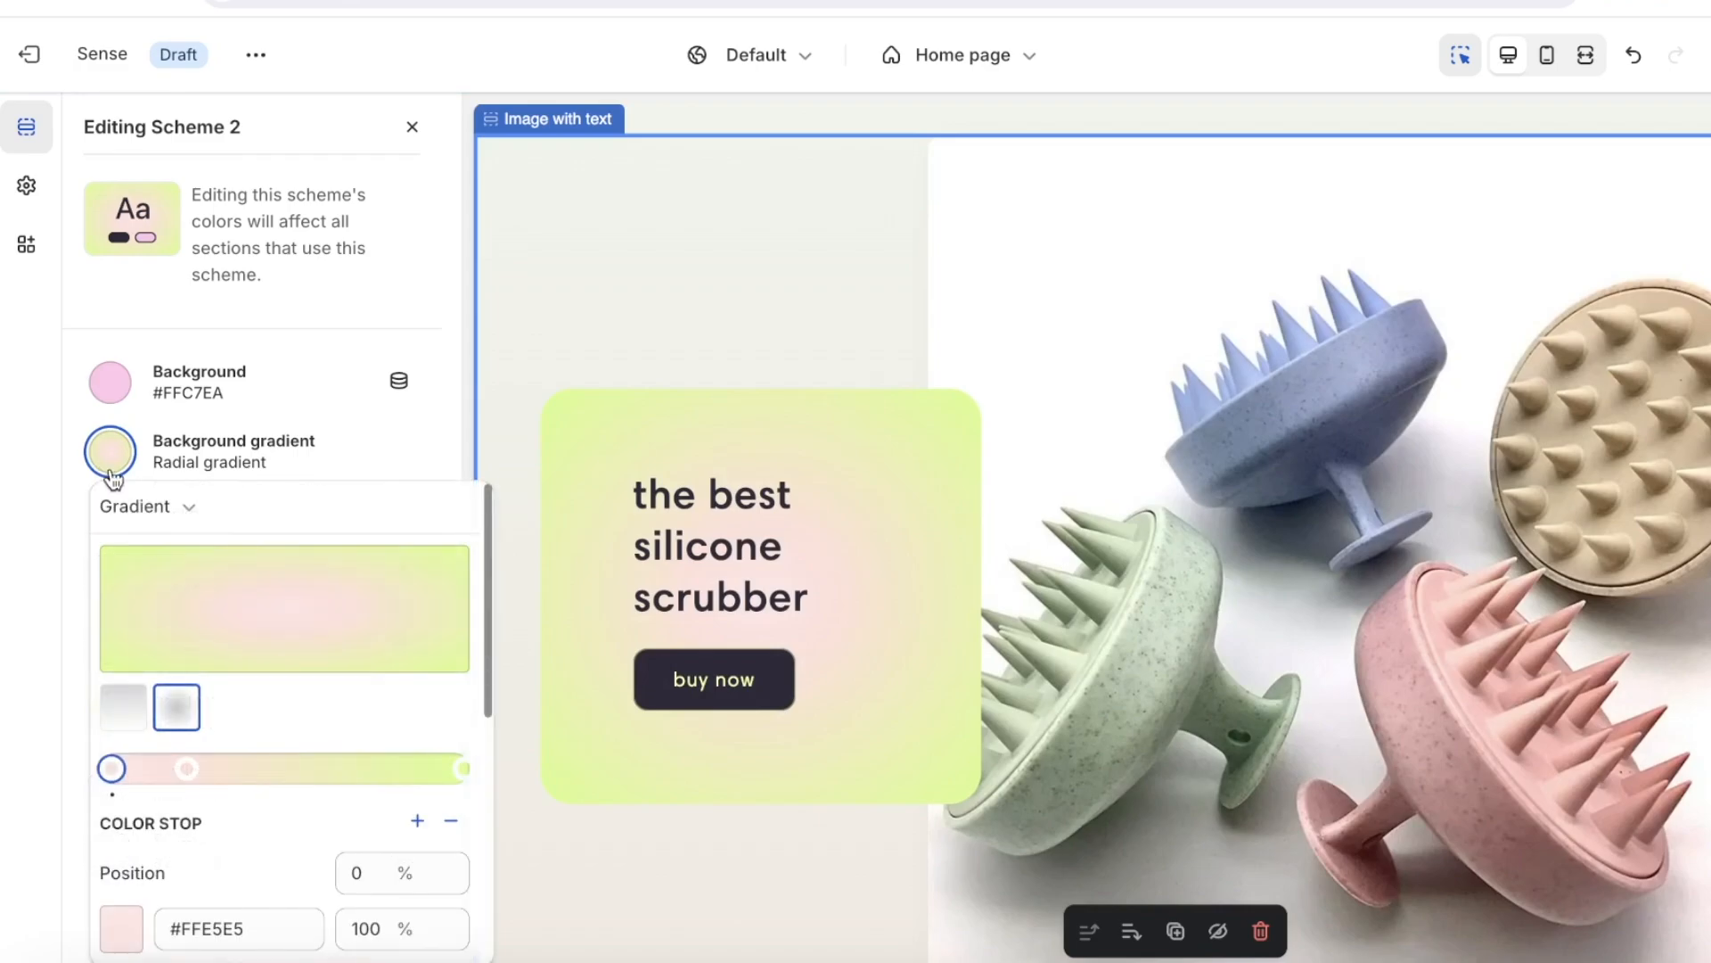
click(464, 771)
scroll(317, 866, down, 3)
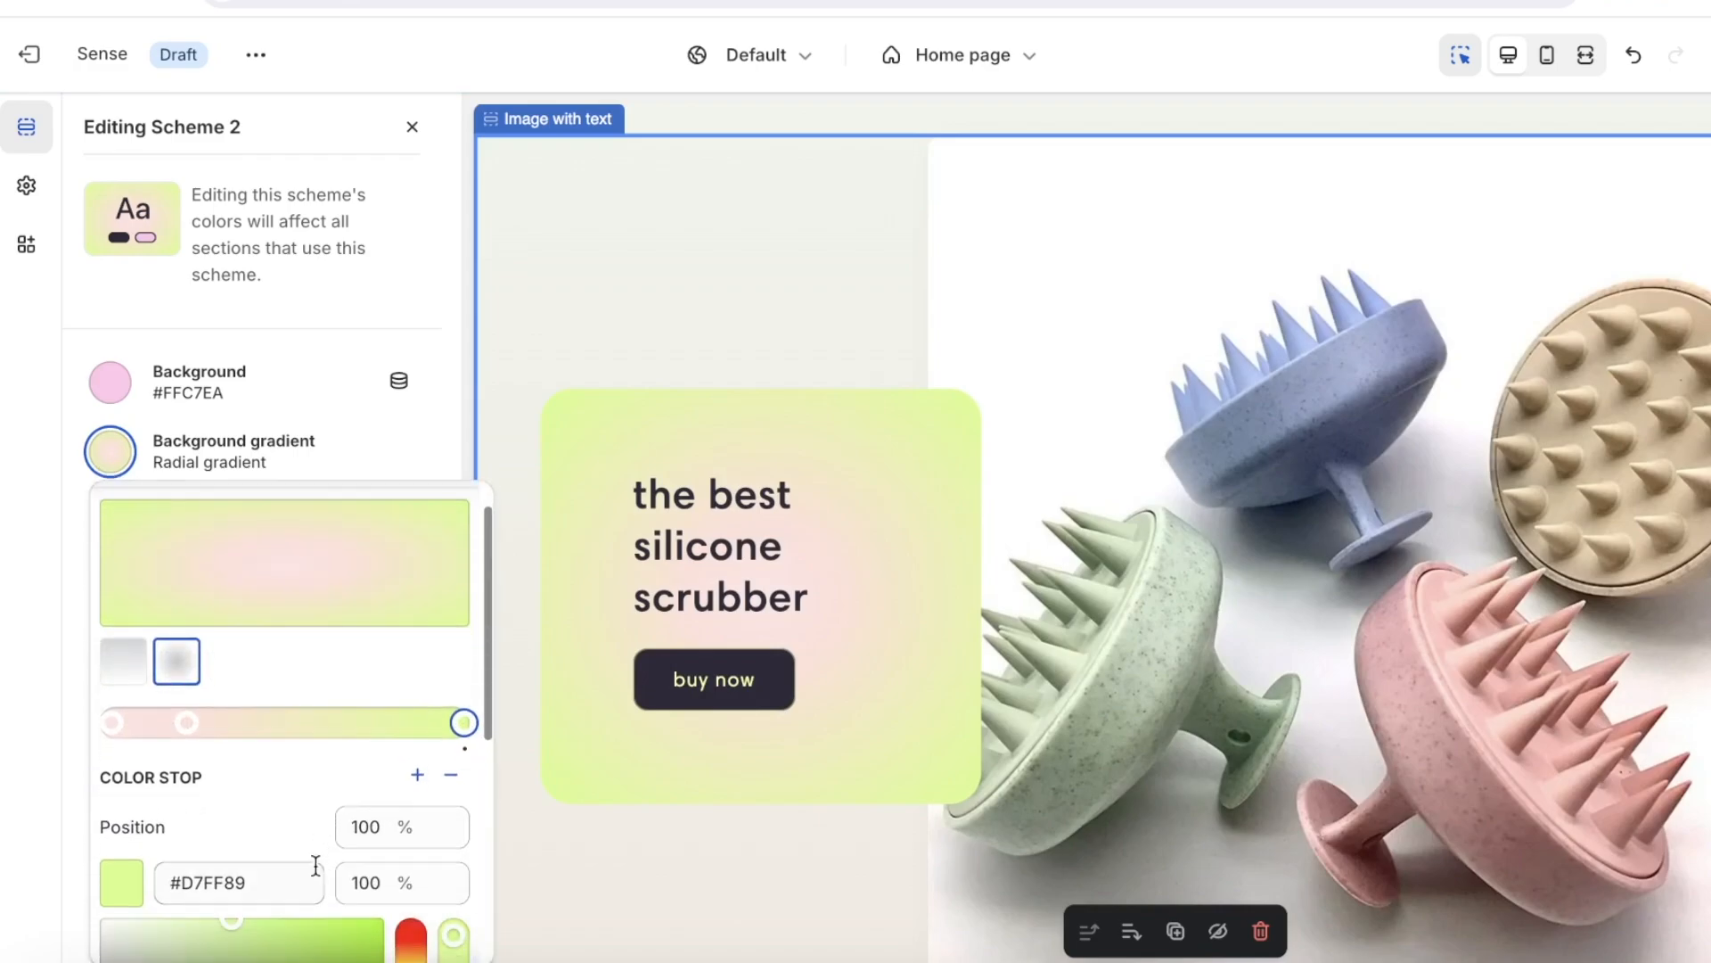
drag(416, 768, 418, 844)
scroll(419, 844, up, 3)
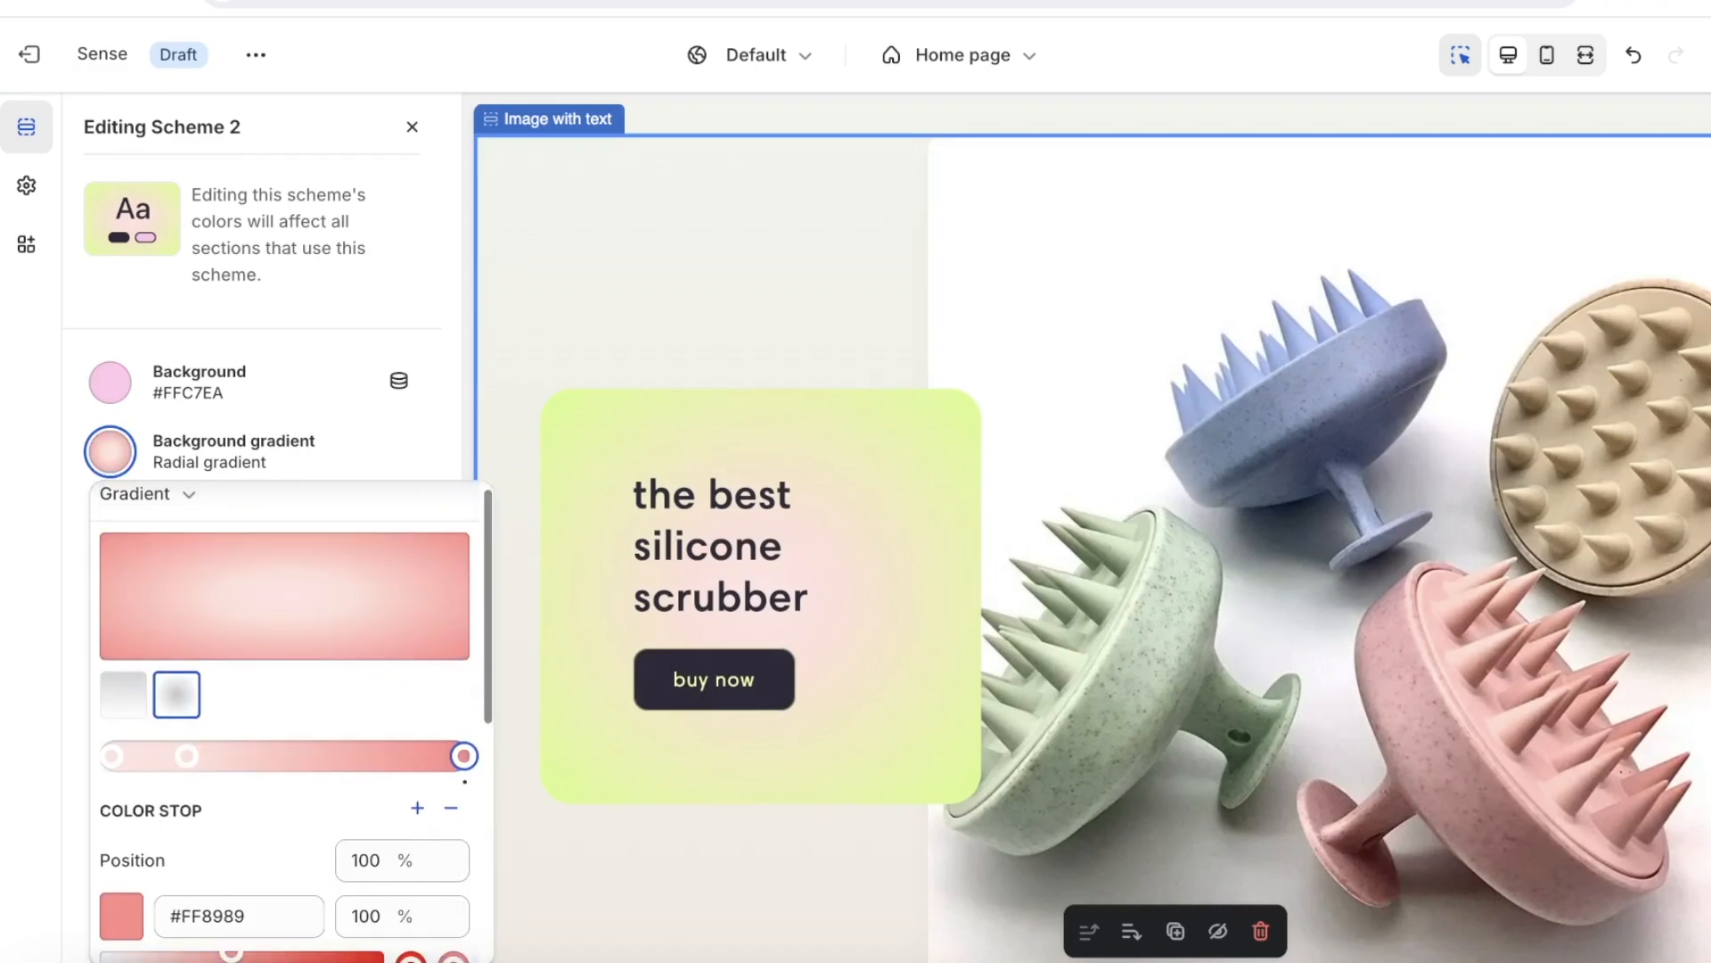
scroll(409, 845, down, 4)
drag(421, 772, 417, 786)
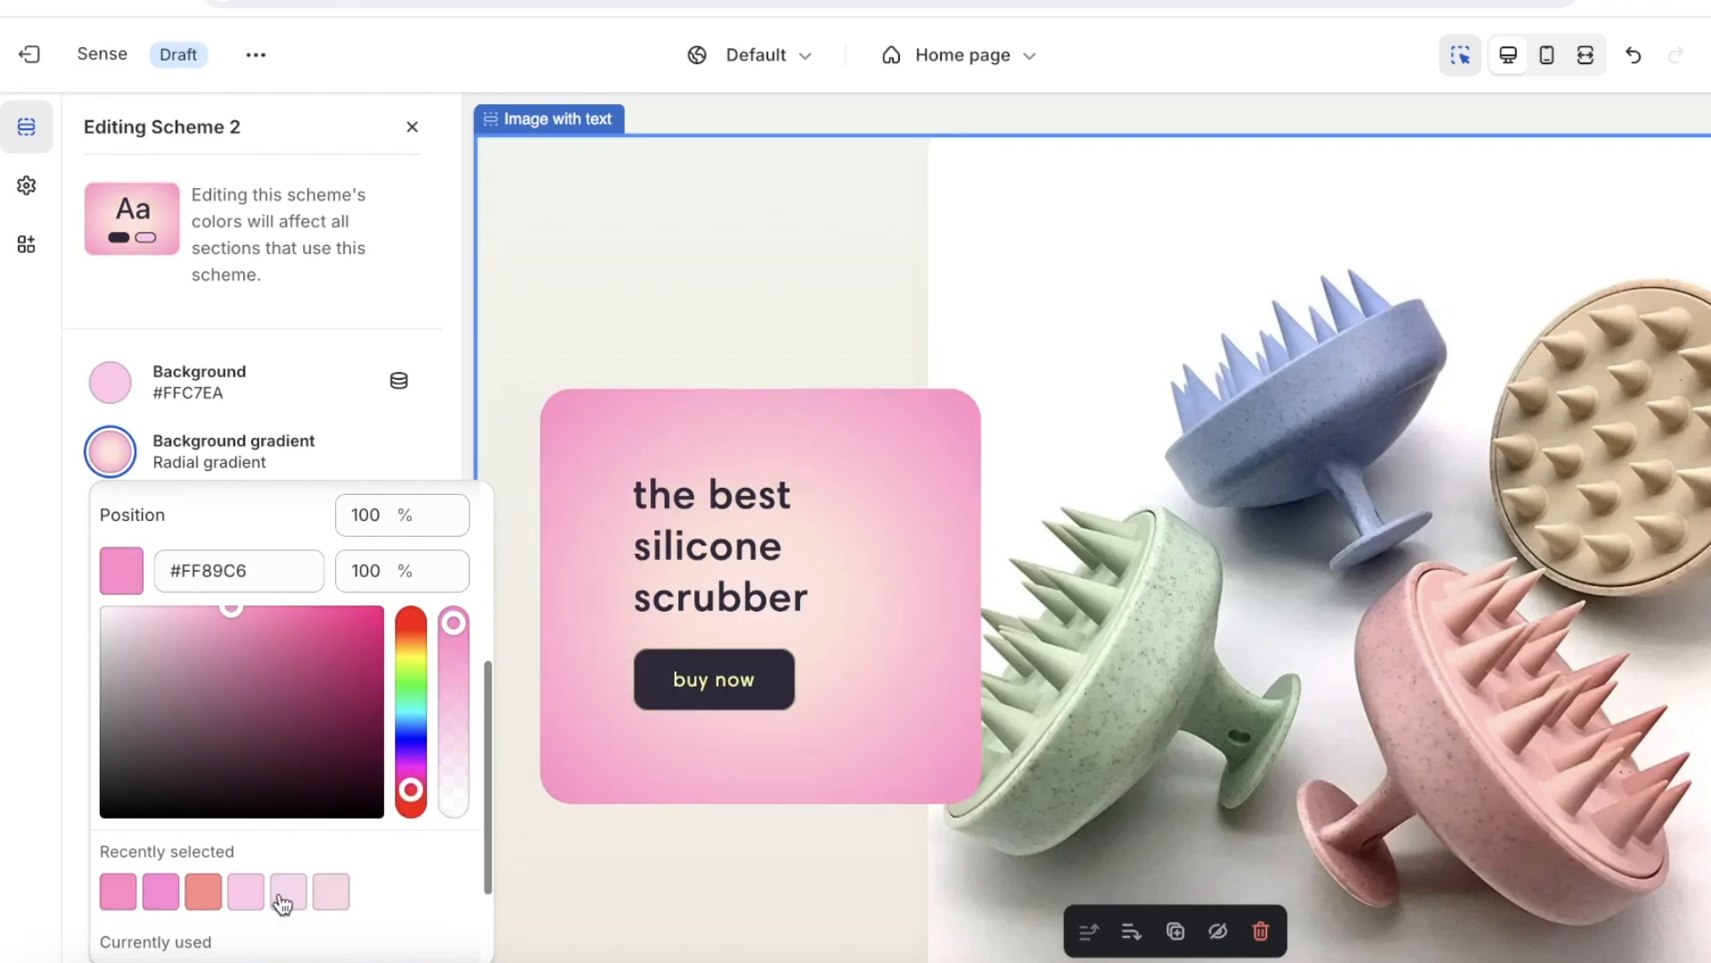
- Mute the gradient's 100% color stop to a dusty pink, about #D0A3BF, and return to the home page's section list
click(286, 895)
click(146, 639)
click(155, 669)
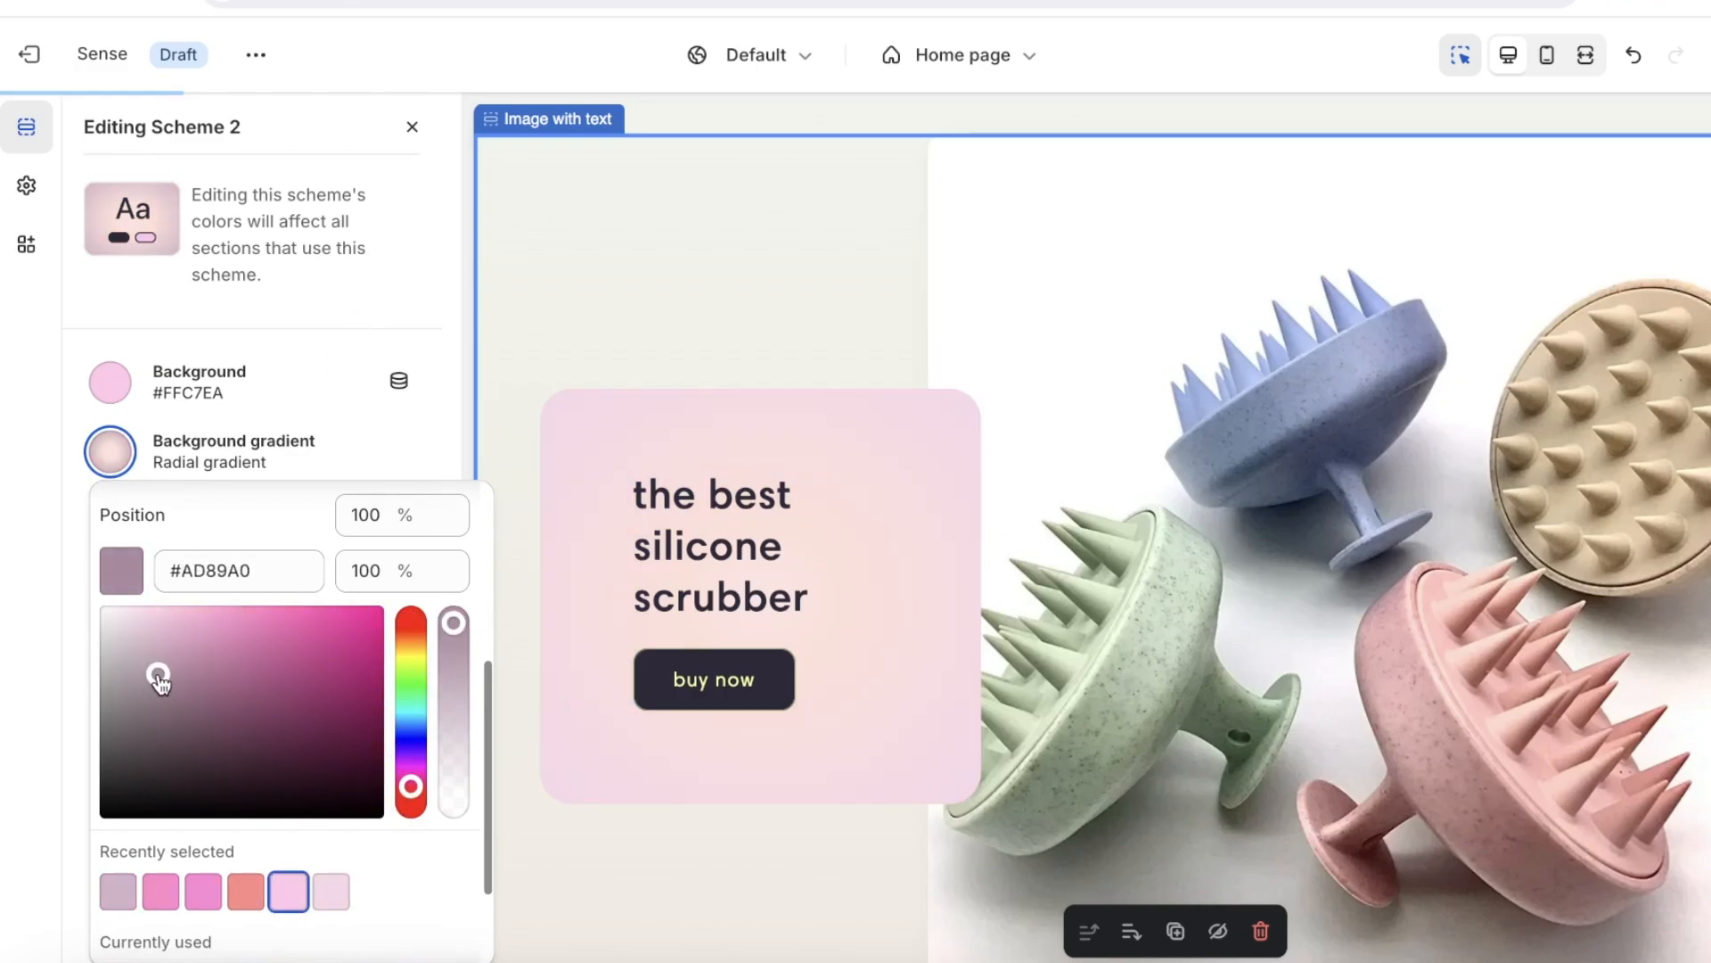
click(162, 644)
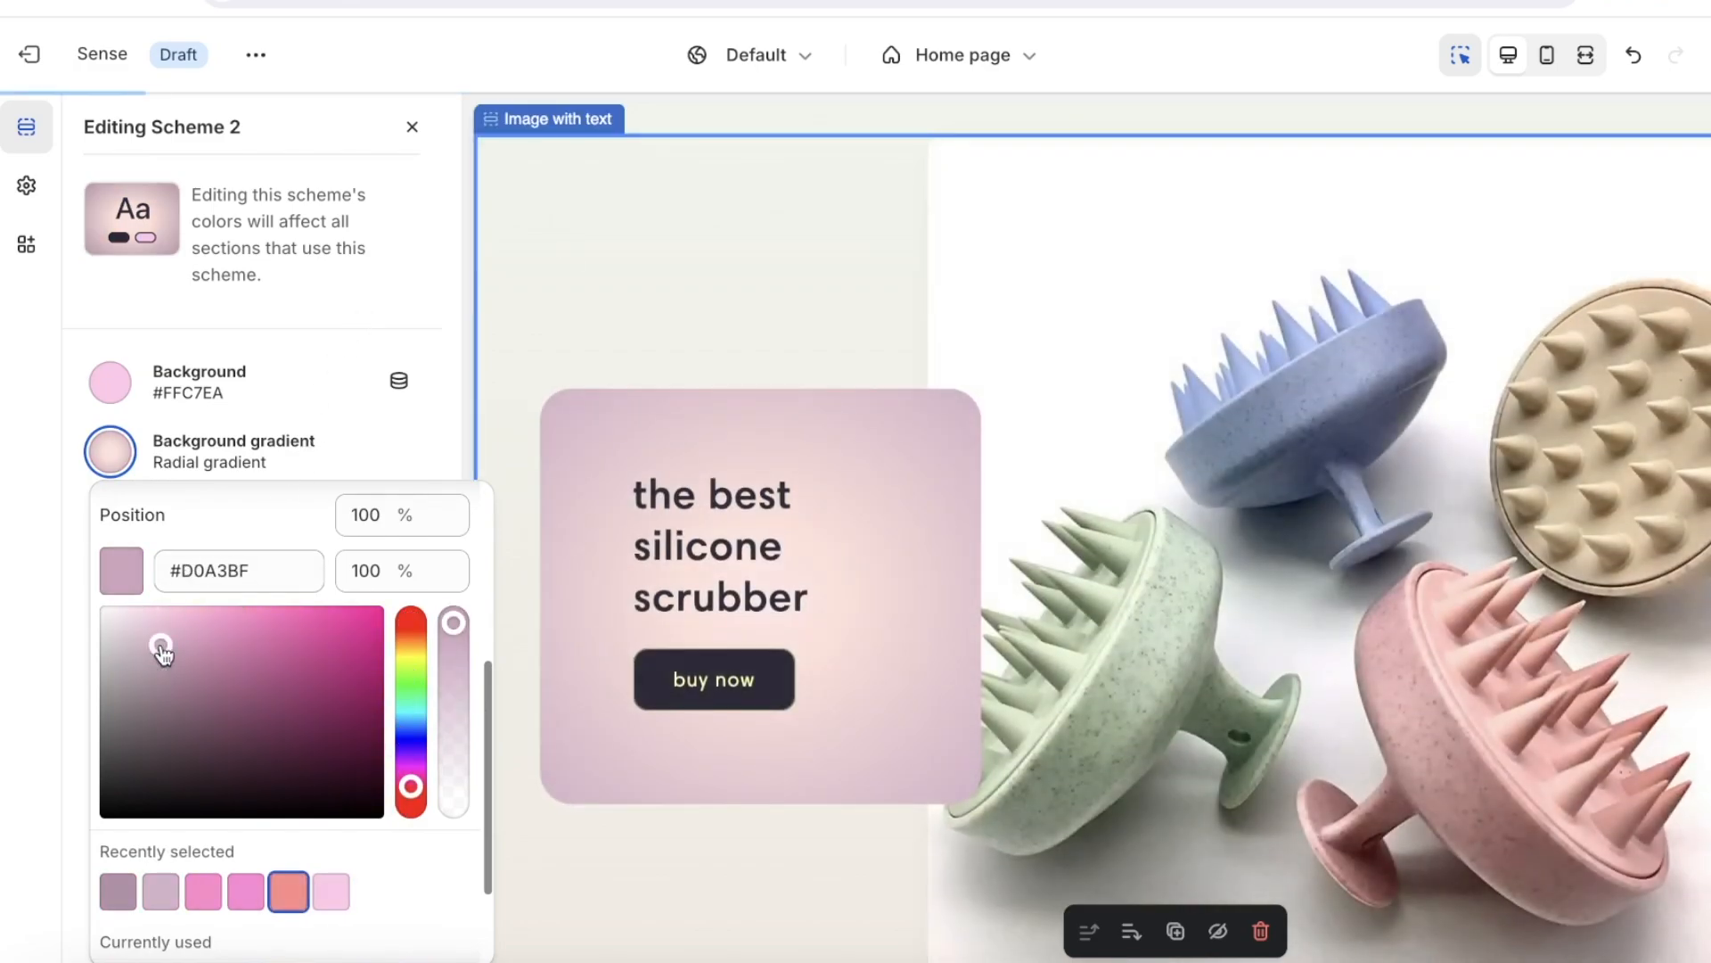
click(371, 377)
click(727, 337)
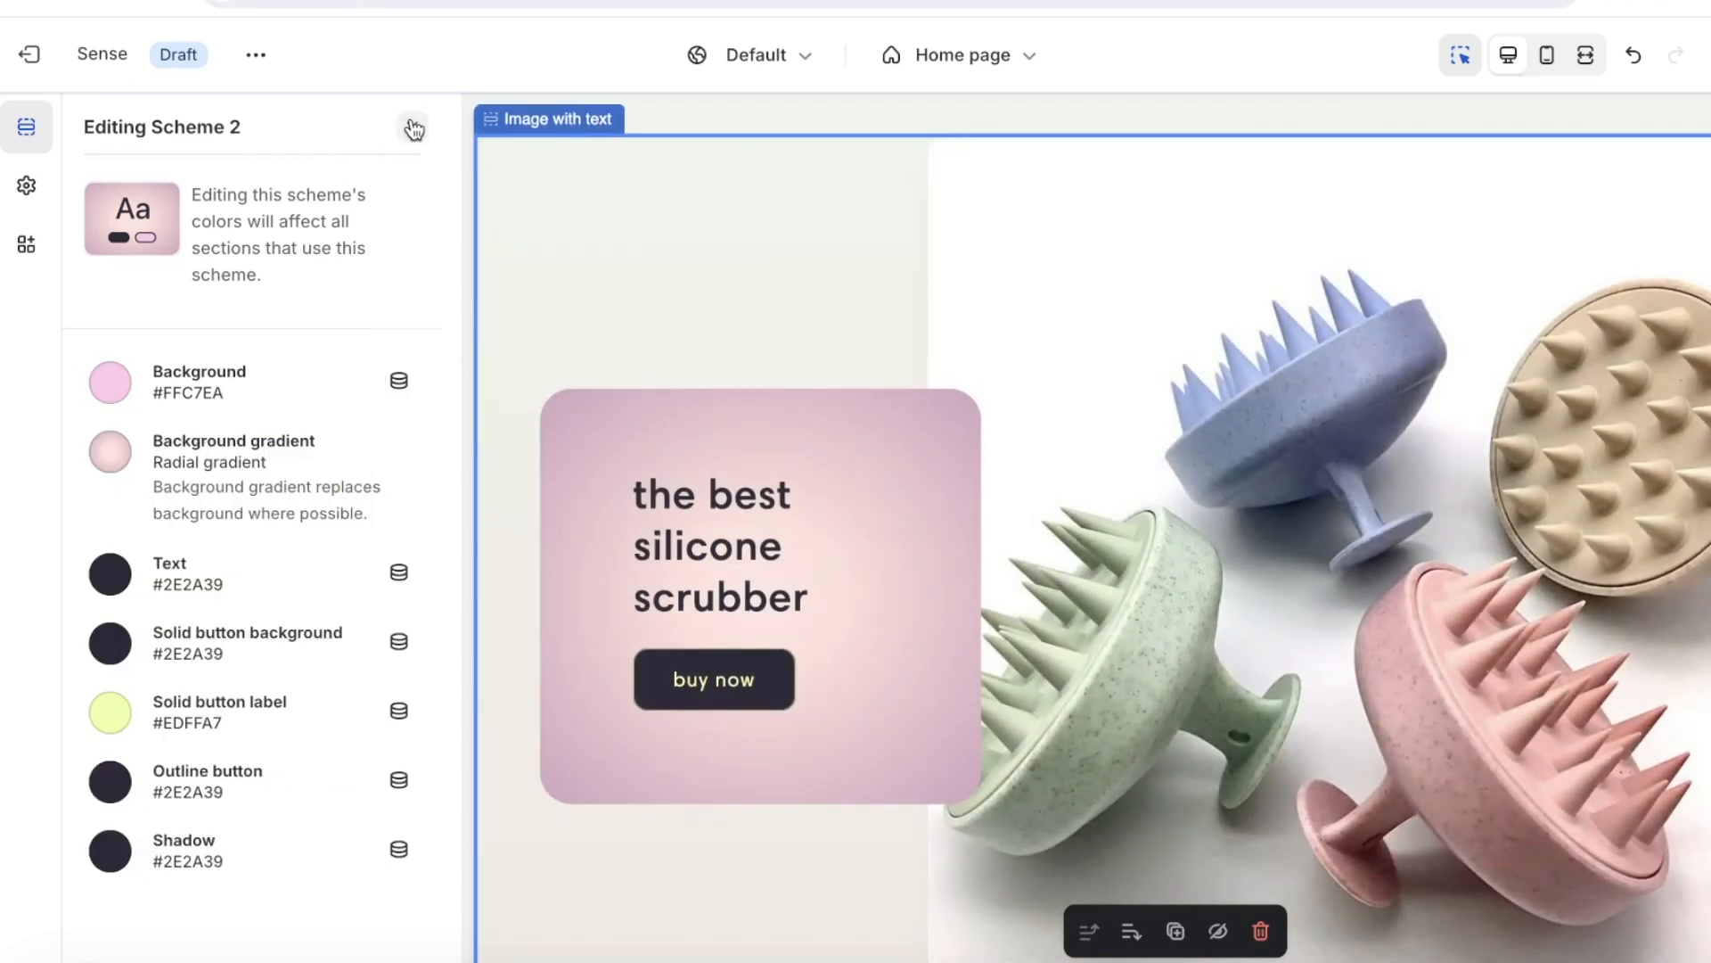
click(413, 129)
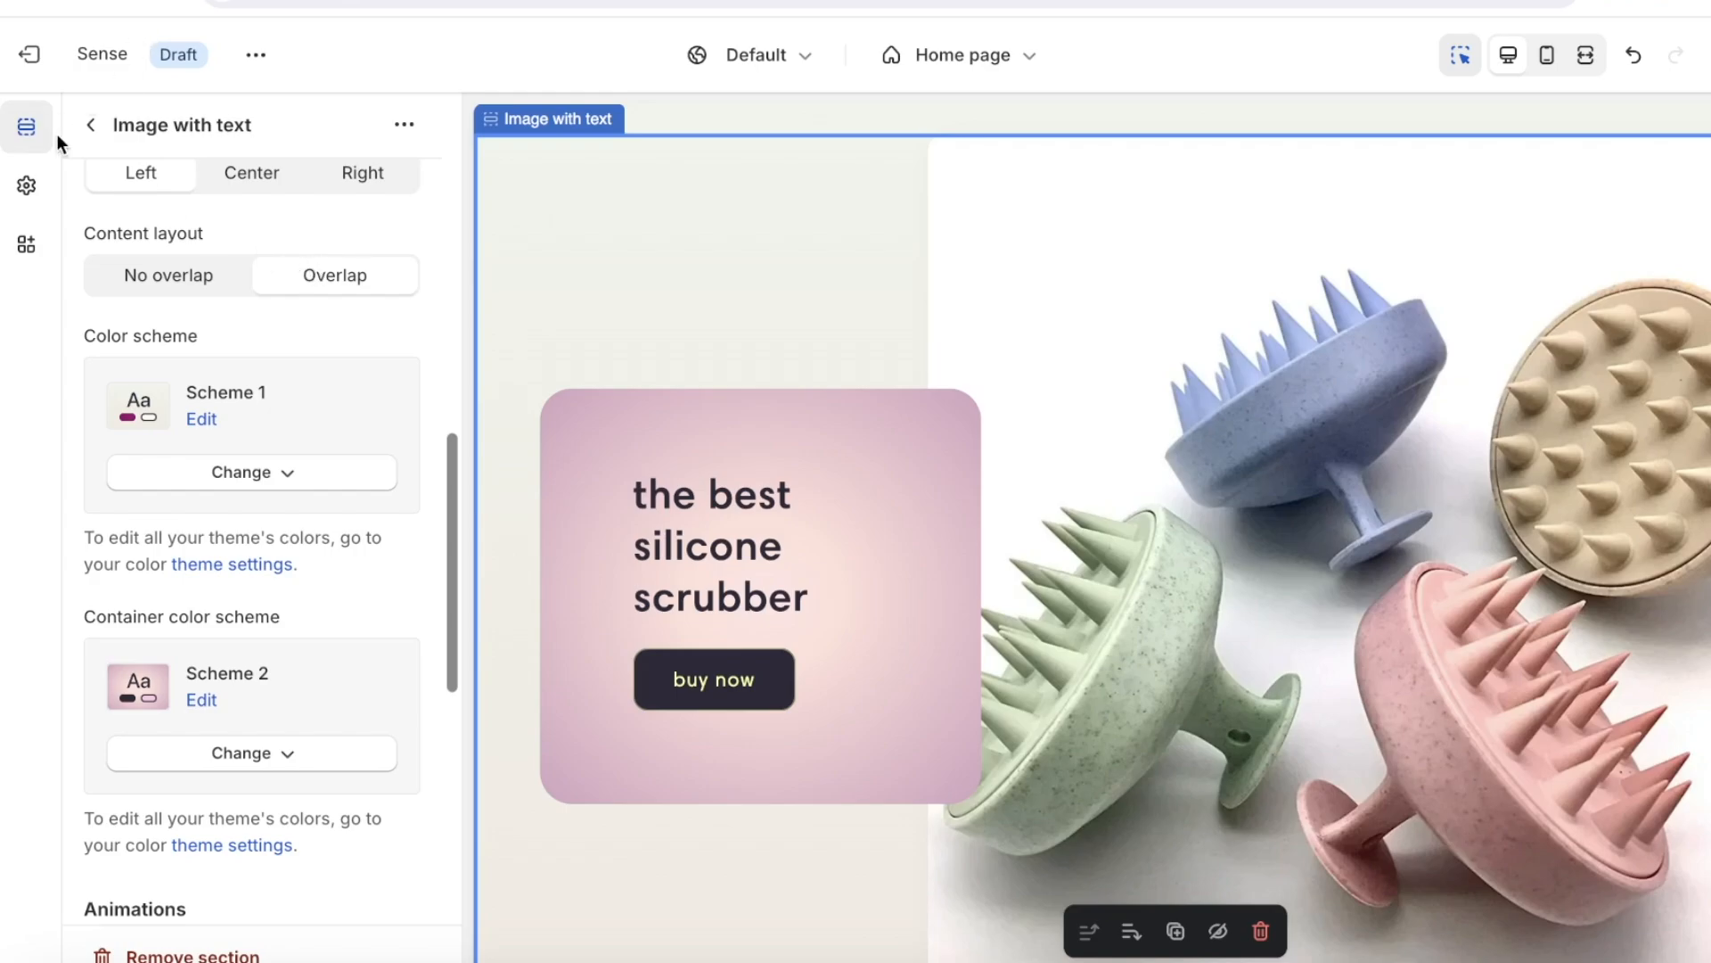
click(94, 128)
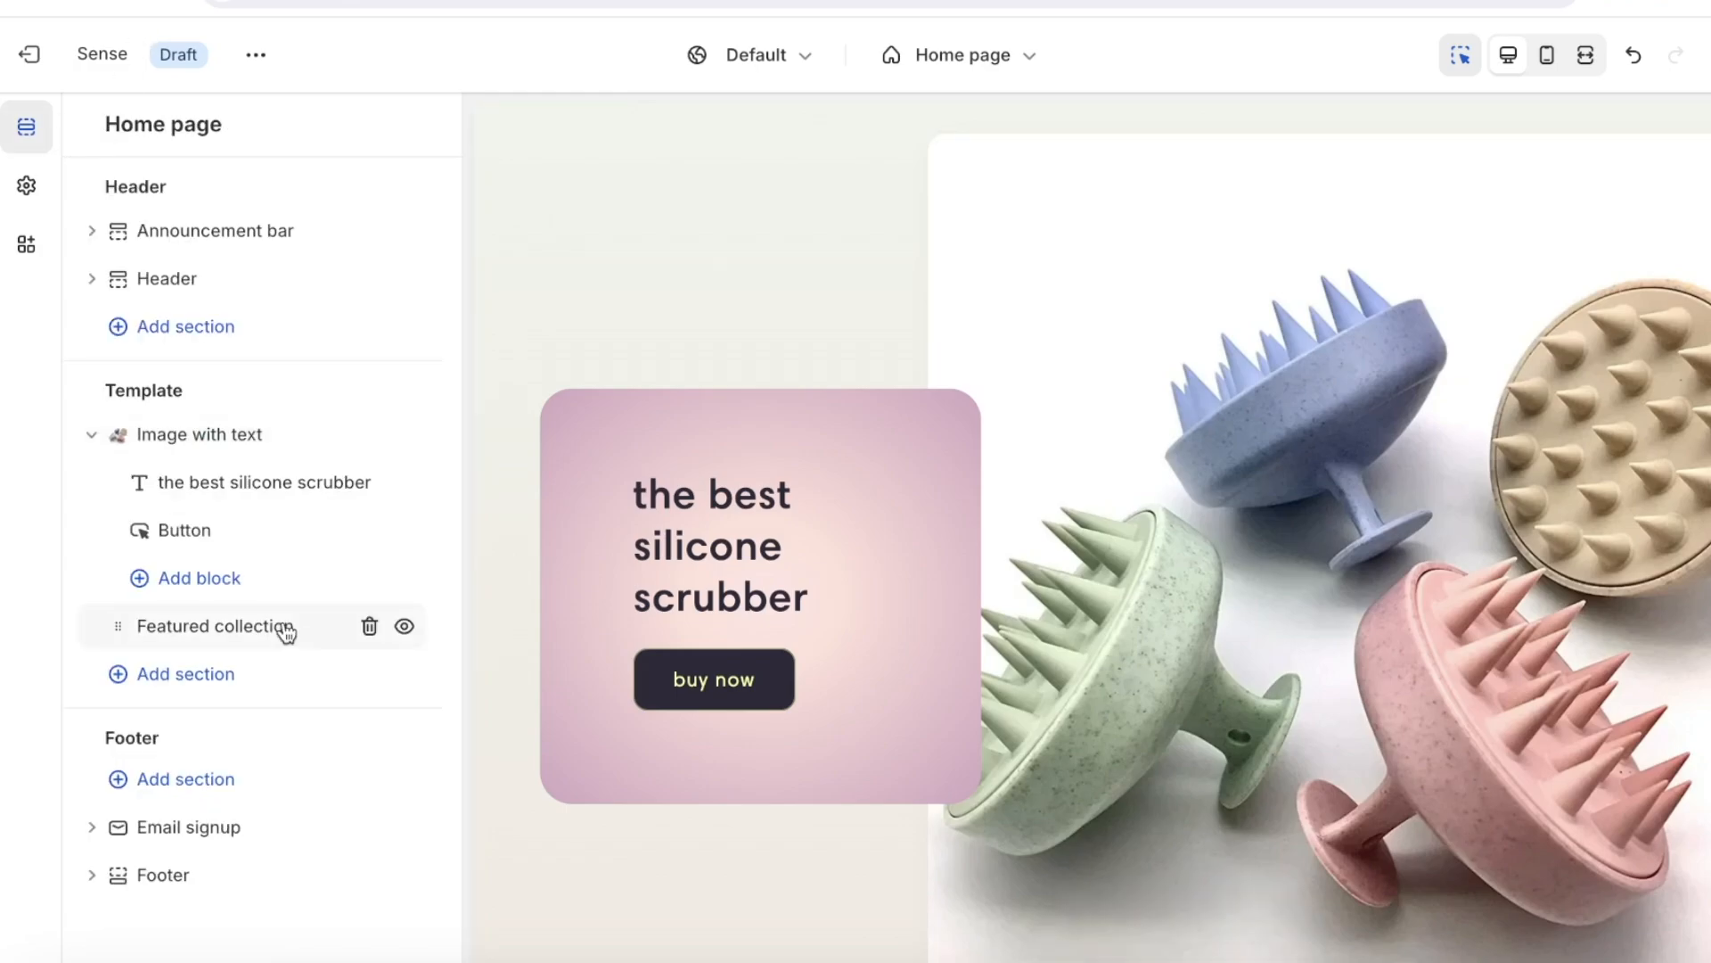
- Check the Featured collection section in the preview and delete it from the home page template
mouse_move(279, 630)
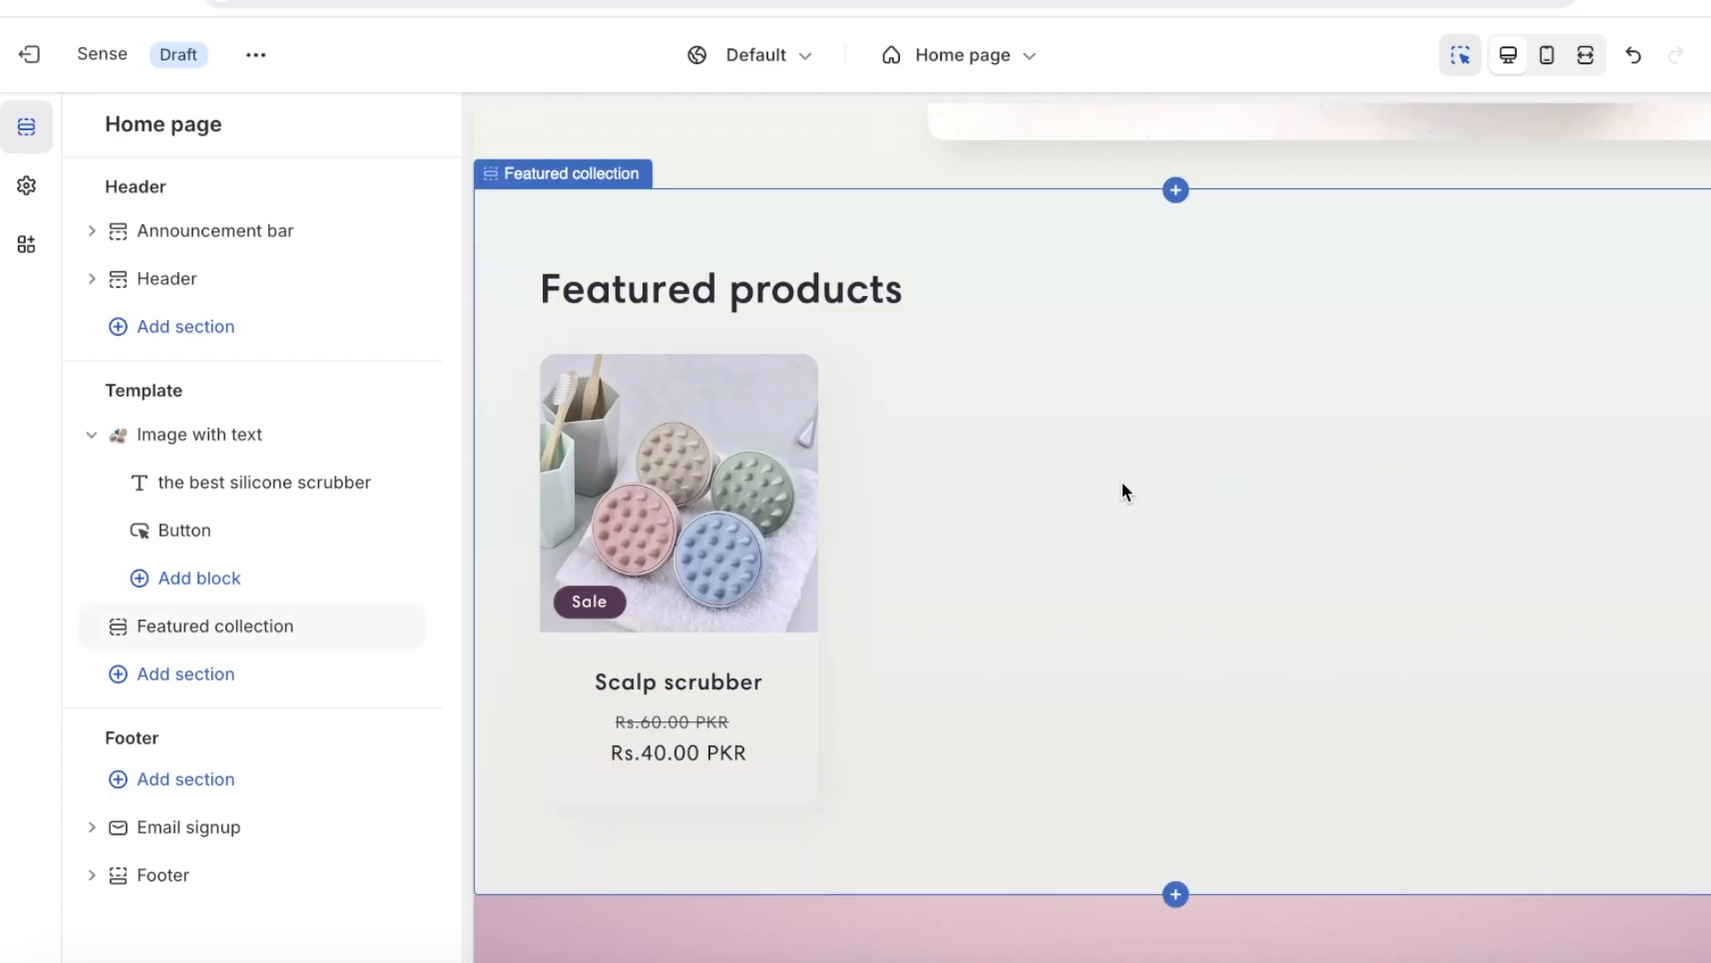
scroll(1121, 481, up, 4)
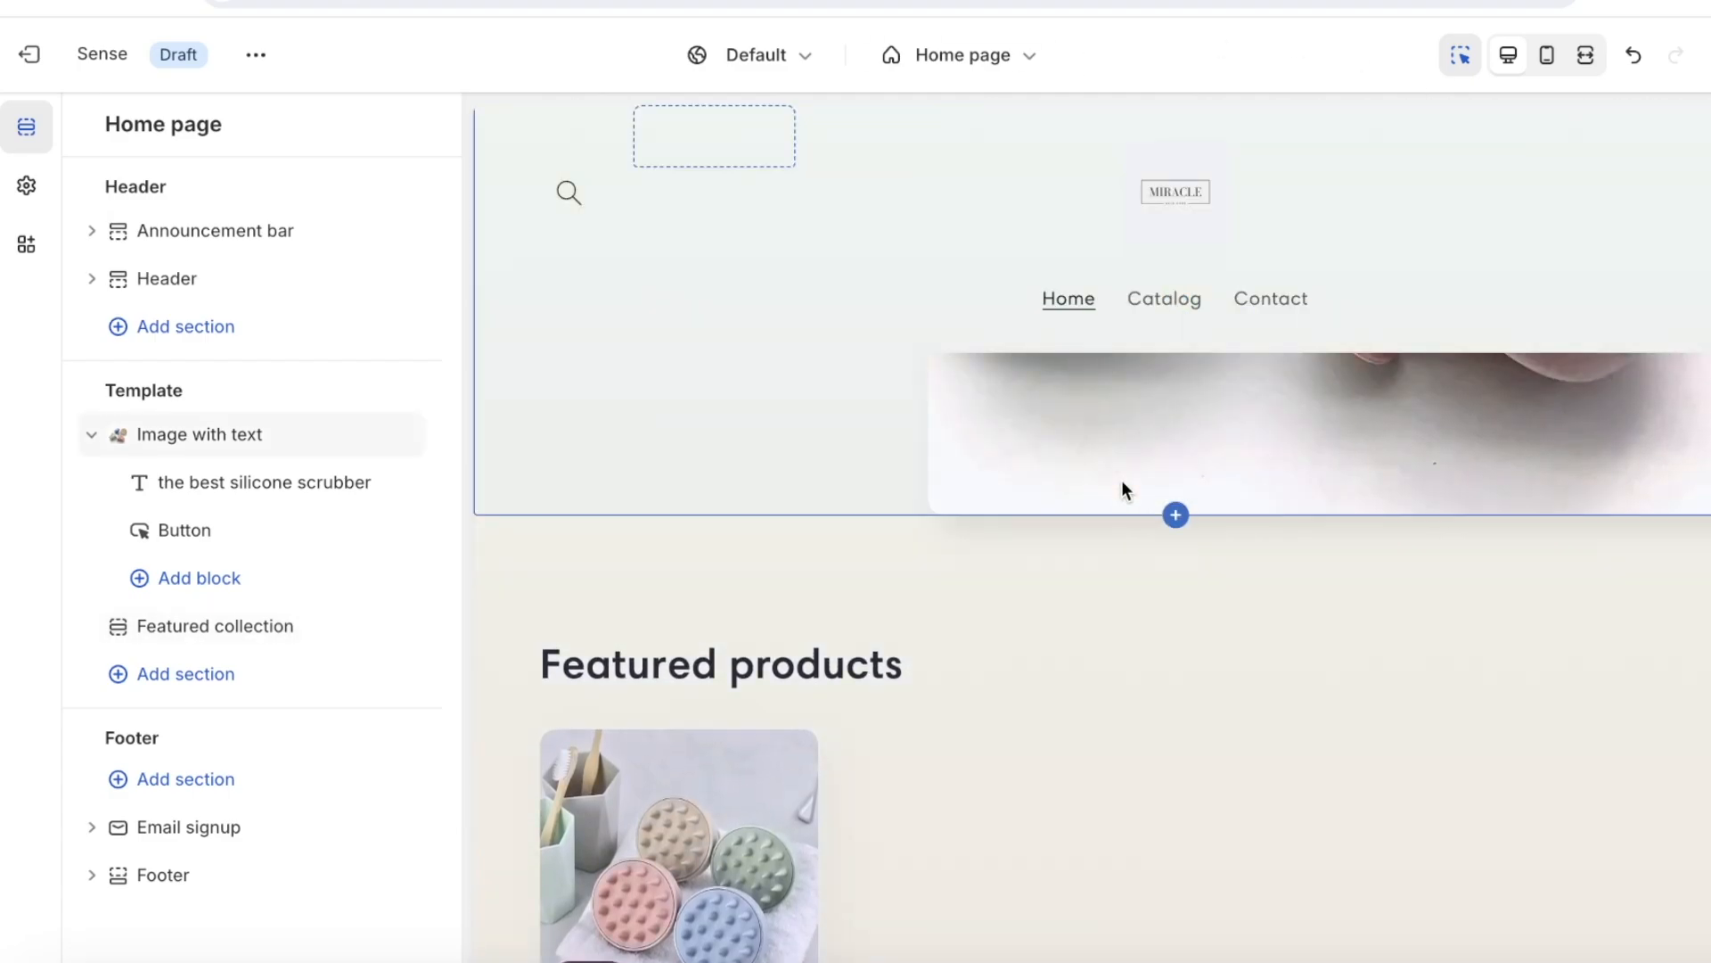
scroll(1121, 480, down, 3)
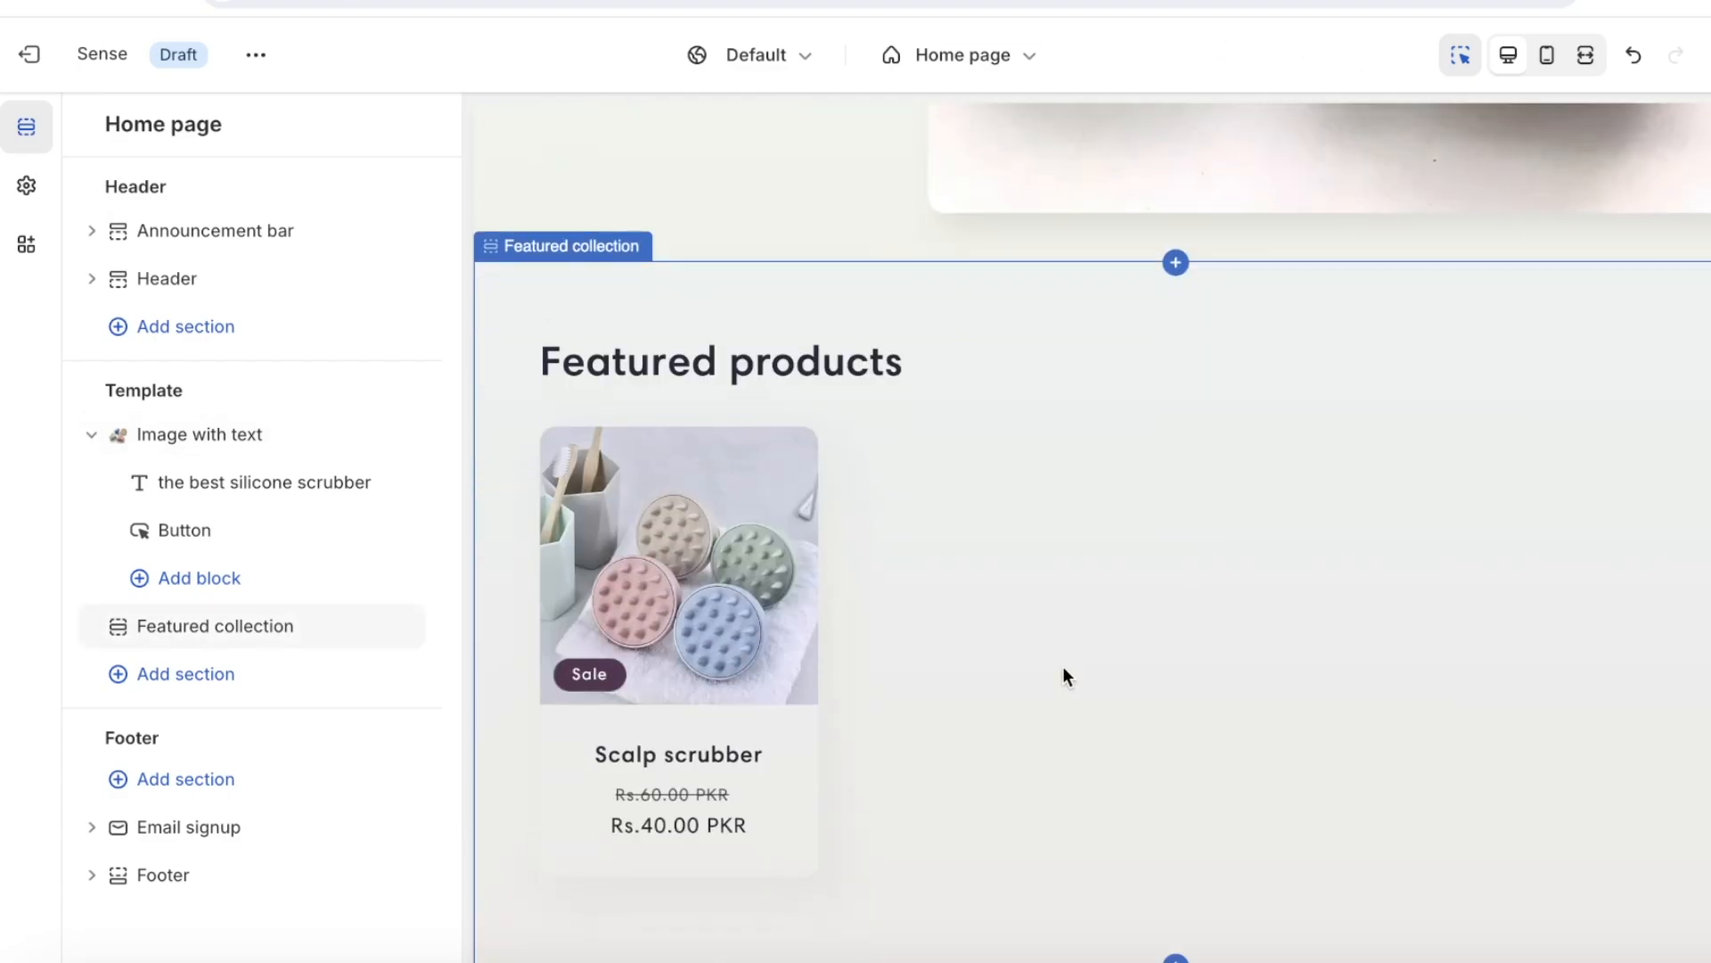
click(643, 301)
click(90, 125)
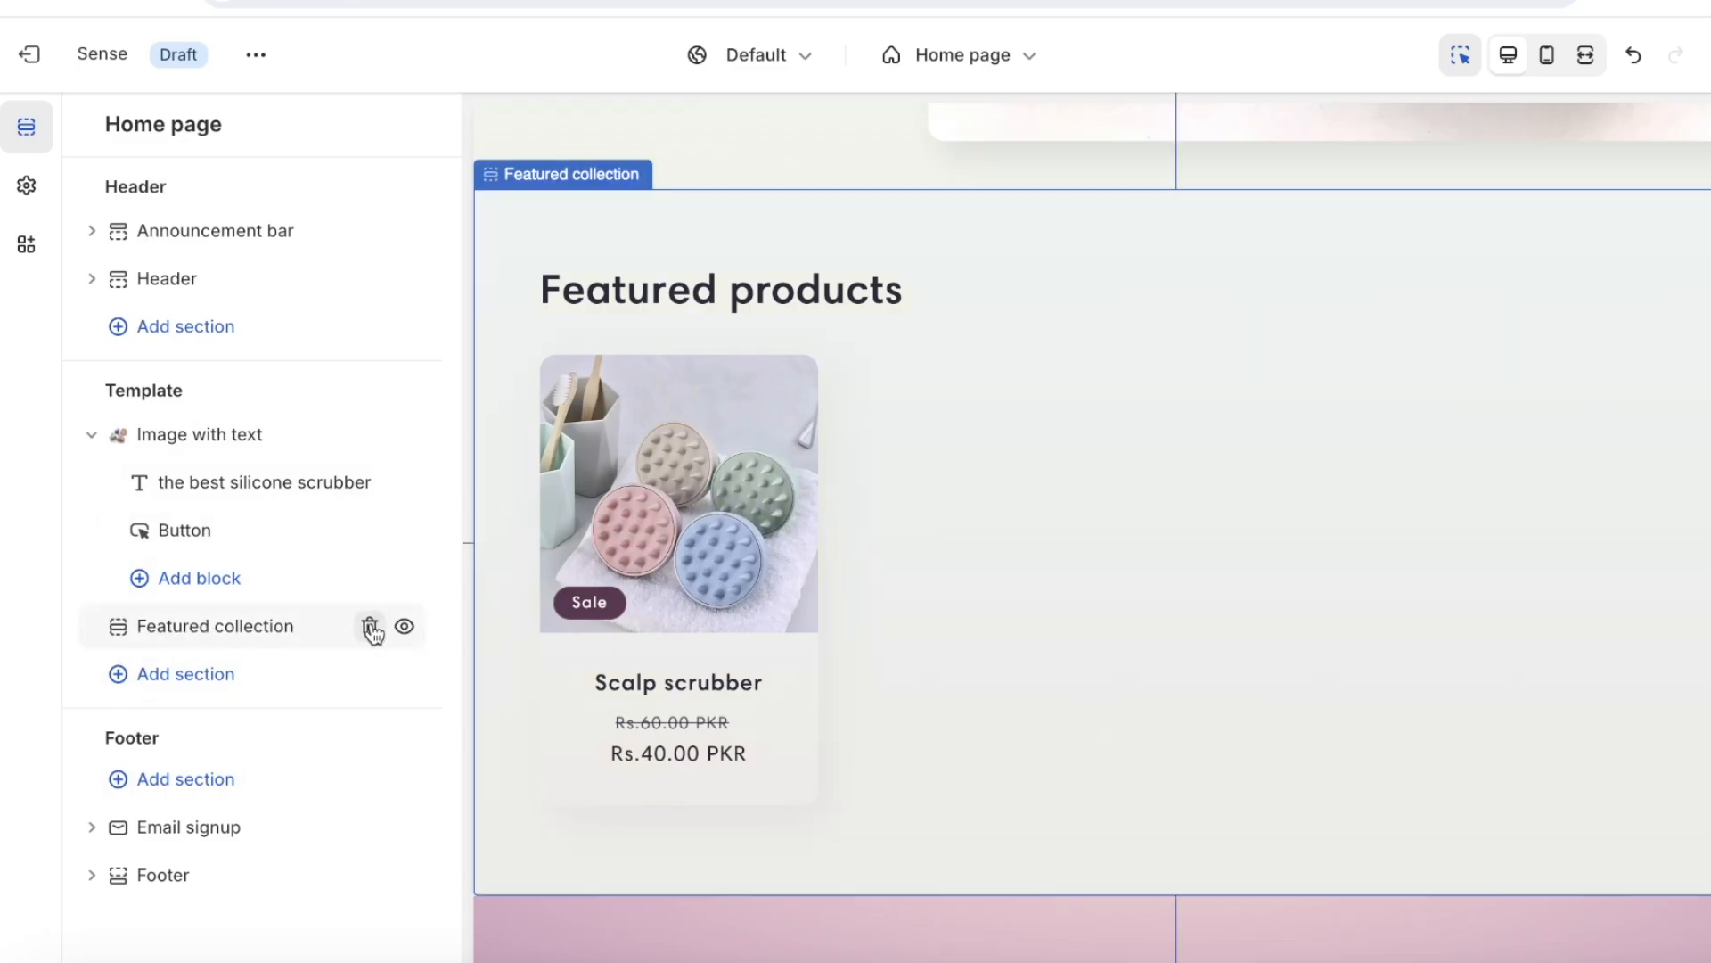
click(369, 626)
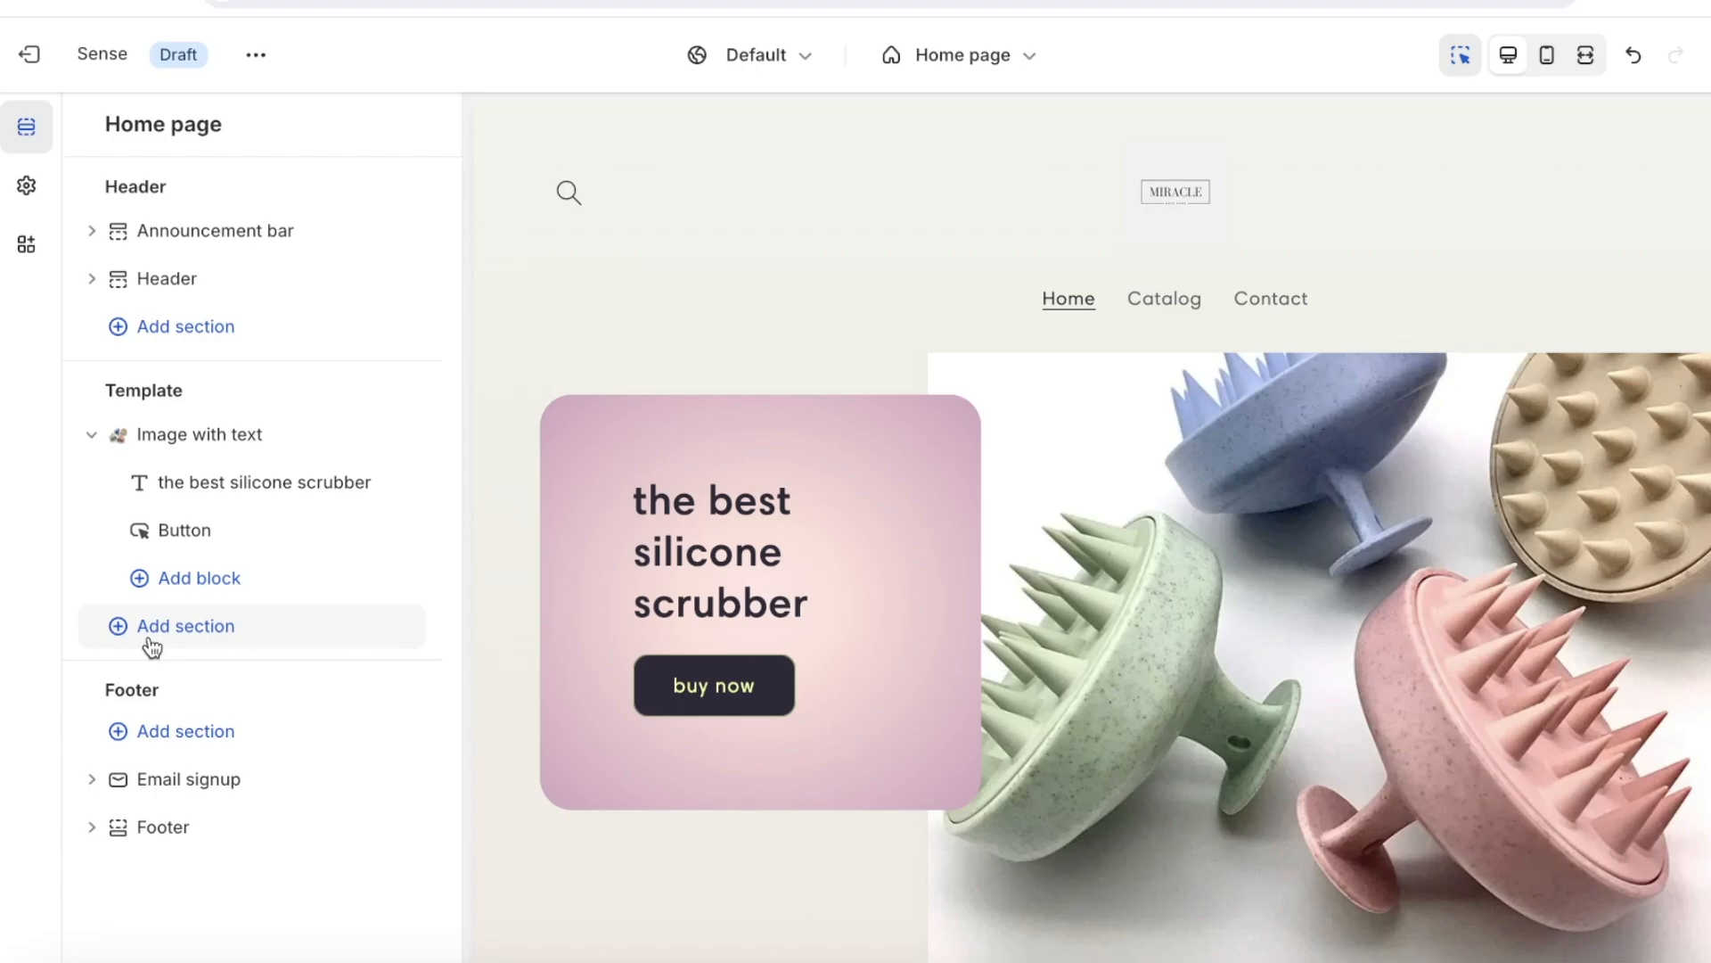
- Add an Image with text section below the existing one and set its image to the "Silicone Shampoo" picture, S8b16fe9360014, from the store library
click(153, 642)
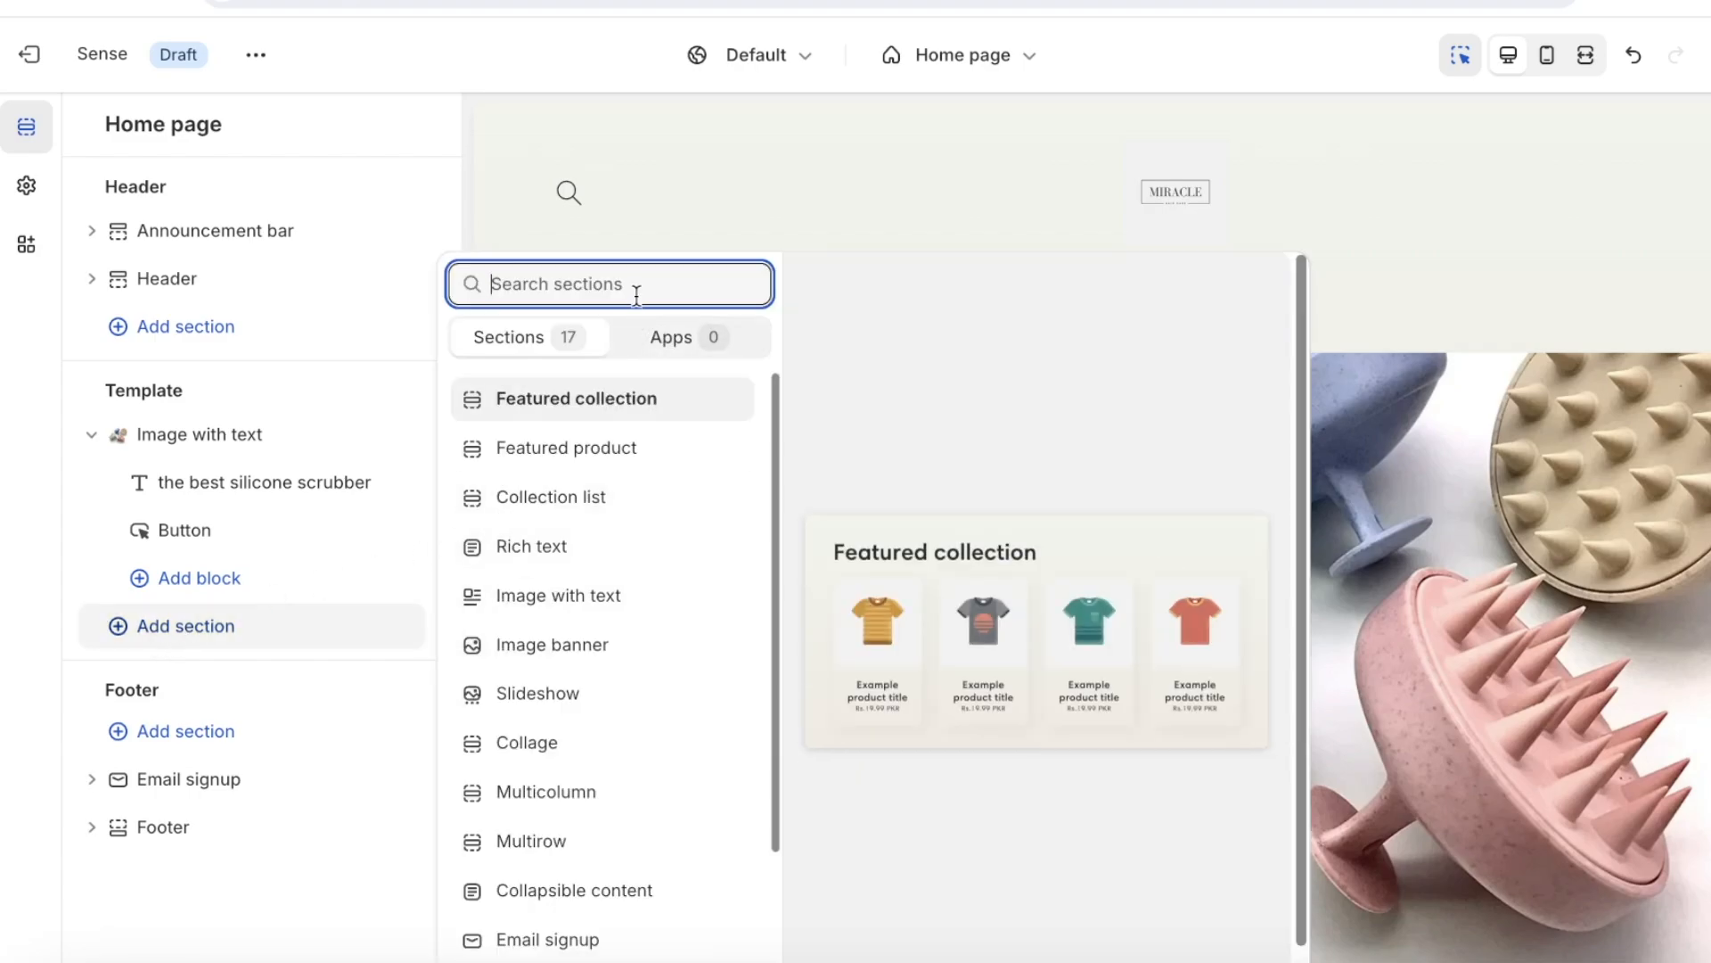
text(image)
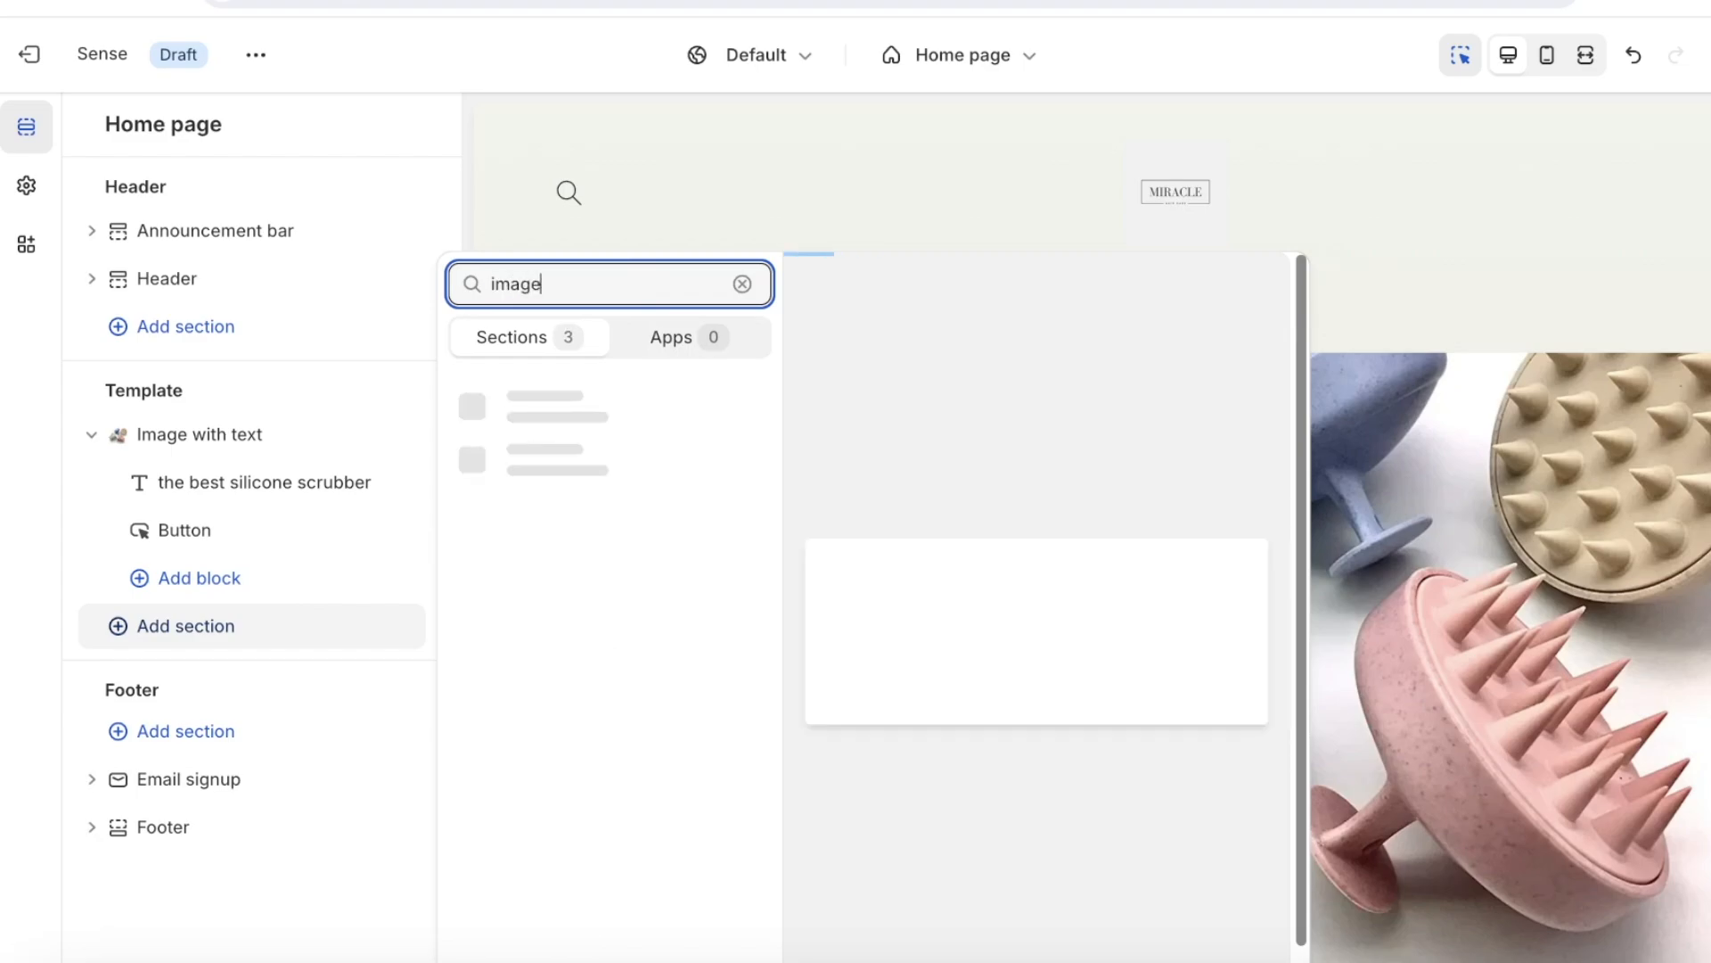
click(624, 440)
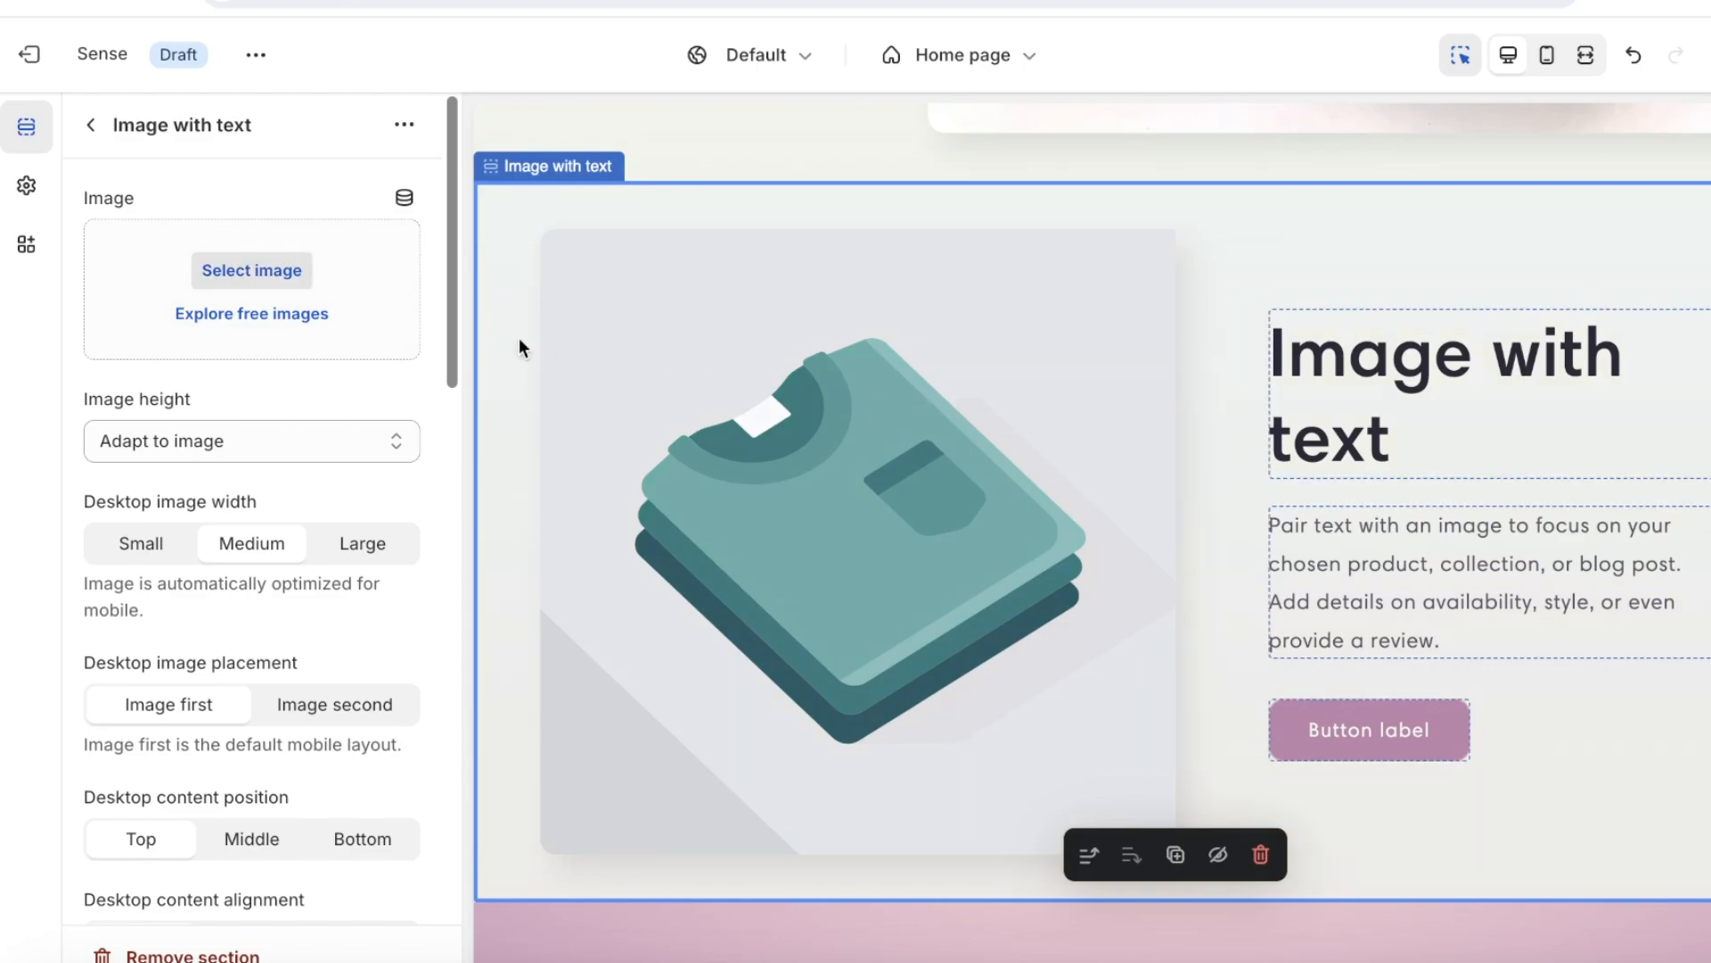
click(285, 273)
scroll(878, 521, down, 1)
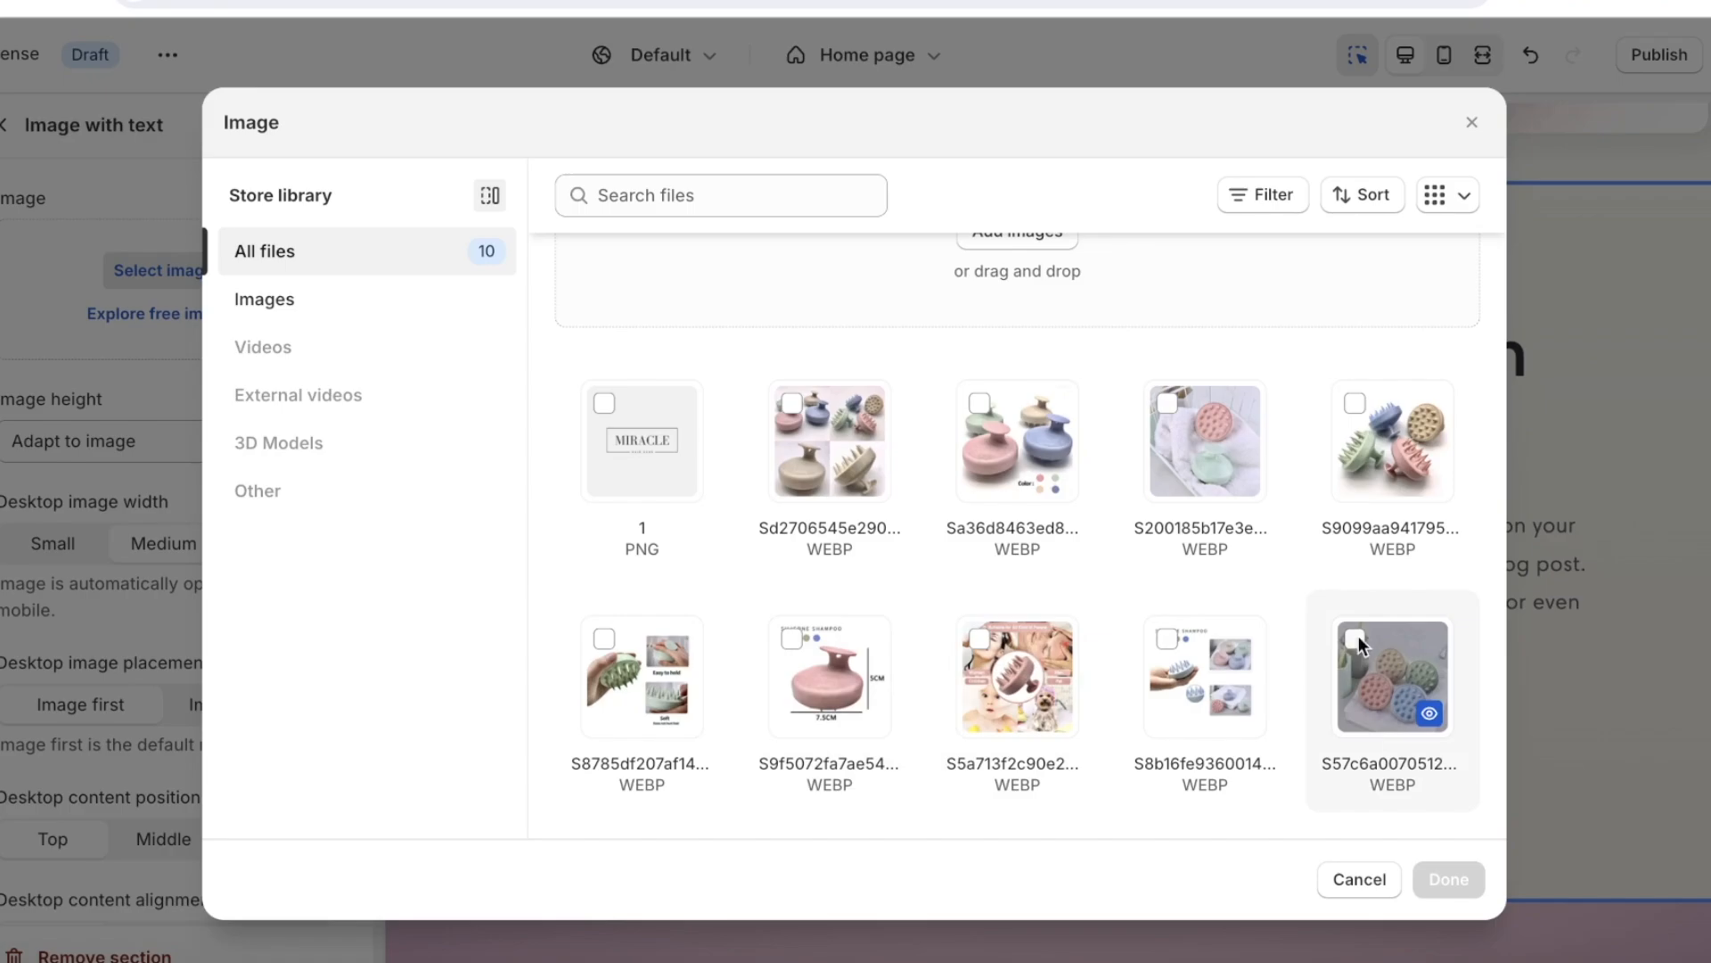
click(1201, 656)
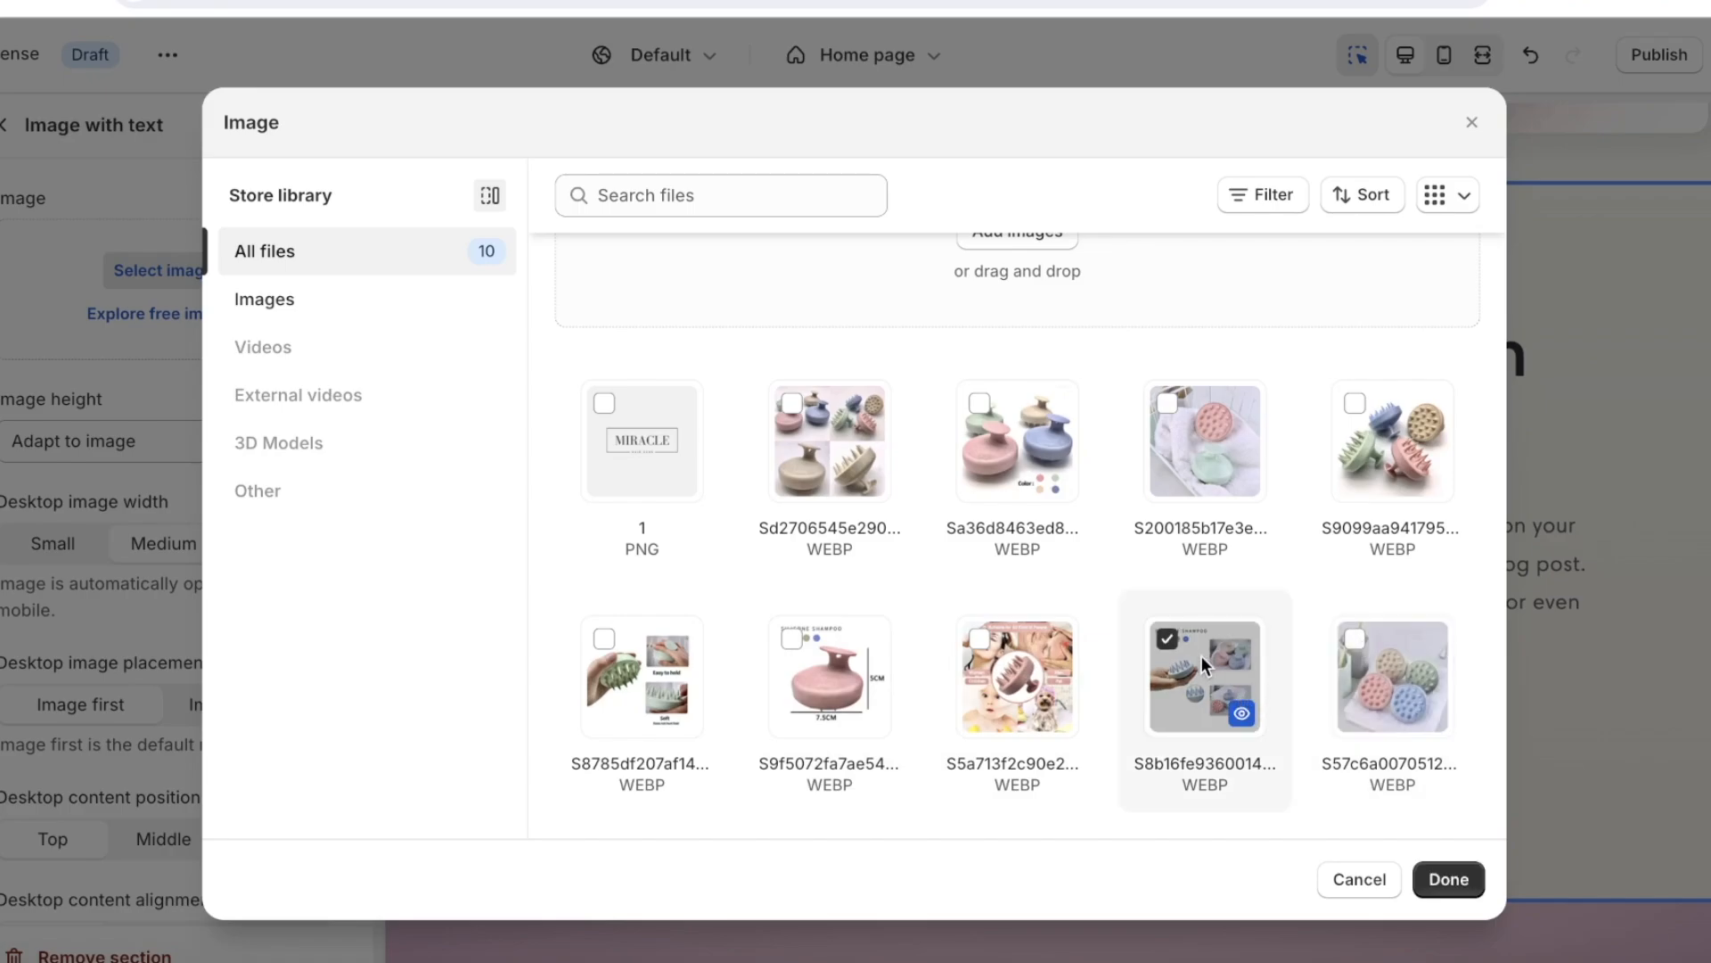
click(1453, 881)
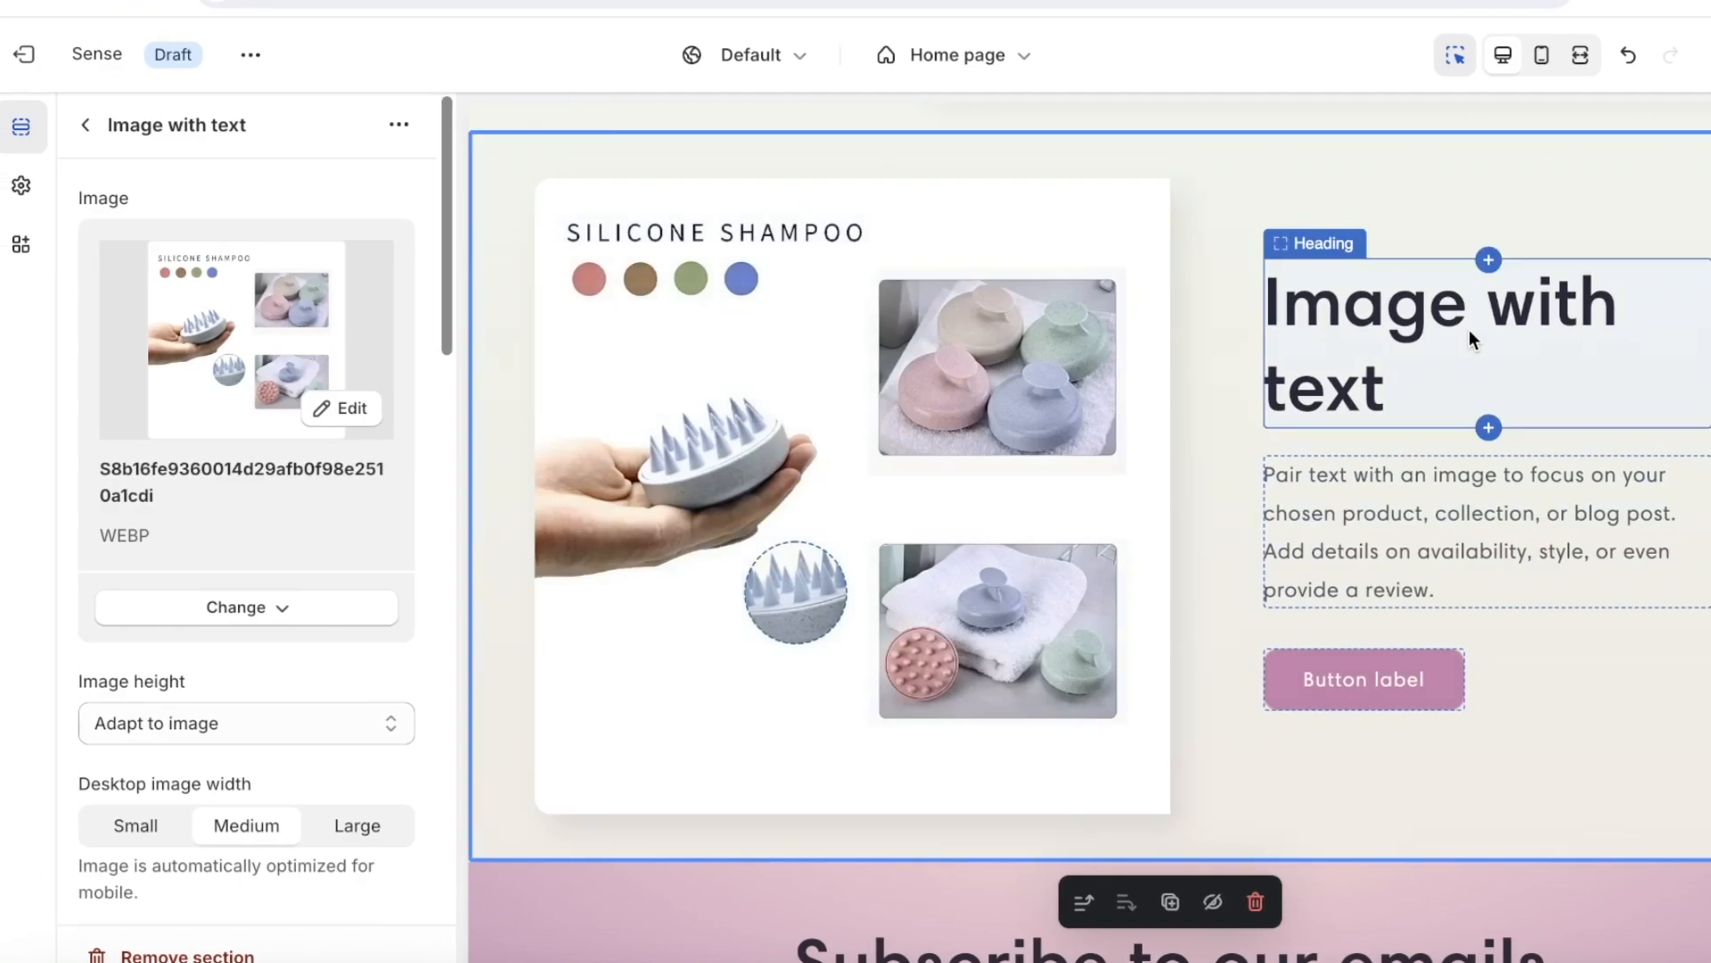
- Change the new Image with text section's heading to "hair like youv never seen"
click(1469, 339)
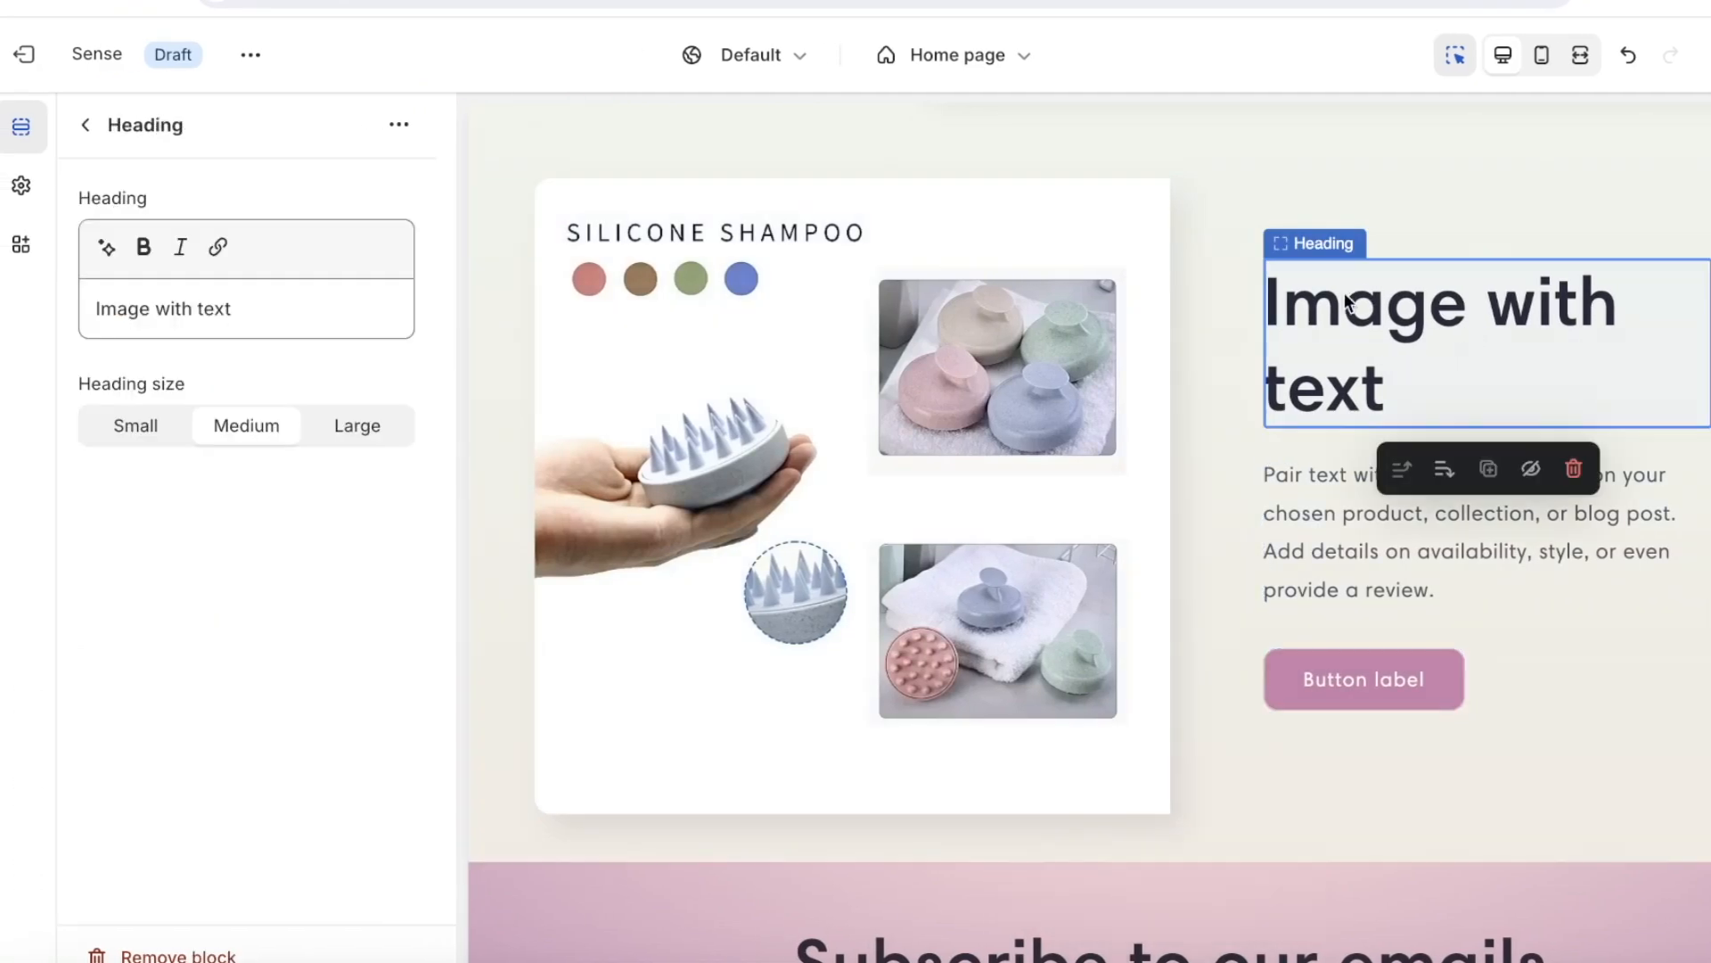
triple_click(221, 303)
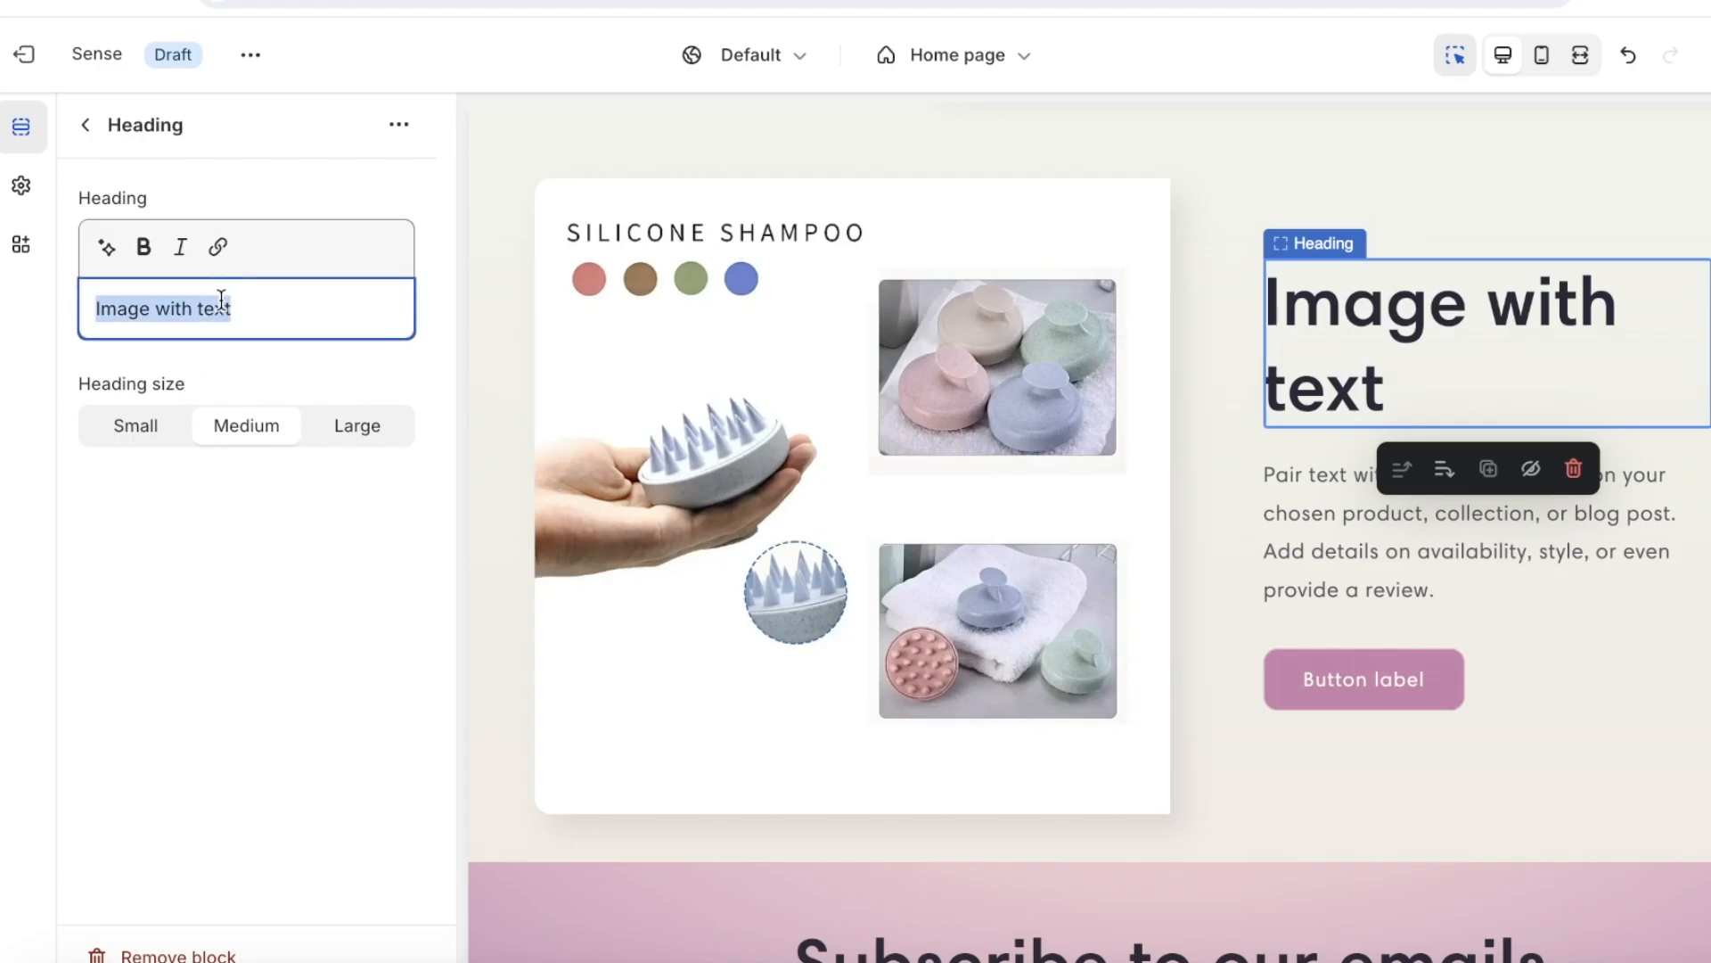
text(hair like youv never seen)
- Generate the section's body text from the description "haircare" and use "Expert Haircare Solutions for Healthy and Beautiful Tresses."
click(1439, 477)
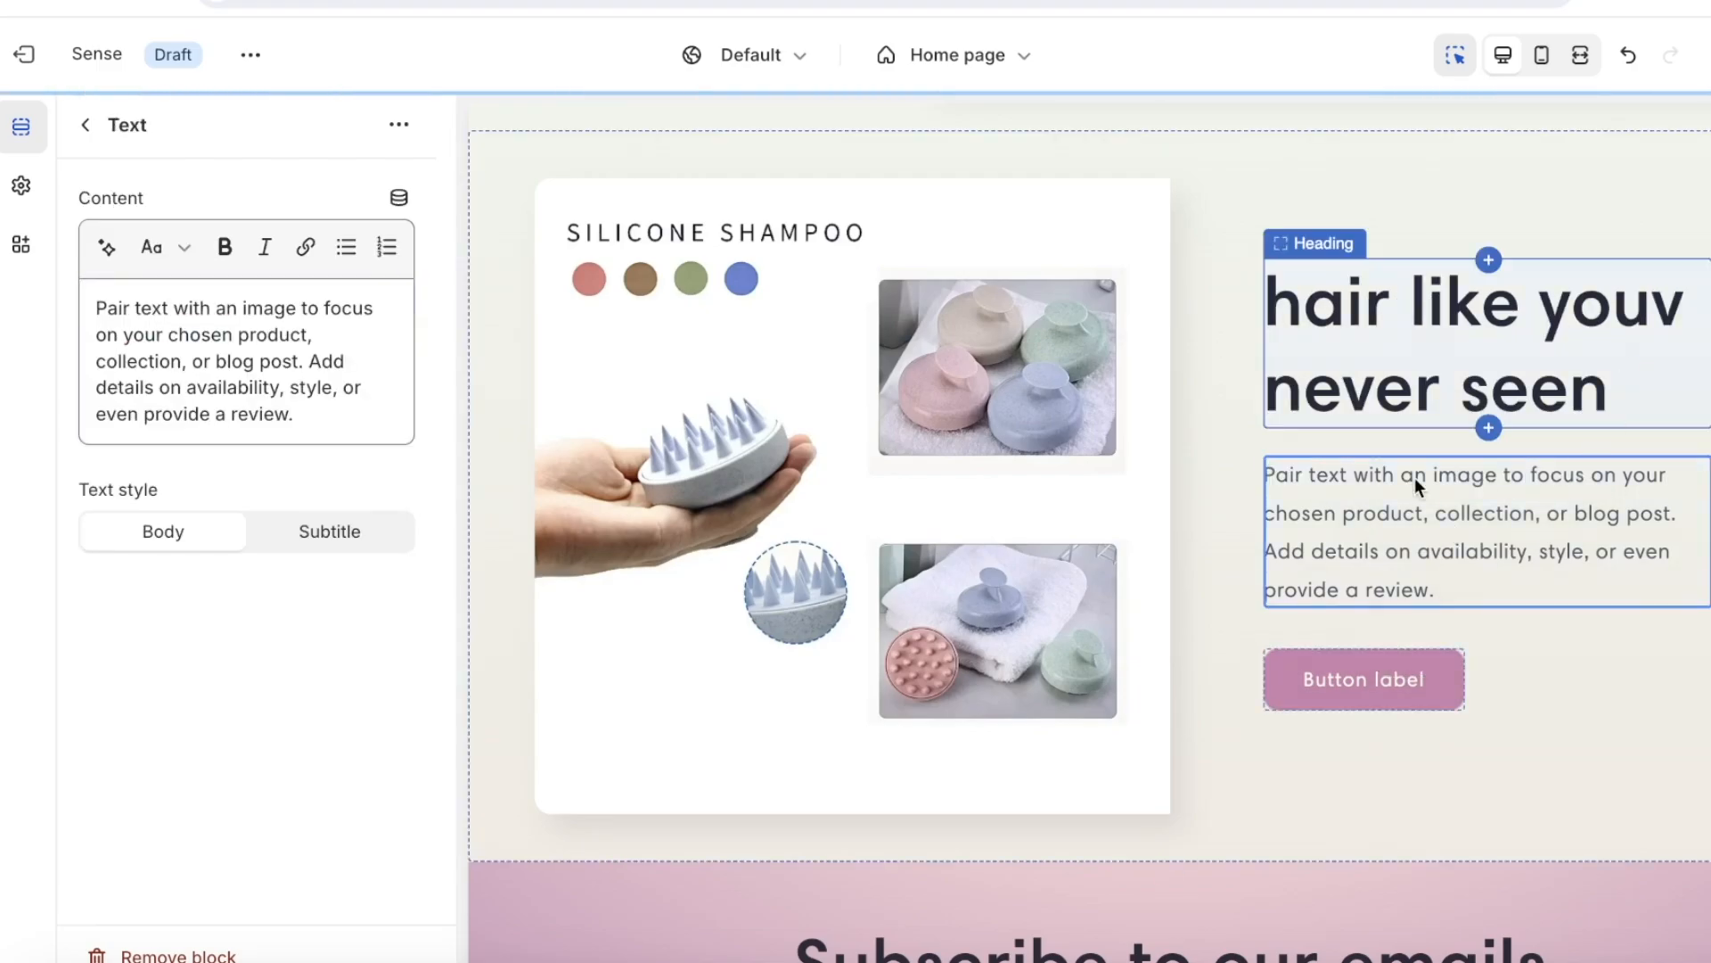
click(102, 250)
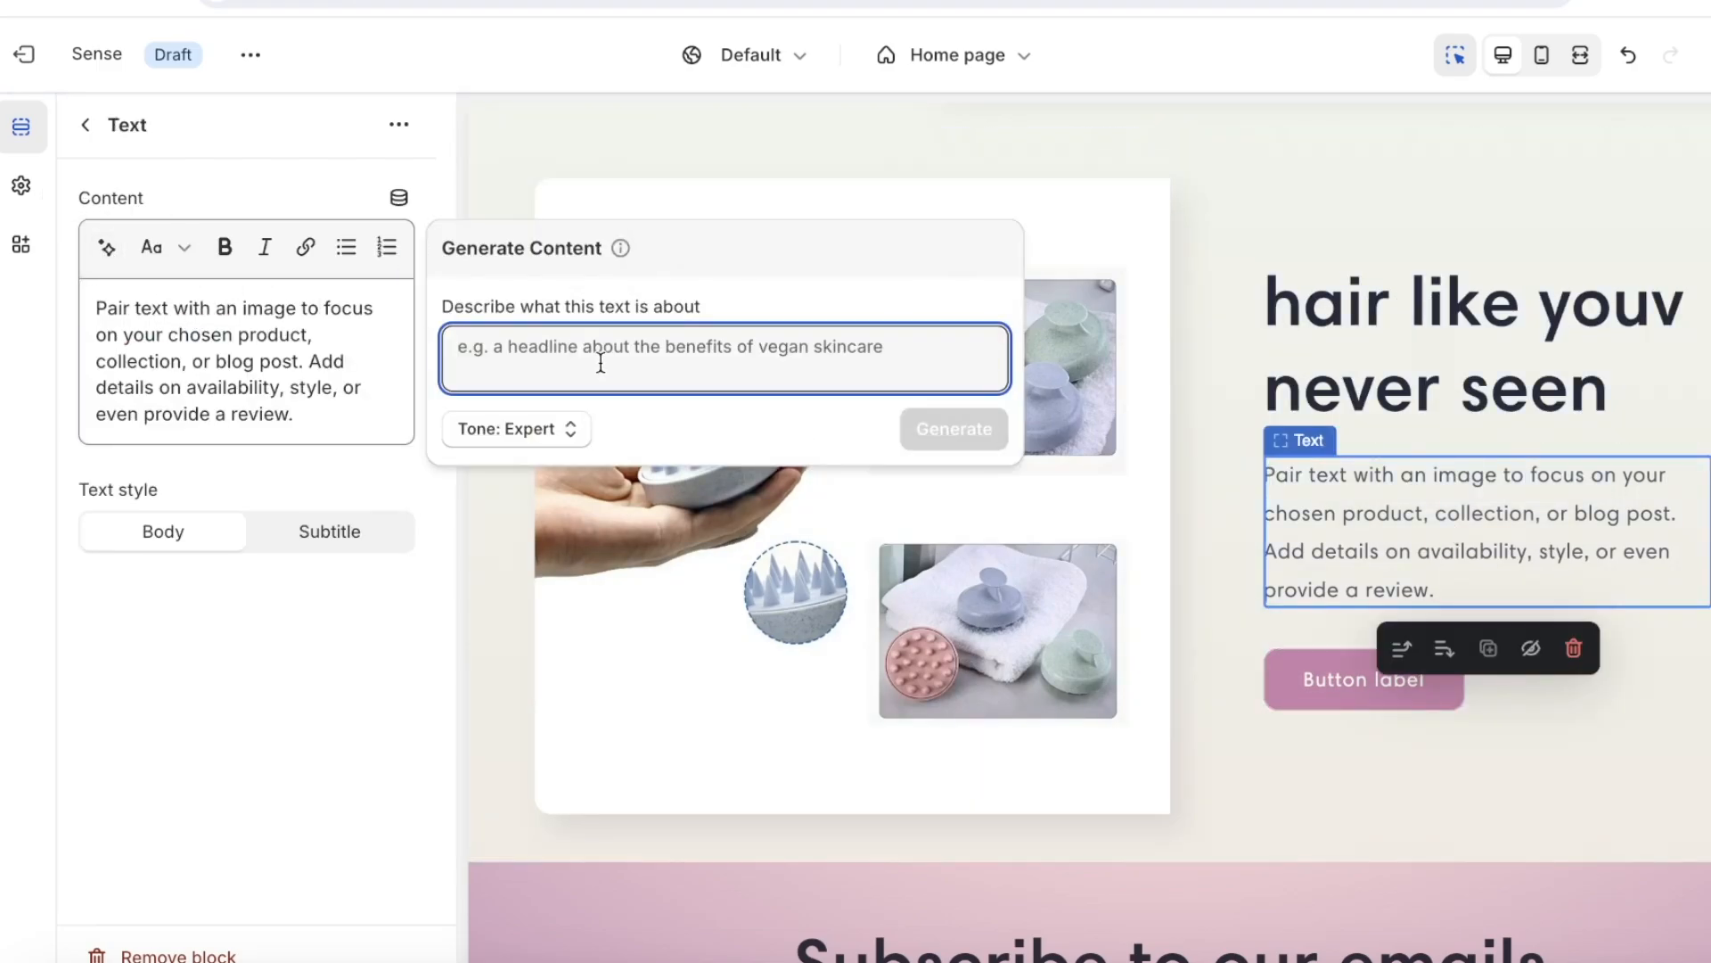
text(hsir)
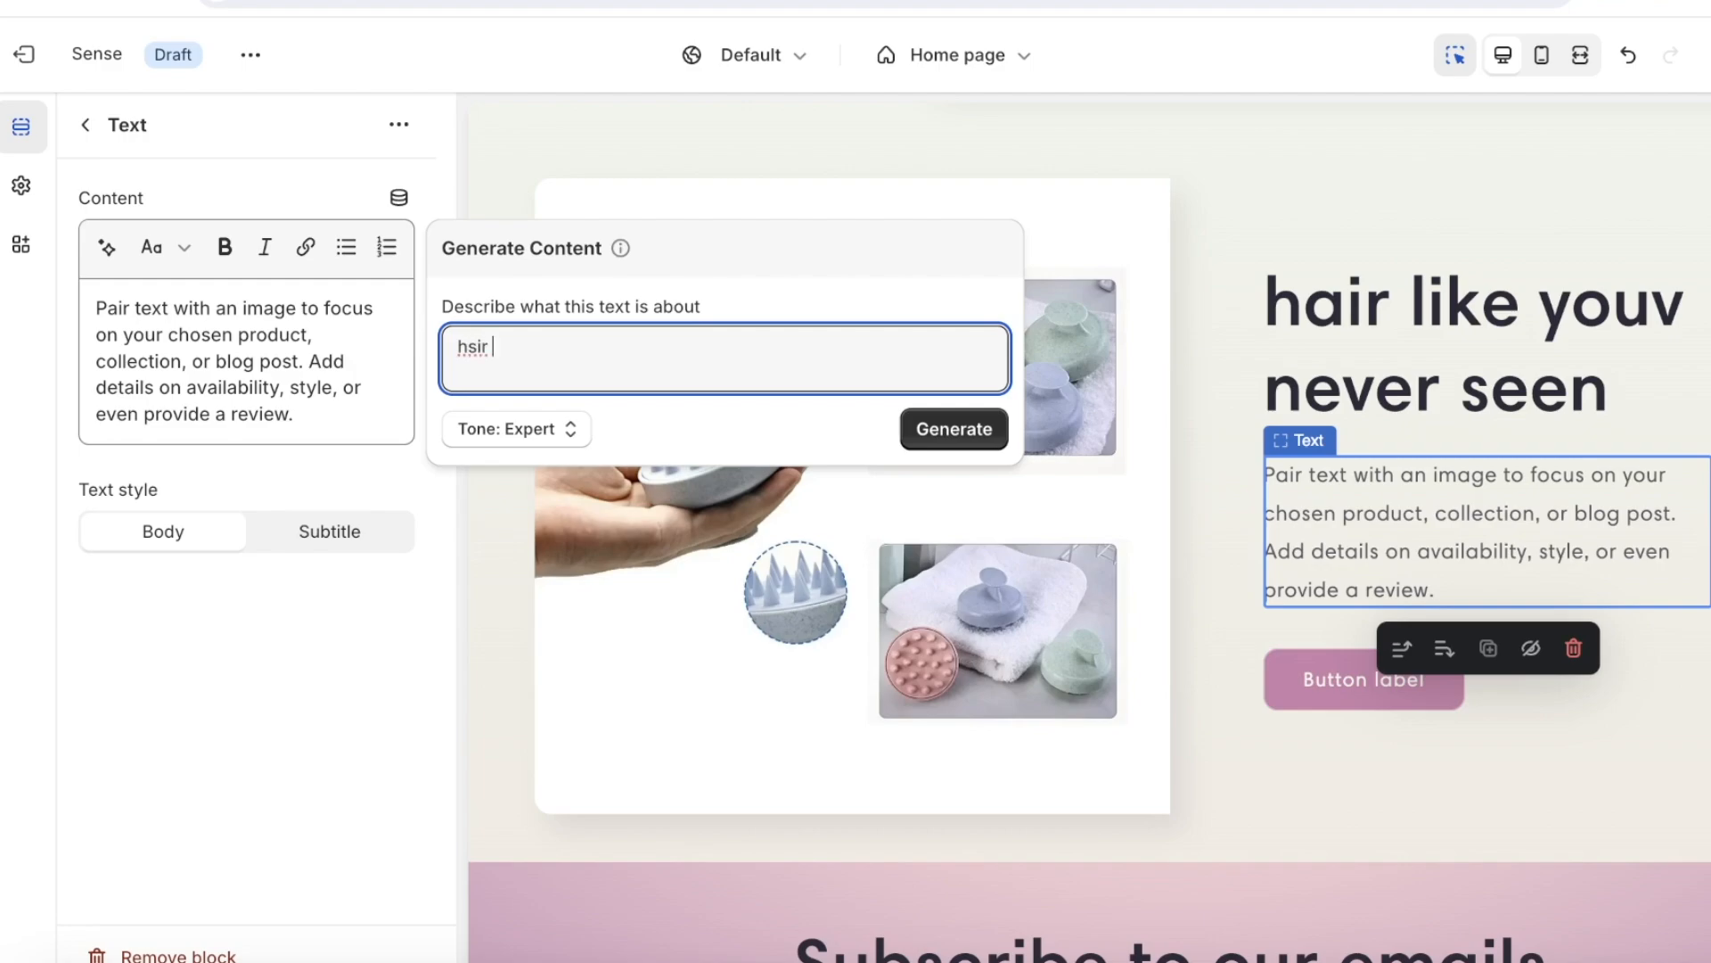
text(i)
key(BackSpace)
key(BackSpace)
text(aircare)
click(973, 431)
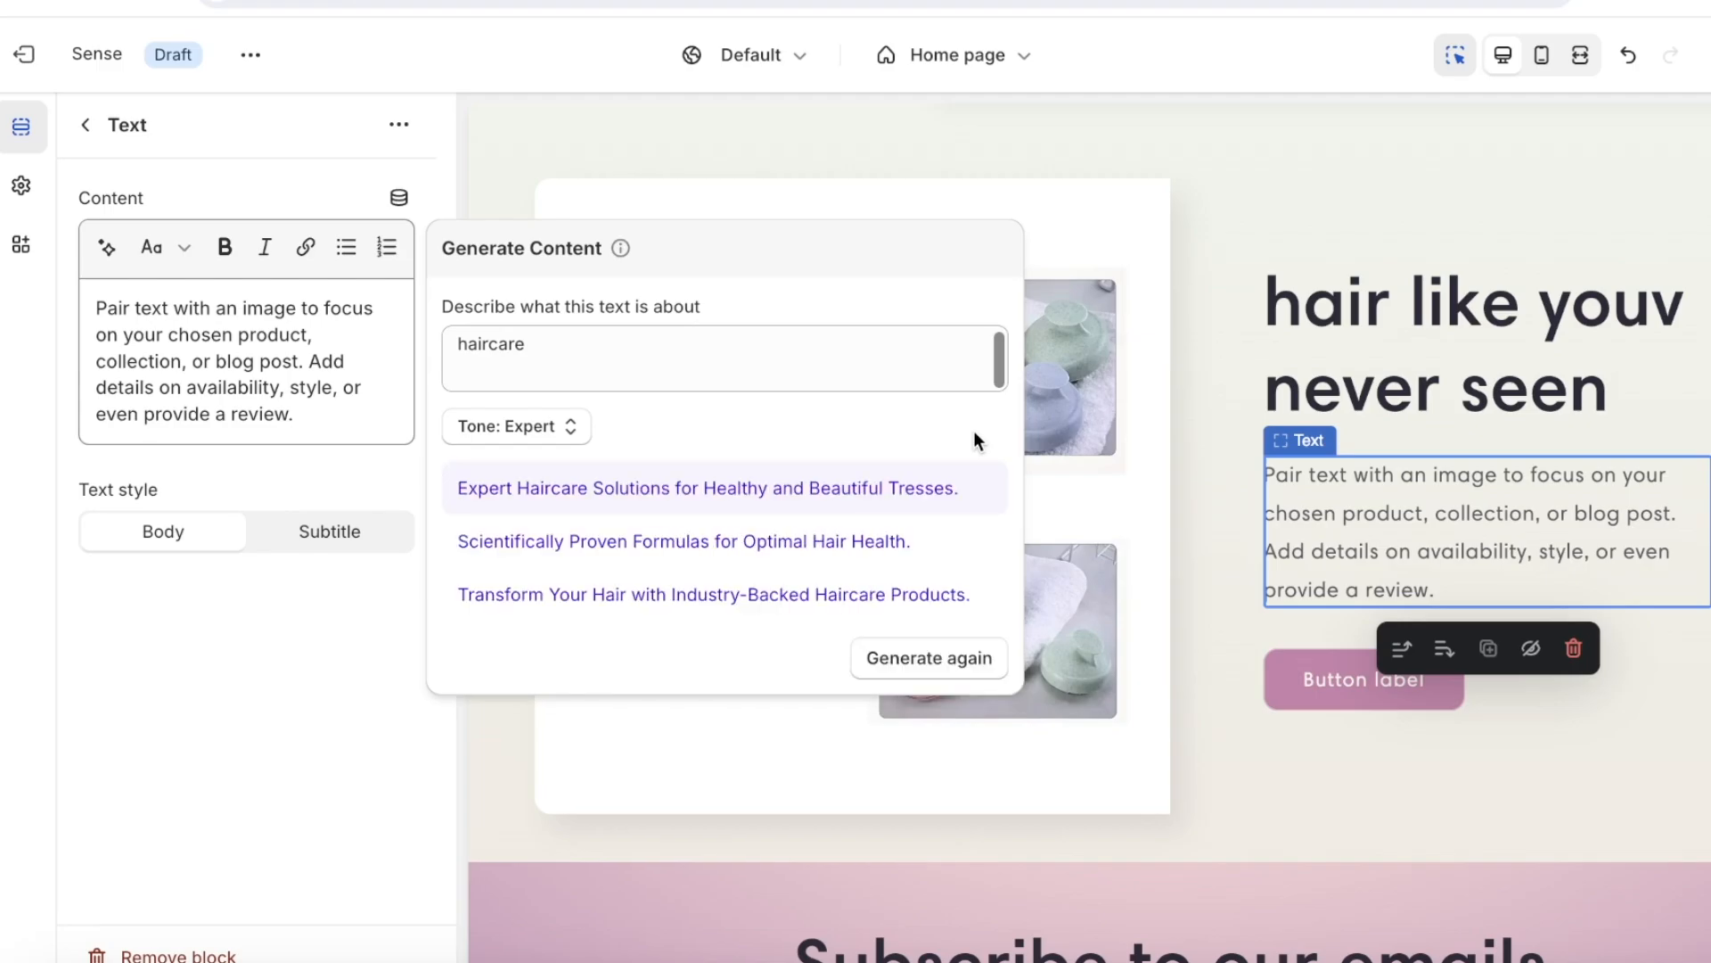
click(664, 490)
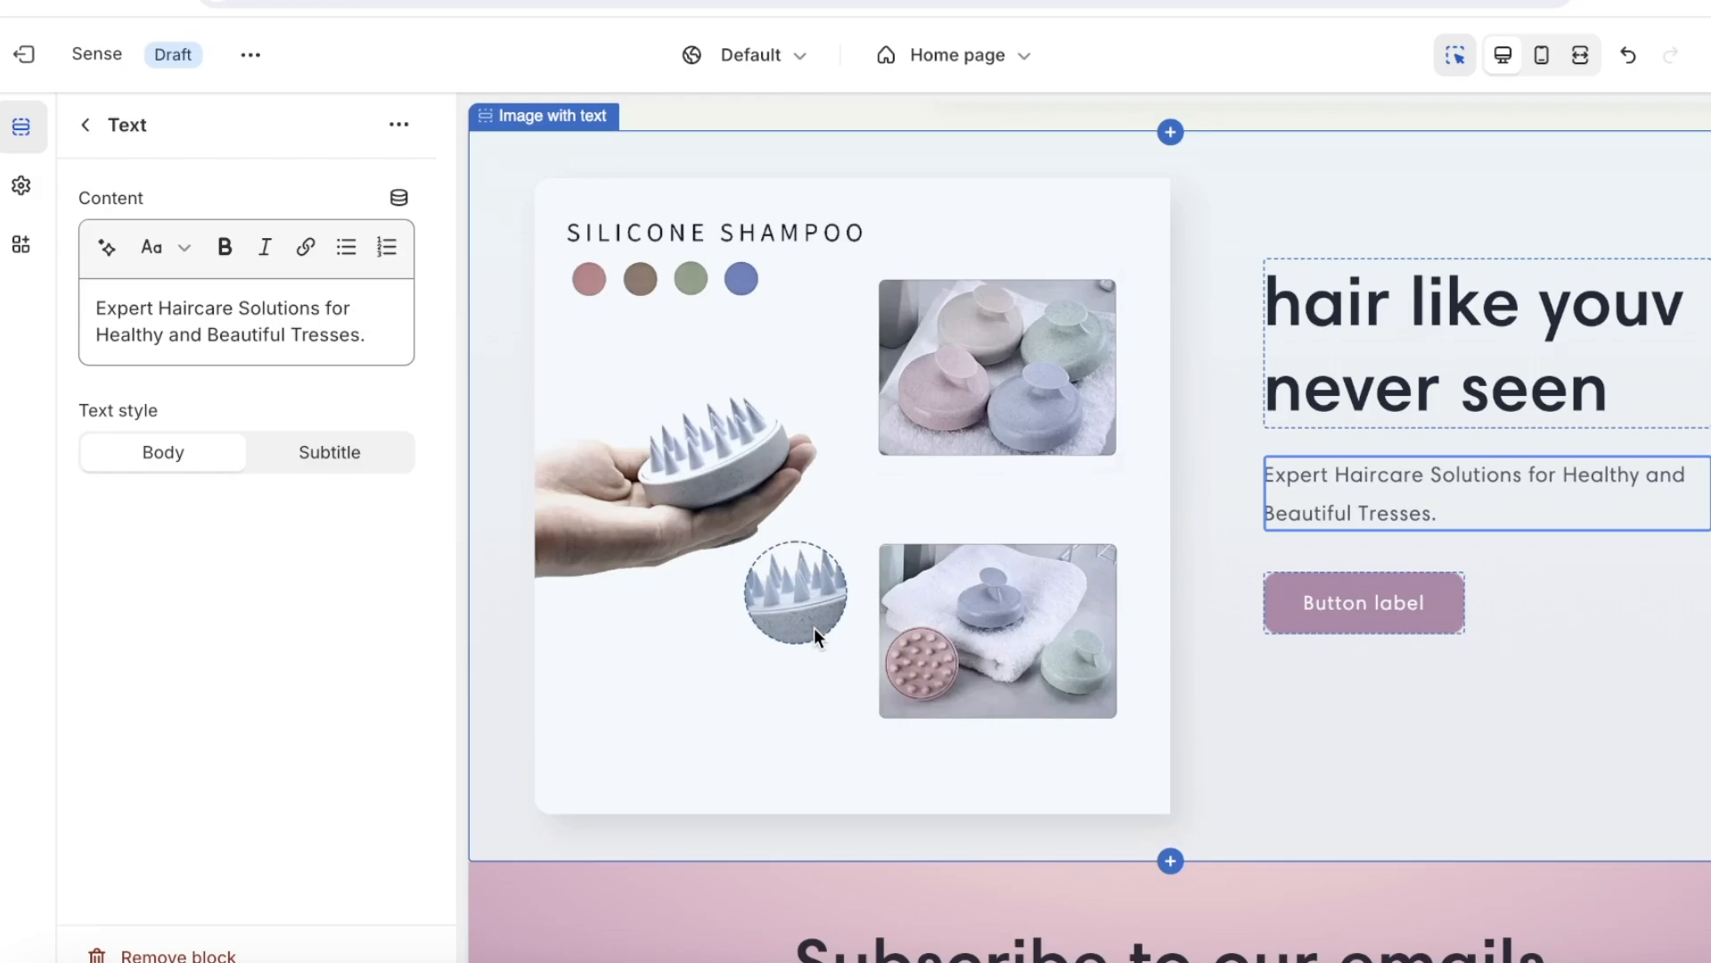
- Review the new section in the preview and add a Featured product section at the end of the home page template
scroll(1700, 408, down, 5)
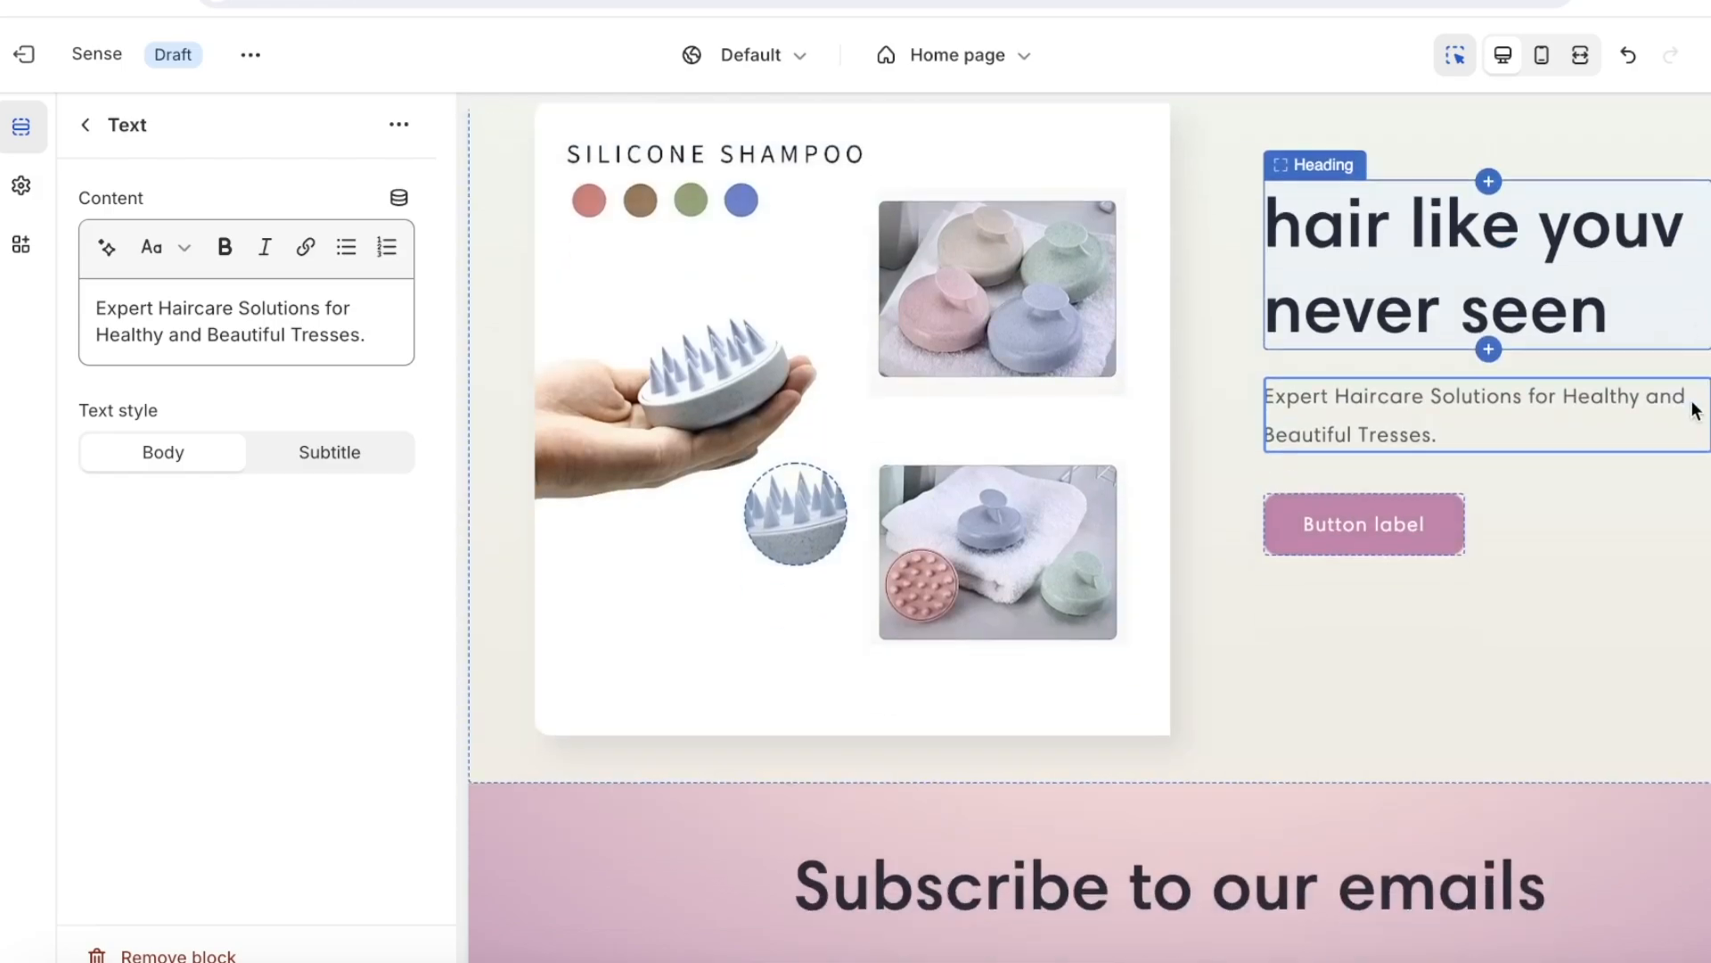
scroll(1693, 431, up, 3)
scroll(1692, 430, up, 5)
scroll(1394, 526, down, 8)
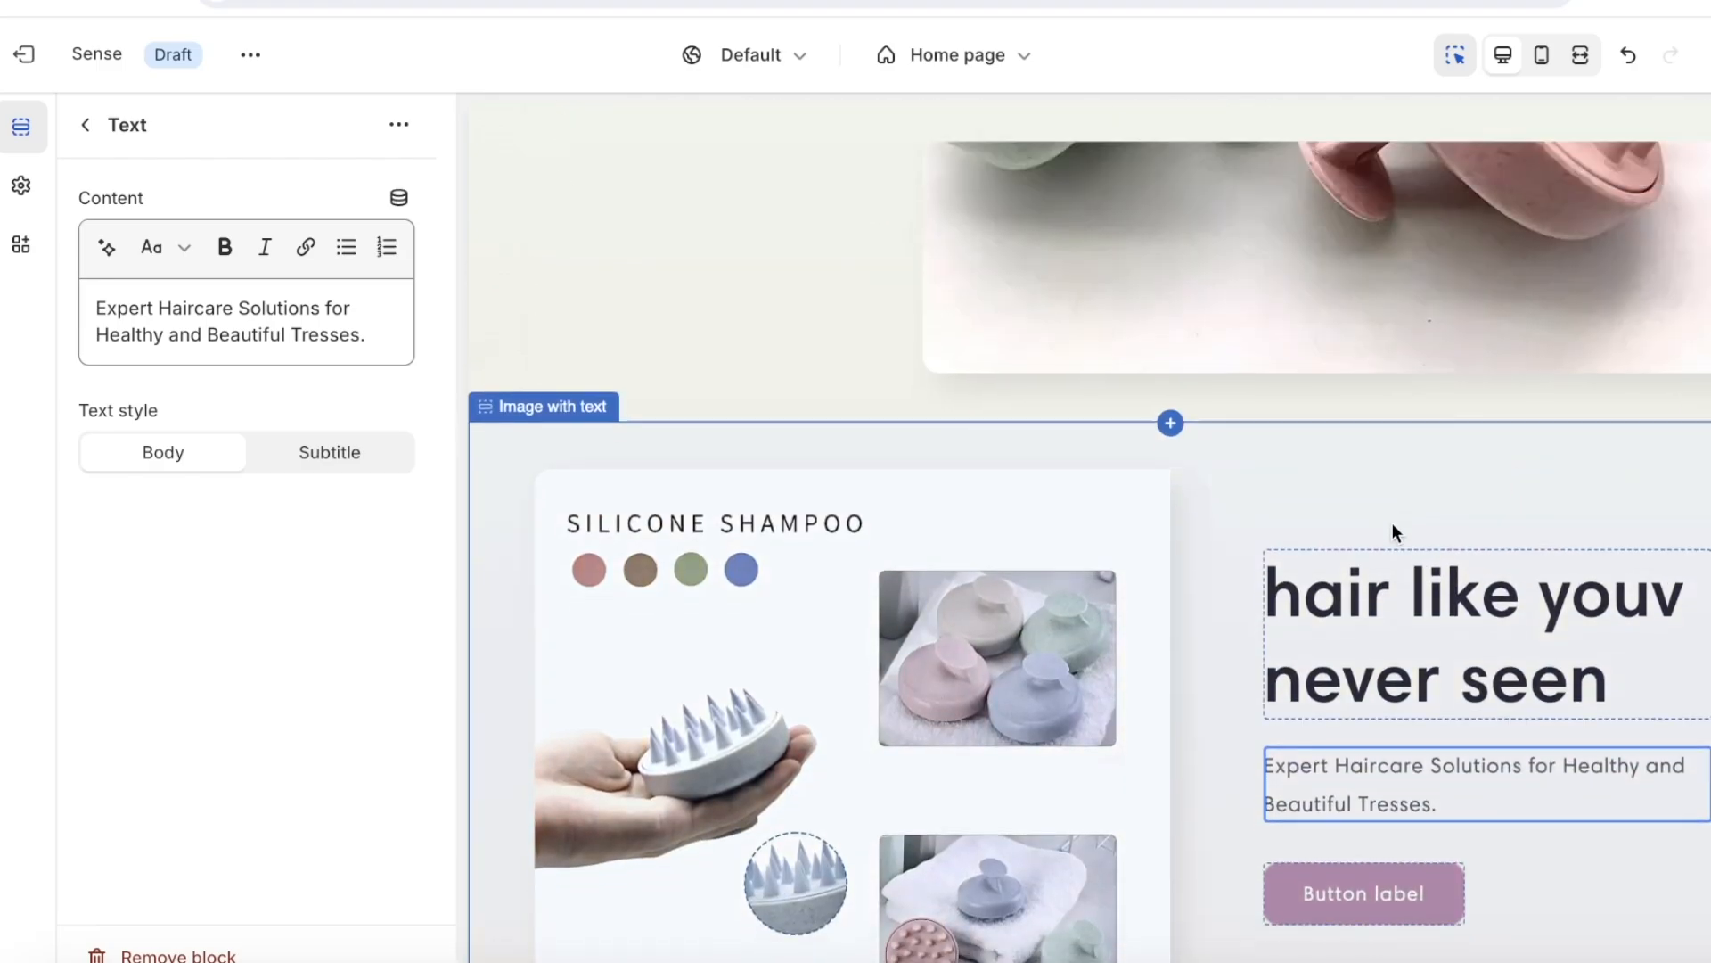
scroll(979, 463, up, 2)
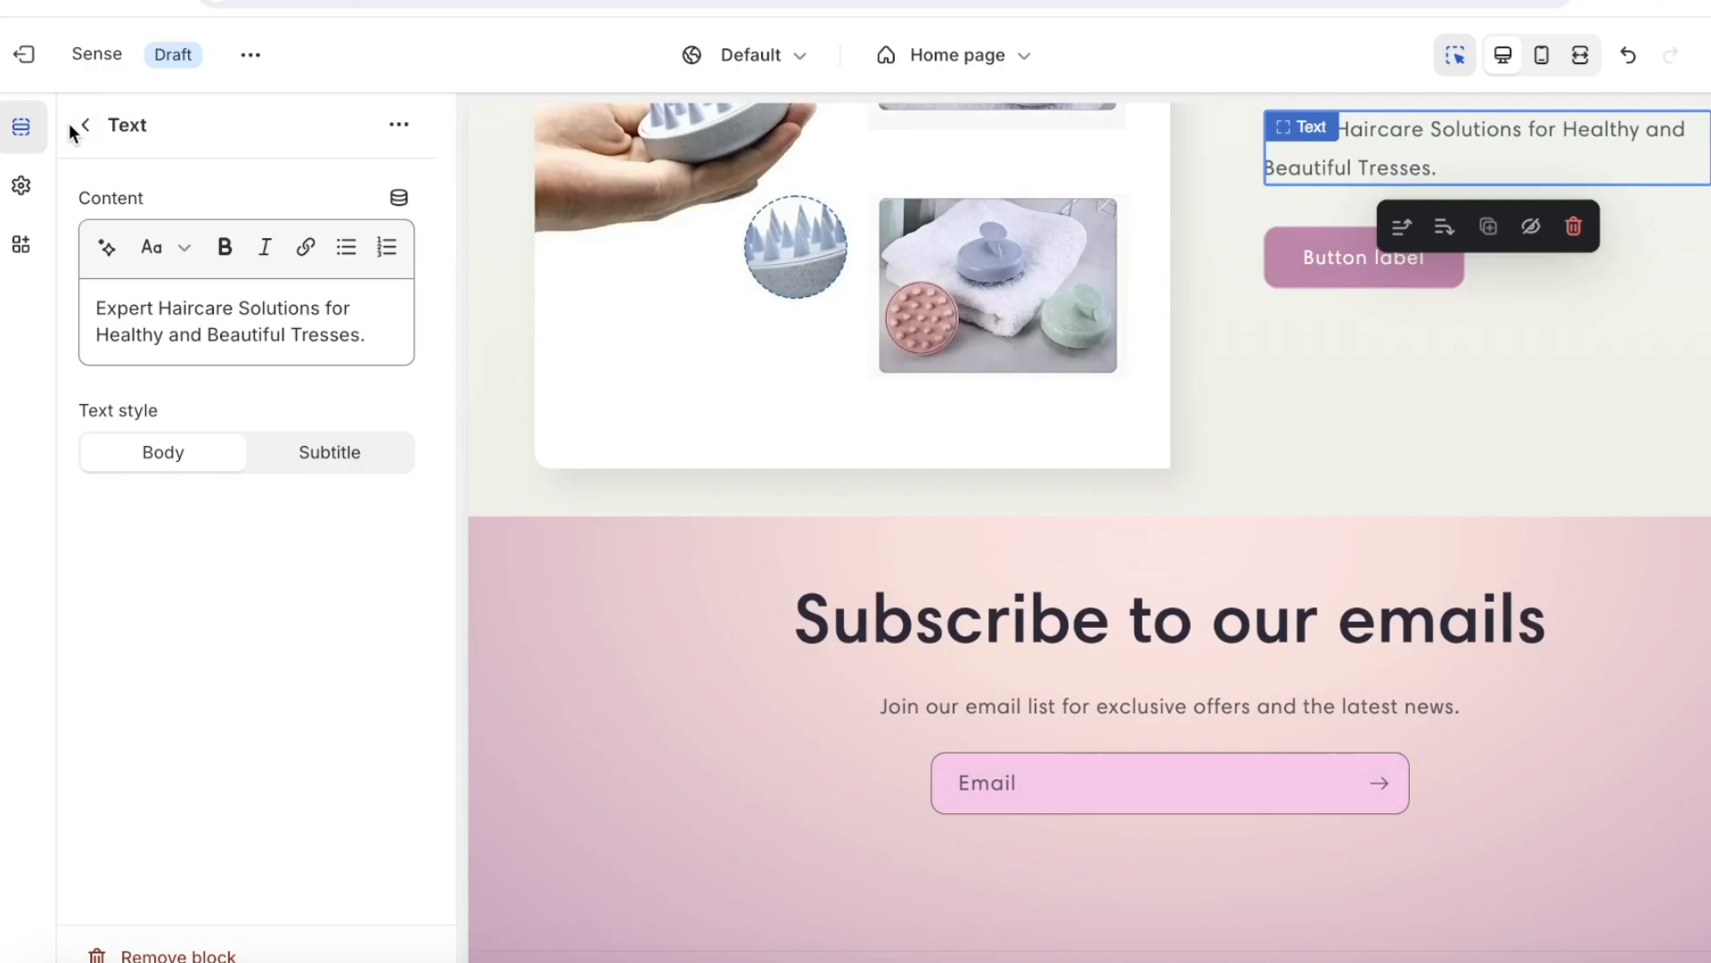
click(76, 125)
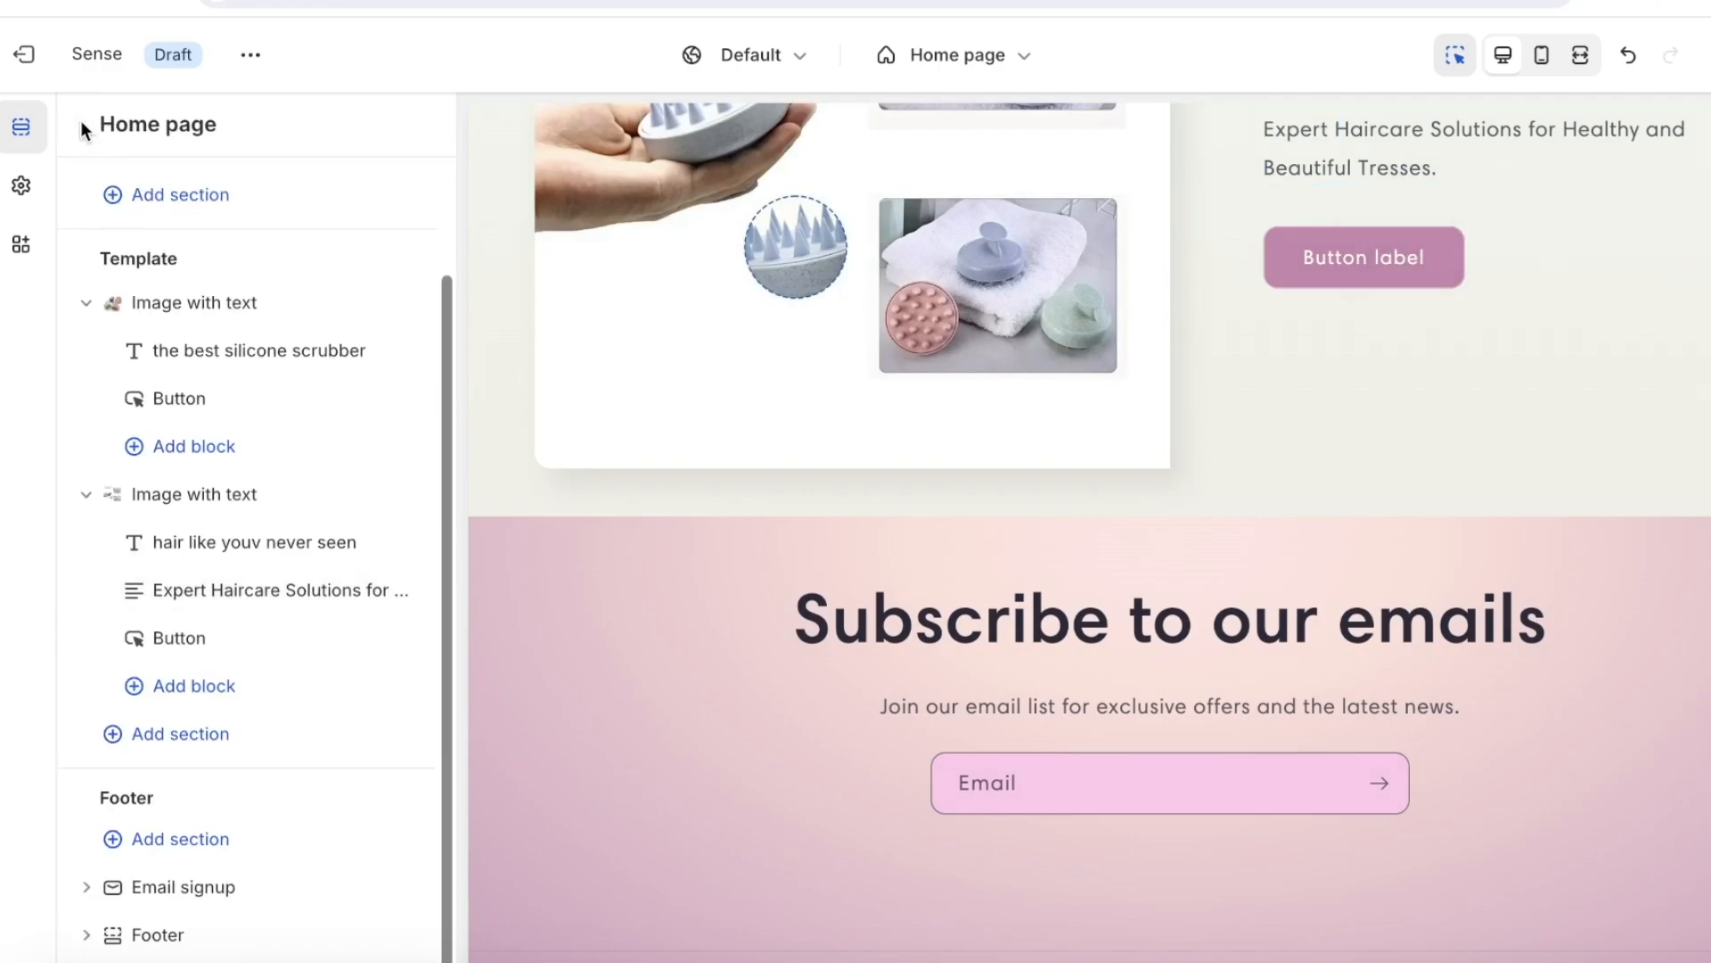
click(152, 731)
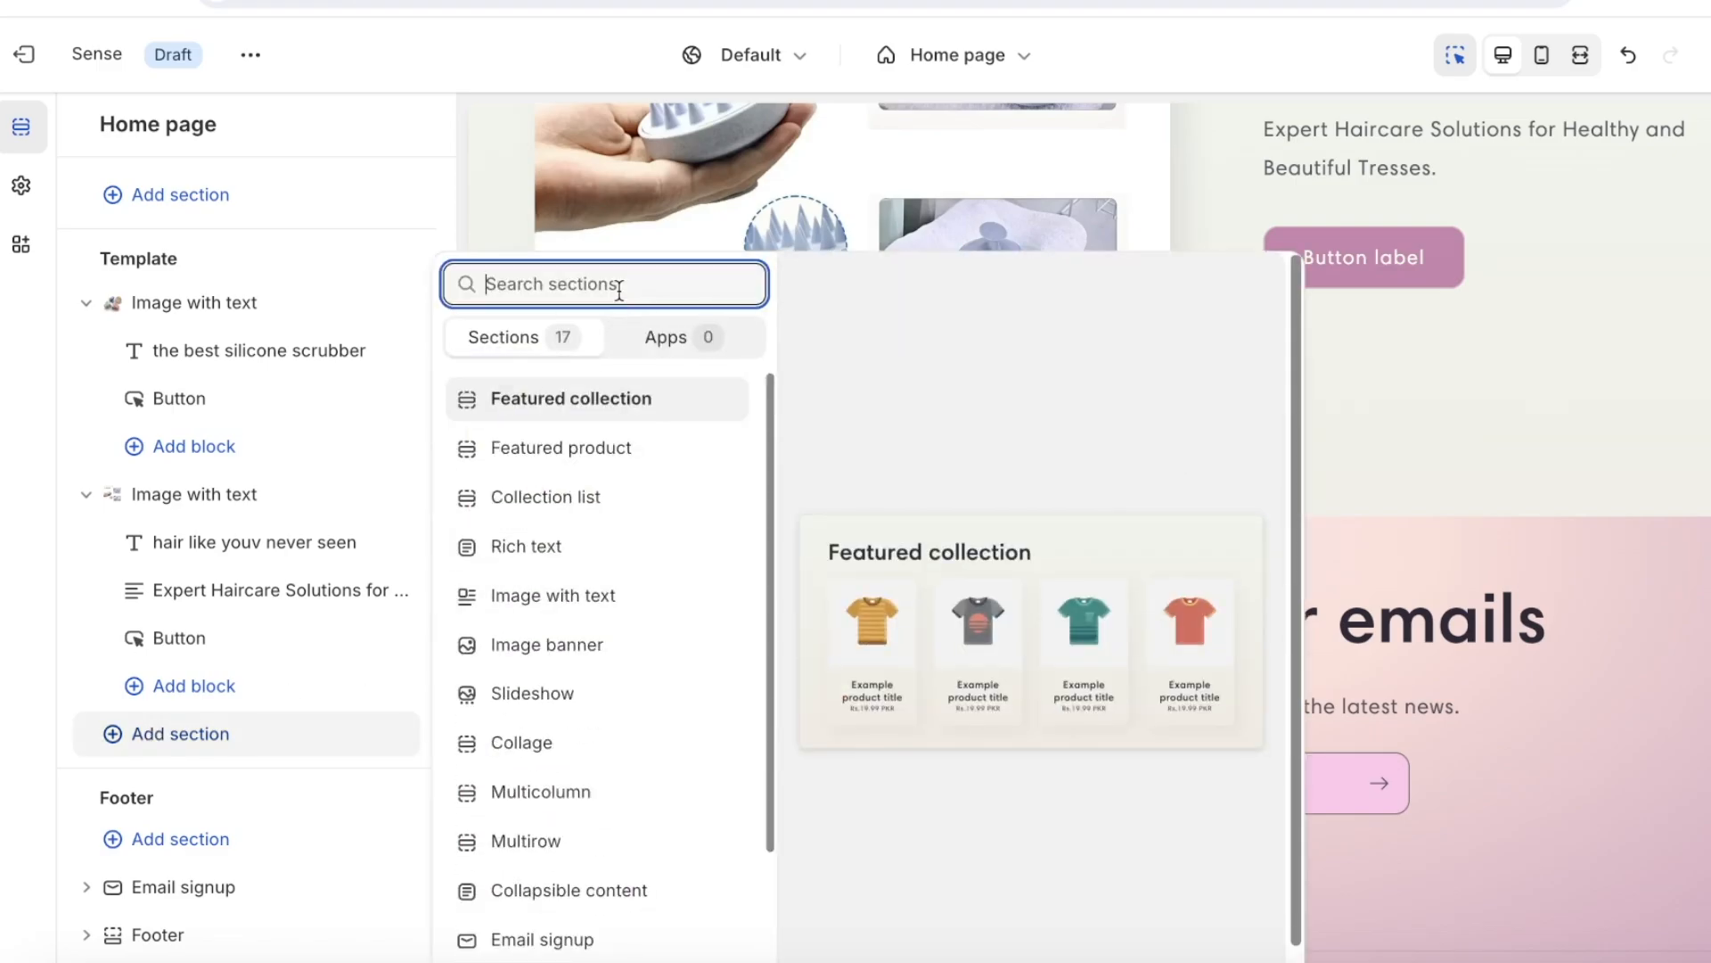
text(pro)
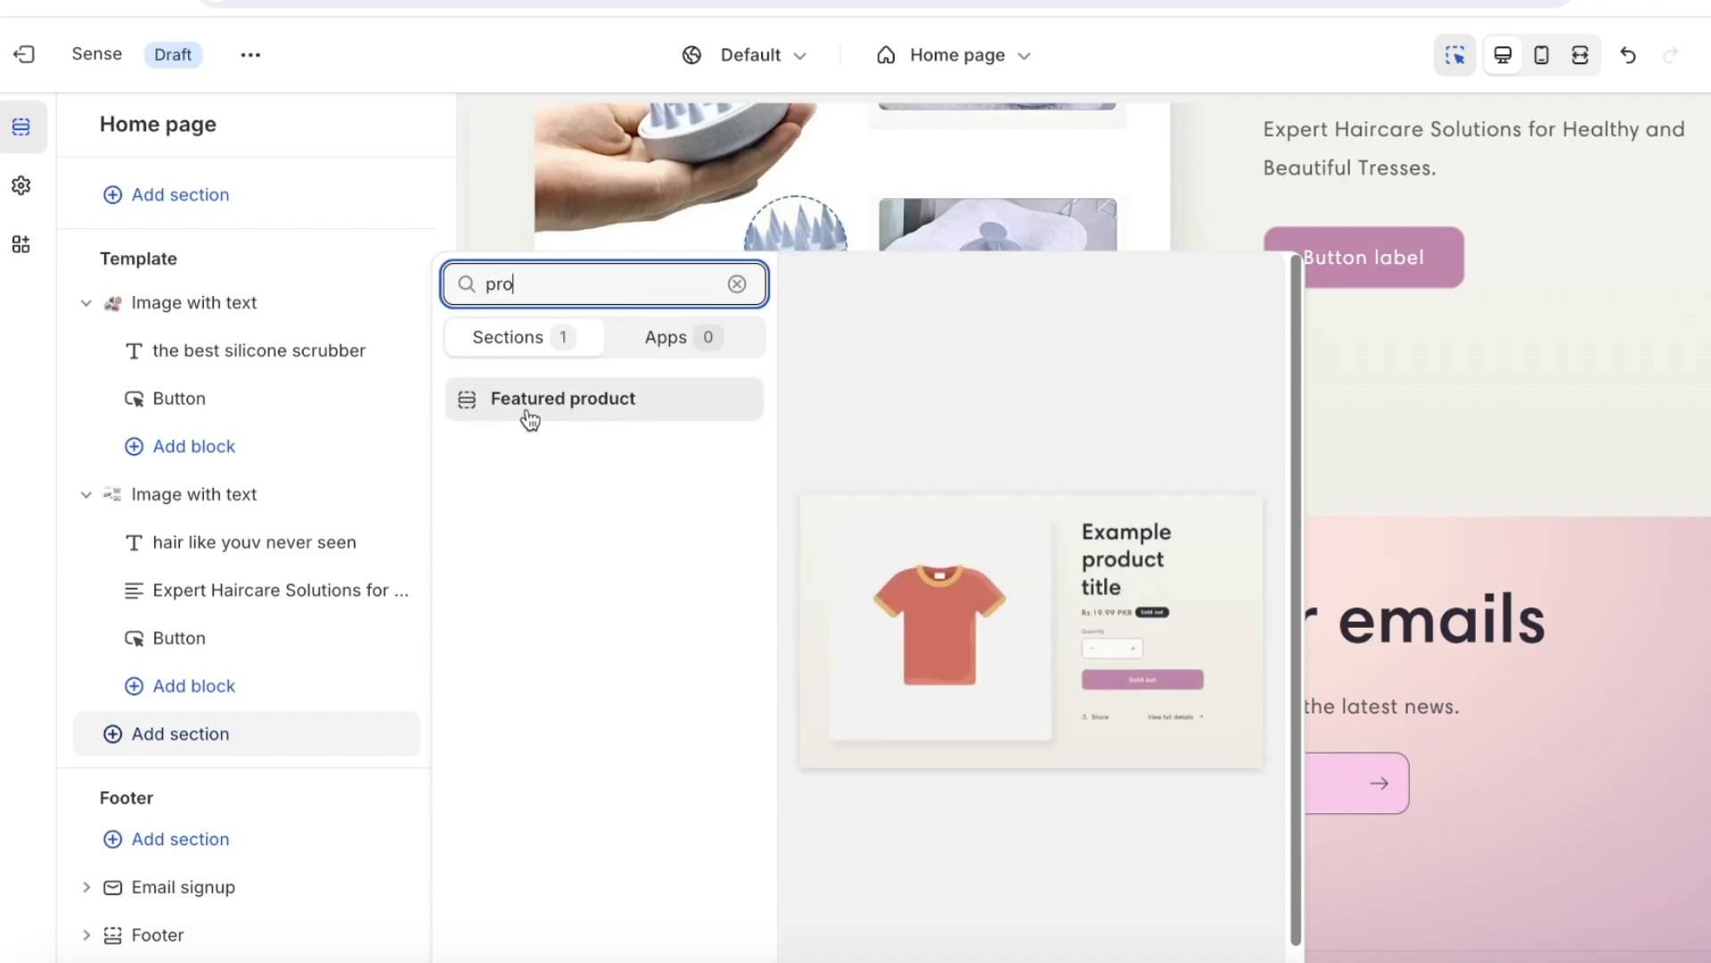
click(526, 416)
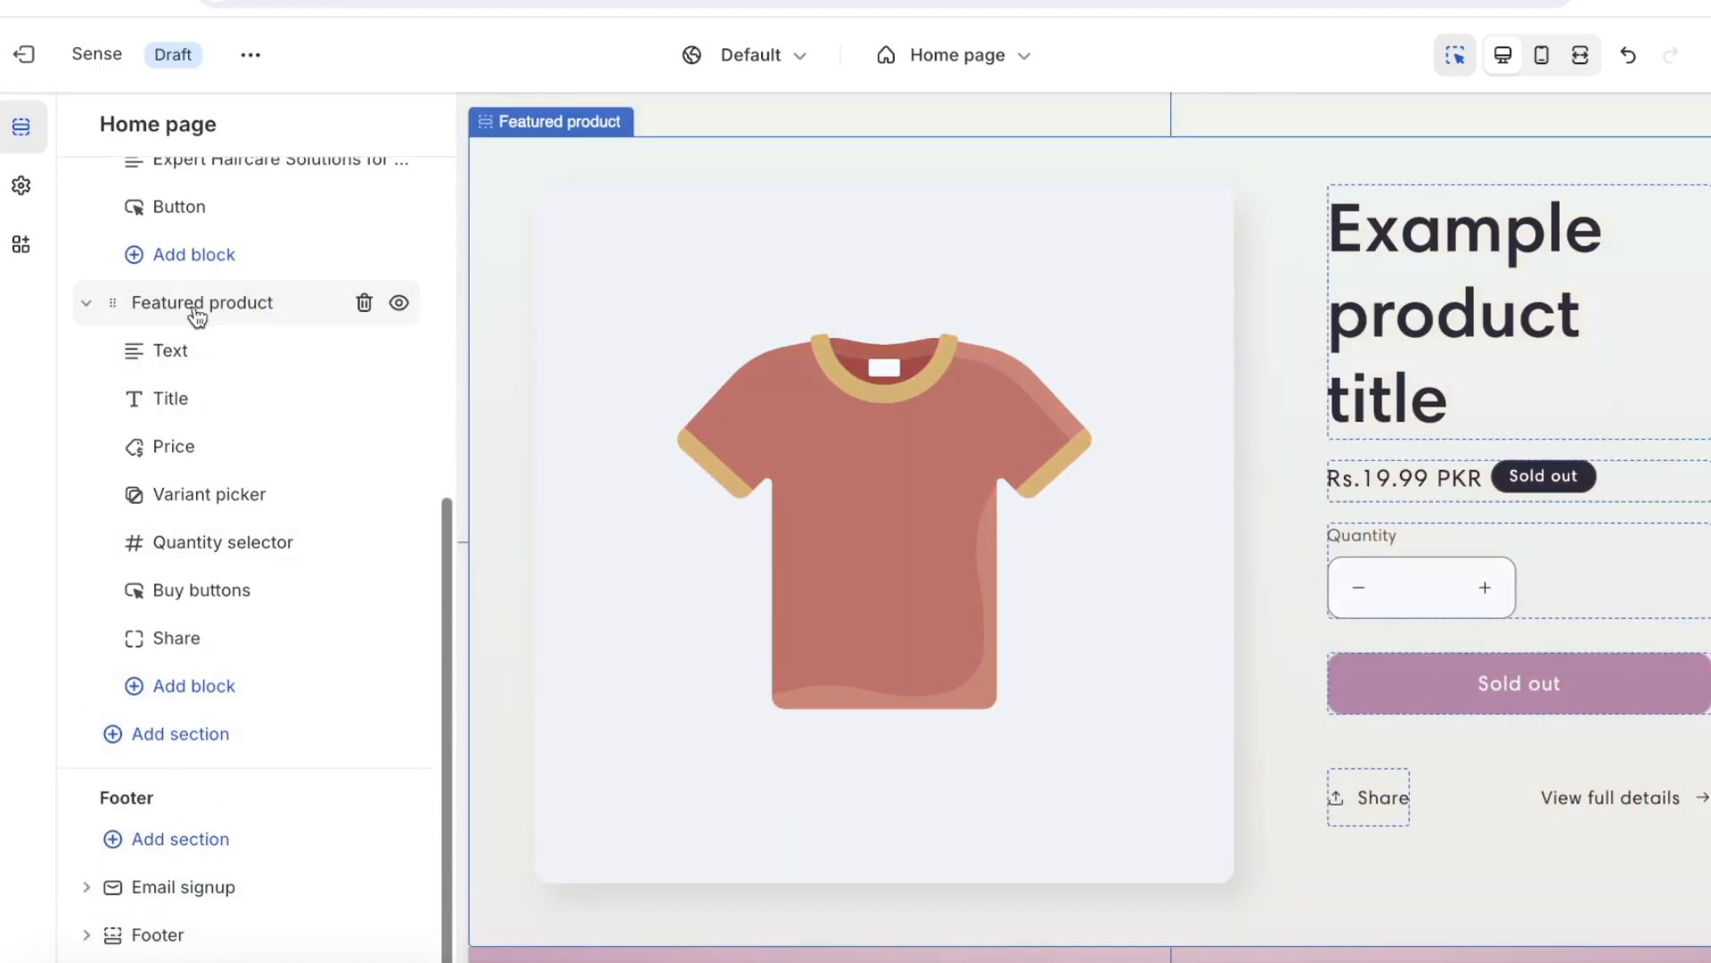
- Assign the Scalp scrubber product to the Featured product section
click(192, 306)
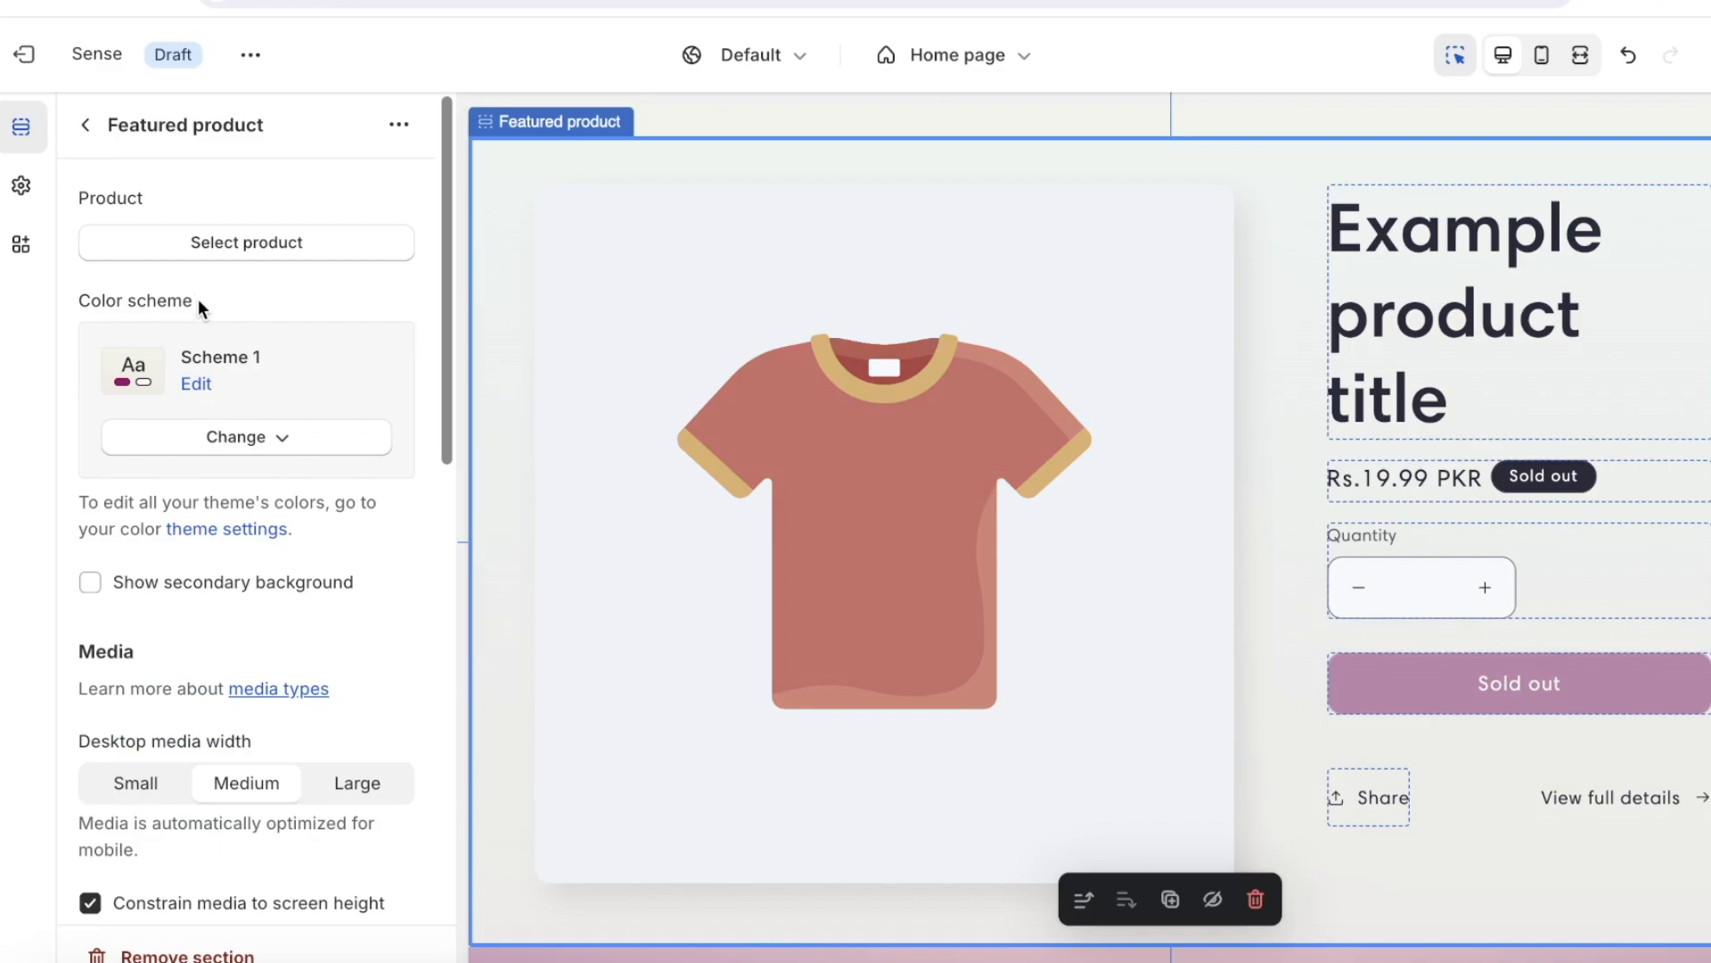
click(233, 242)
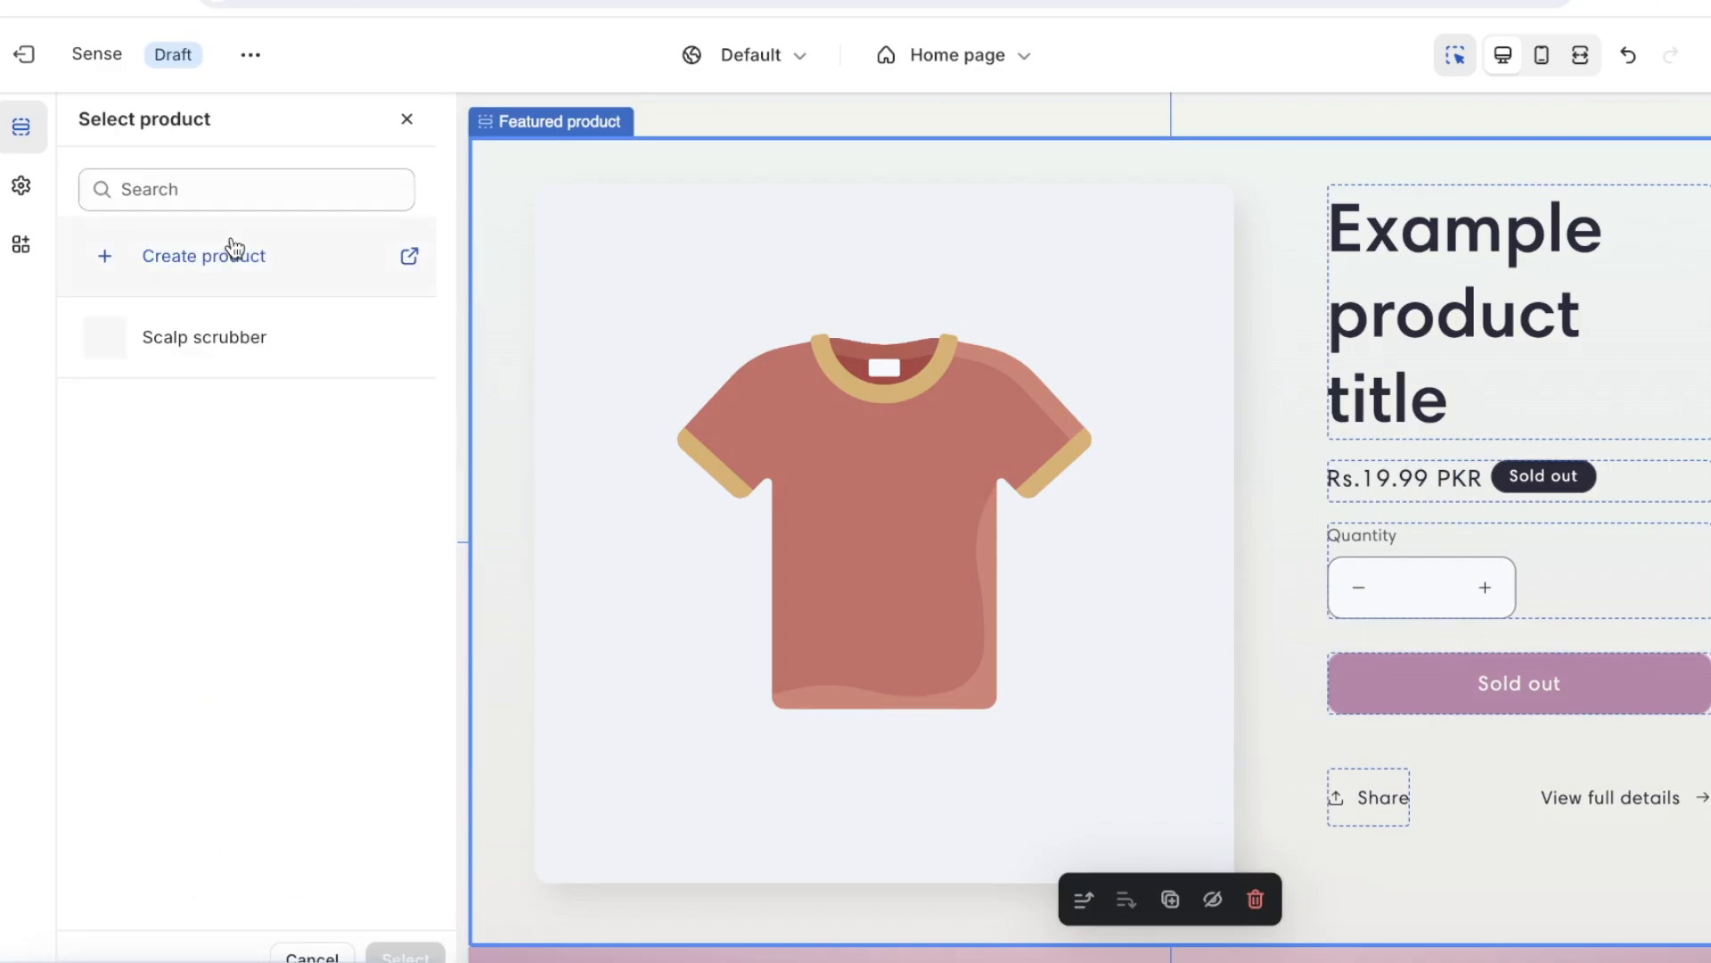
click(208, 334)
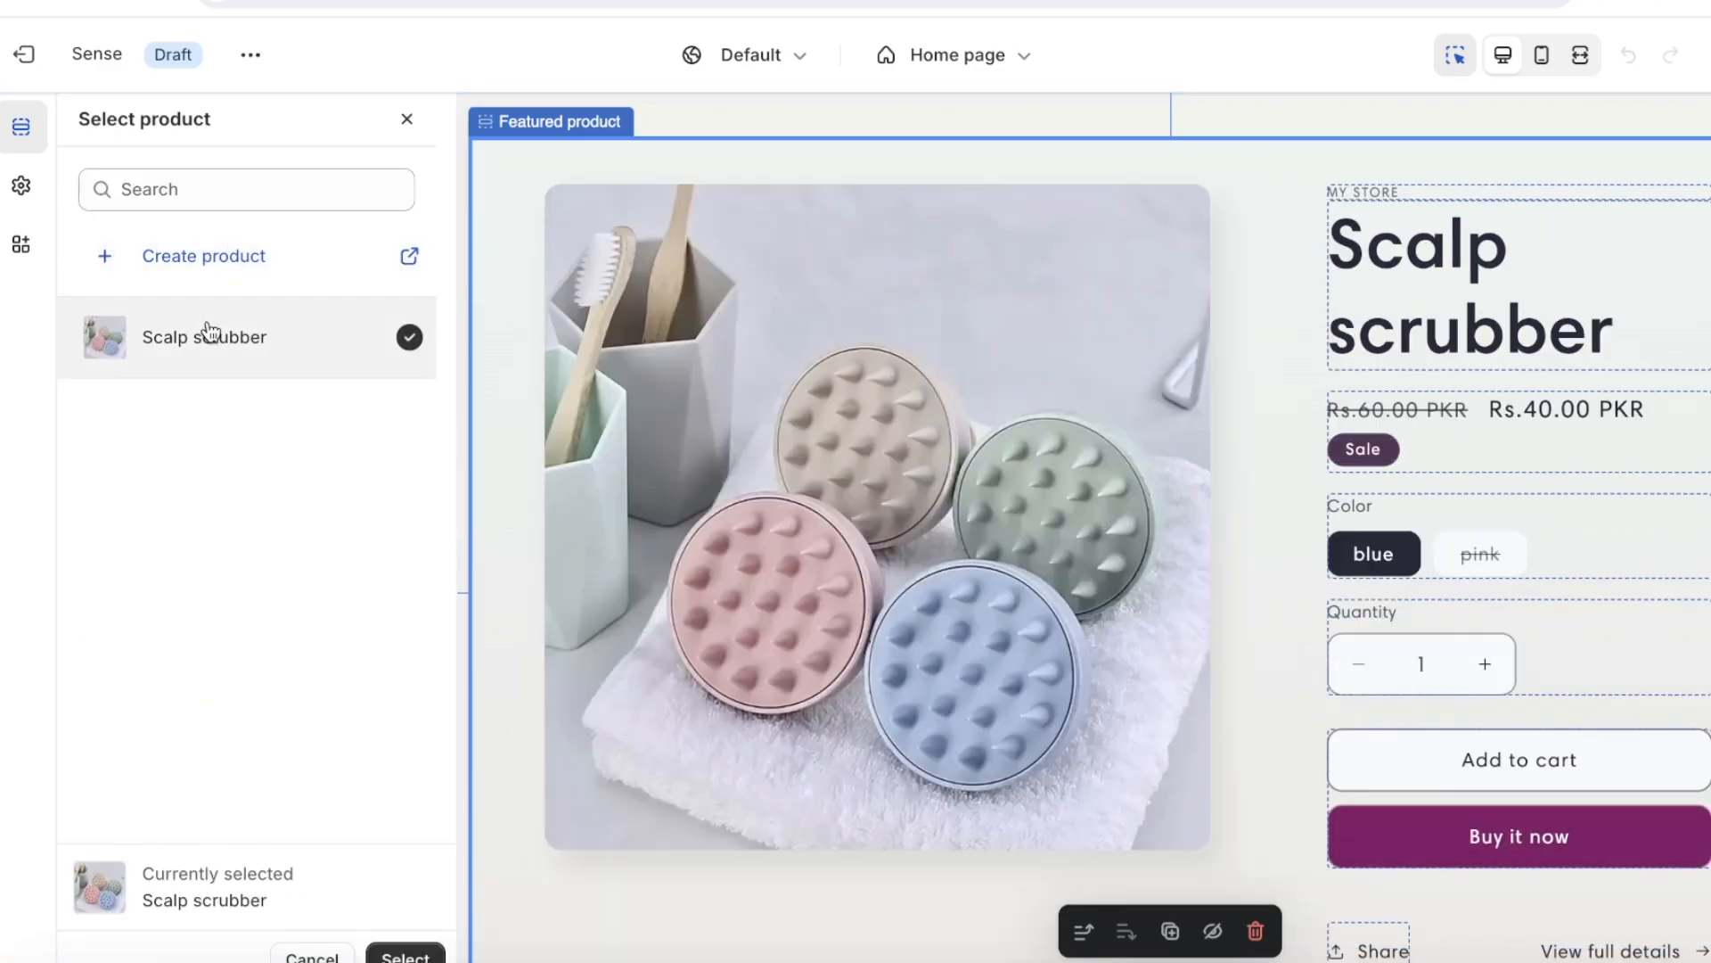
click(408, 952)
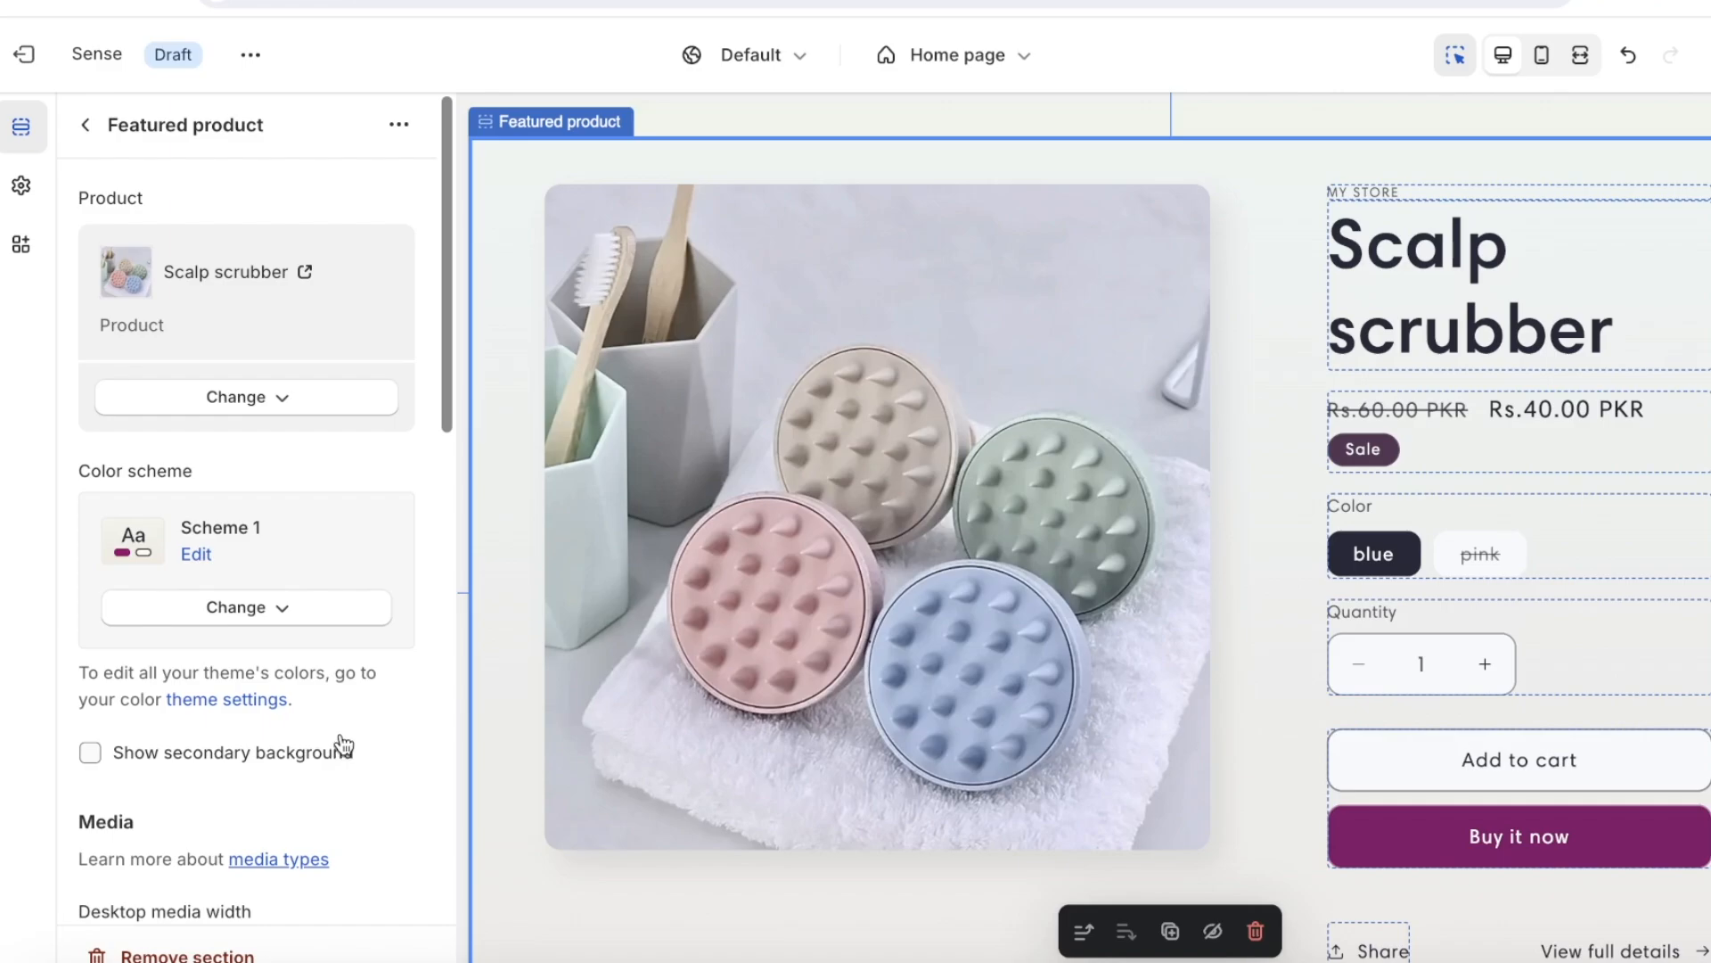
- Review the home page preview and move the Featured product section between the two Image with text sections
scroll(905, 455, down, 3)
scroll(927, 434, up, 8)
scroll(1475, 571, down, 2)
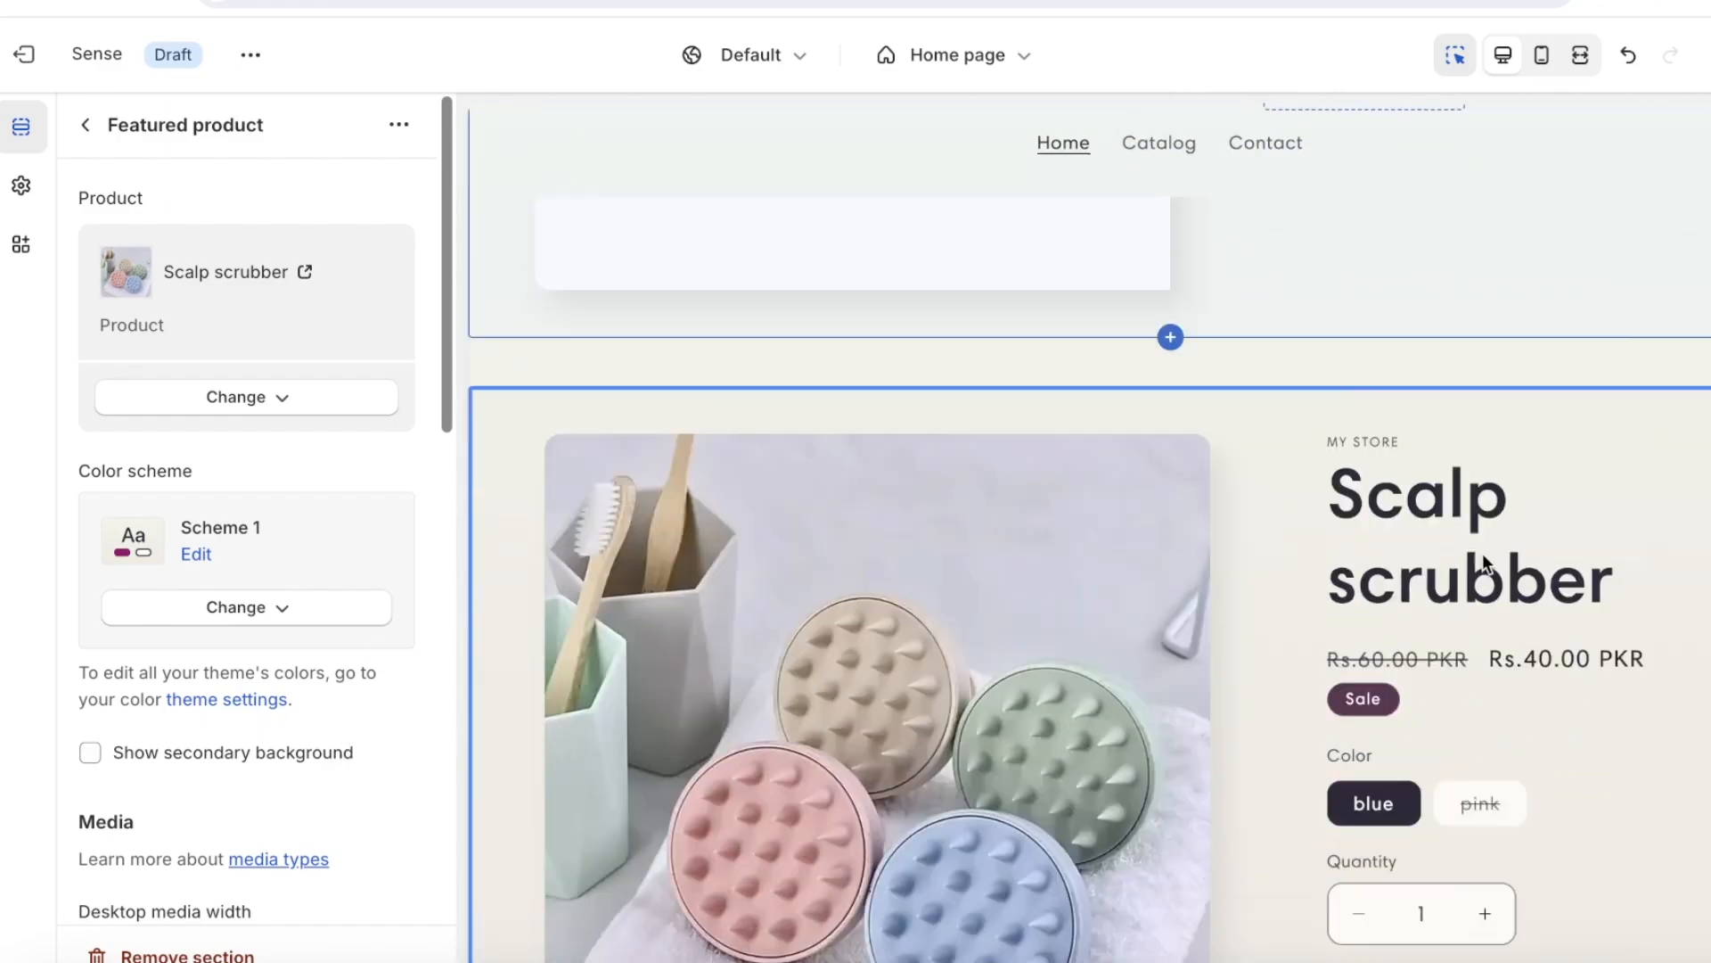
scroll(498, 485, up, 15)
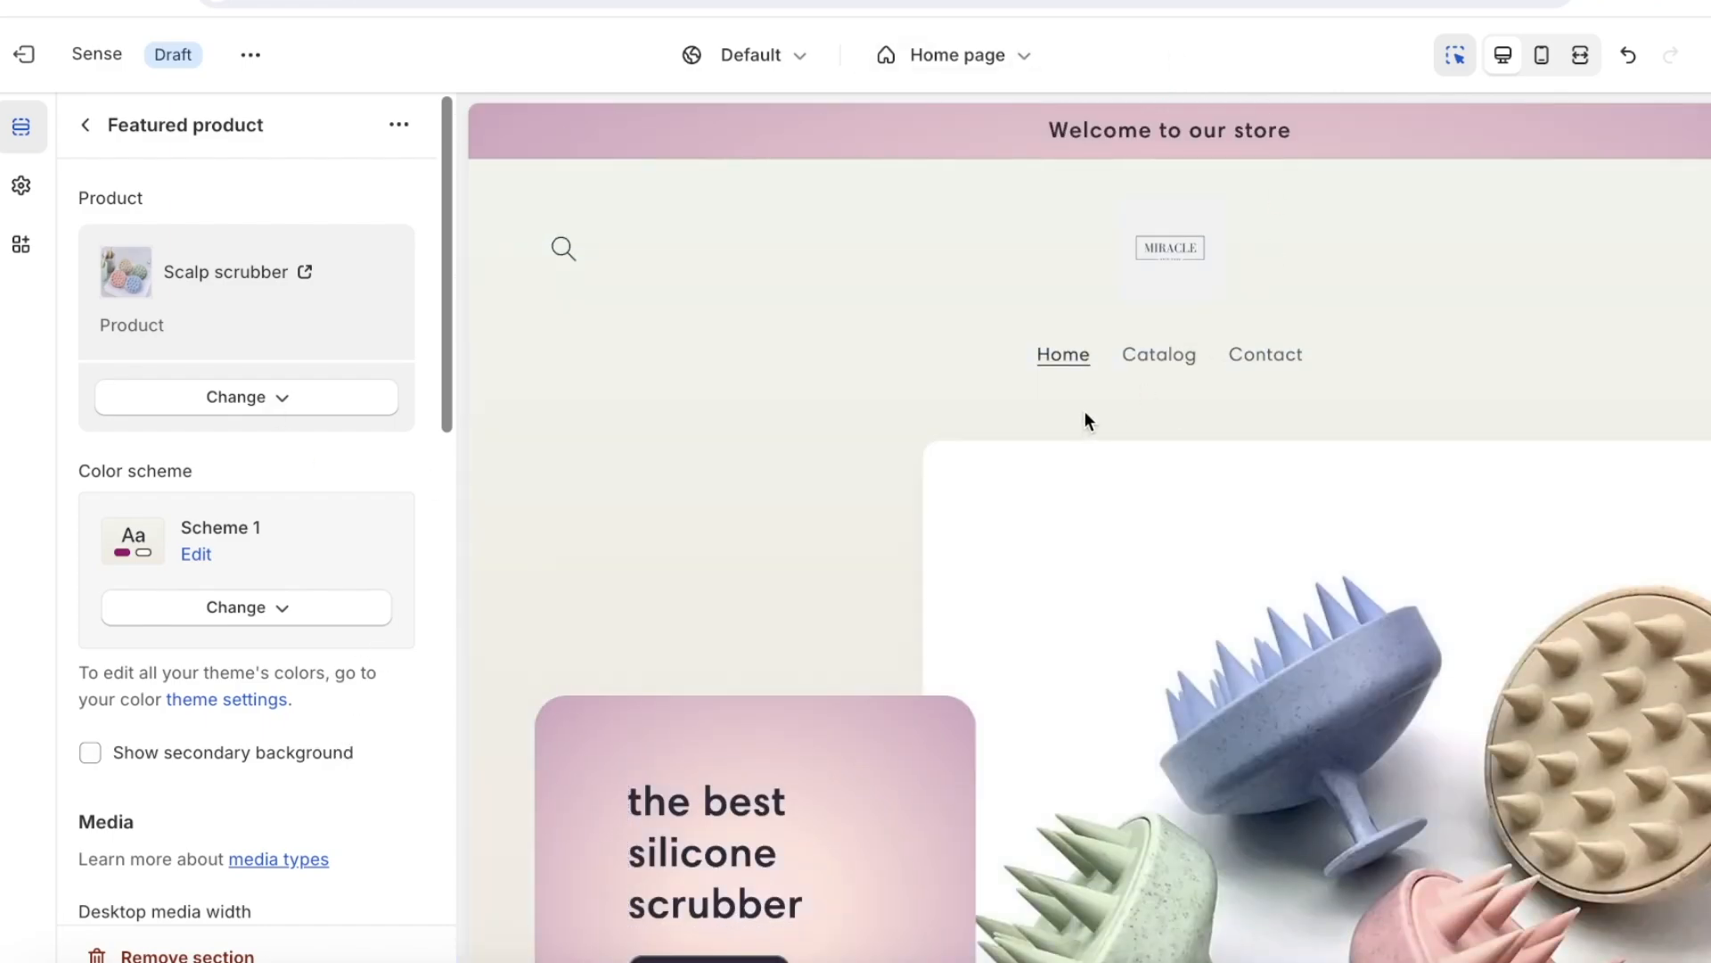
scroll(1084, 410, down, 15)
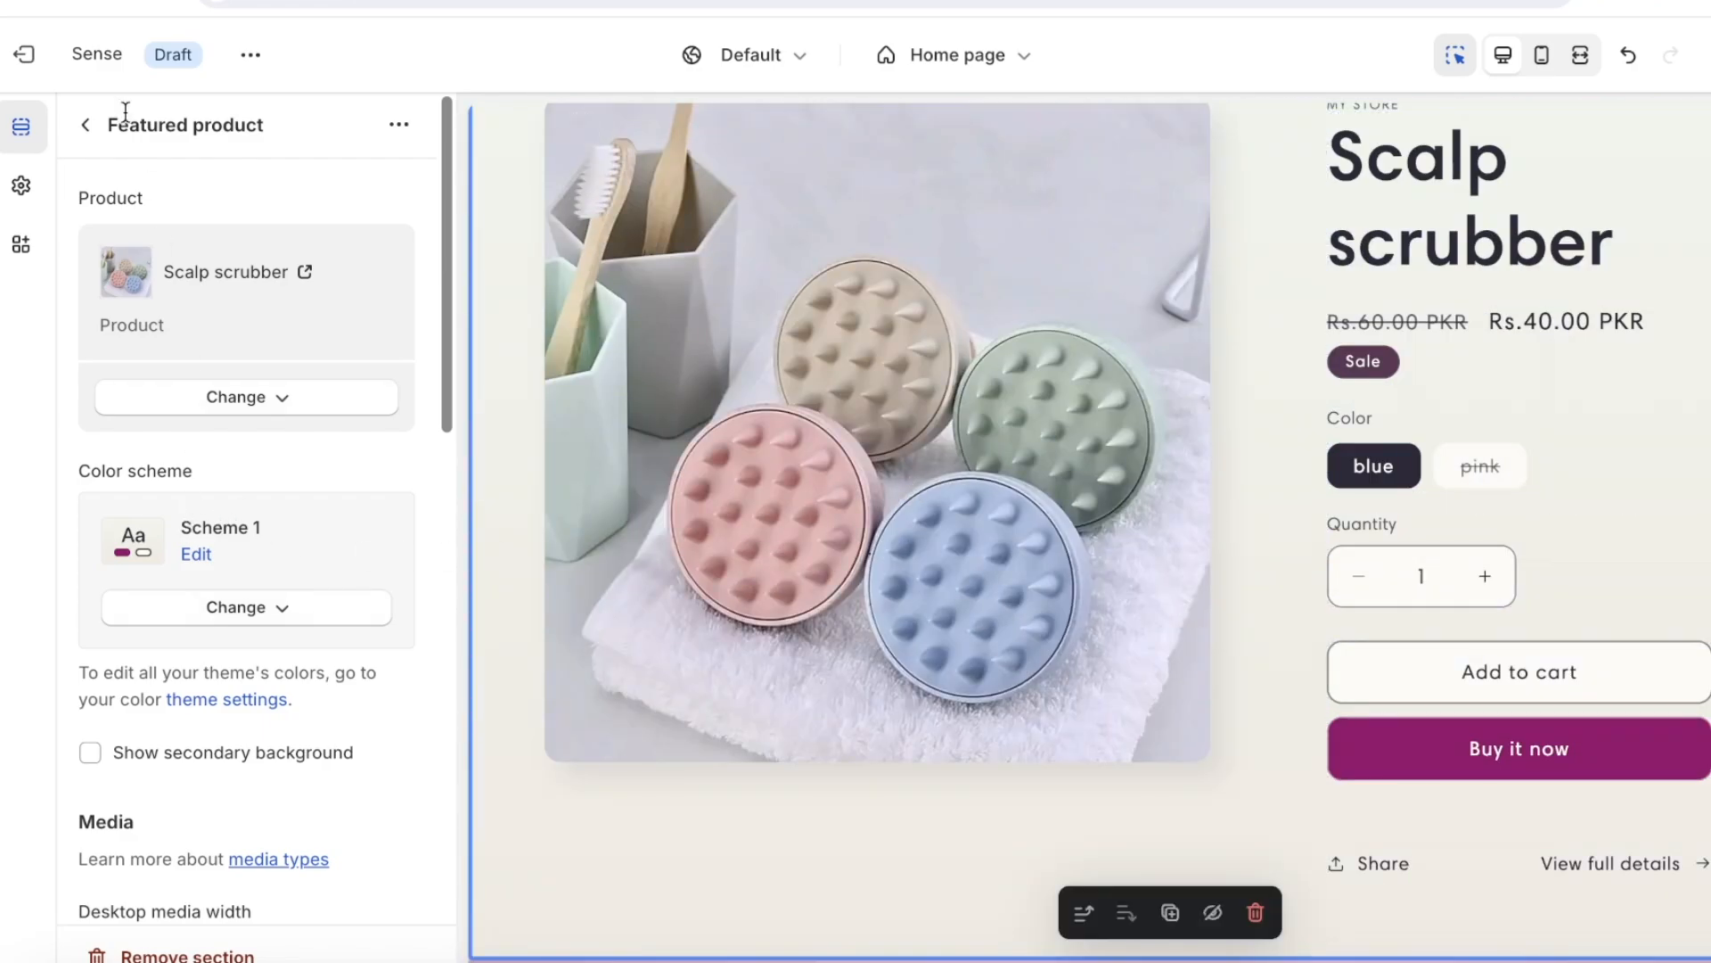
click(85, 125)
drag(113, 308, 135, 374)
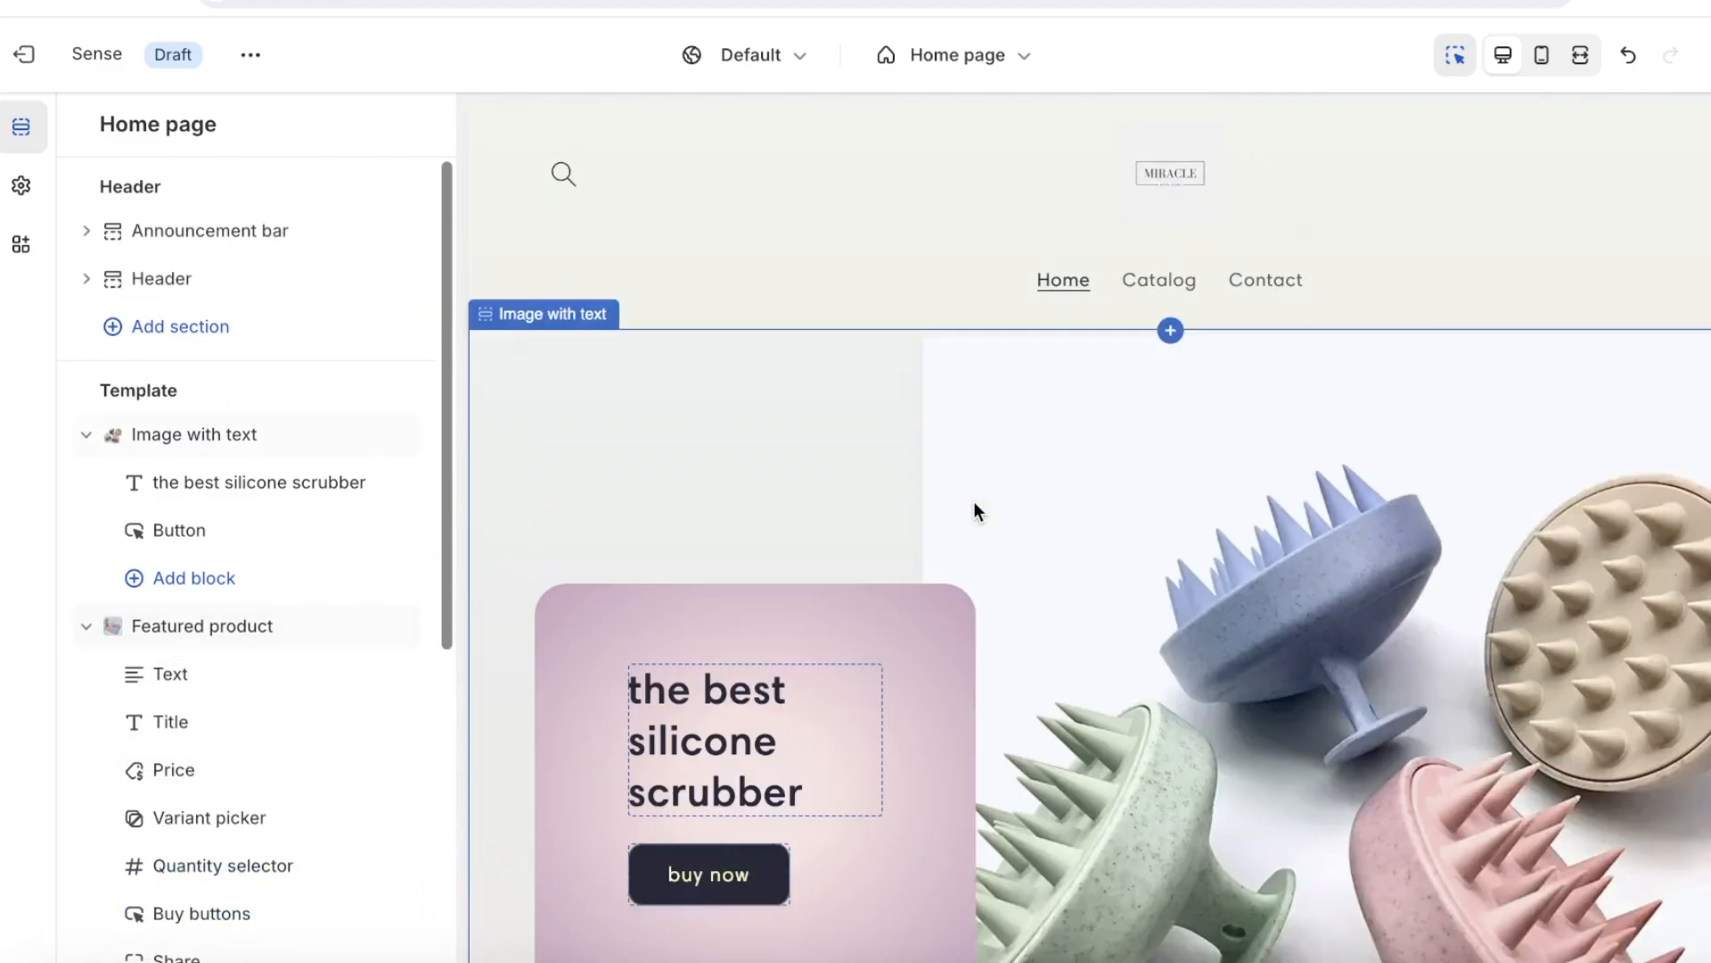
- Add a Multicolumn section below the second Image with text section in the home page template
scroll(974, 501, down, 10)
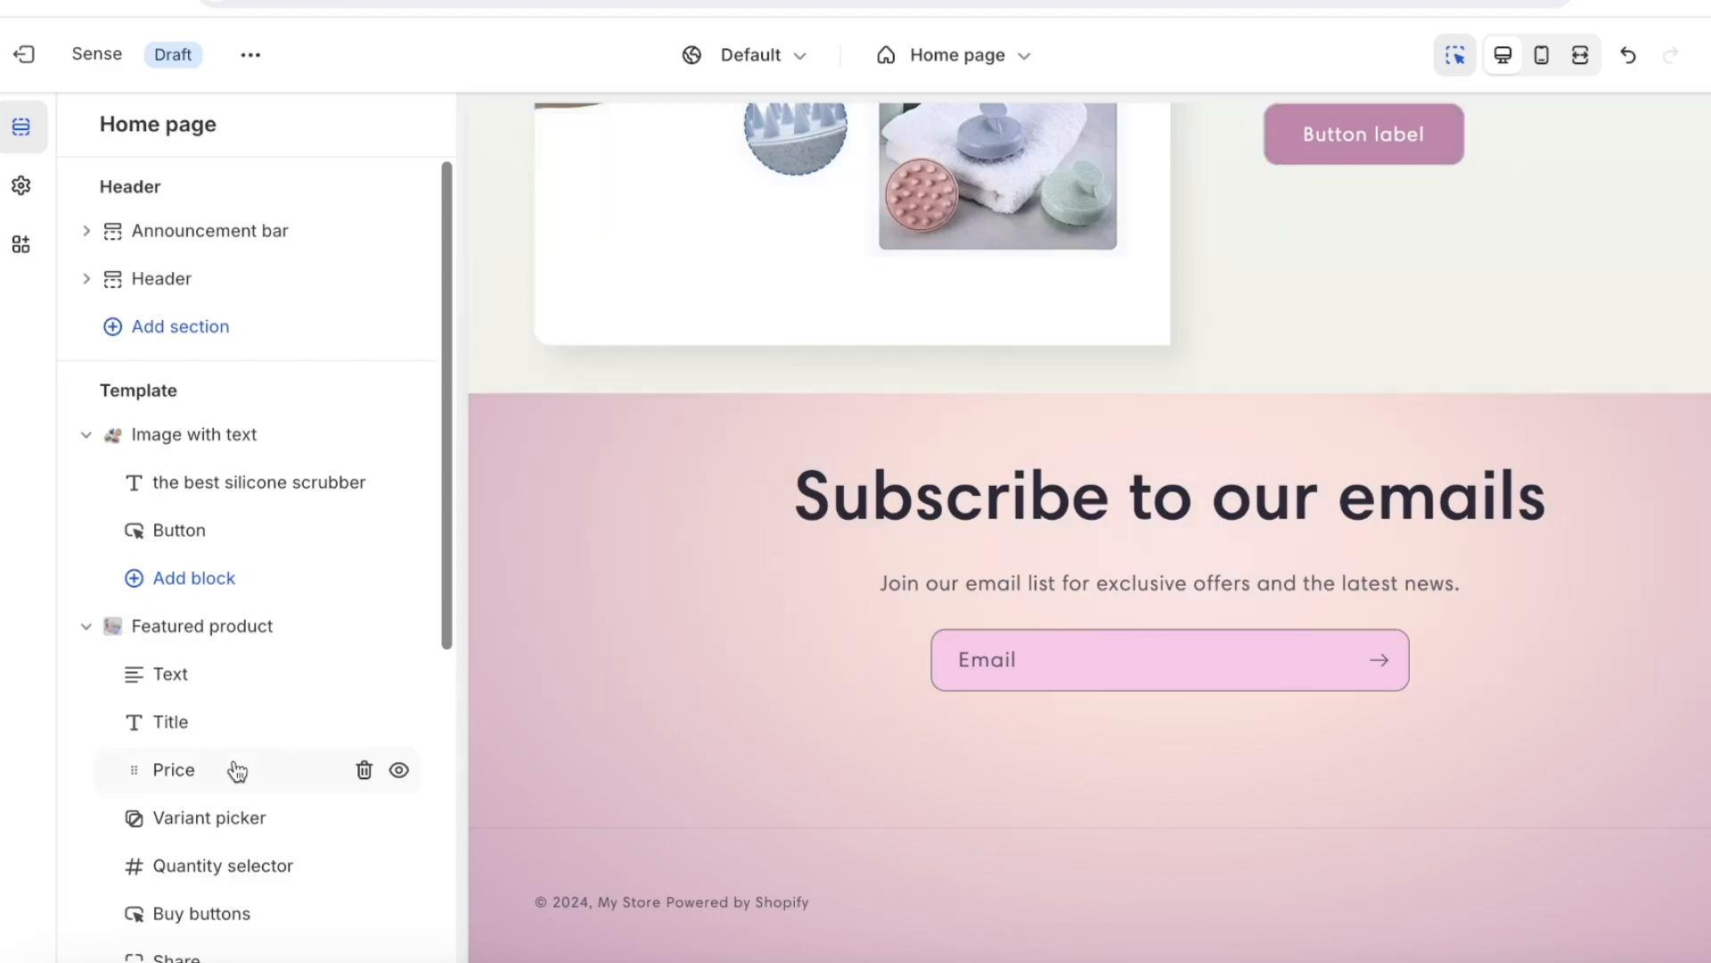
scroll(236, 771, down, 5)
click(191, 732)
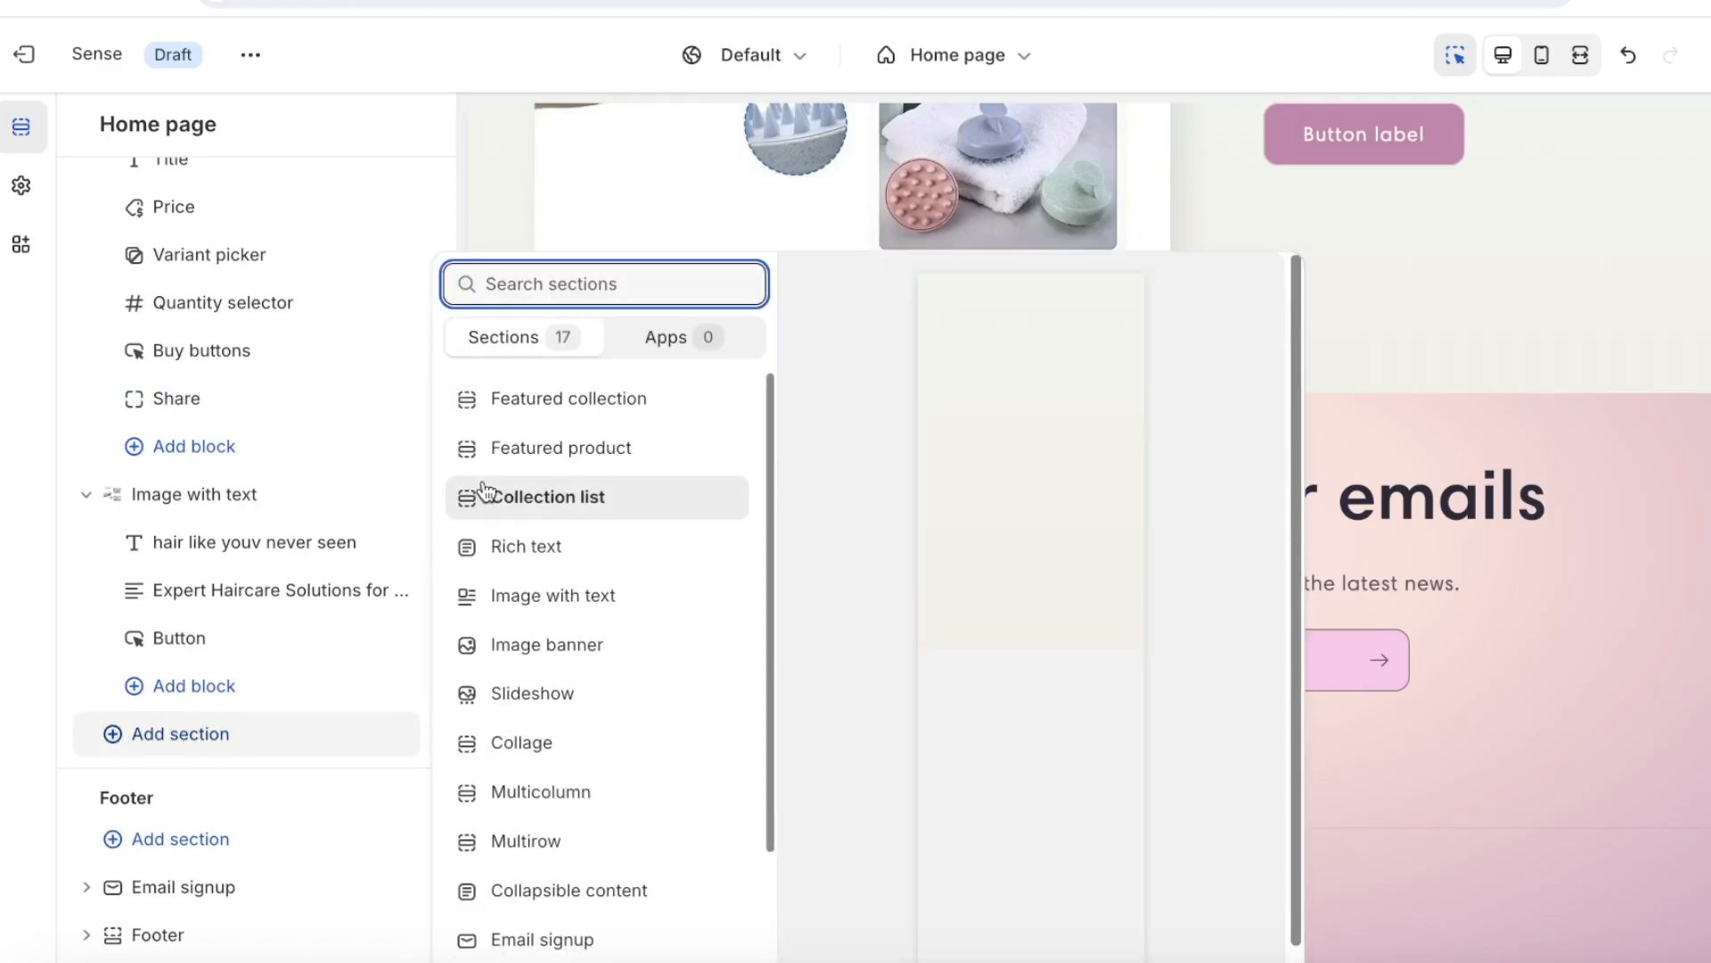
scroll(522, 646, down, 3)
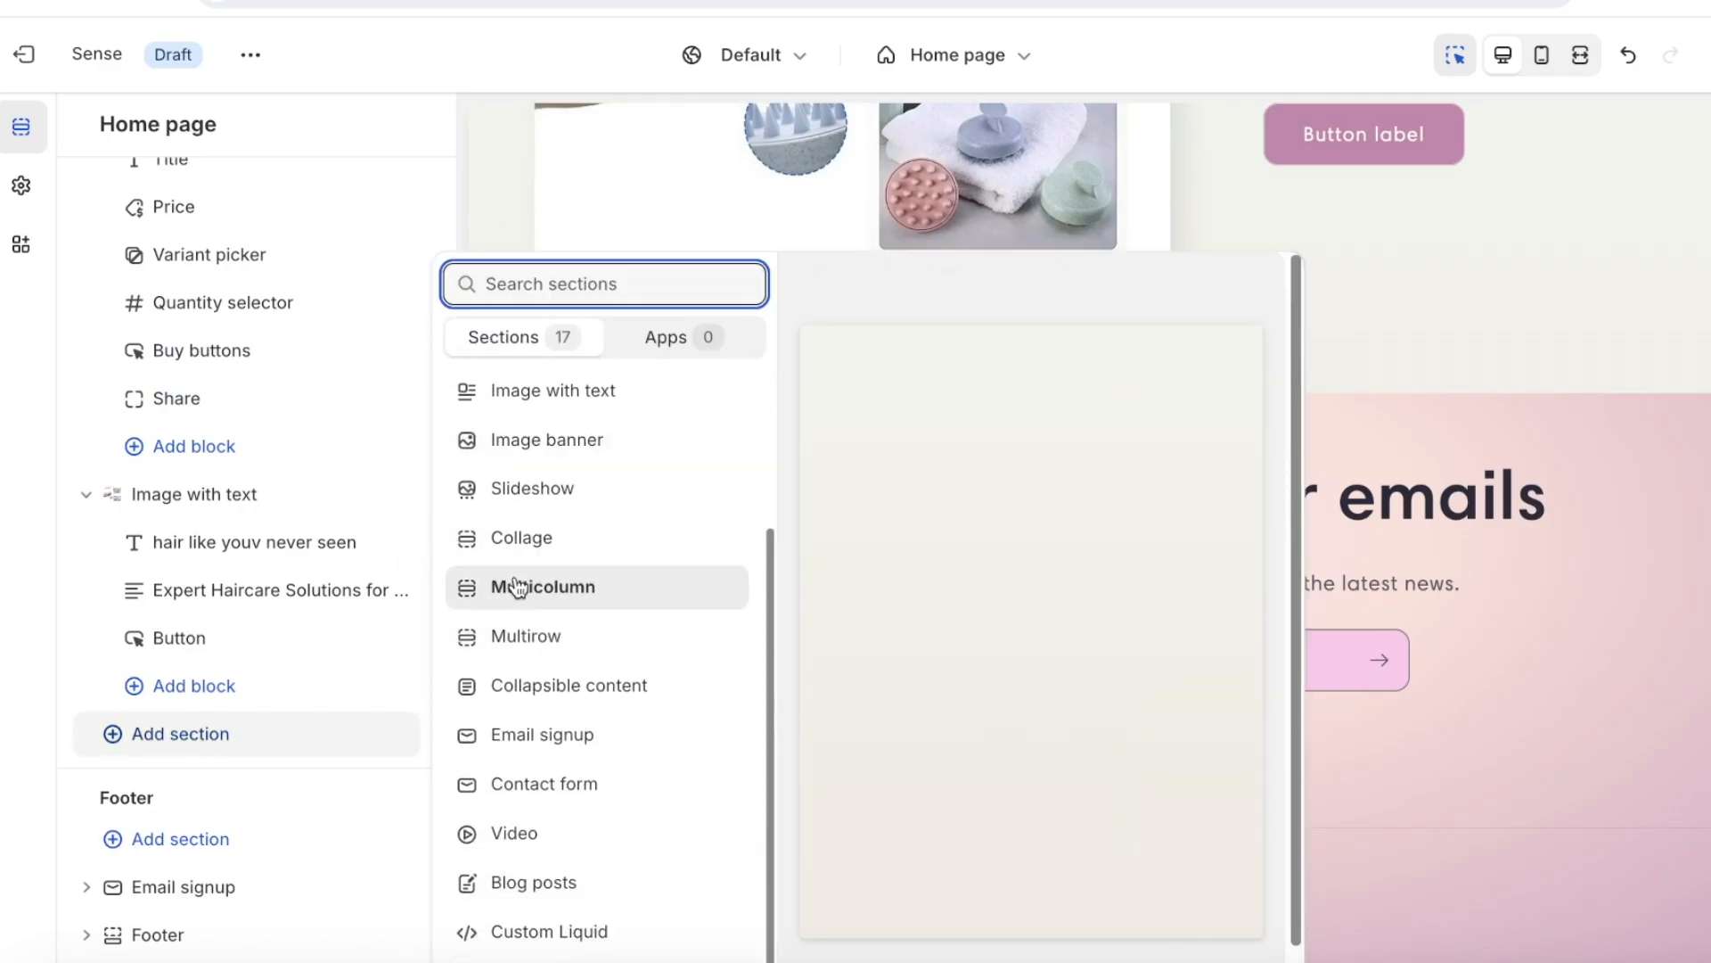
key(Down)
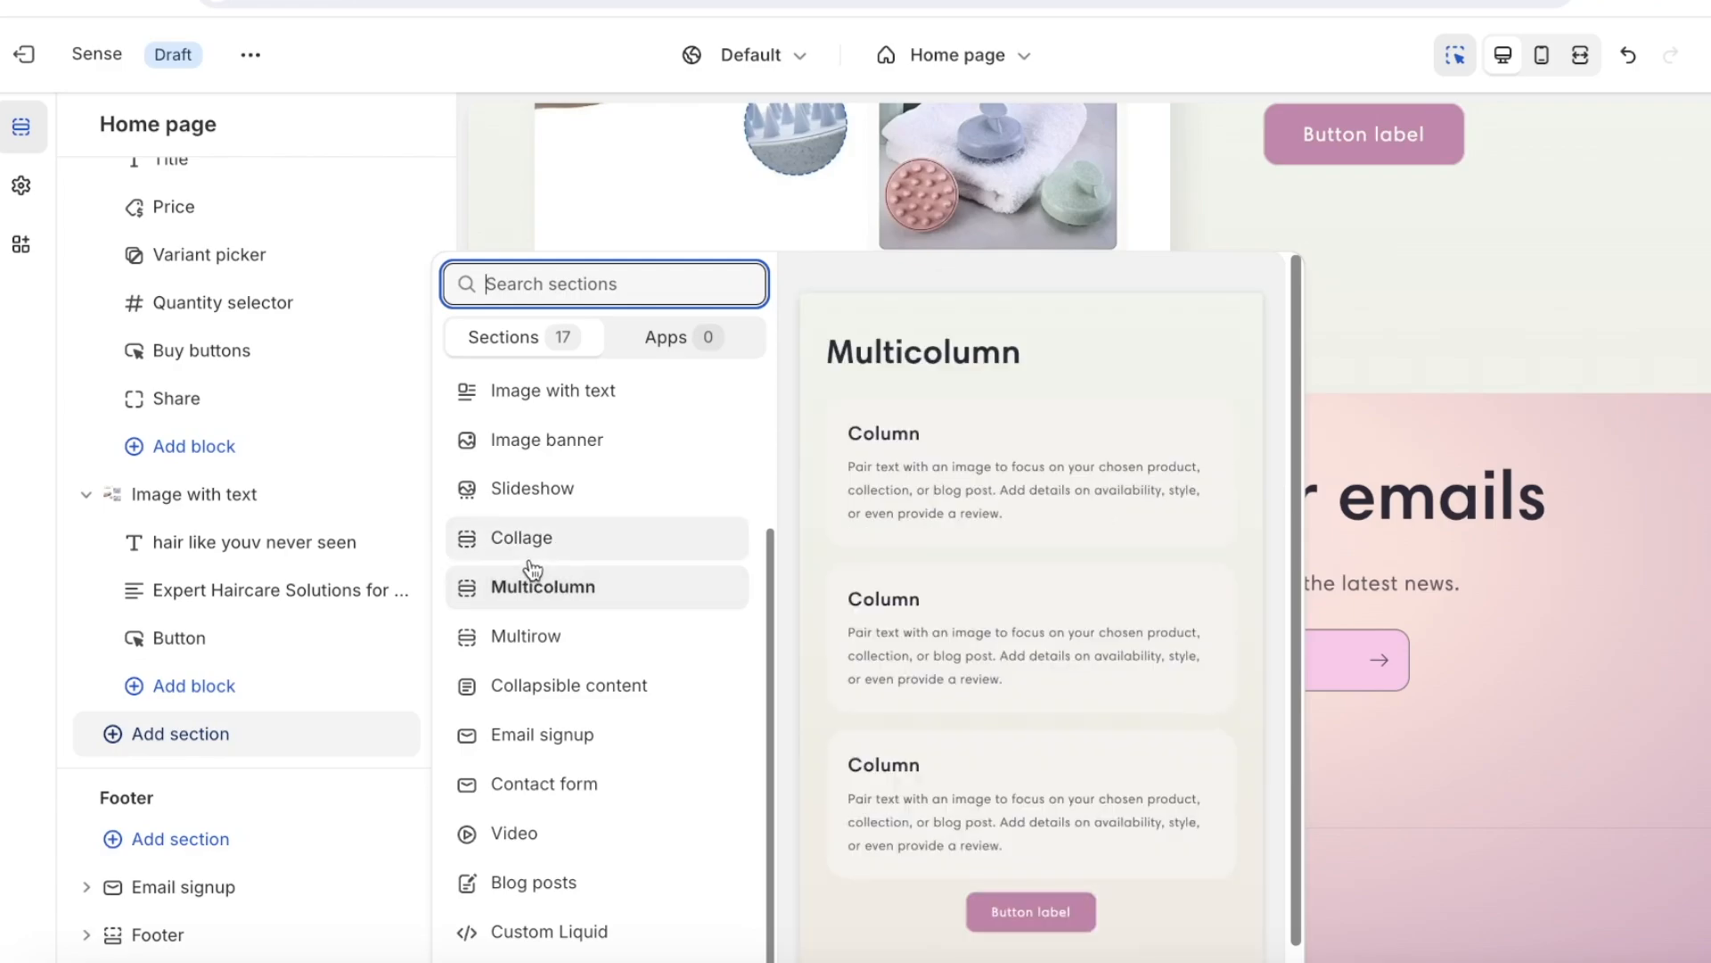
click(520, 602)
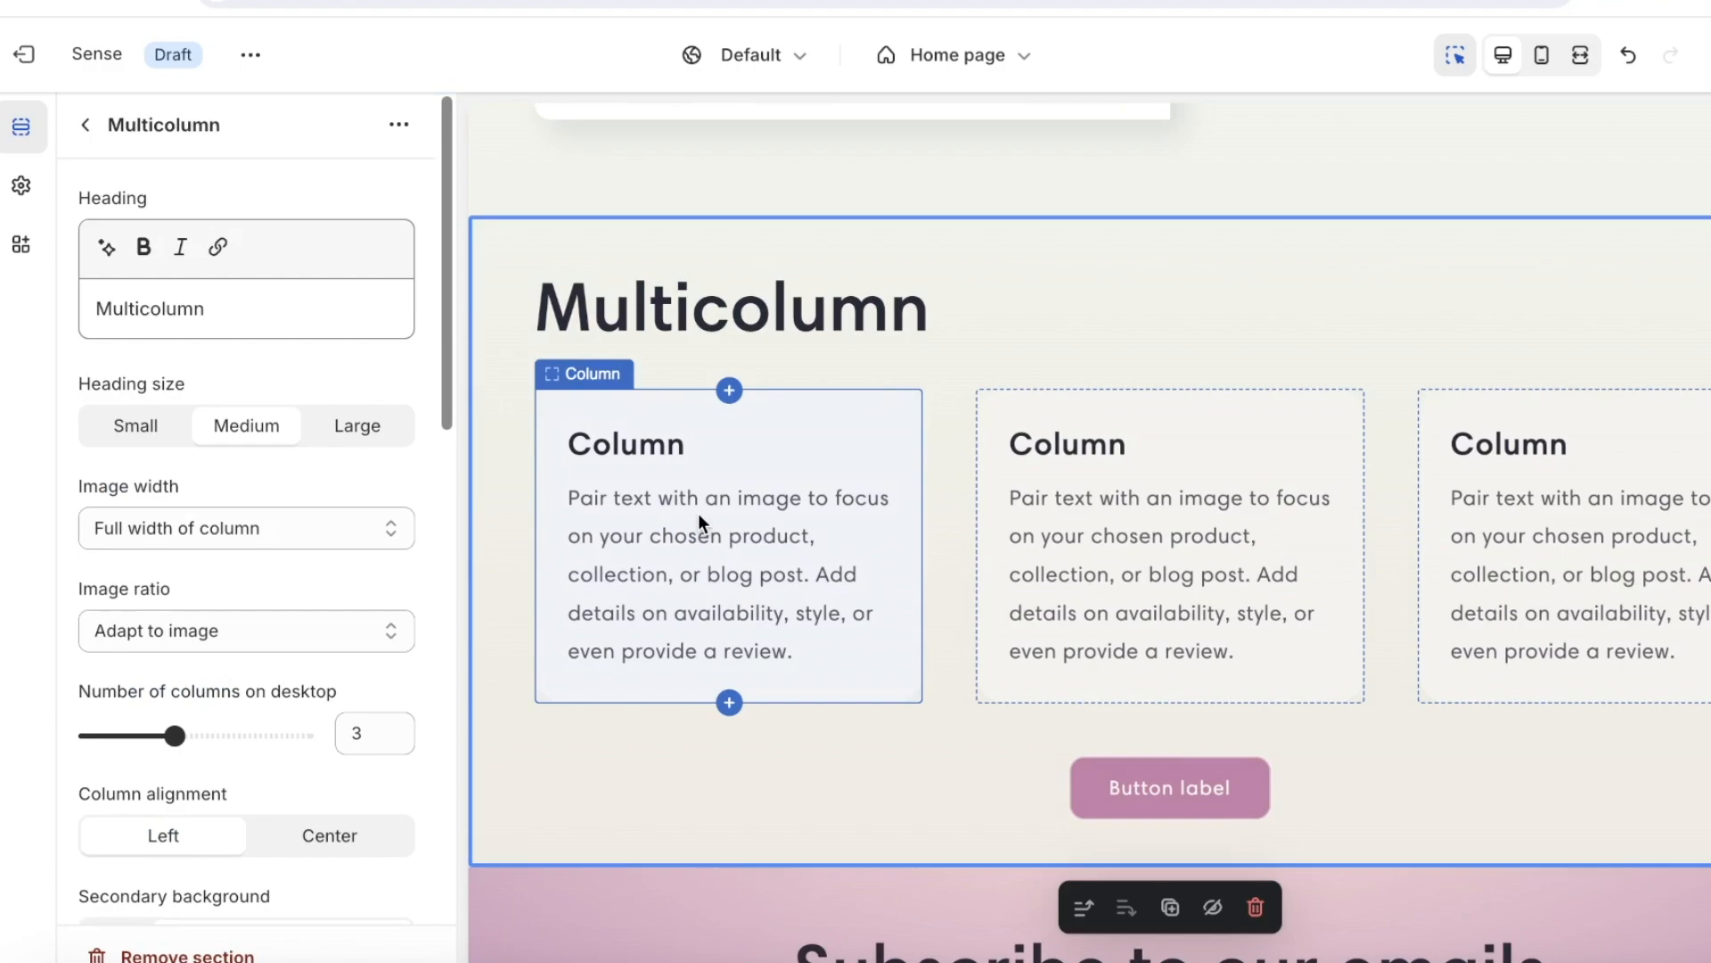
- Change the Multicolumn section's heading to "Benifits of using our scrubber"
click(259, 313)
double_click(261, 317)
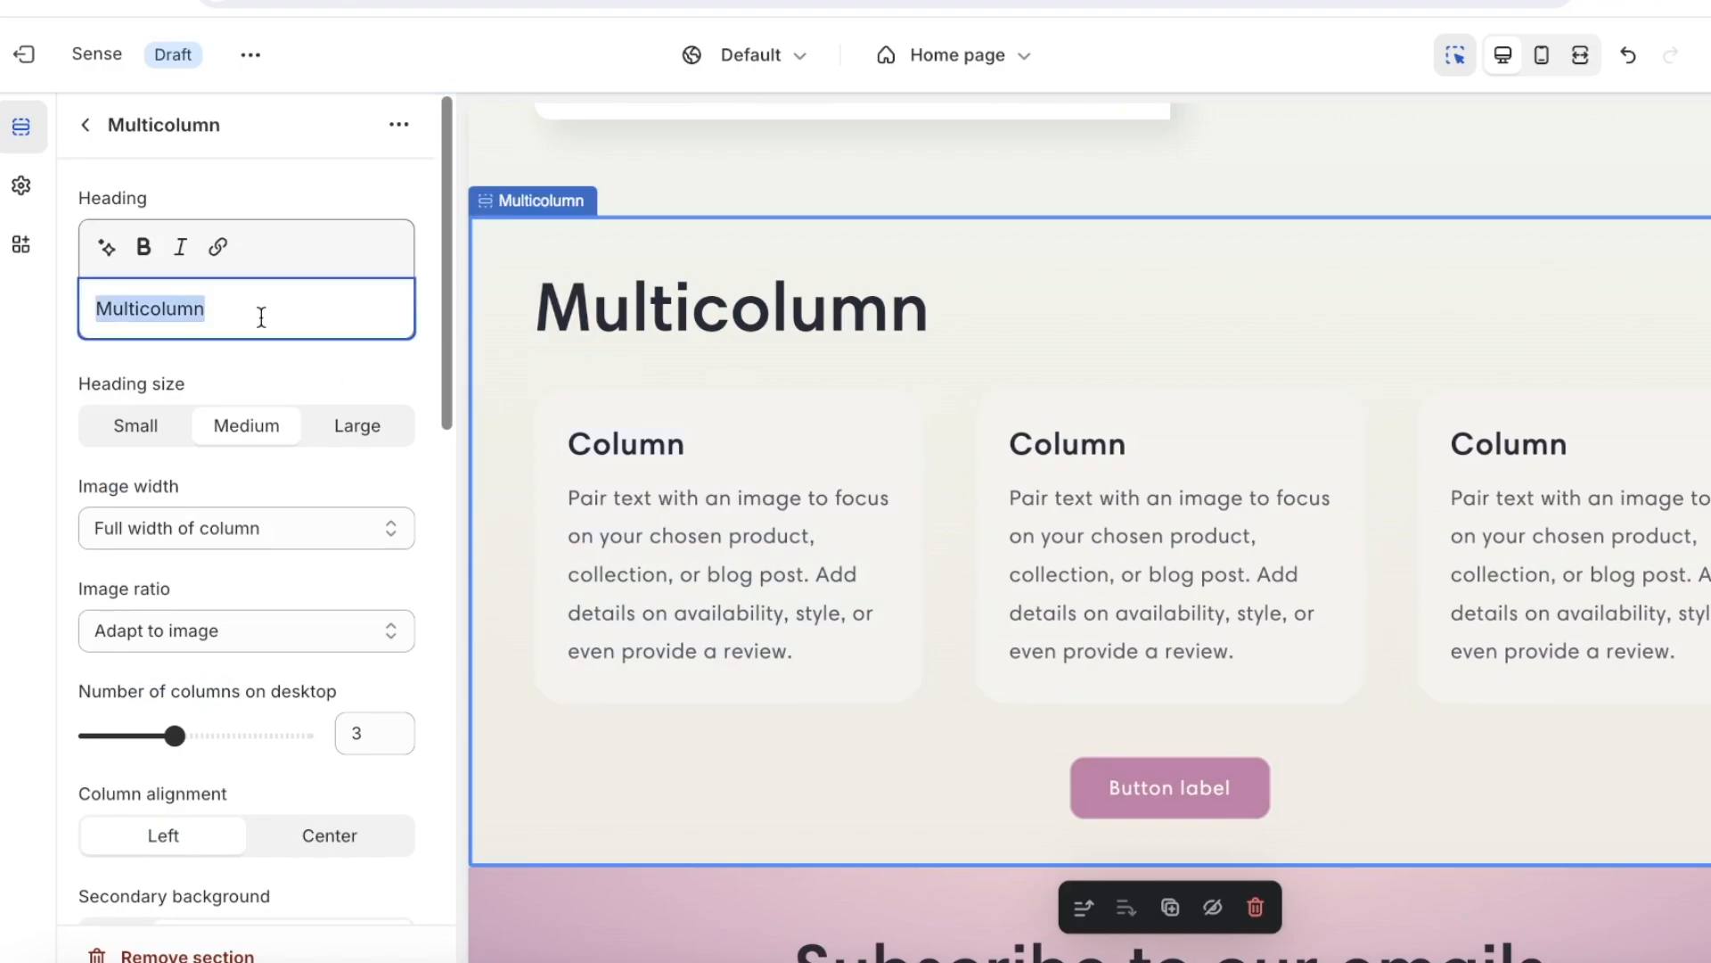
text(B)
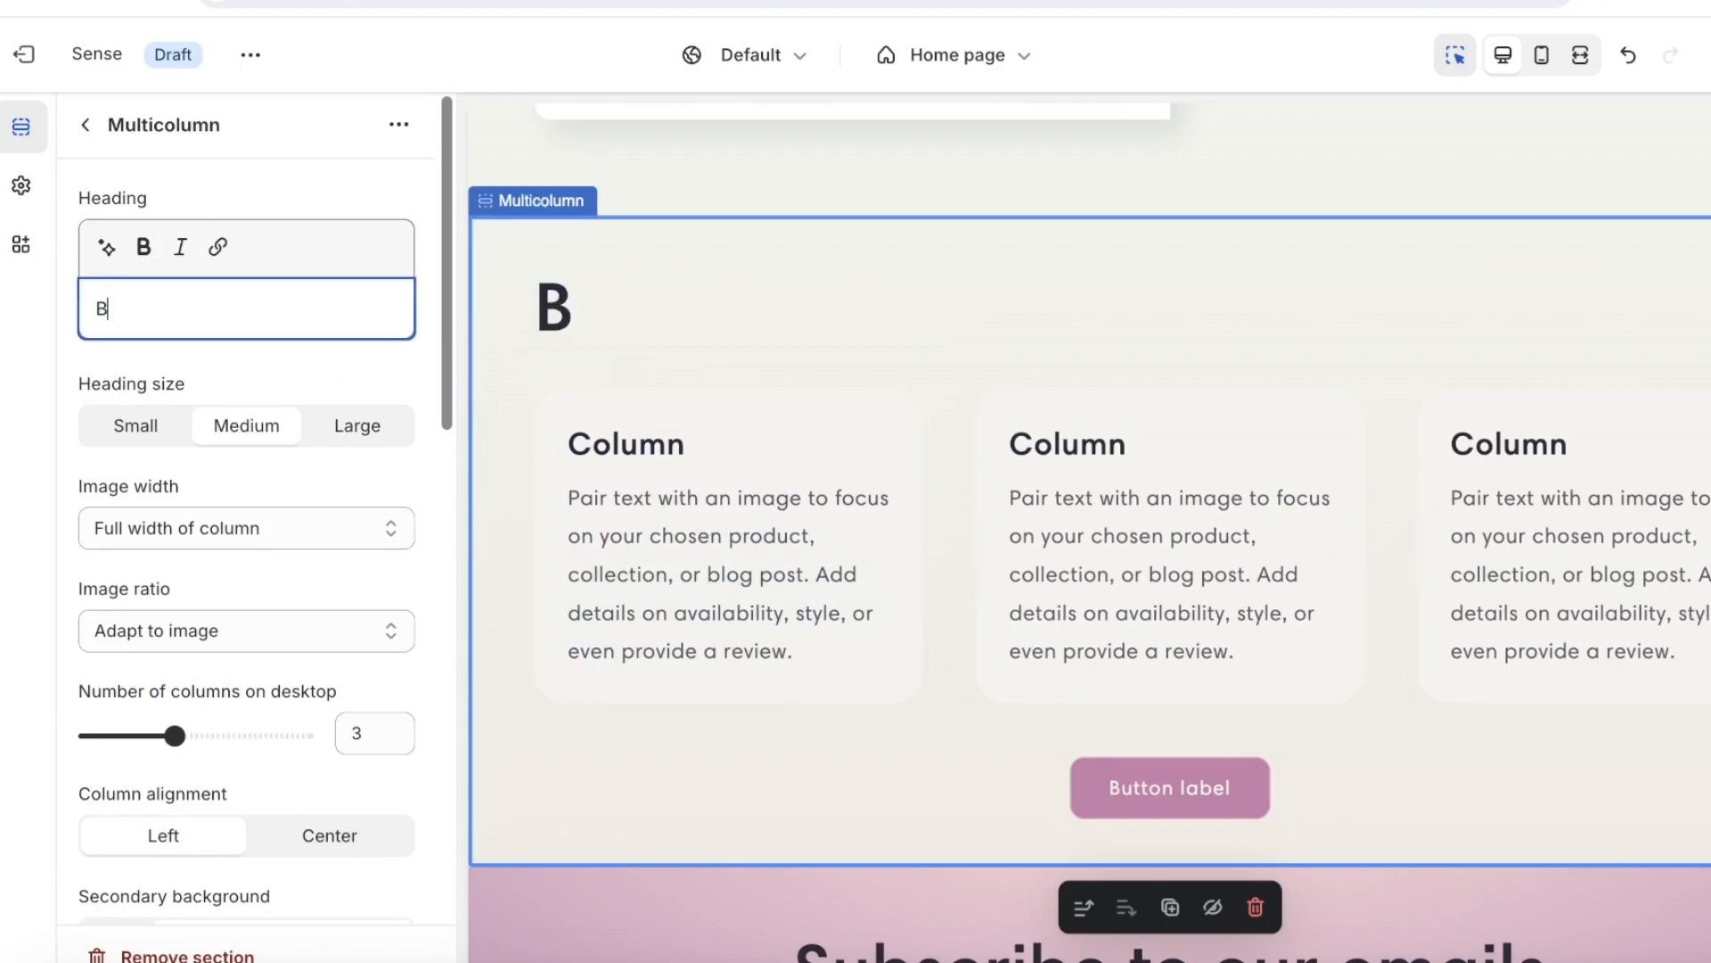
text(enifits of using our scrubber)
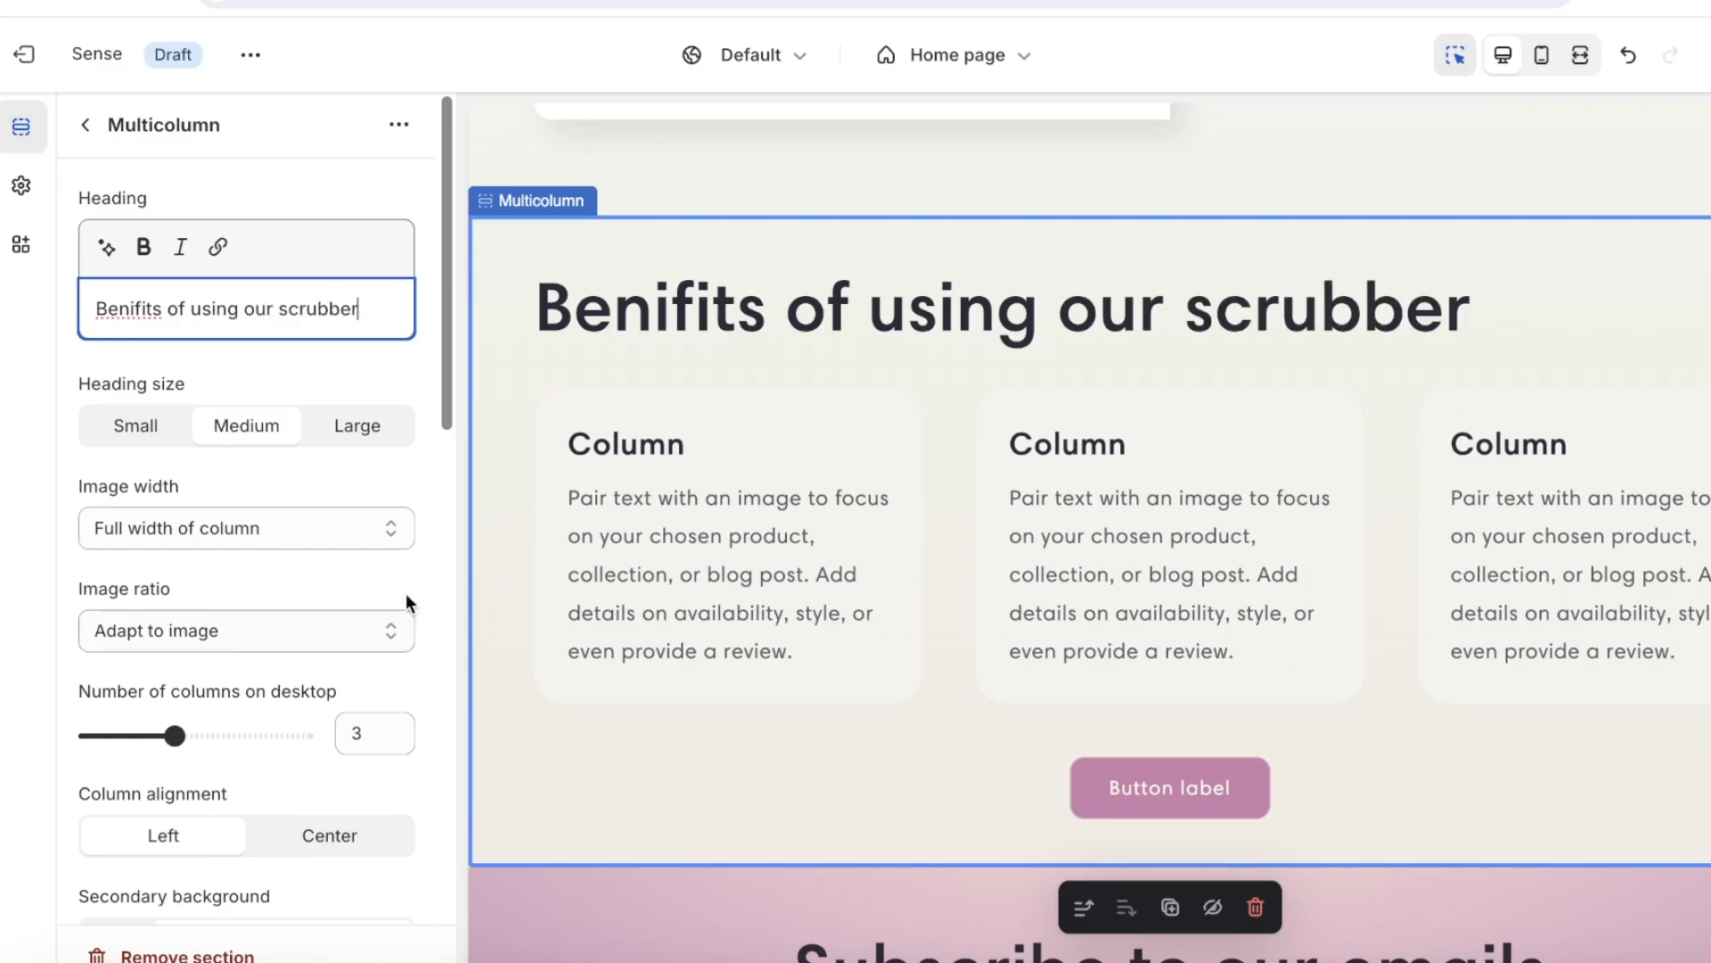
- Retitle the first two columns "Bloodflow" and "Improved texture" and clear their placeholder descriptions
click(795, 477)
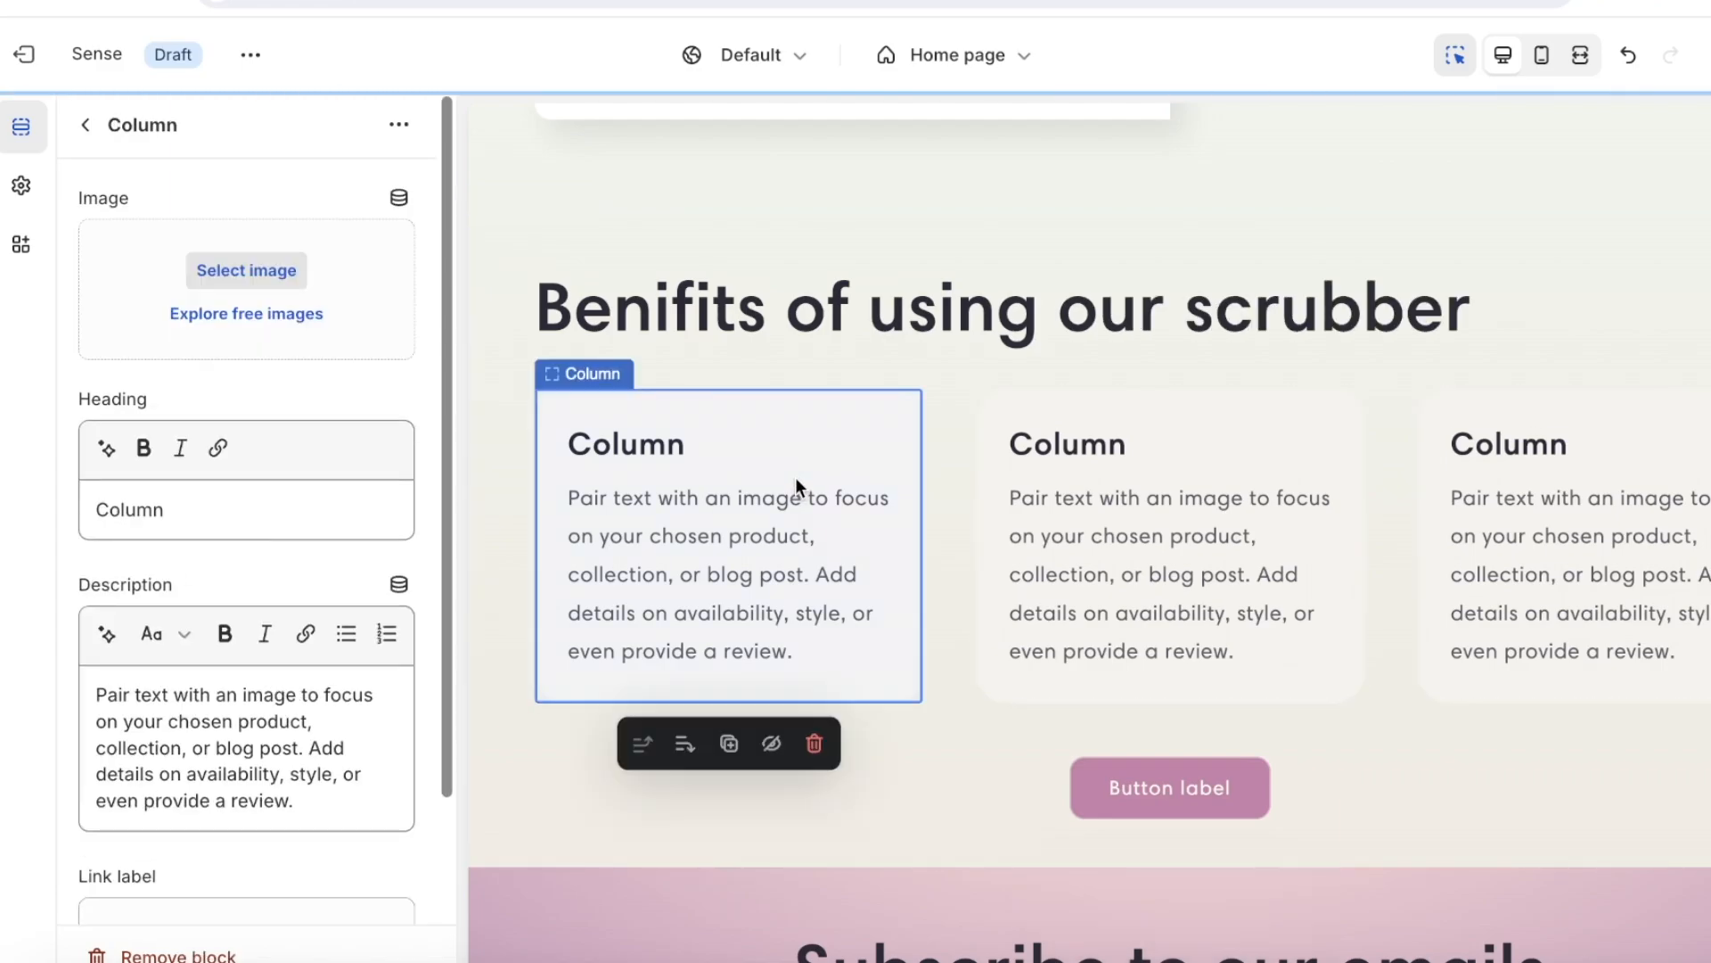
double_click(217, 523)
key(BackSpace)
text(A)
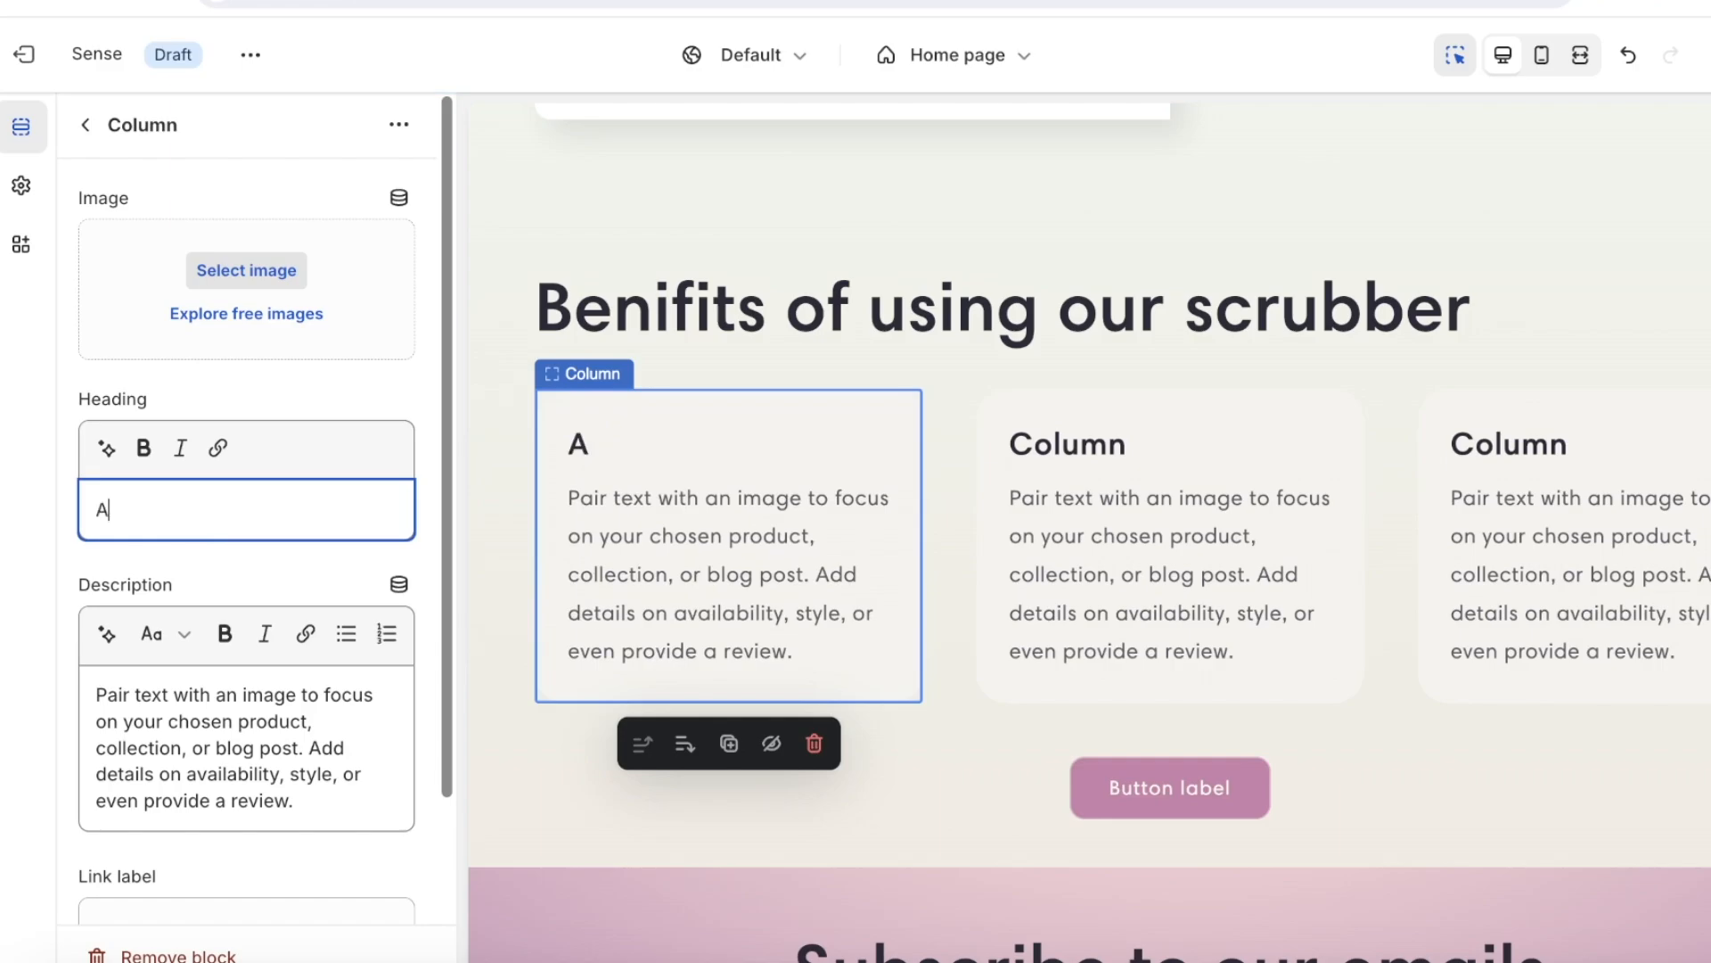
key(BackSpace)
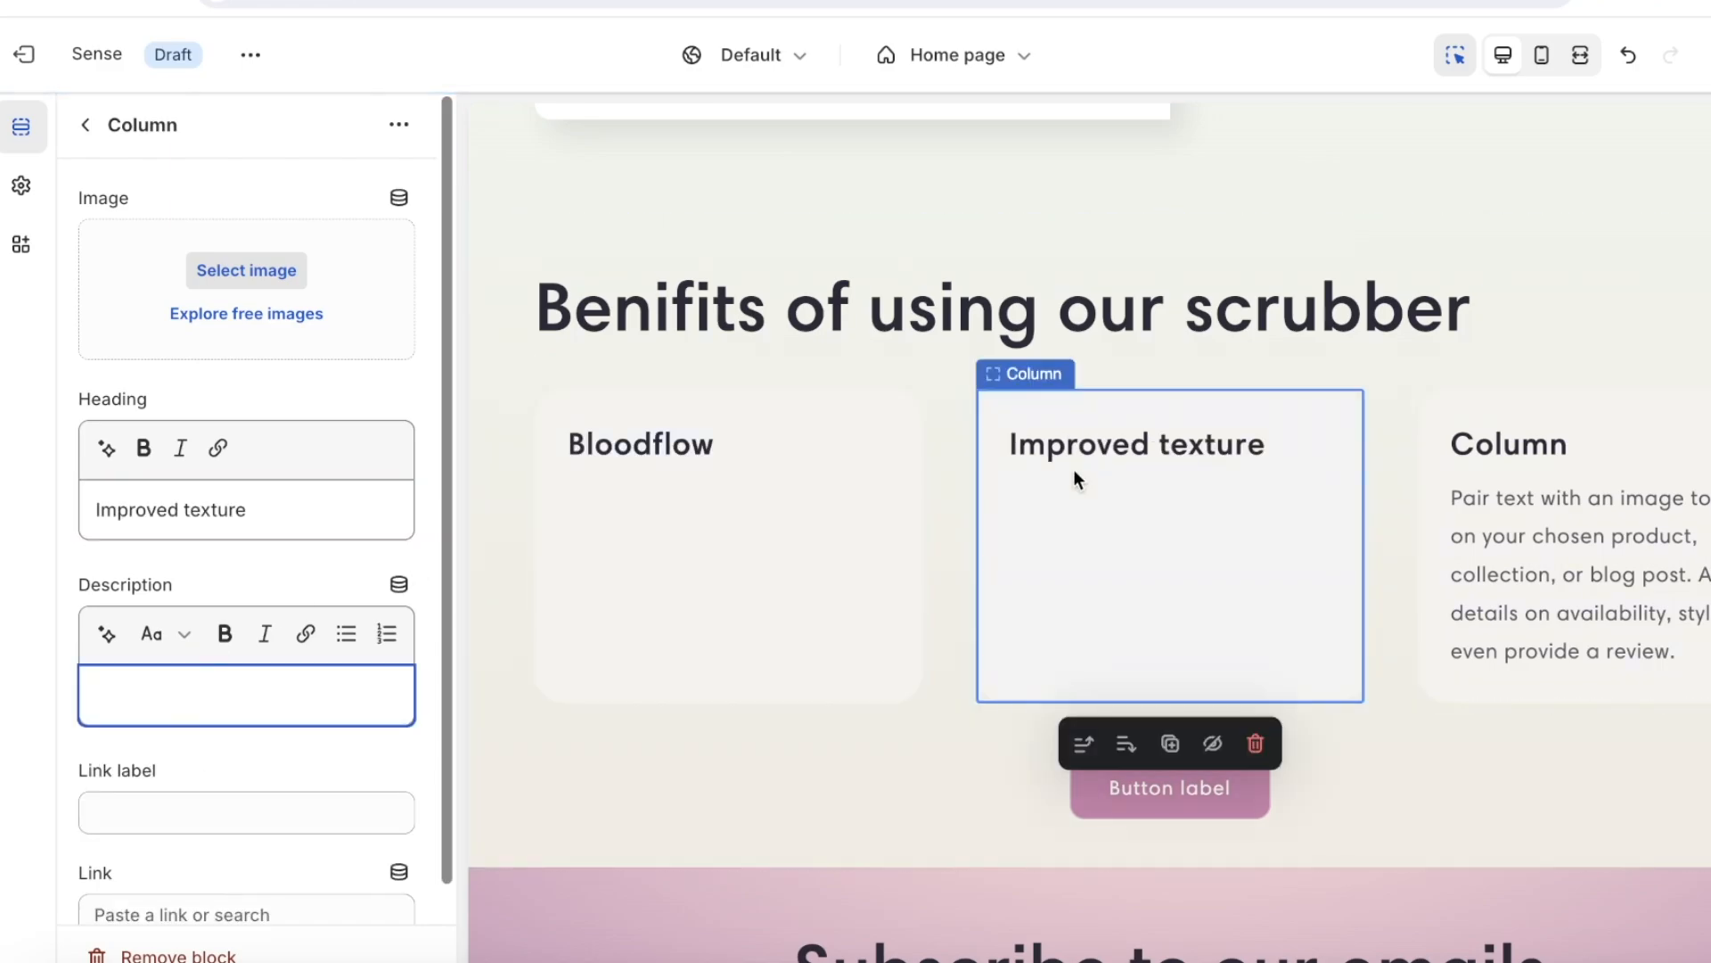
- Clear the third column's description and set its heading to "less shampoo use"
click(1471, 508)
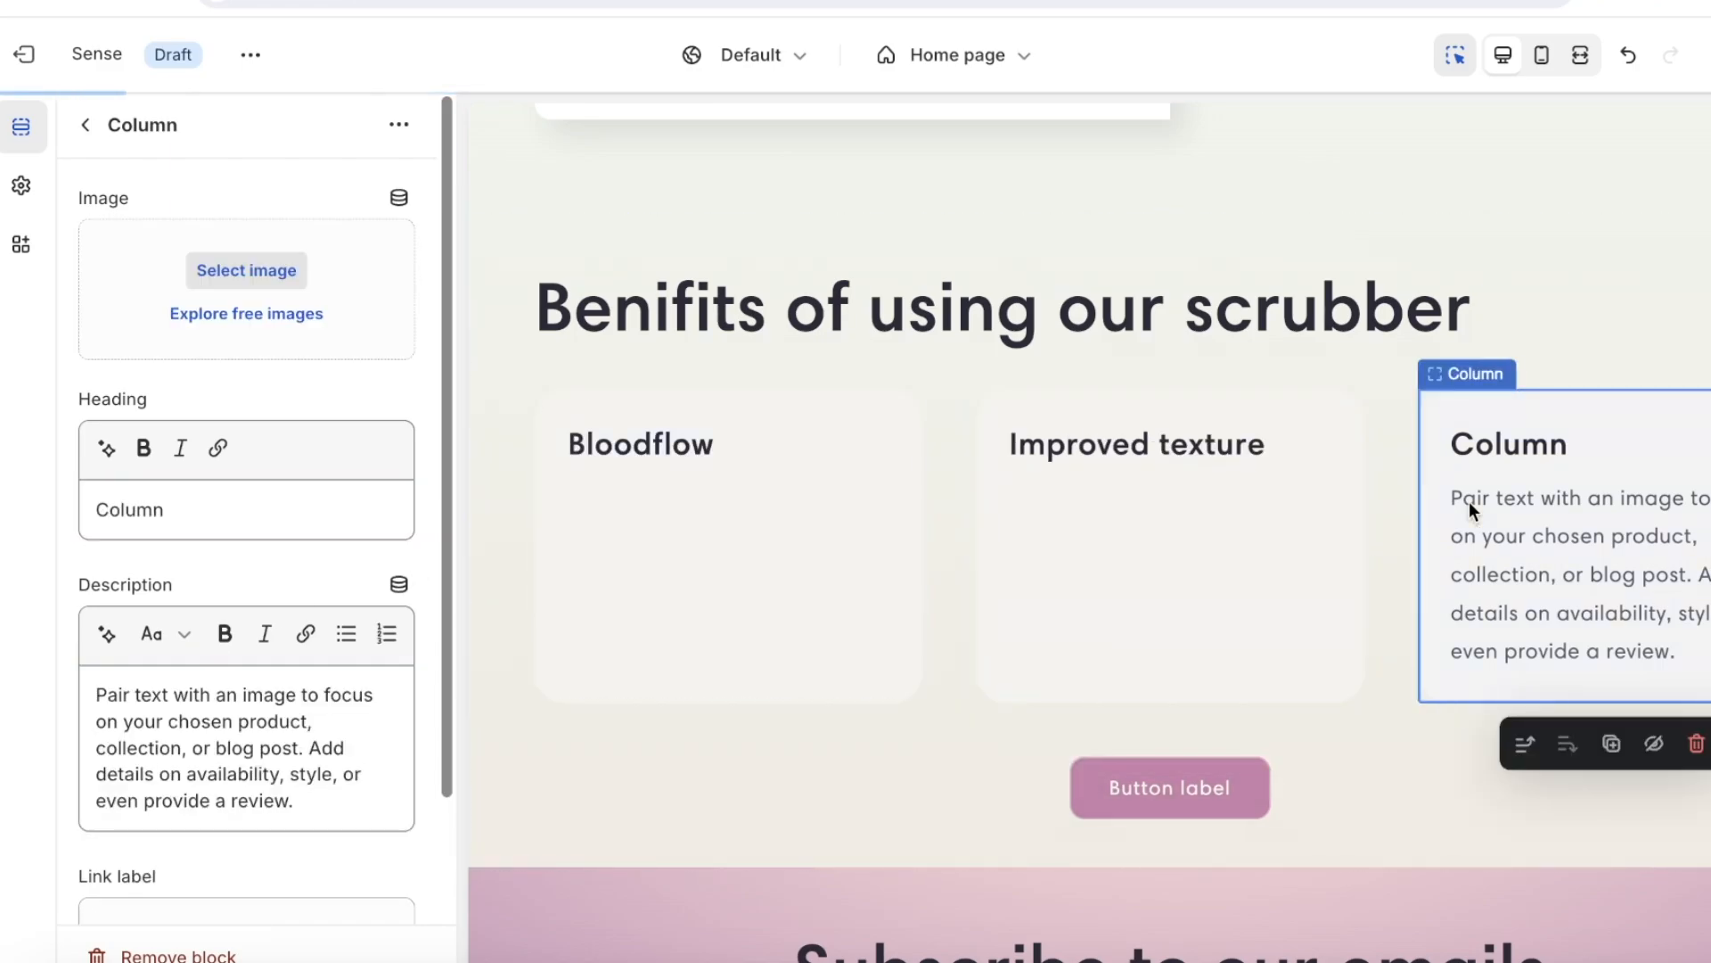
triple_click(307, 738)
key(BackSpace)
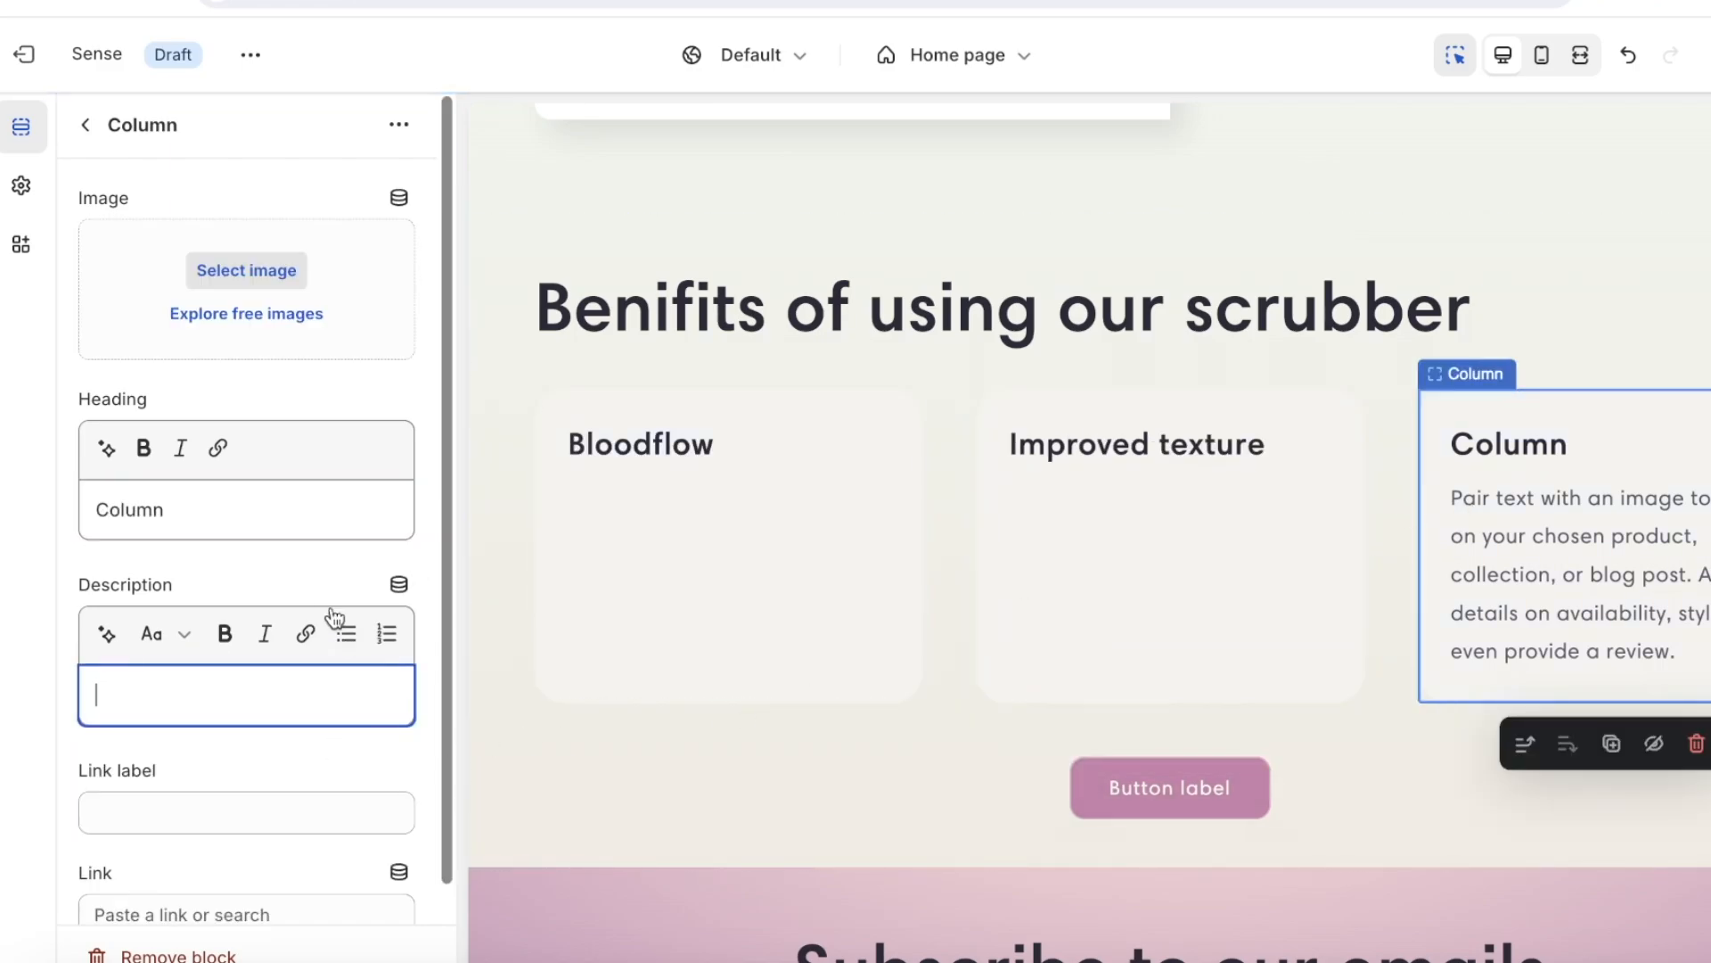
click(305, 535)
key(ctrl+a)
text(A)
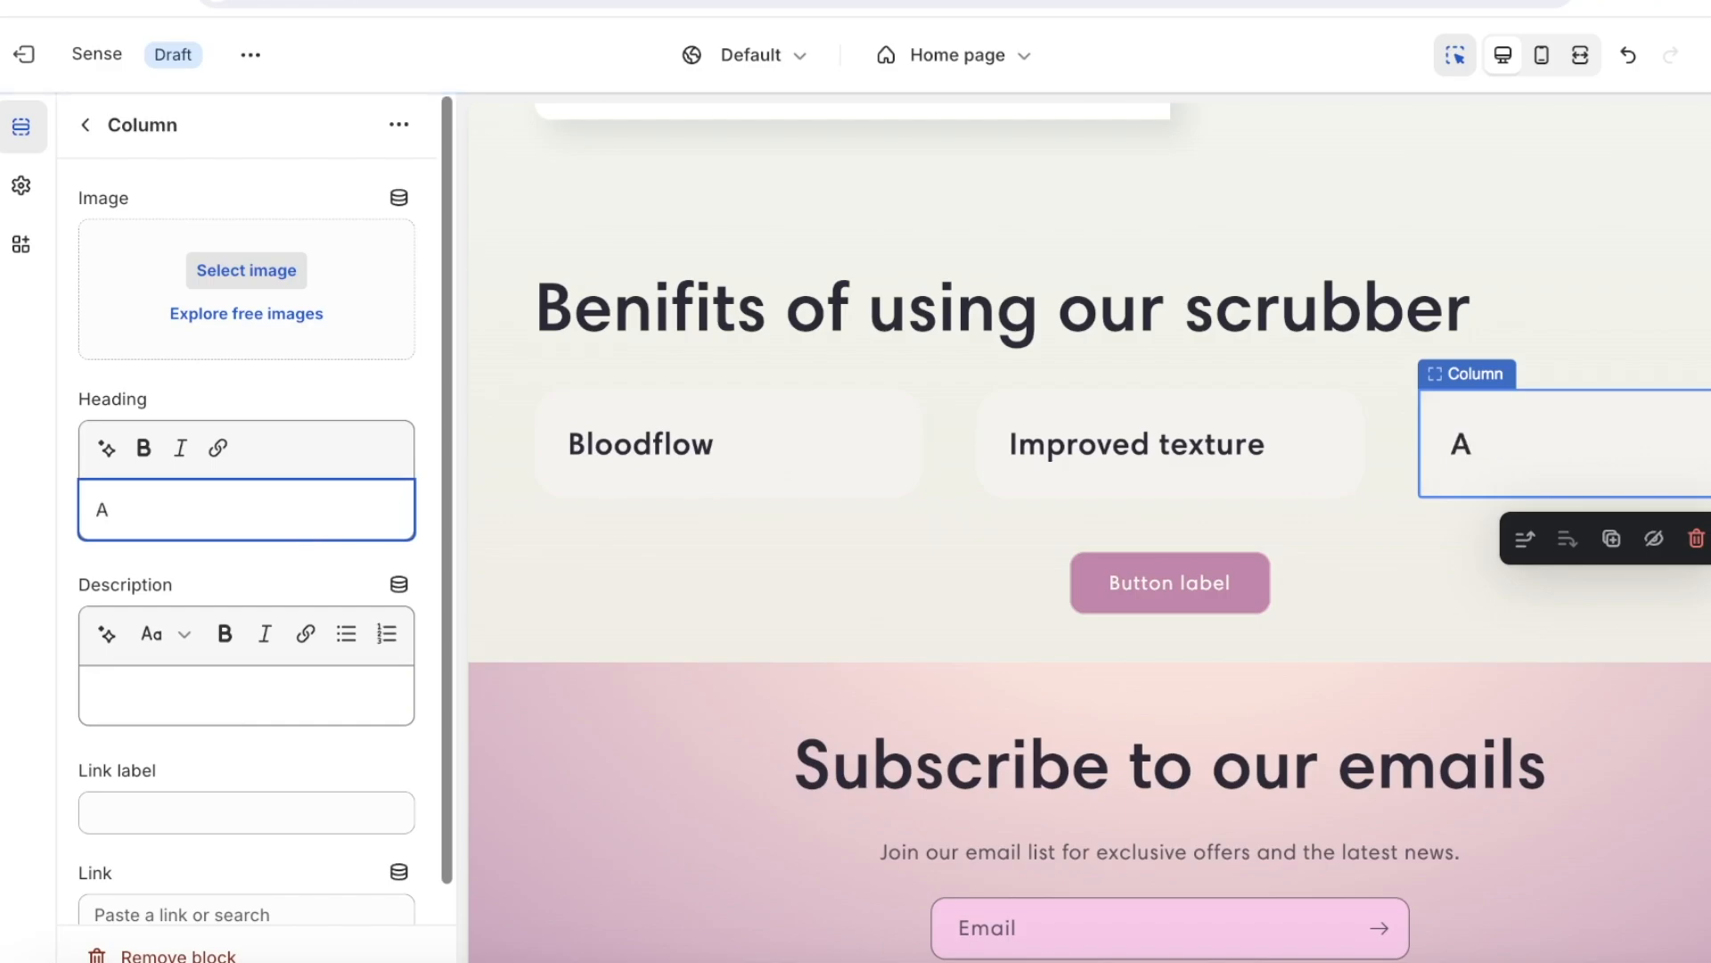
text(d)
key(BackSpace)
key(BackSpace)
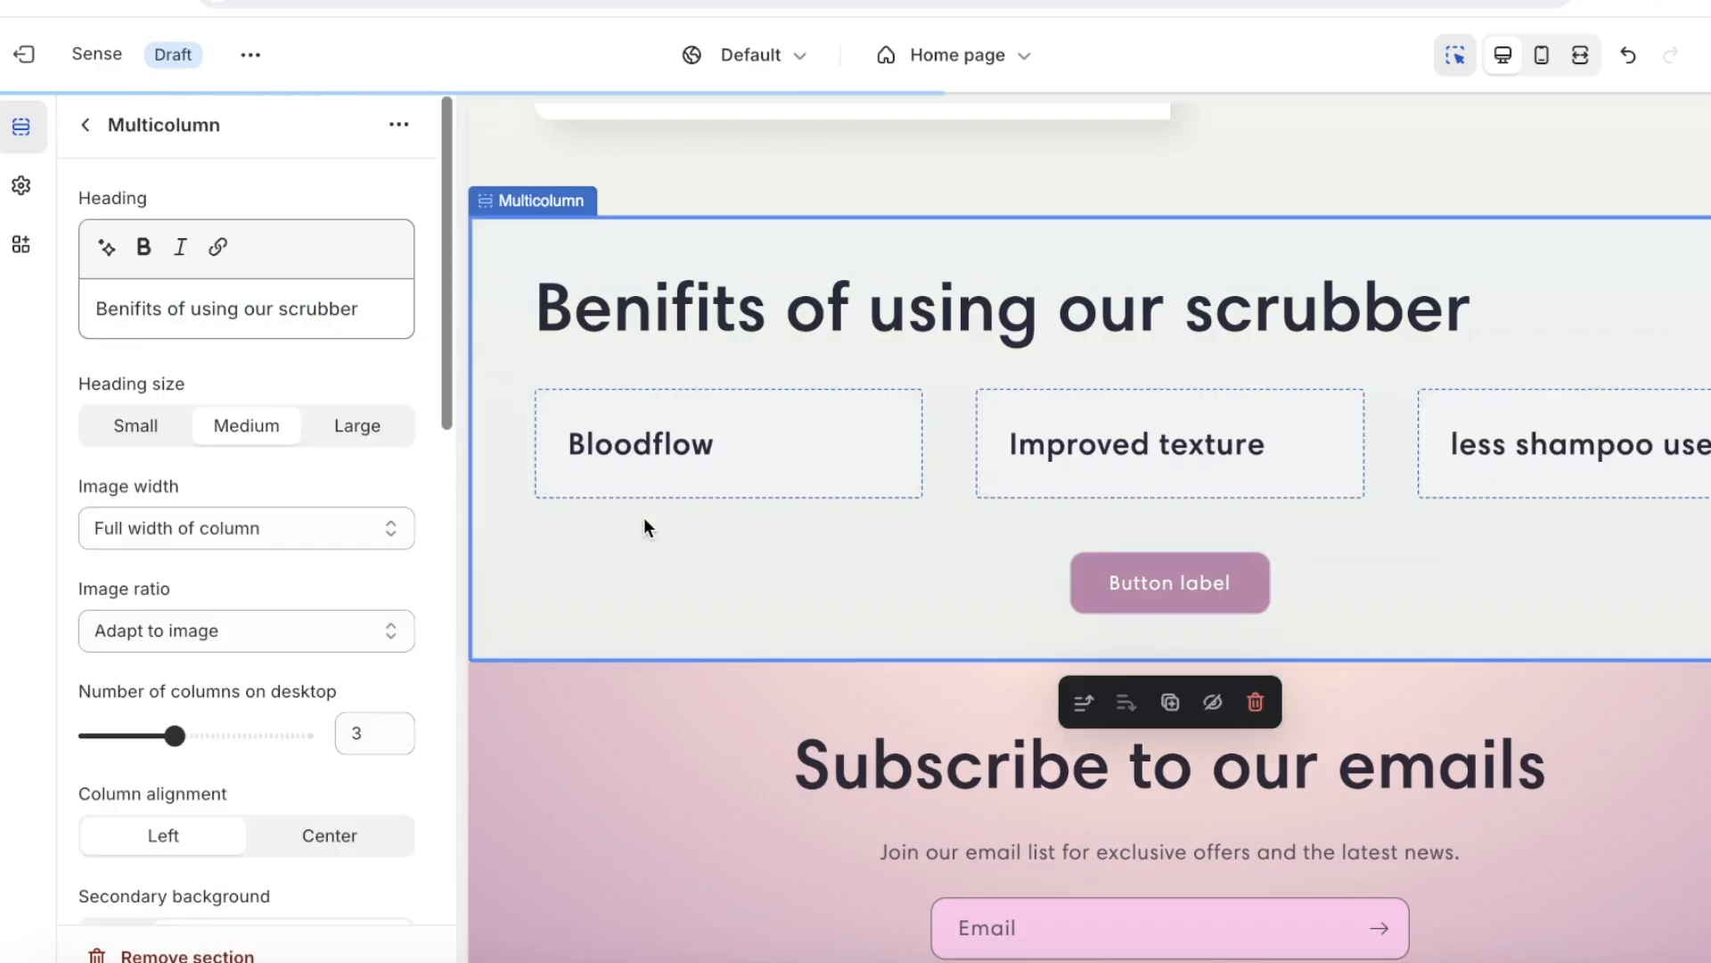
- Save the home page changes and open the Default product template for editing
click(85, 125)
scroll(1091, 414, up, 6)
scroll(1091, 414, up, 5)
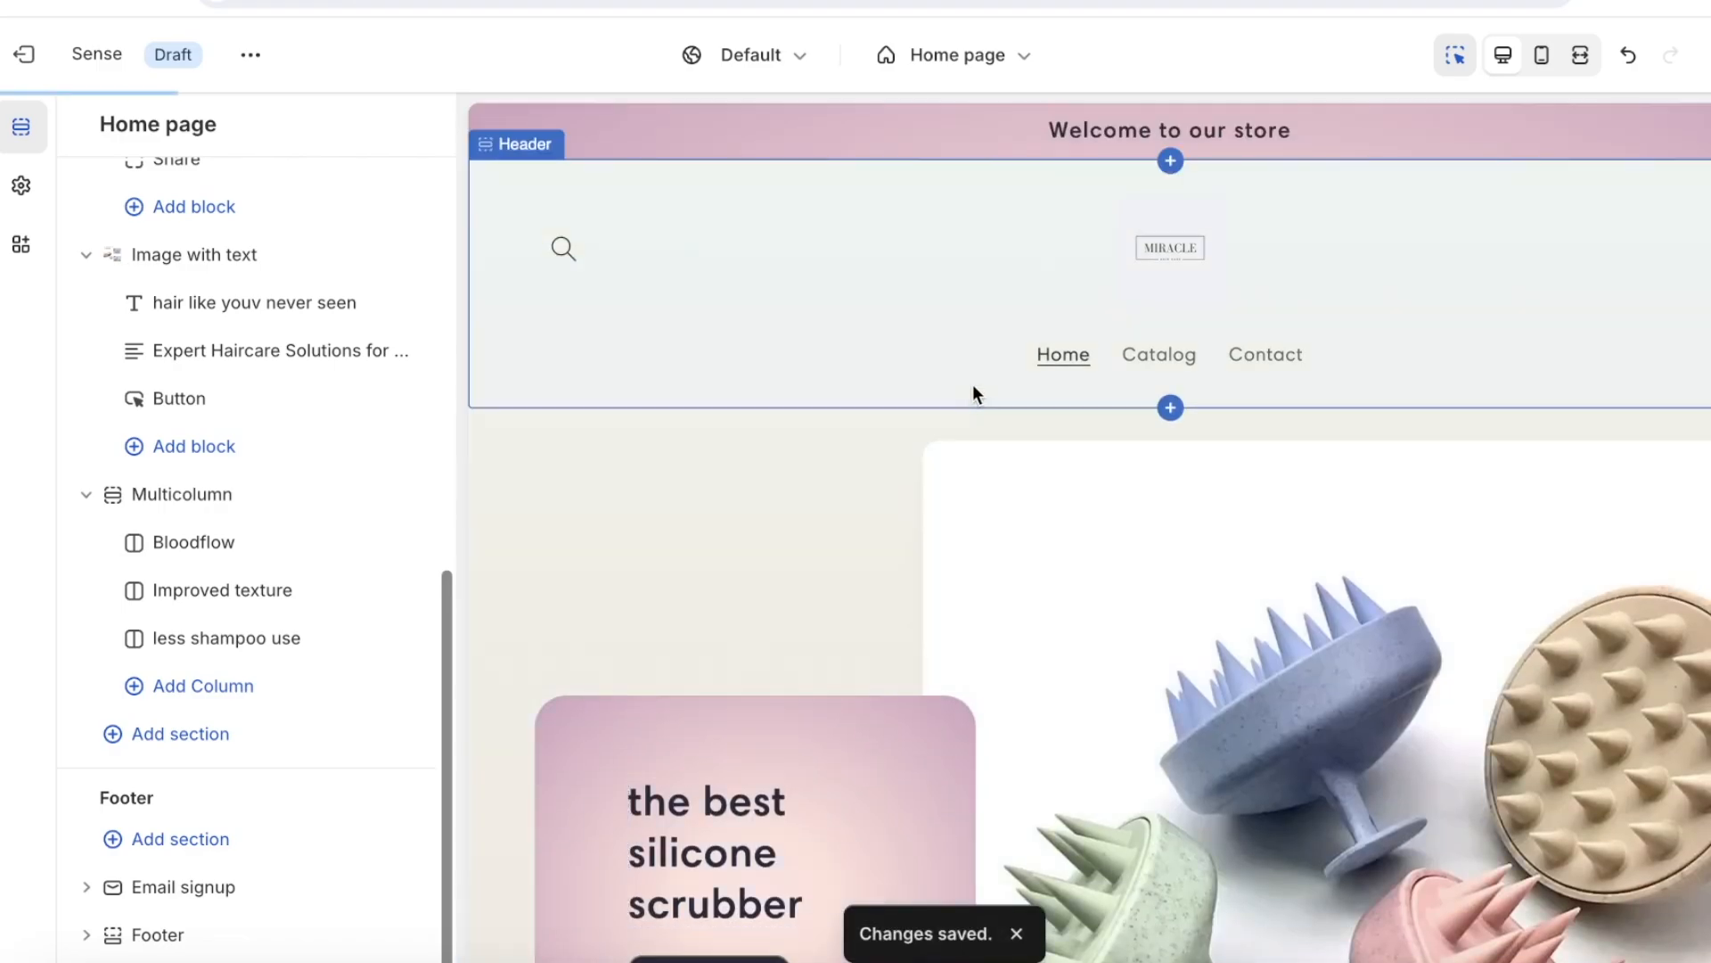
click(984, 54)
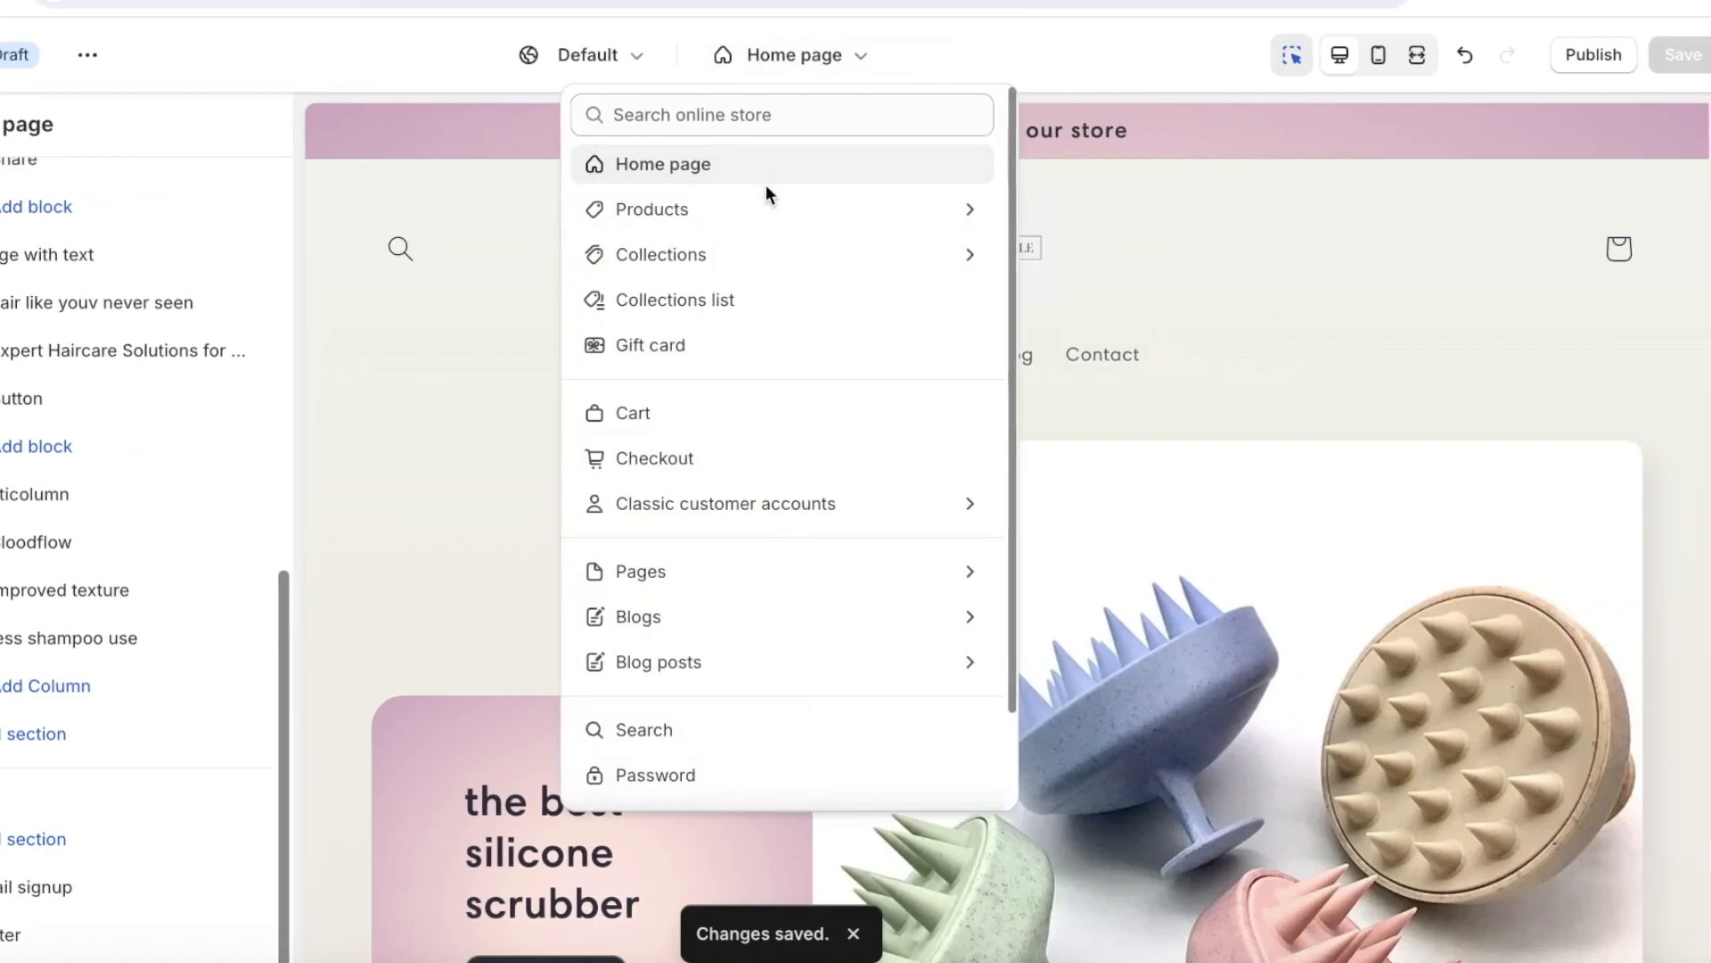
click(928, 209)
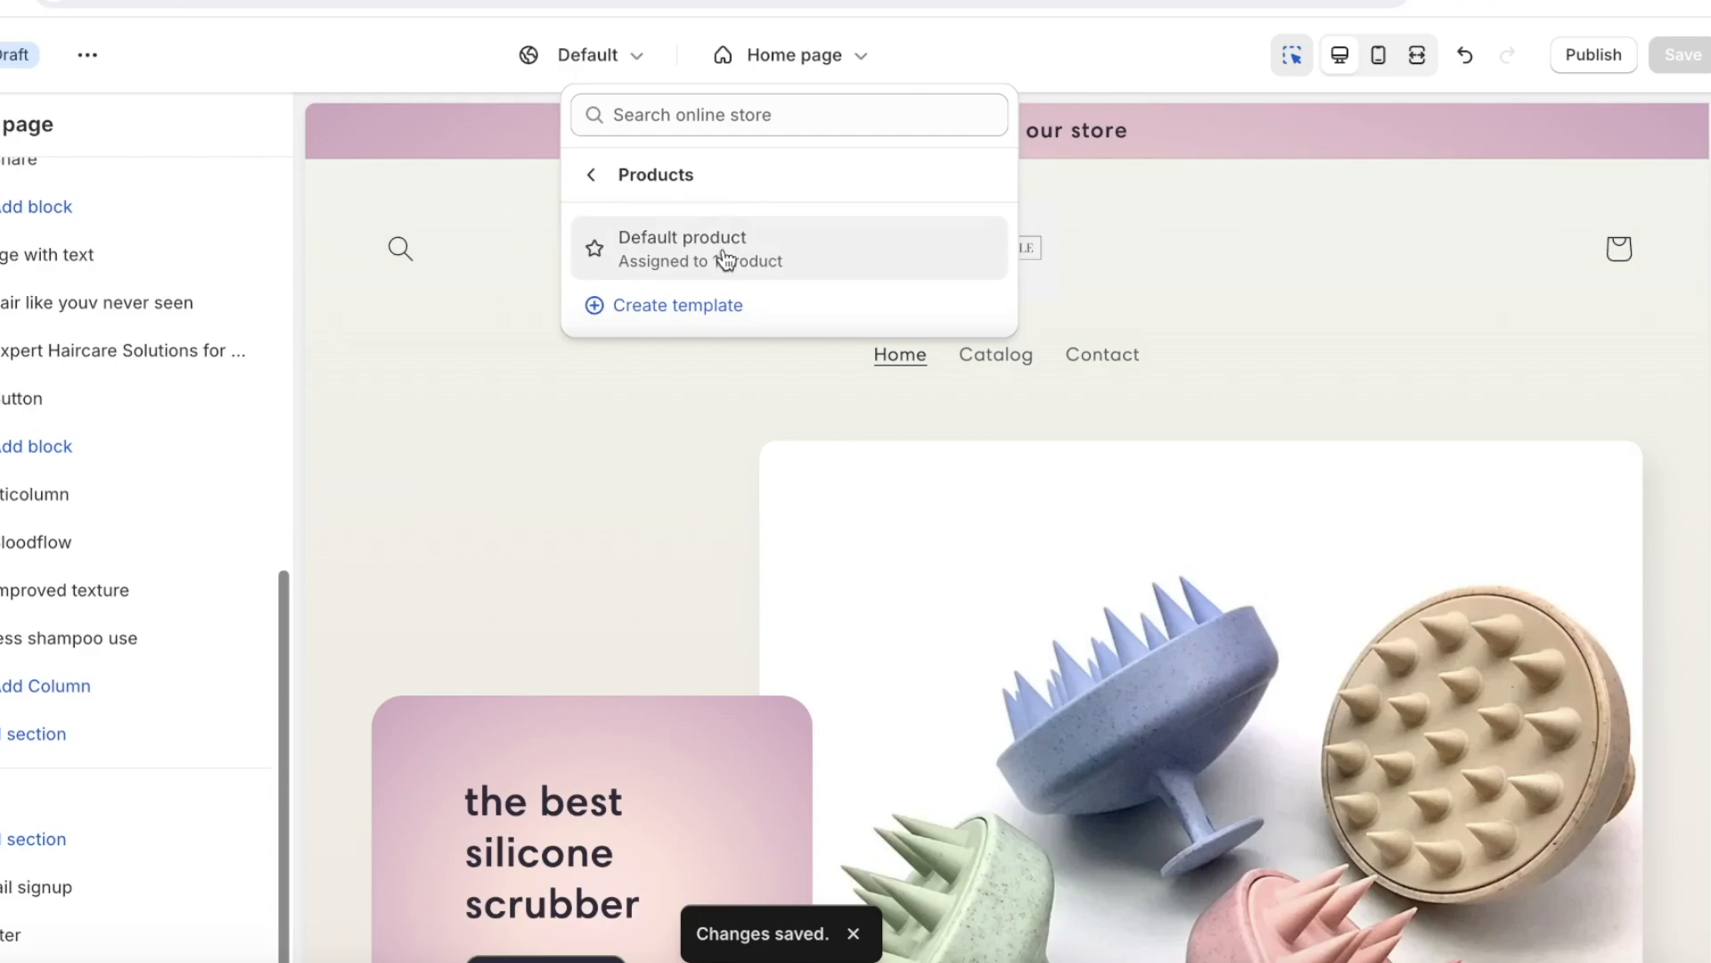
click(726, 259)
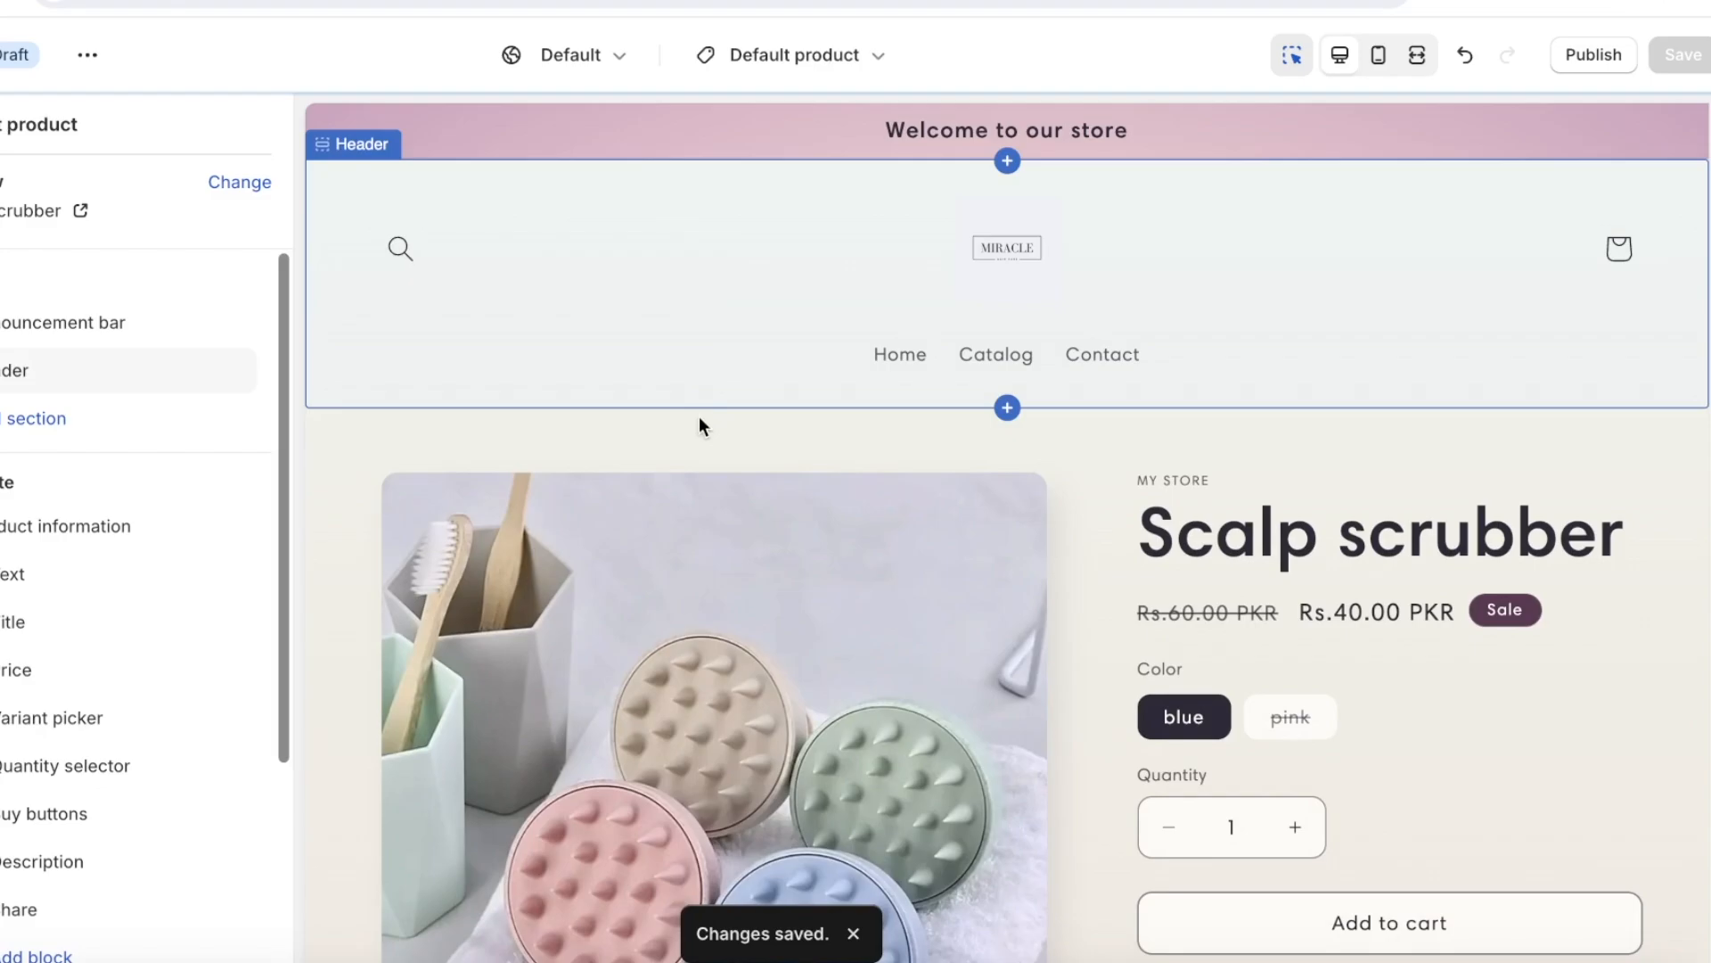
- Review the product page preview and hide the Related products section in the template
scroll(621, 645, down, 2)
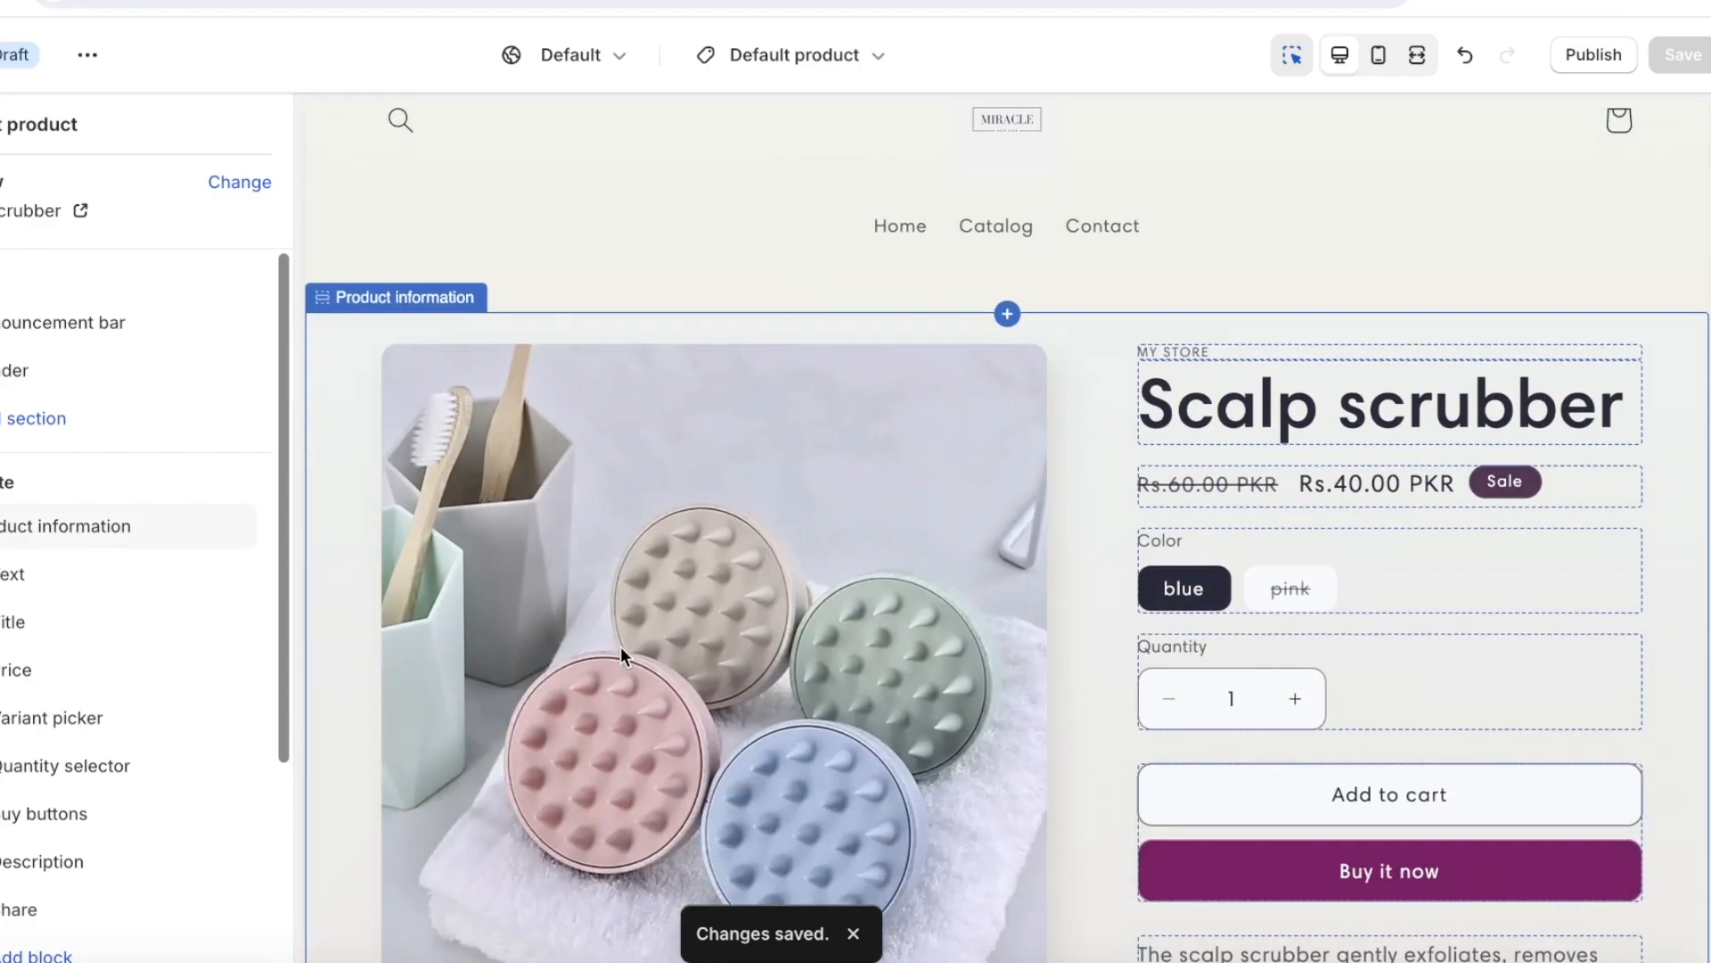
scroll(620, 648, down, 5)
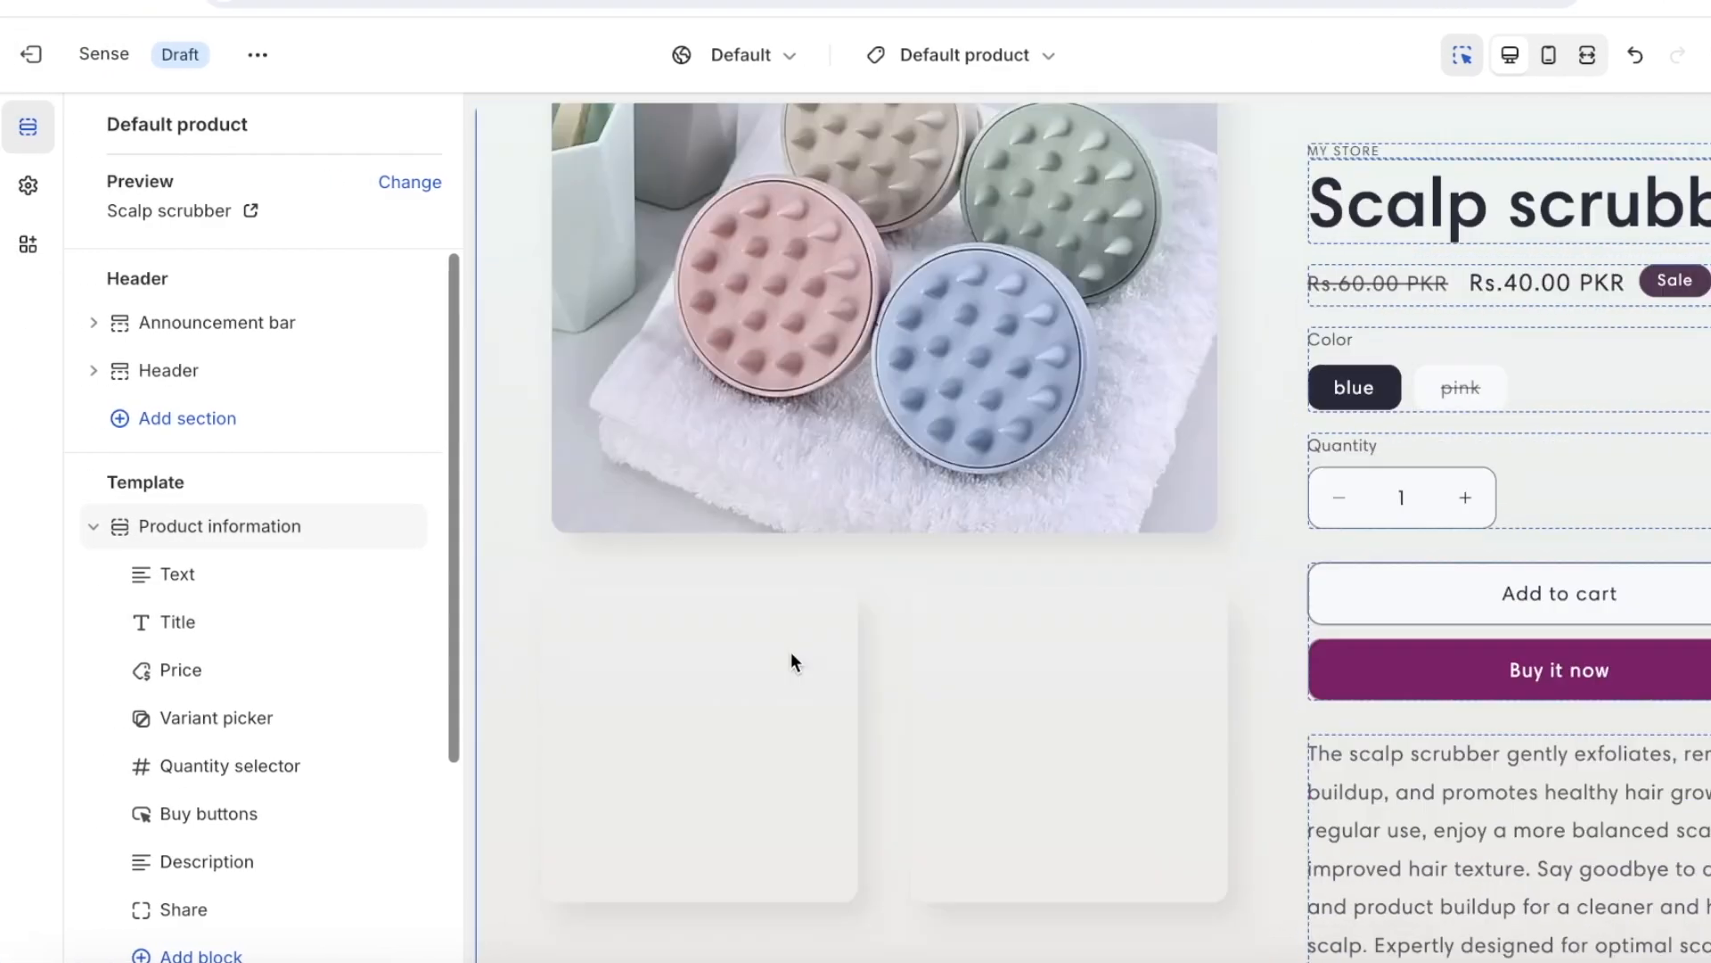
scroll(831, 581, down, 10)
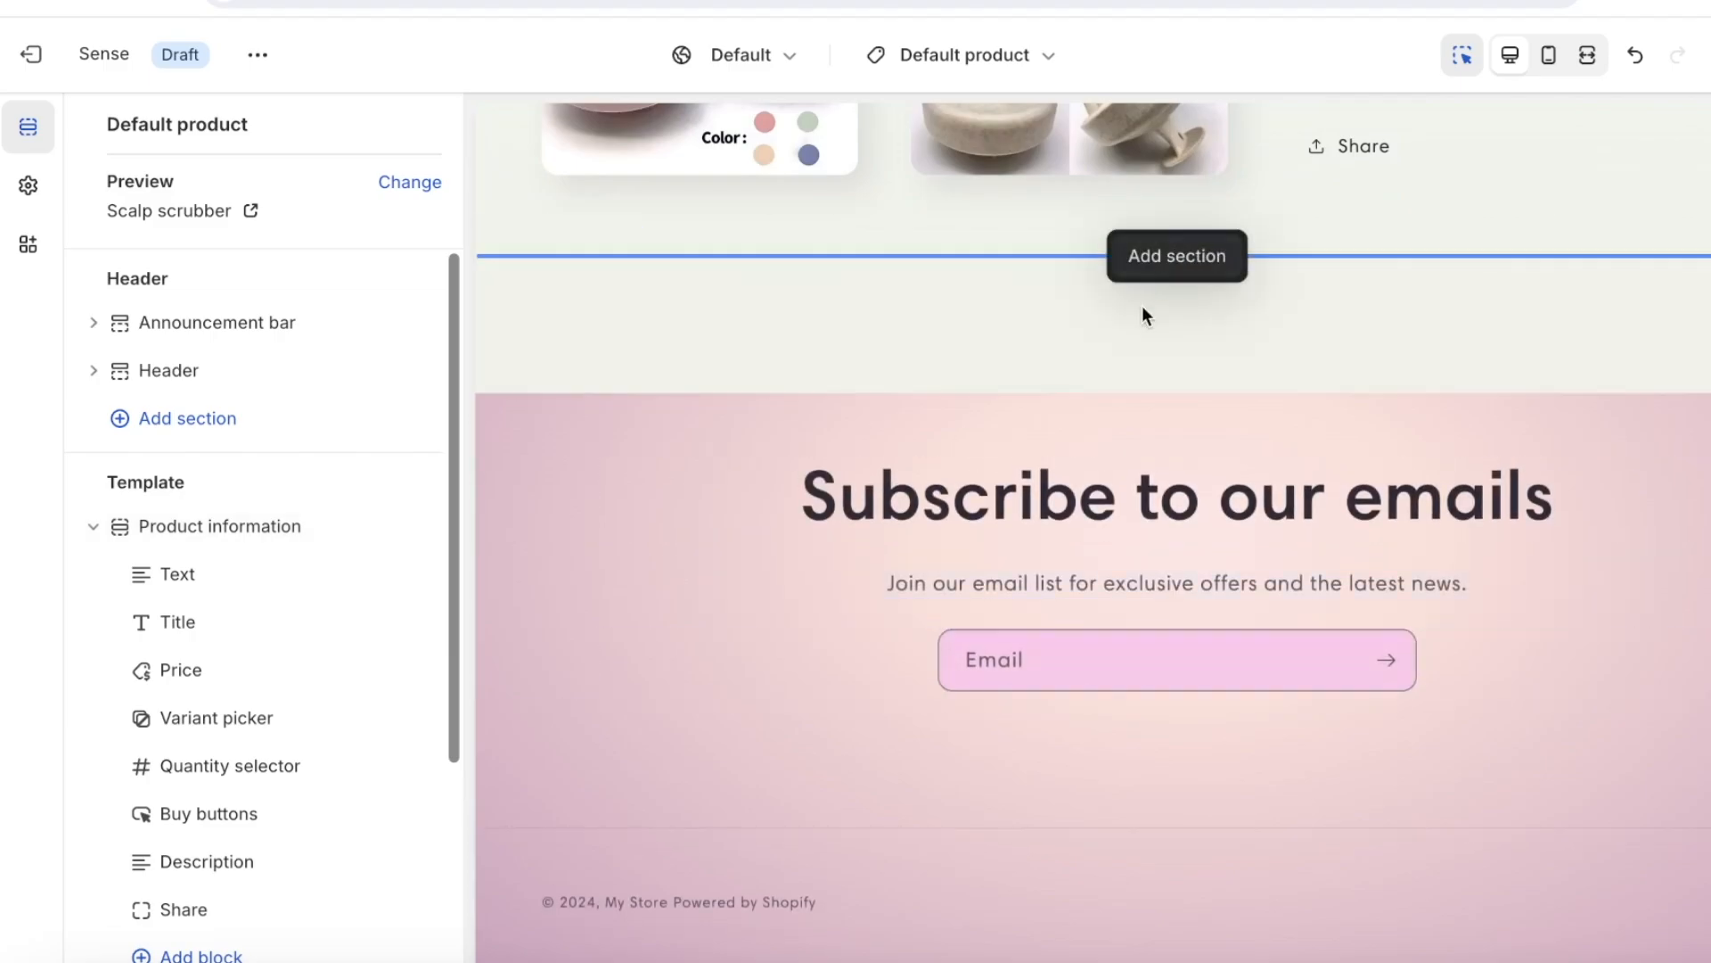
scroll(1093, 473, up, 2)
scroll(1093, 481, up, 2)
scroll(307, 499, down, 1)
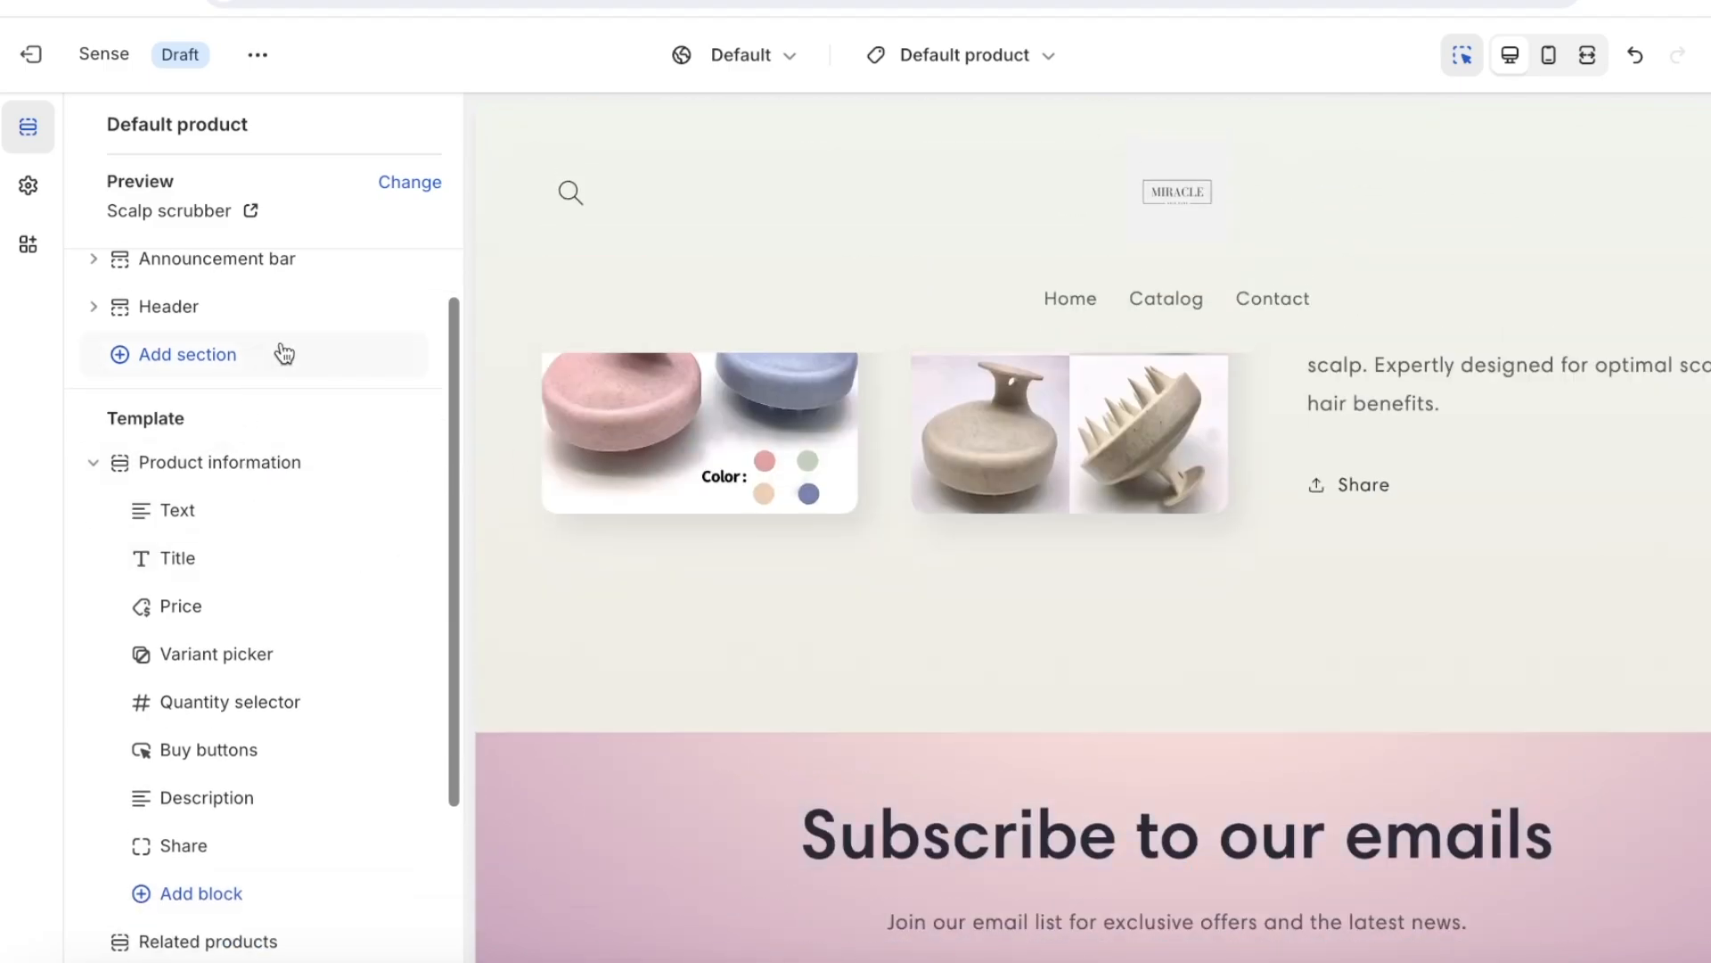
scroll(282, 353, up, 1)
scroll(865, 482, up, 6)
scroll(253, 581, down, 3)
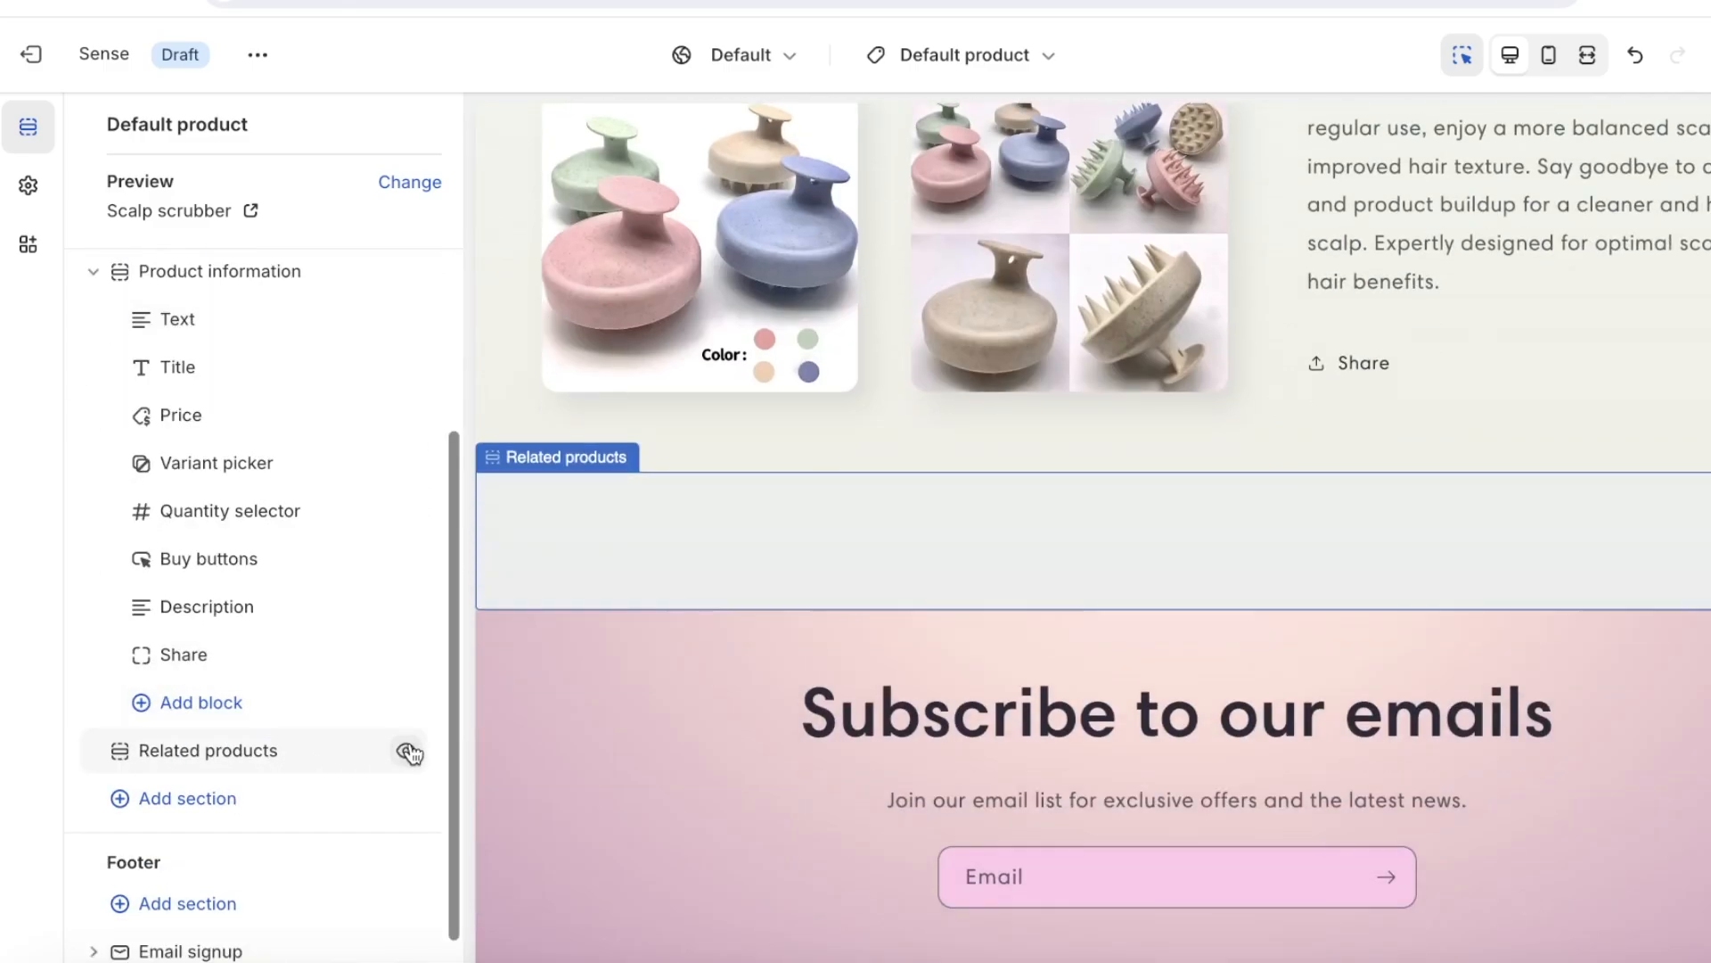
click(407, 752)
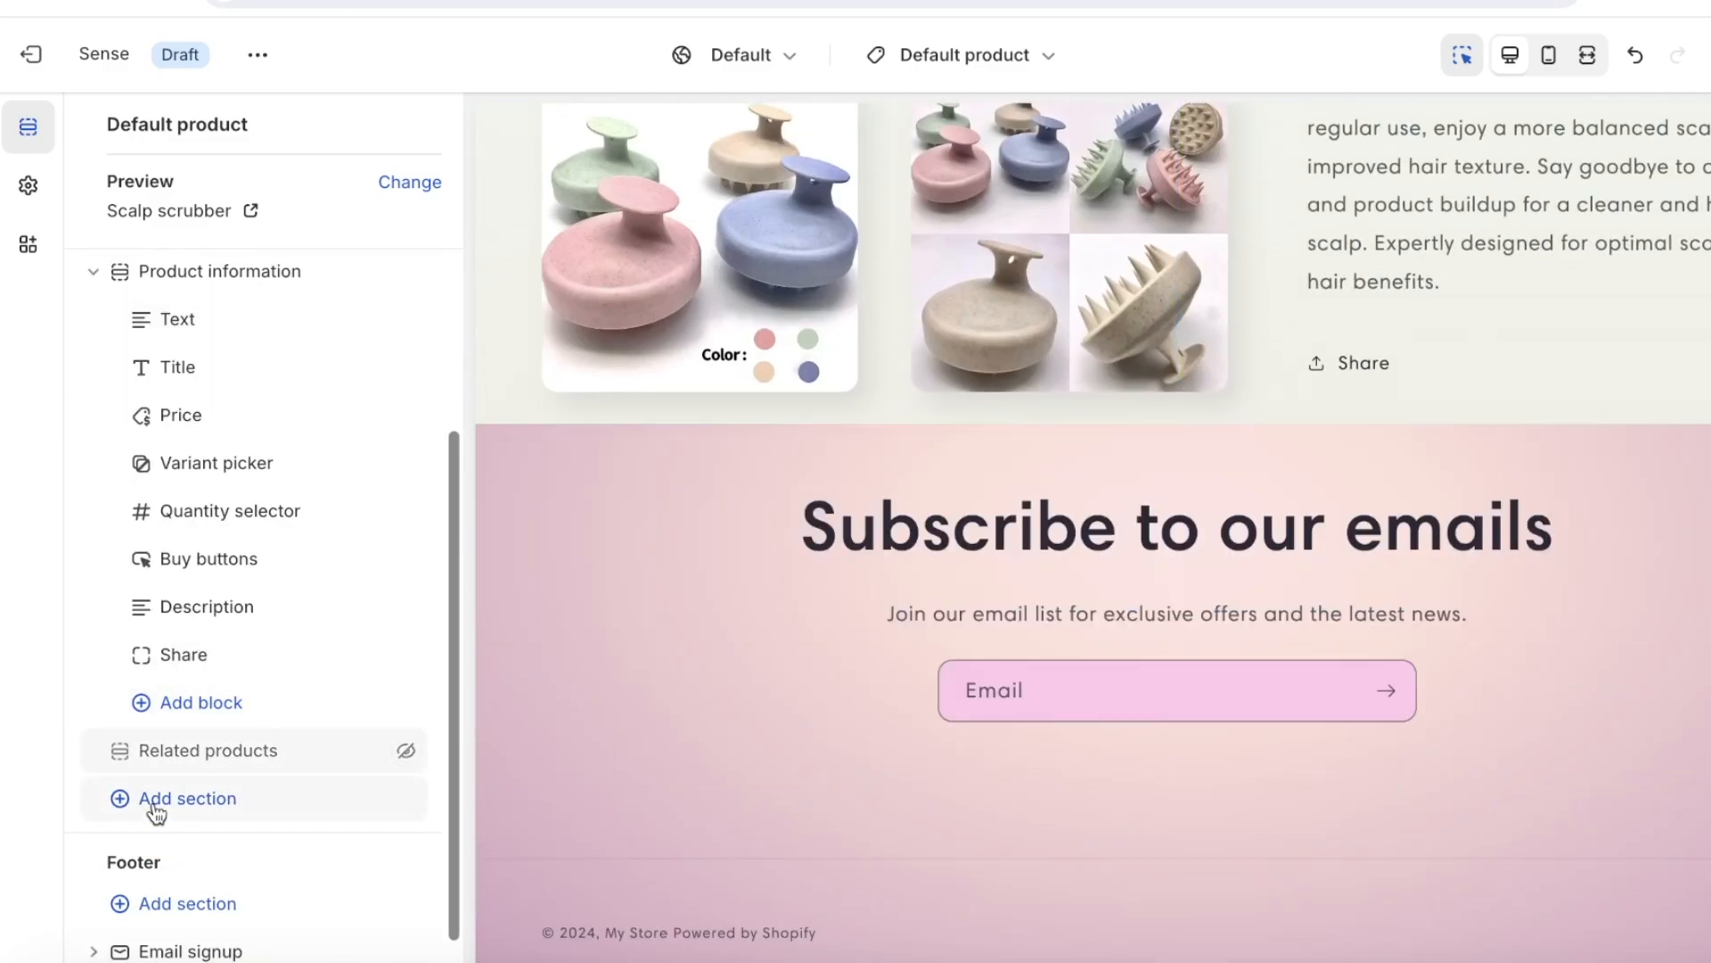
- Add an Image with text section at the end of the product template with the "Suitable for All Kind of People" image
click(156, 807)
click(525, 643)
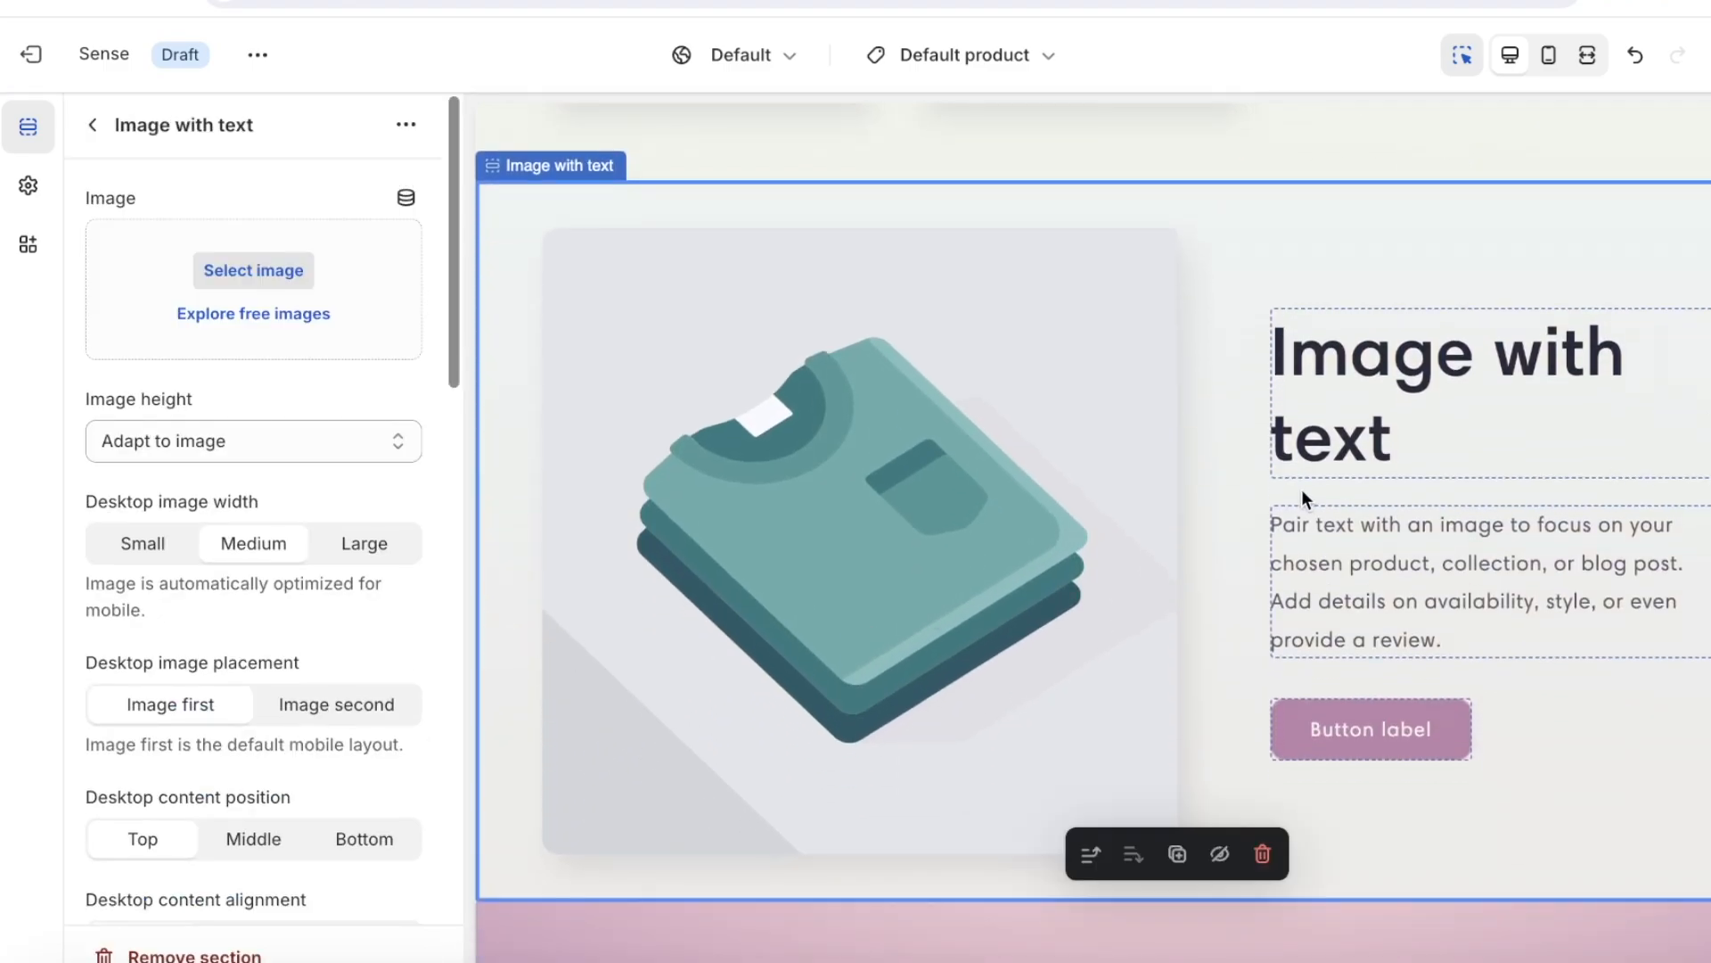
click(249, 270)
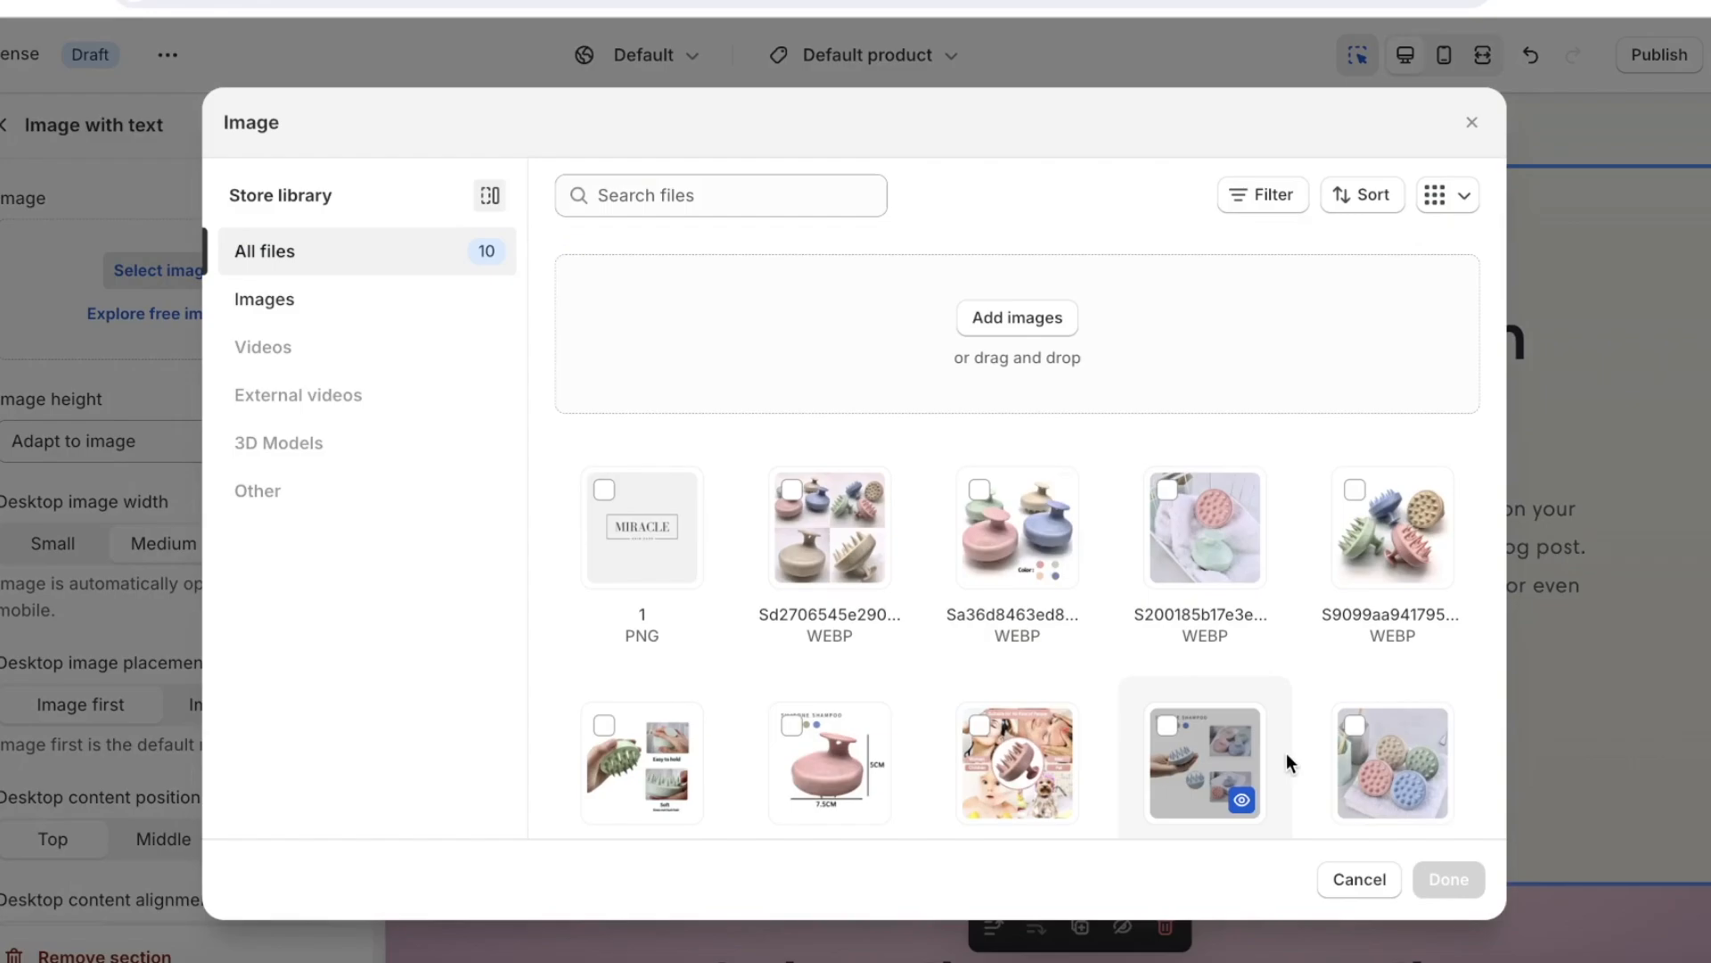
click(1114, 762)
click(1439, 882)
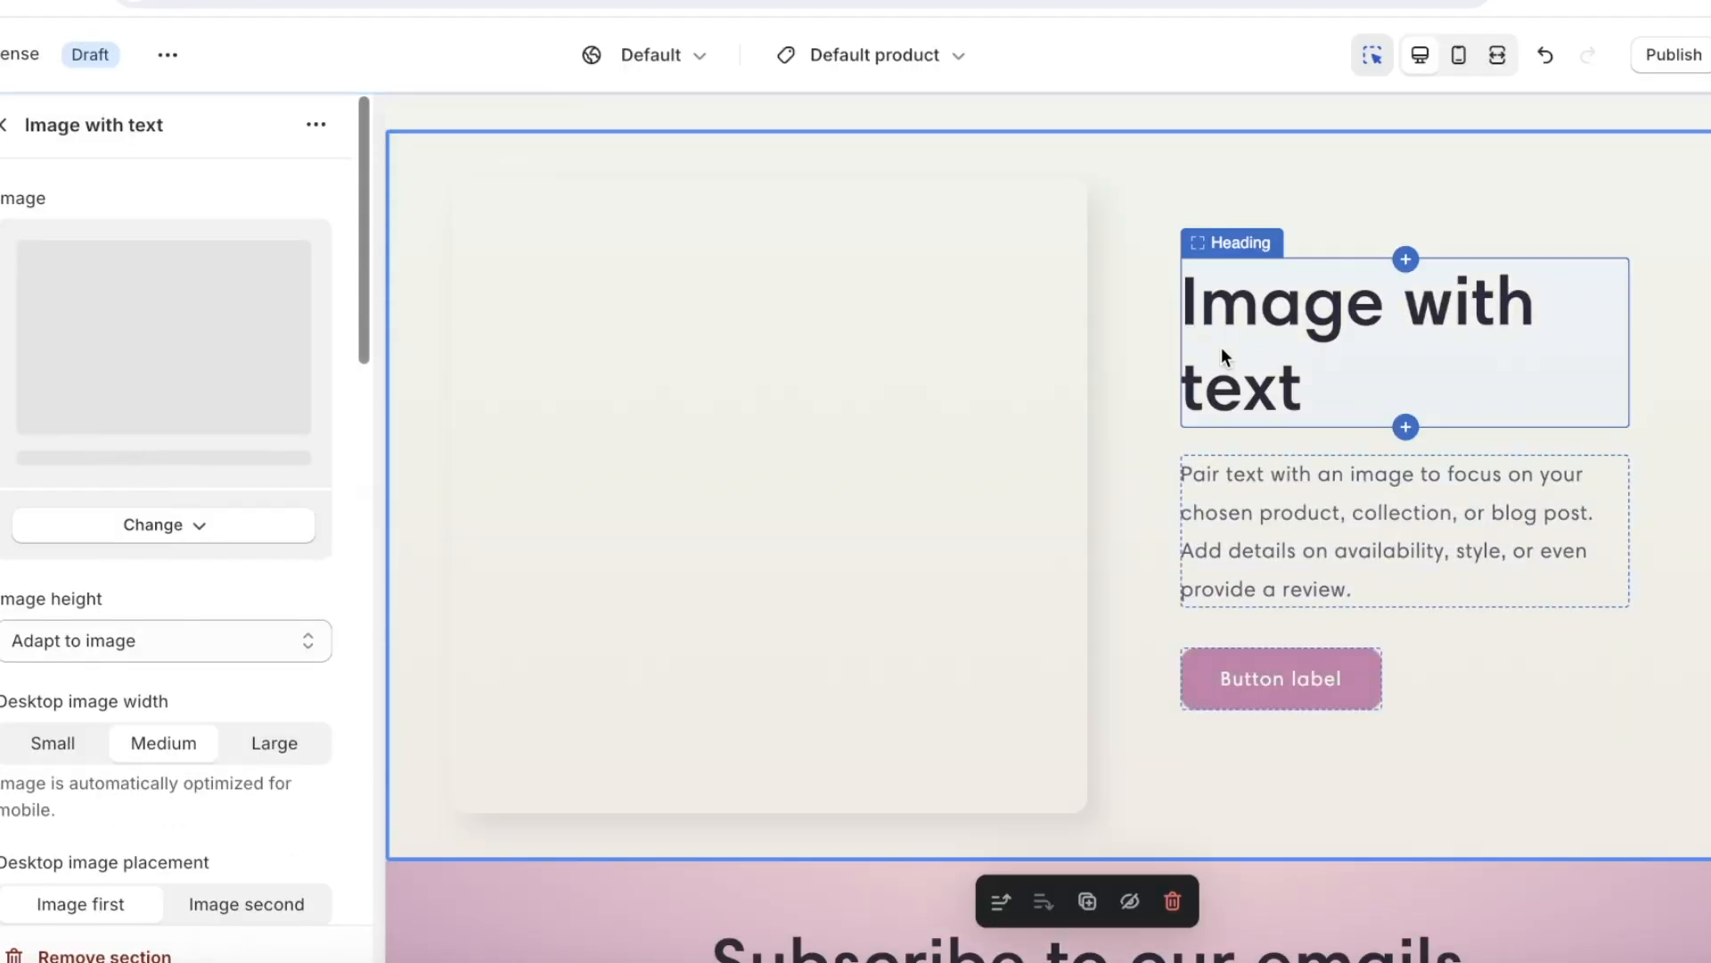
- Set the heading of the new Image with text section to "multiple uses"
click(1221, 346)
triple_click(173, 321)
text(multo)
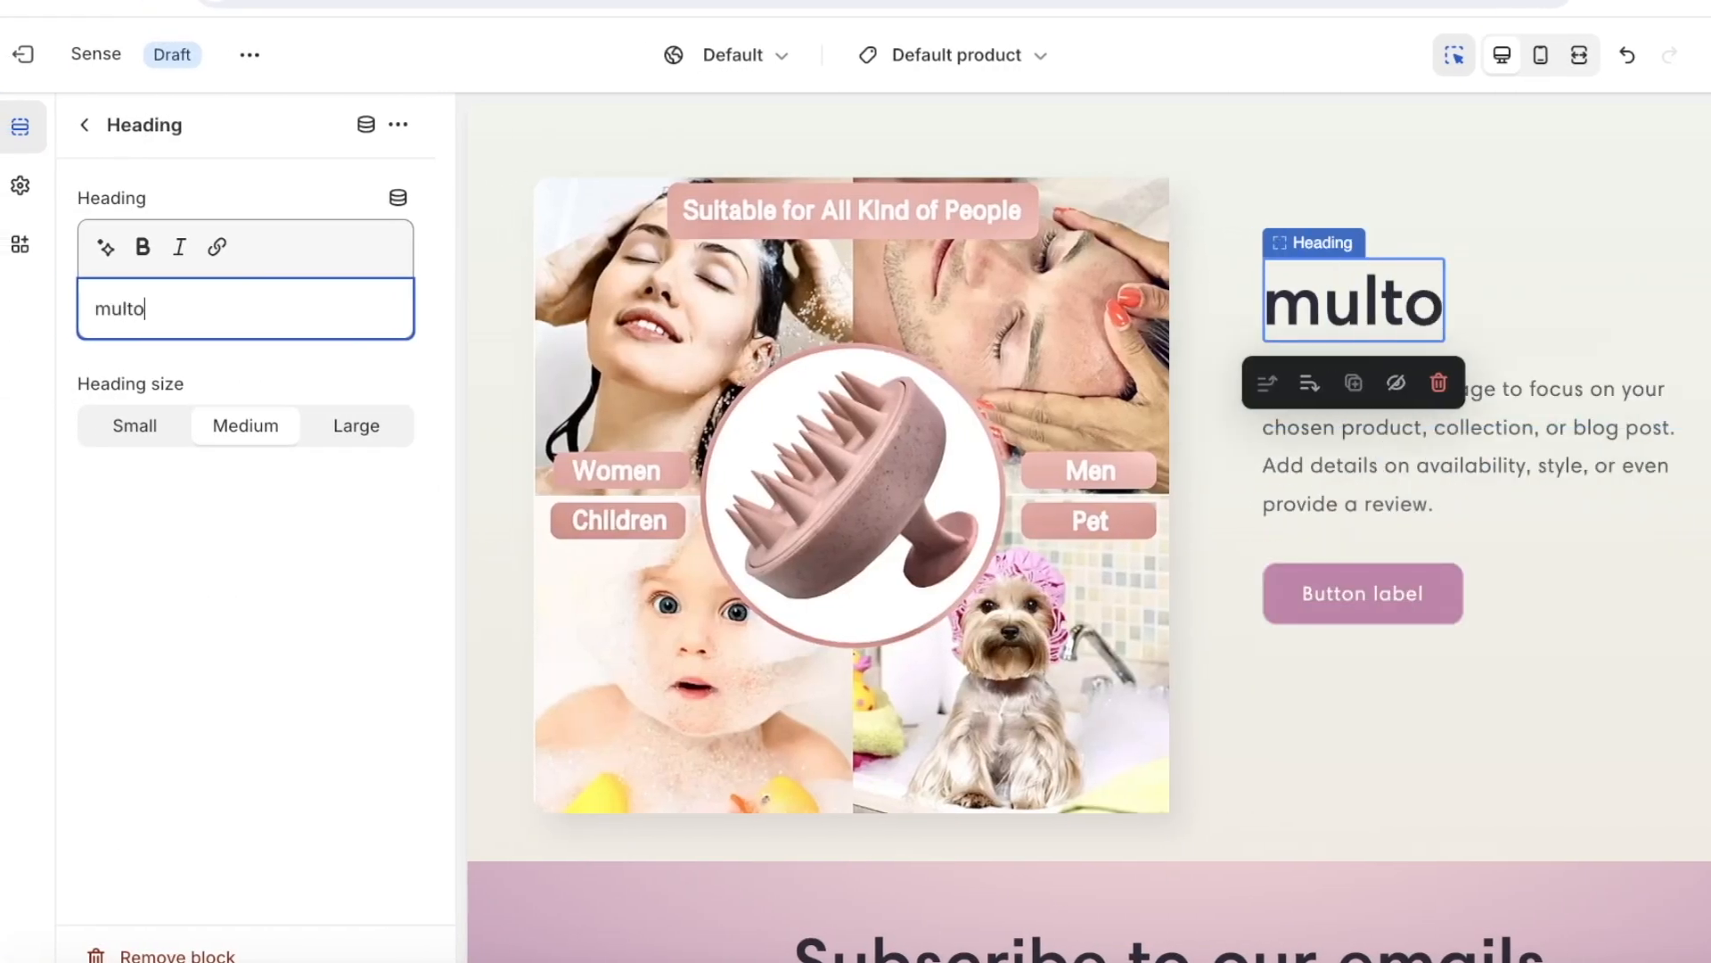
key(BackSpace)
text(iu)
key(BackSpace)
text(ple uses)
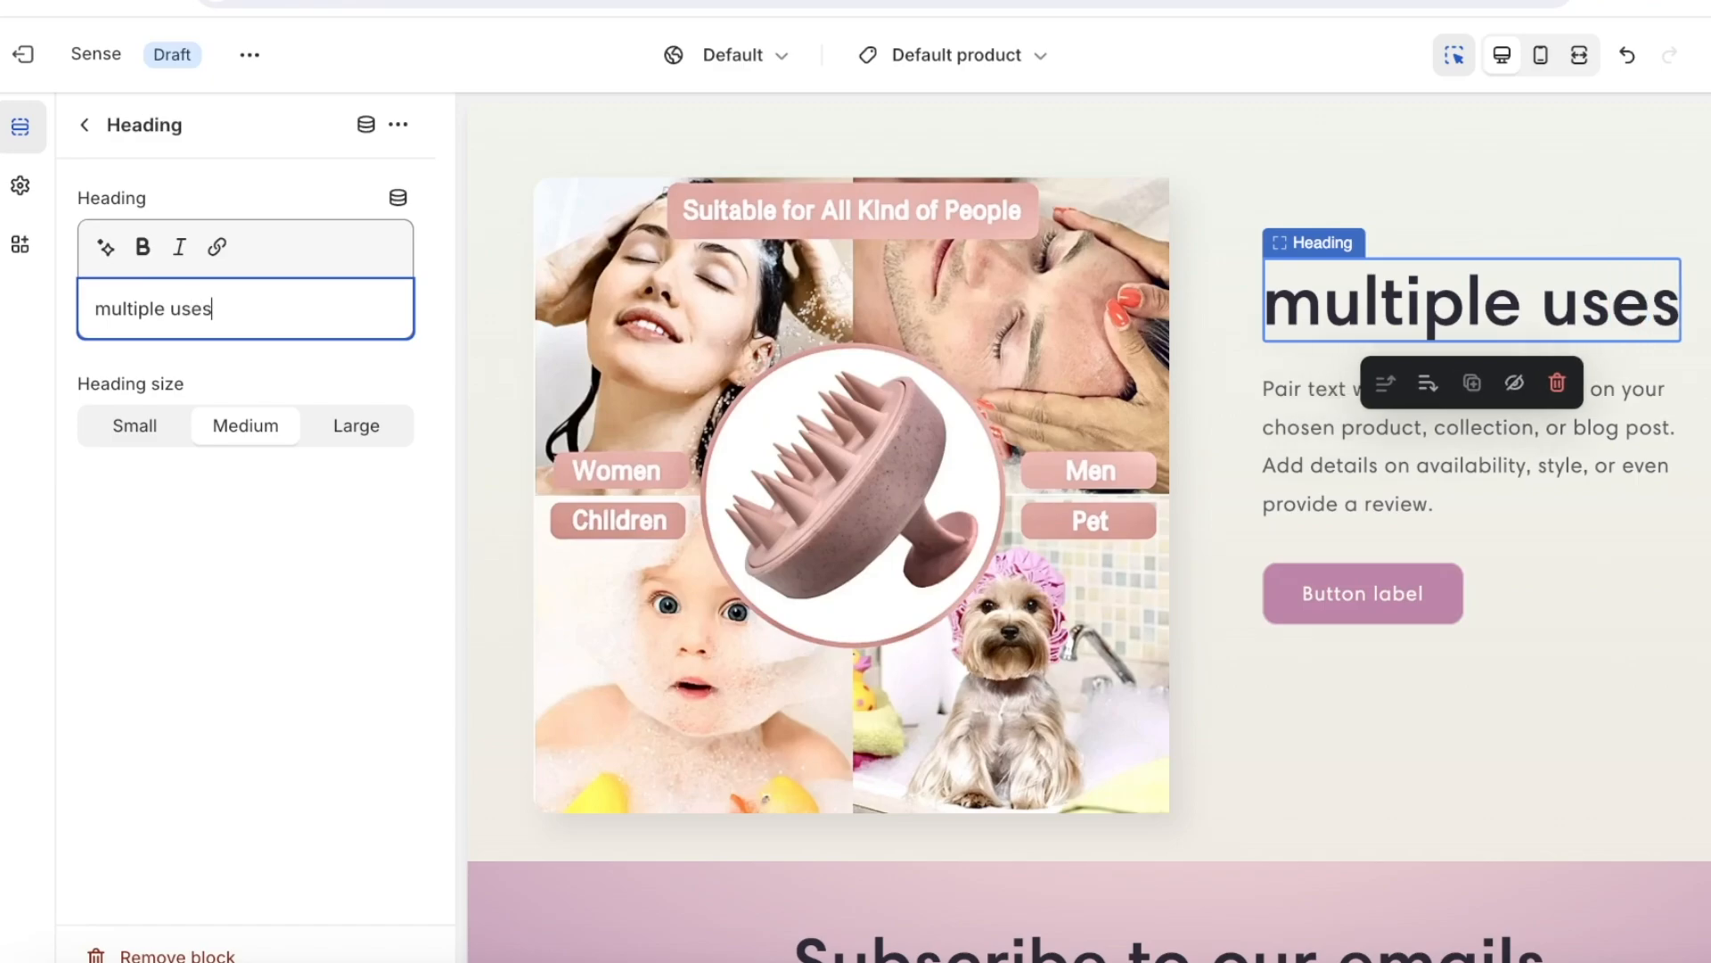
- Open the section's text block, review the product page up to the header and save the template
click(1339, 377)
scroll(1292, 569, up, 1)
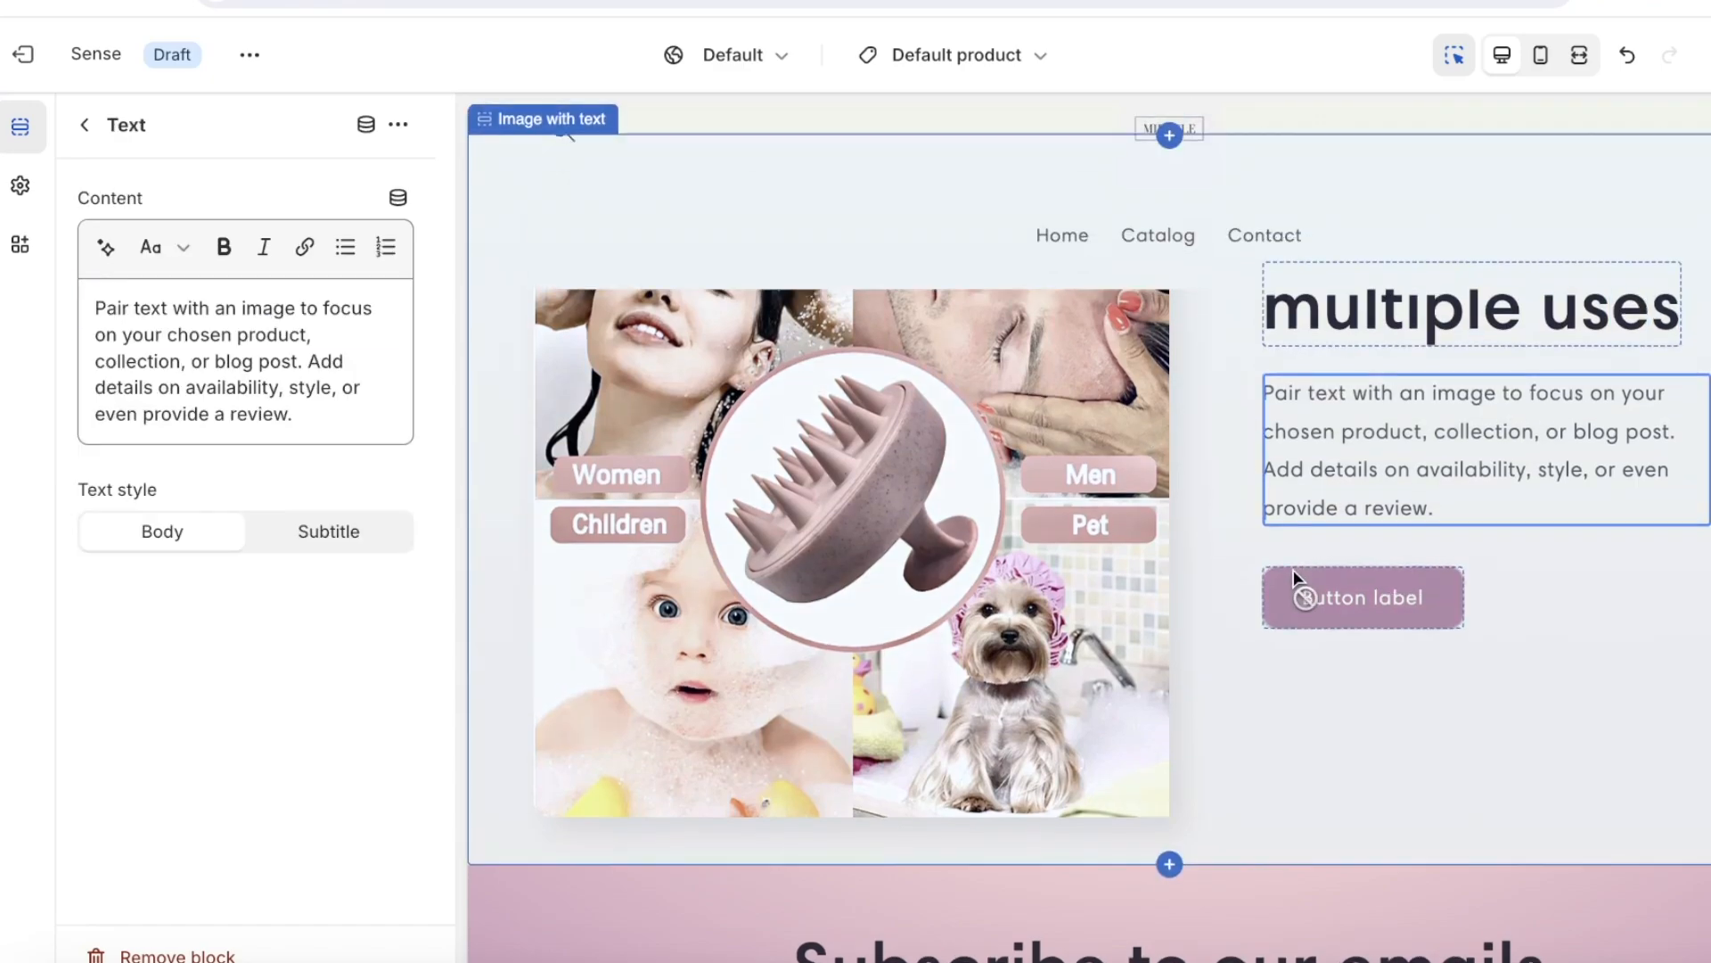
scroll(1346, 412, up, 10)
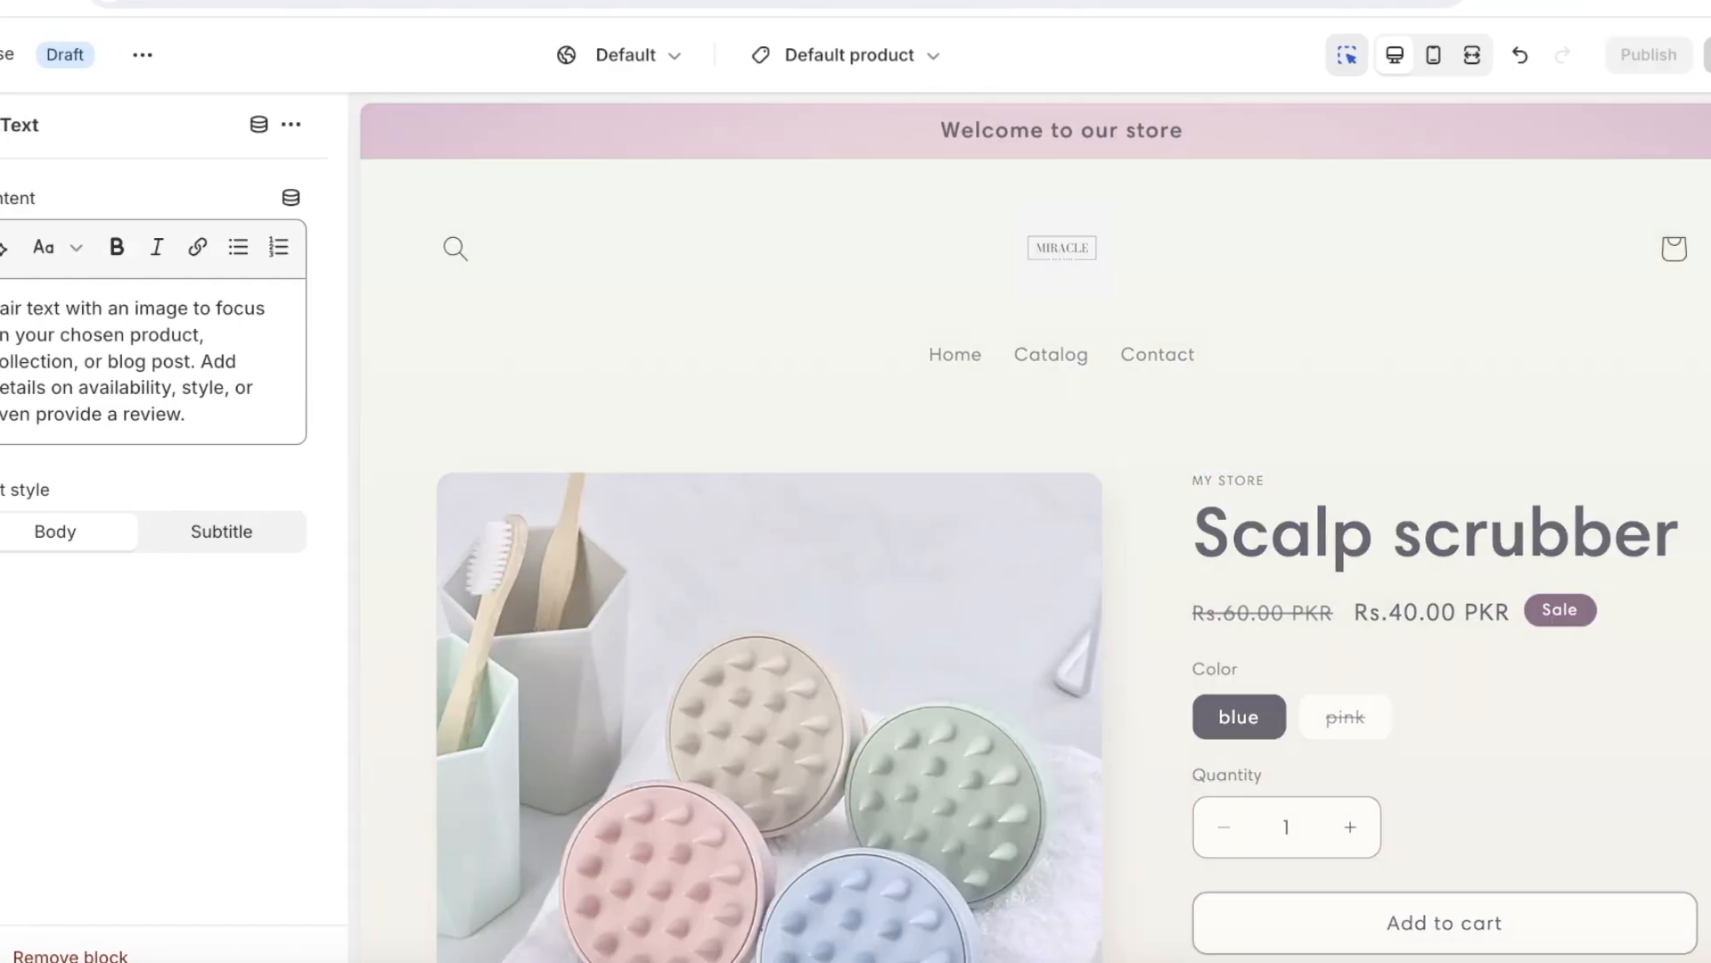
click(1675, 54)
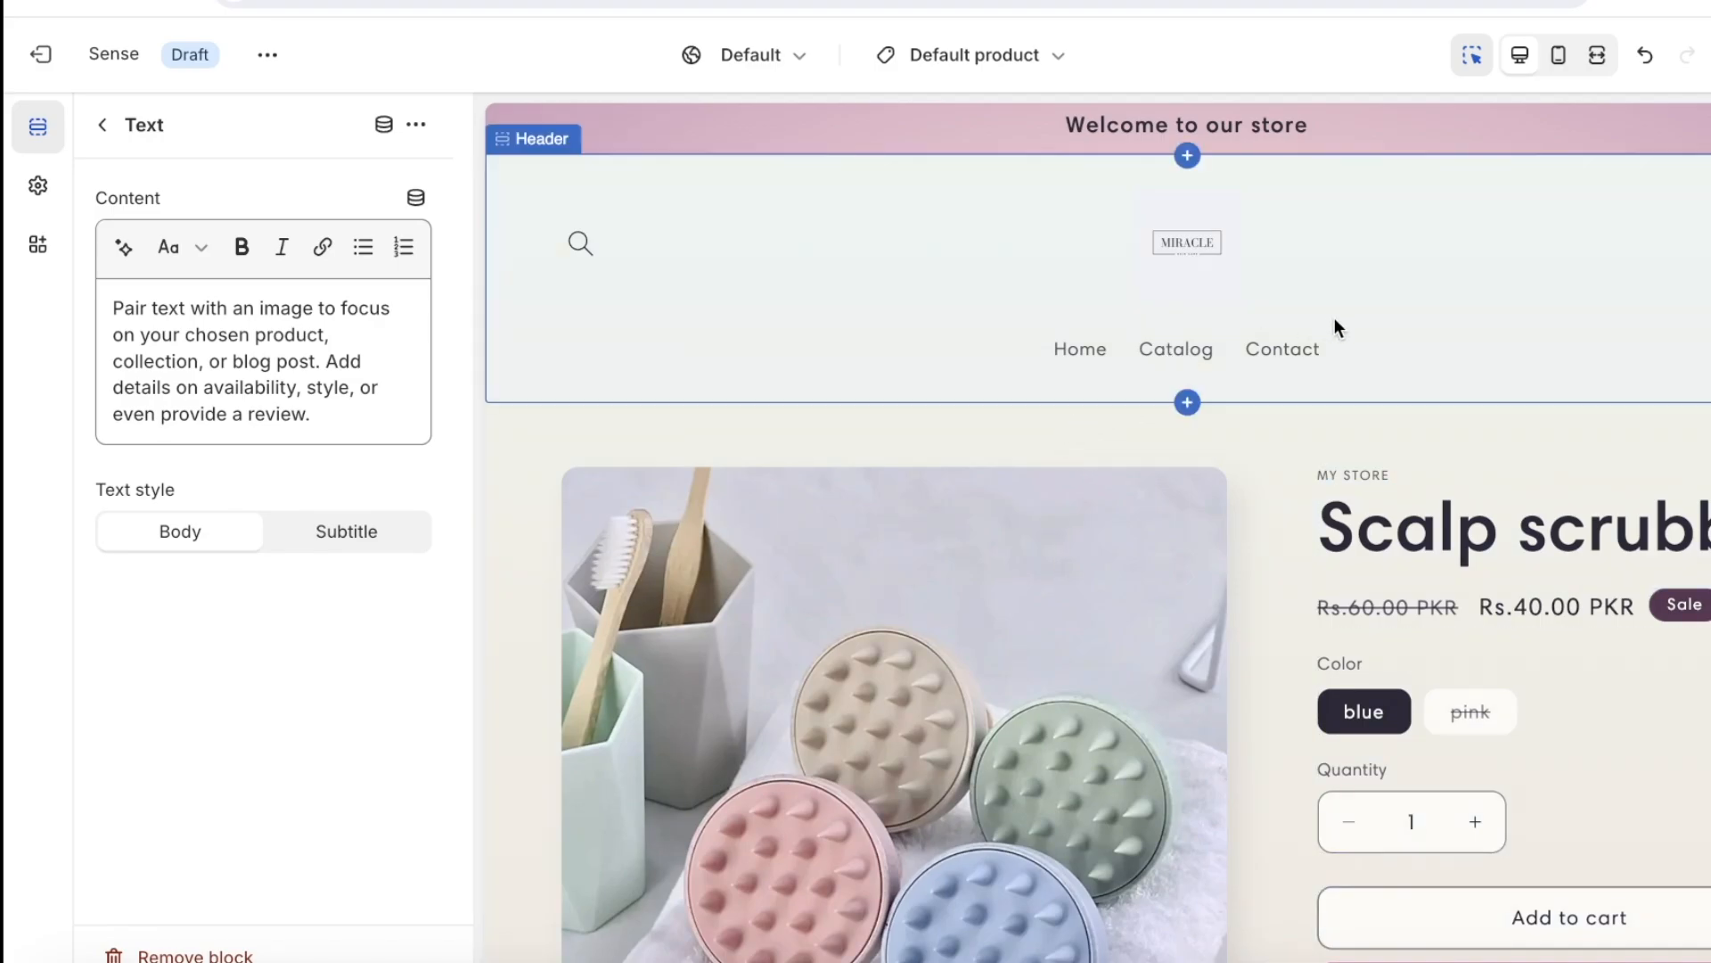
- Leave the theme editor and delete the Catalog item from the Main menu in the online store's navigation
click(40, 55)
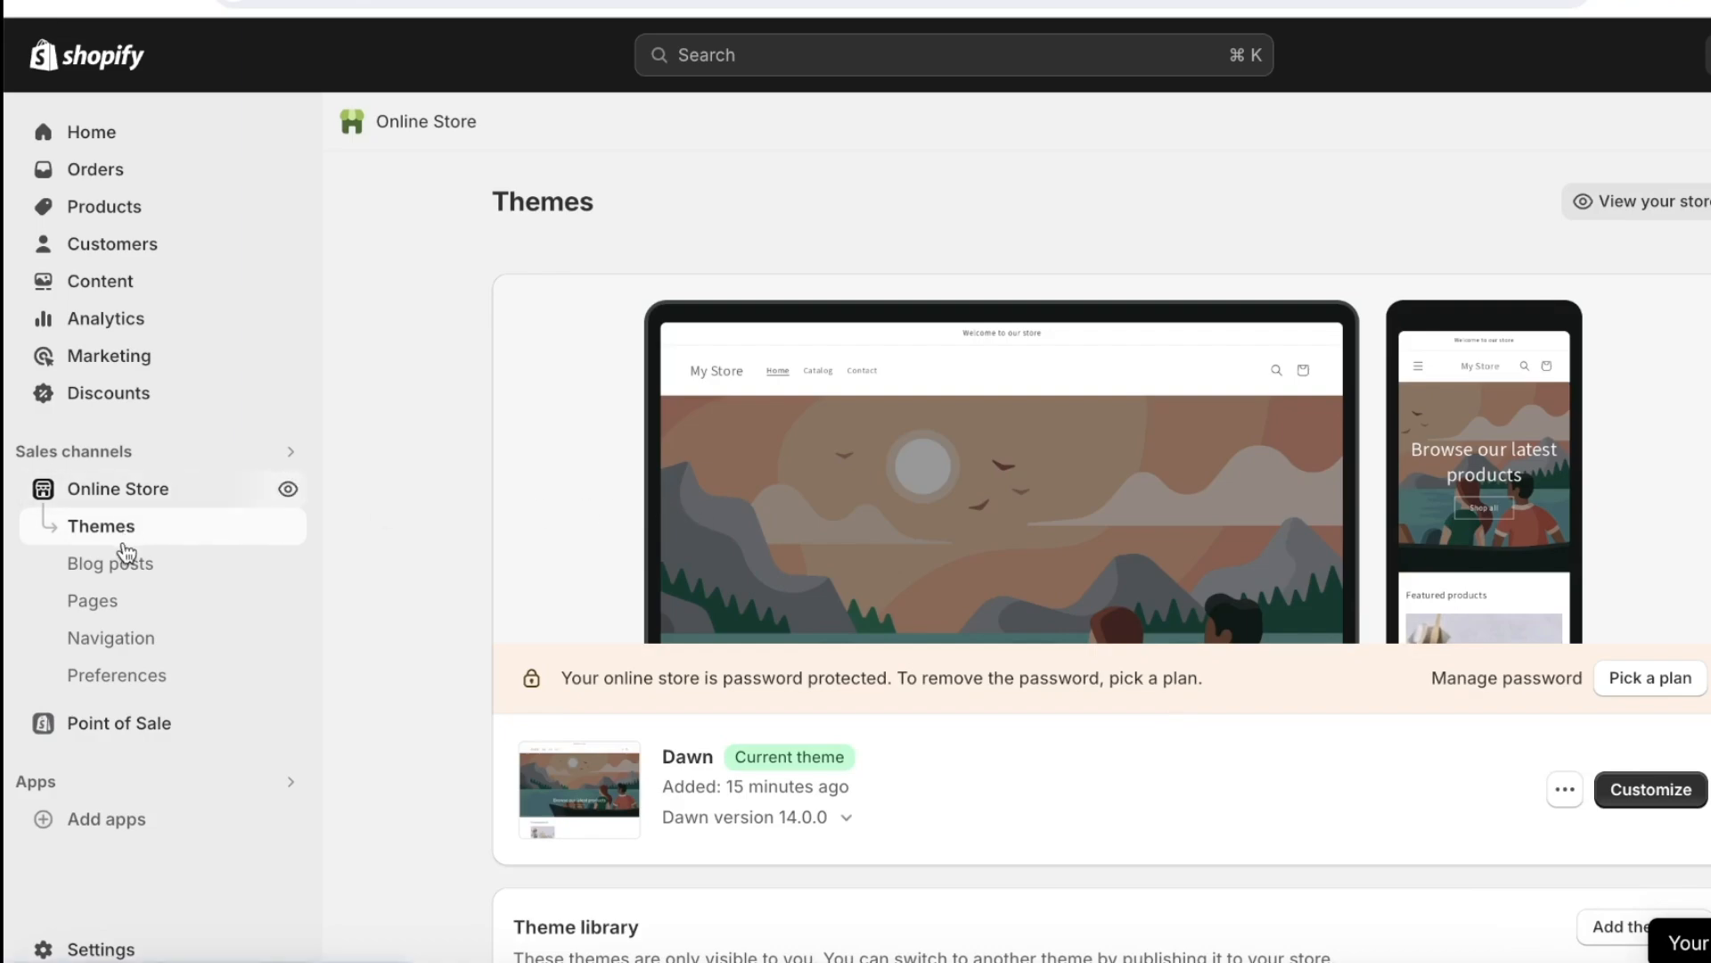
click(130, 636)
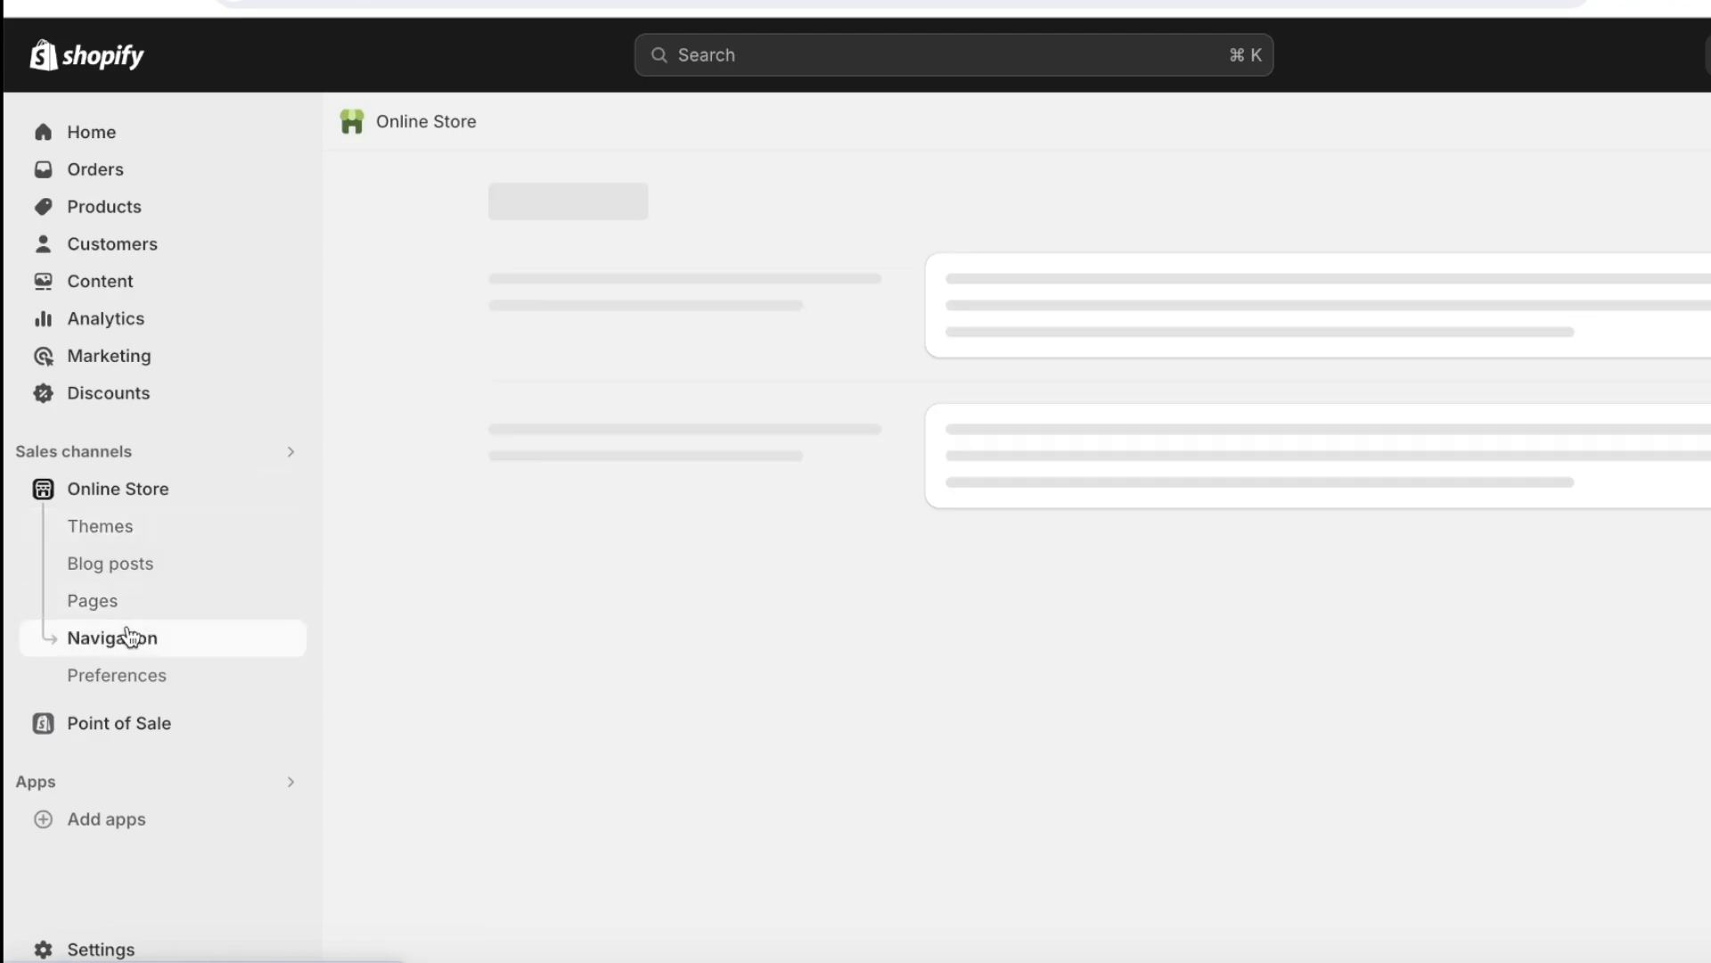
scroll(1023, 629, down, 1)
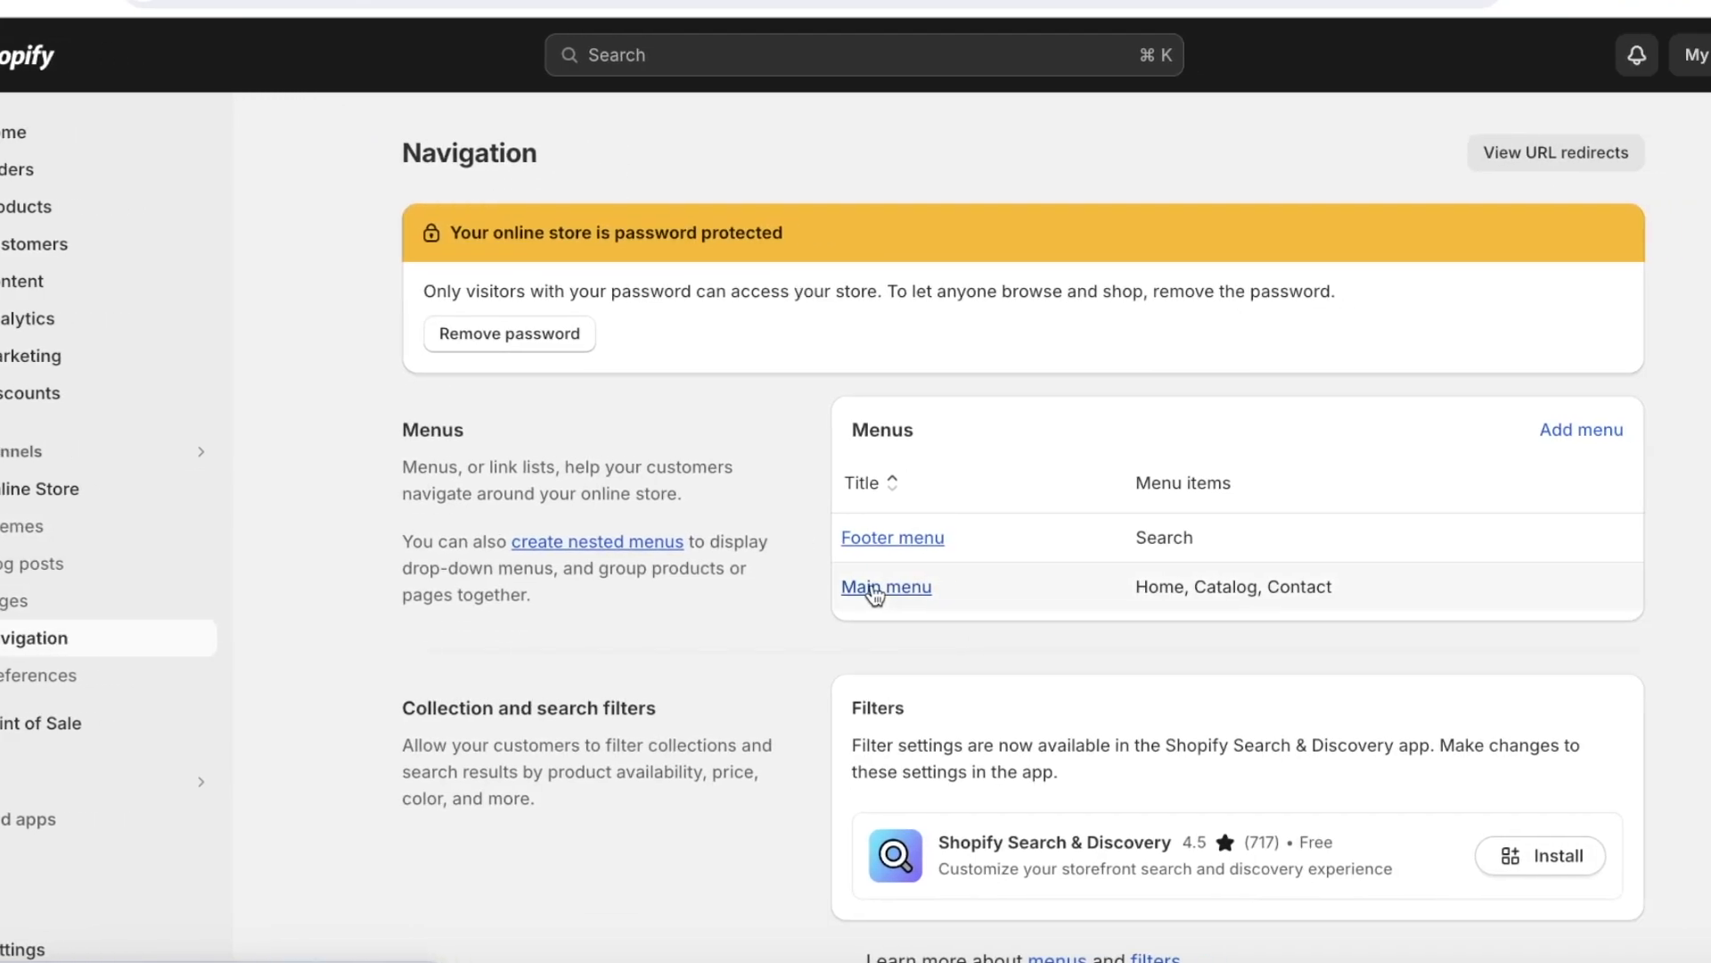
click(960, 586)
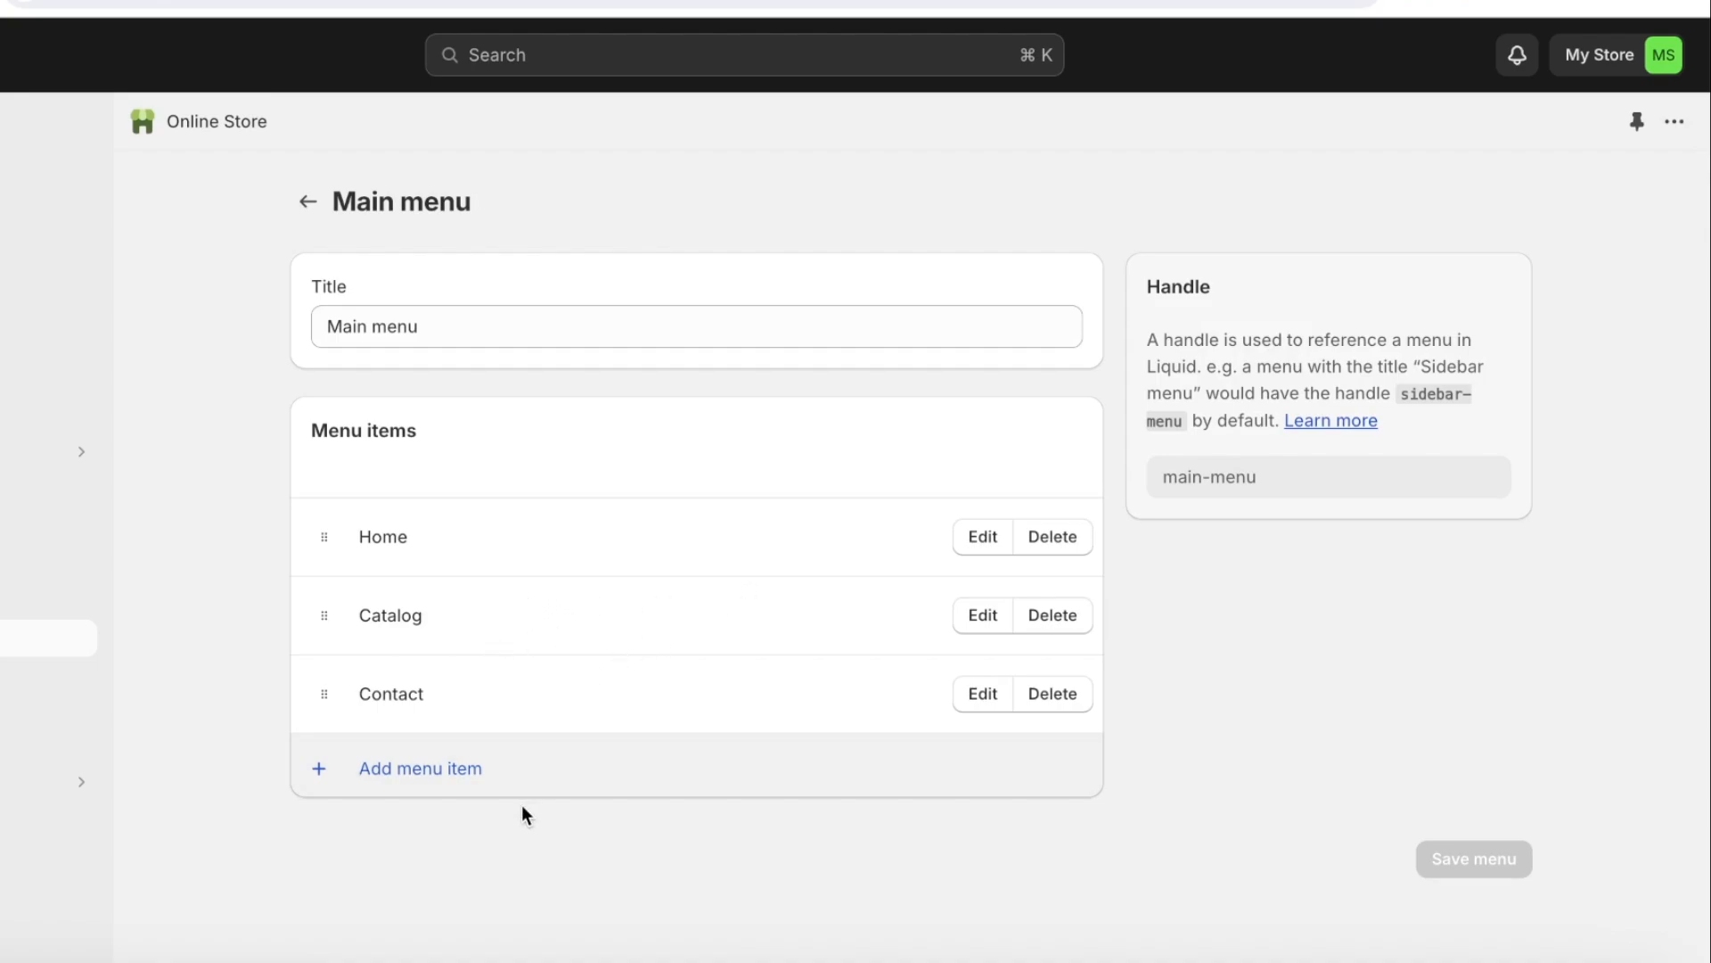
click(1057, 623)
click(1114, 587)
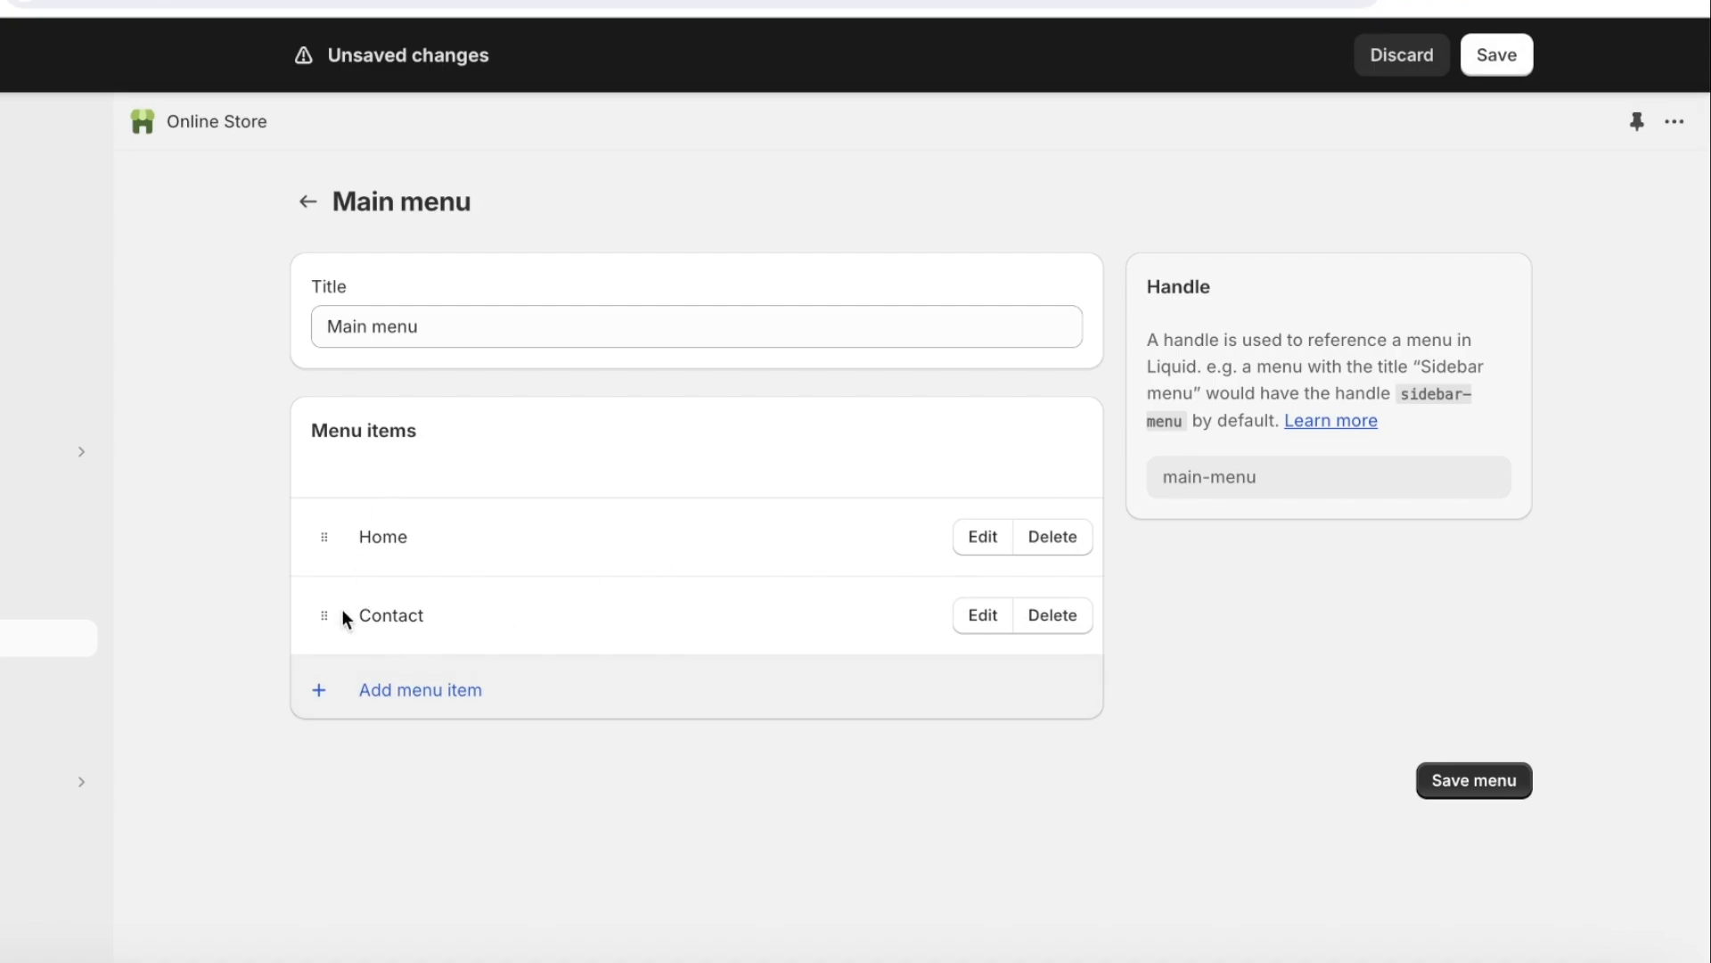
- Add a "Scalp Scrubber" item to the Main menu that links to the Scalp scrubber product
click(367, 697)
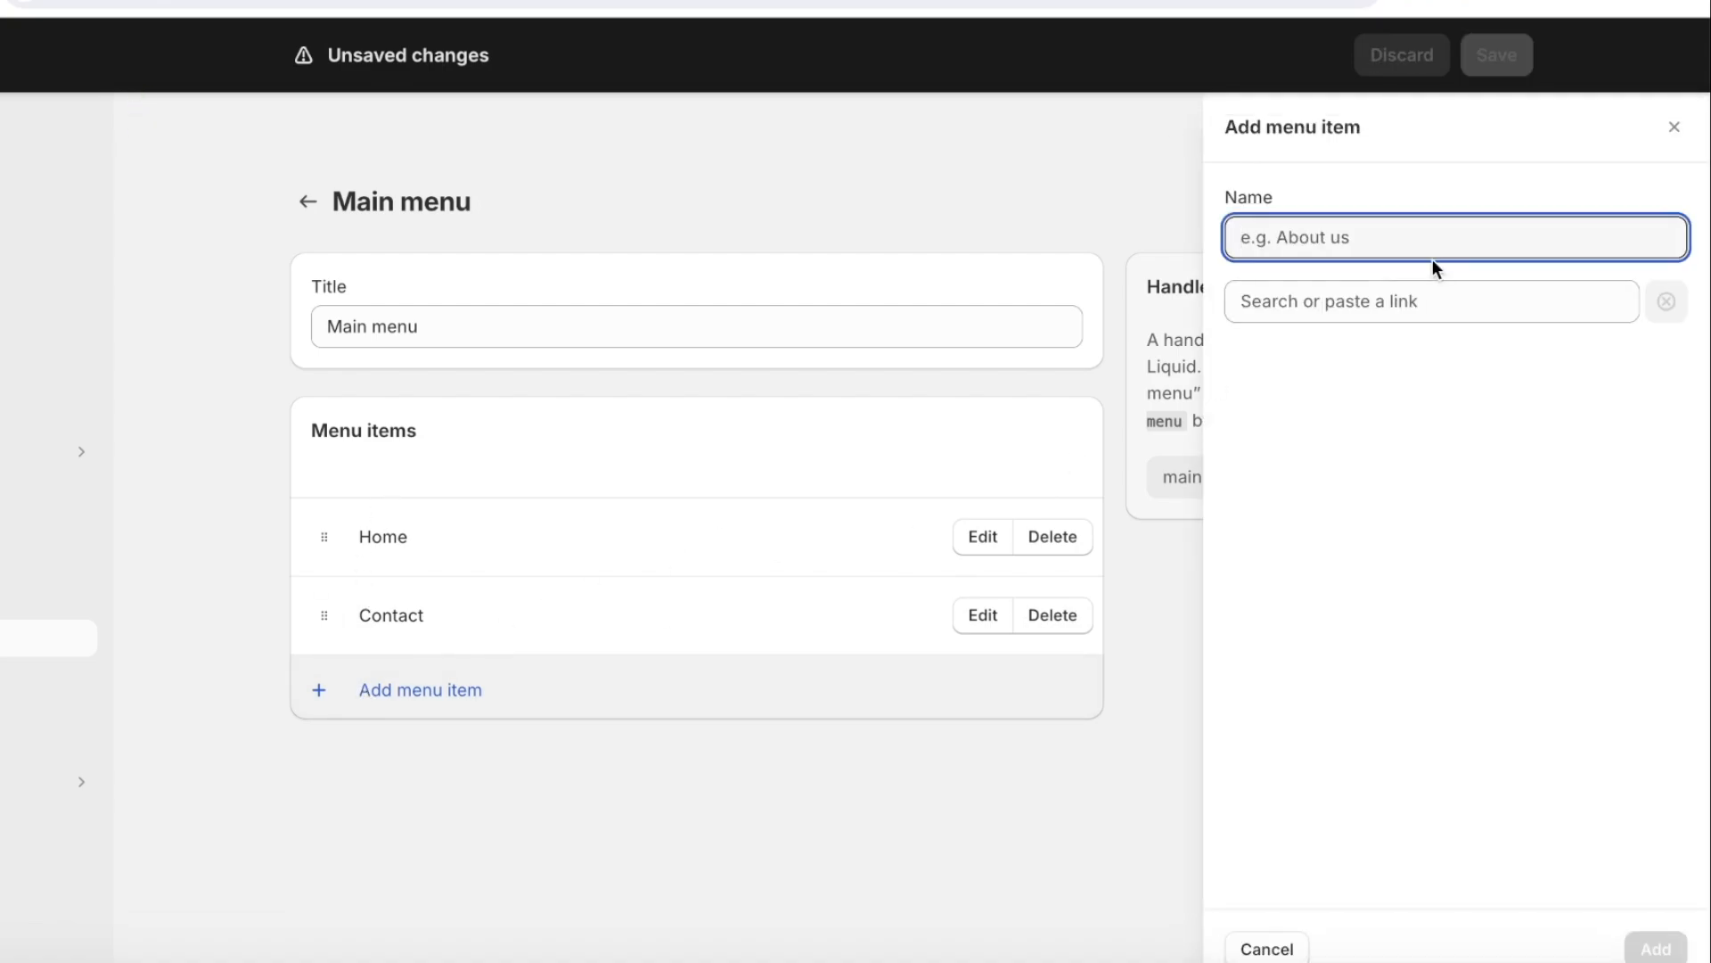
text(S)
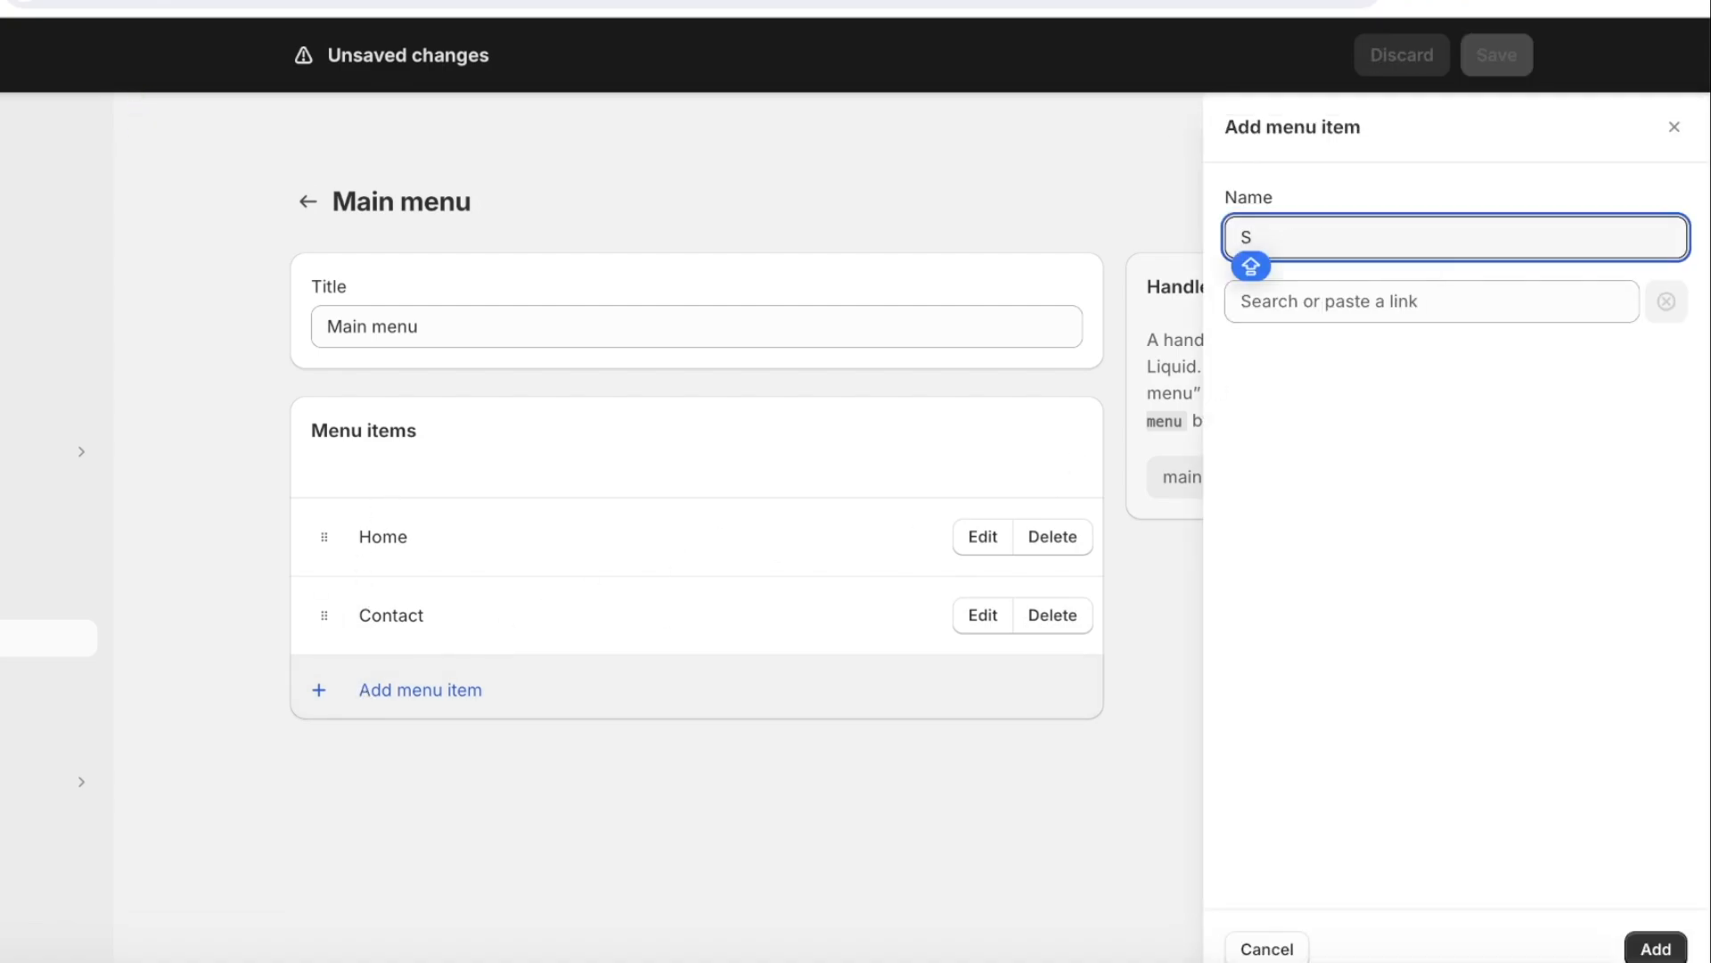
text(calp Scrubber)
click(1442, 303)
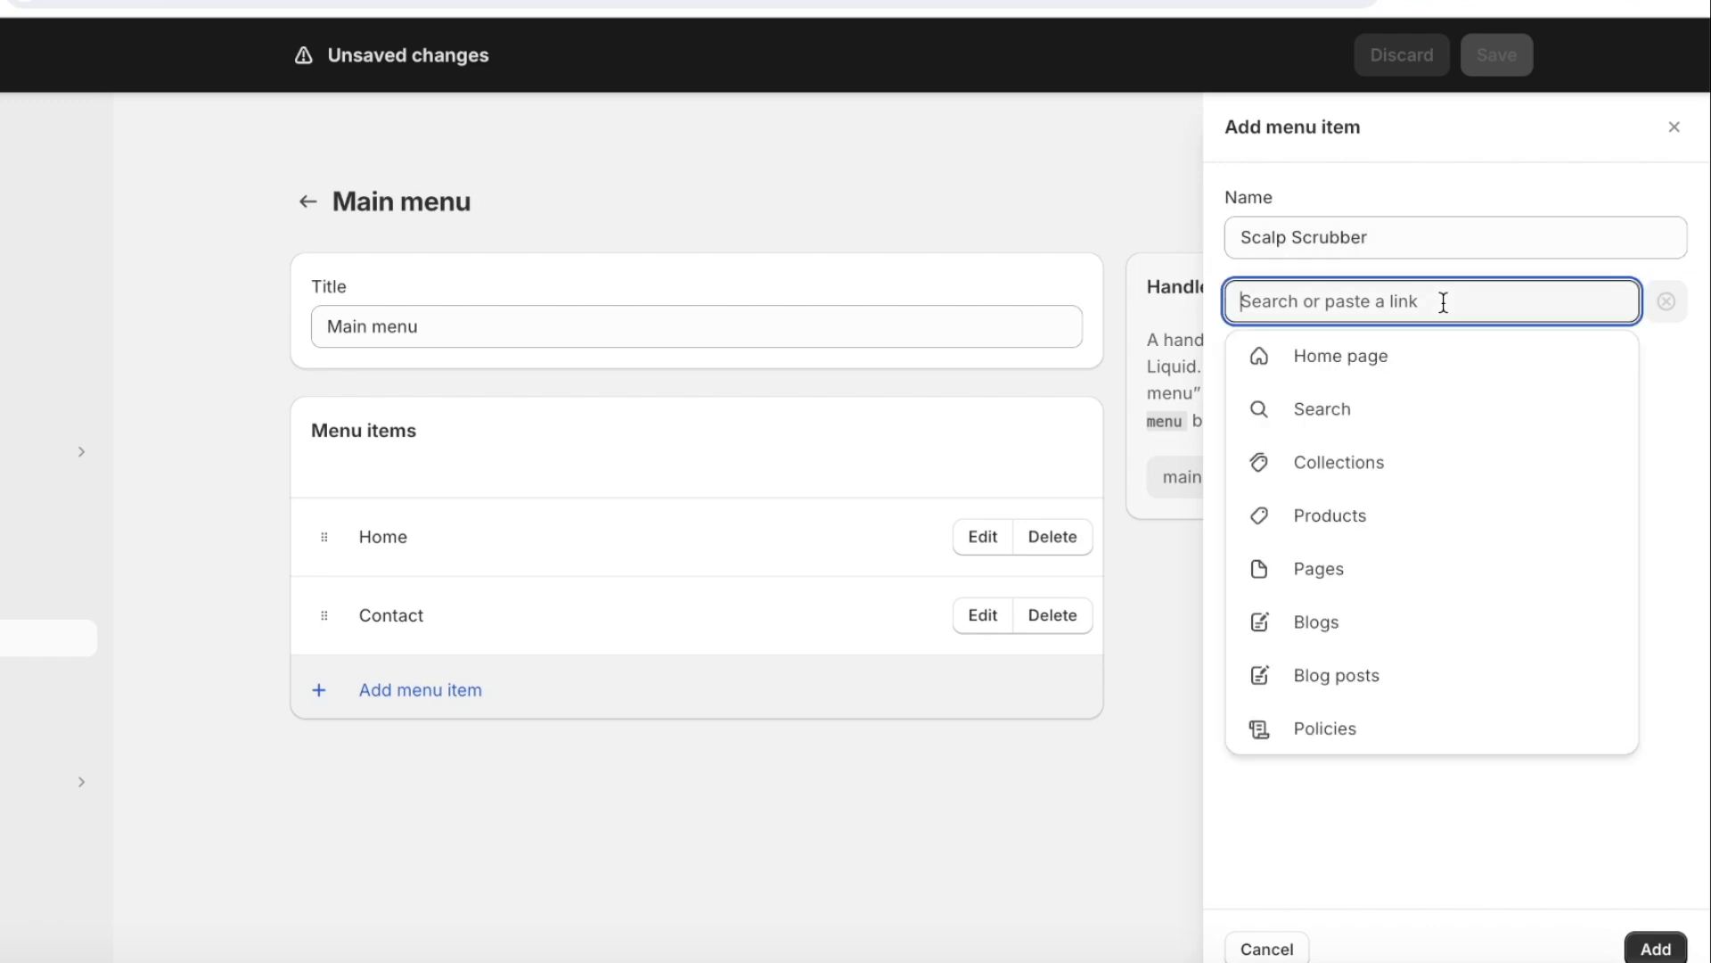
click(1328, 504)
click(1333, 469)
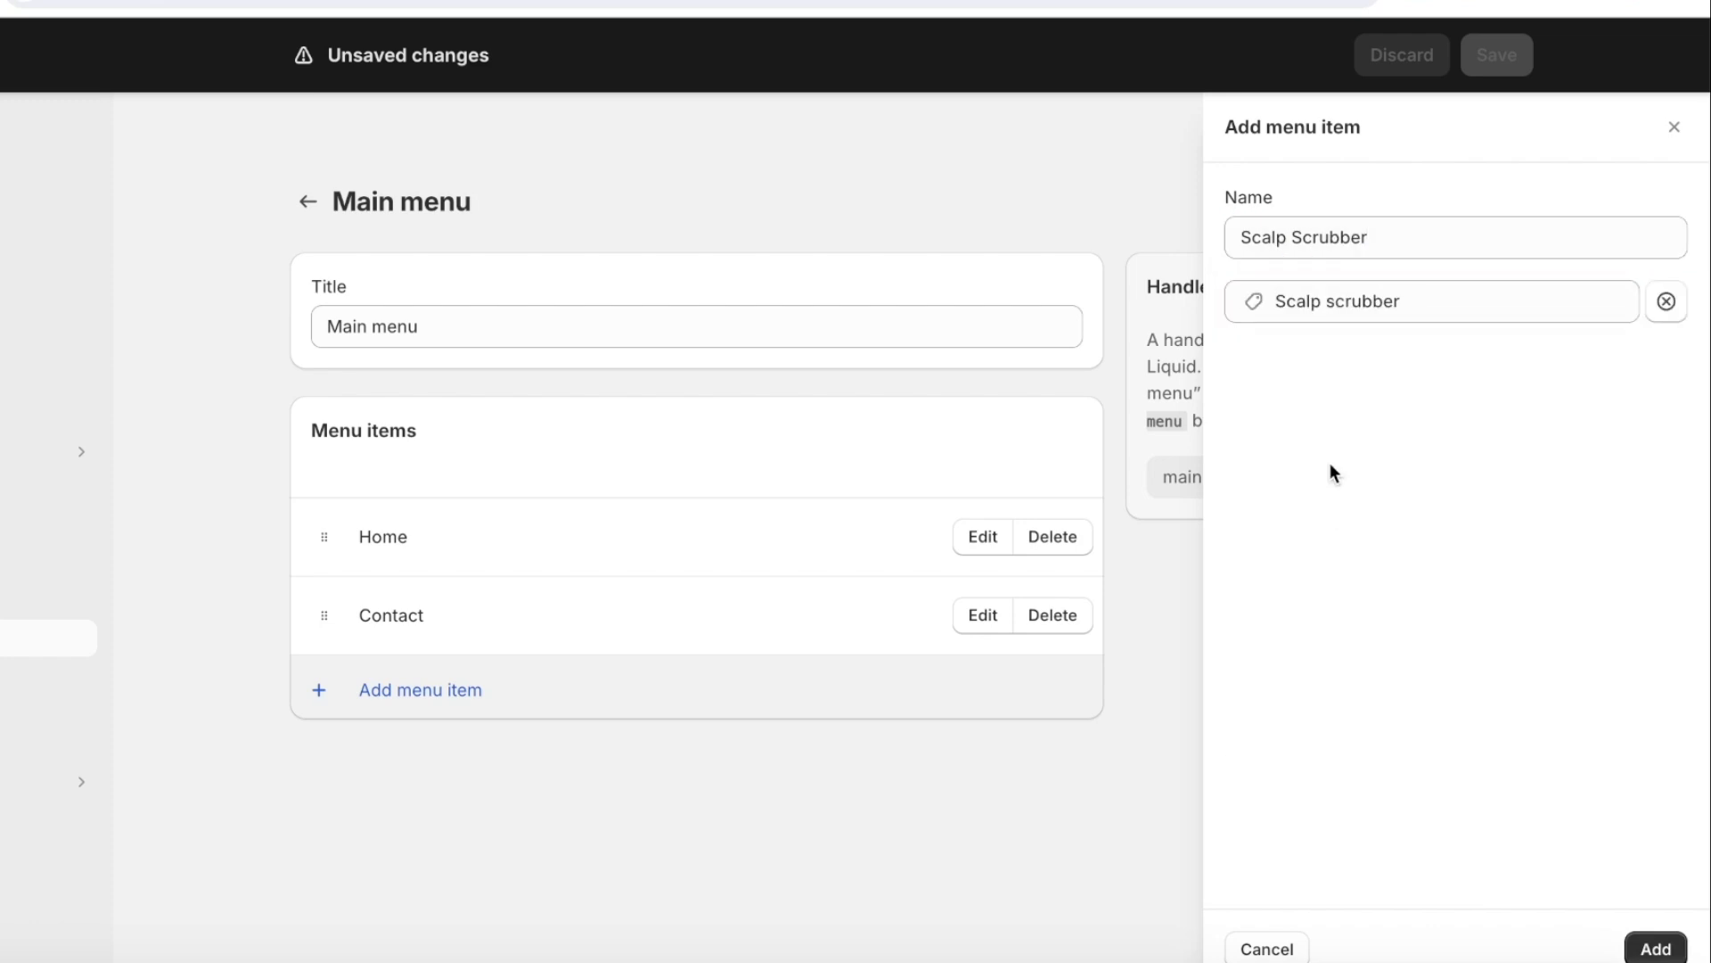
click(1656, 949)
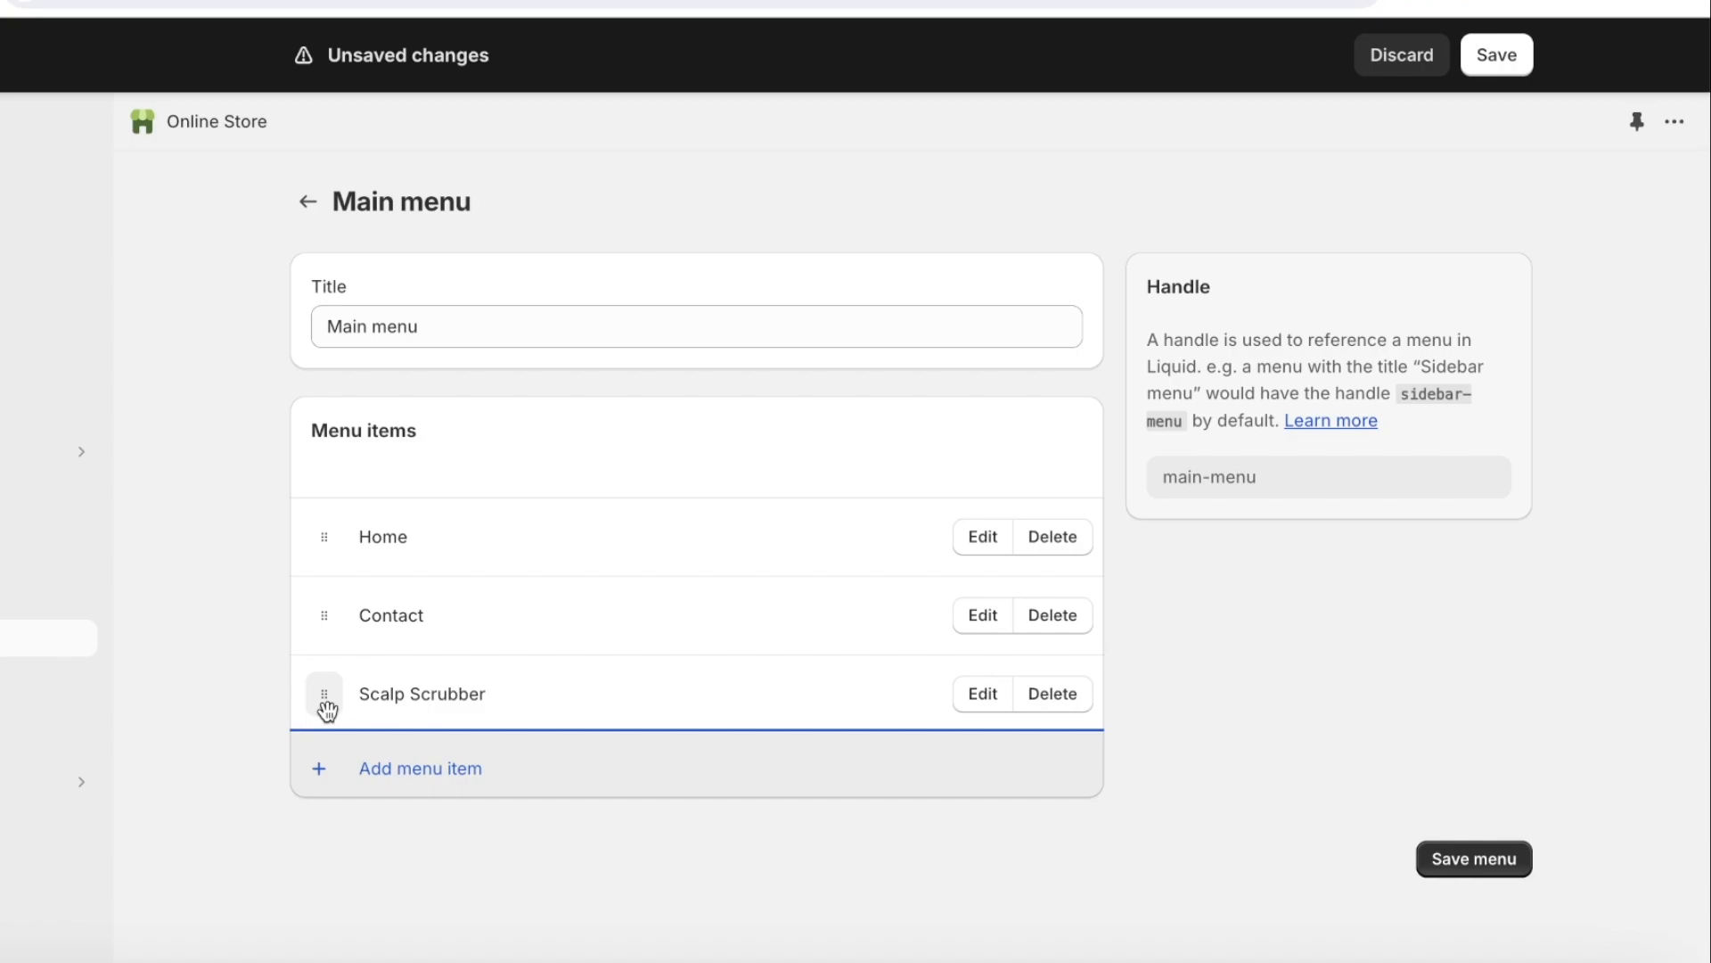
- Move the Scalp Scrubber menu item between Home and Contact, save the menu and return to the navigation overview
drag(327, 711, 329, 645)
click(1455, 859)
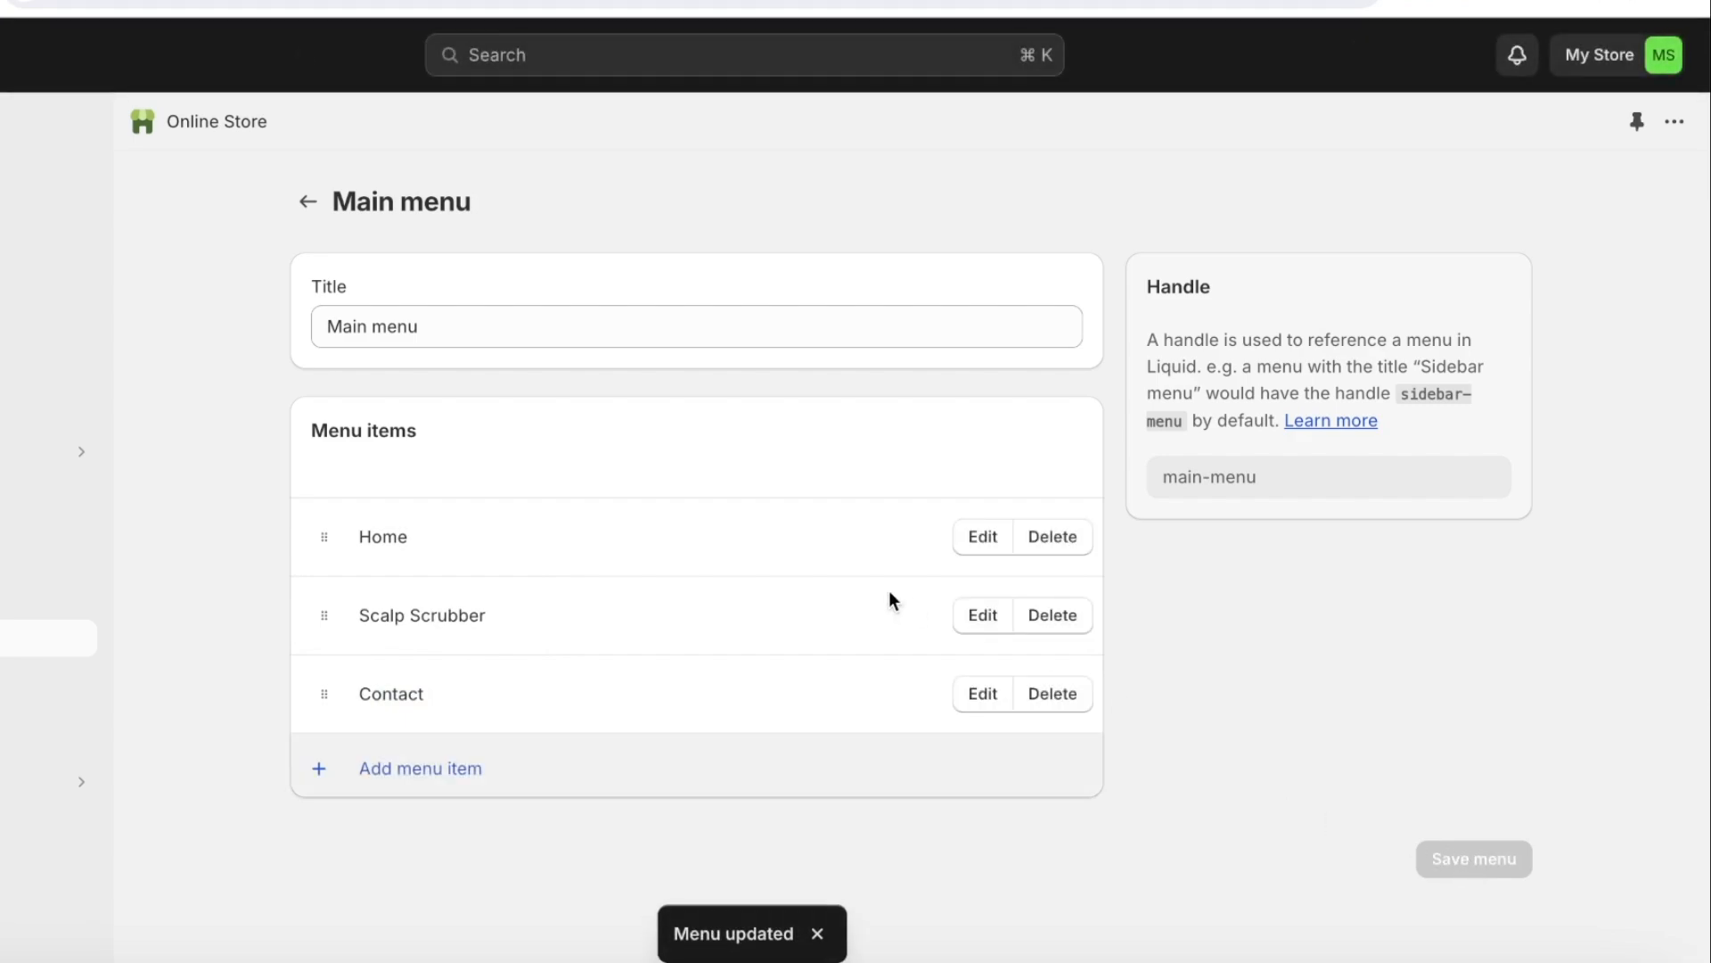
click(314, 202)
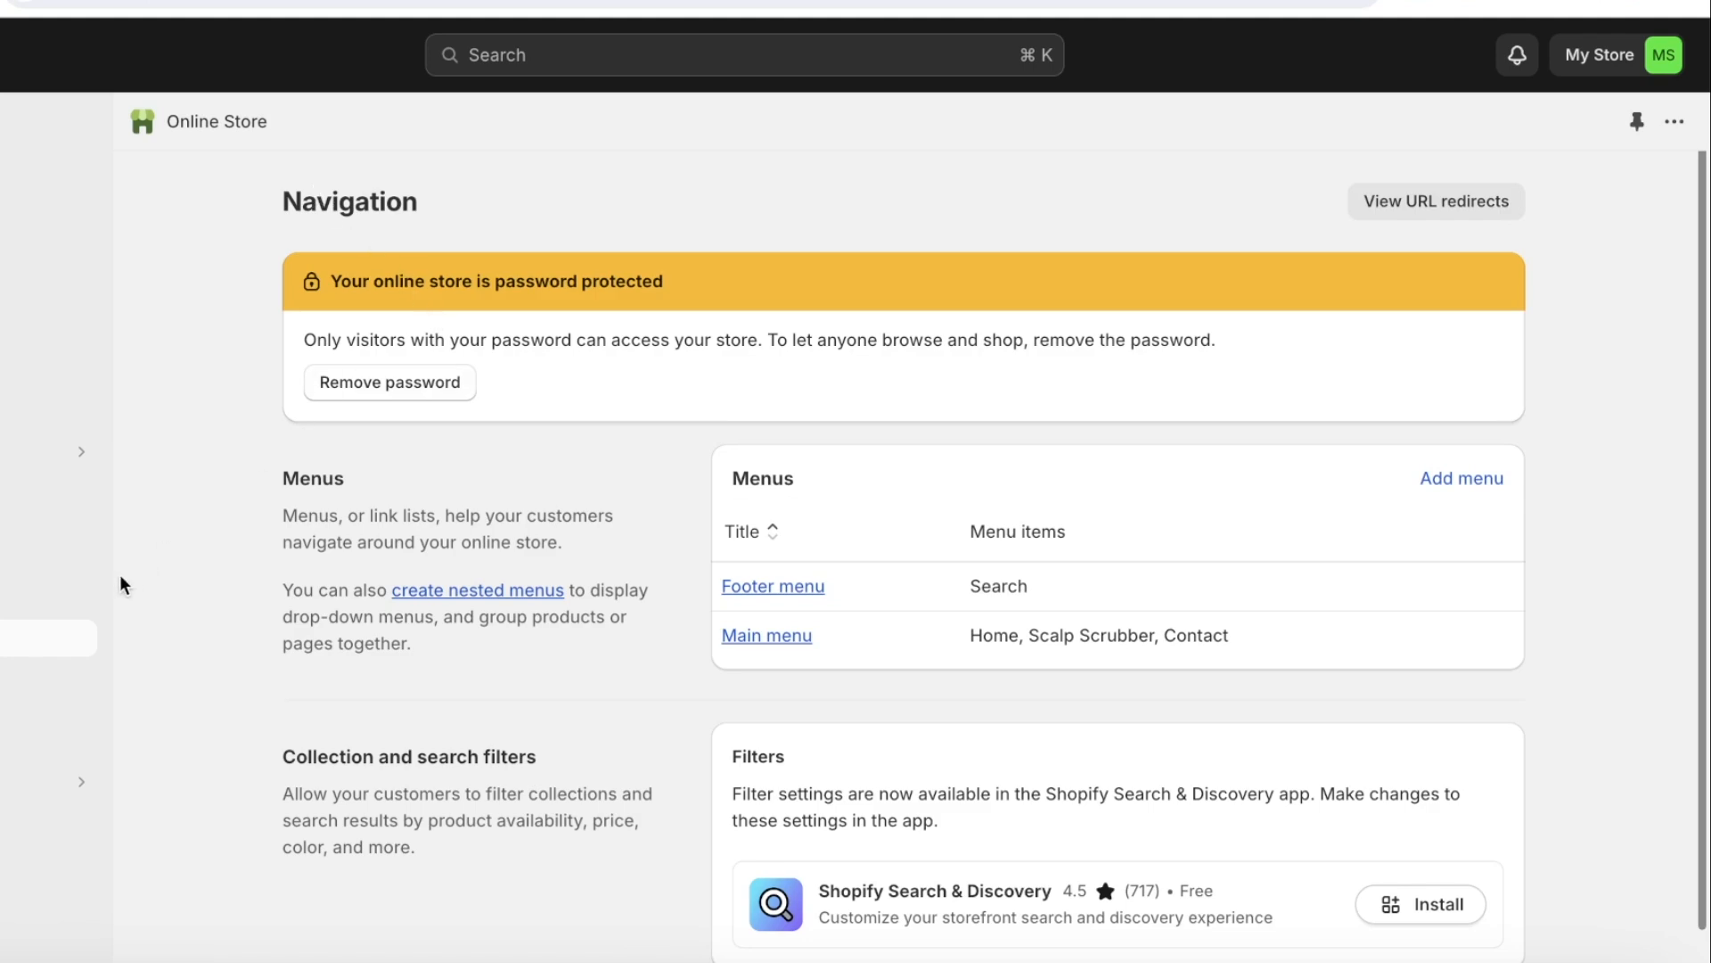
- Publish the Sense theme from the theme library as the store's current theme
click(86, 499)
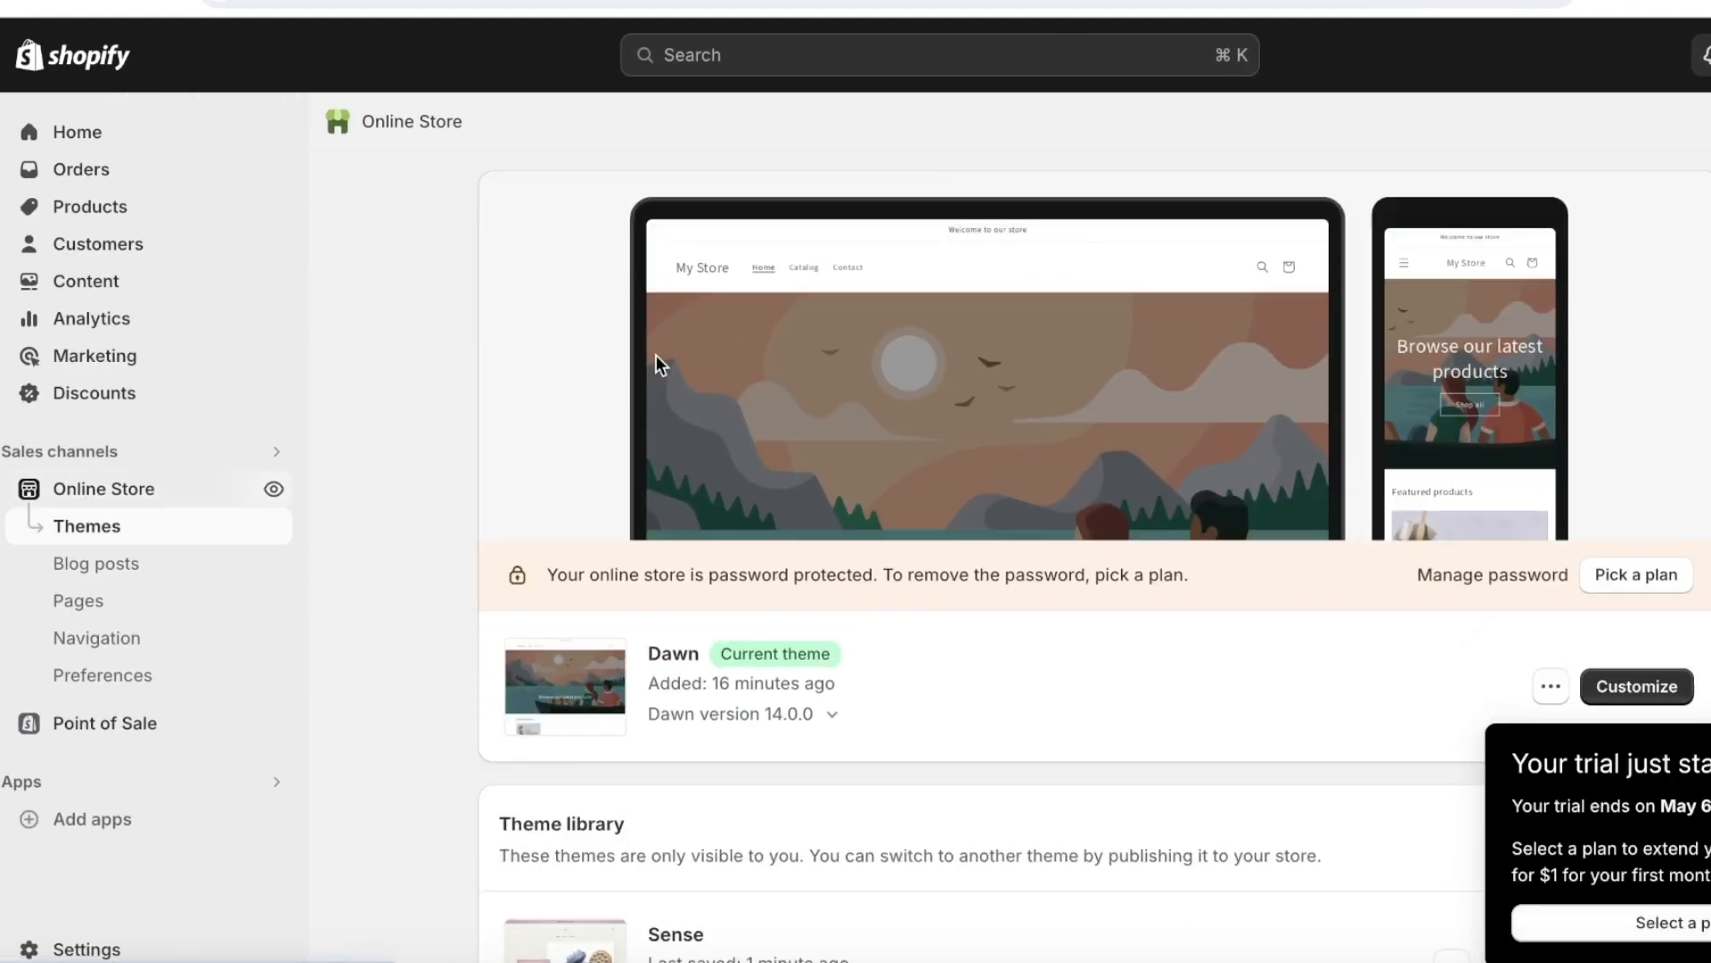
scroll(656, 355, down, 3)
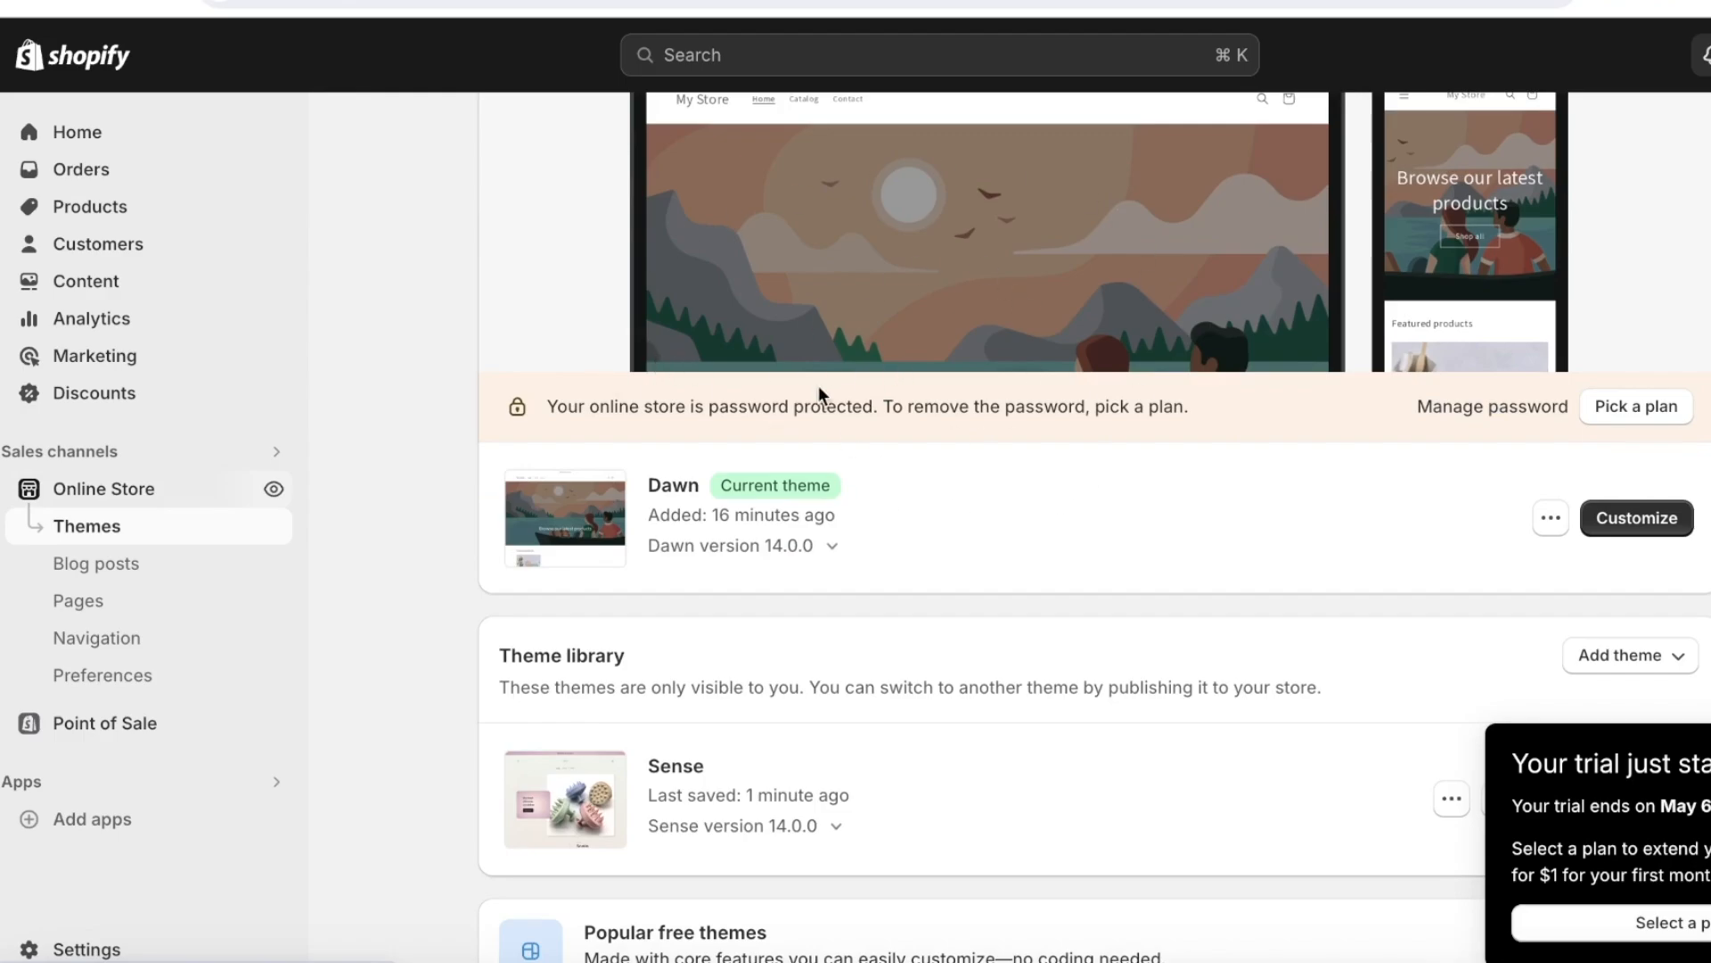
scroll(980, 362, down, 1)
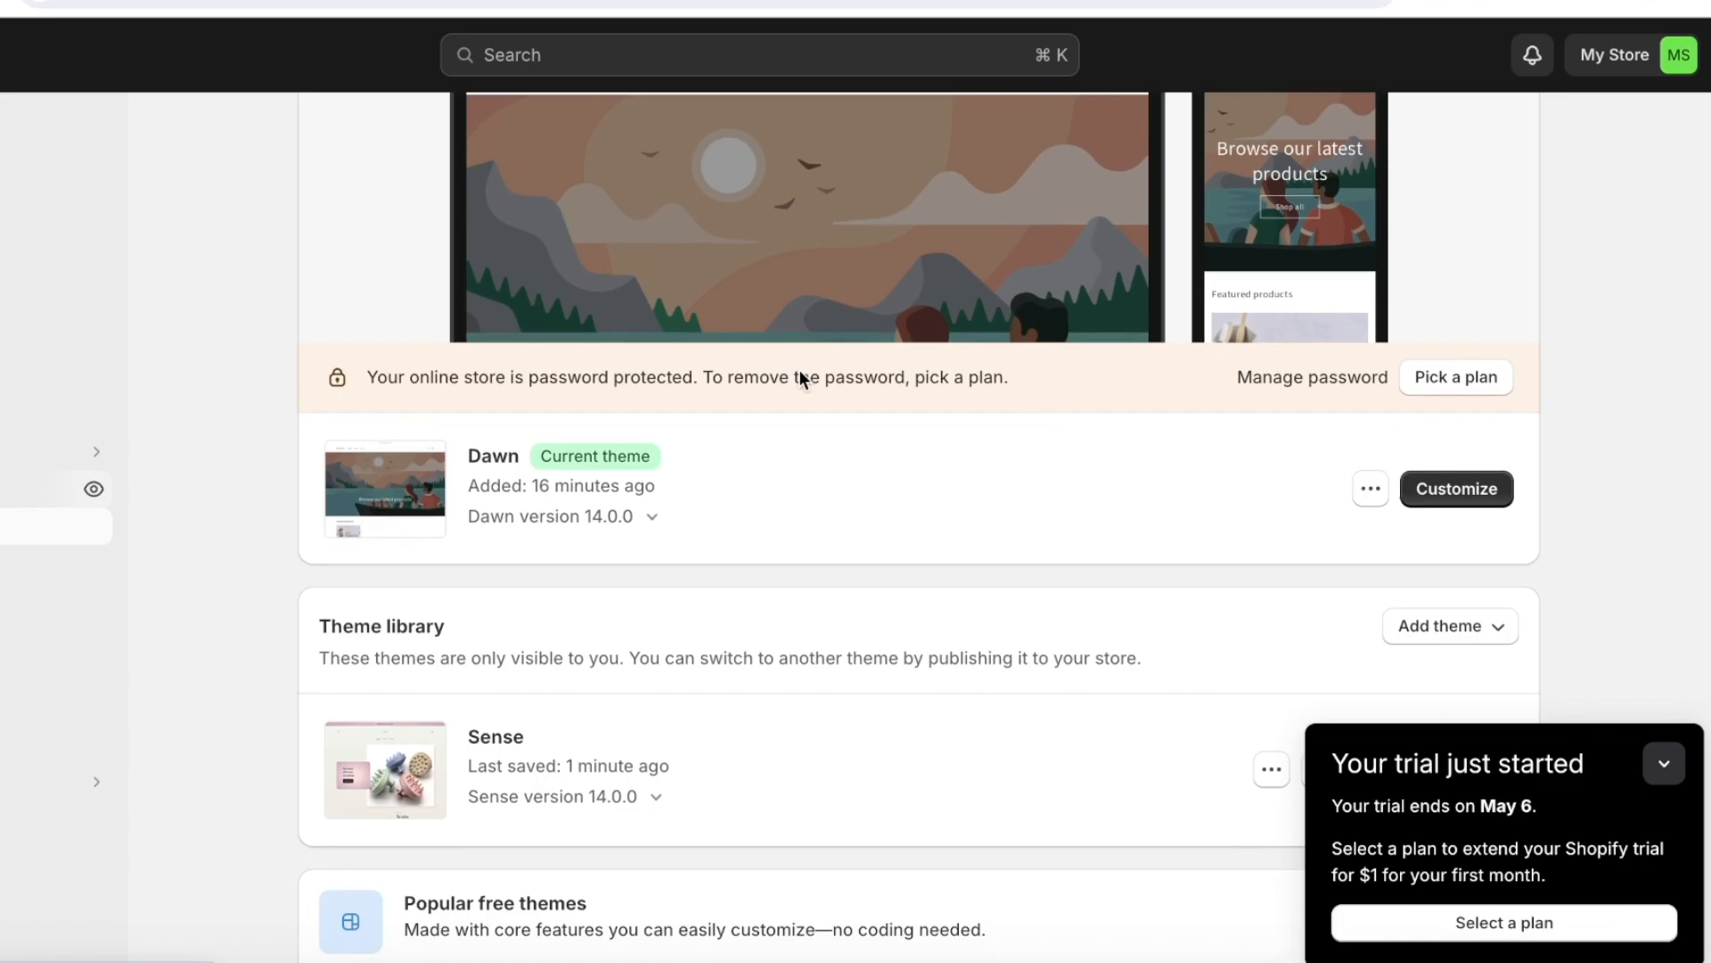
scroll(799, 375, down, 3)
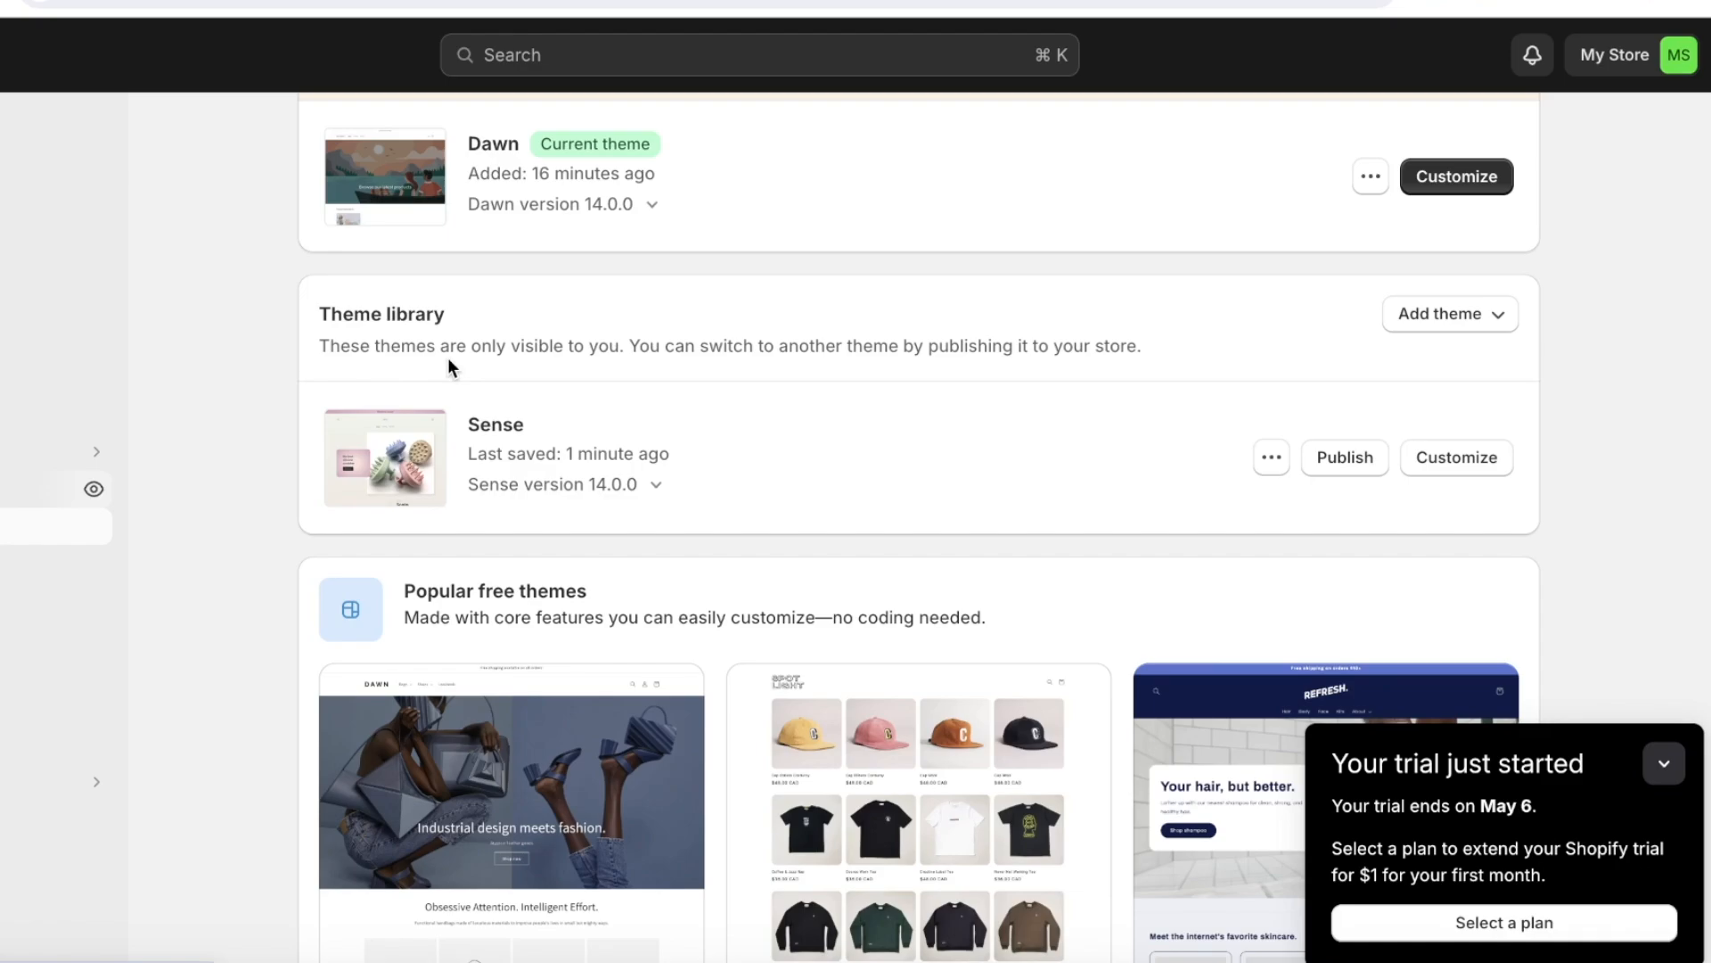
click(1356, 462)
click(1151, 739)
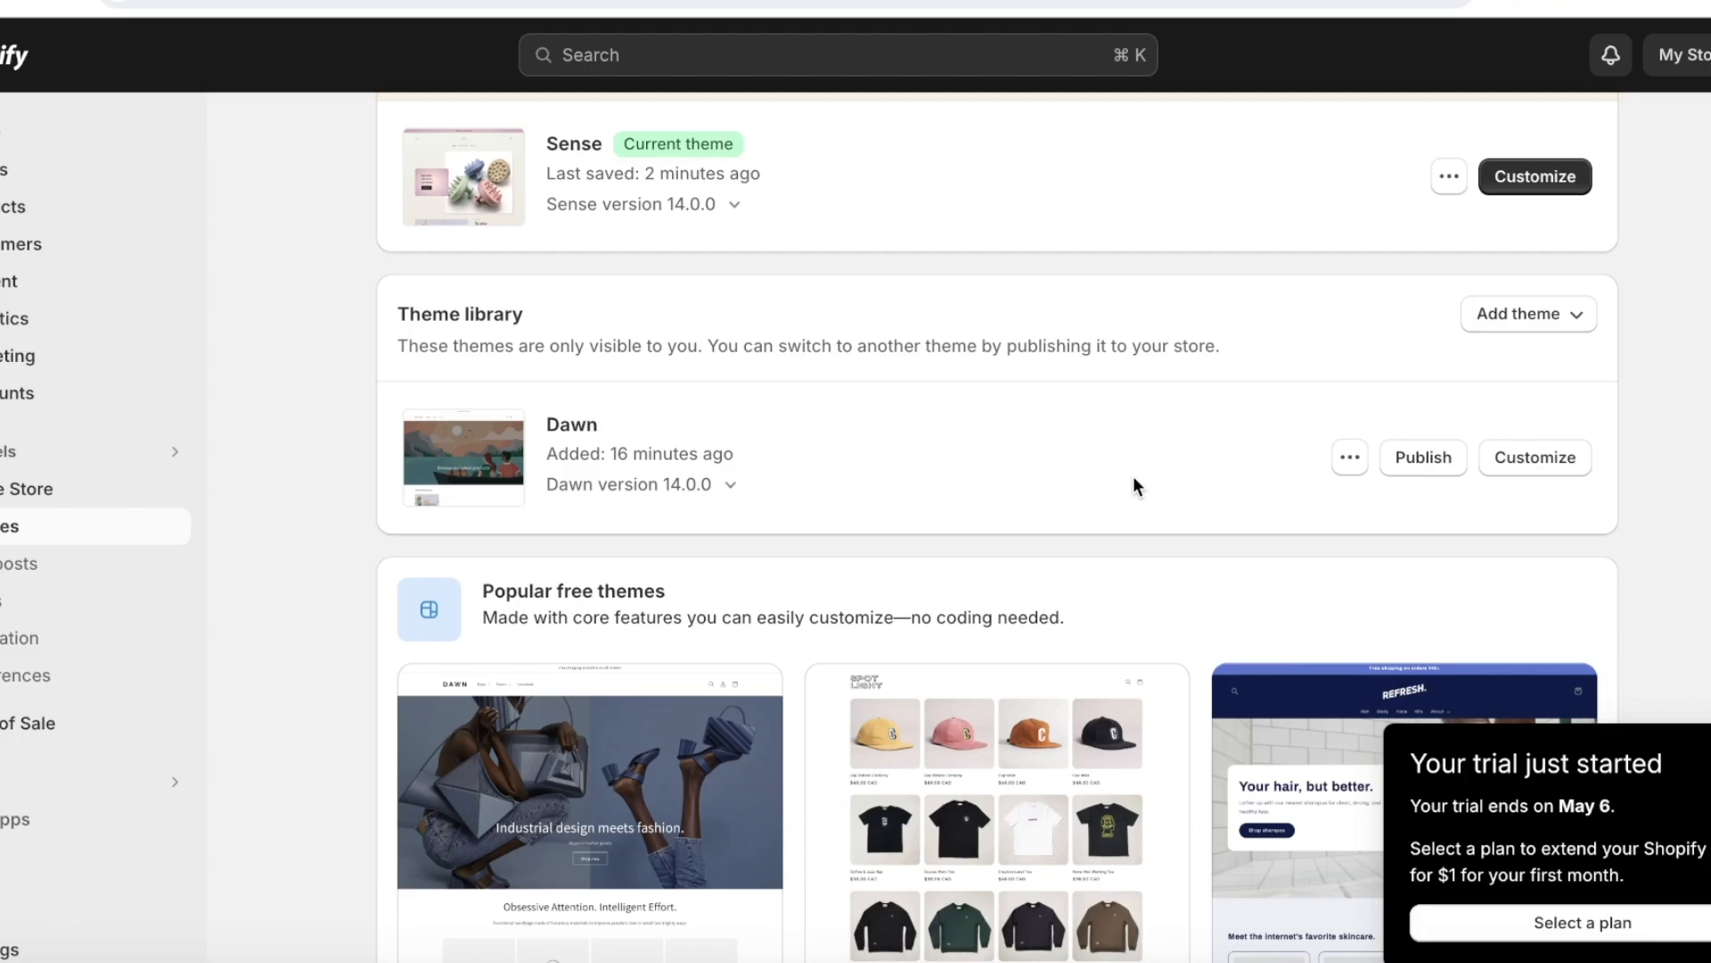
scroll(1132, 476, up, 7)
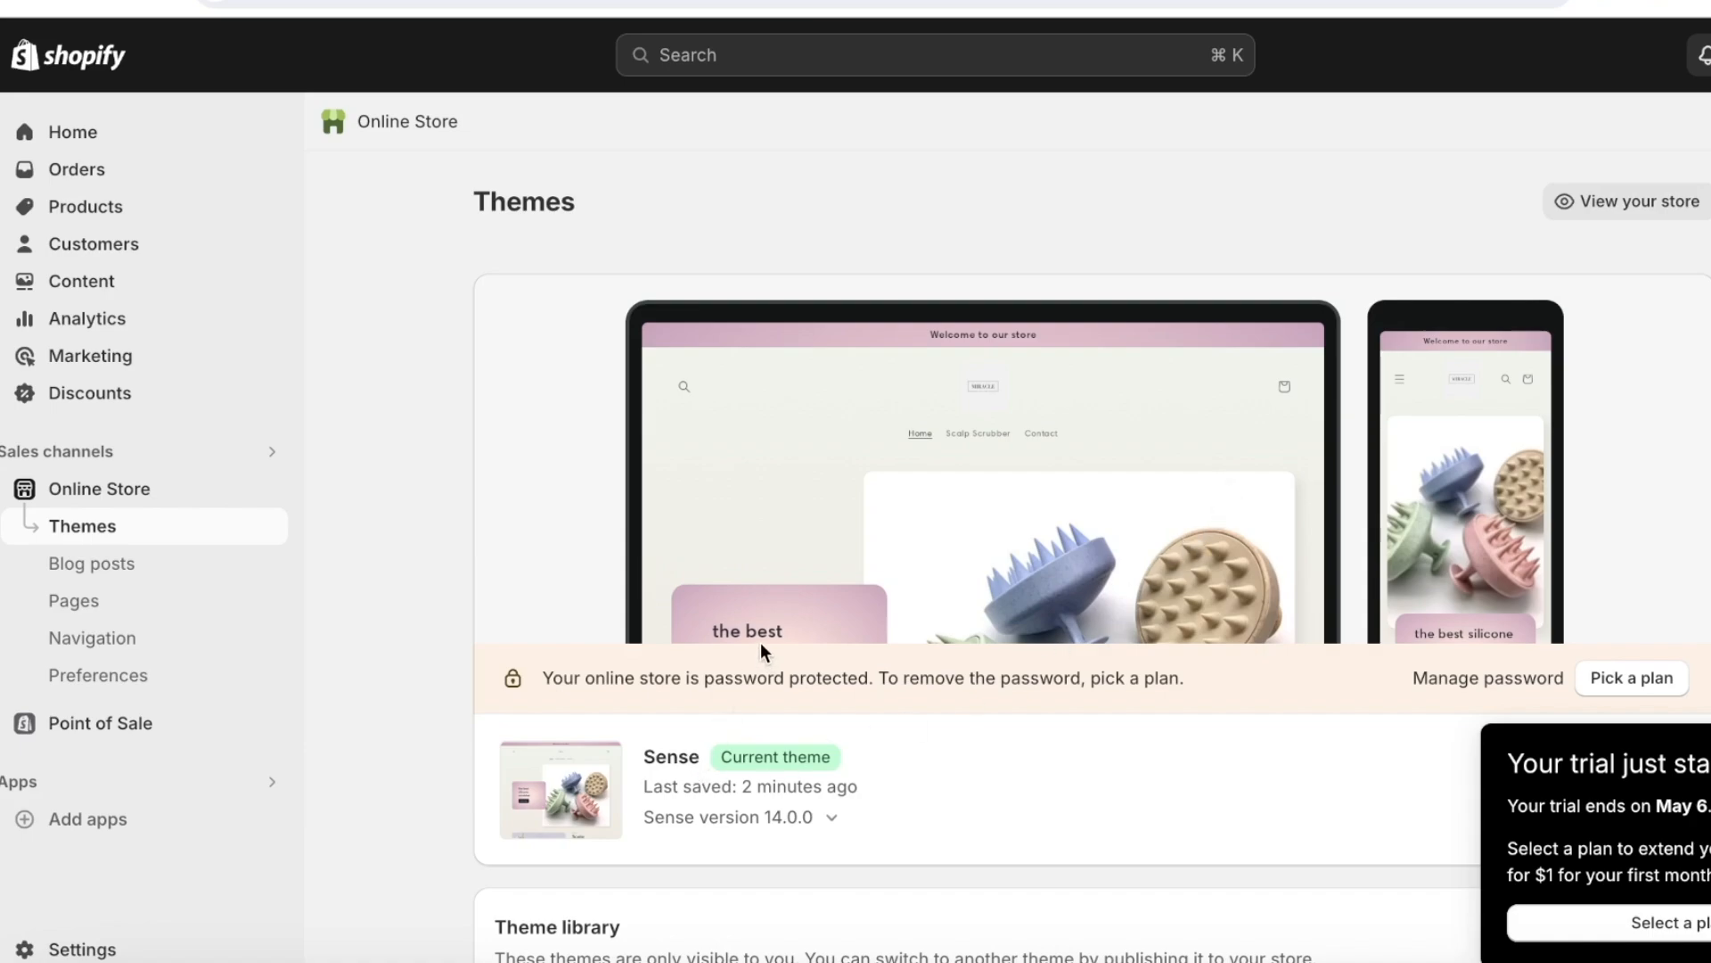
- Open the store's domain settings and look at the form for connecting an existing domain
click(112, 139)
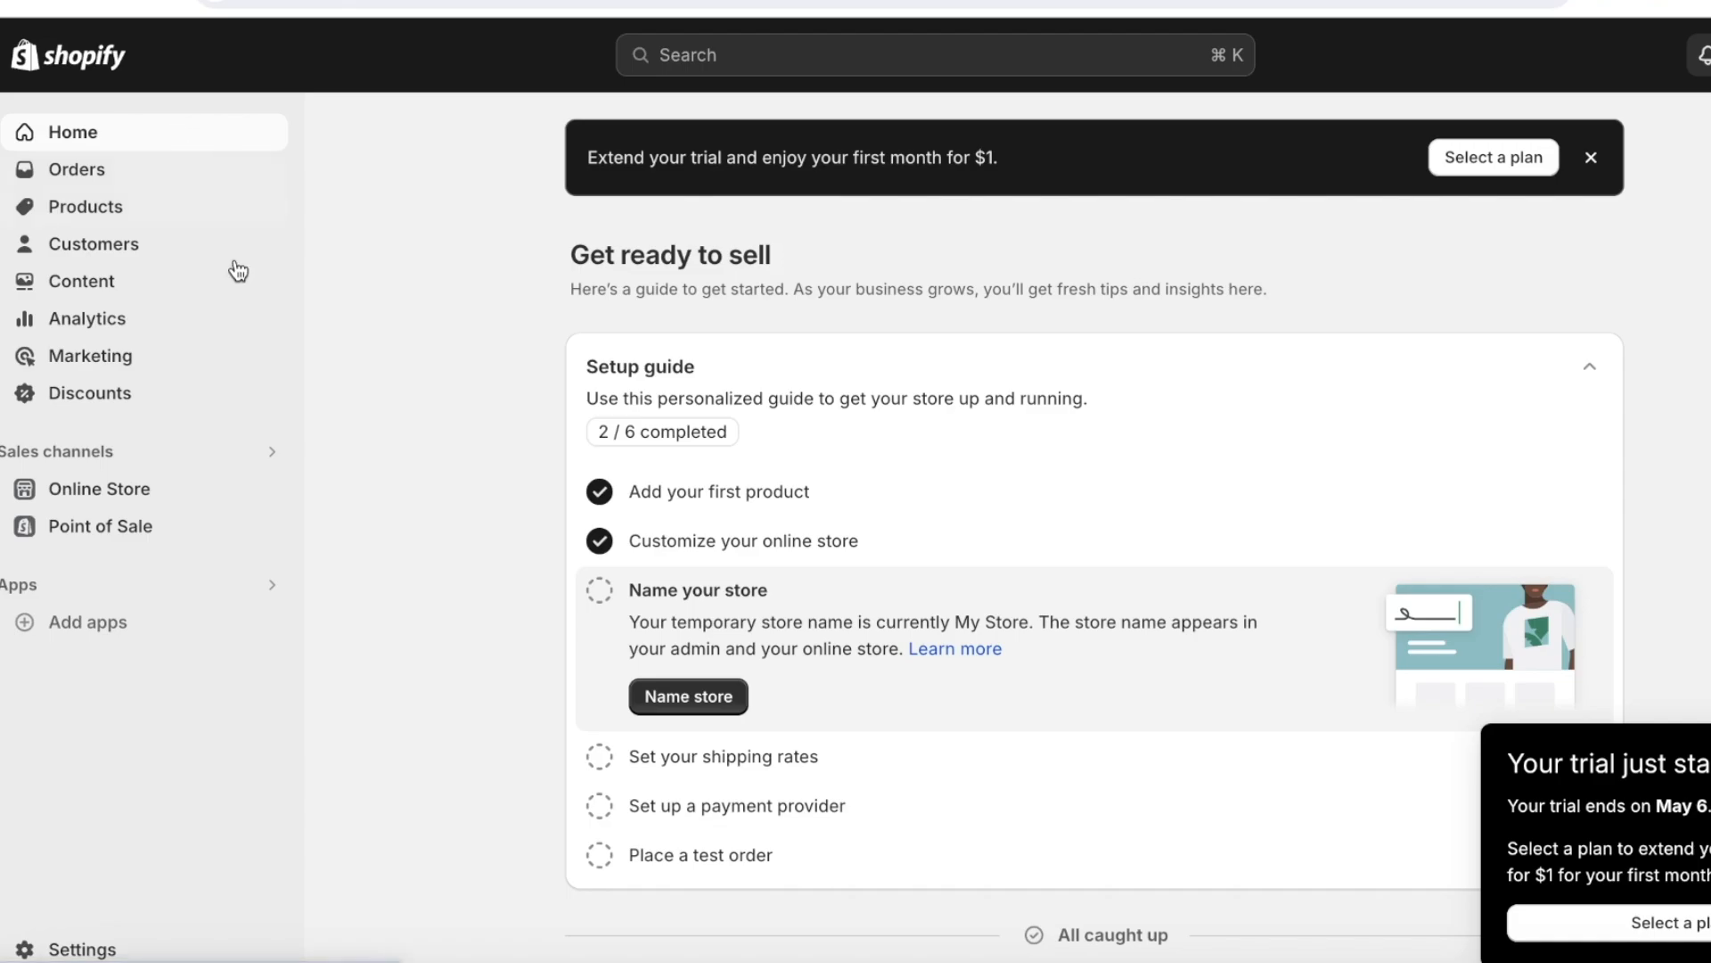
click(76, 950)
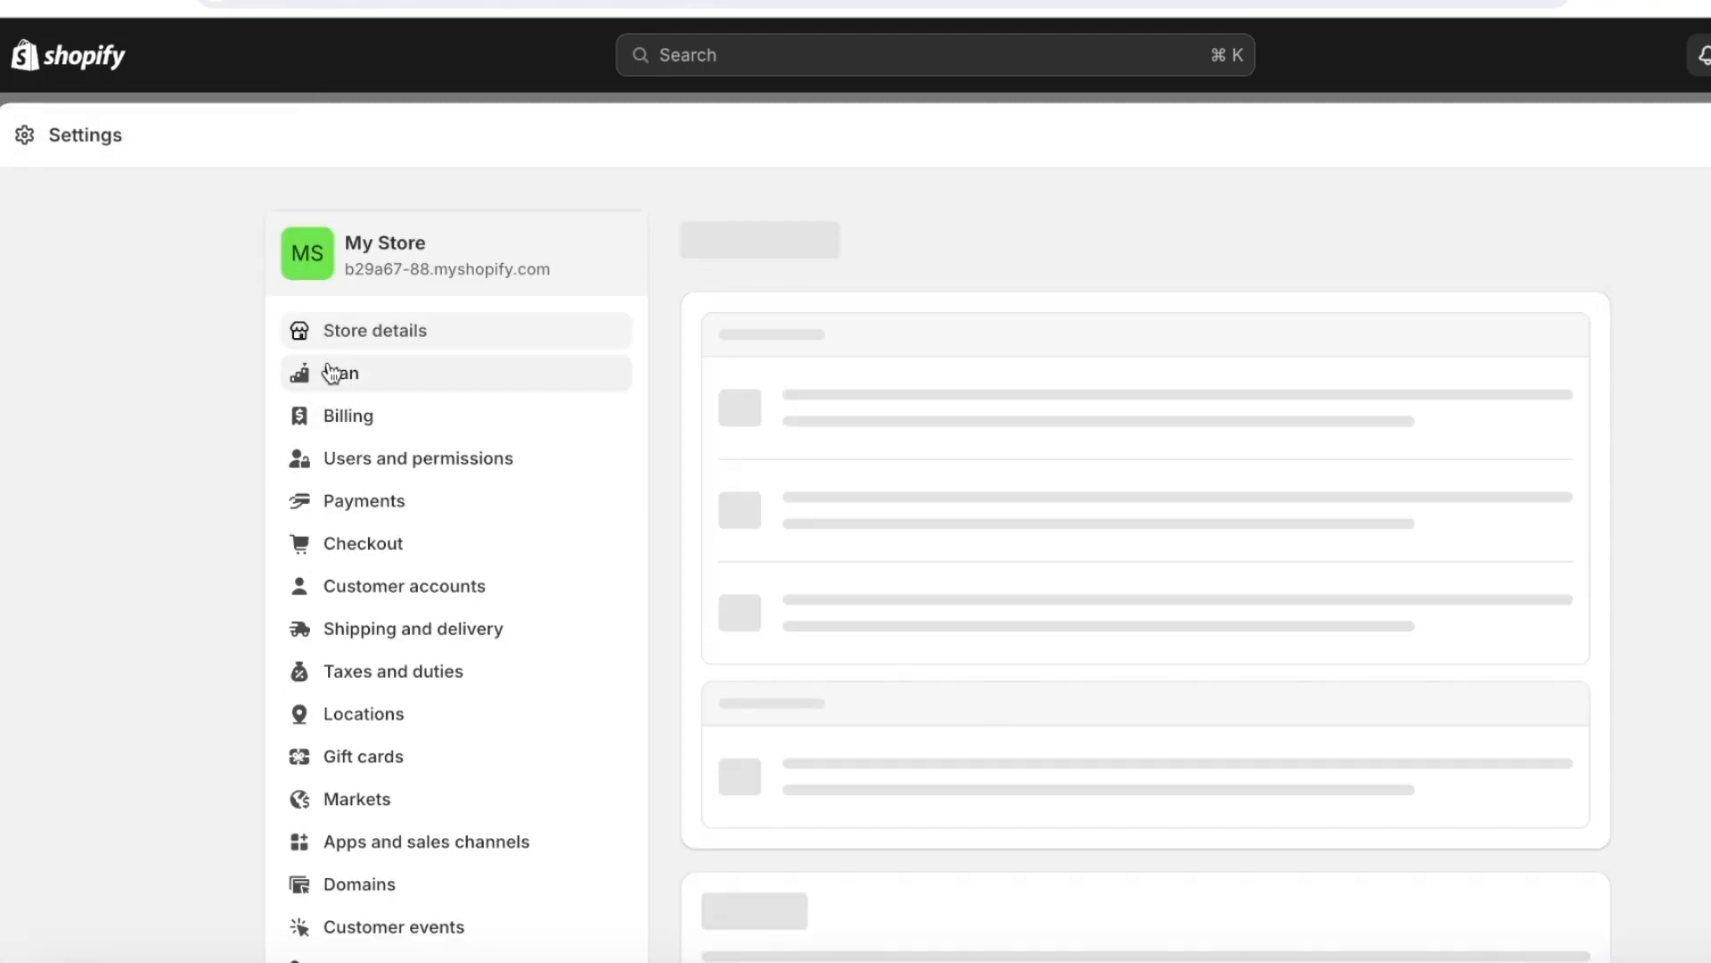
scroll(348, 534, down, 5)
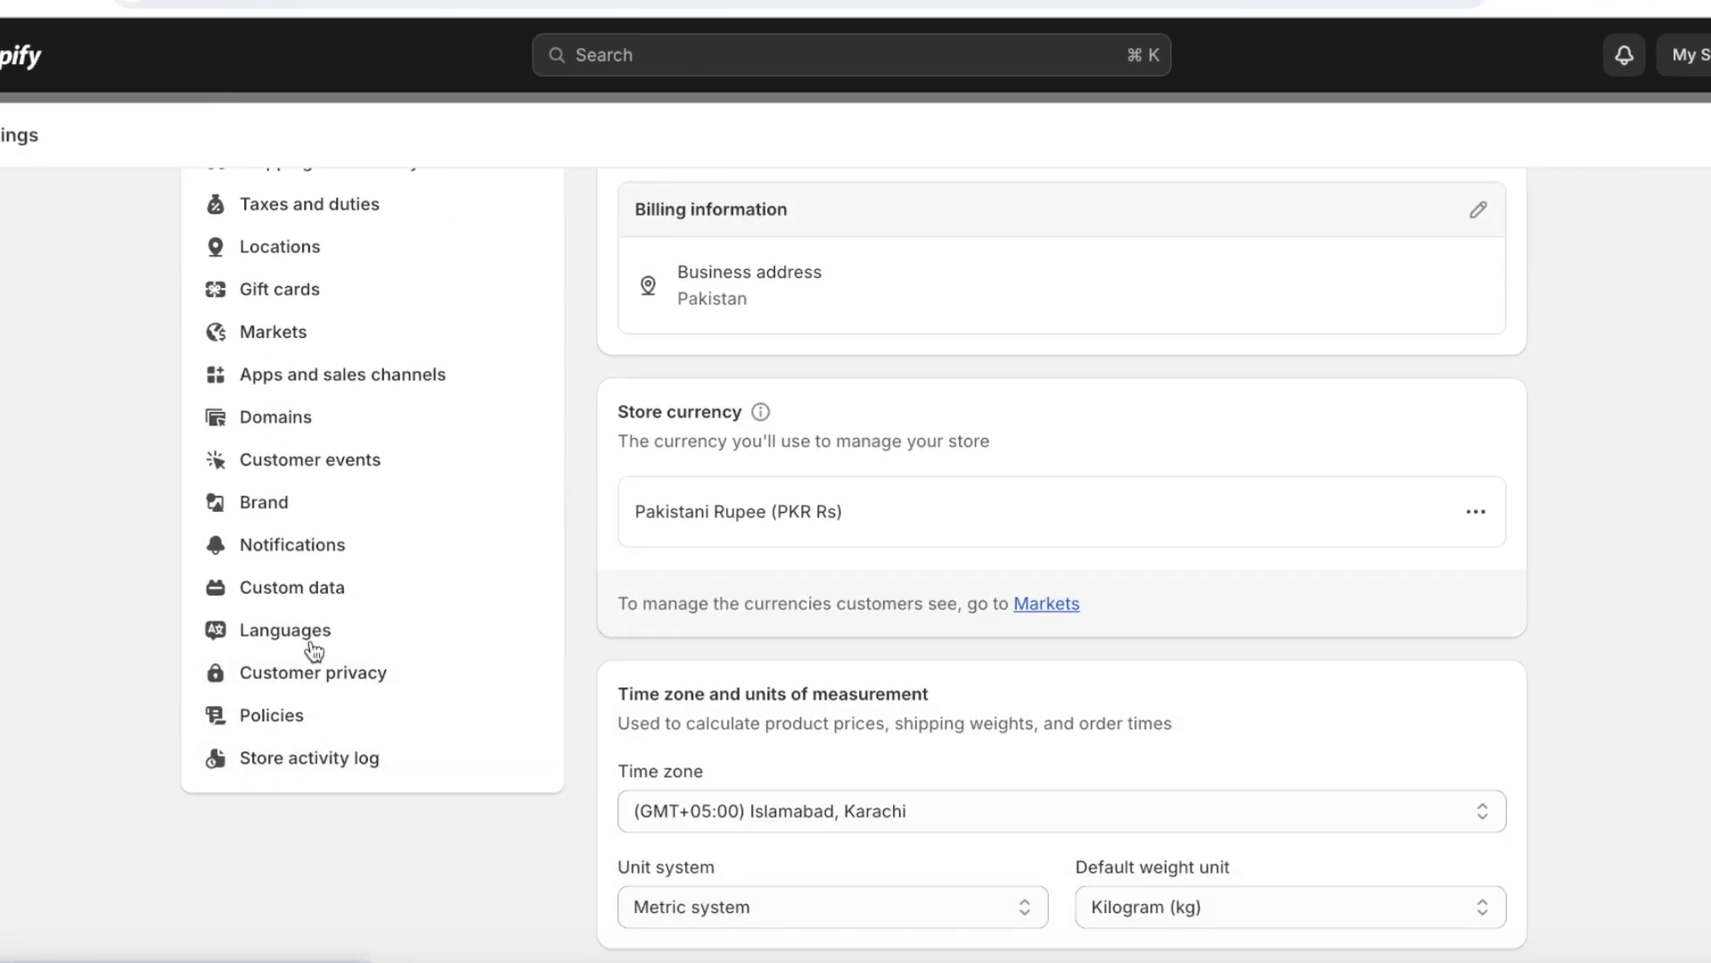
click(301, 416)
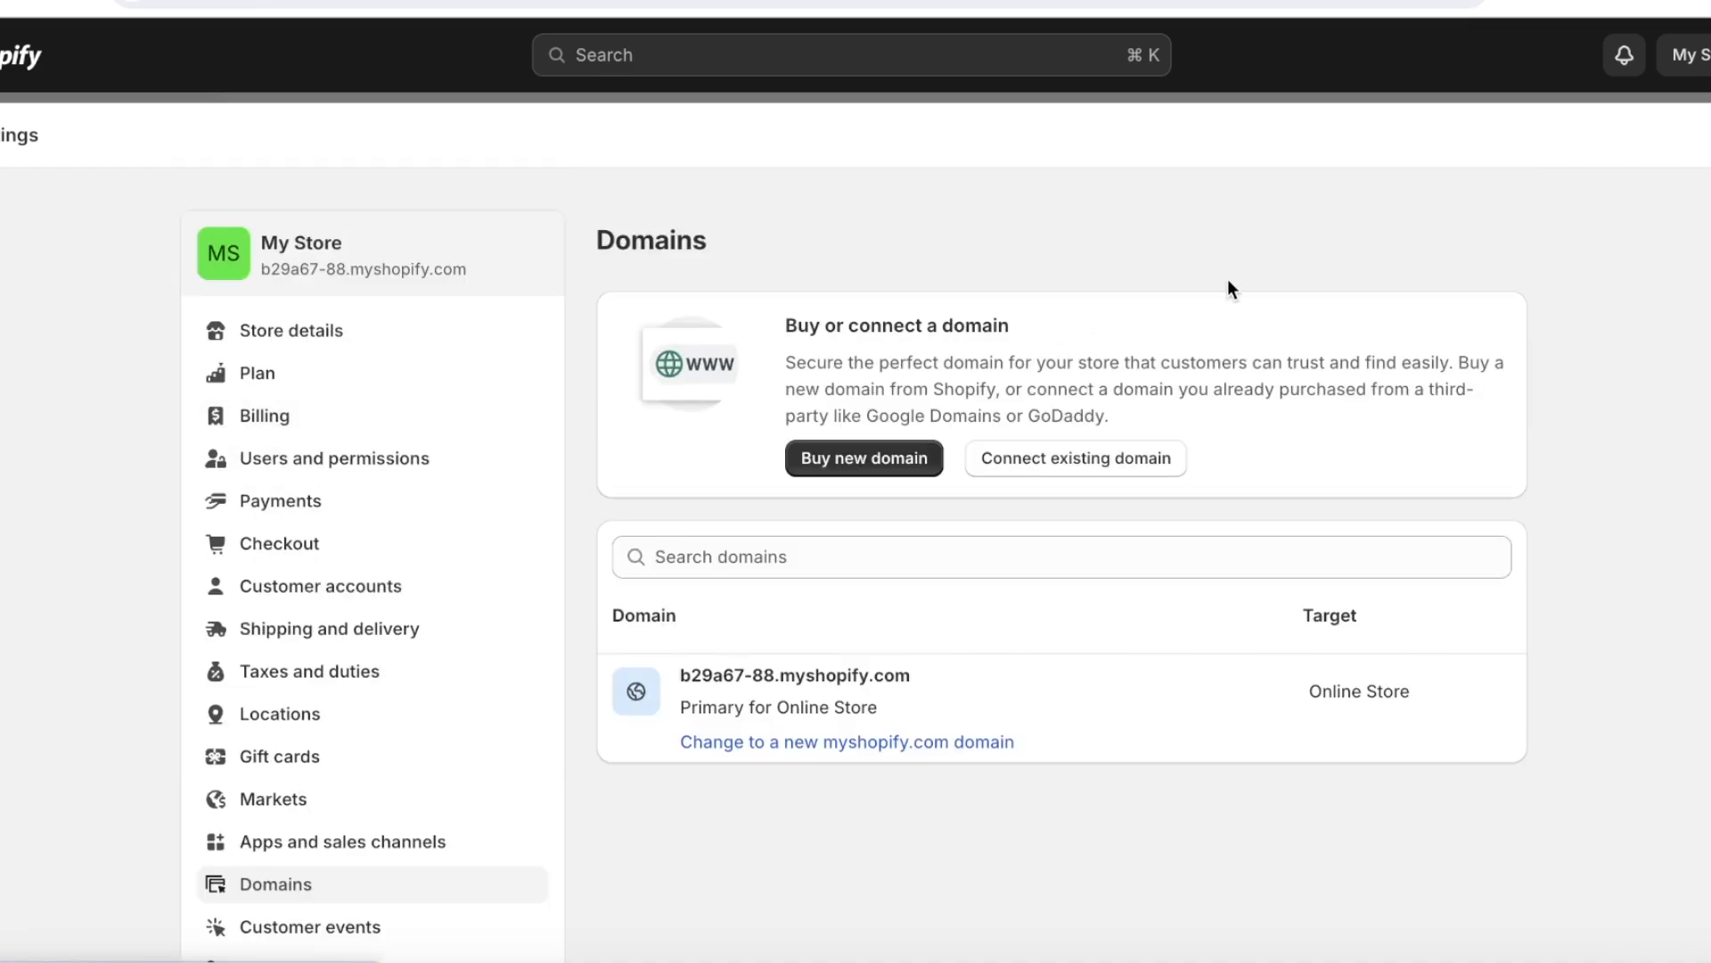
click(1059, 468)
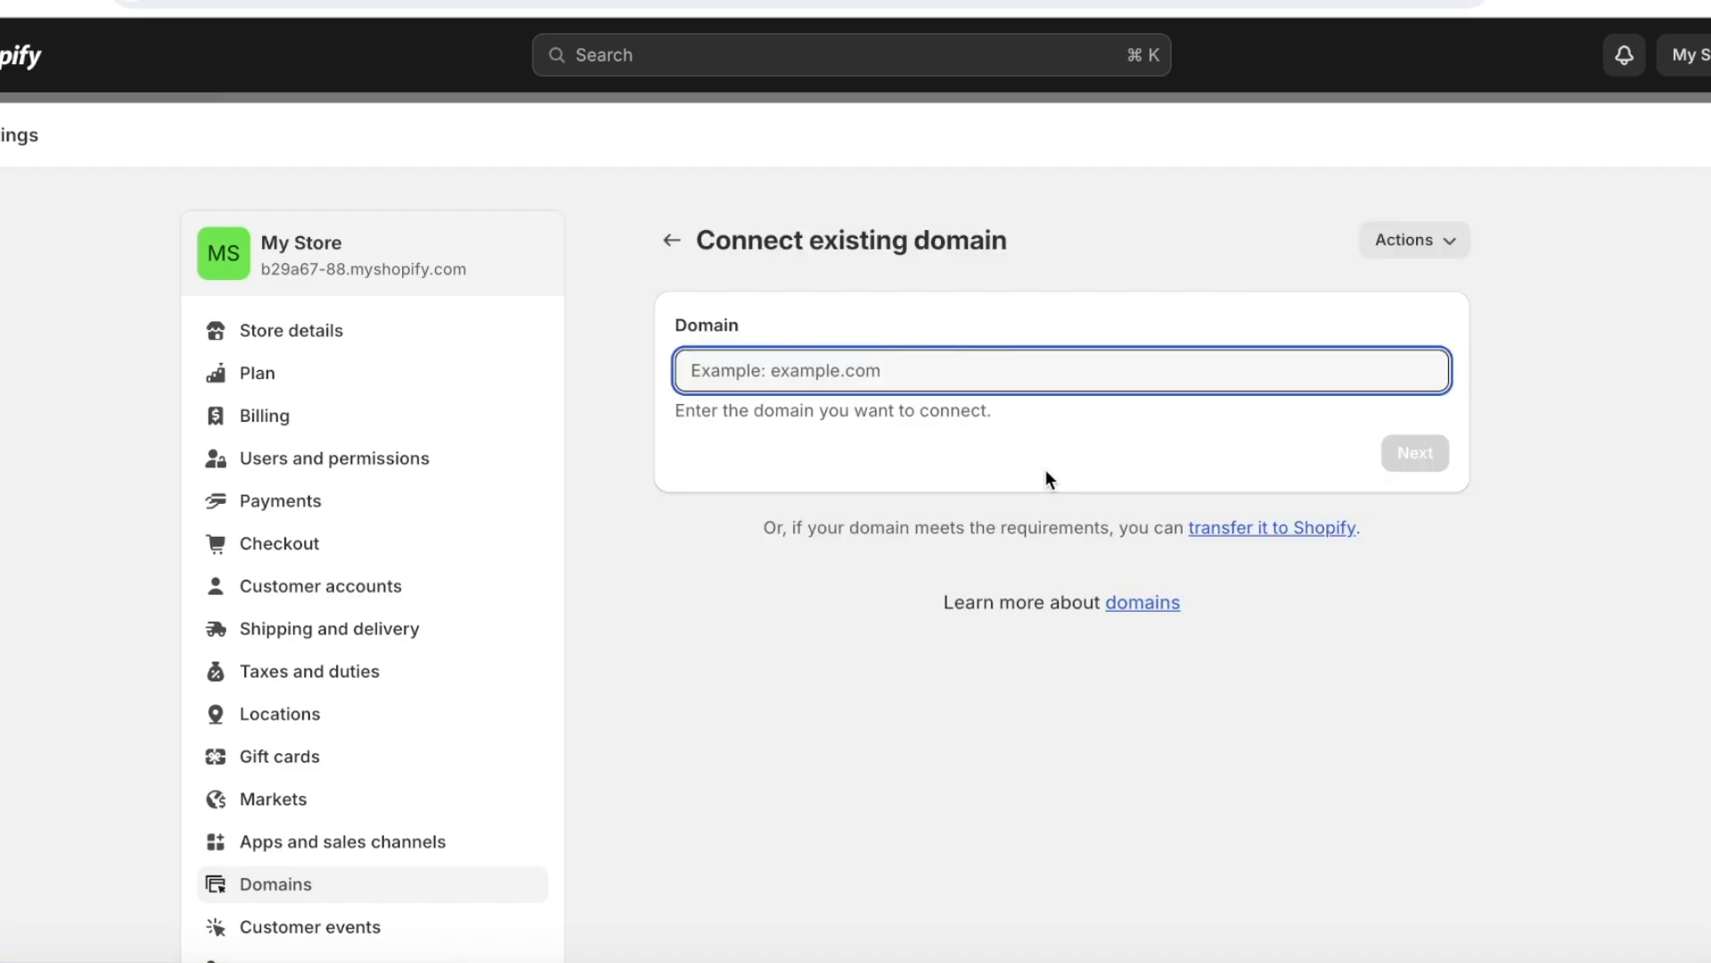
click(676, 242)
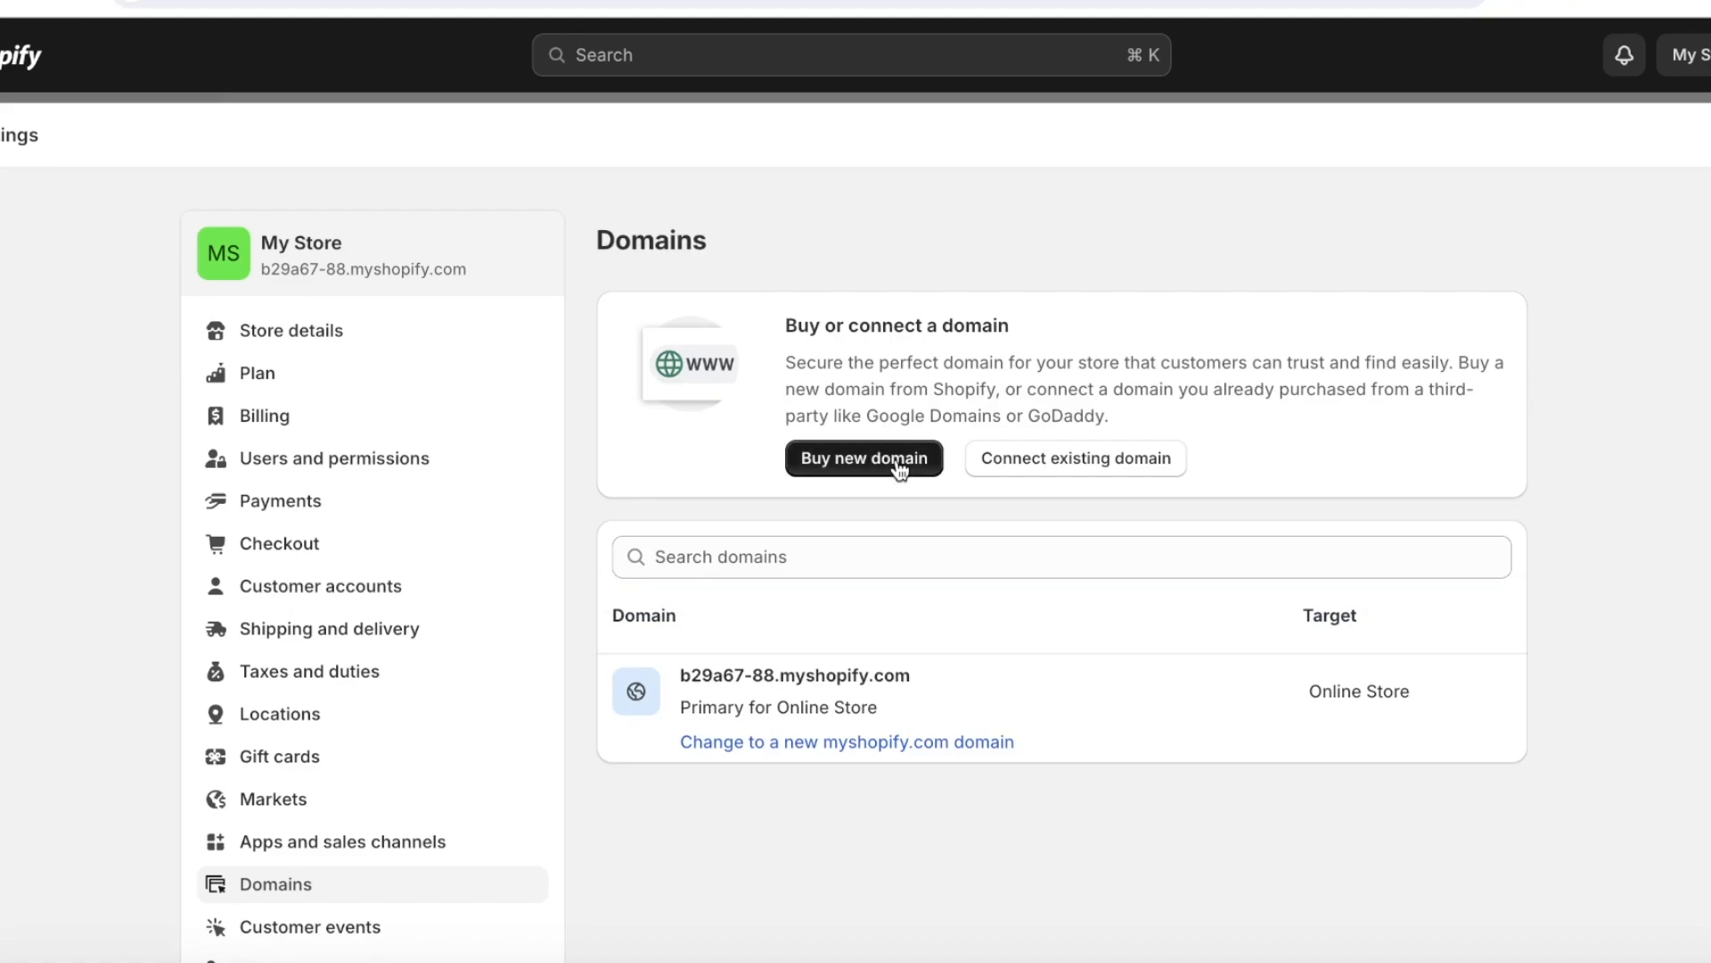
- Search the new domains for purchase with the term "hair"
click(860, 458)
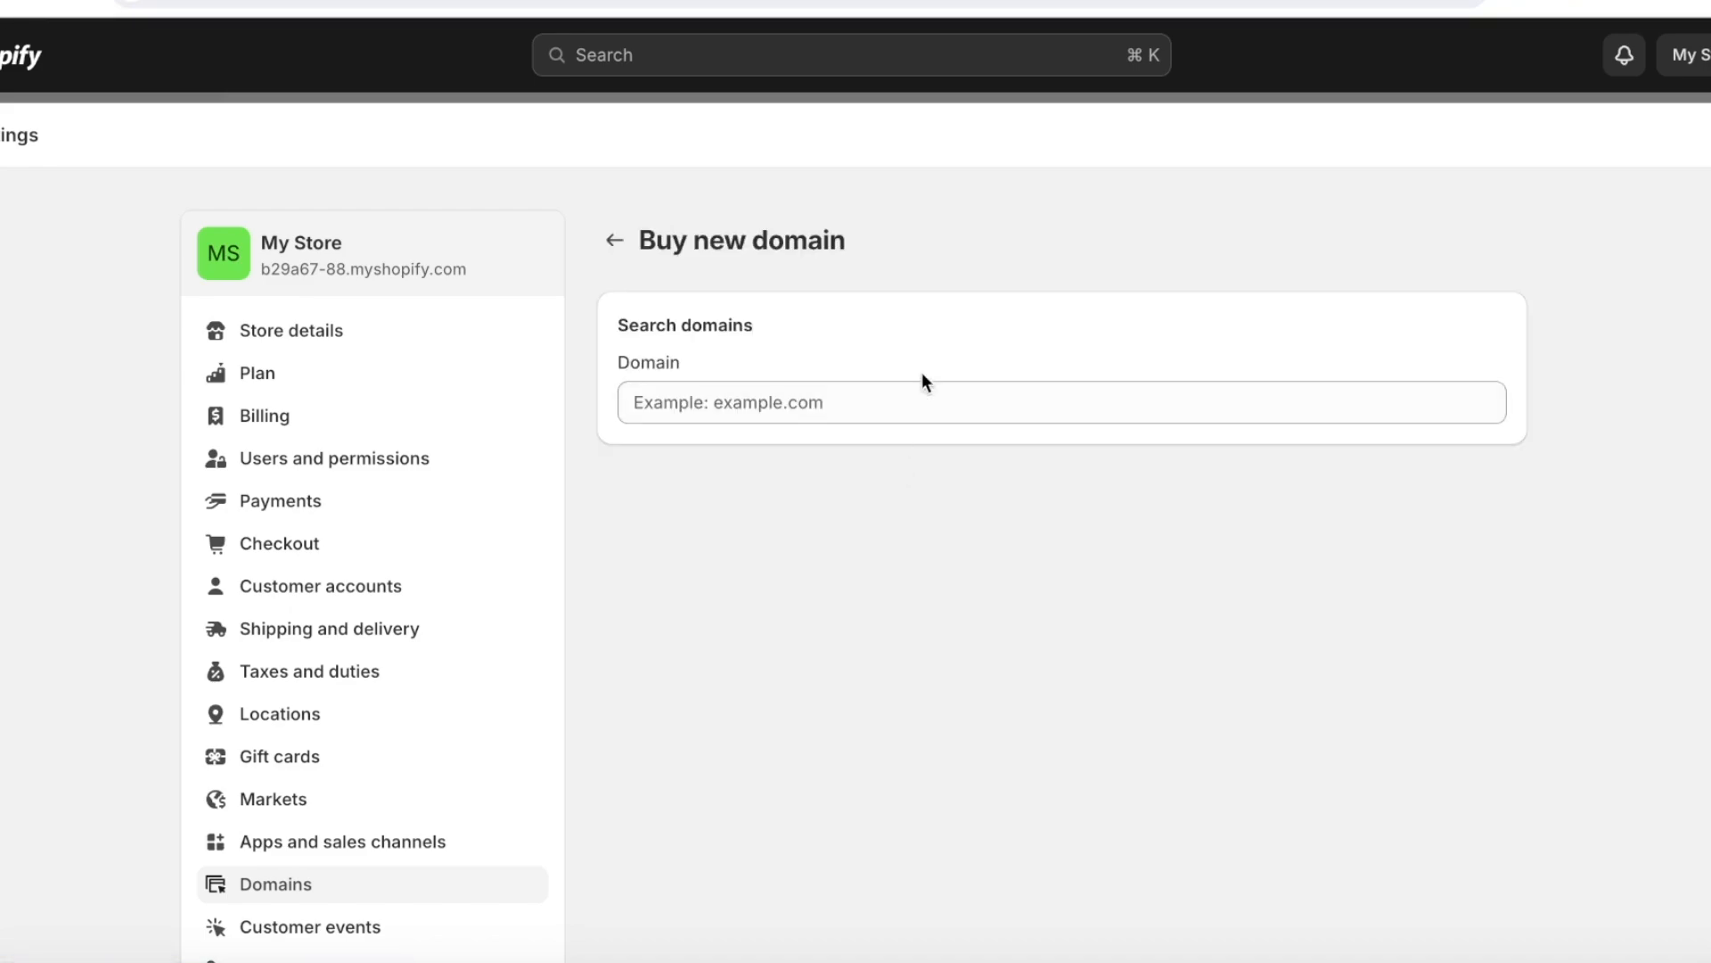
click(923, 398)
text(ha)
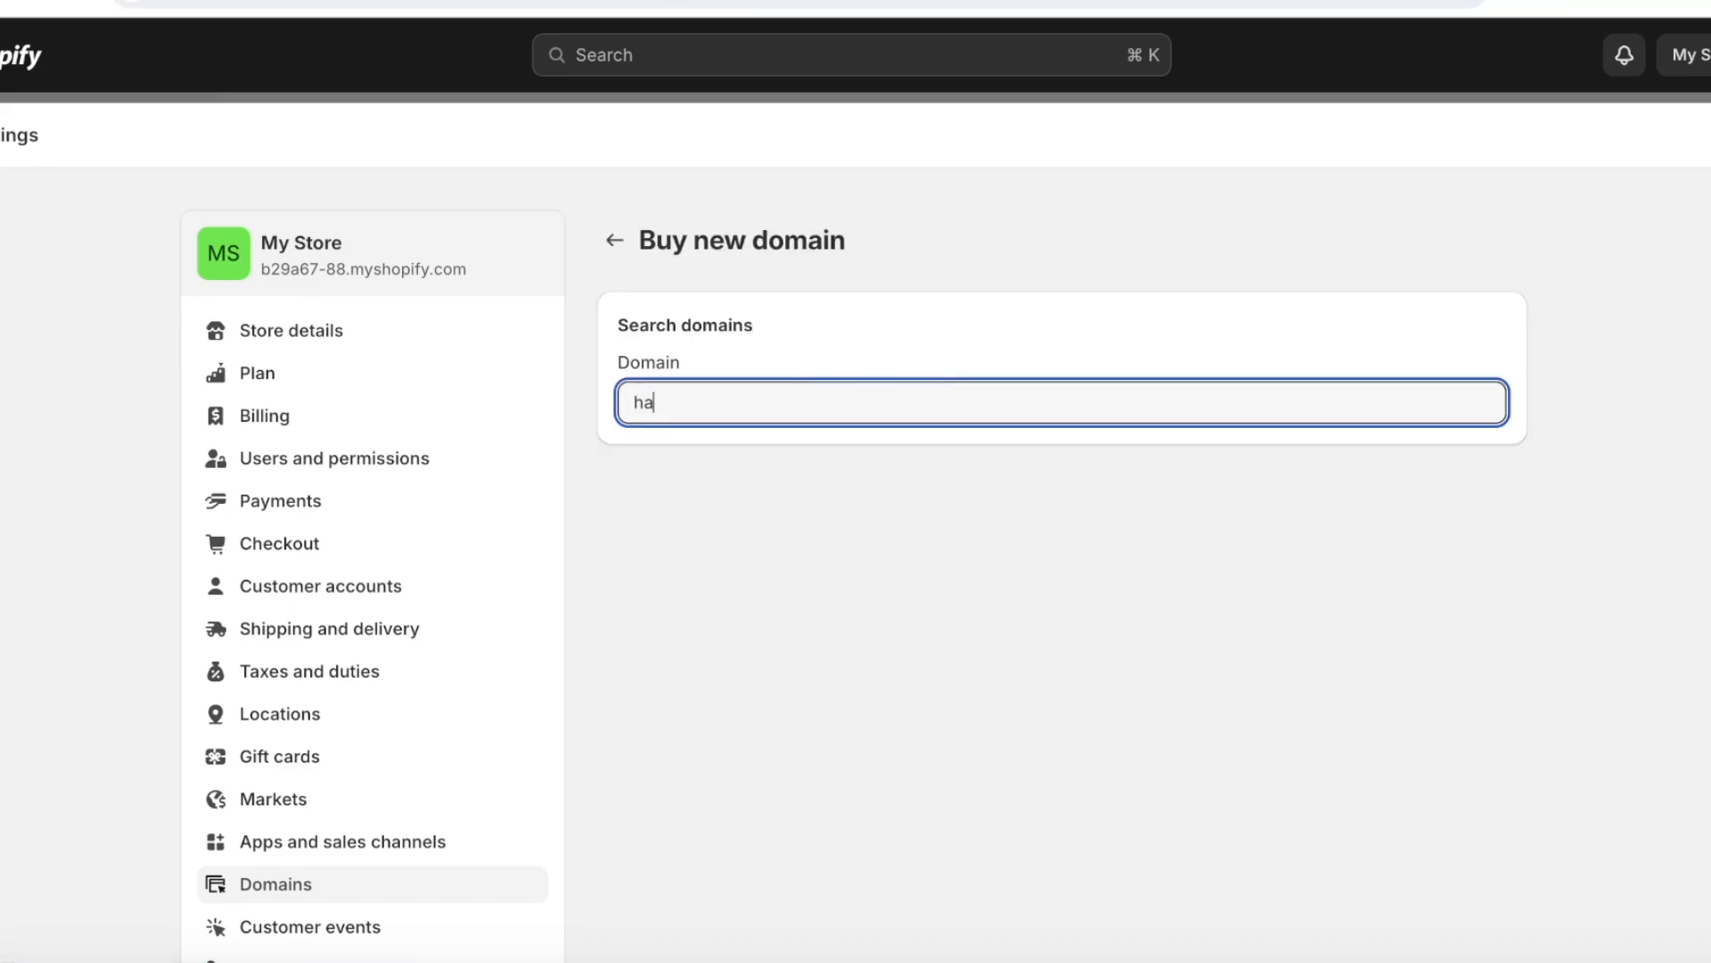
text(ir)
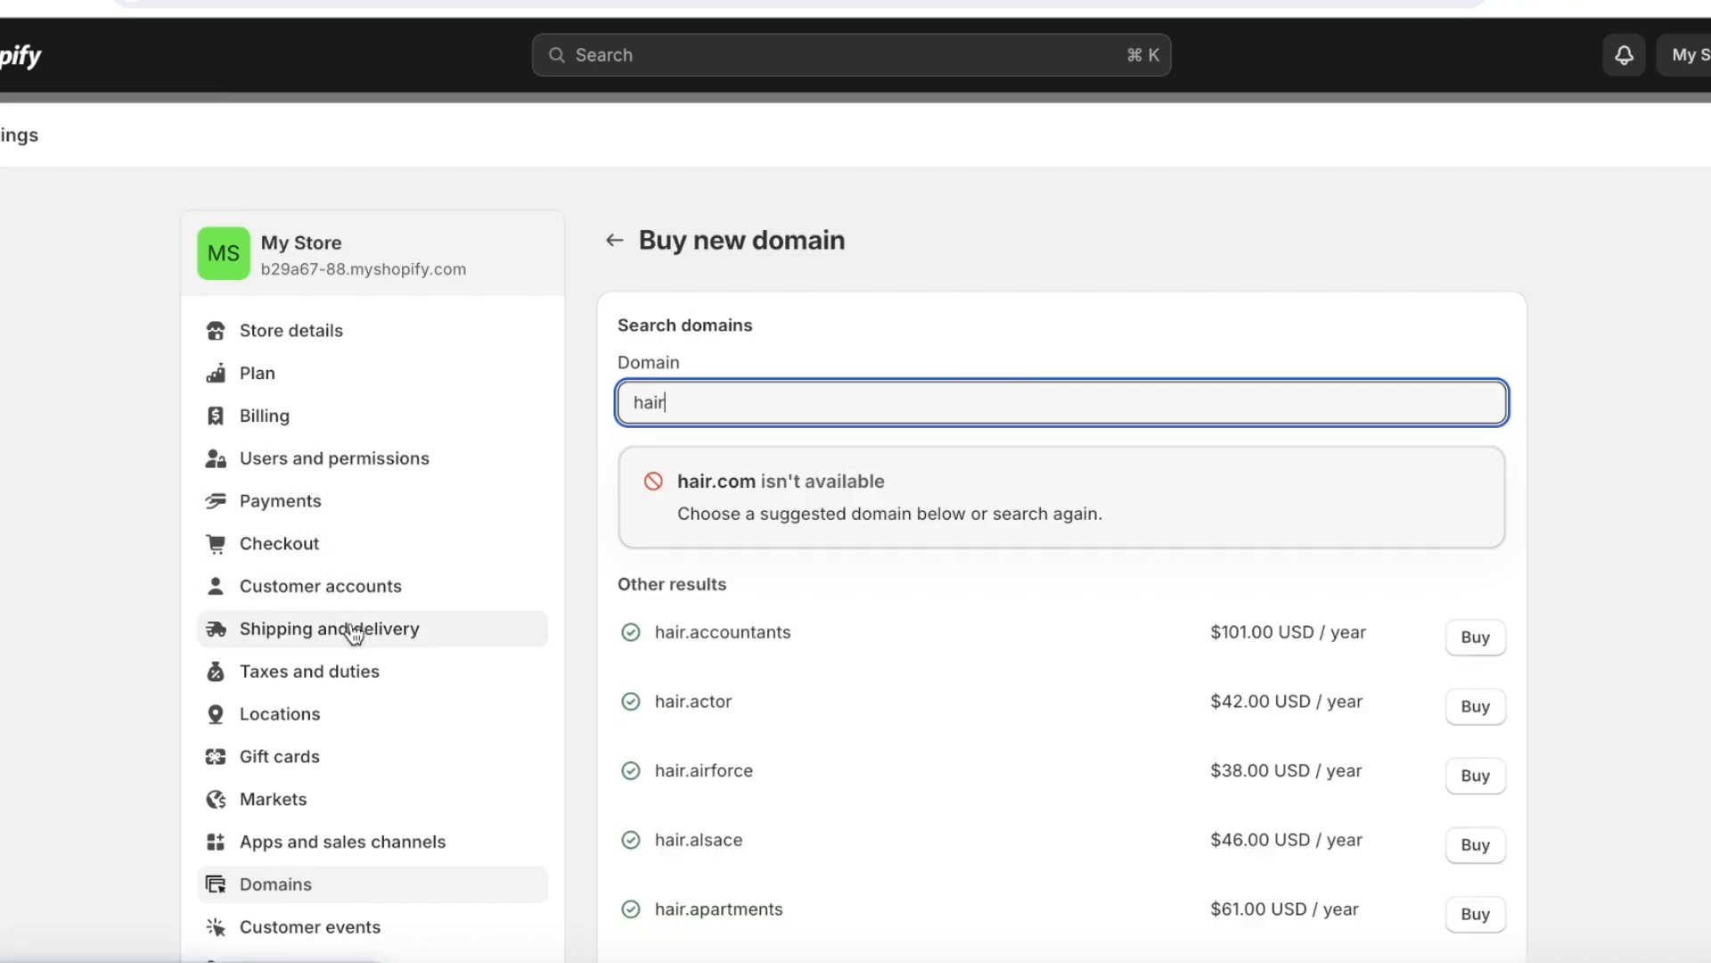
- Open the General shipping profile in the shipping and delivery settings and review its zones and rates
click(355, 634)
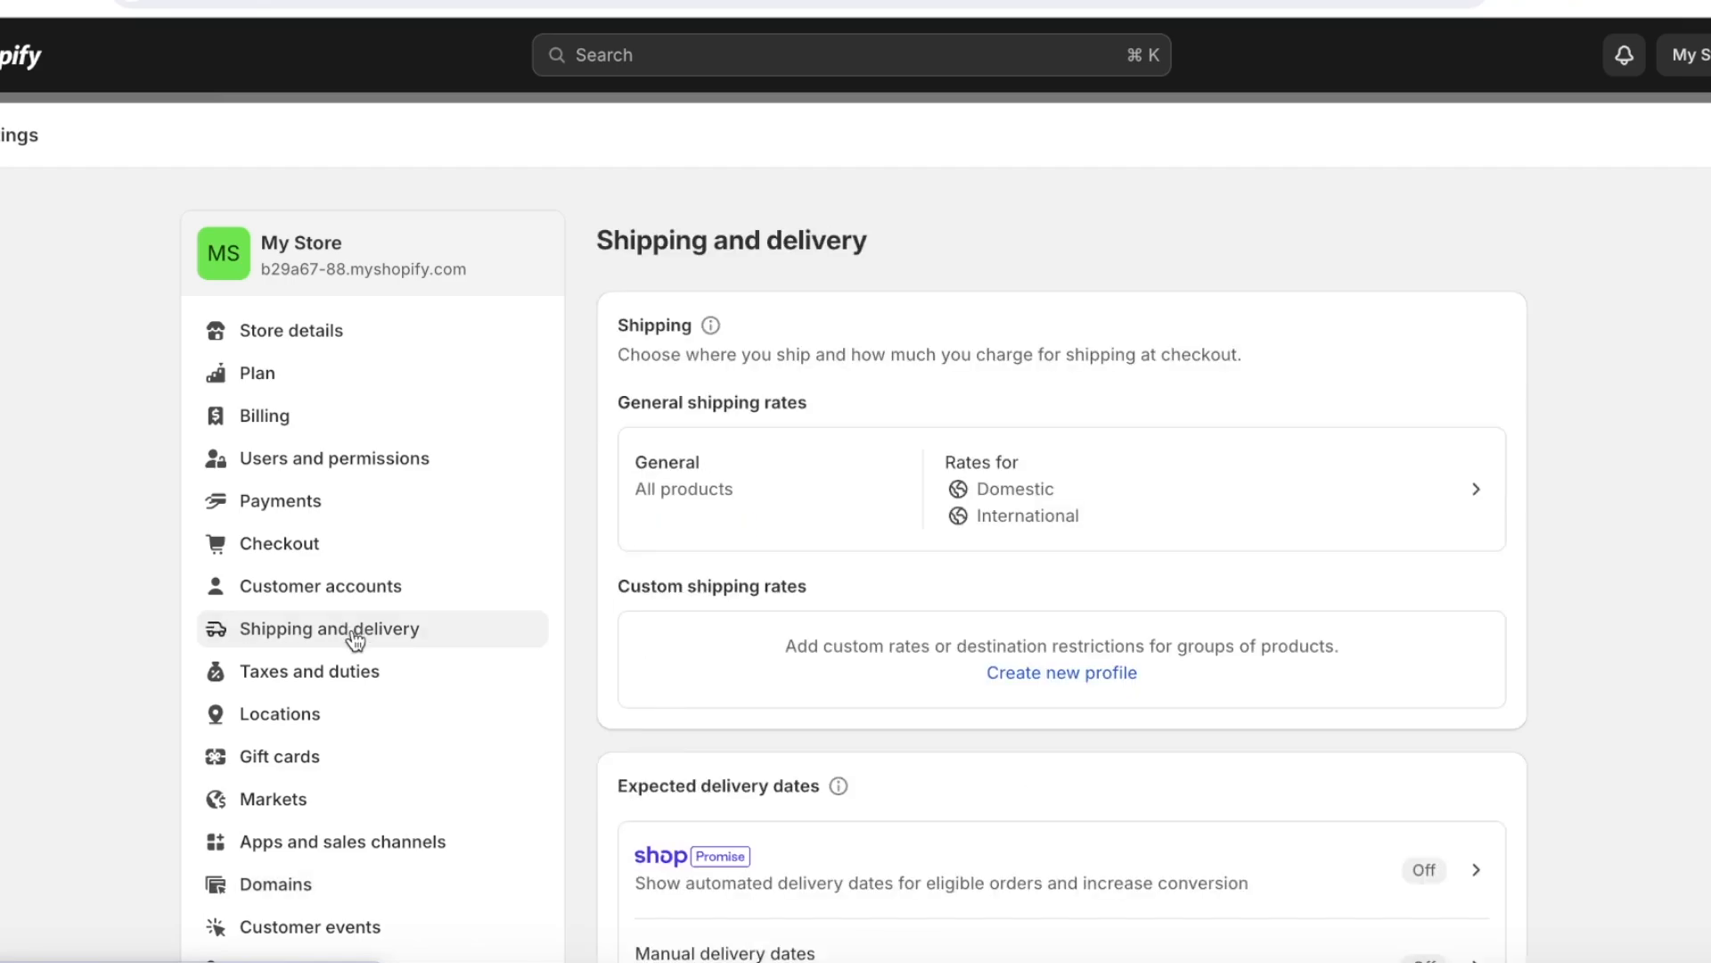
click(1093, 472)
scroll(847, 420, down, 5)
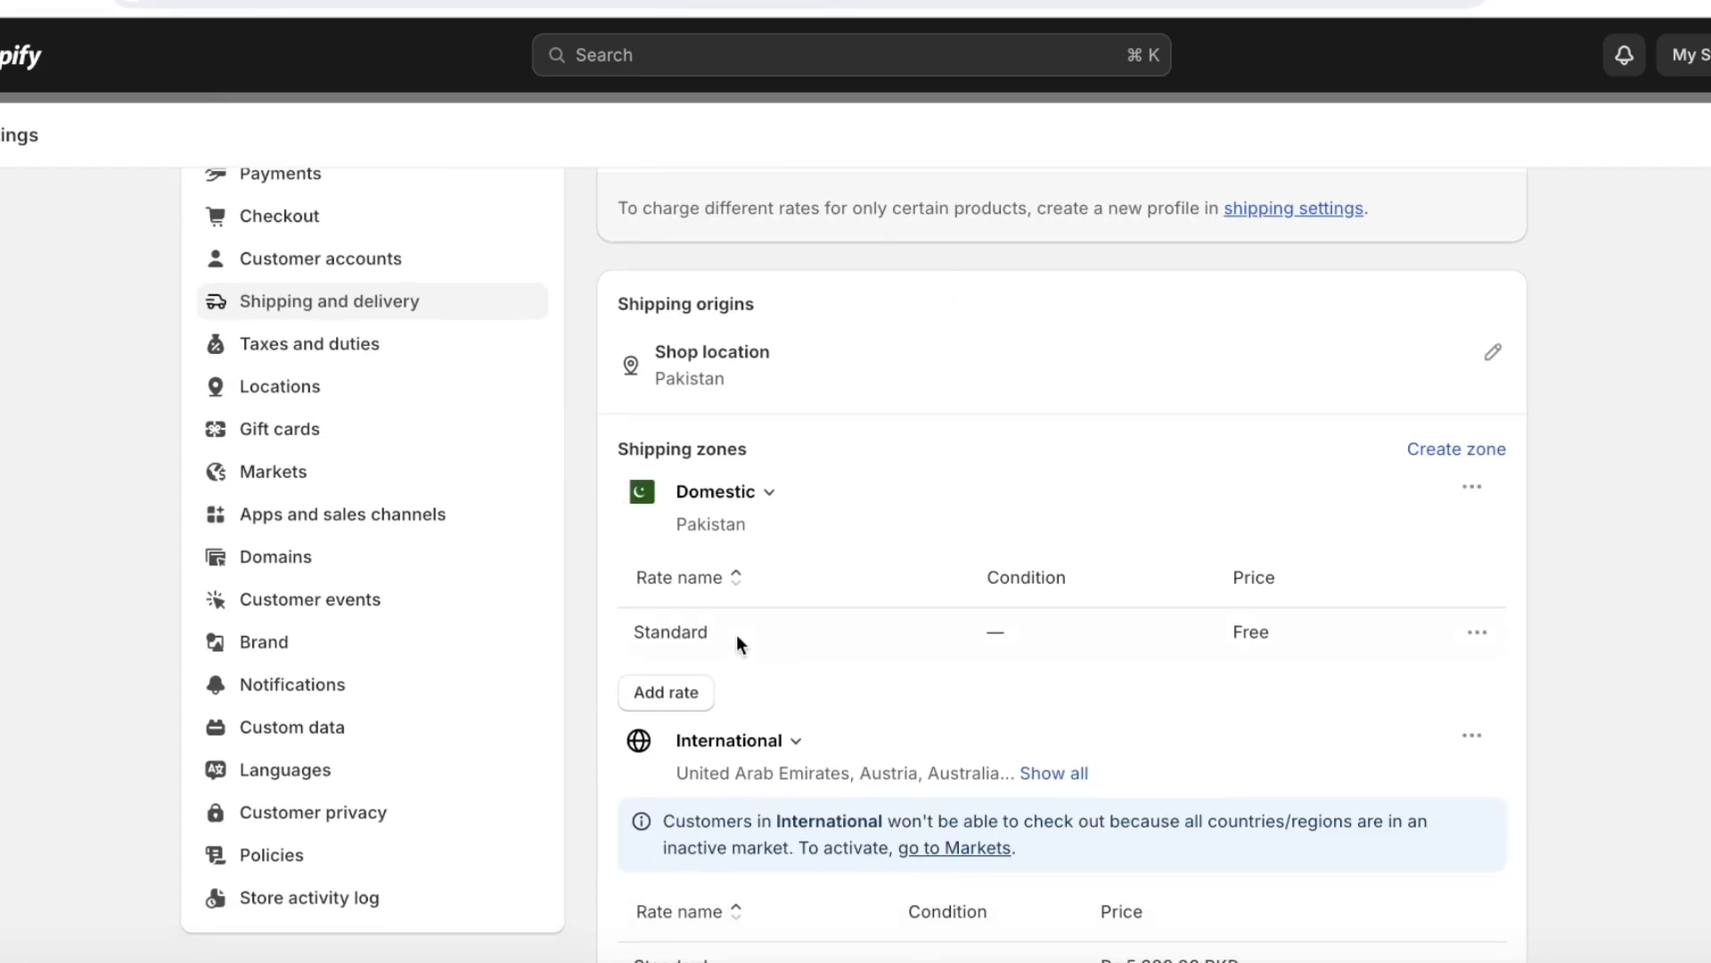
scroll(757, 628, down, 5)
scroll(1087, 640, up, 2)
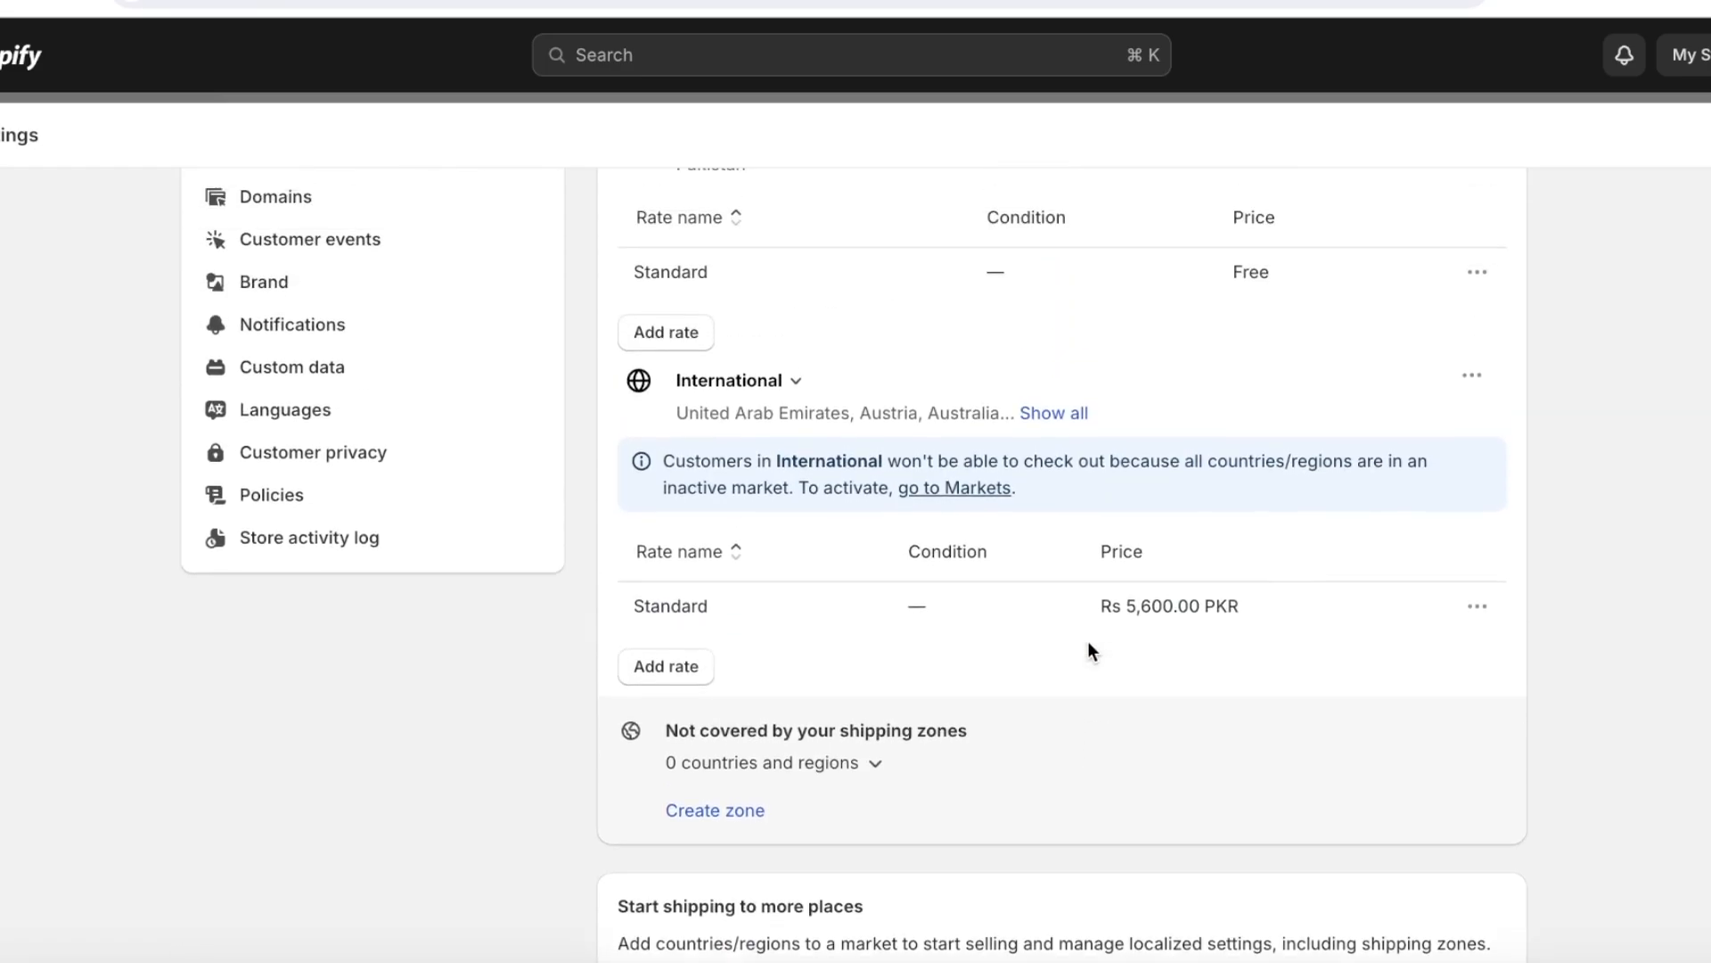
- Add a custom flat shipping rate named "ff" priced at Rs 6.00 to the Domestic zone
click(667, 438)
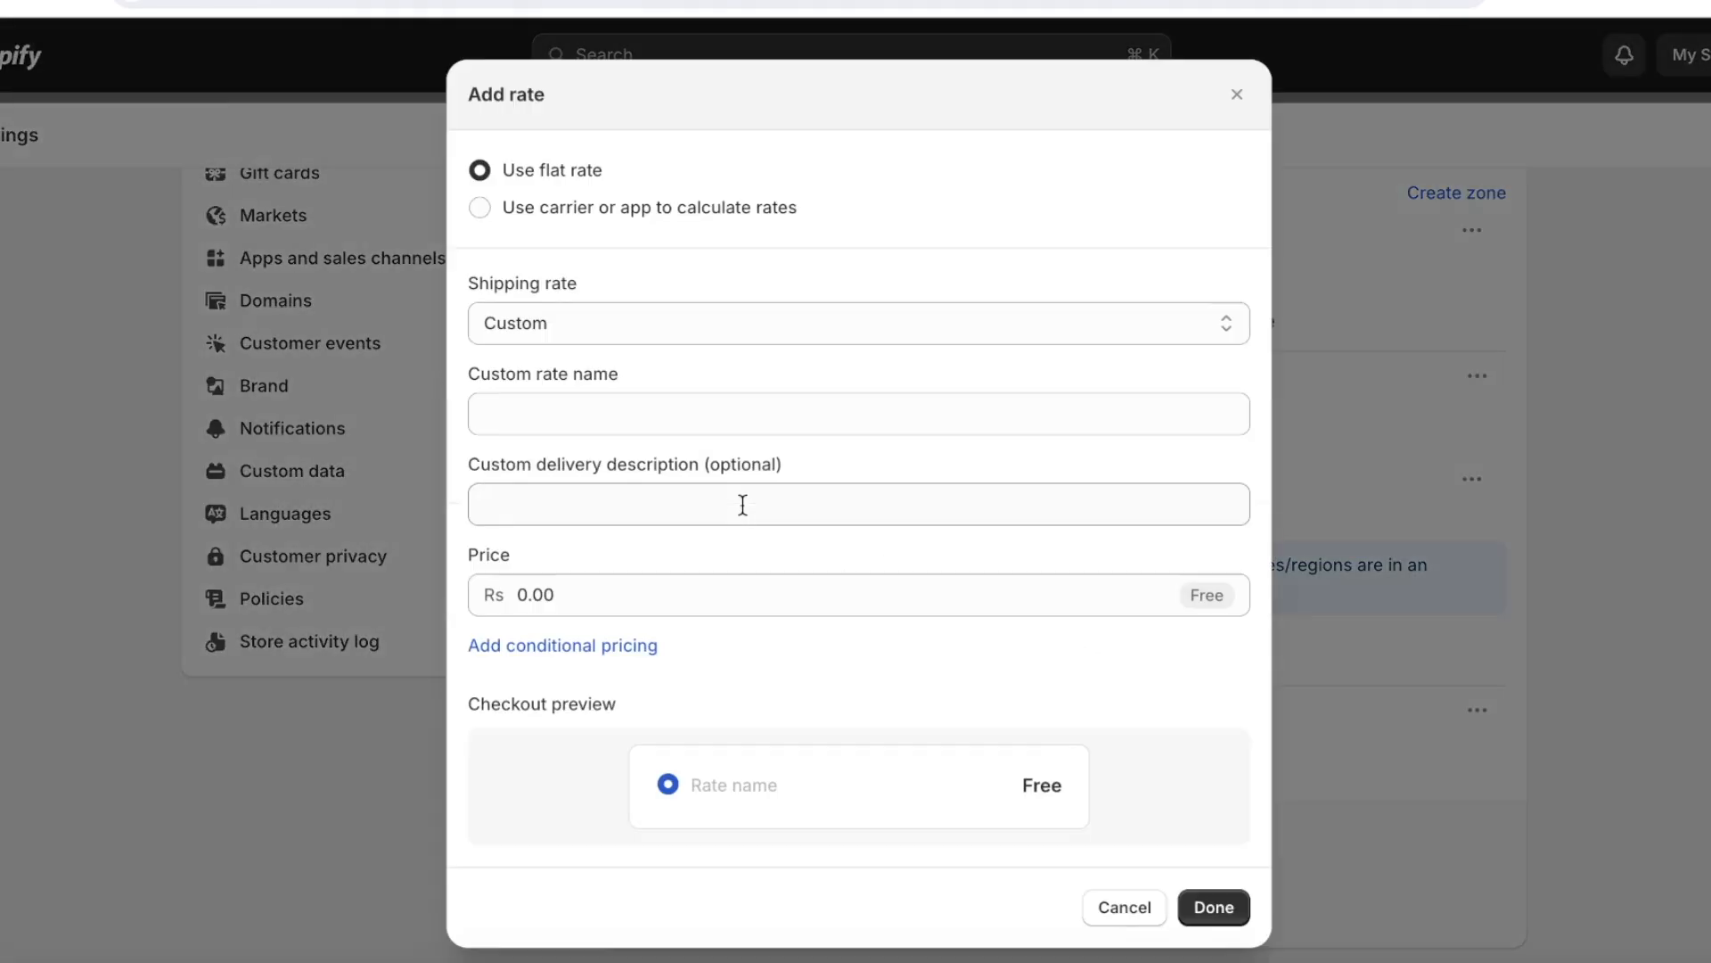
click(671, 321)
click(628, 397)
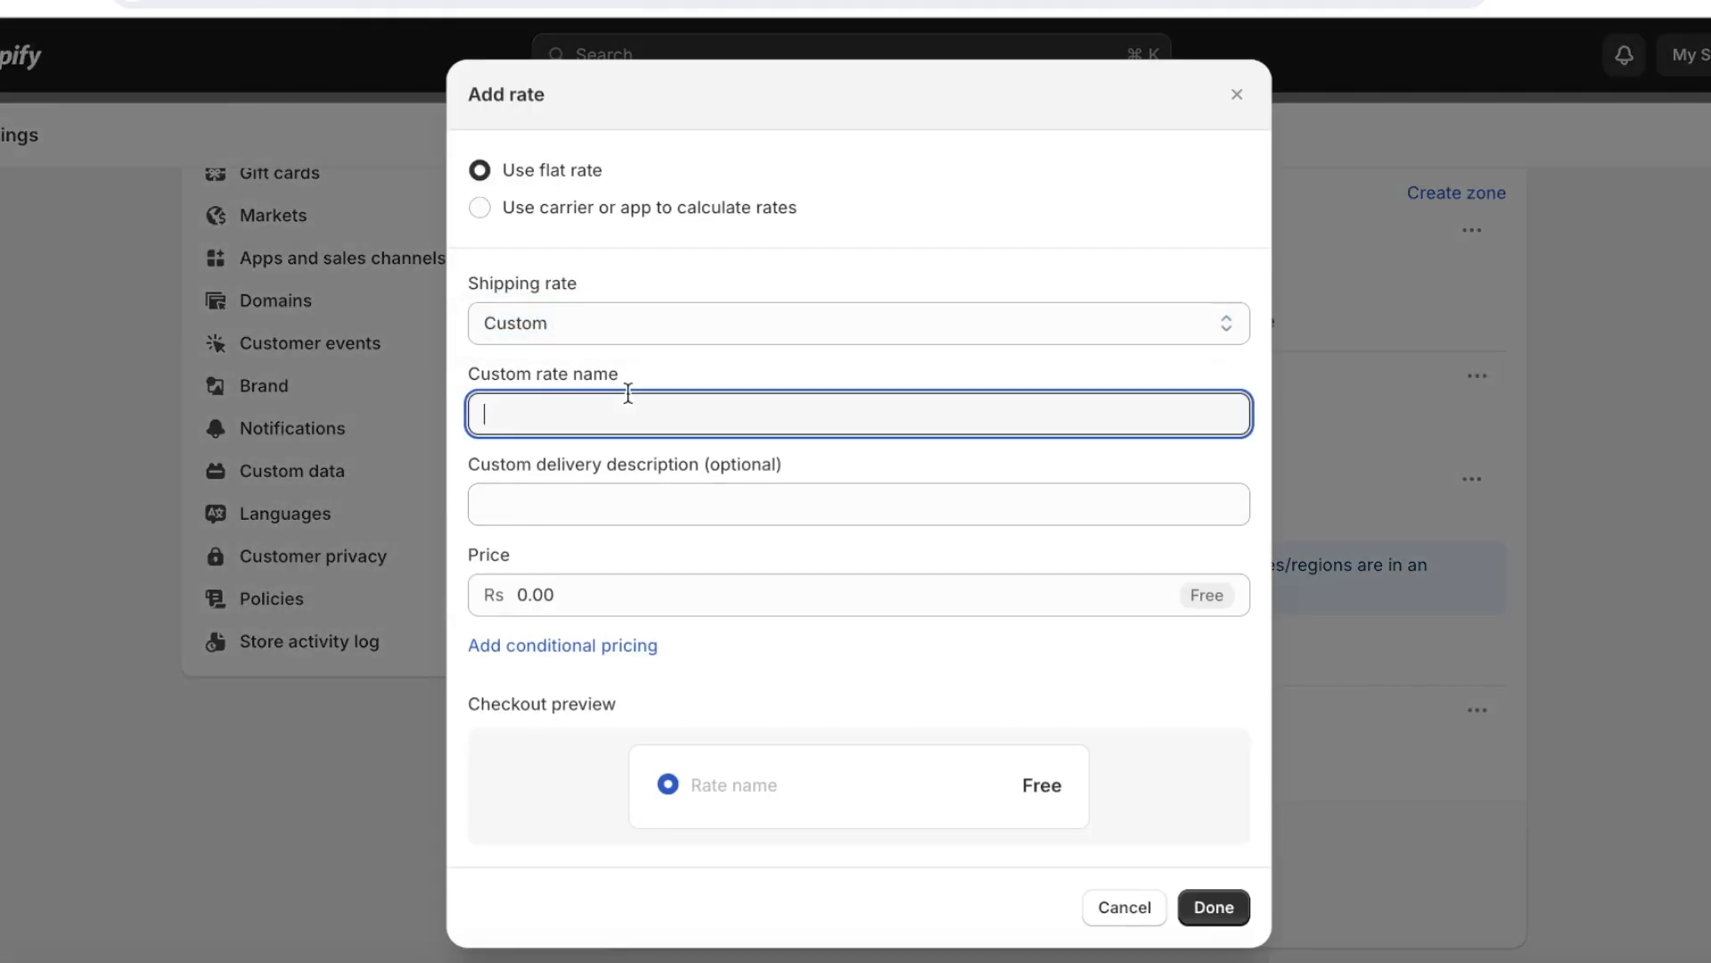
text(ff)
click(588, 581)
text(6)
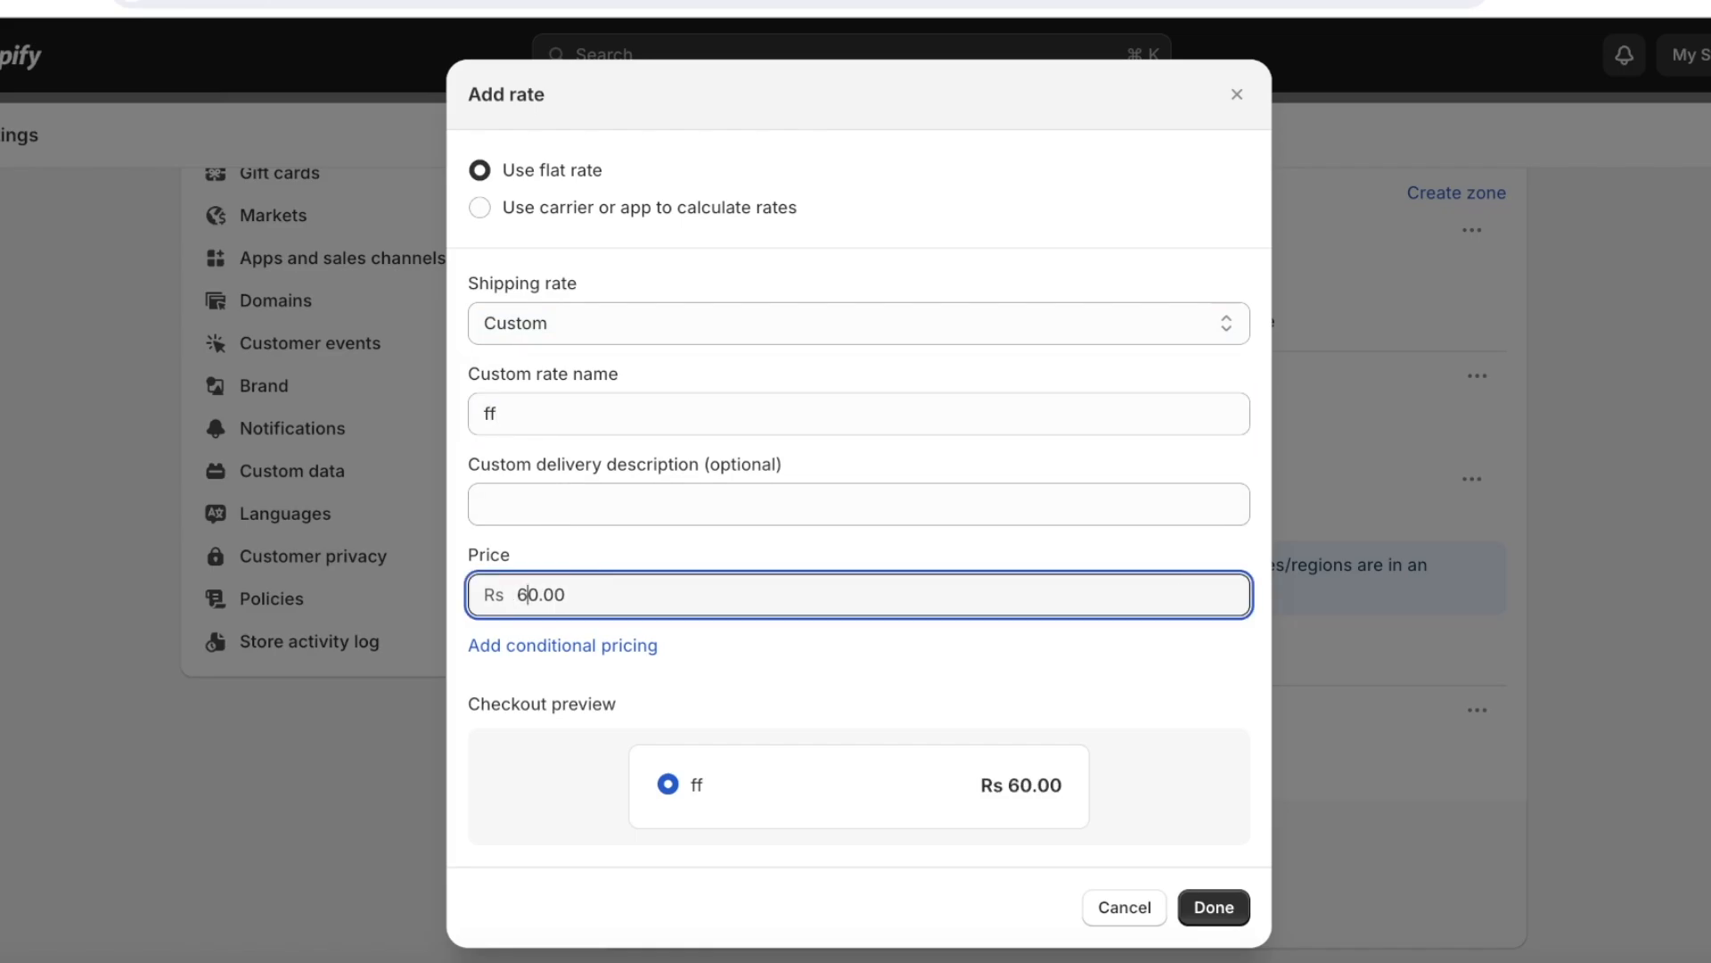
key(Delete)
click(1208, 909)
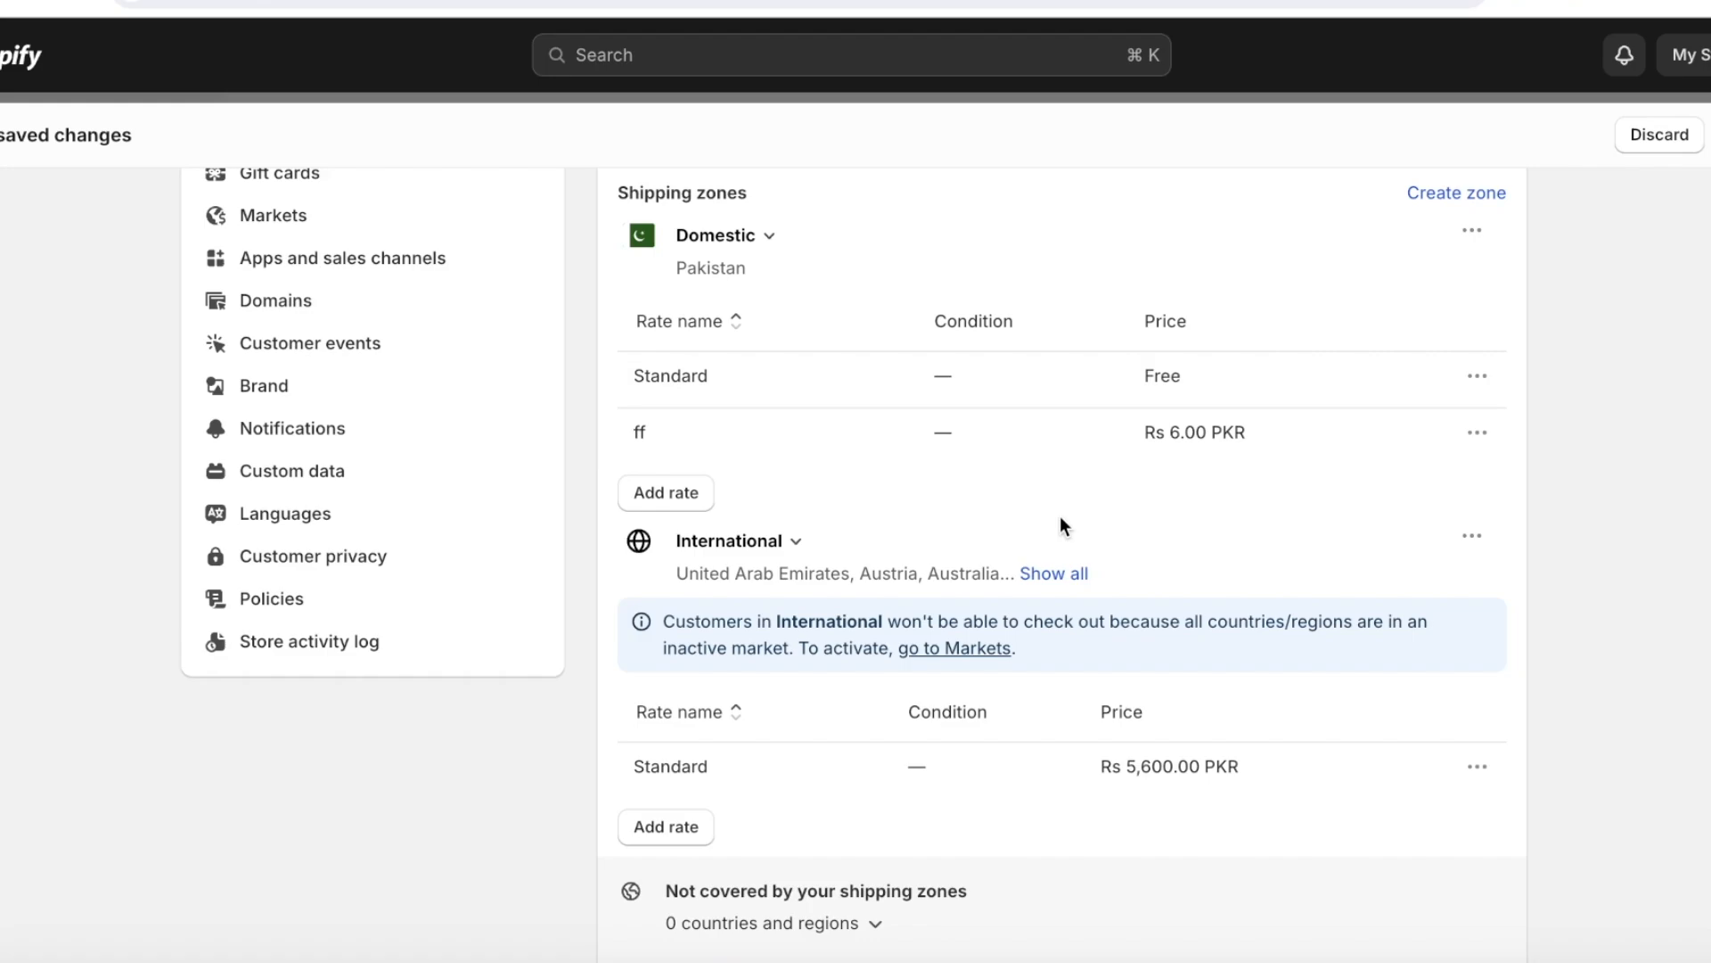
scroll(1007, 528, up, 1)
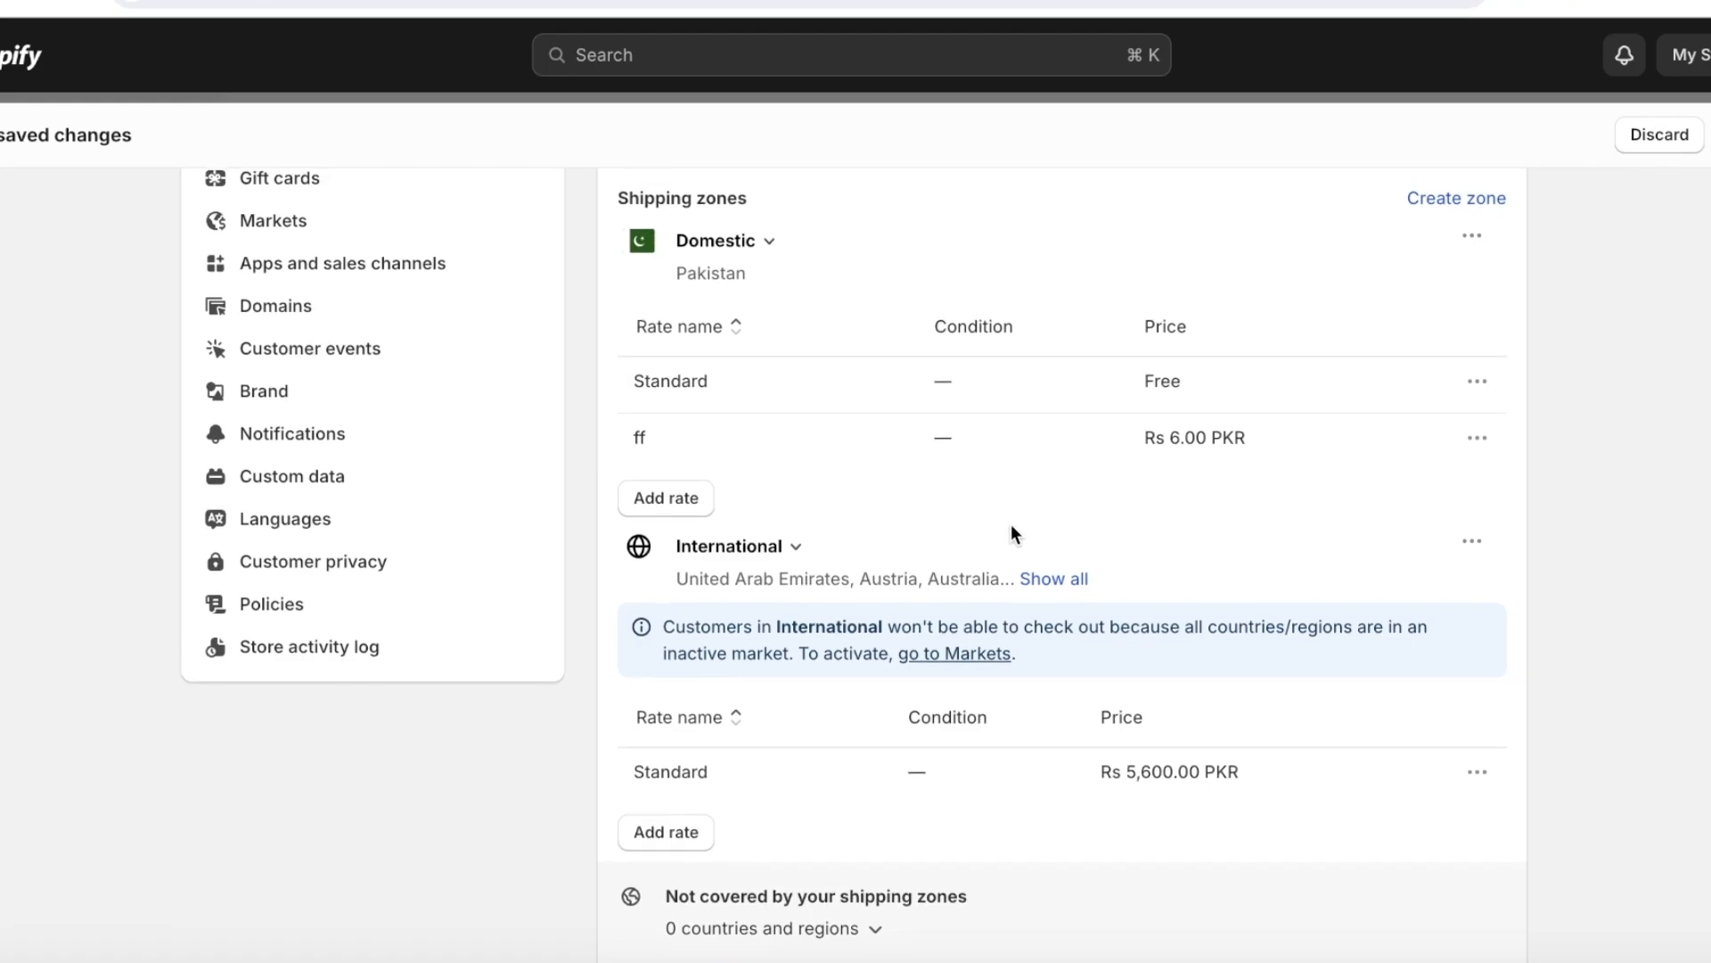
scroll(858, 645, down, 2)
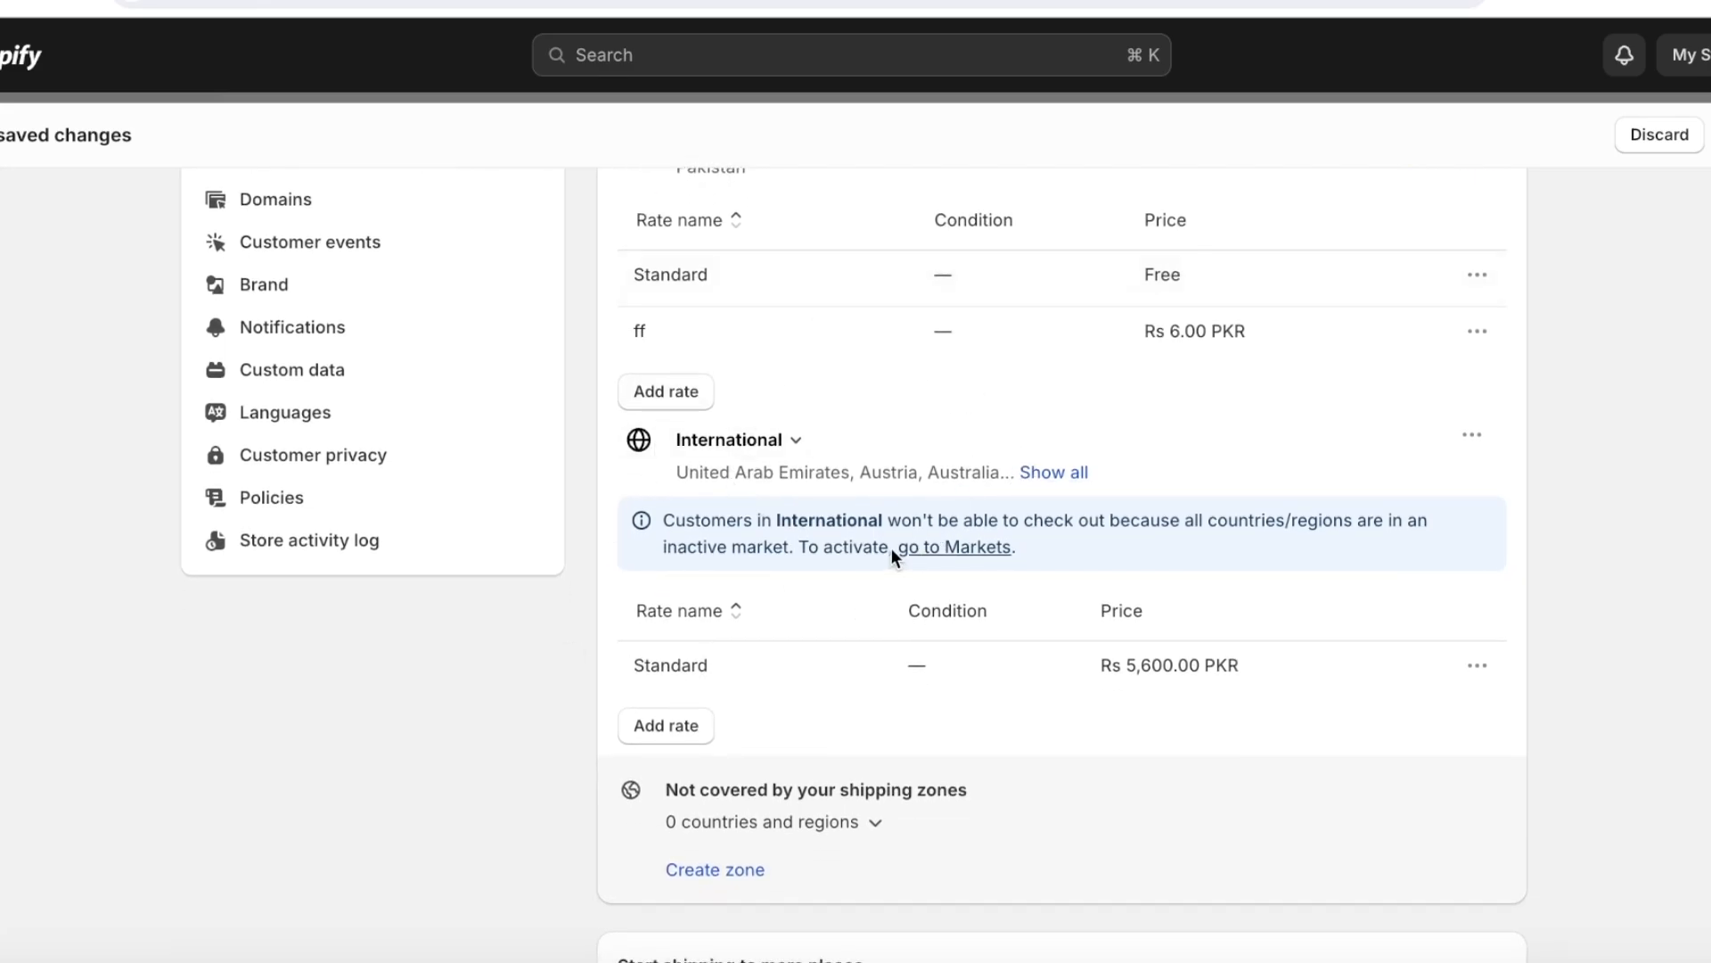
click(645, 720)
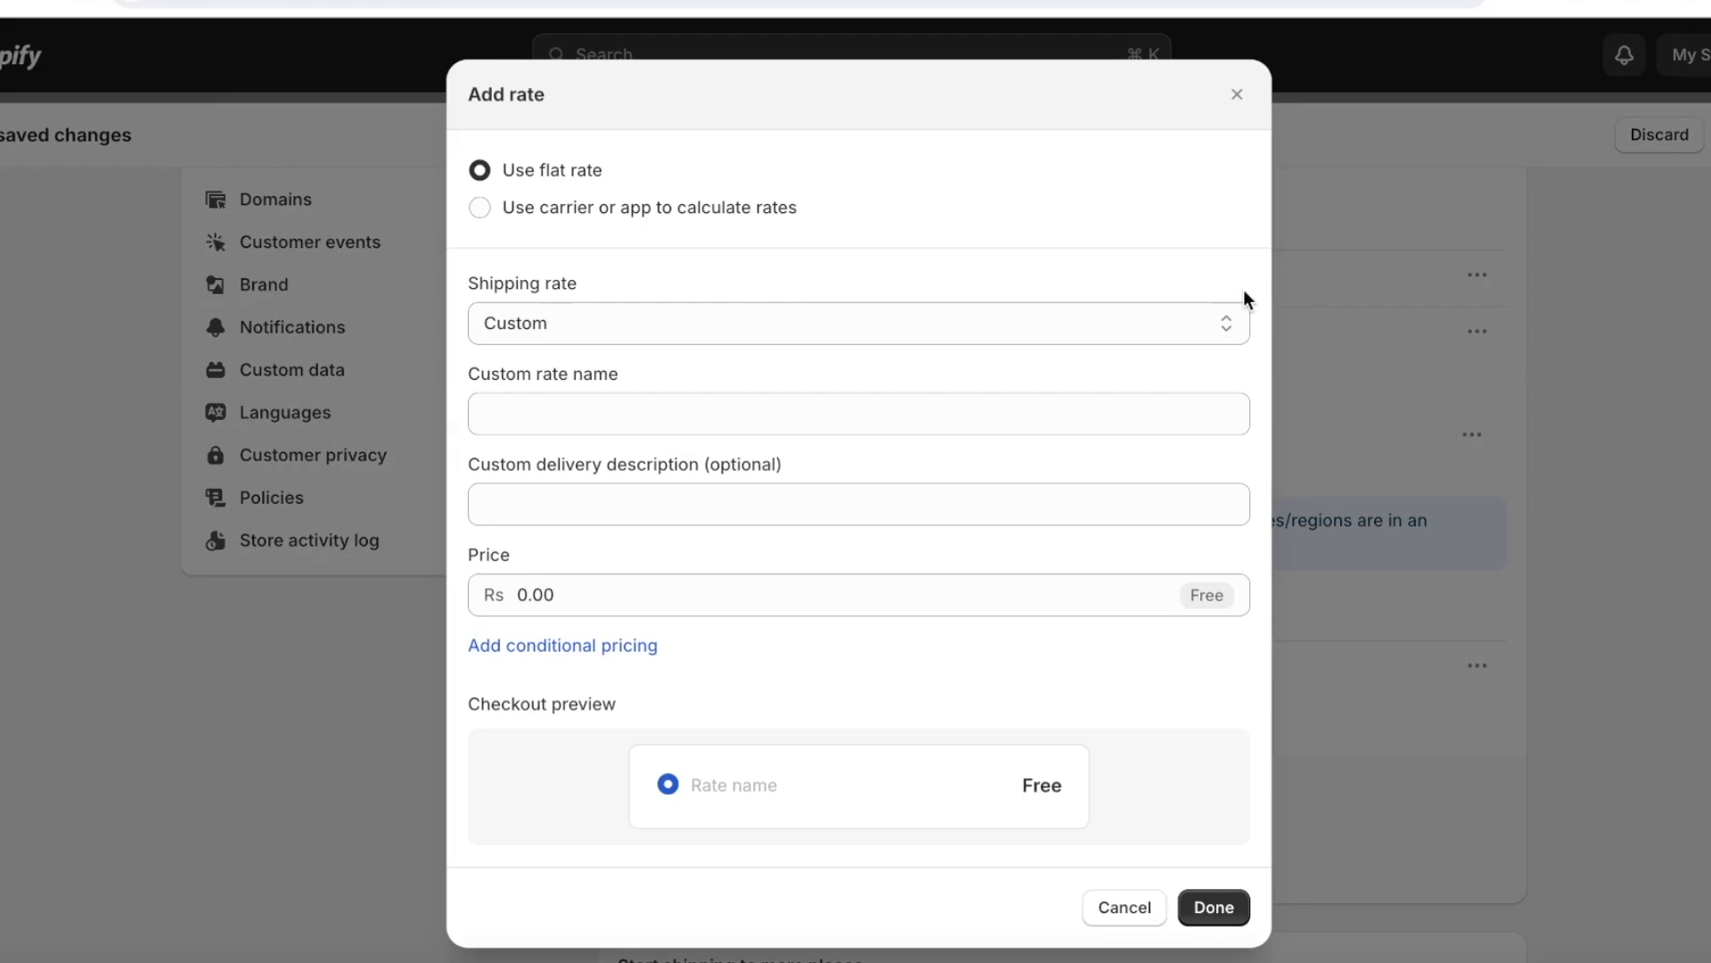
click(1240, 98)
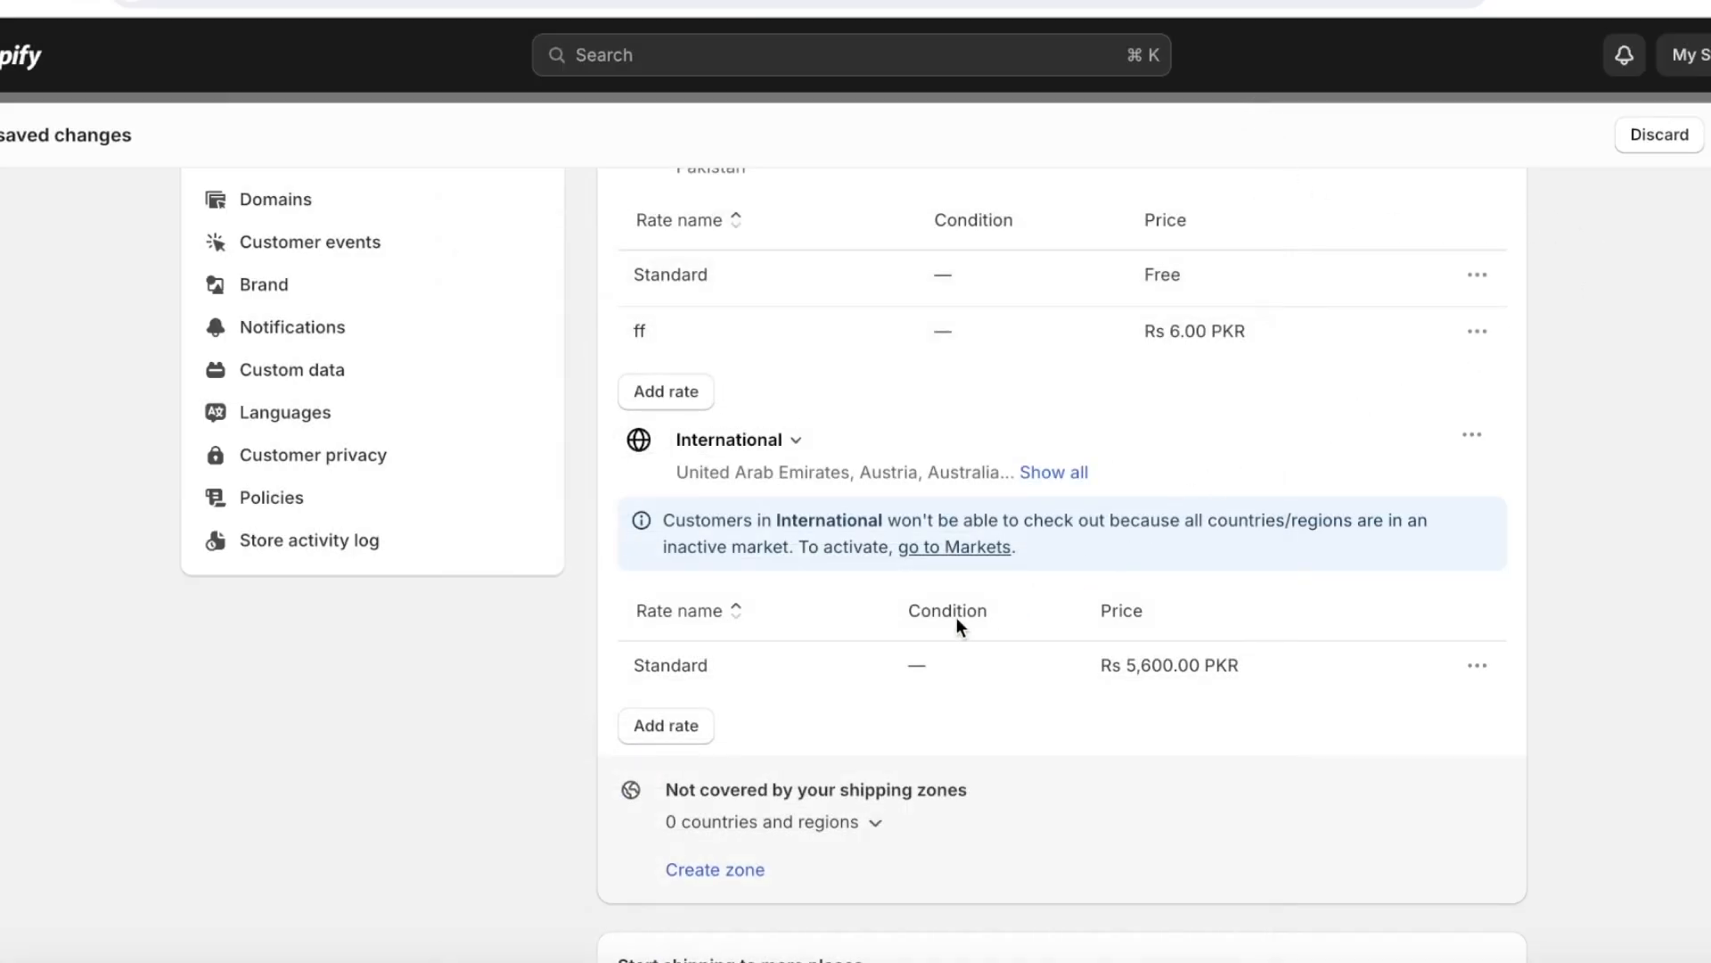
- Save the changes to the General shipping profile
scroll(957, 624, up, 7)
click(1709, 134)
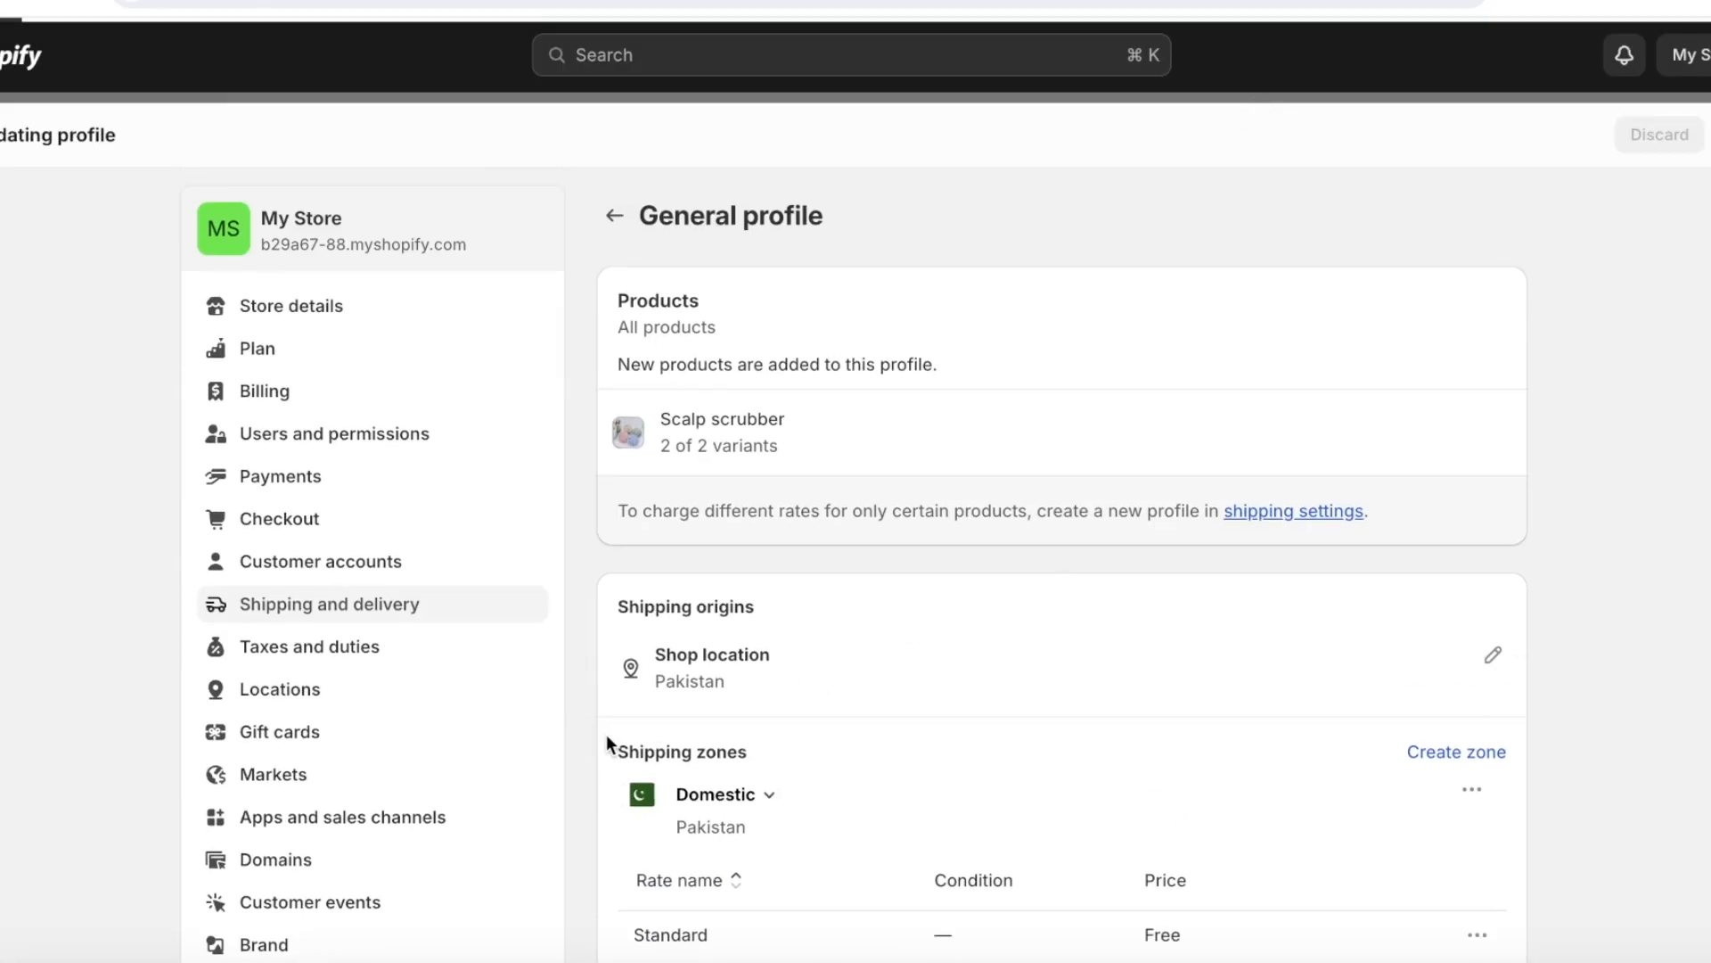
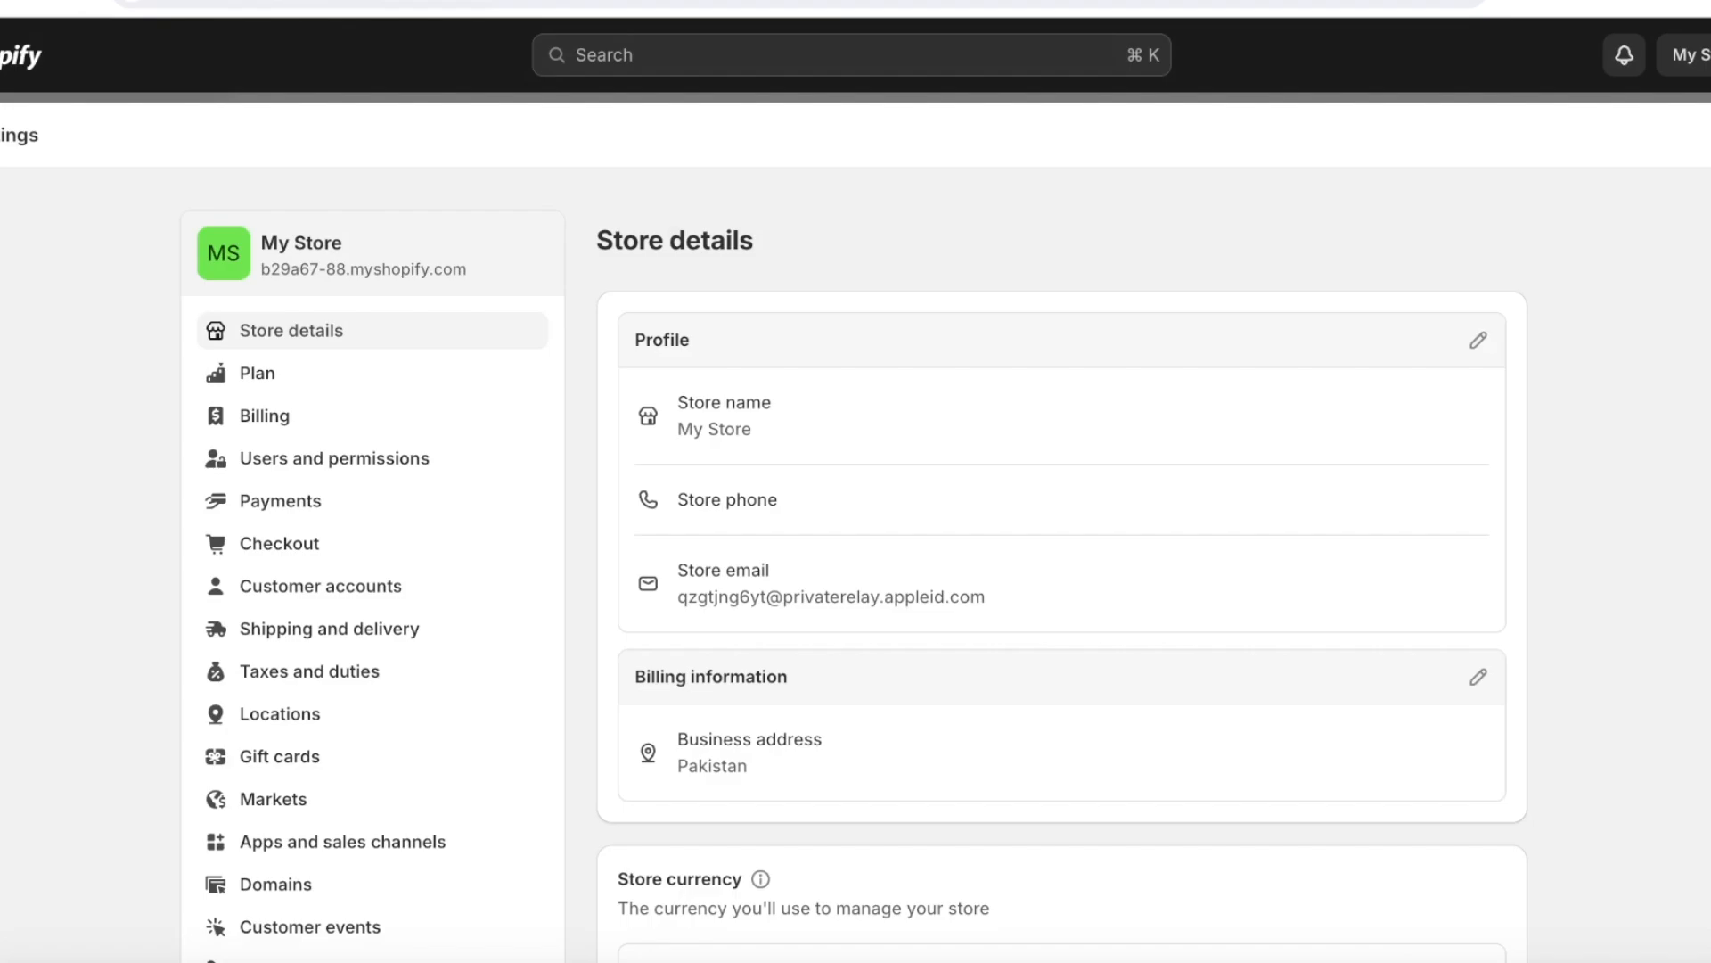
- Open the store's Policies settings and turn on the return rules
scroll(382, 462, down, 4)
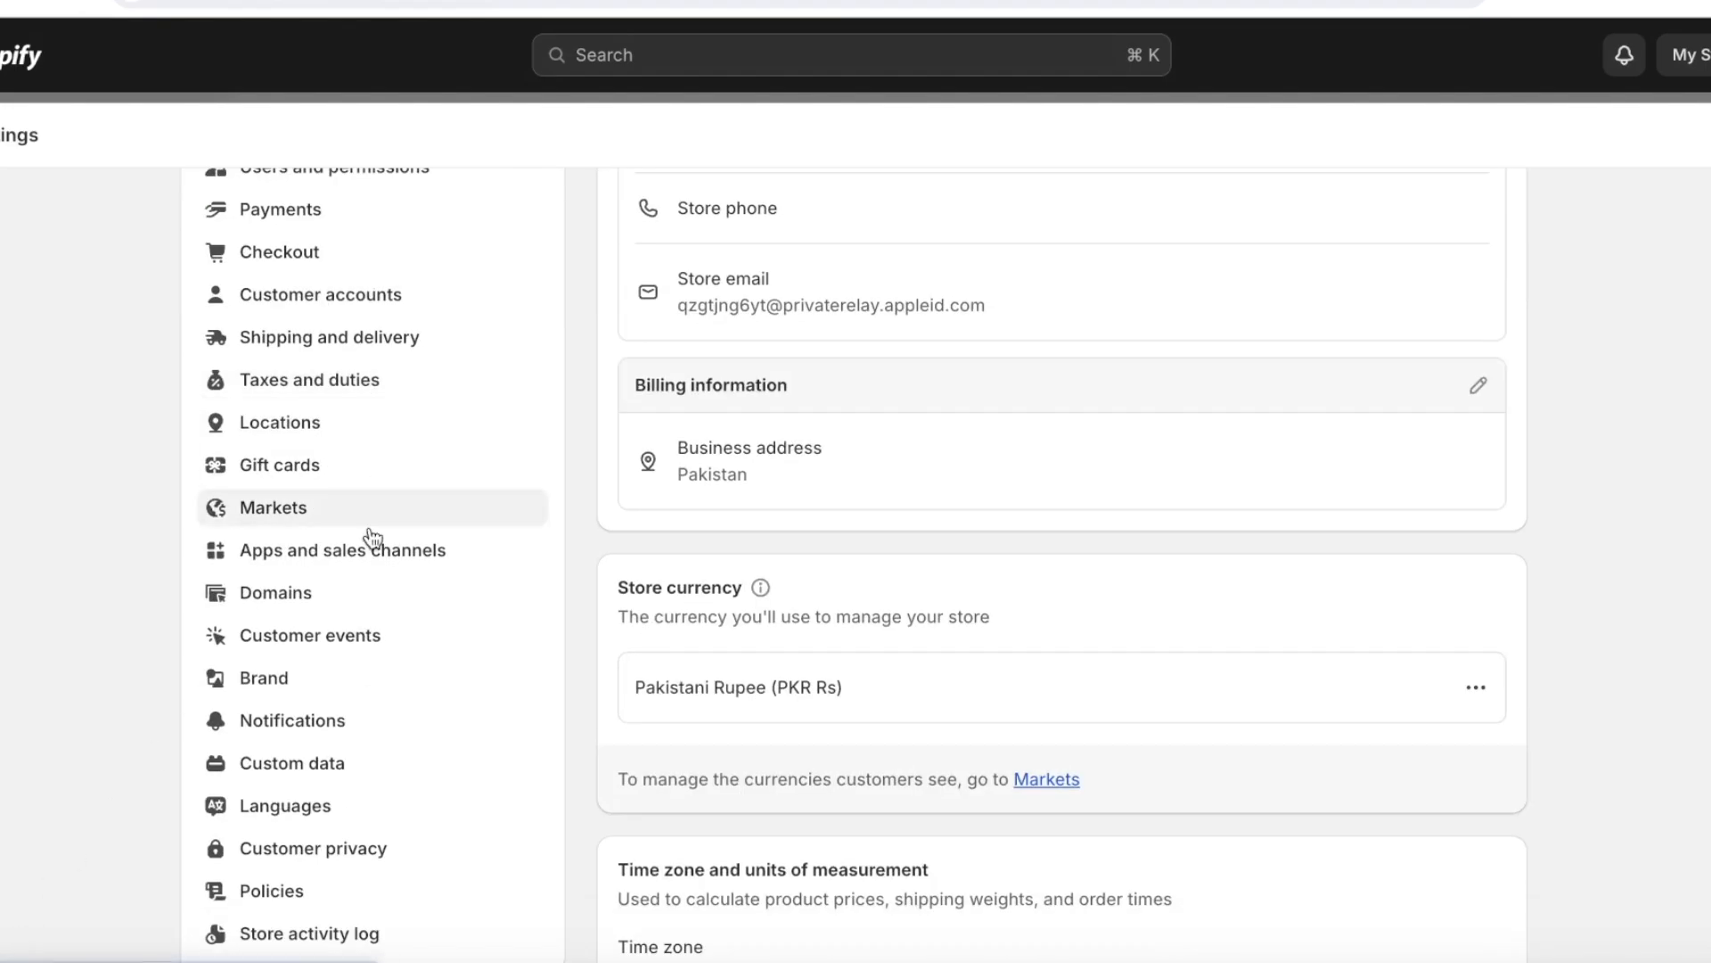
click(246, 886)
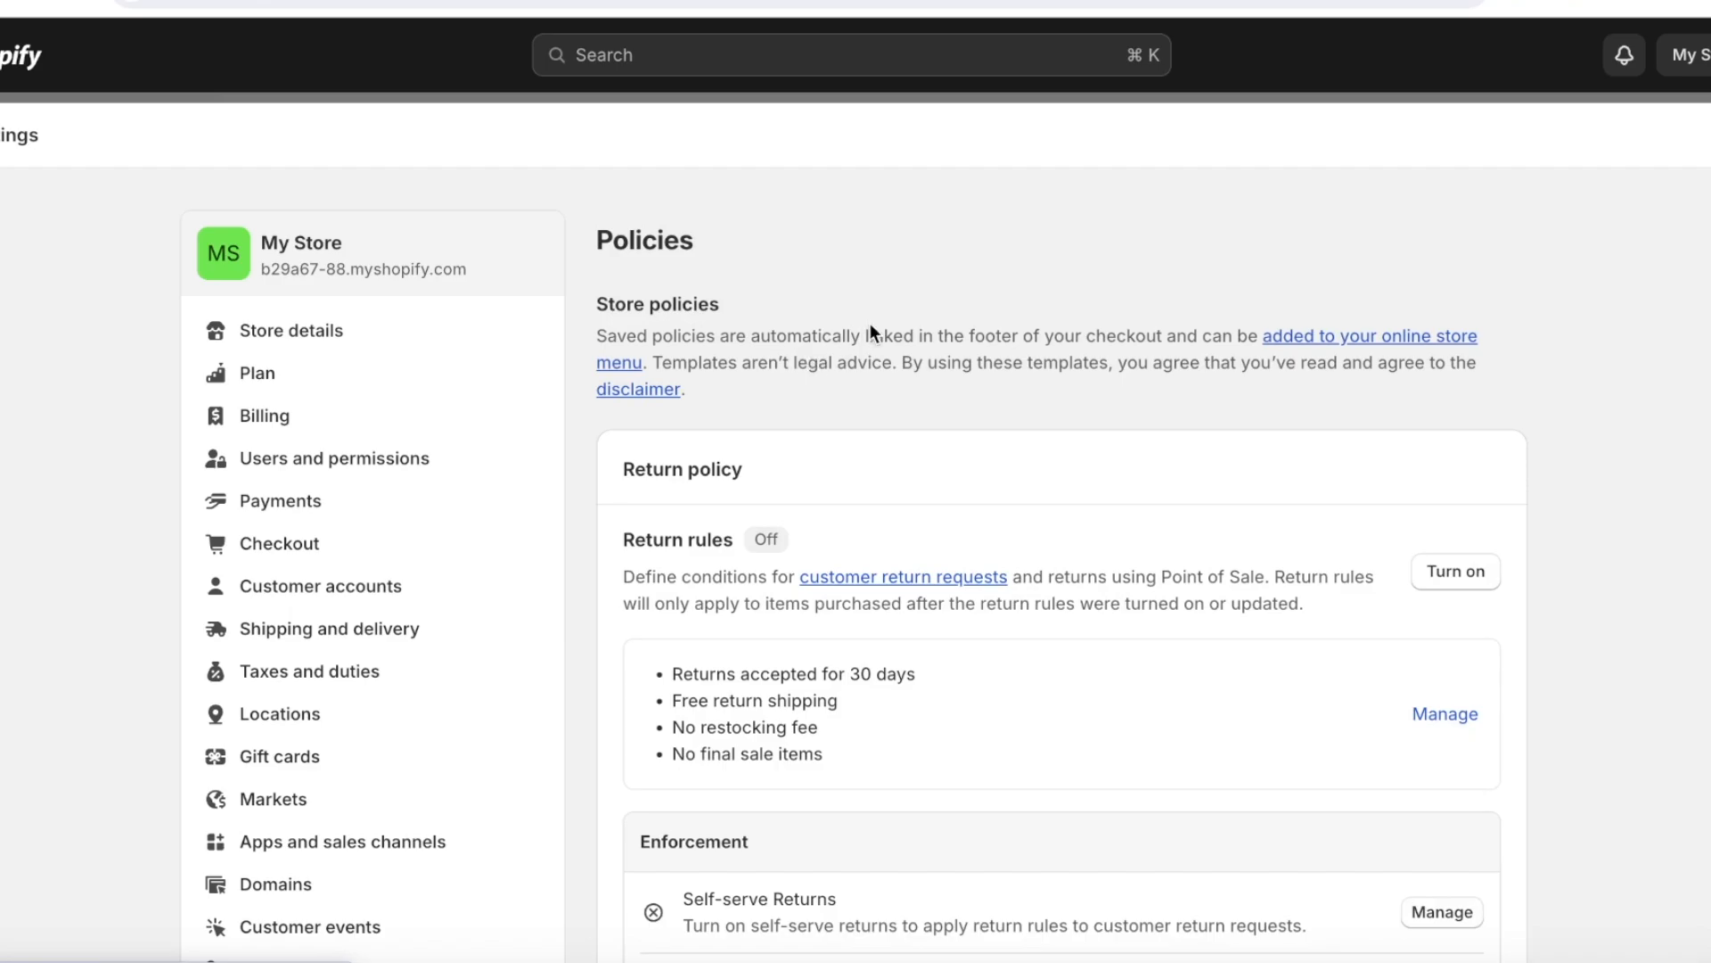
scroll(872, 321, down, 2)
click(1453, 357)
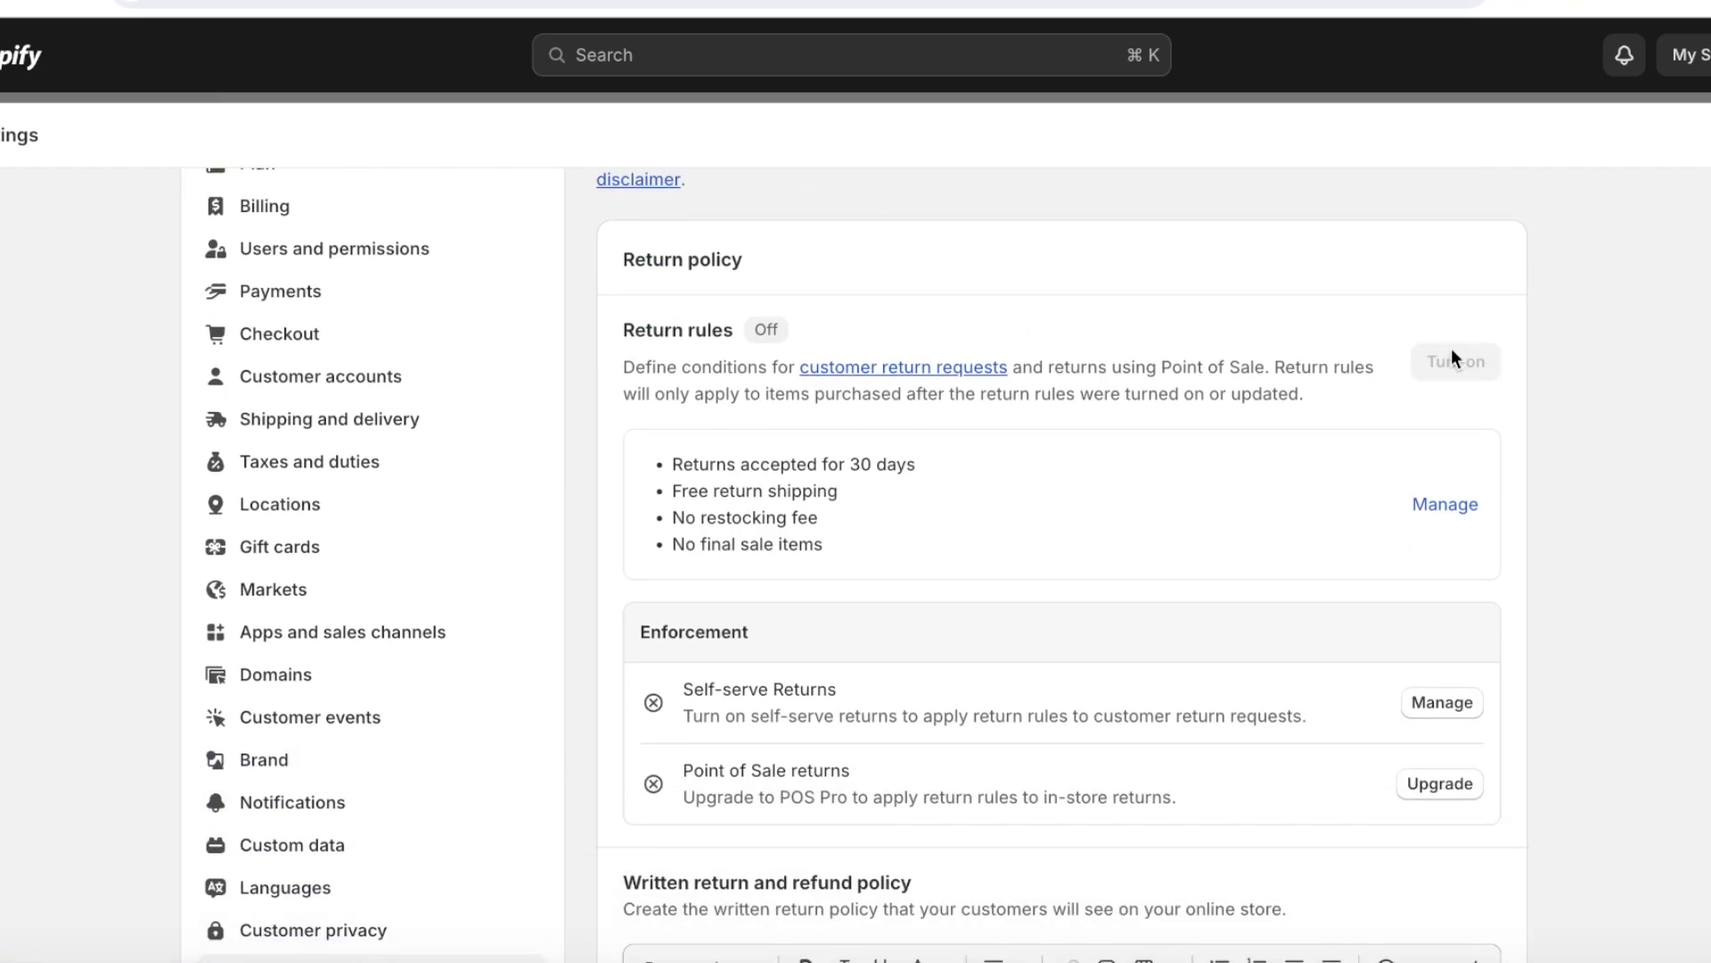
- Fill the written return and refund policy from the template
scroll(1034, 447, down, 5)
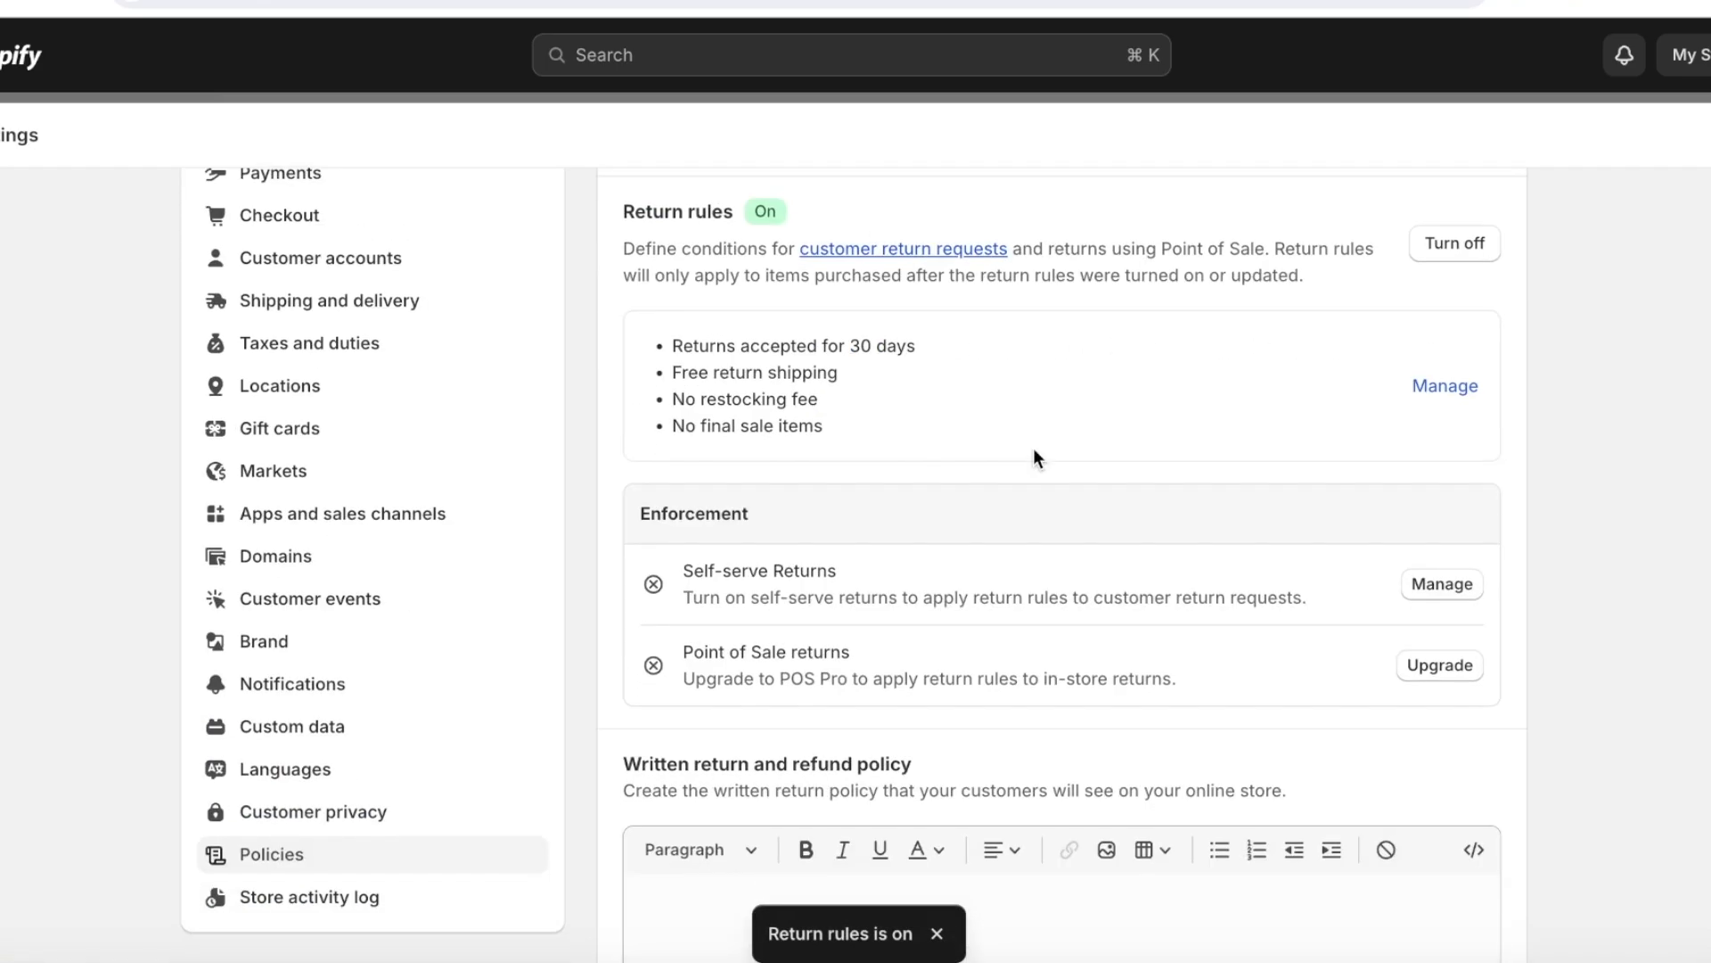
scroll(1034, 448, down, 2)
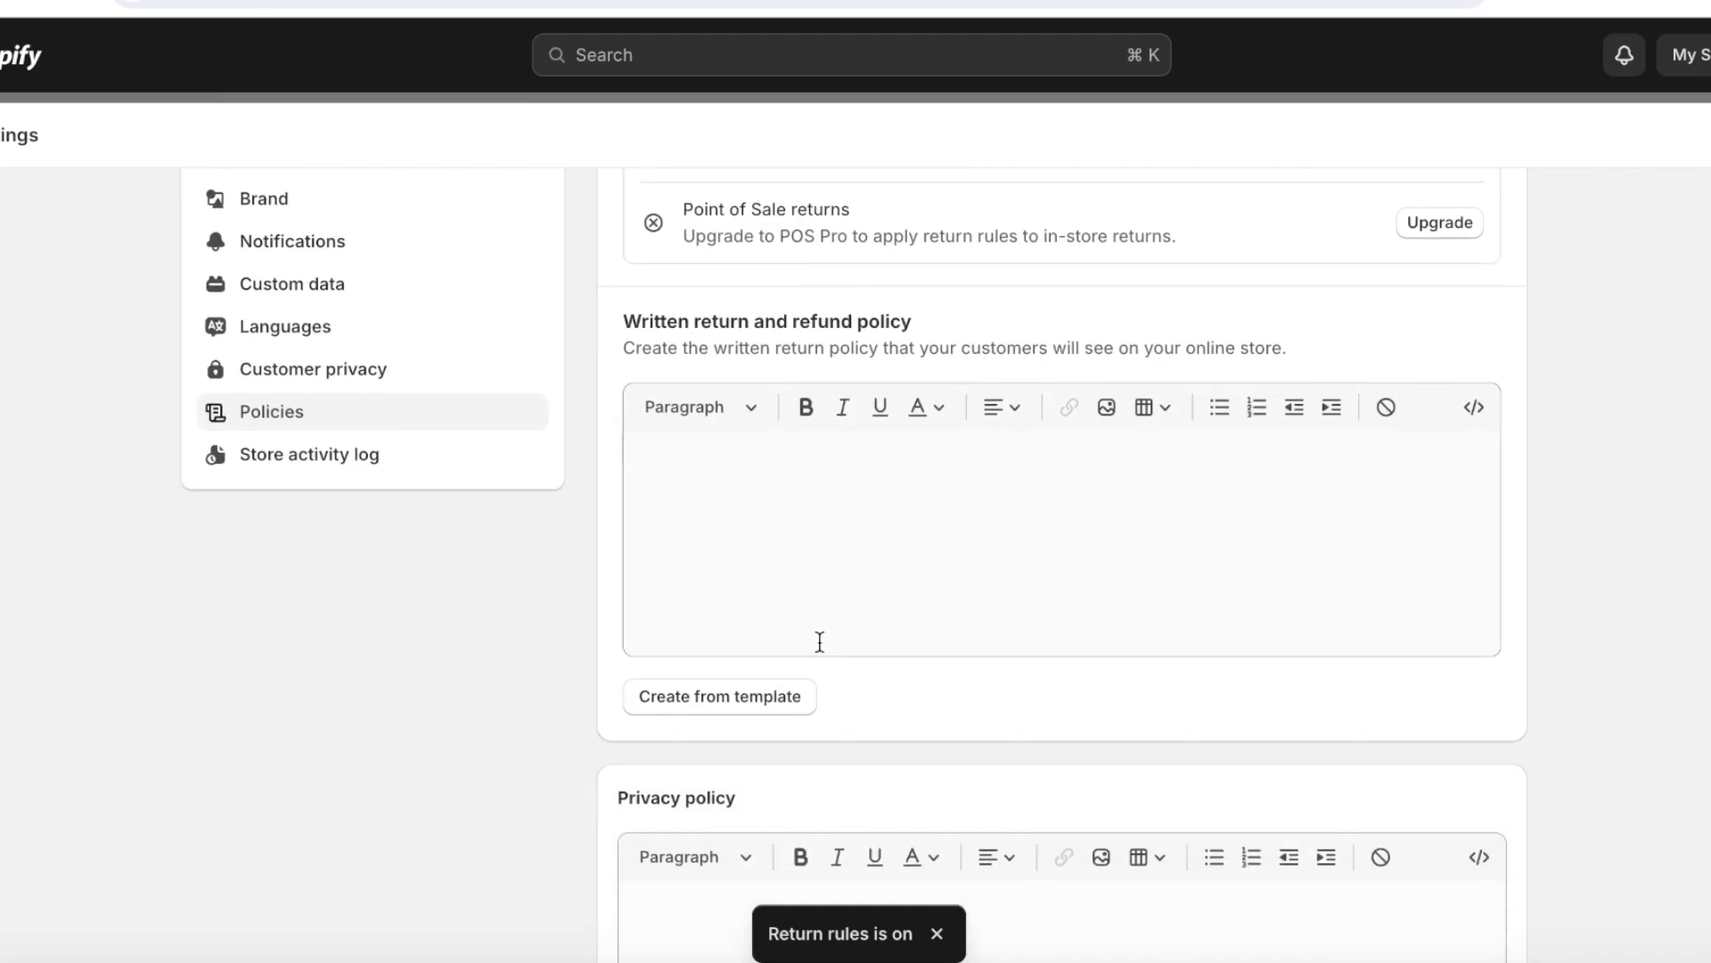
click(733, 704)
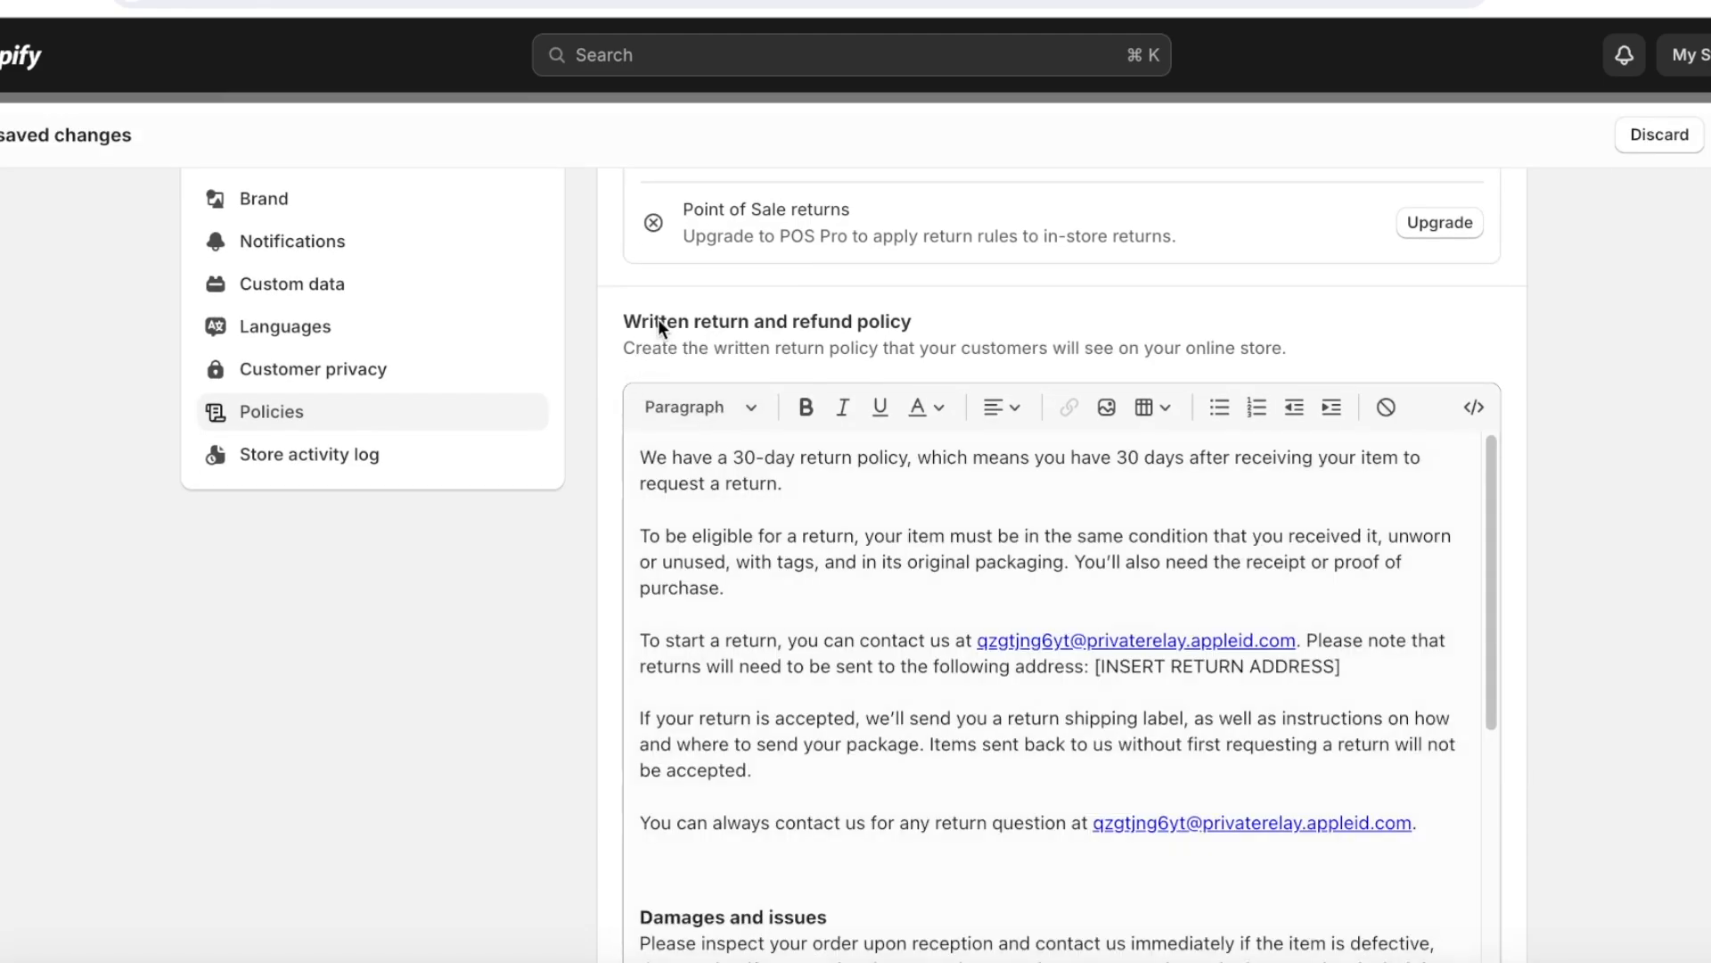
- Create the privacy policy and the terms of service from their templates
scroll(867, 334, down, 10)
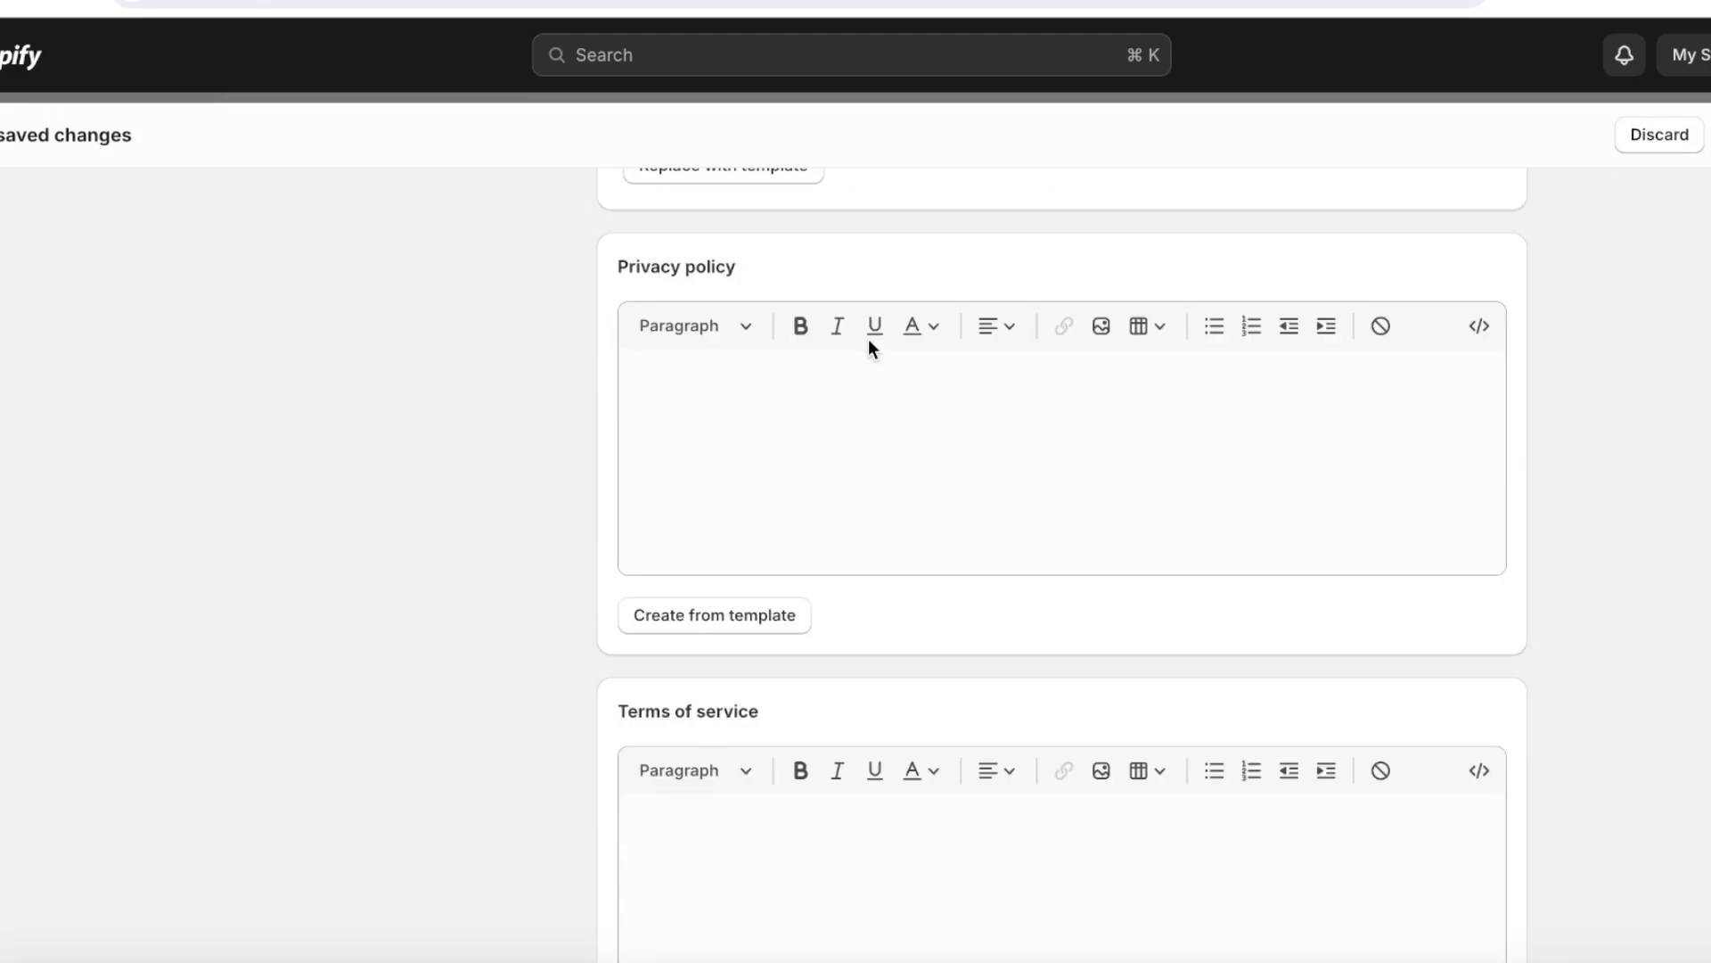
click(711, 503)
scroll(794, 489, down, 15)
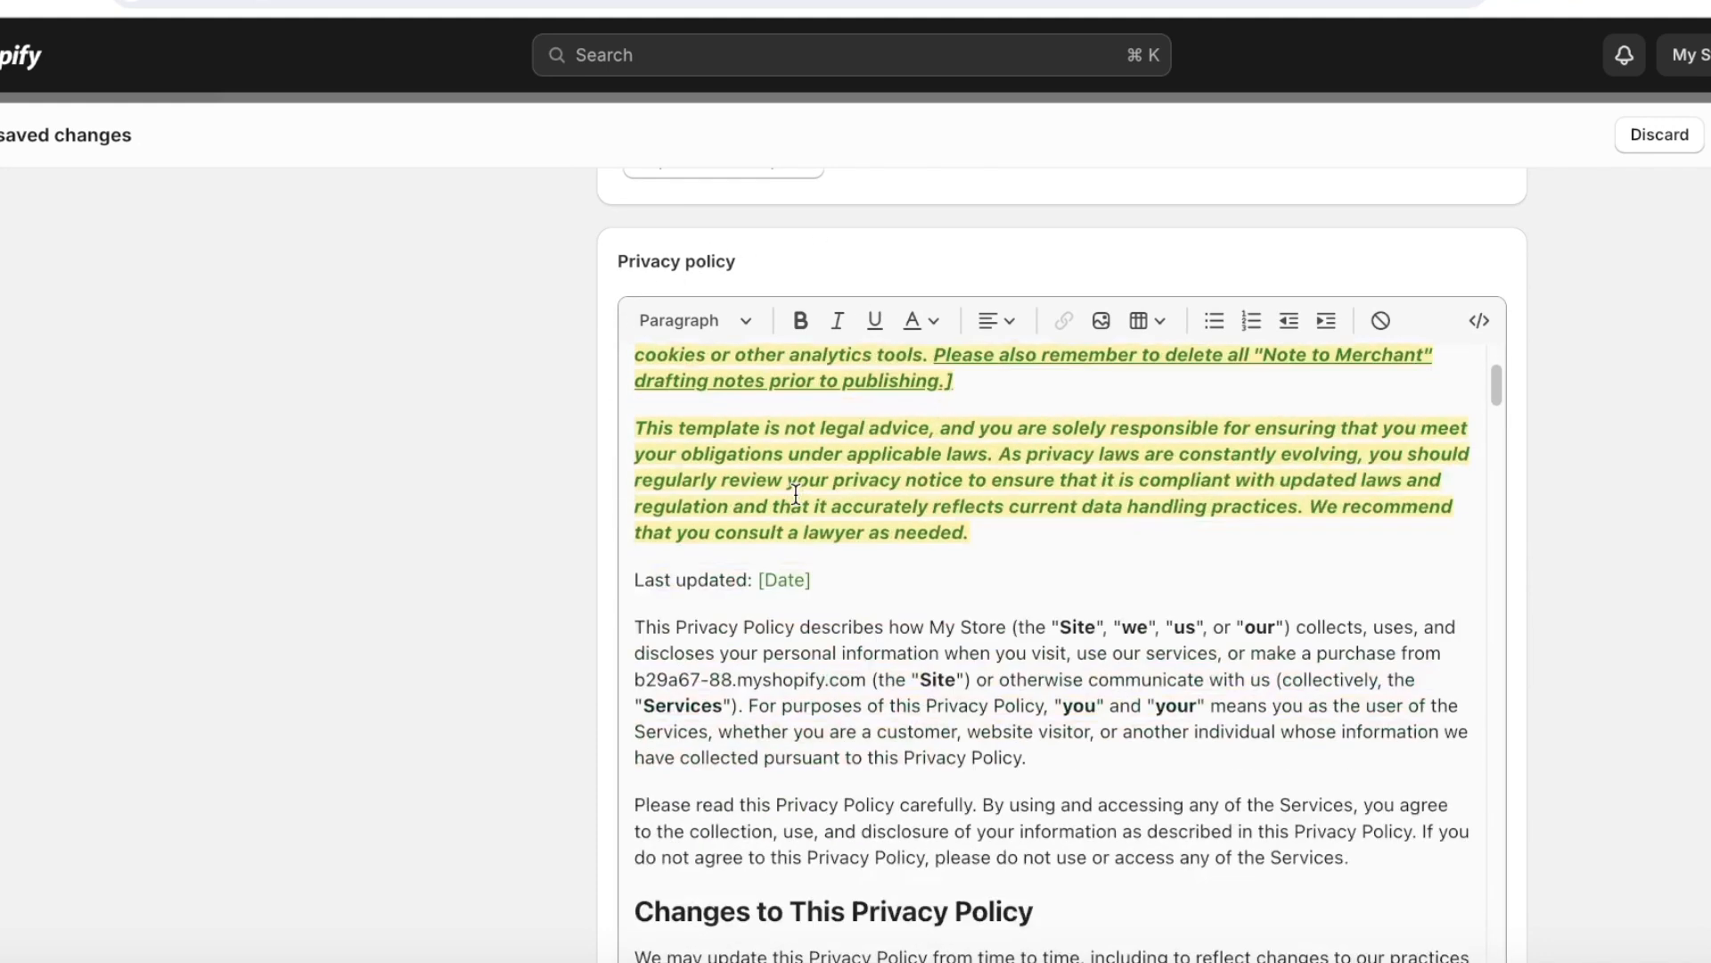
scroll(1575, 530, down, 6)
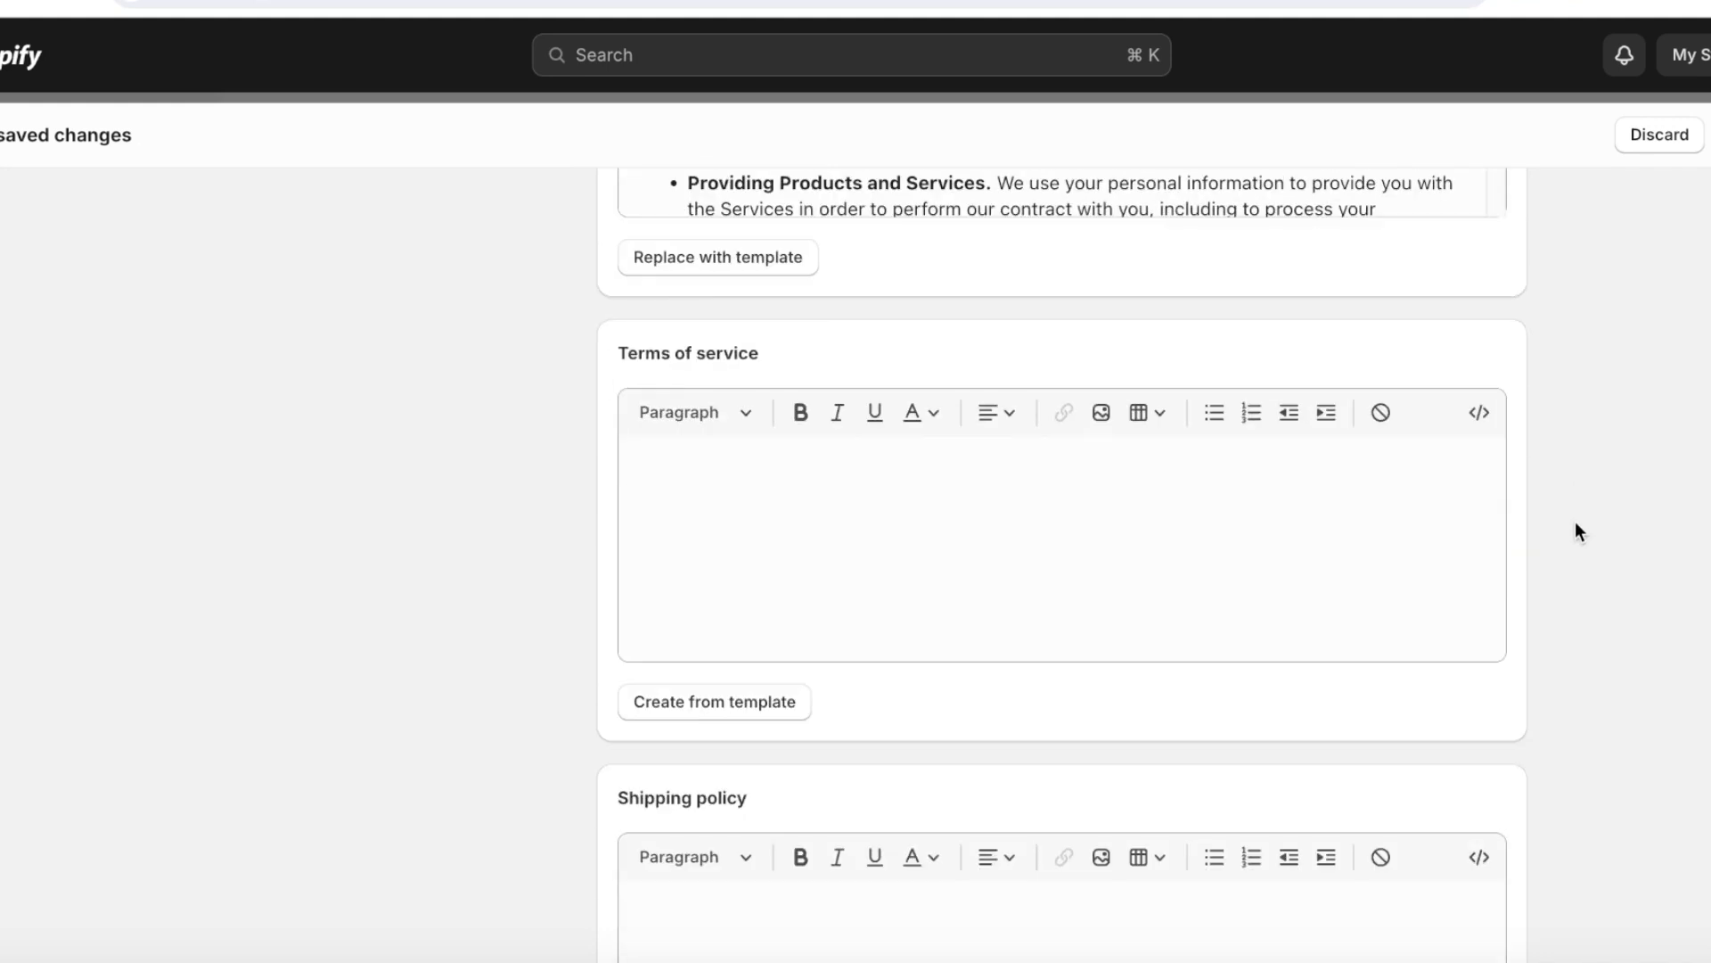
click(697, 727)
scroll(1480, 401, down, 10)
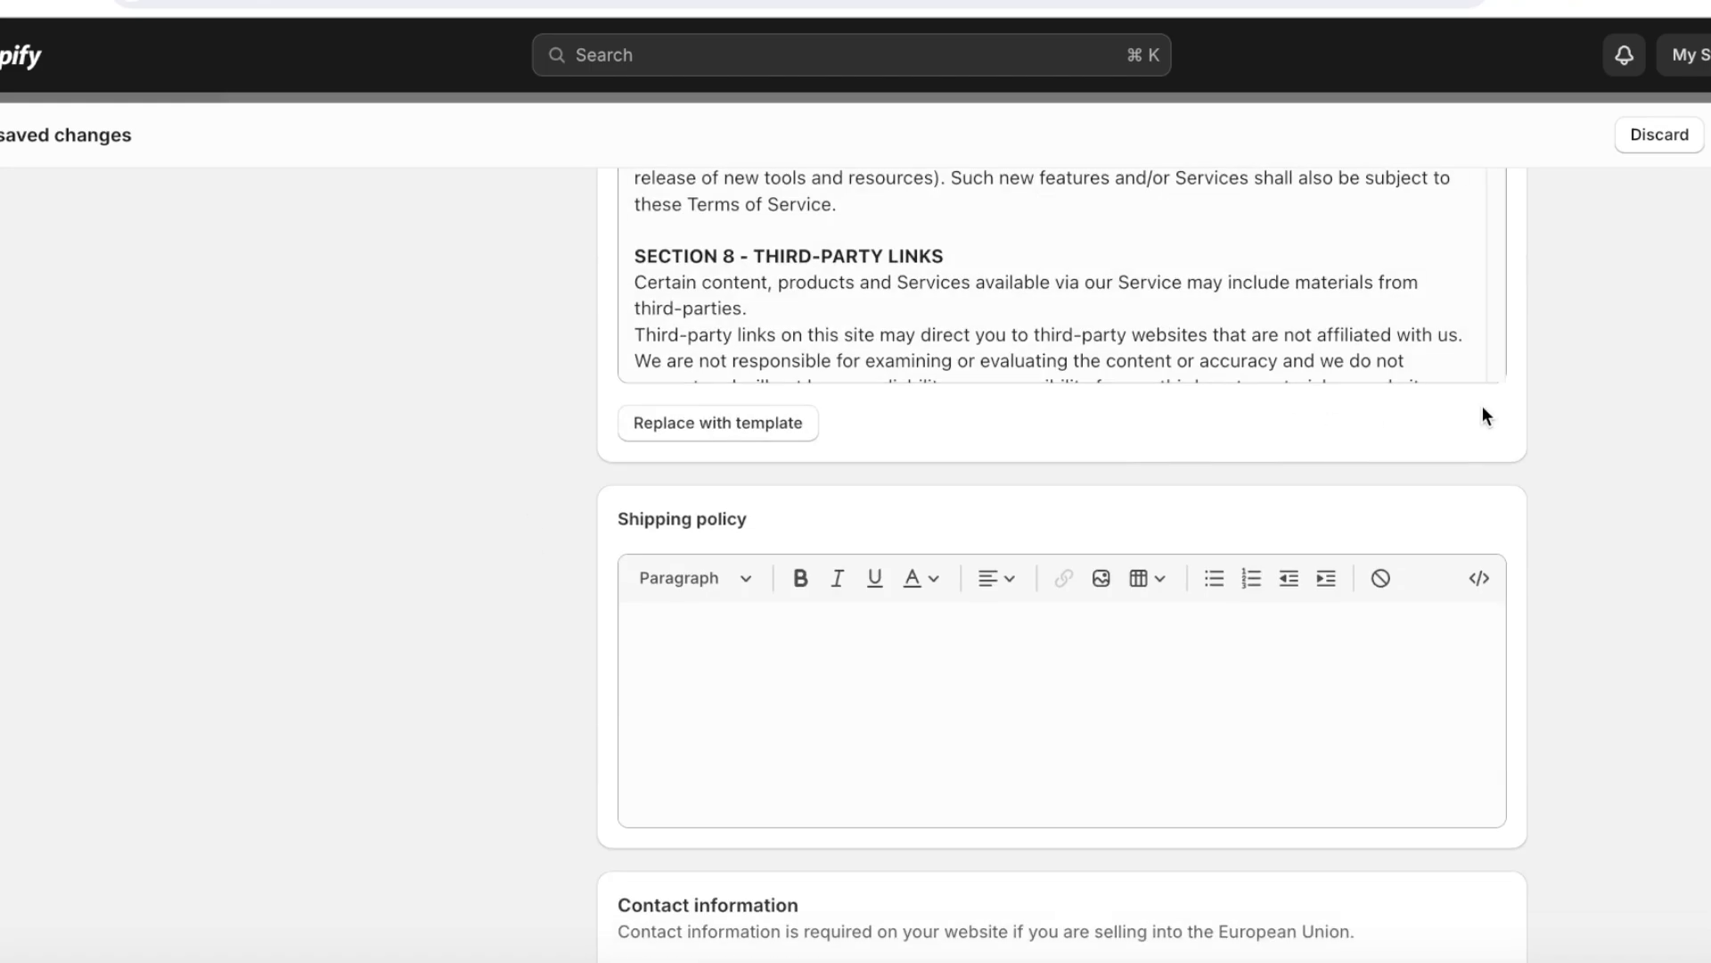
- Create the contact information policy below the shipping policy from its template
scroll(1466, 418, down, 5)
scroll(810, 565, up, 7)
scroll(740, 686, down, 2)
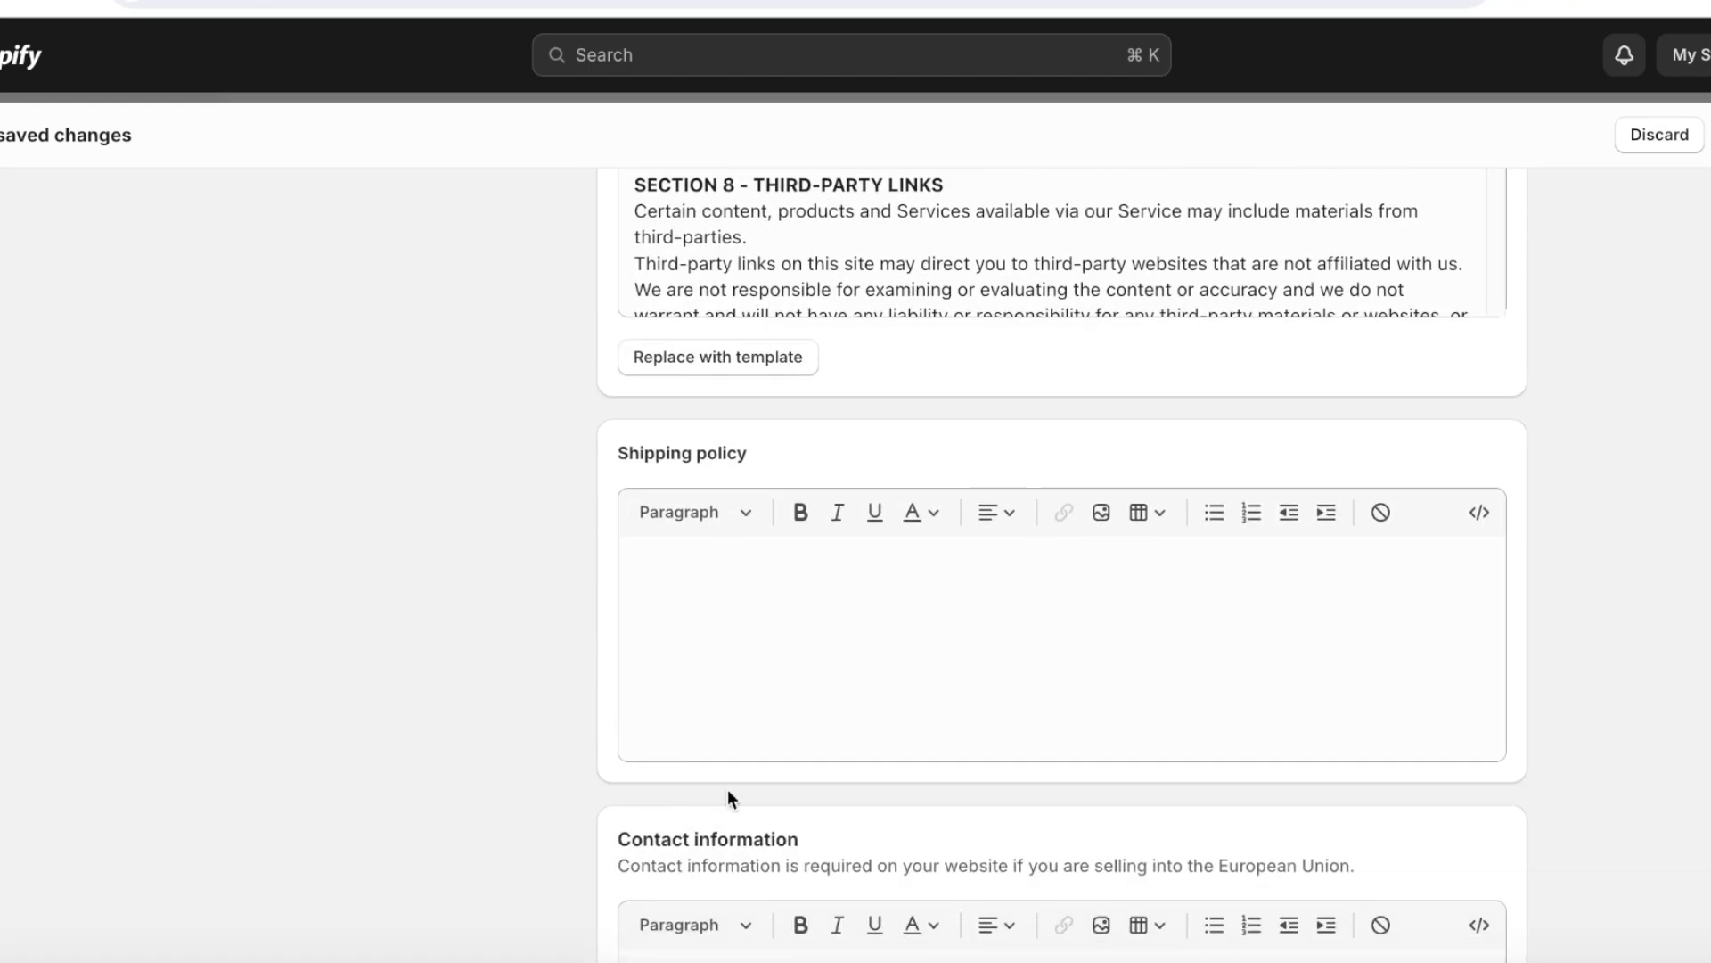
scroll(758, 624, down, 3)
click(784, 442)
scroll(749, 580, down, 3)
click(727, 708)
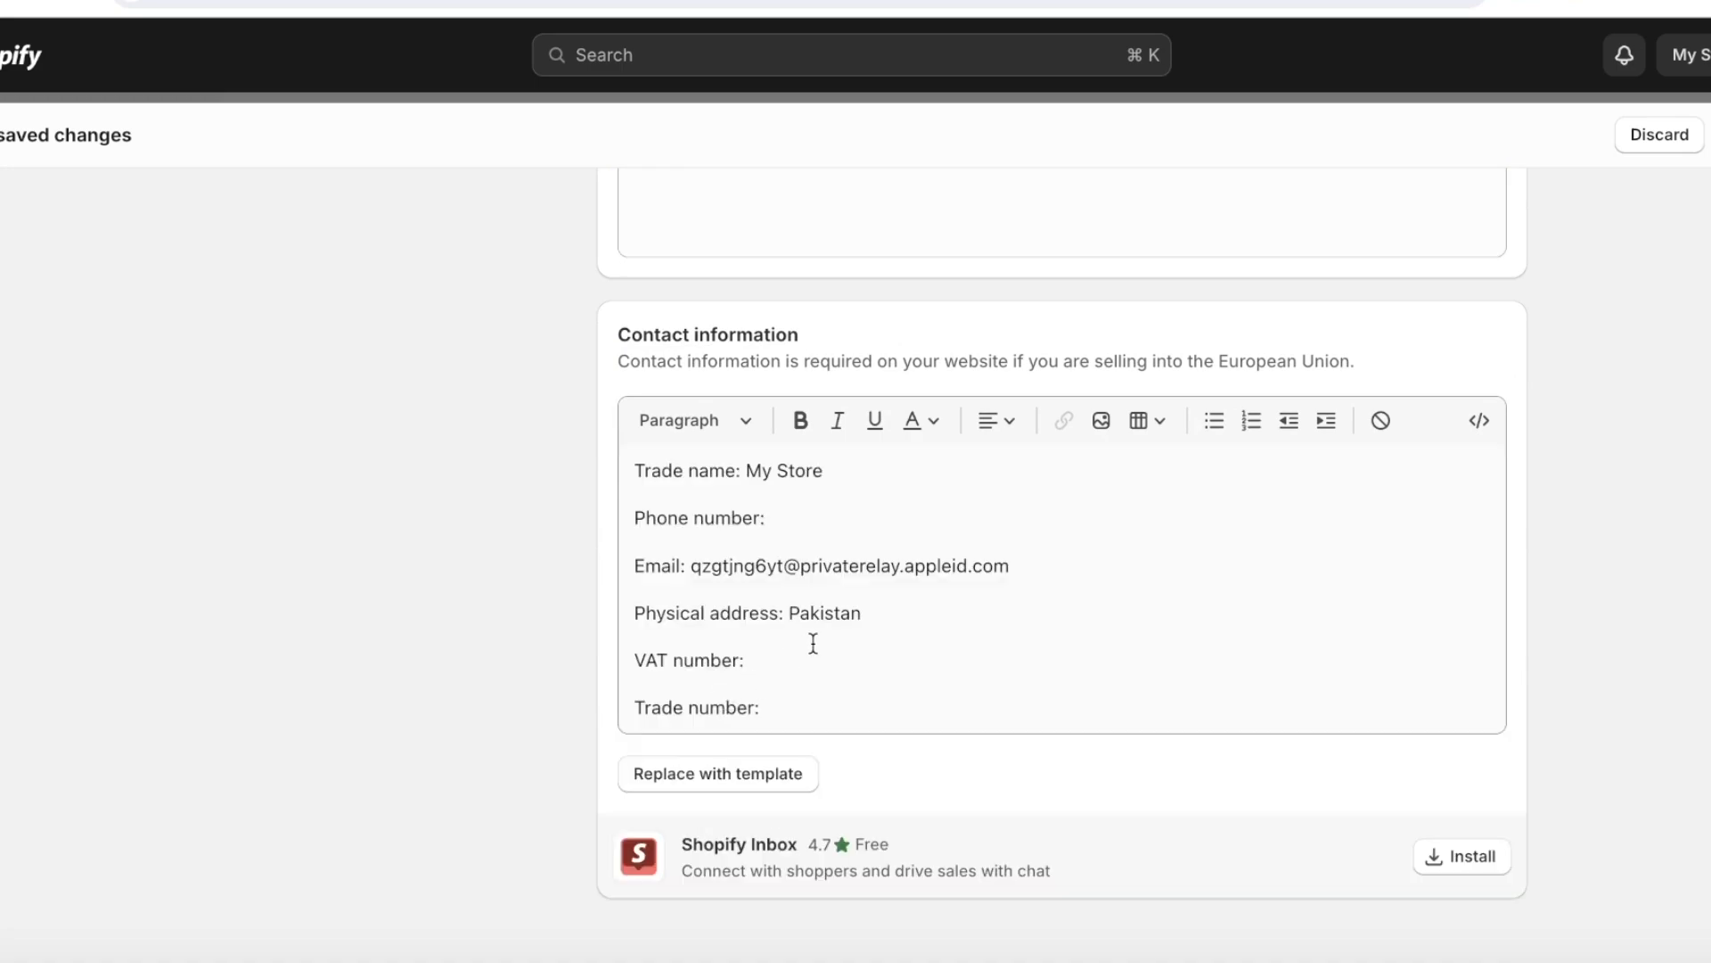
- Set the trade name in the contact information to "miracle hair care" and fill in the store's phone number
scroll(806, 636, up, 10)
scroll(804, 635, down, 6)
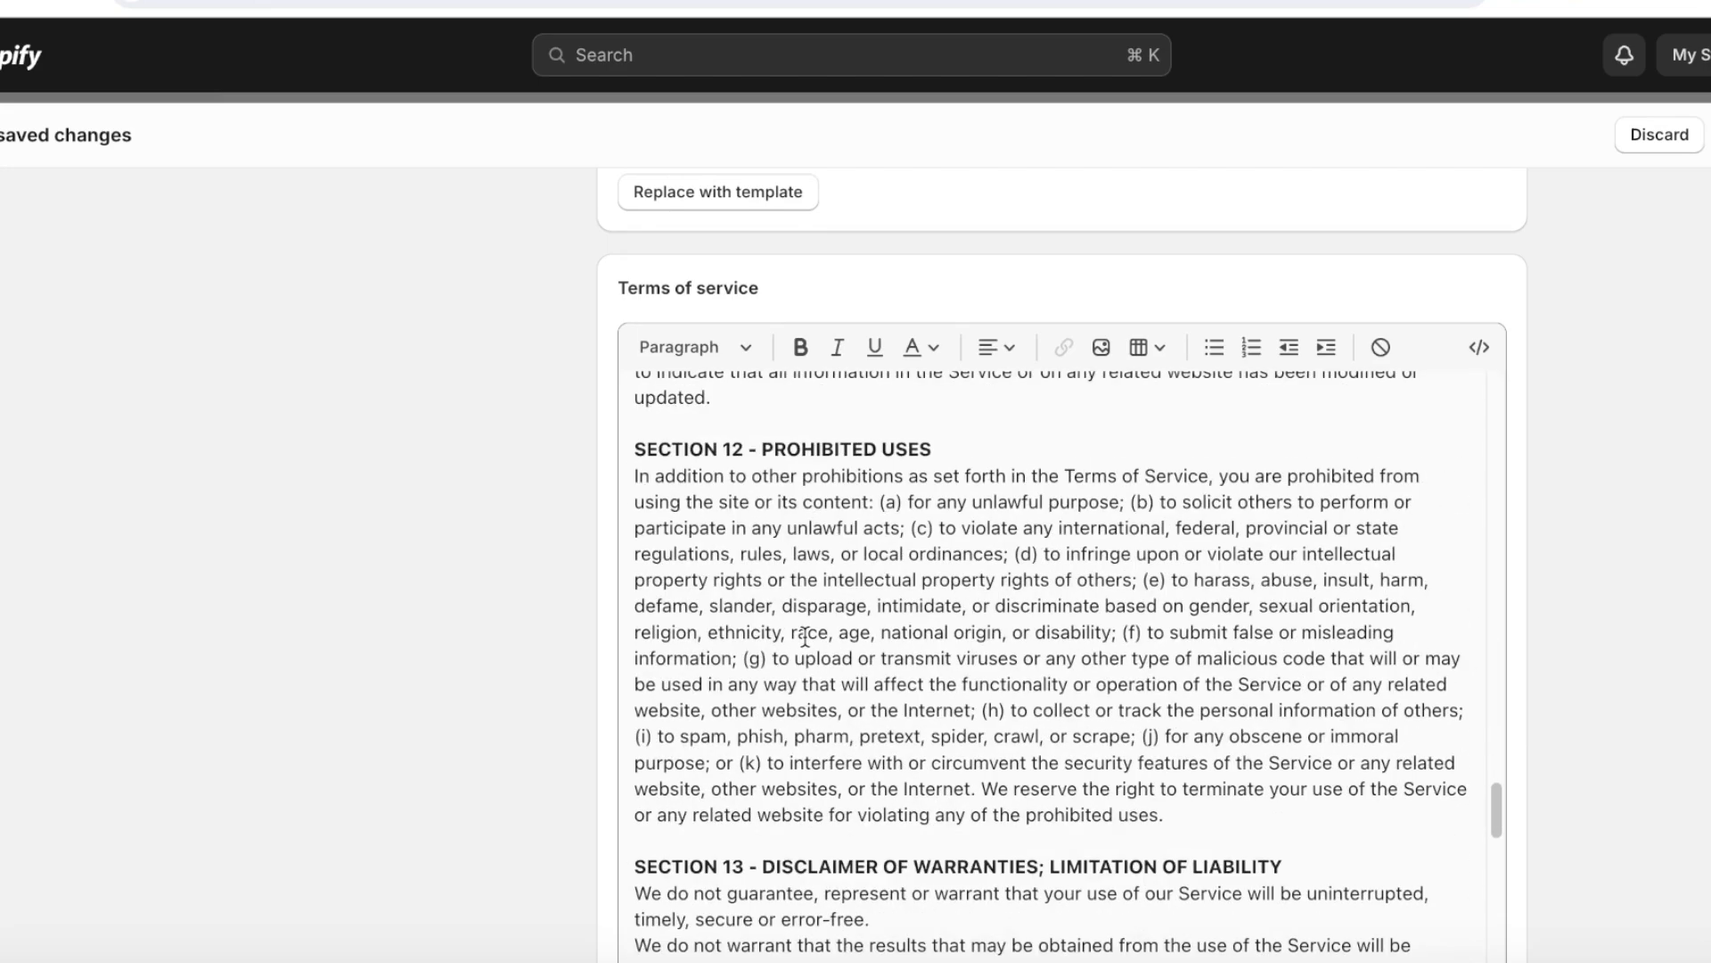
scroll(805, 636, down, 15)
drag(886, 410, 748, 410)
text(h)
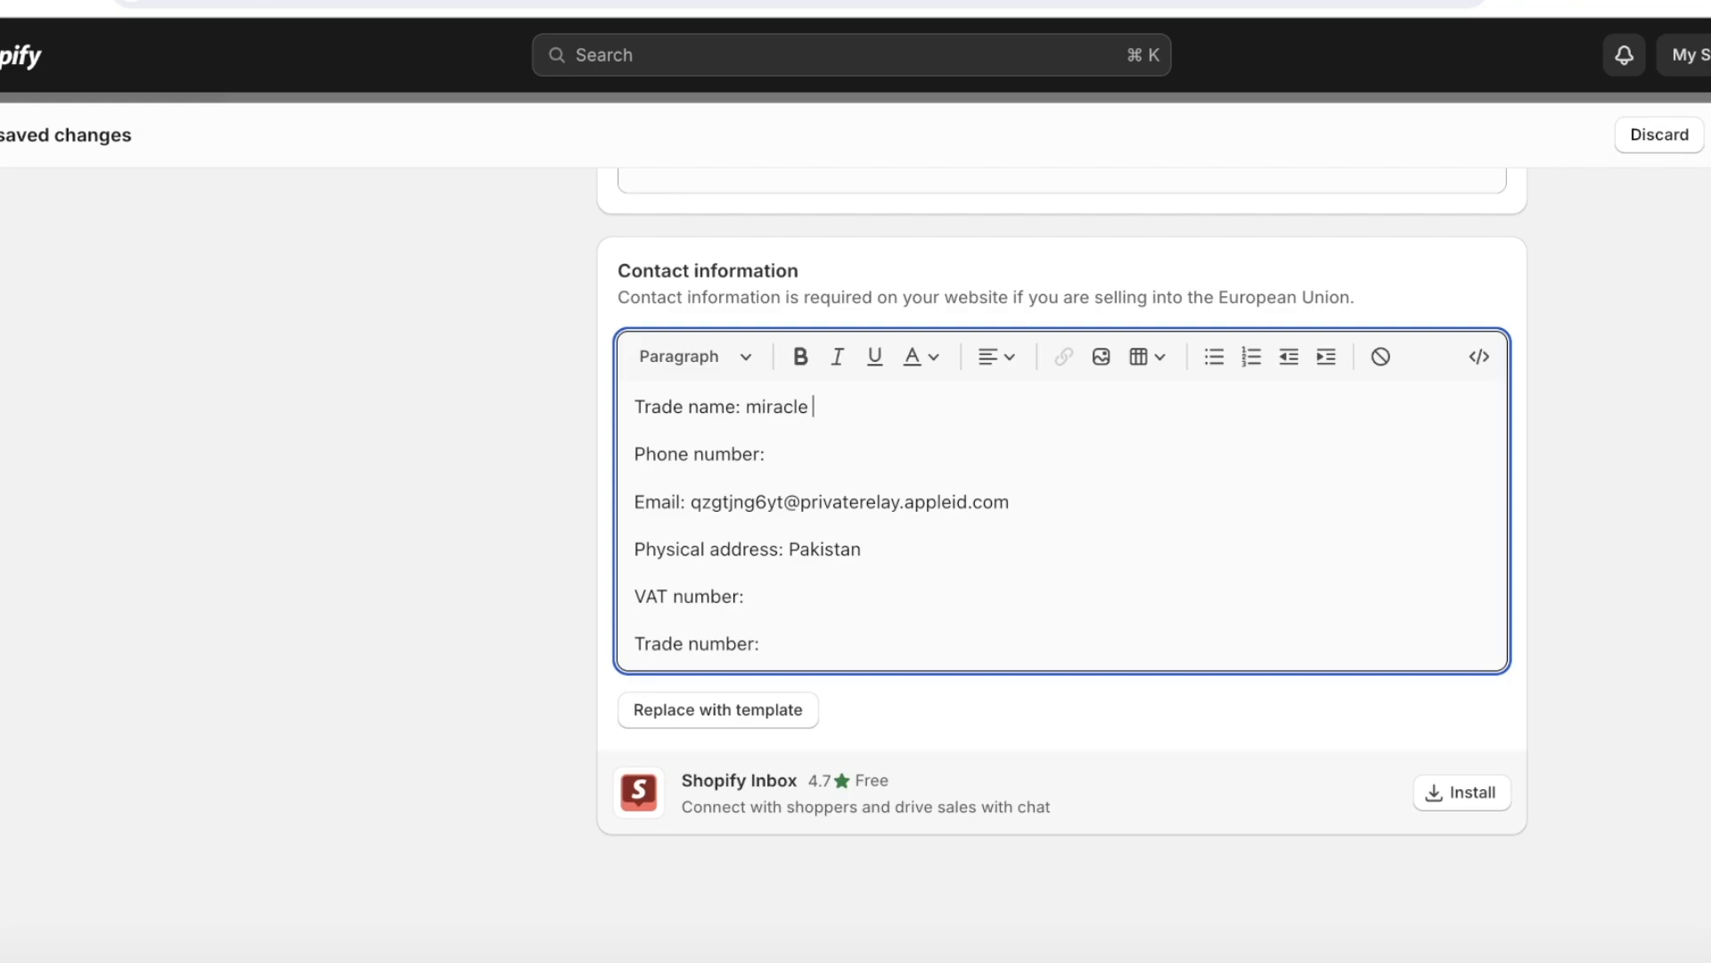
text(iracle hair care)
click(827, 443)
text(0987654)
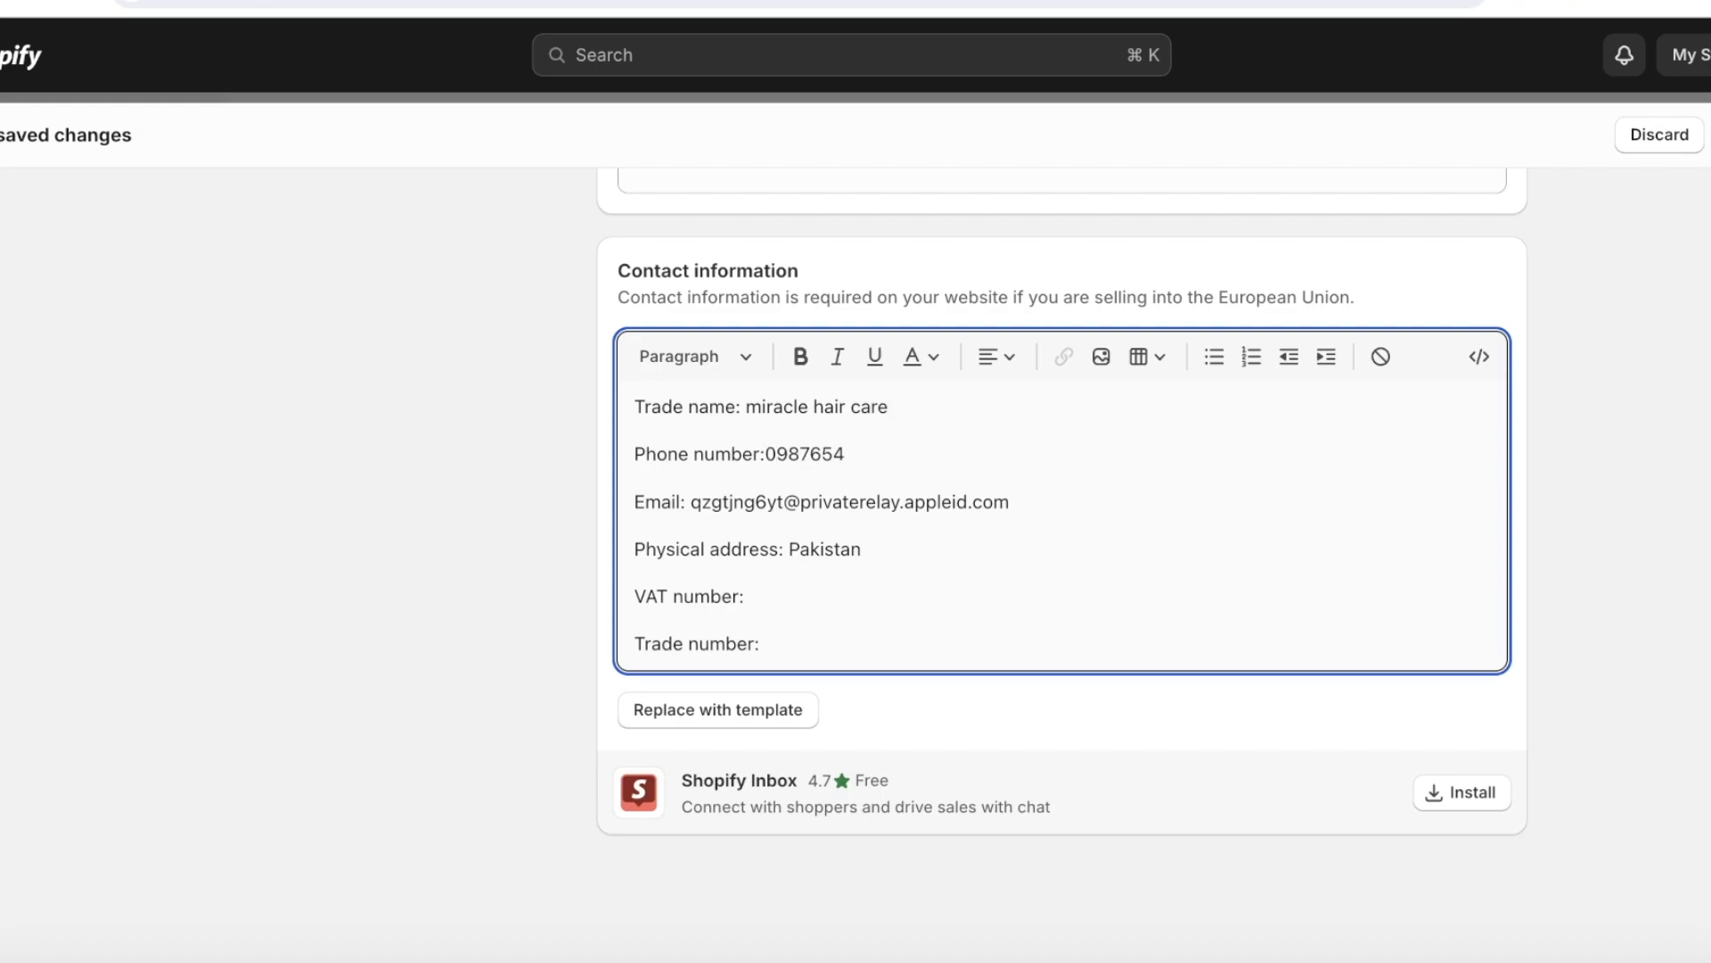
- Fill in the VAT number and trade number in the contact information, and save the store policies
click(765, 600)
text(987)
click(764, 646)
text(34567)
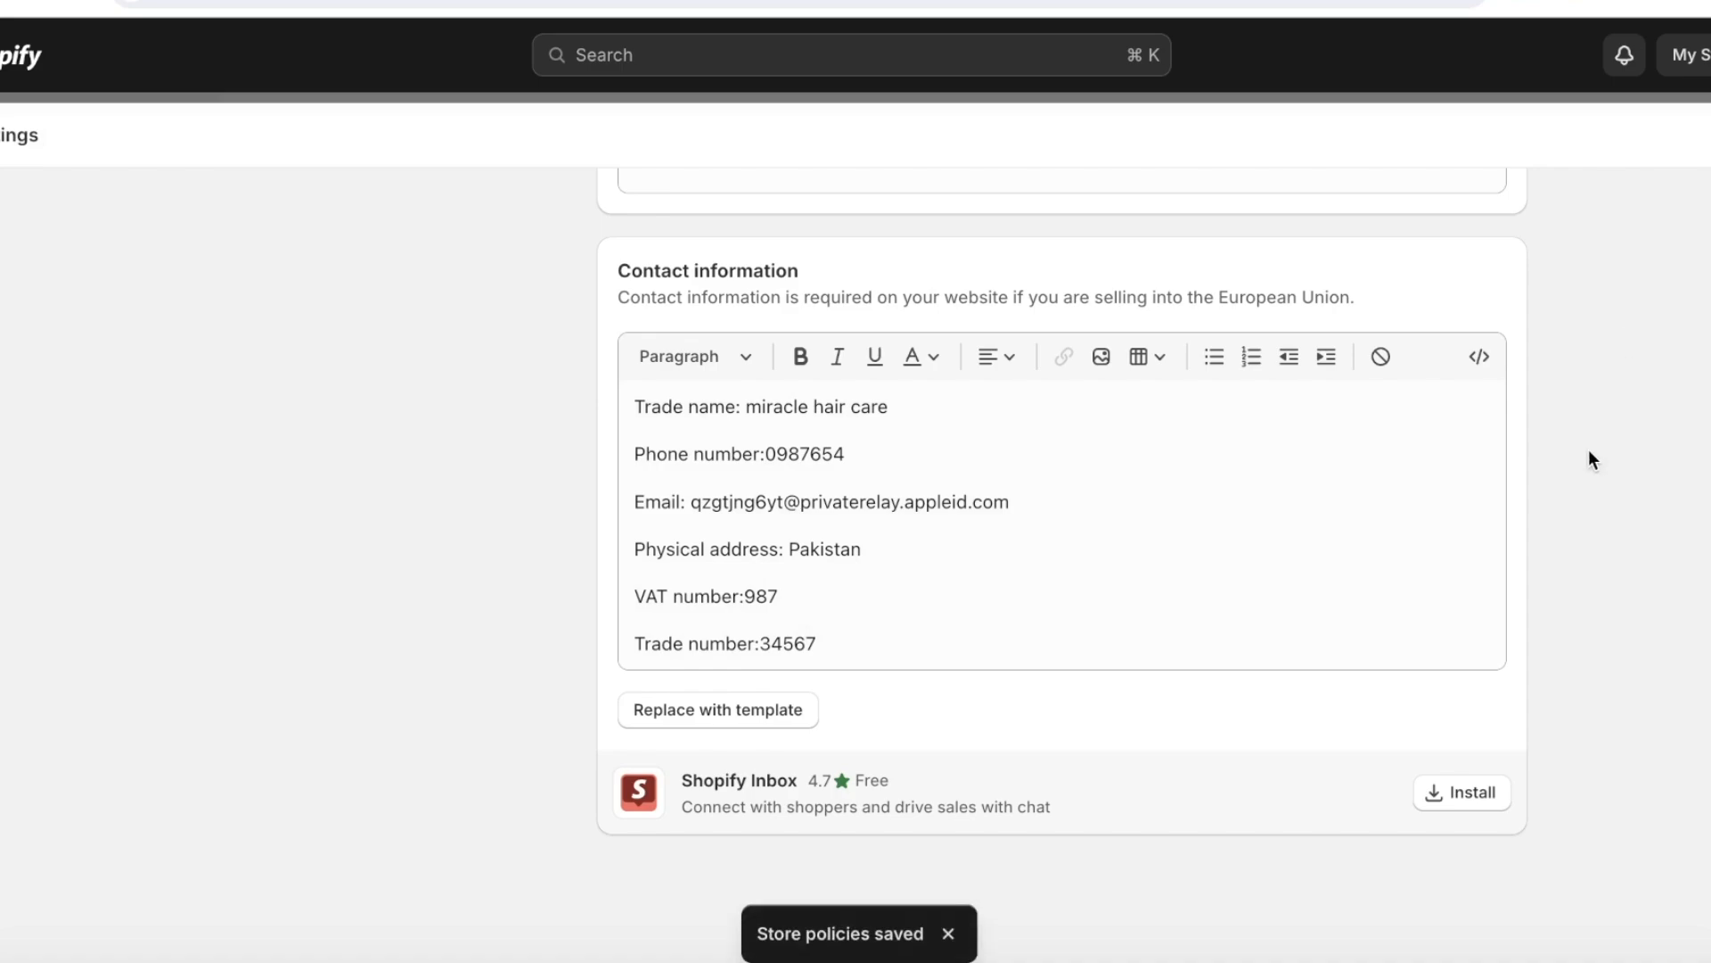
- Review the written return and refund policy text for placeholders and terms that need editing
scroll(630, 470, up, 20)
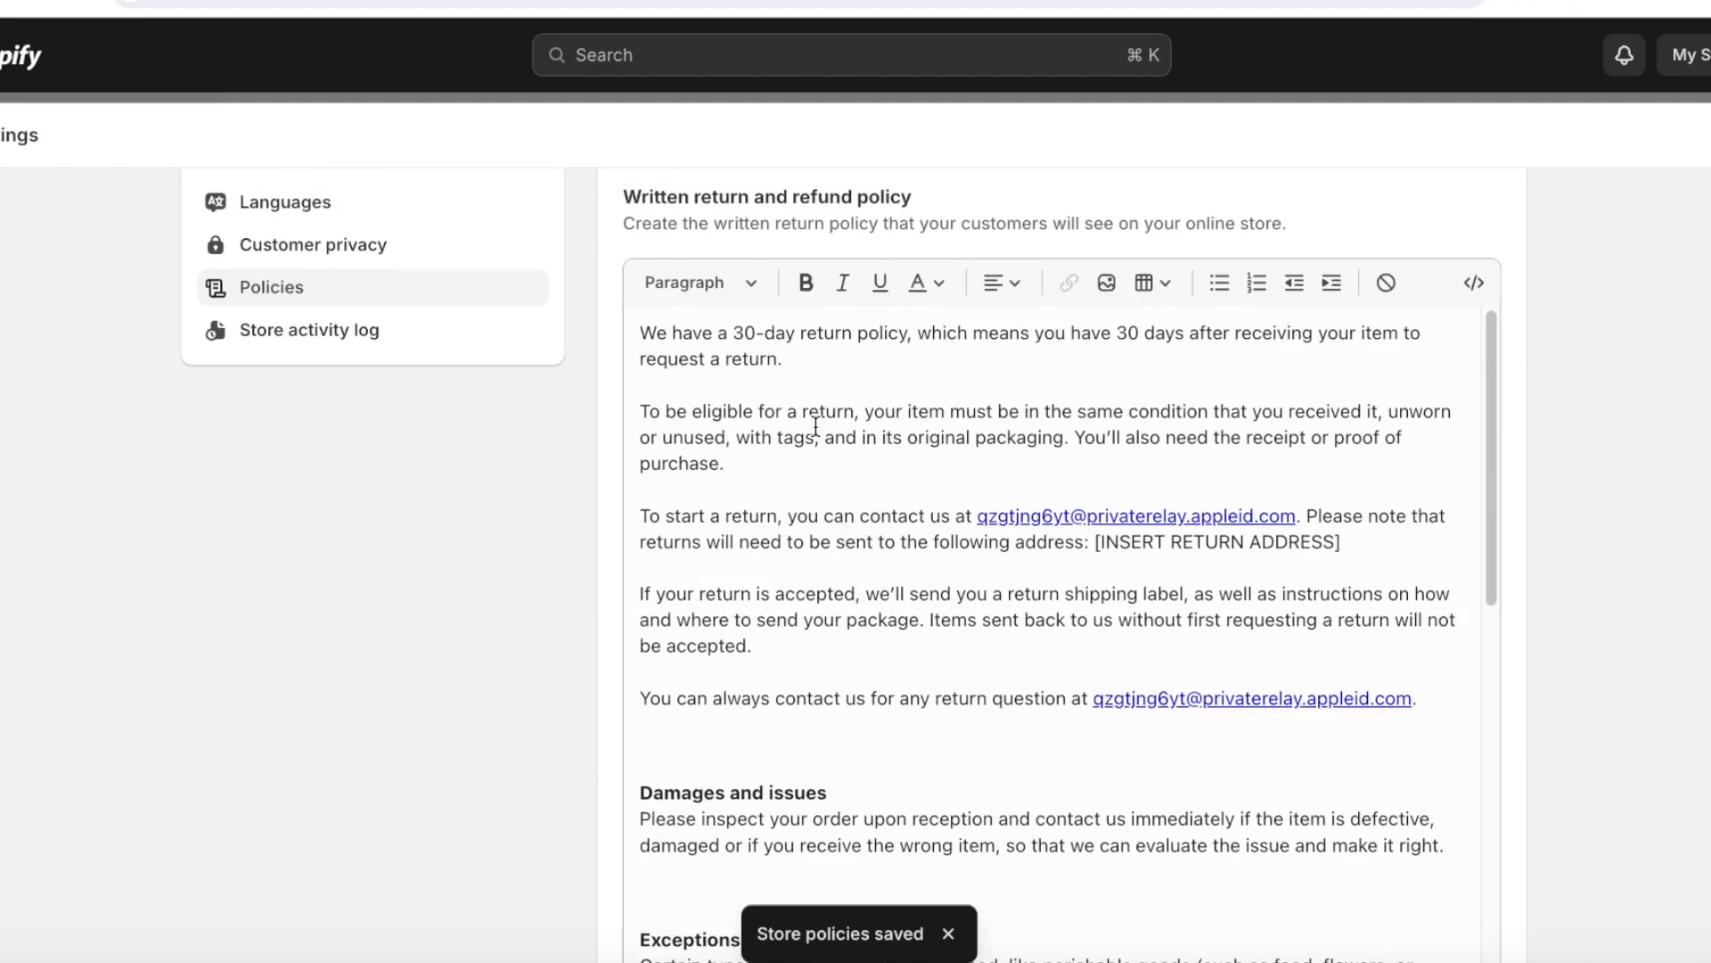
scroll(817, 425, up, 10)
scroll(814, 432, down, 8)
scroll(796, 530, down, 6)
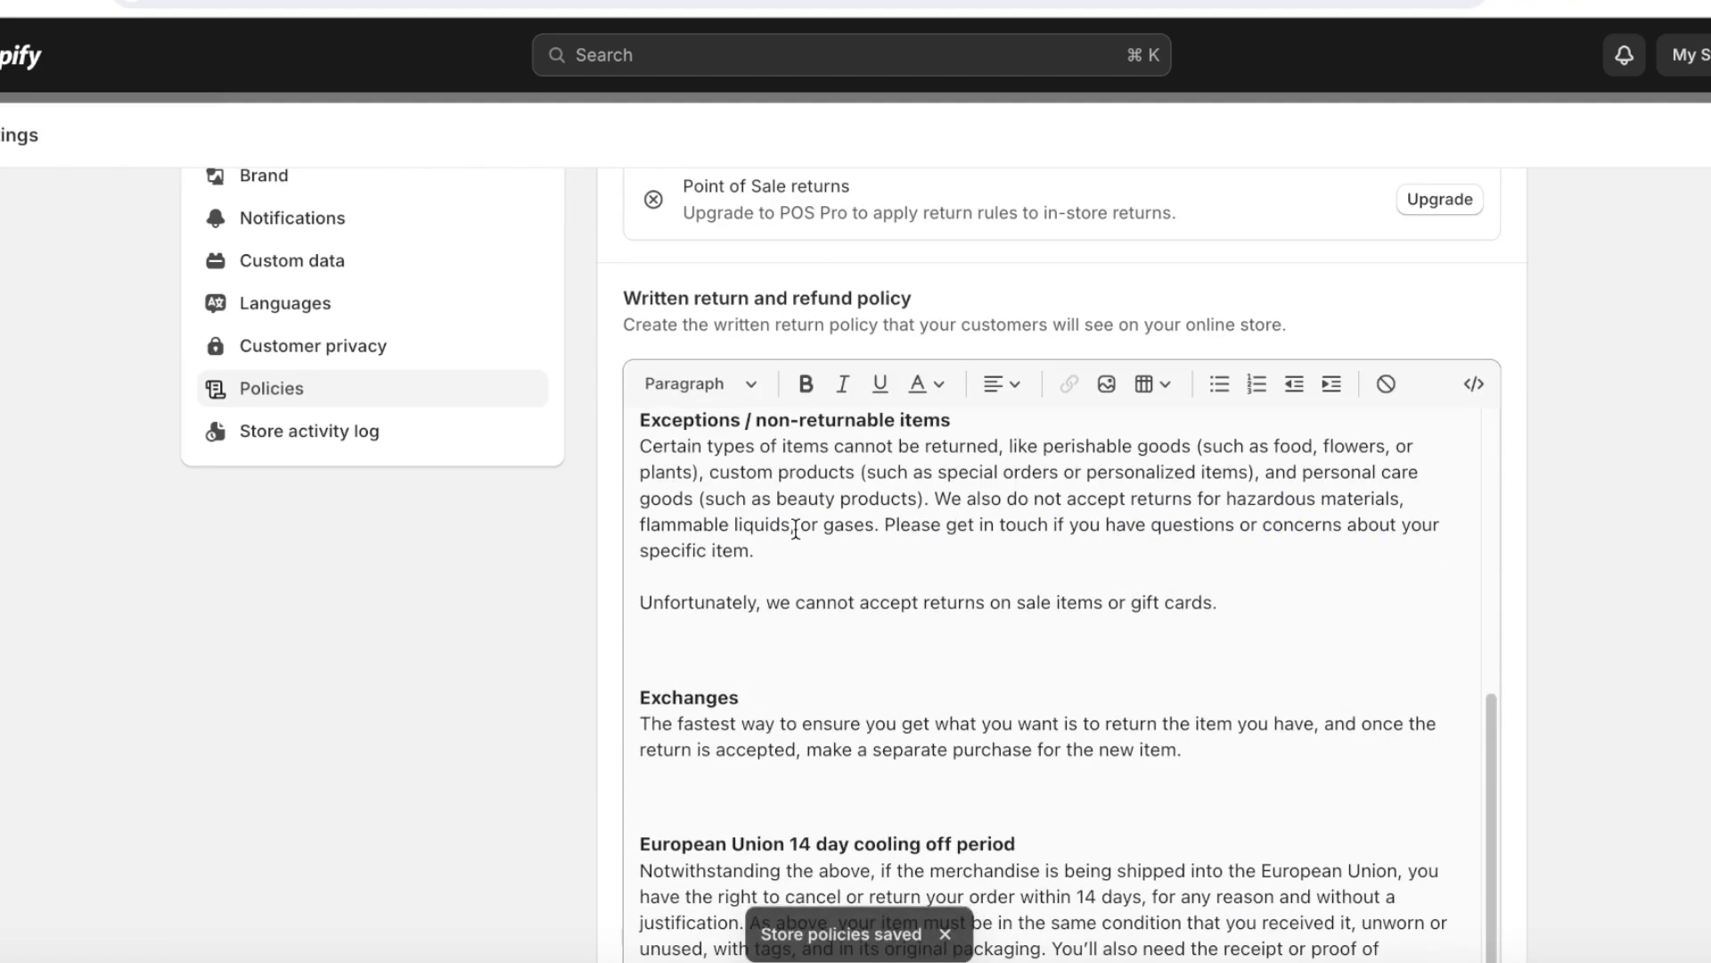
scroll(794, 533, down, 2)
scroll(792, 534, up, 10)
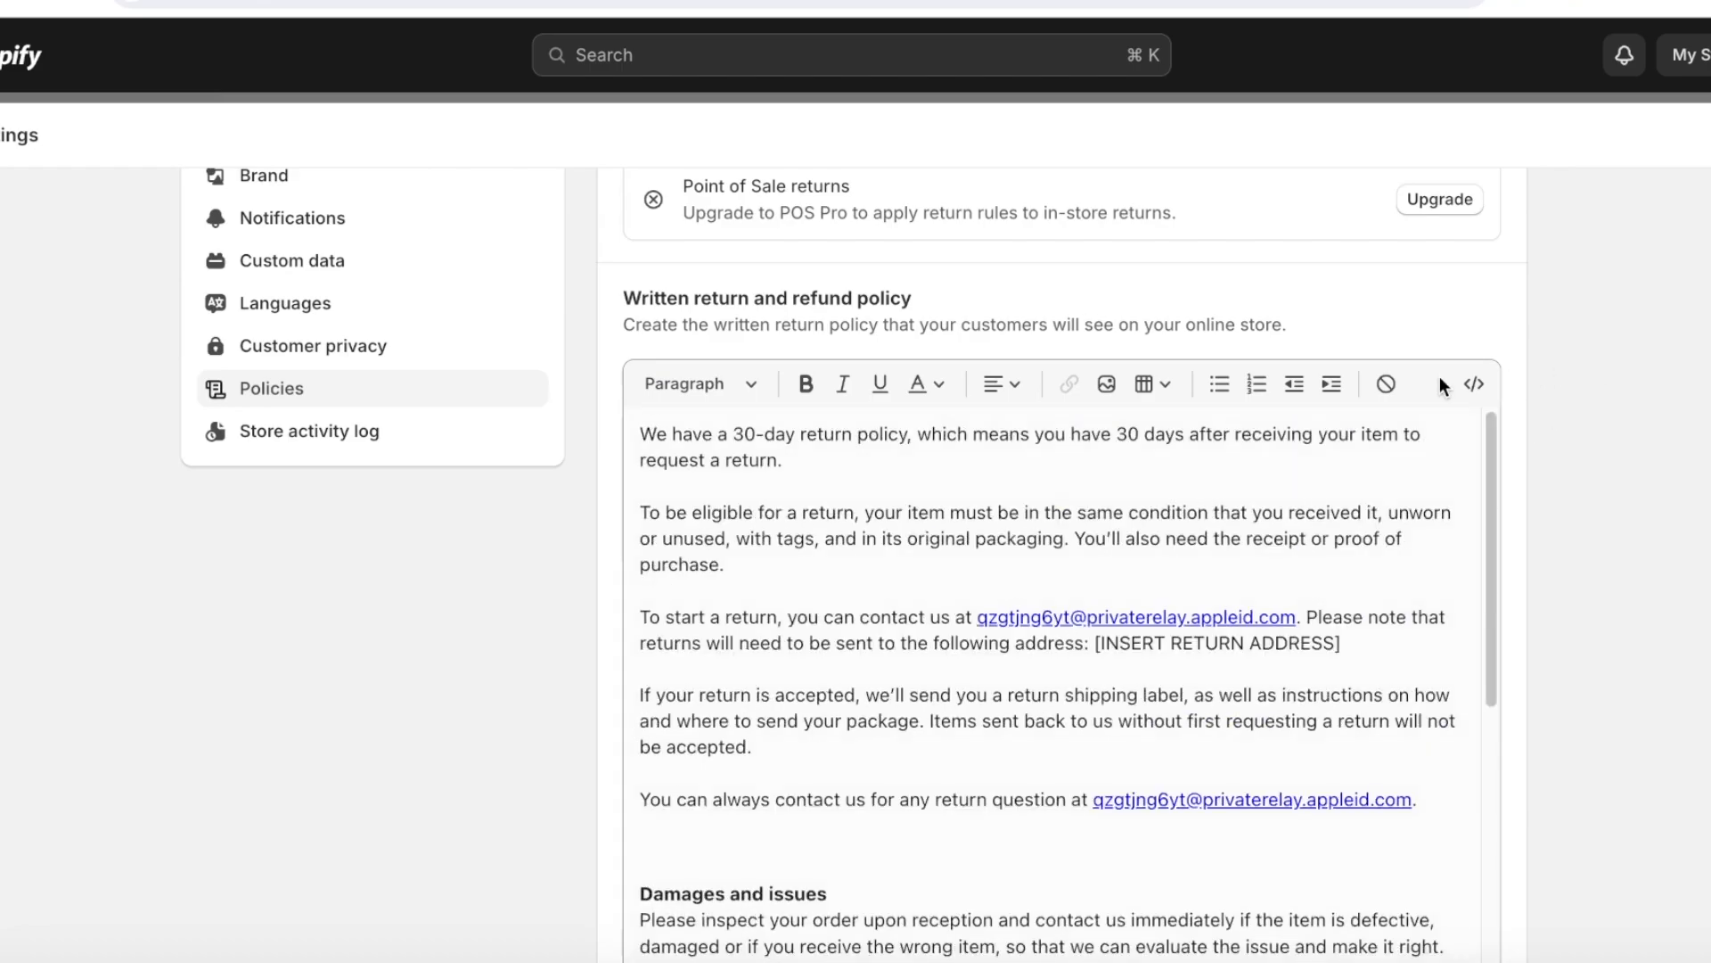
scroll(1215, 553, up, 3)
scroll(1200, 561, down, 9)
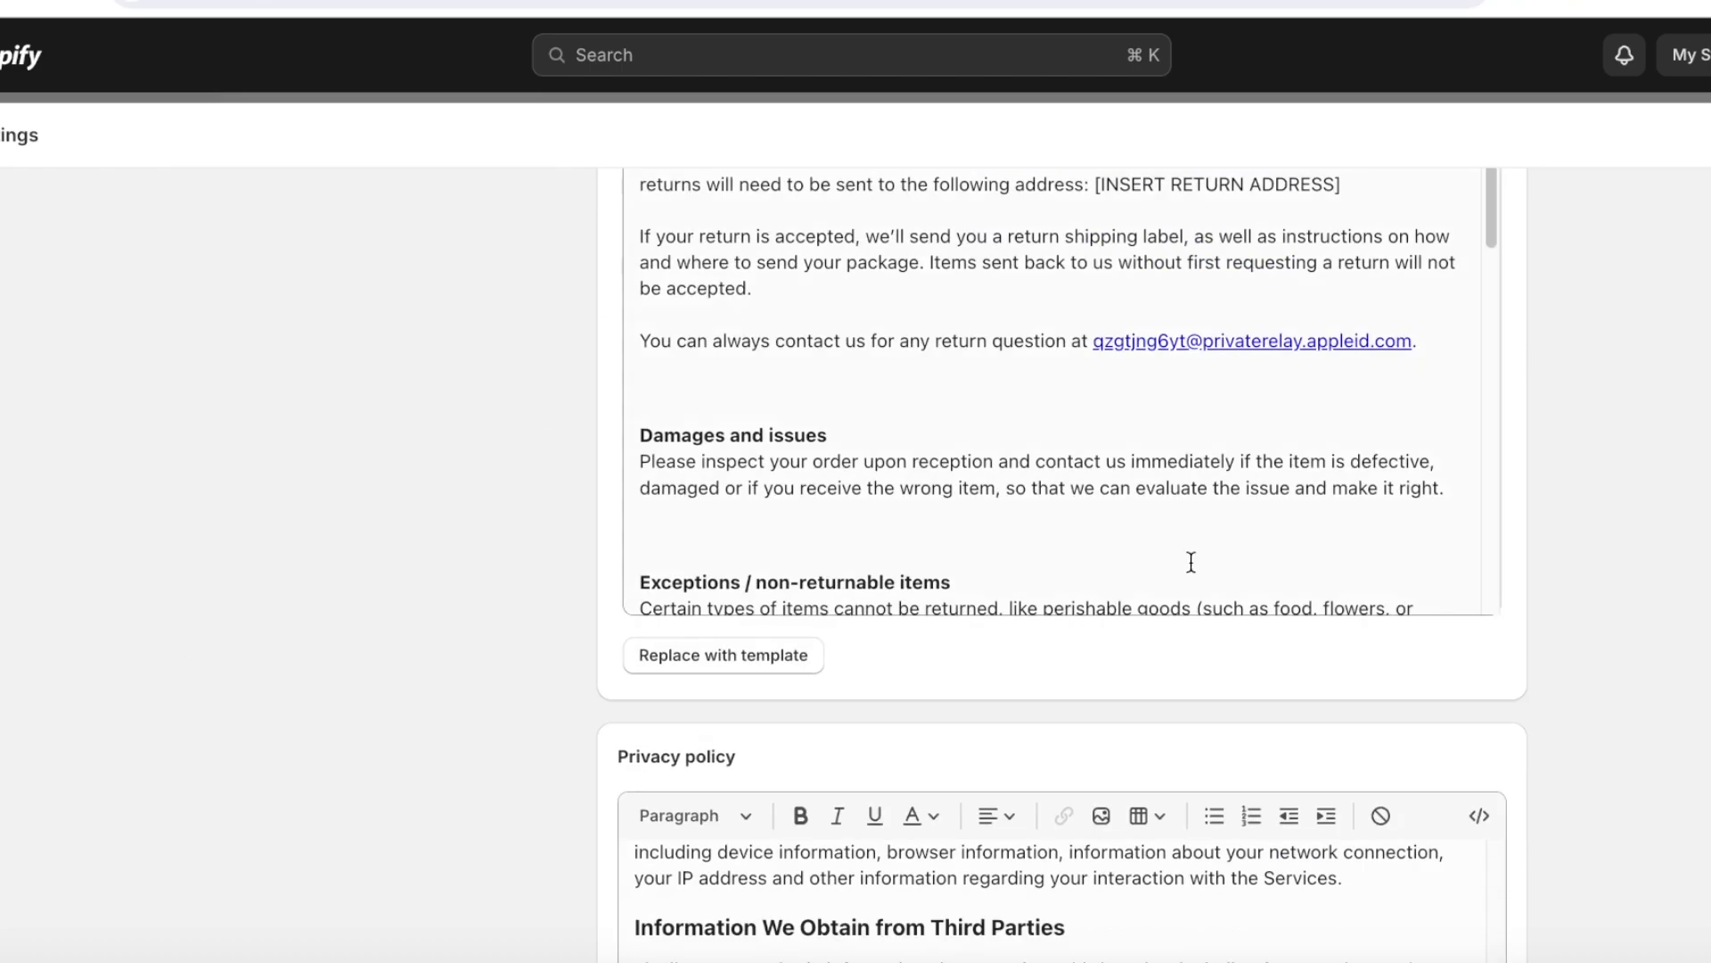
- Replace the [INSERT RETURN ADDRESS] placeholder in the return and refund policy with the return address, and save the policies
scroll(1190, 562, up, 5)
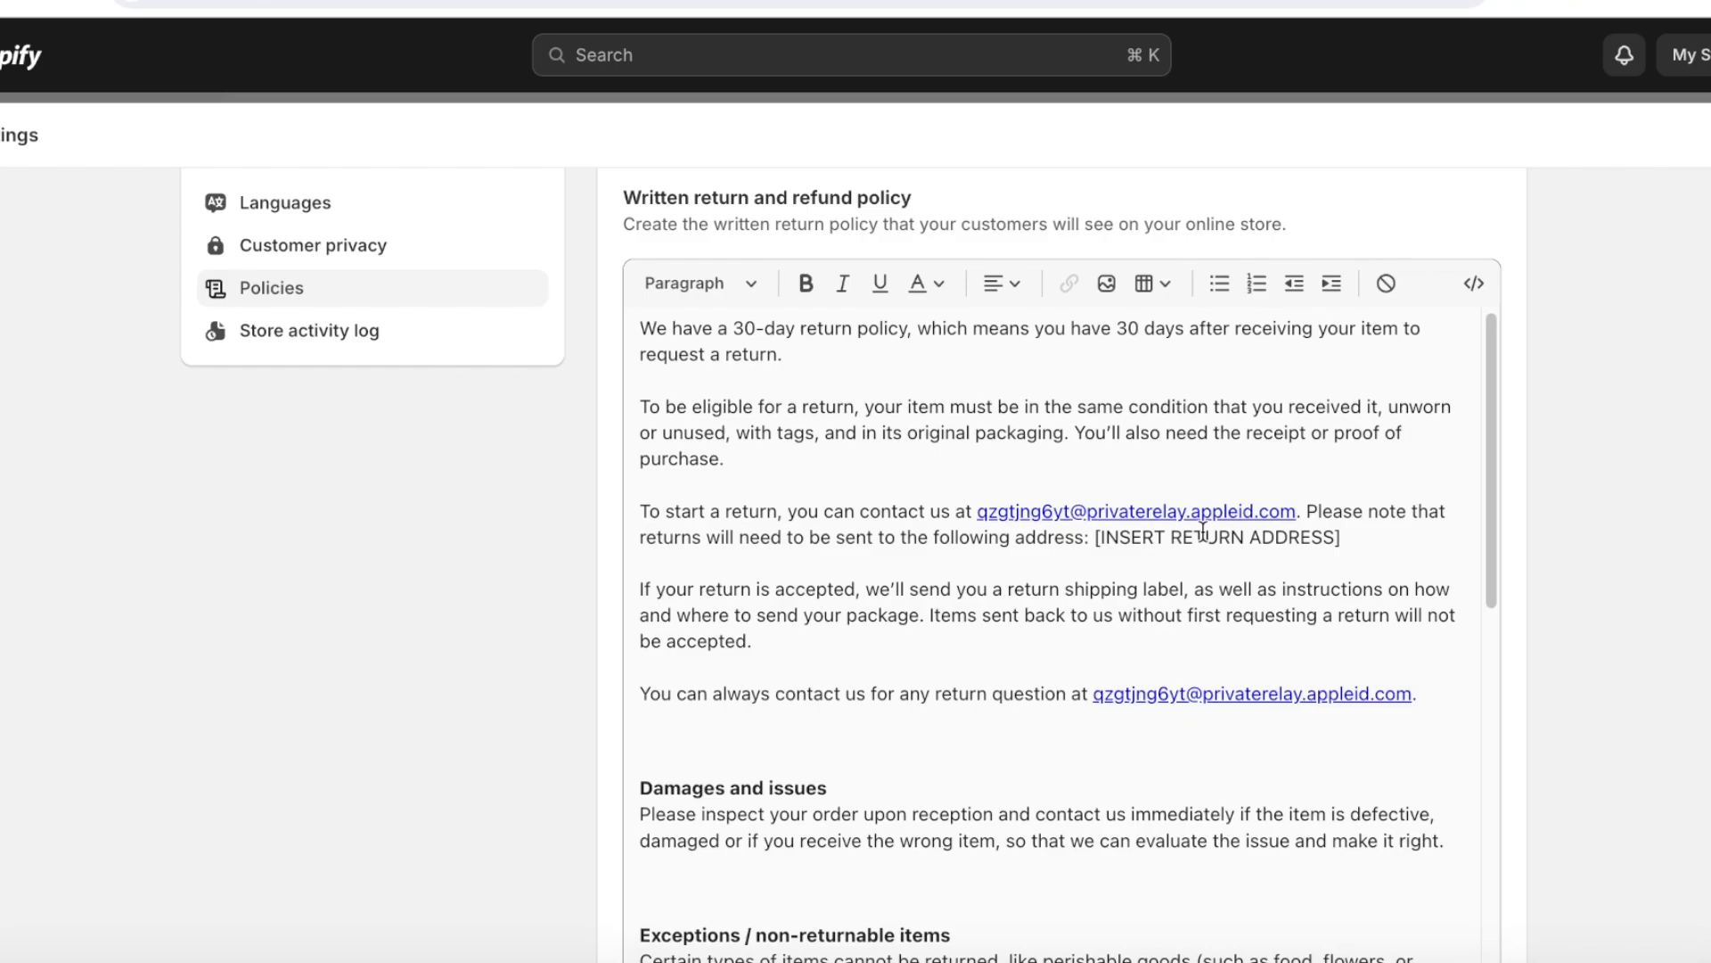
click(1353, 539)
drag(1348, 539, 1103, 528)
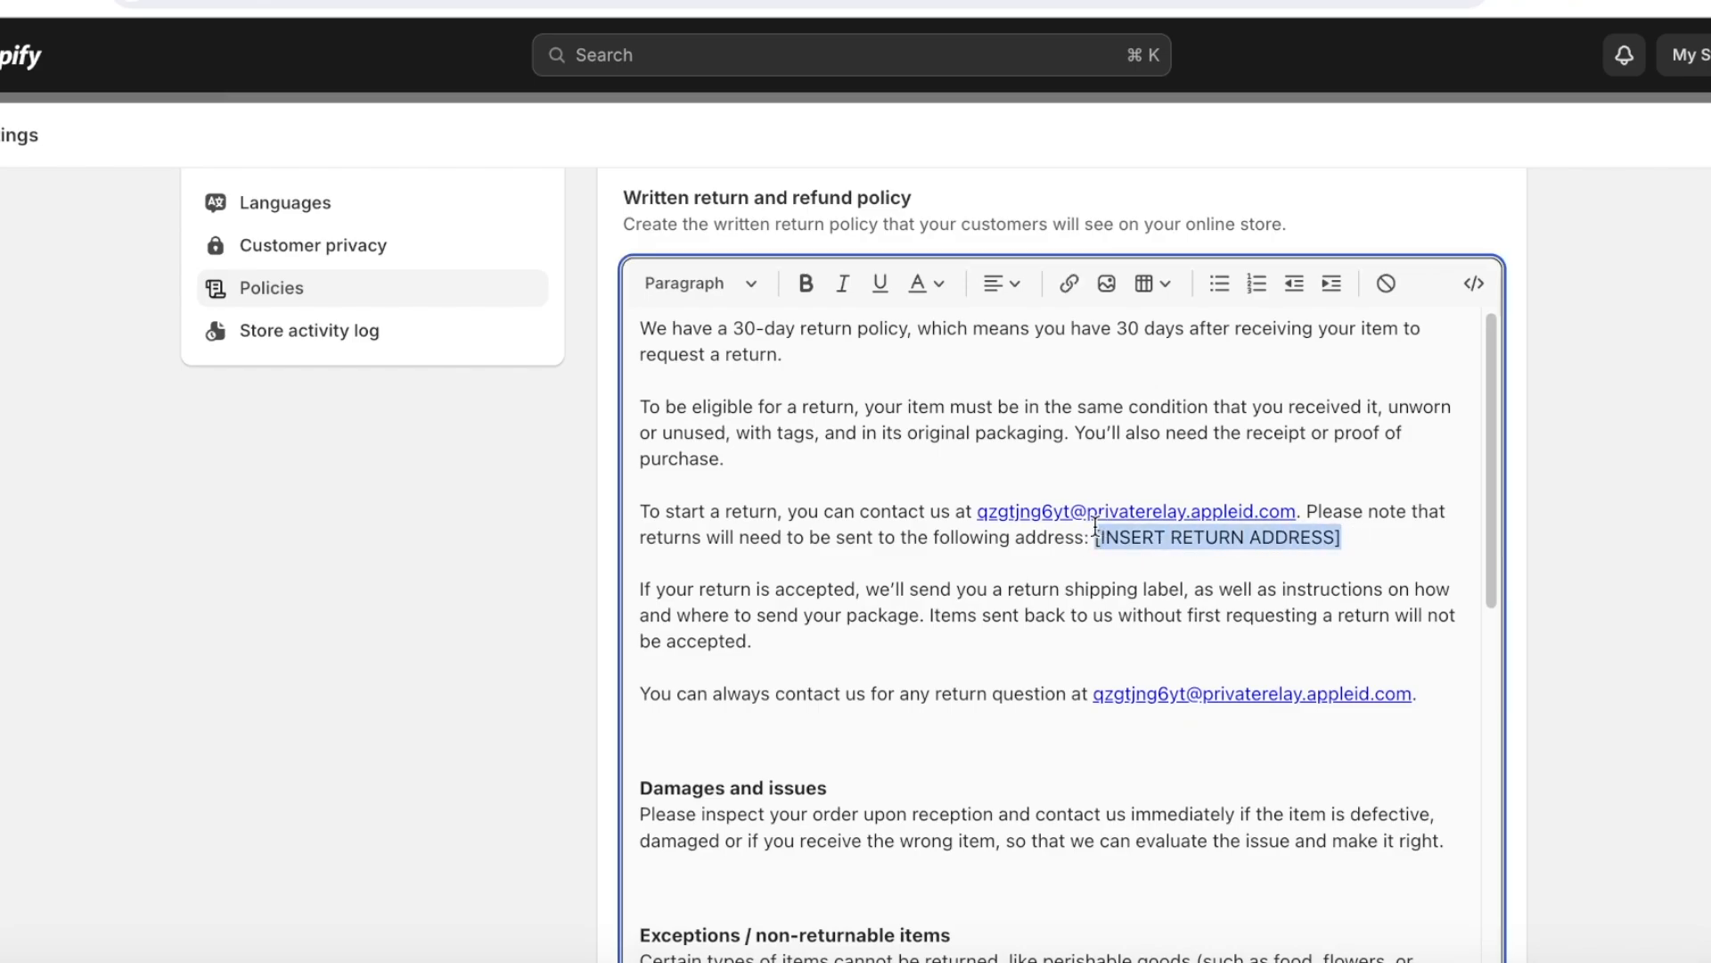
text(mmm)
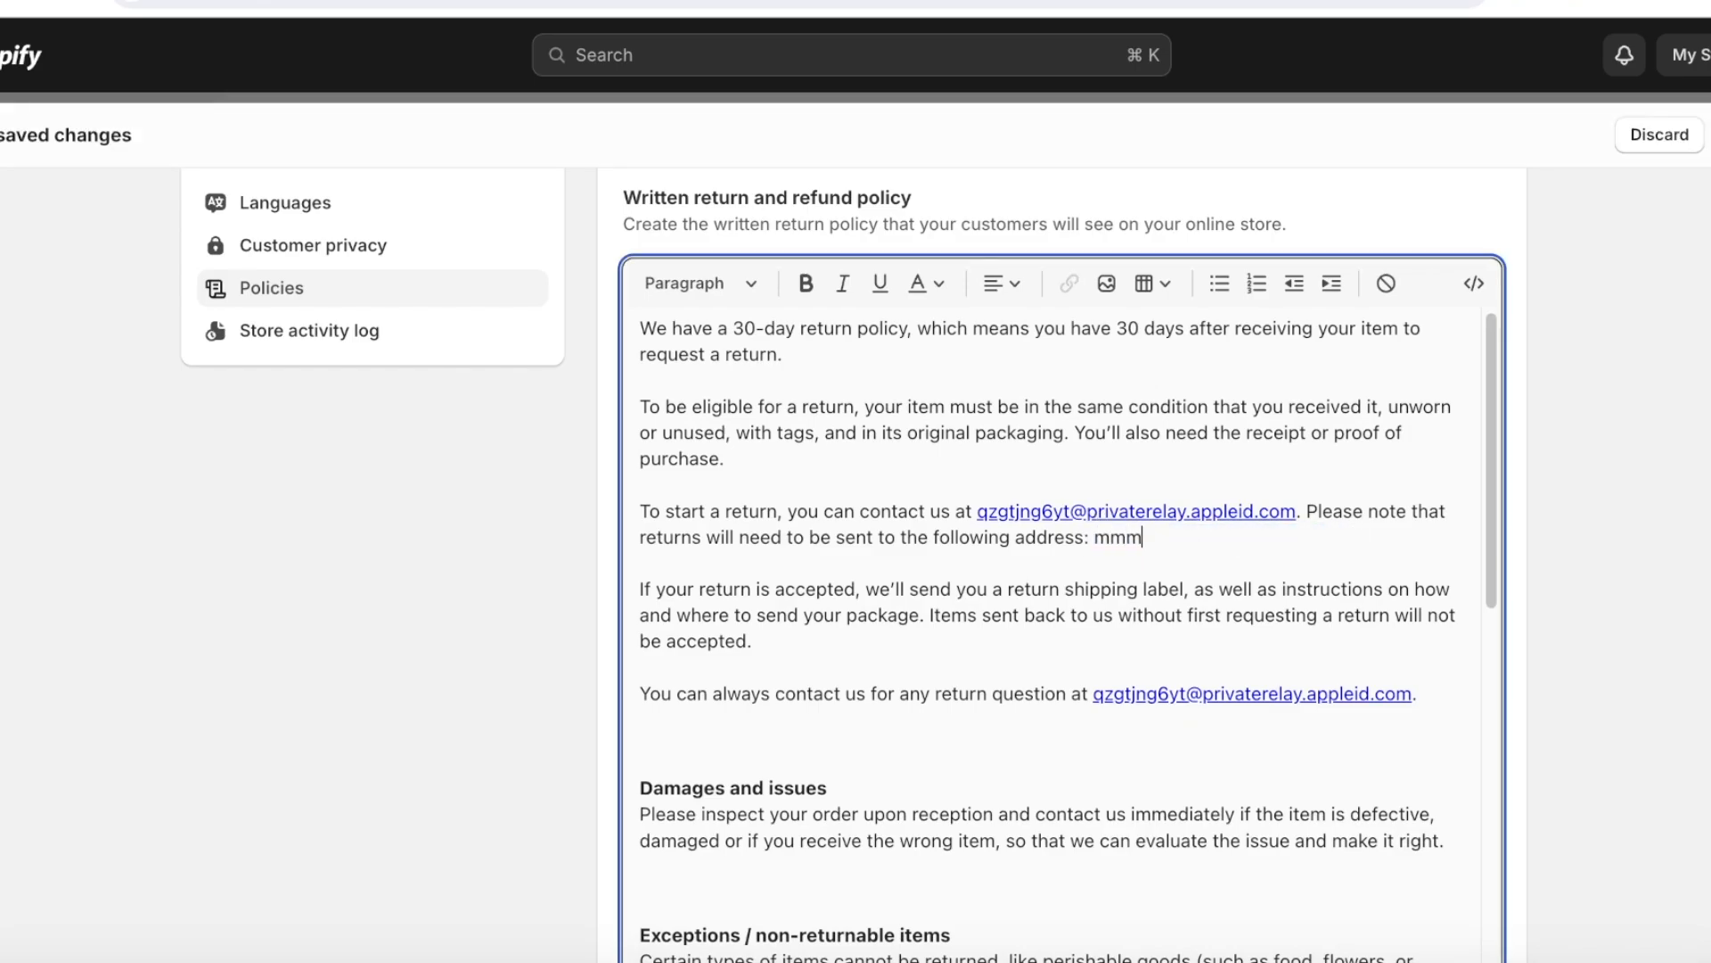
text( rd 12 st.)
scroll(1097, 530, down, 15)
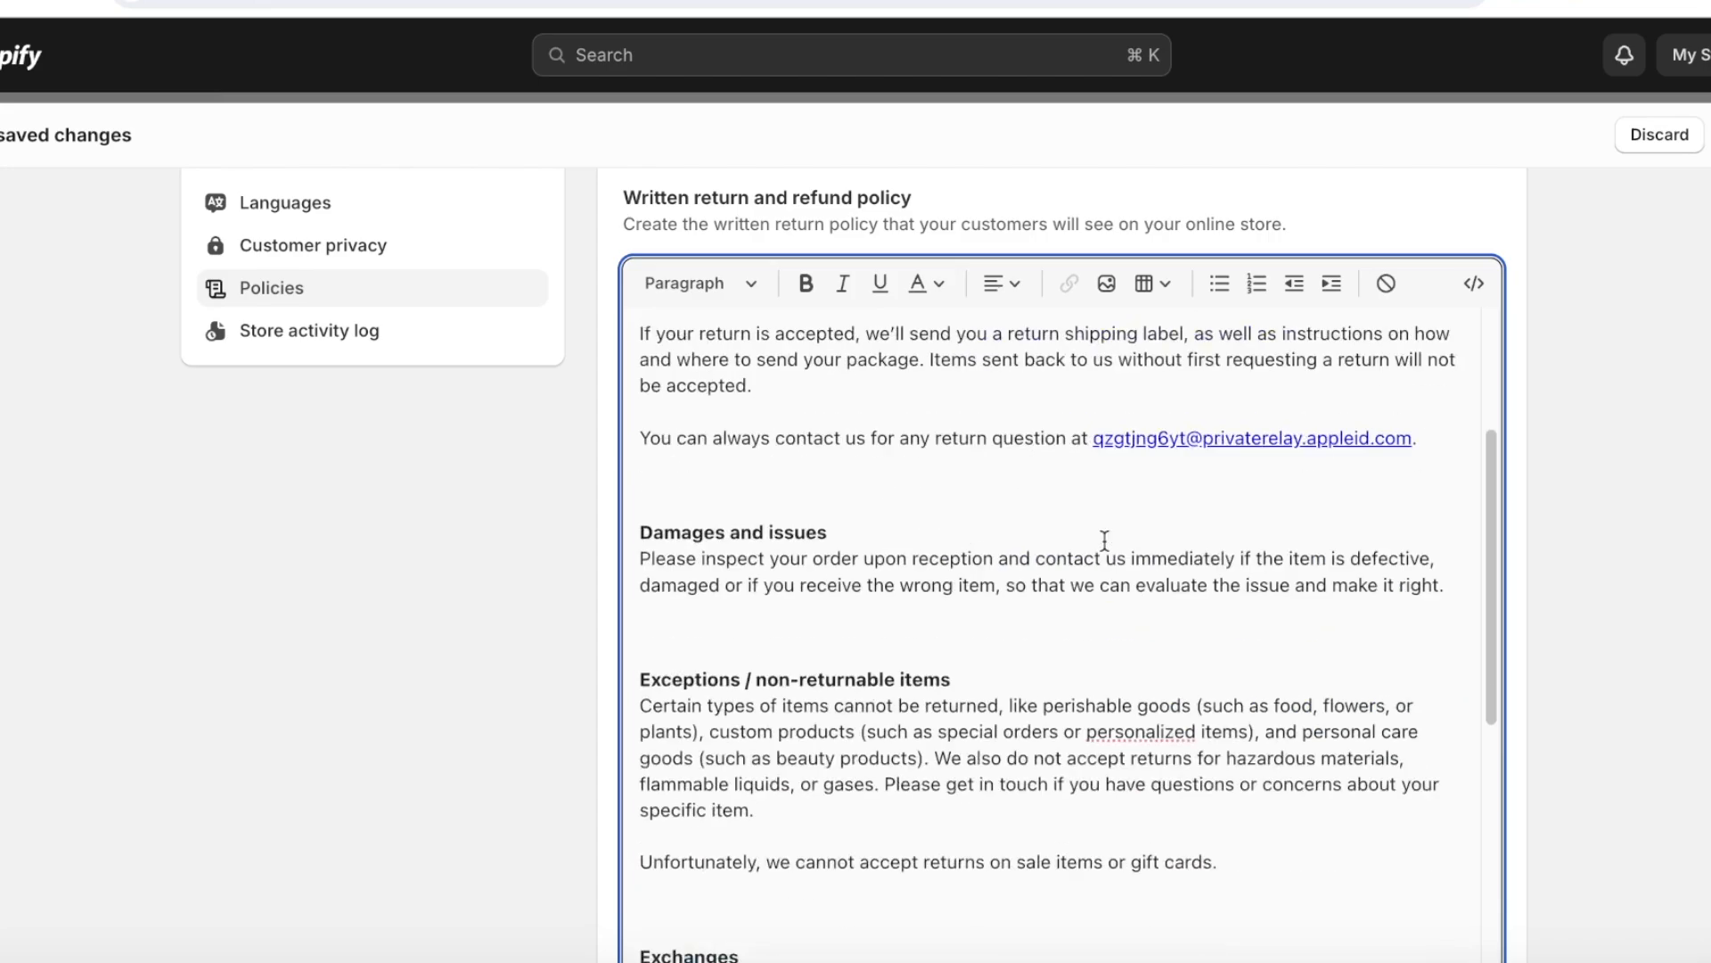
scroll(1016, 535, down, 8)
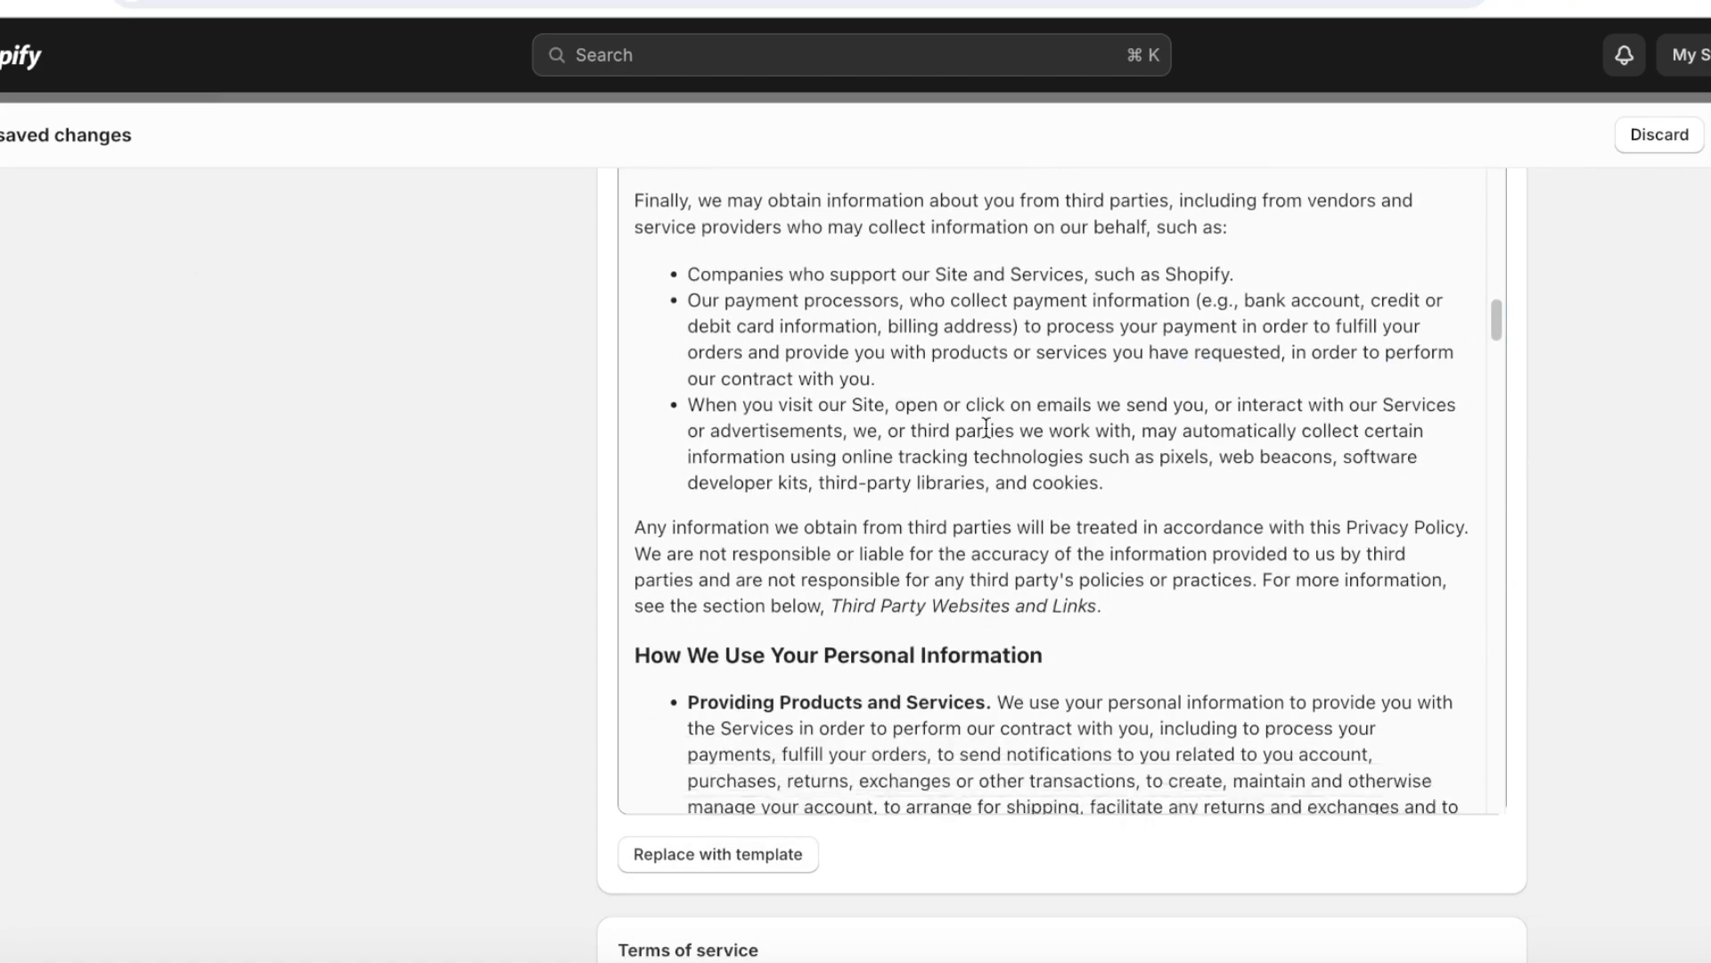
scroll(1056, 450, up, 5)
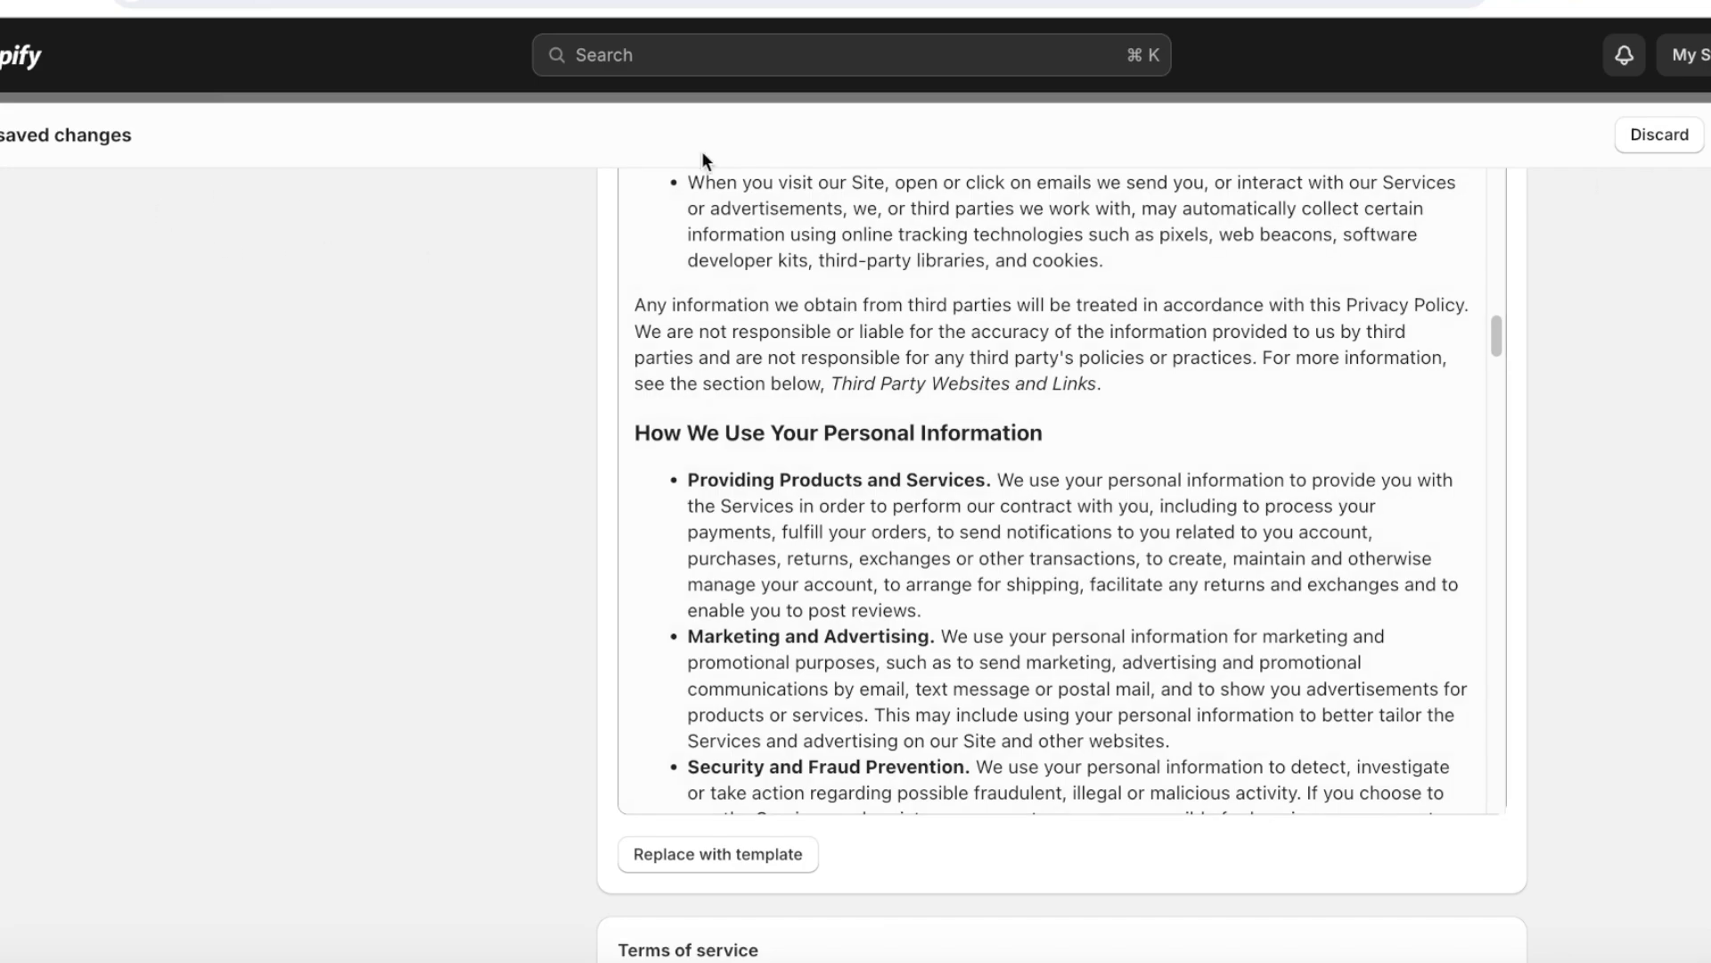
click(1710, 135)
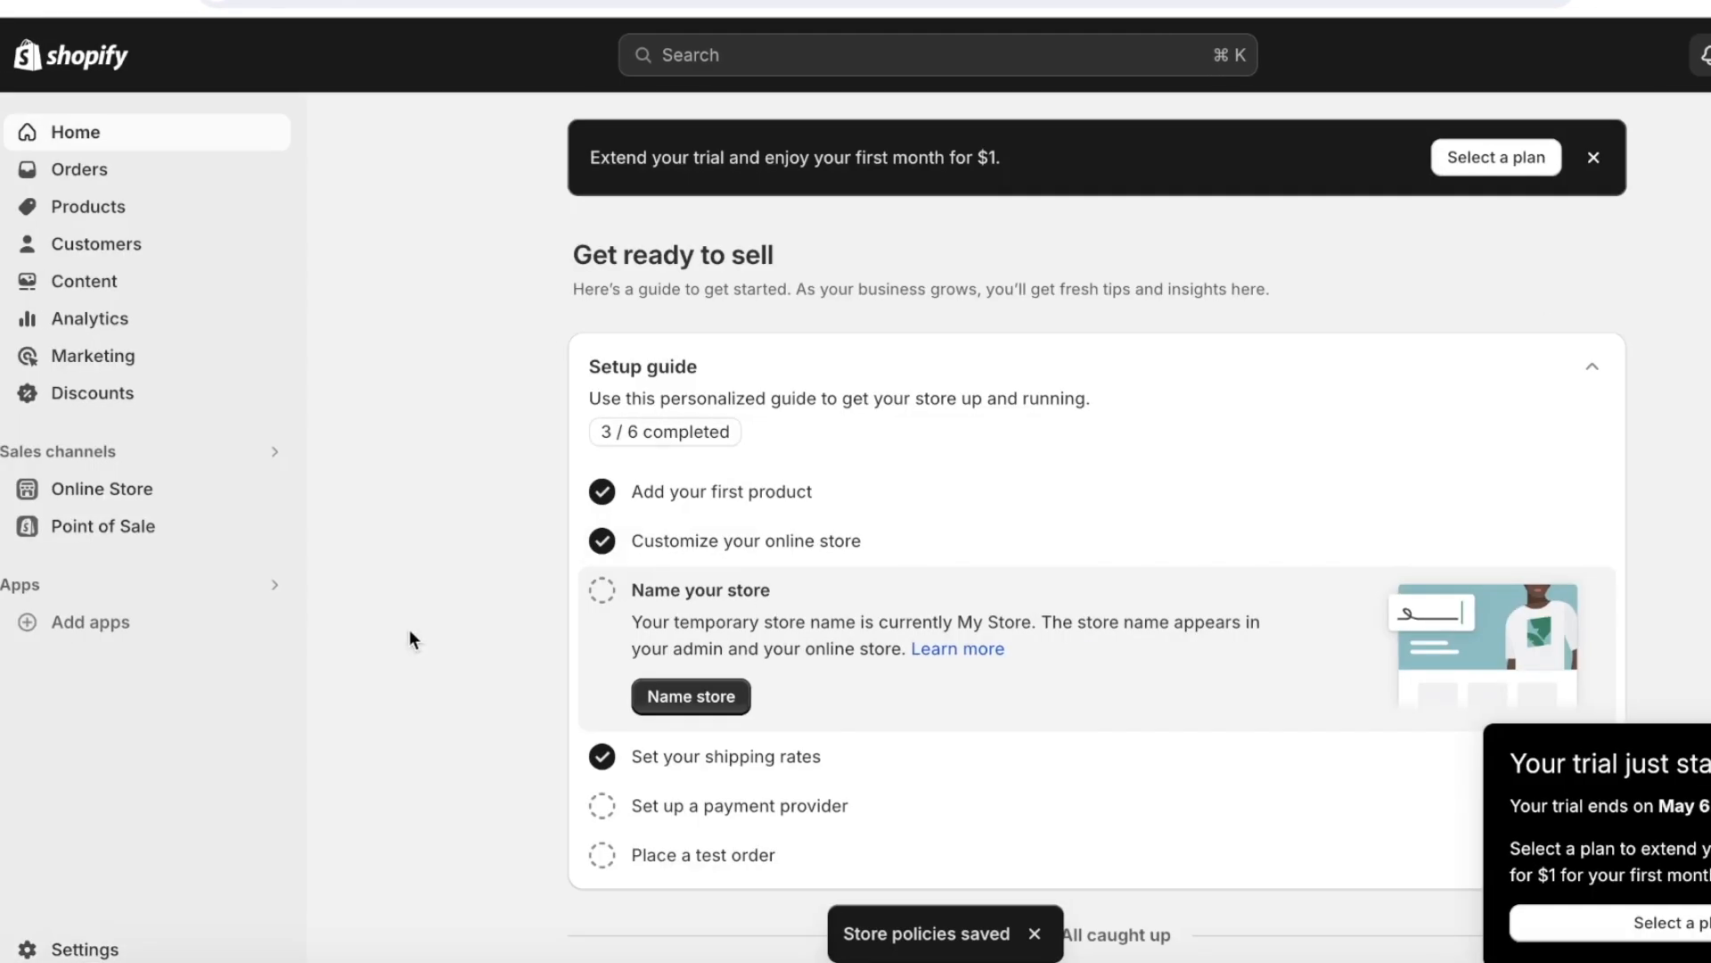
- Open the online store's Footer menu for editing and add a menu item linking to the Contact Information policy
click(112, 502)
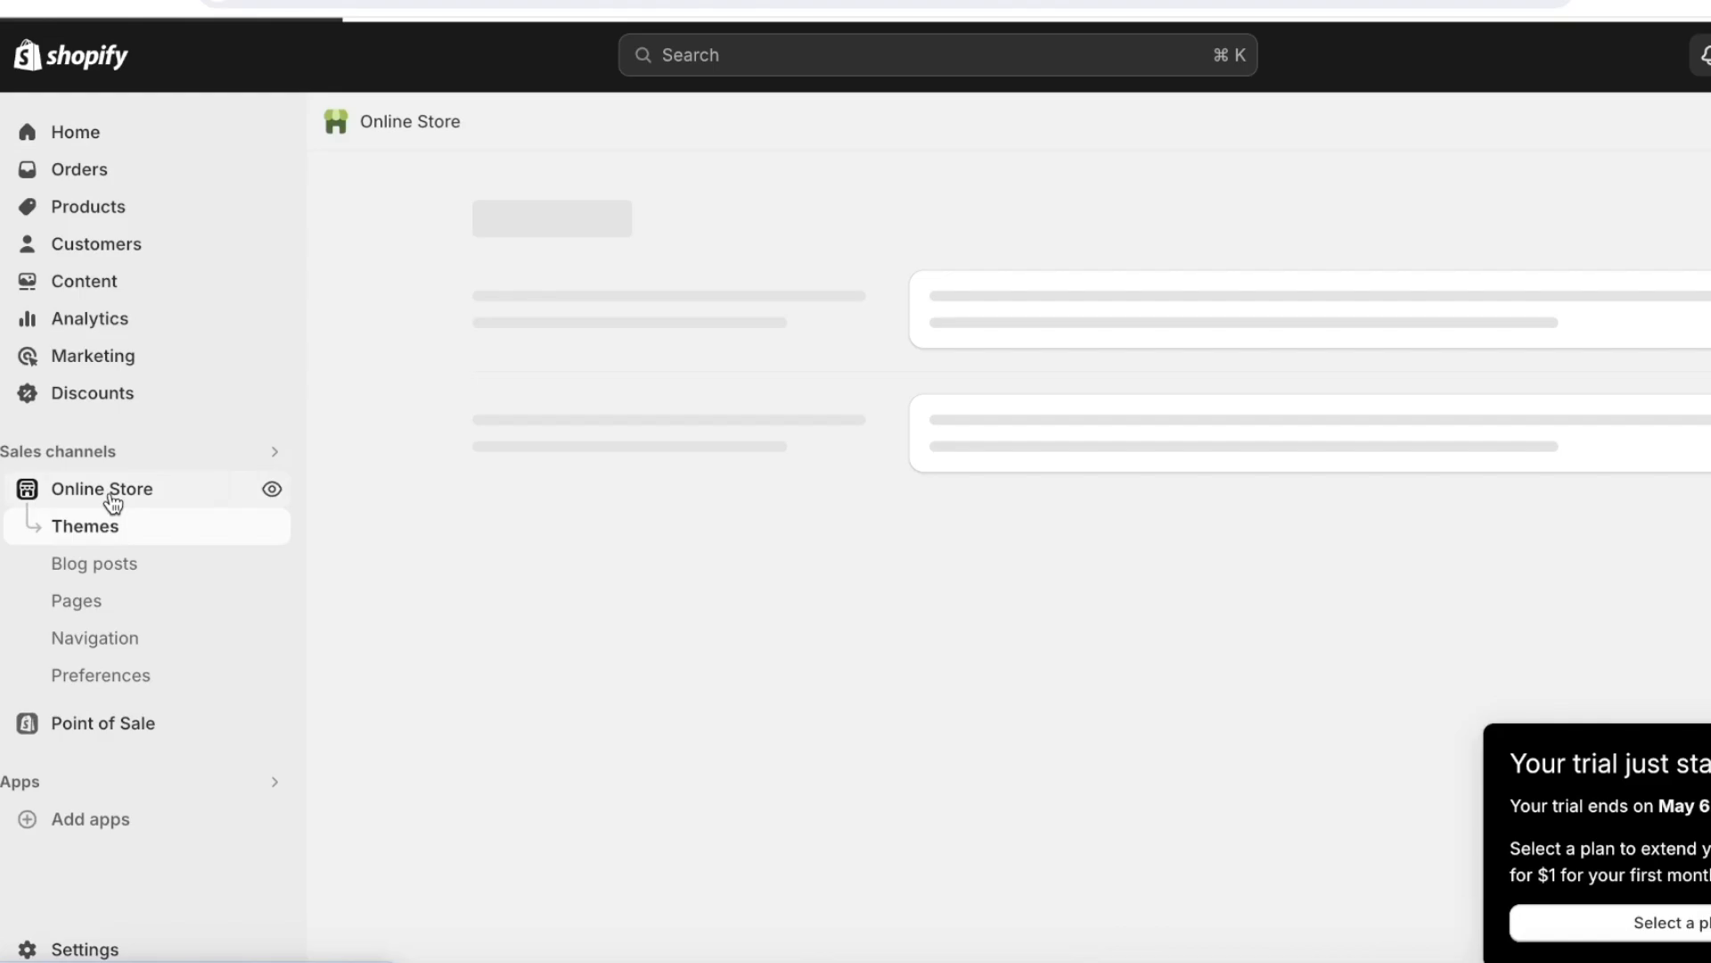
click(89, 635)
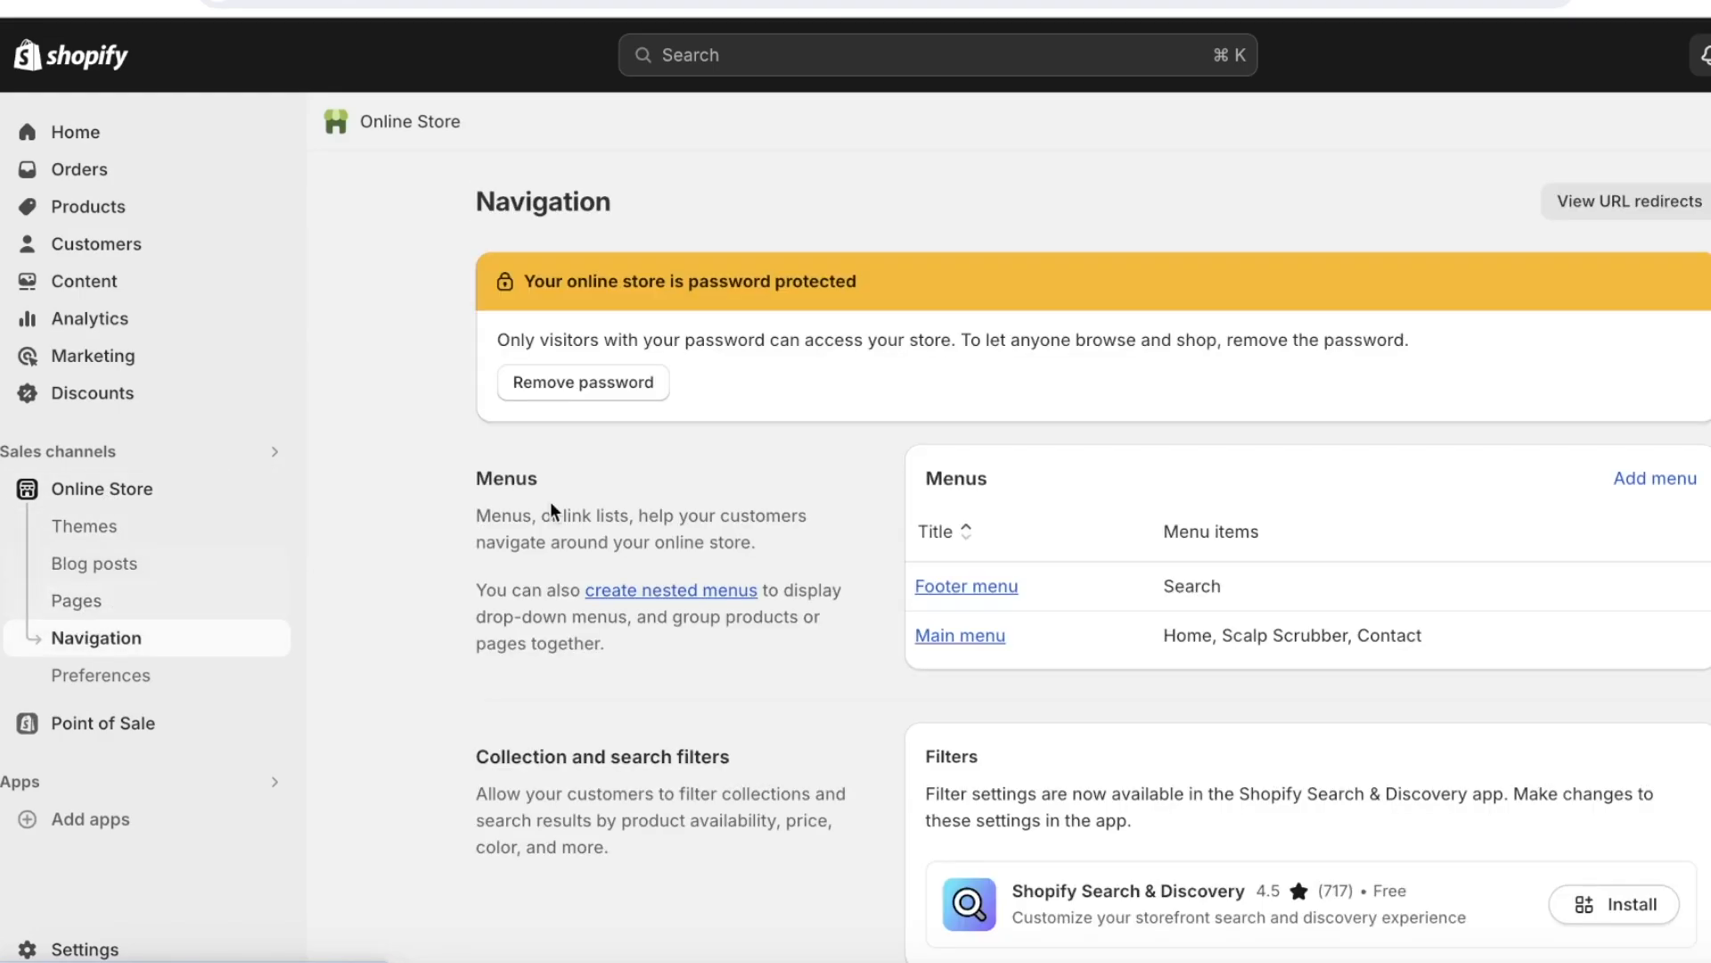
click(981, 586)
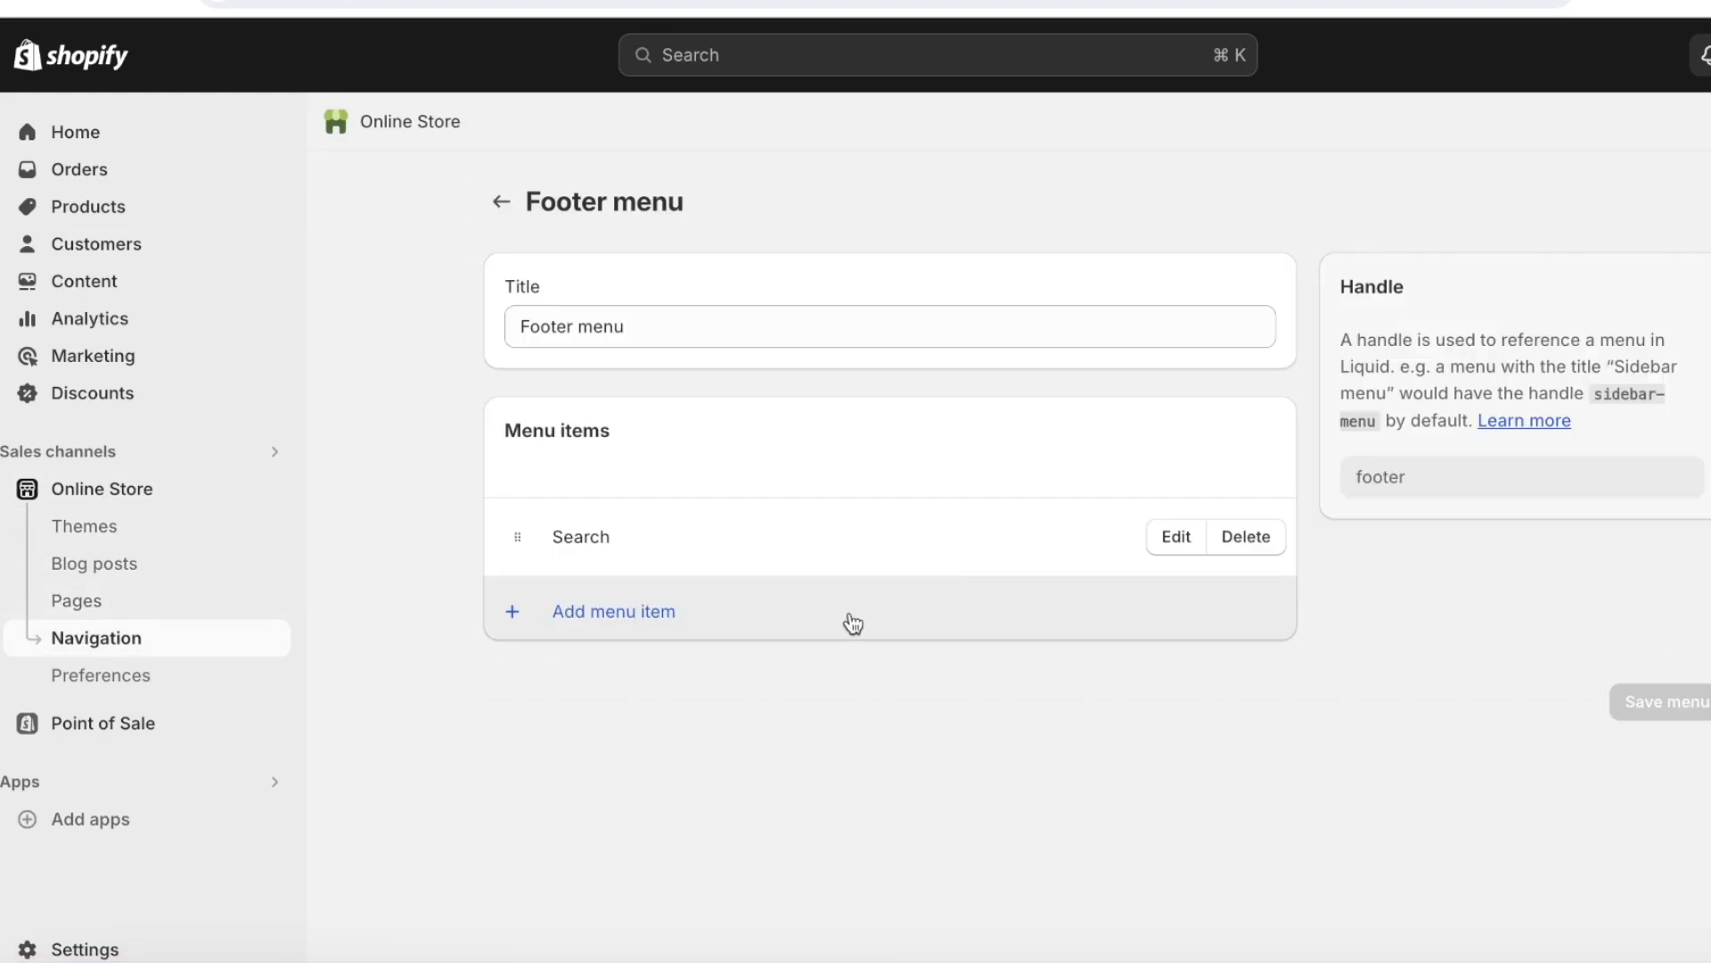
click(626, 626)
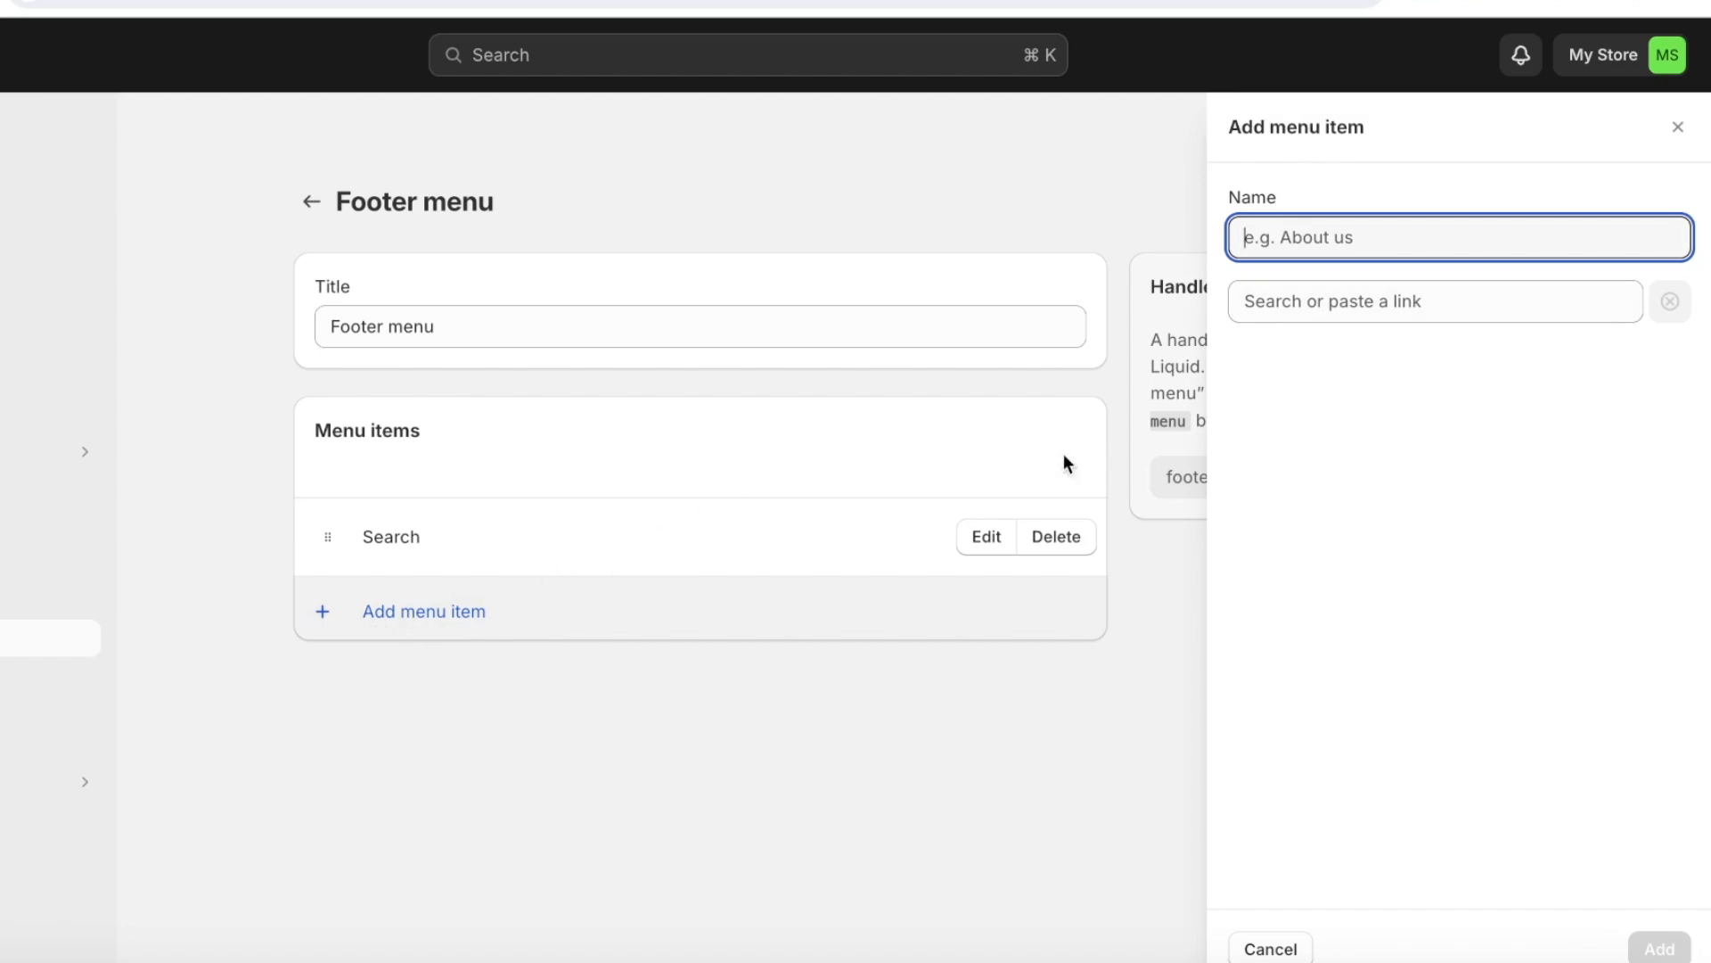
click(1342, 294)
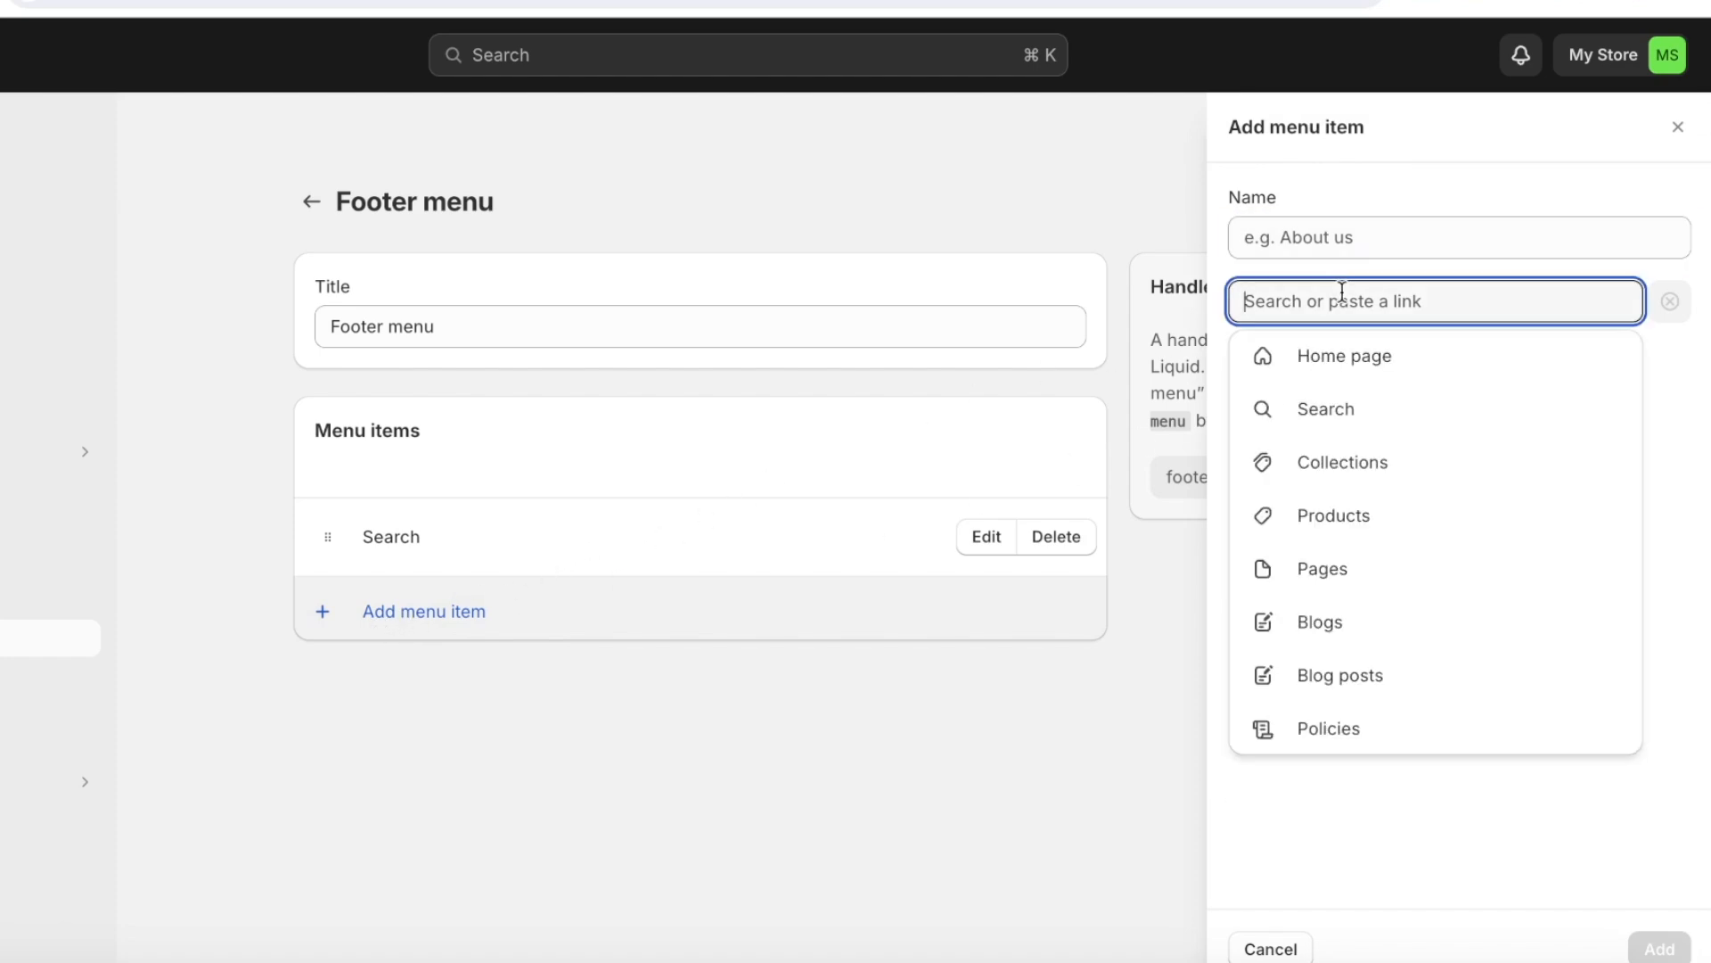
click(1328, 723)
click(1346, 421)
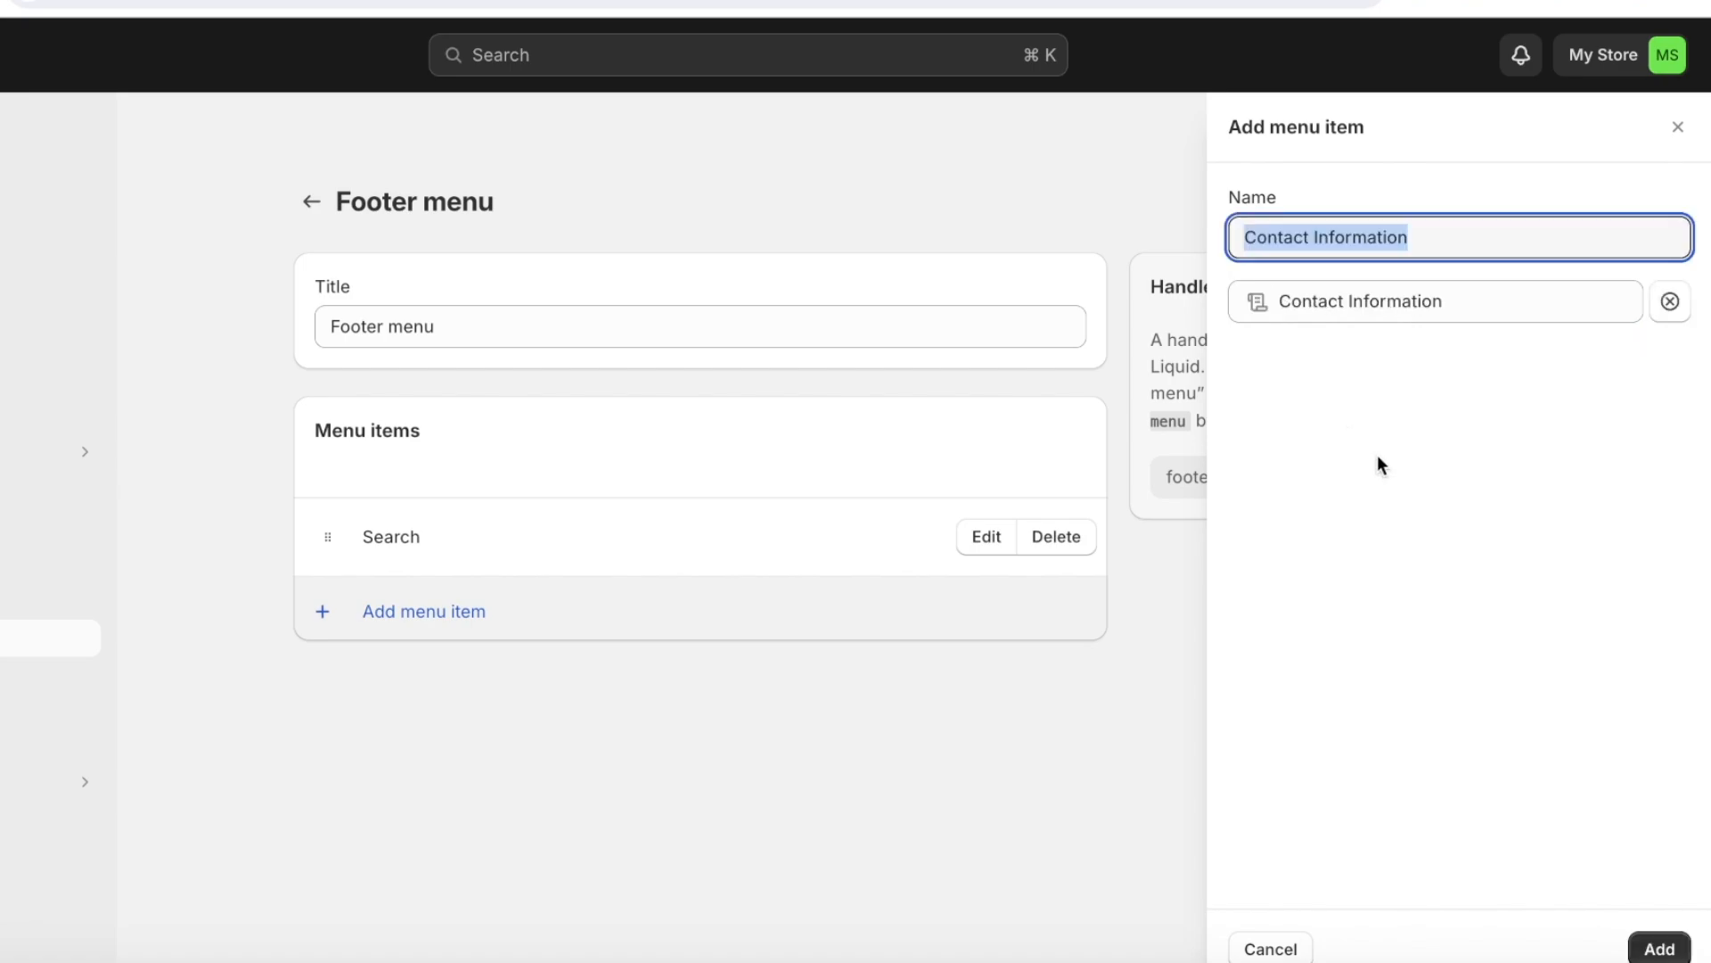
click(1660, 948)
- Add a footer menu item linking to the Privacy Policy
click(406, 715)
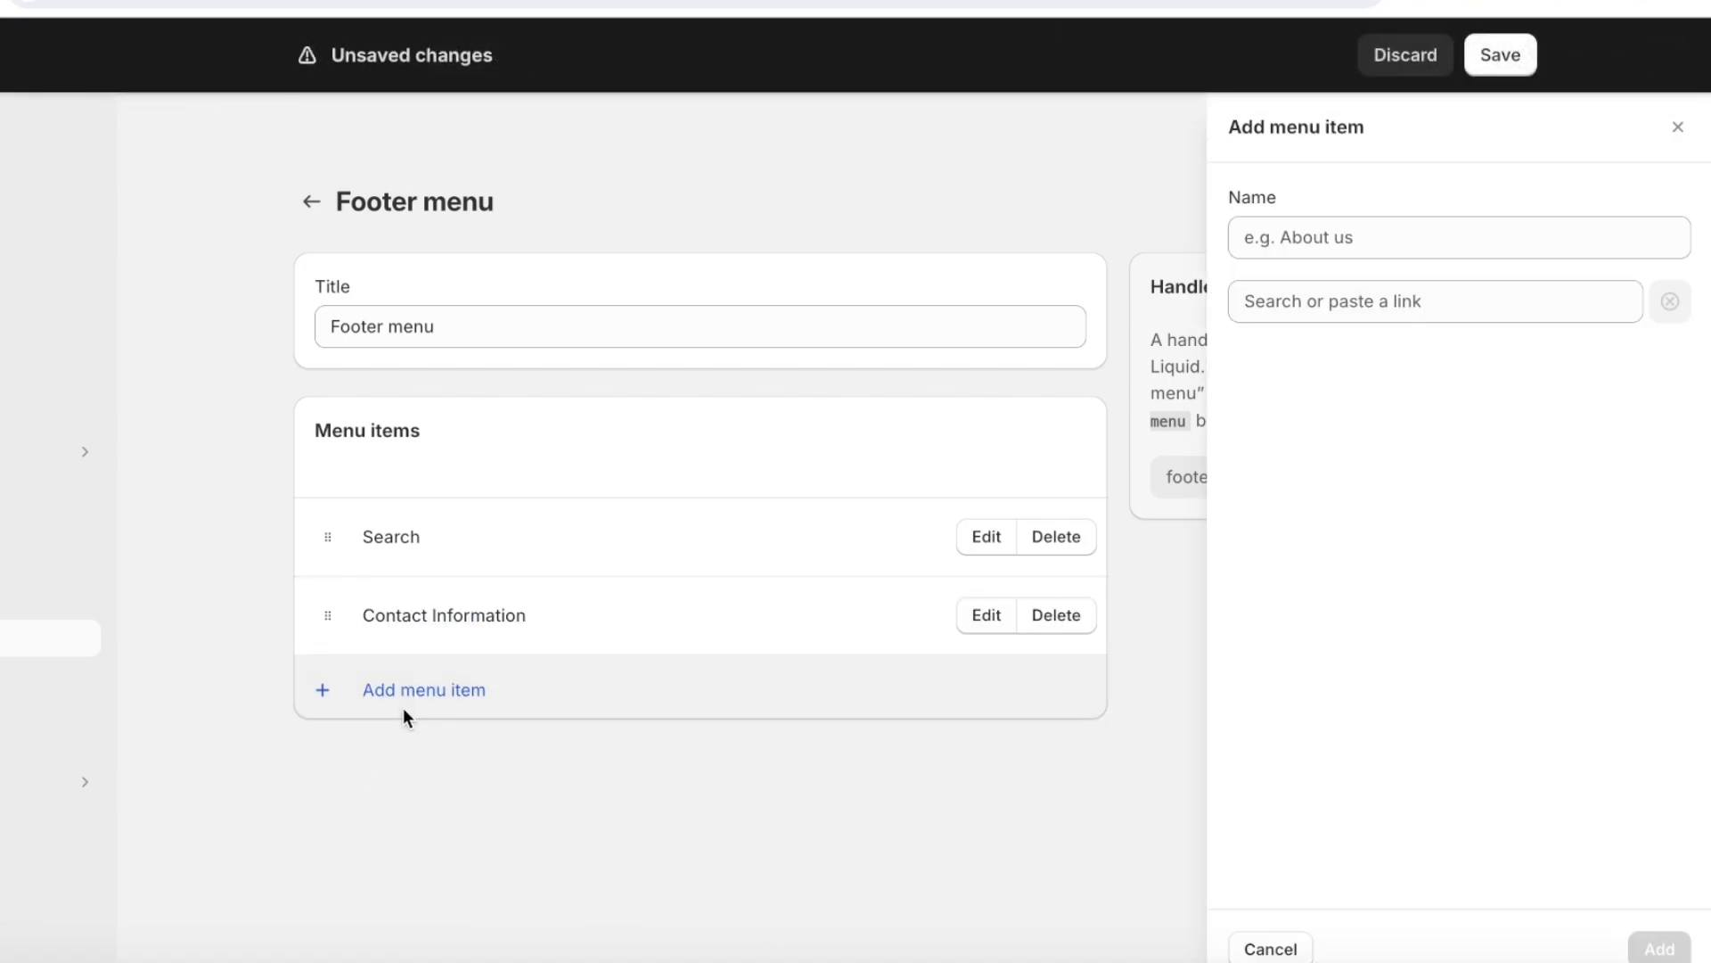
click(1391, 307)
click(1337, 725)
click(1361, 459)
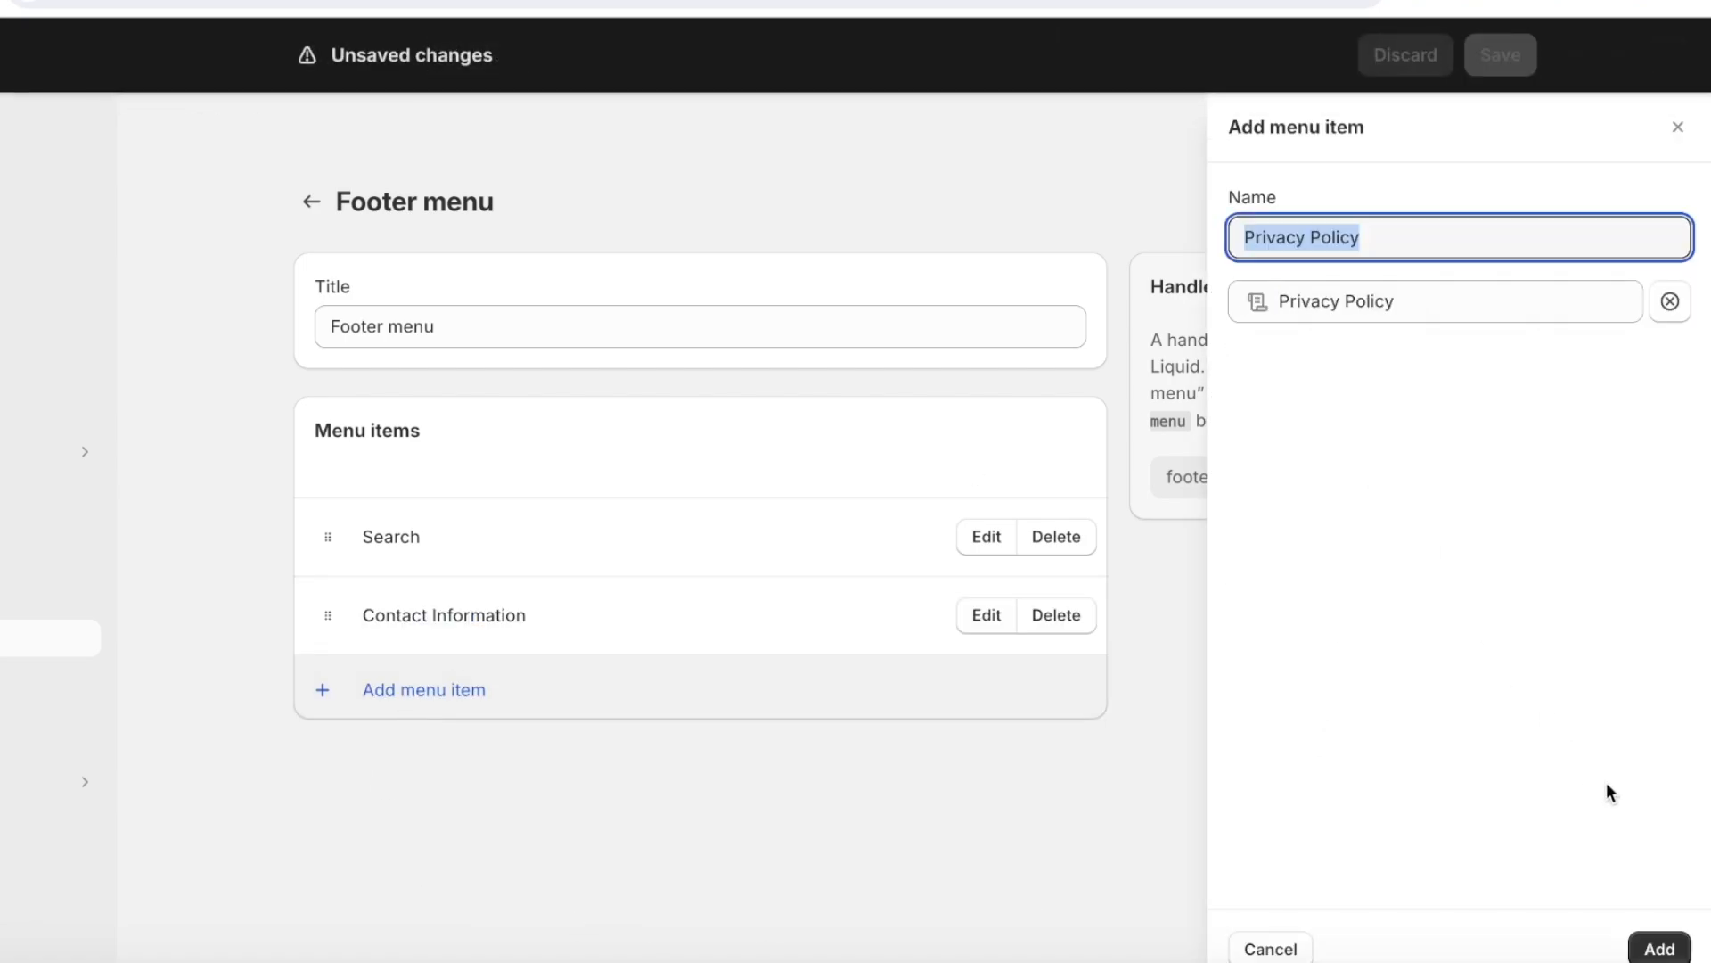
click(1660, 947)
- Add another footer menu item linking to the Refund Policy
click(689, 786)
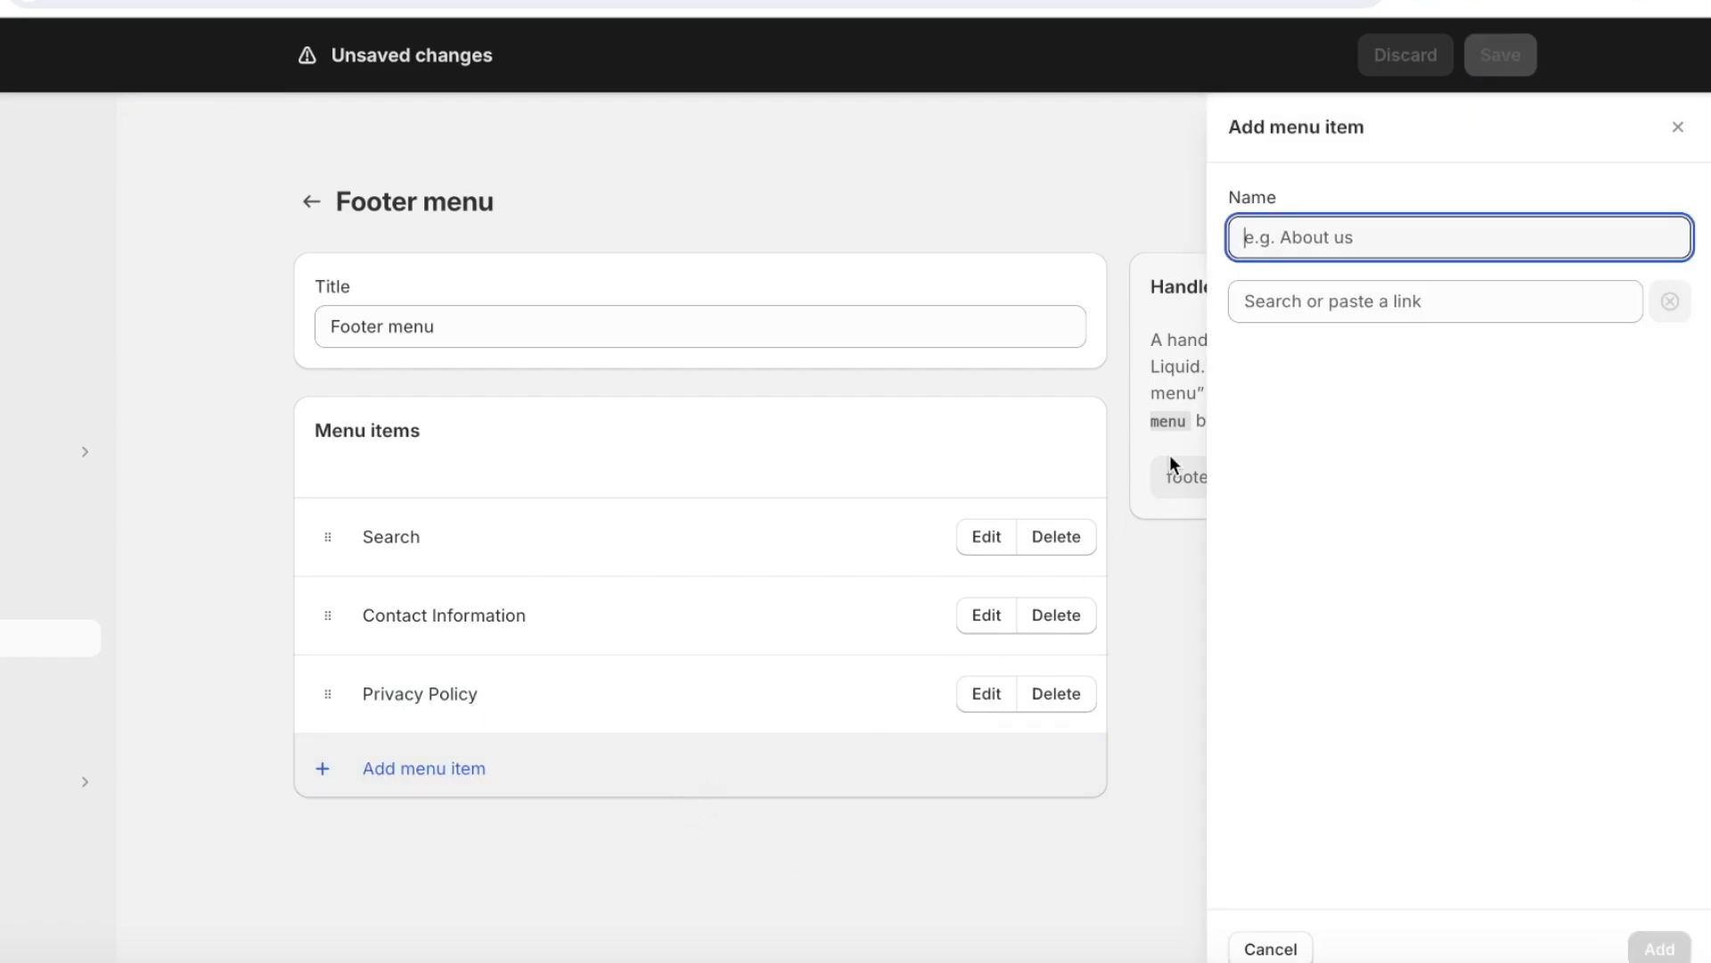
click(1345, 294)
click(1340, 724)
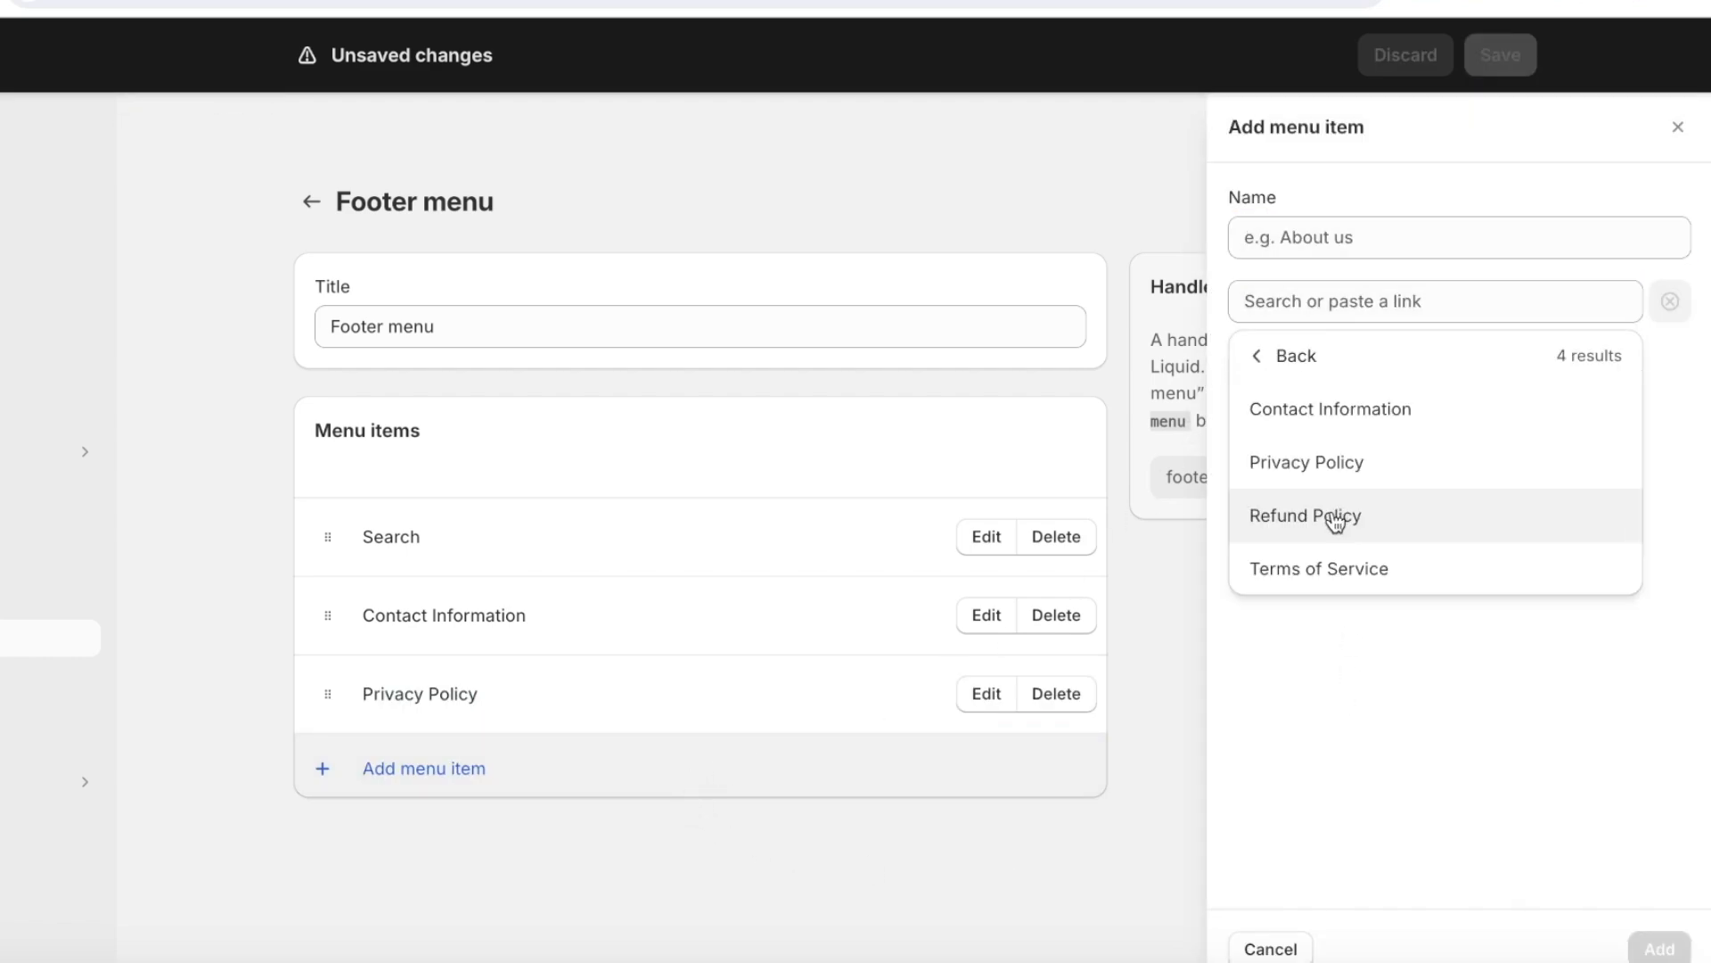
click(1332, 515)
click(1659, 947)
- Add a footer menu item linking to the Terms of Service policy, and save the menu
click(613, 844)
click(1308, 307)
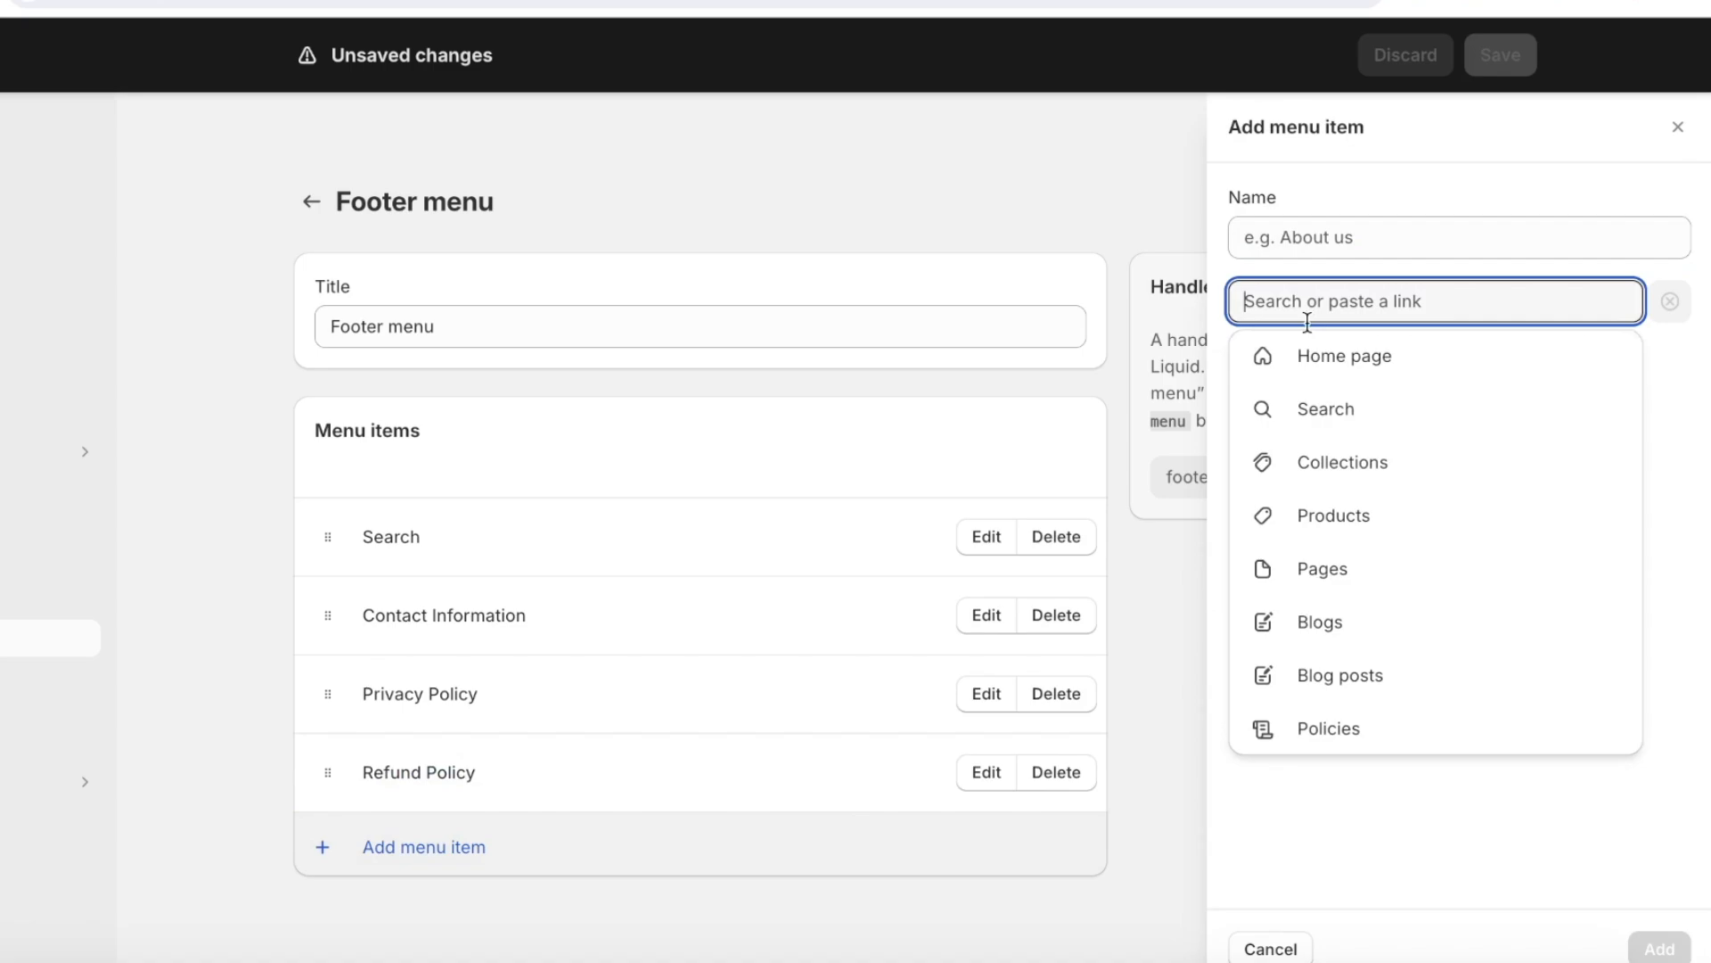
click(1328, 723)
click(1304, 570)
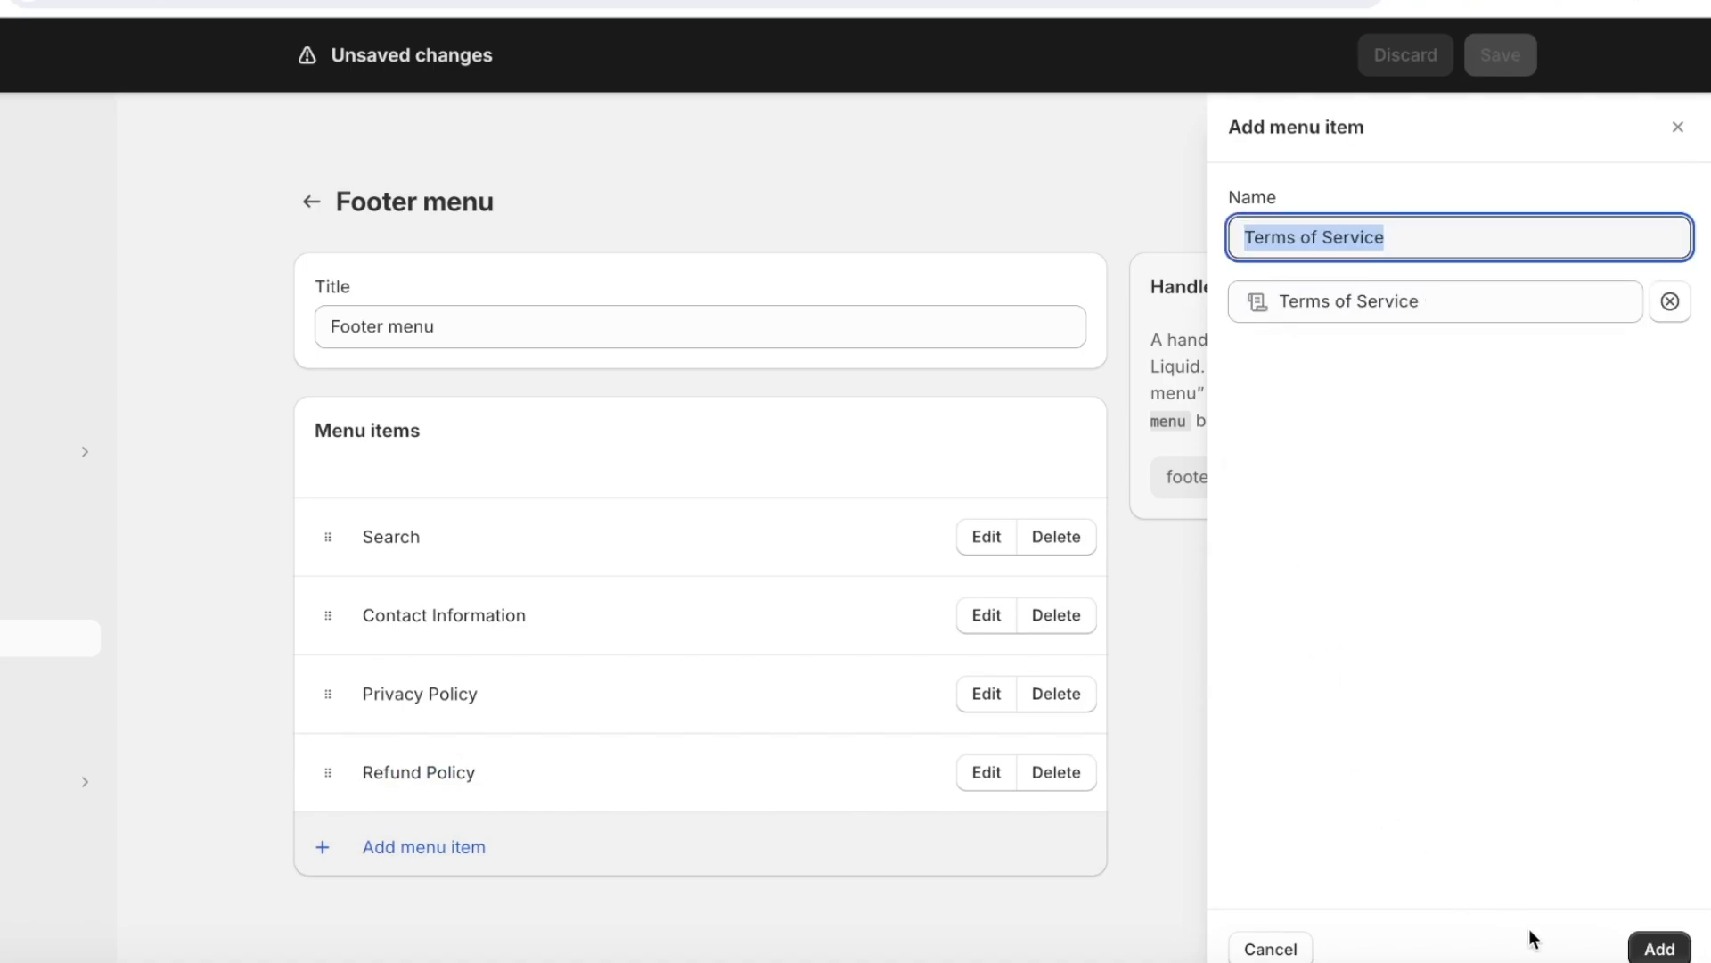
click(1659, 948)
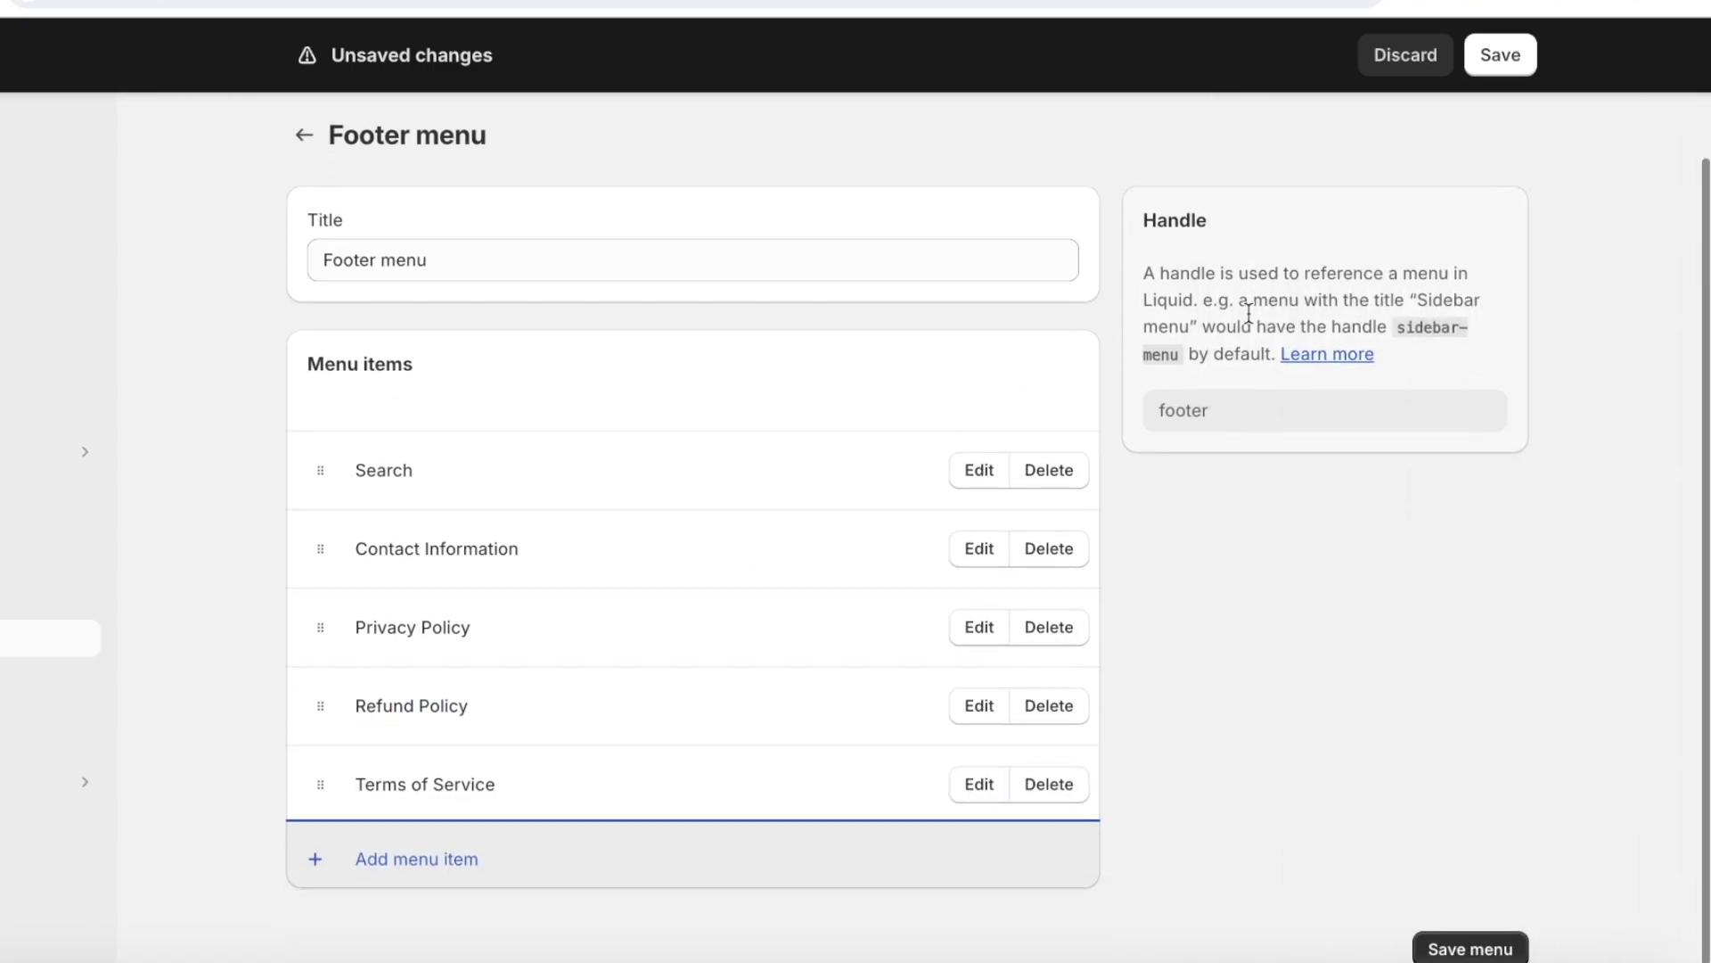
click(1467, 943)
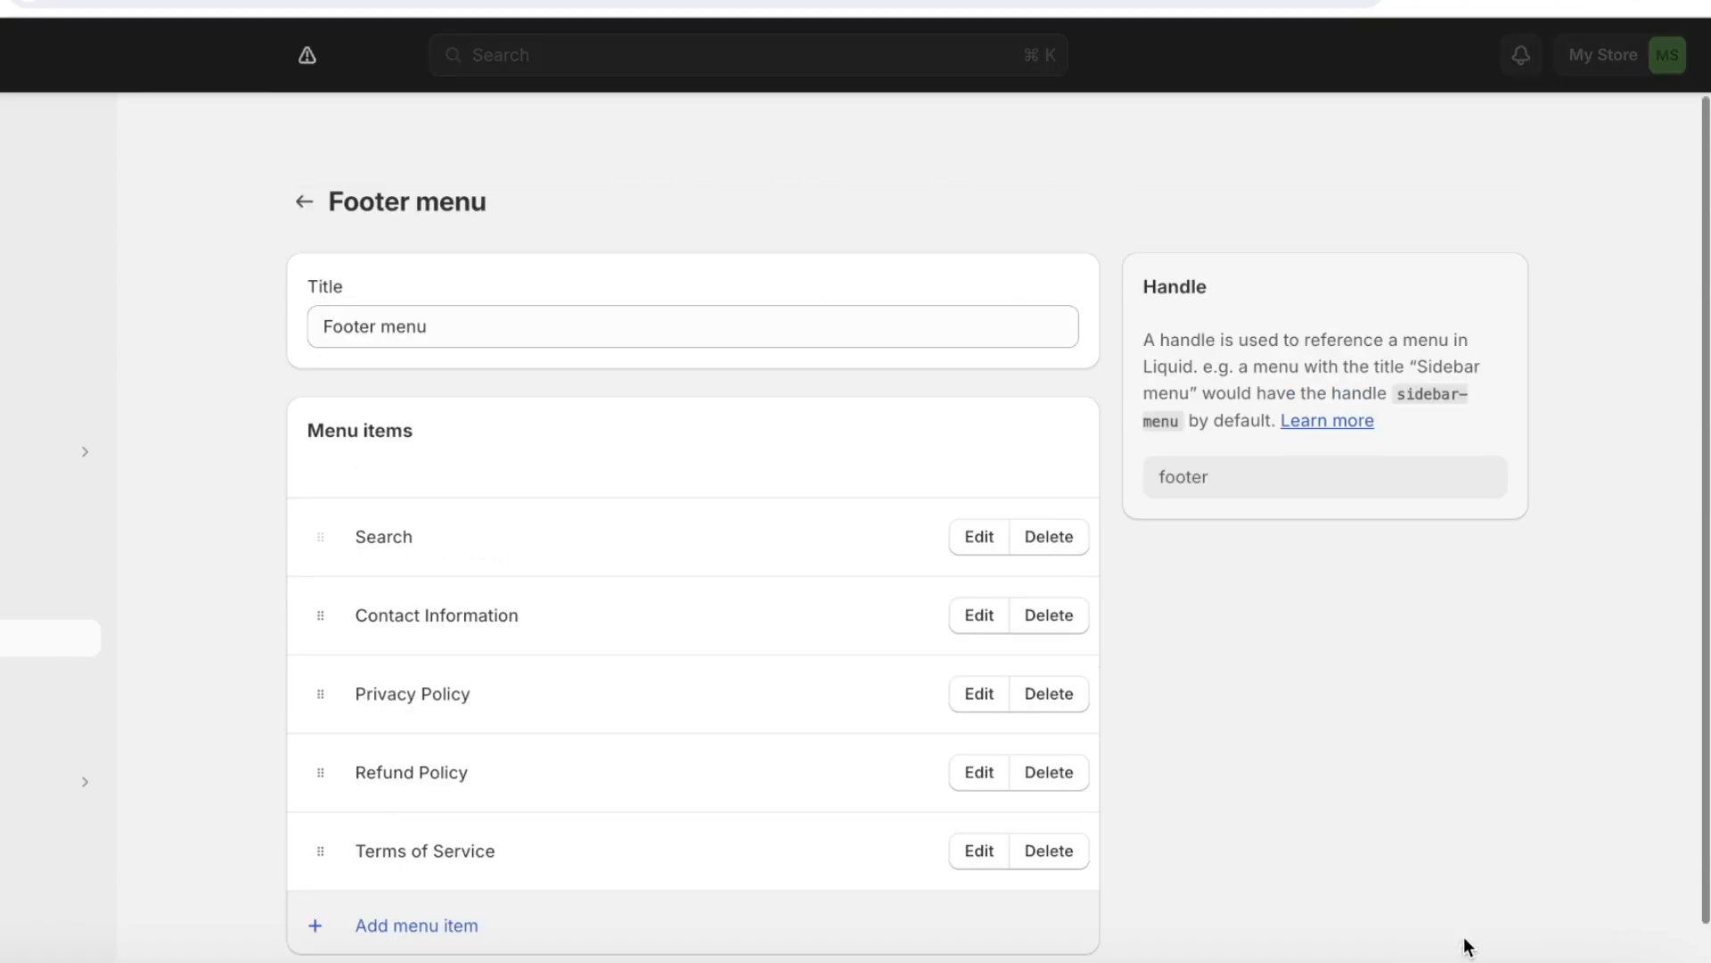
- Leave the footer menu, change the store name to Miracle HC in the store's profile settings, and save it
click(319, 211)
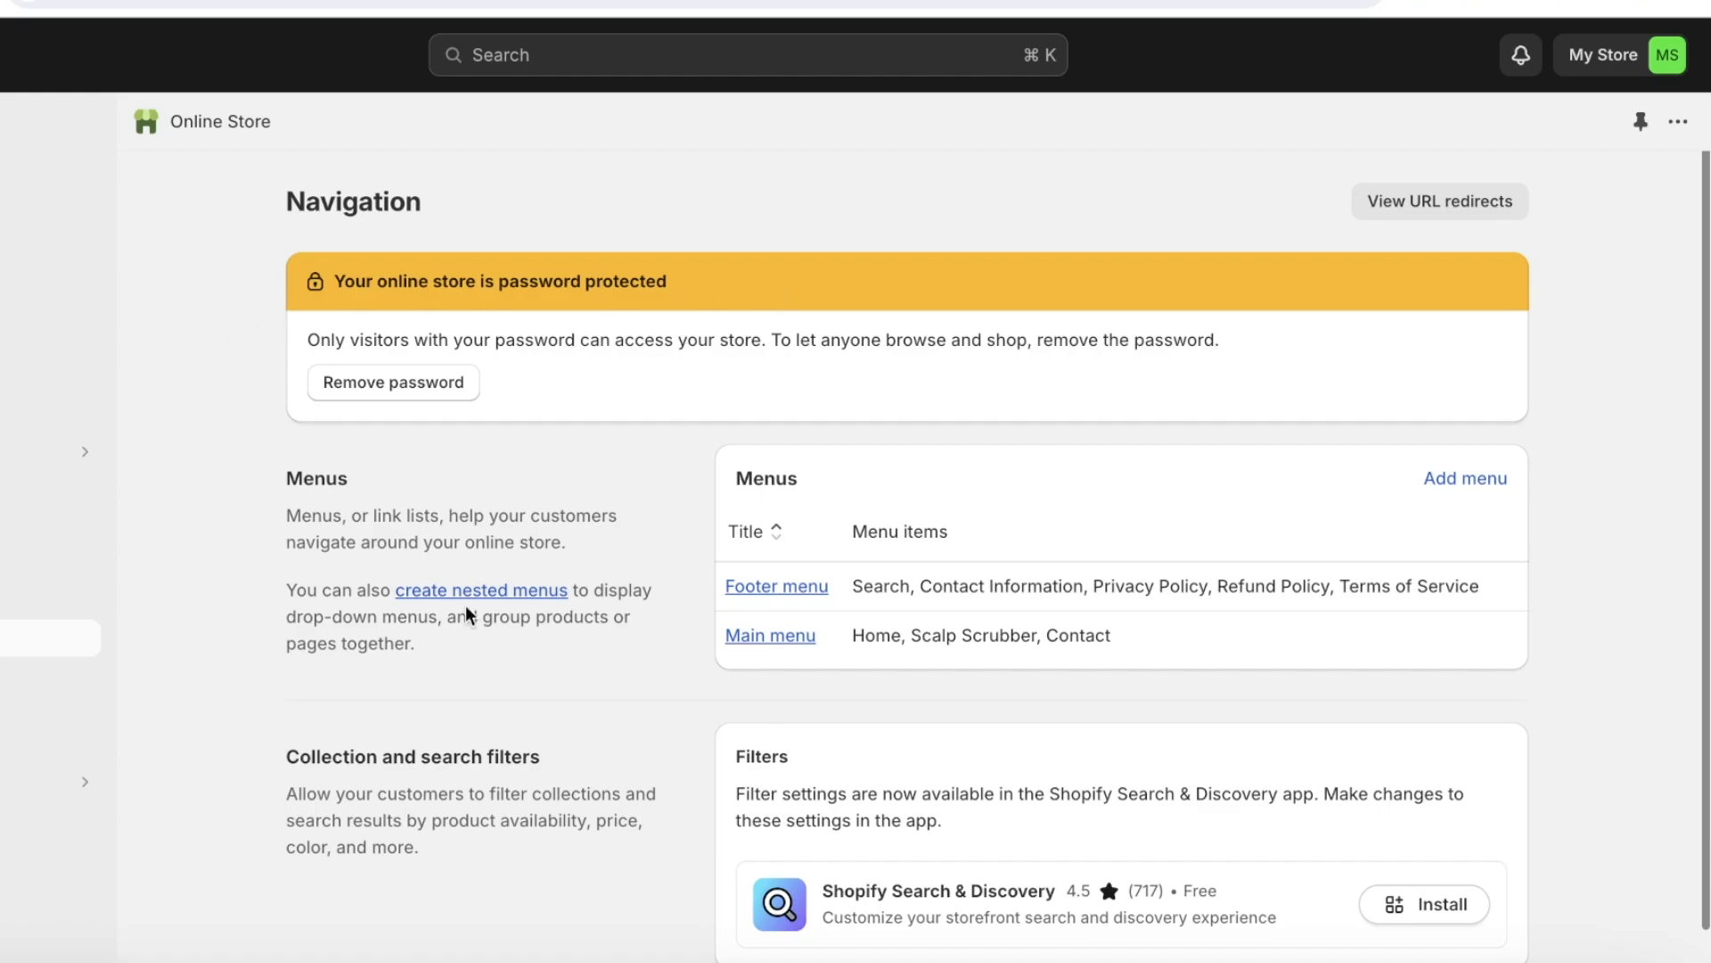
click(4, 943)
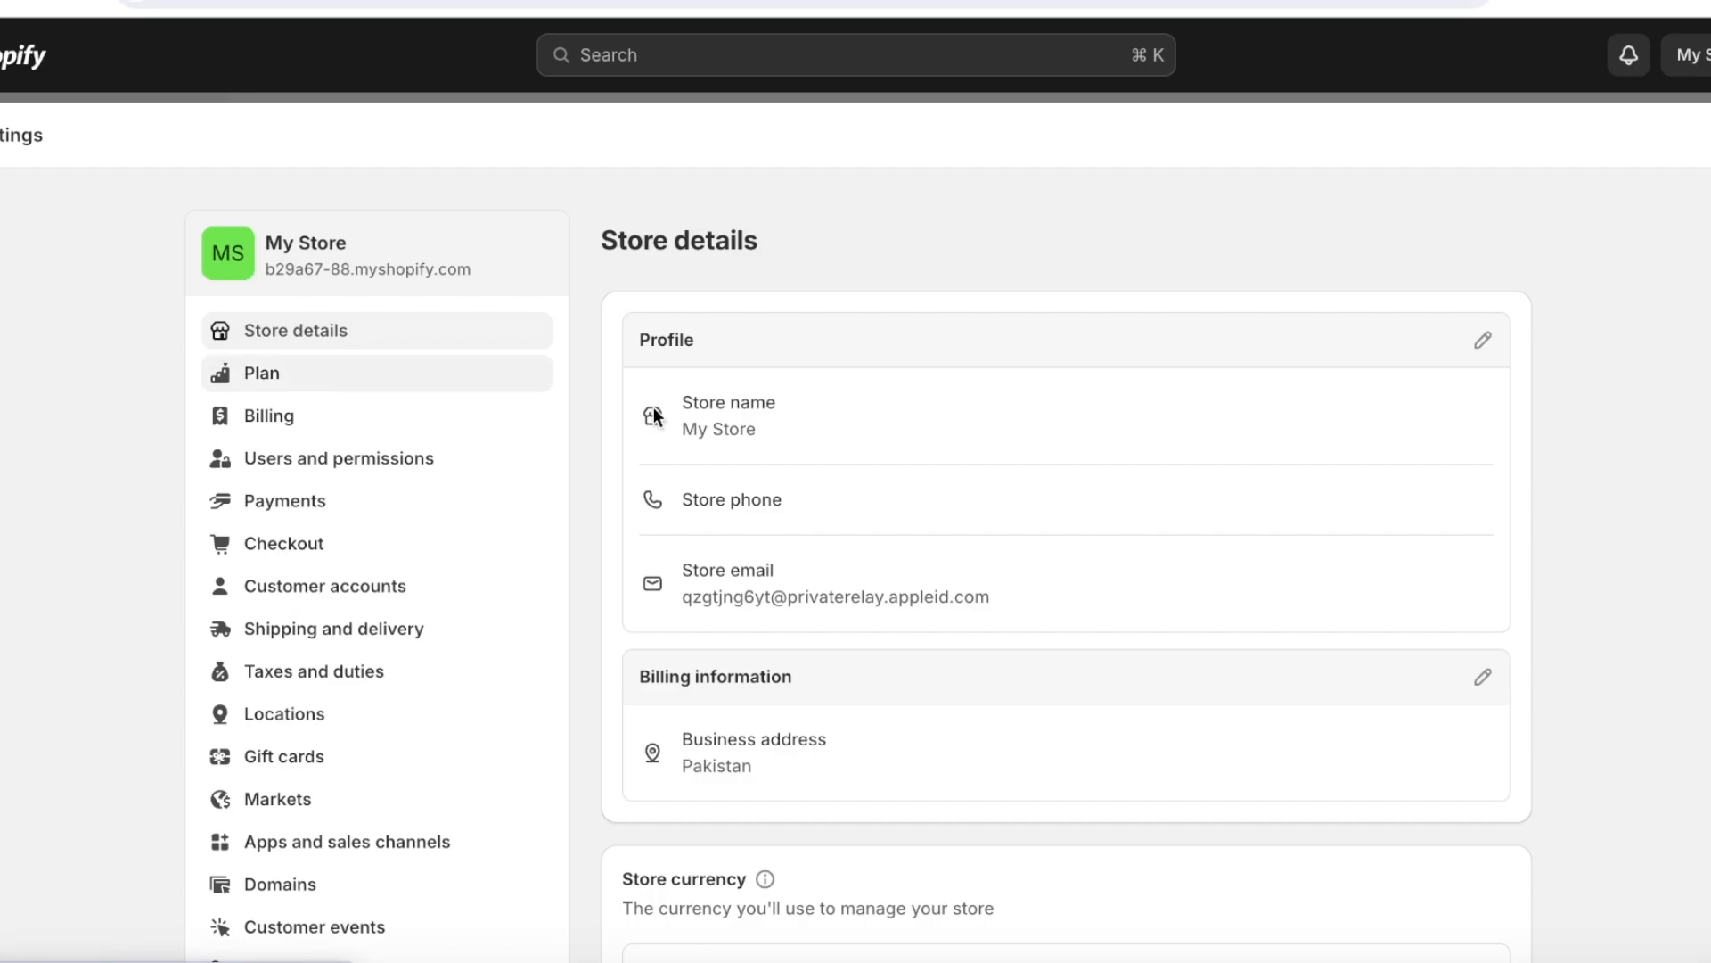
click(1483, 339)
click(666, 462)
triple_click(666, 466)
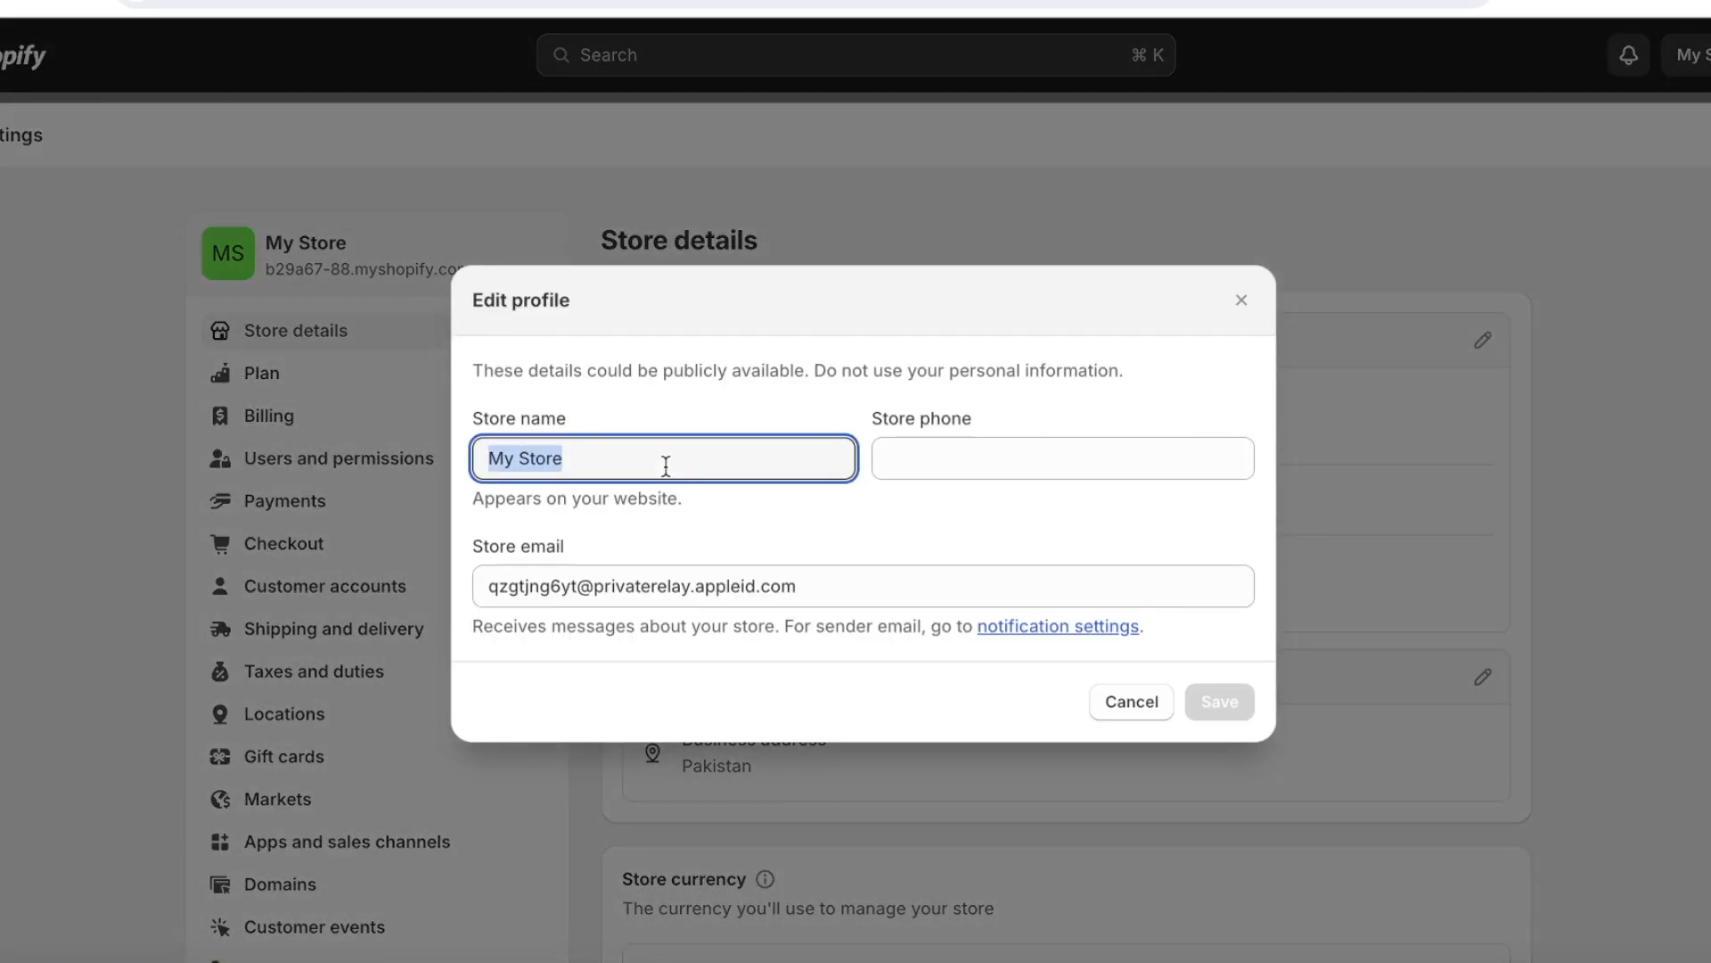
key(BackSpace)
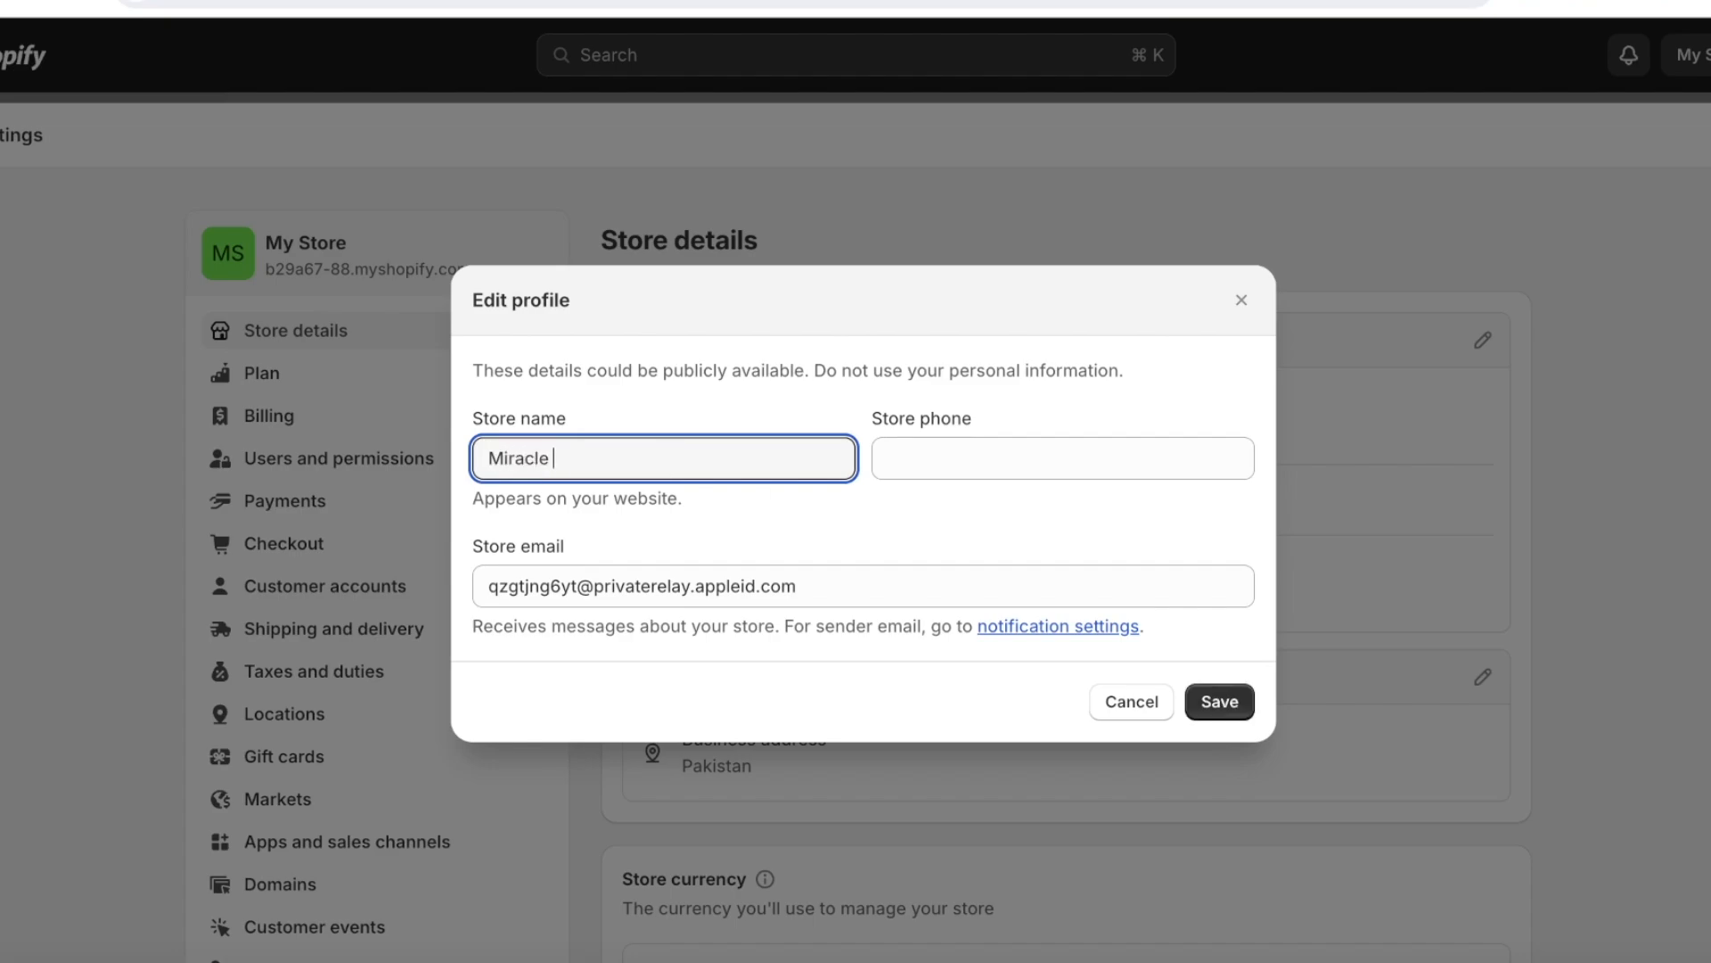
click(1220, 701)
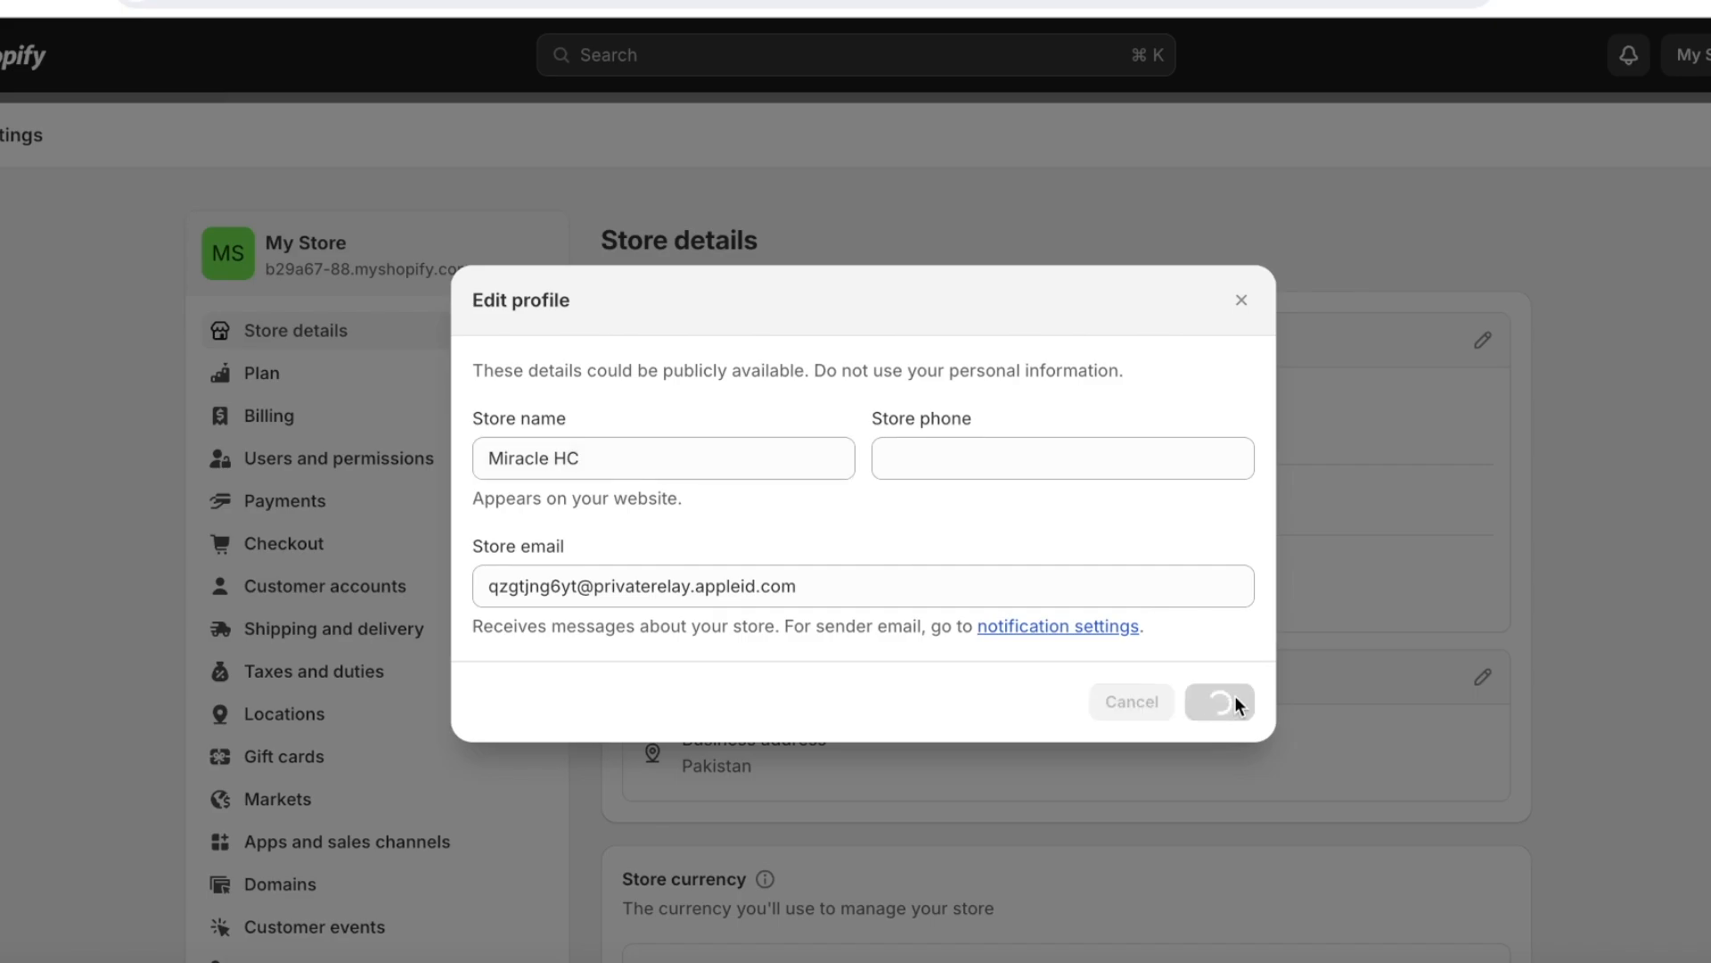
- Look through the store details for the billing information, store currency, time zone, units and order ID format
scroll(1147, 718, down, 5)
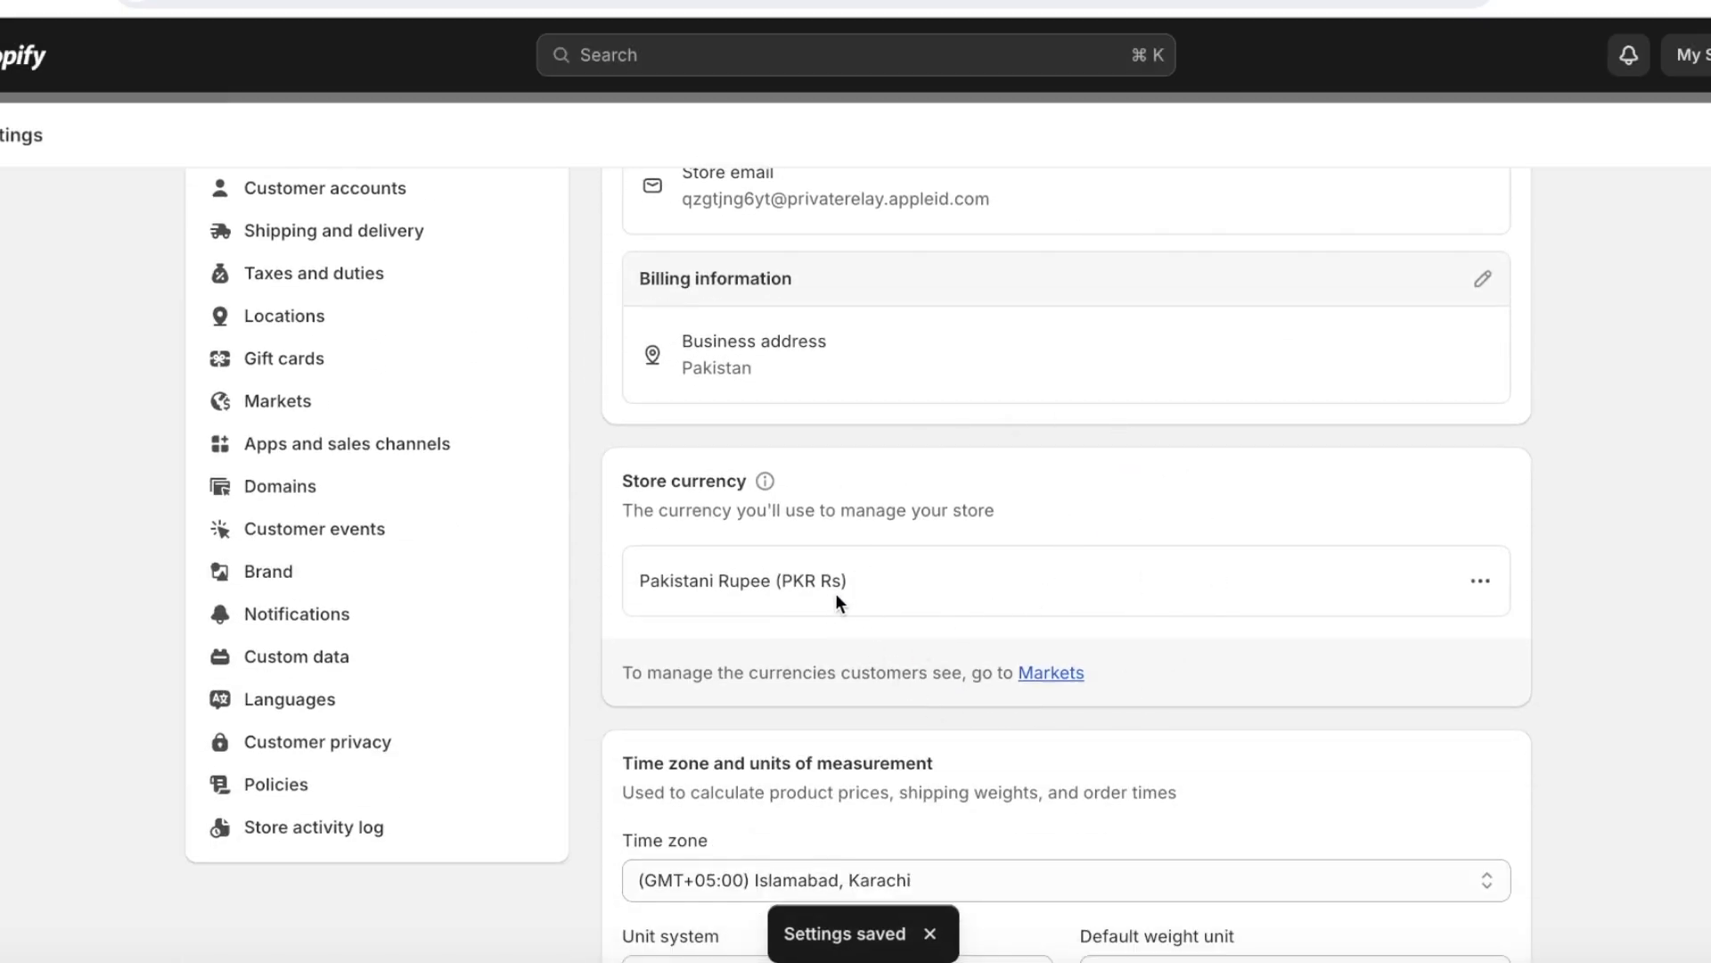
scroll(783, 596, down, 1)
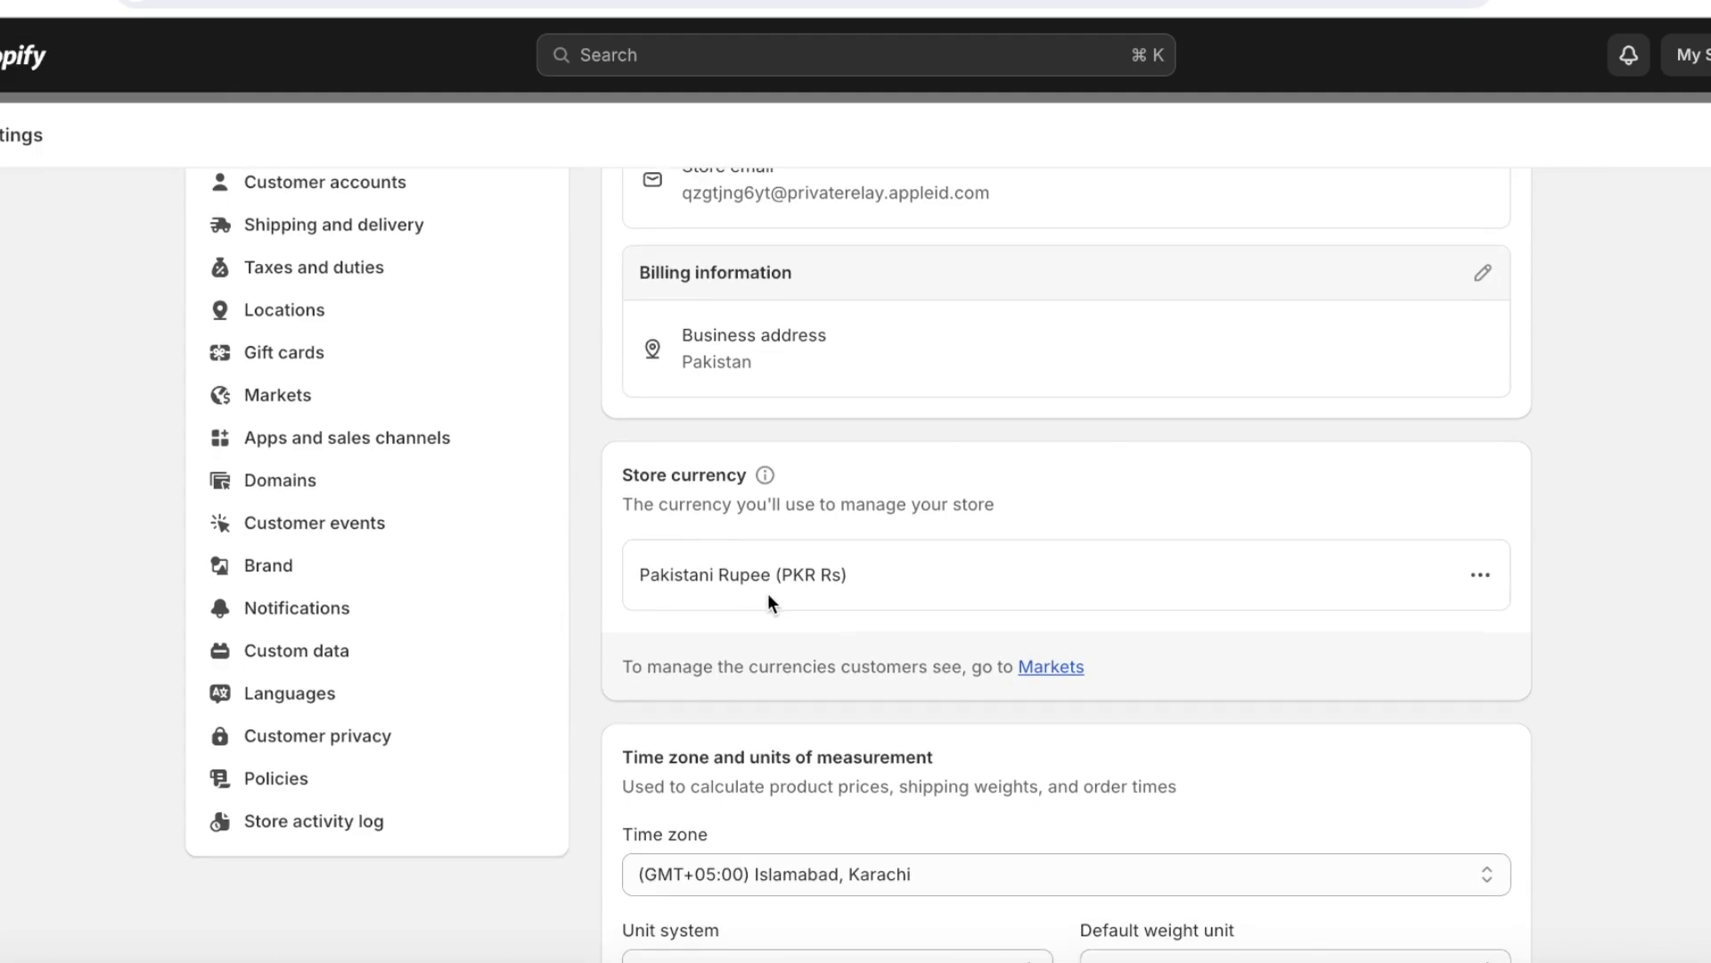
scroll(768, 595, down, 5)
scroll(740, 420, up, 1)
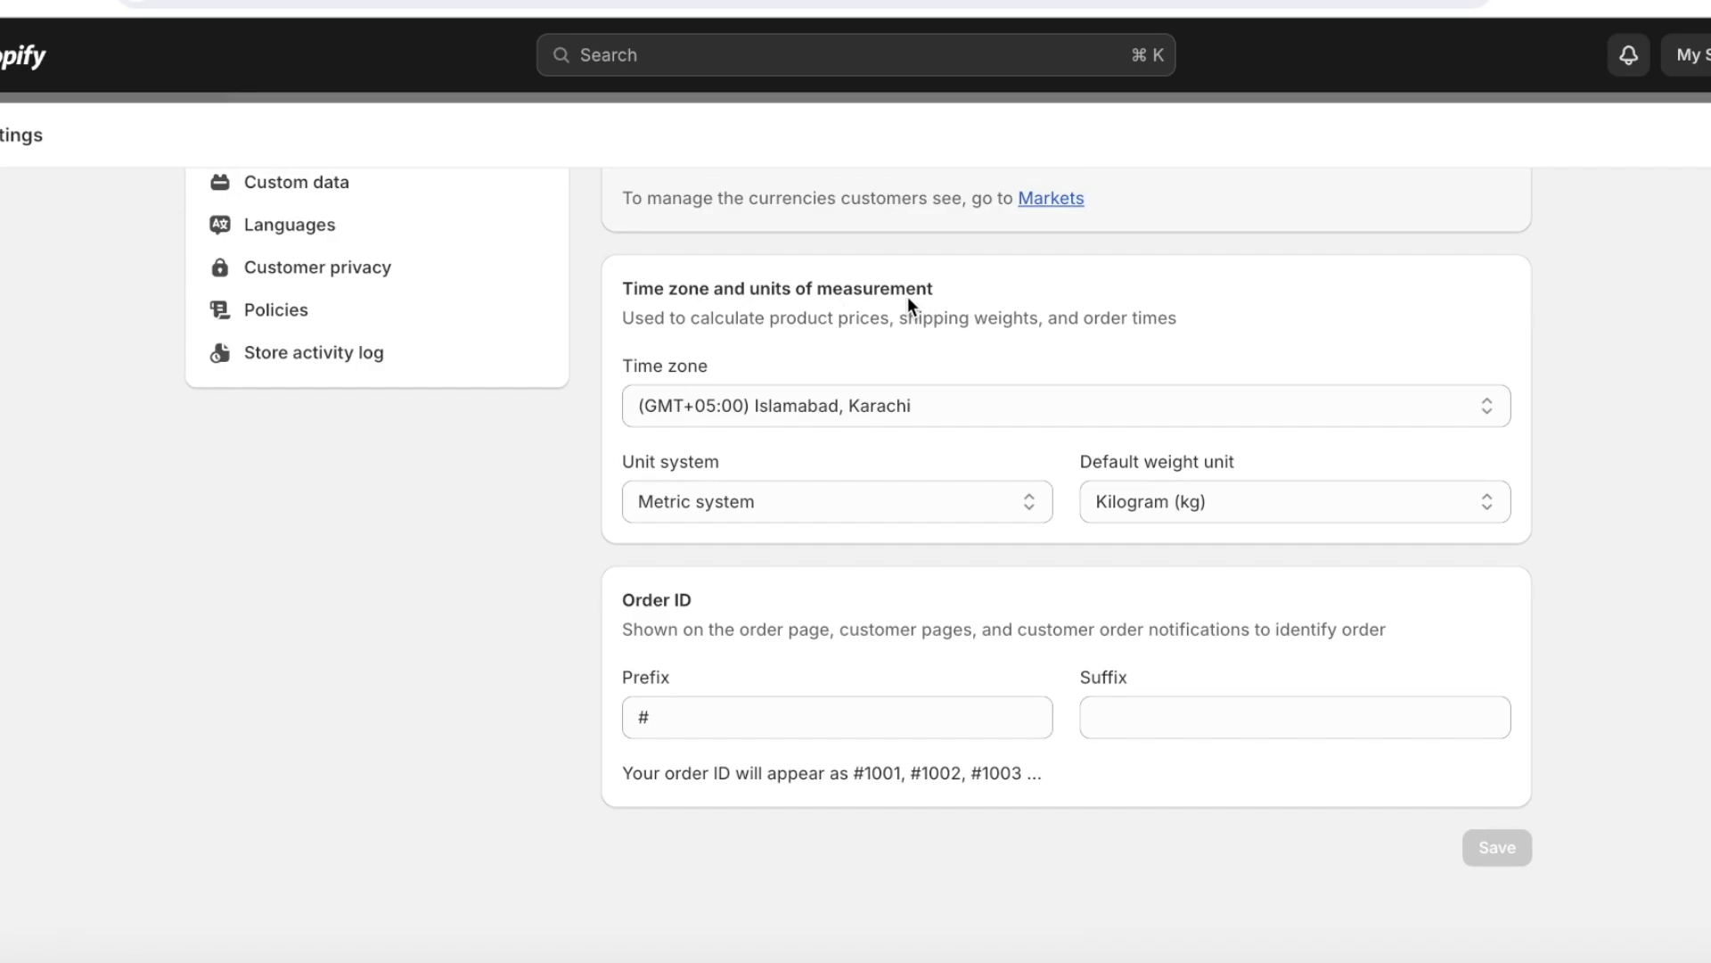
scroll(735, 615, up, 10)
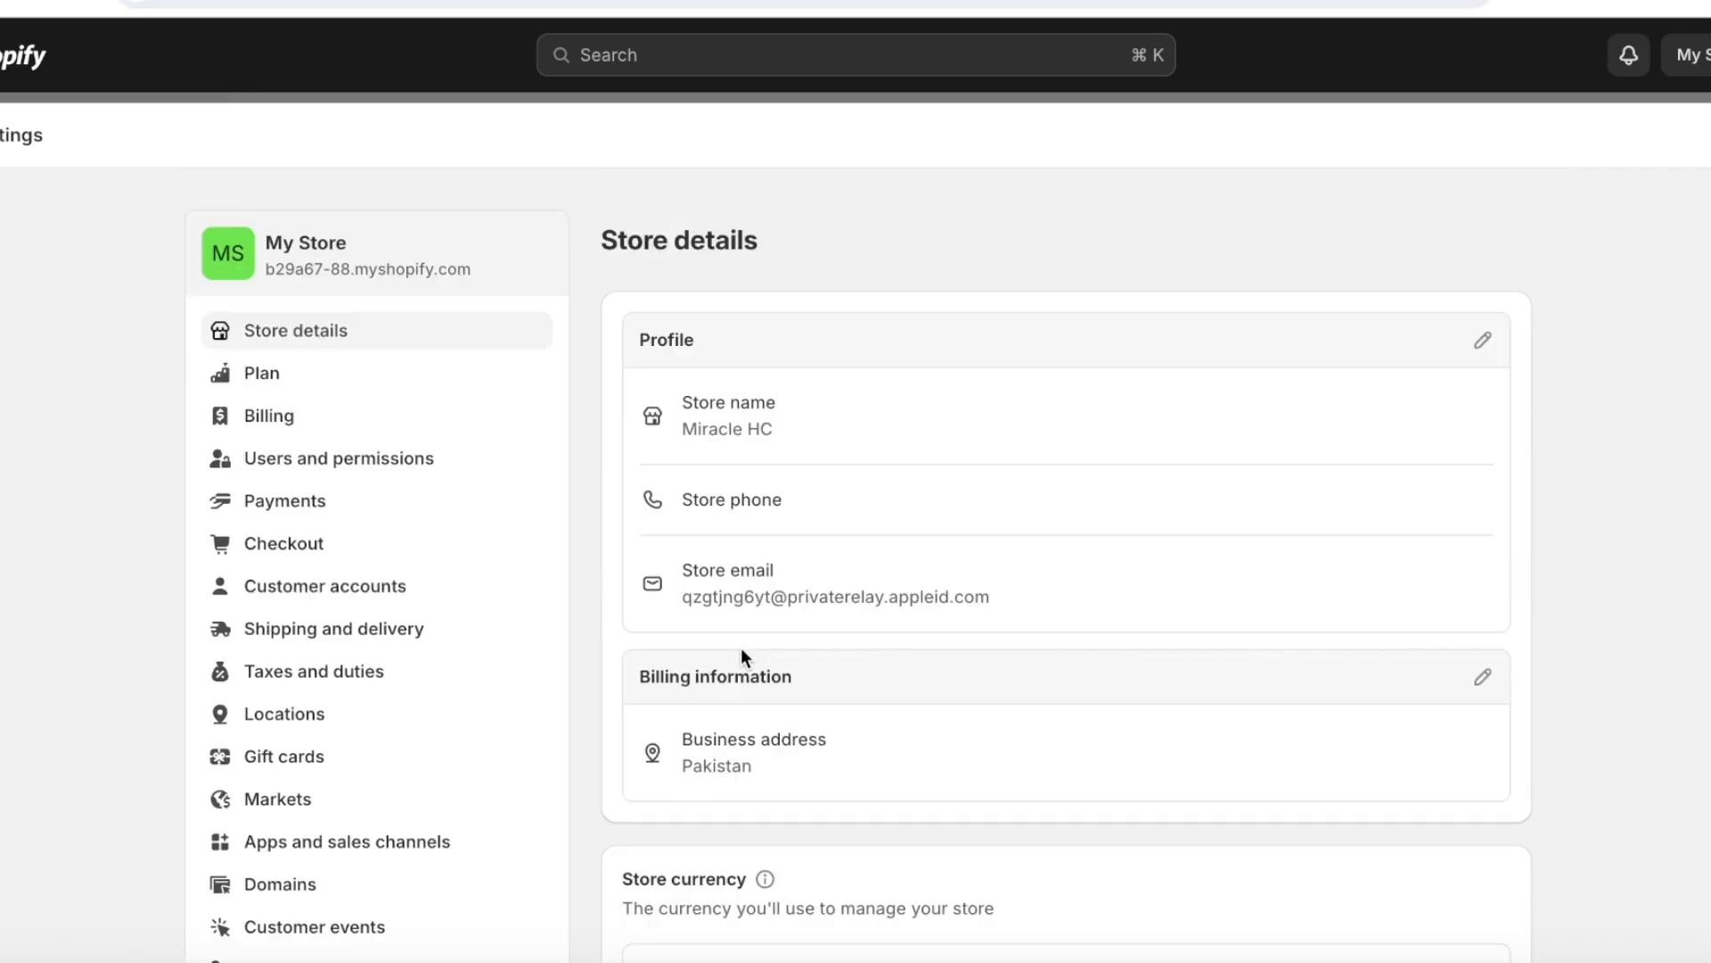
scroll(741, 648, down, 3)
scroll(740, 648, up, 3)
- Look through the Taxes and duties settings, and check which logos and assets the Brand settings ask for
click(257, 684)
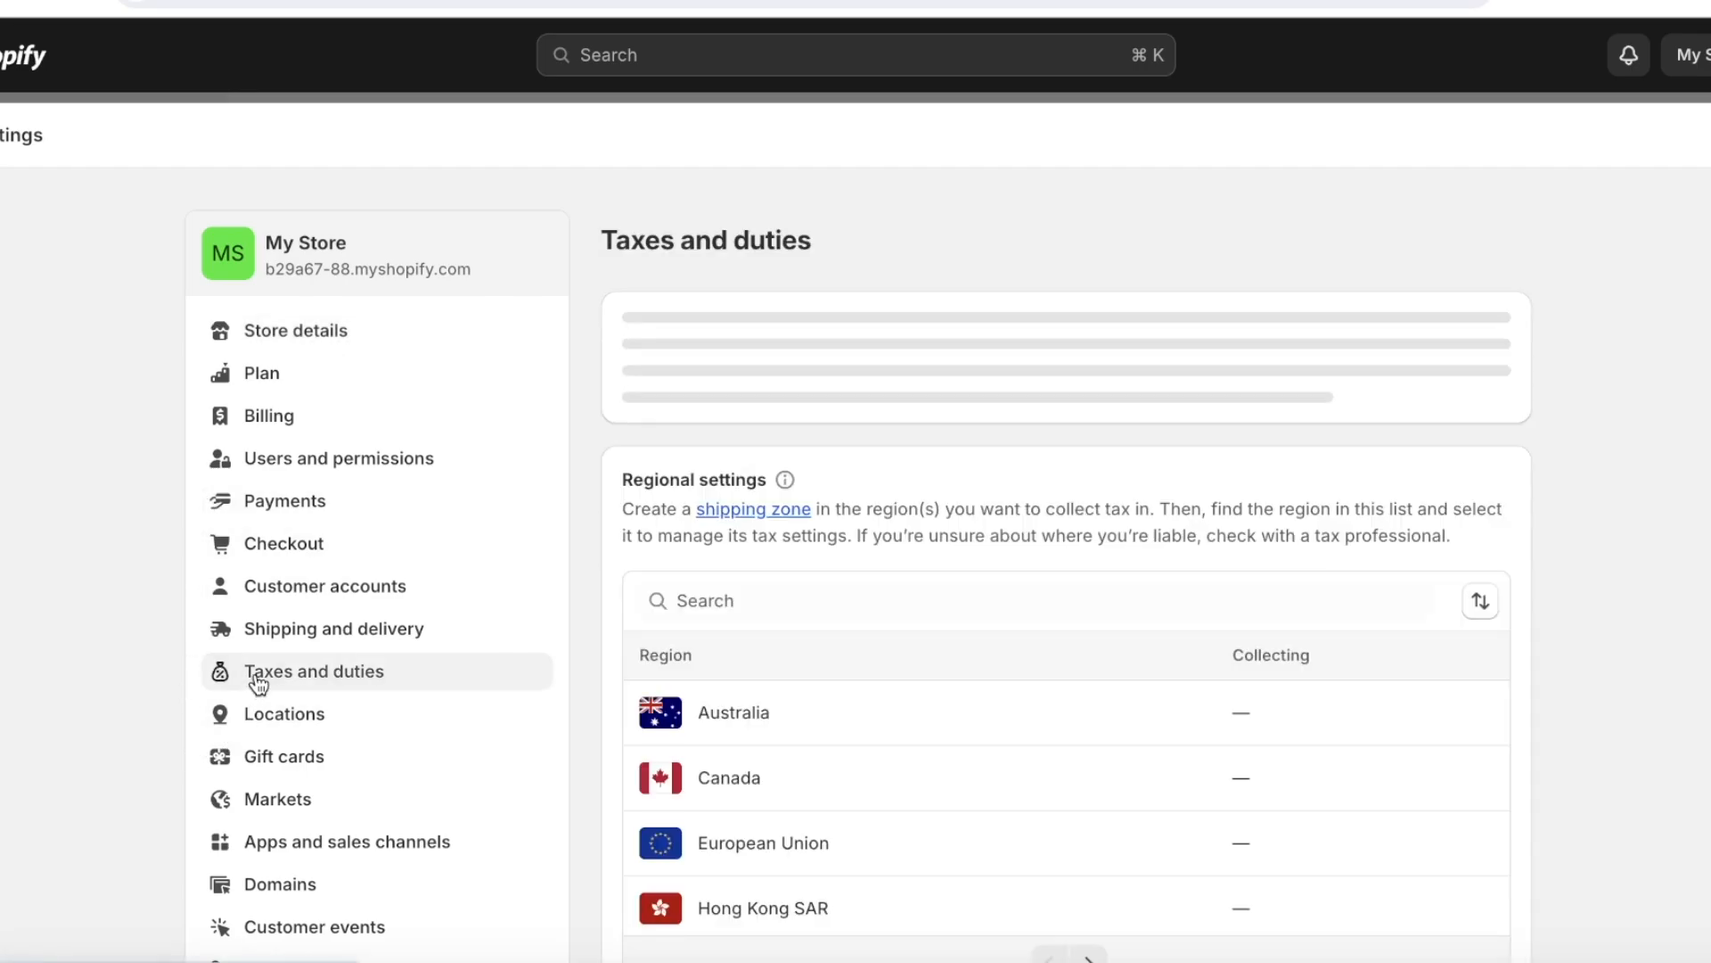
scroll(869, 401, down, 7)
scroll(869, 413, down, 8)
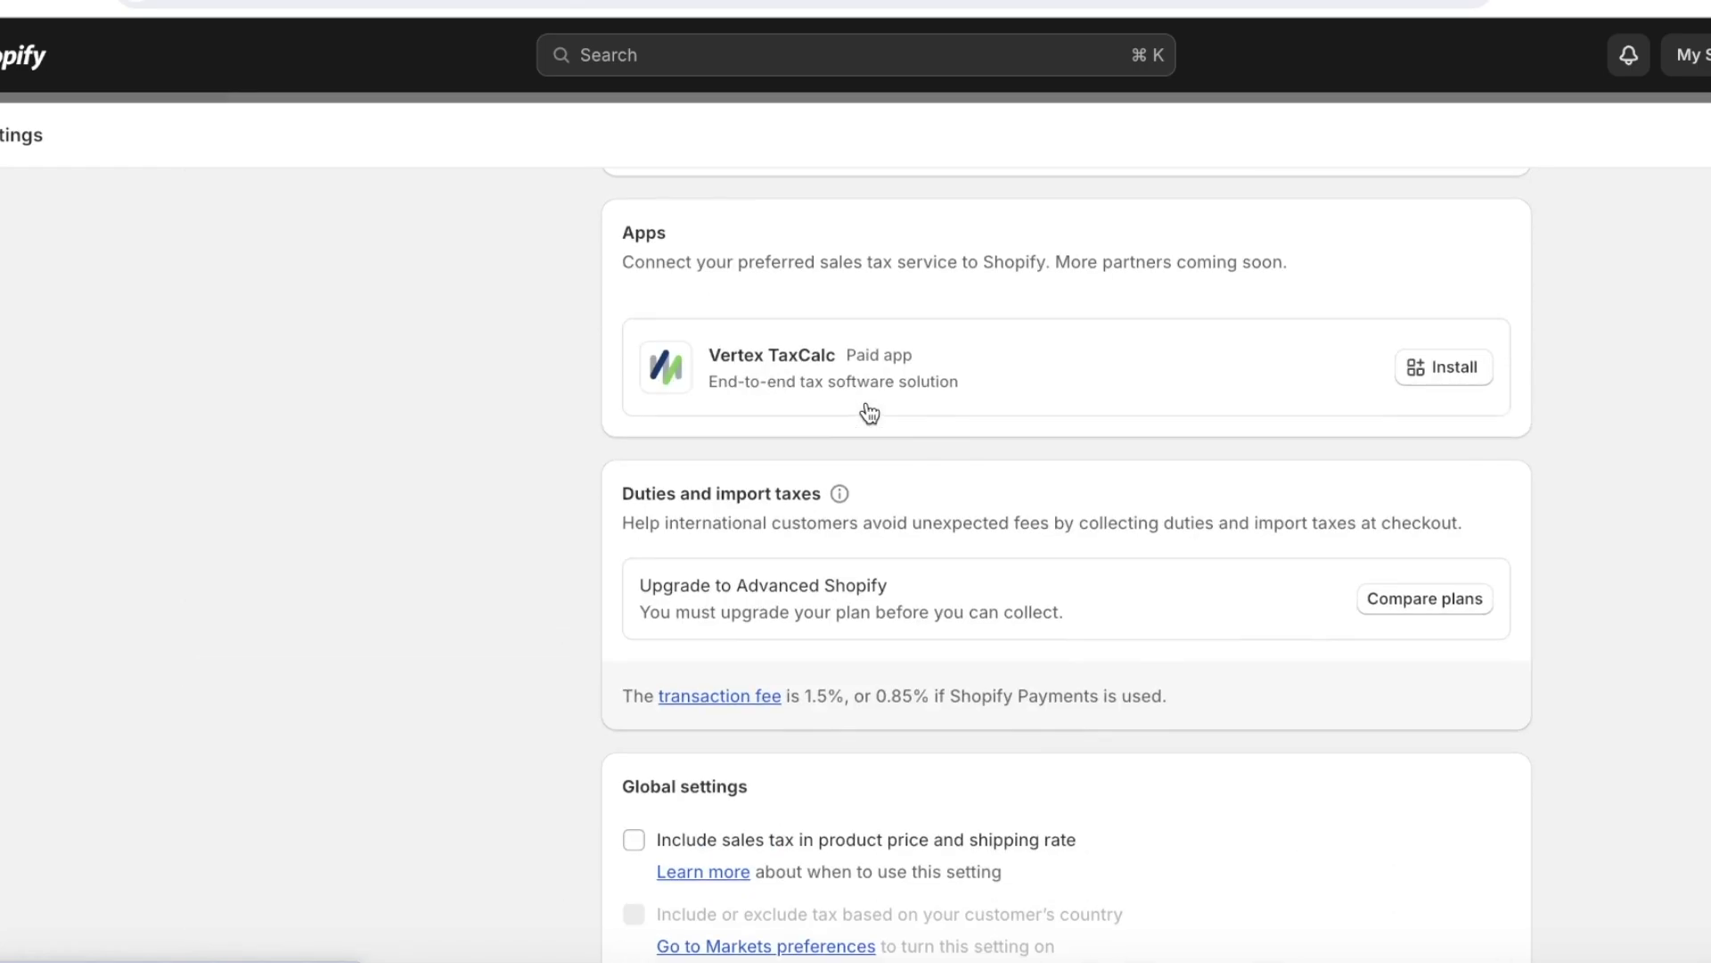
scroll(867, 408, up, 11)
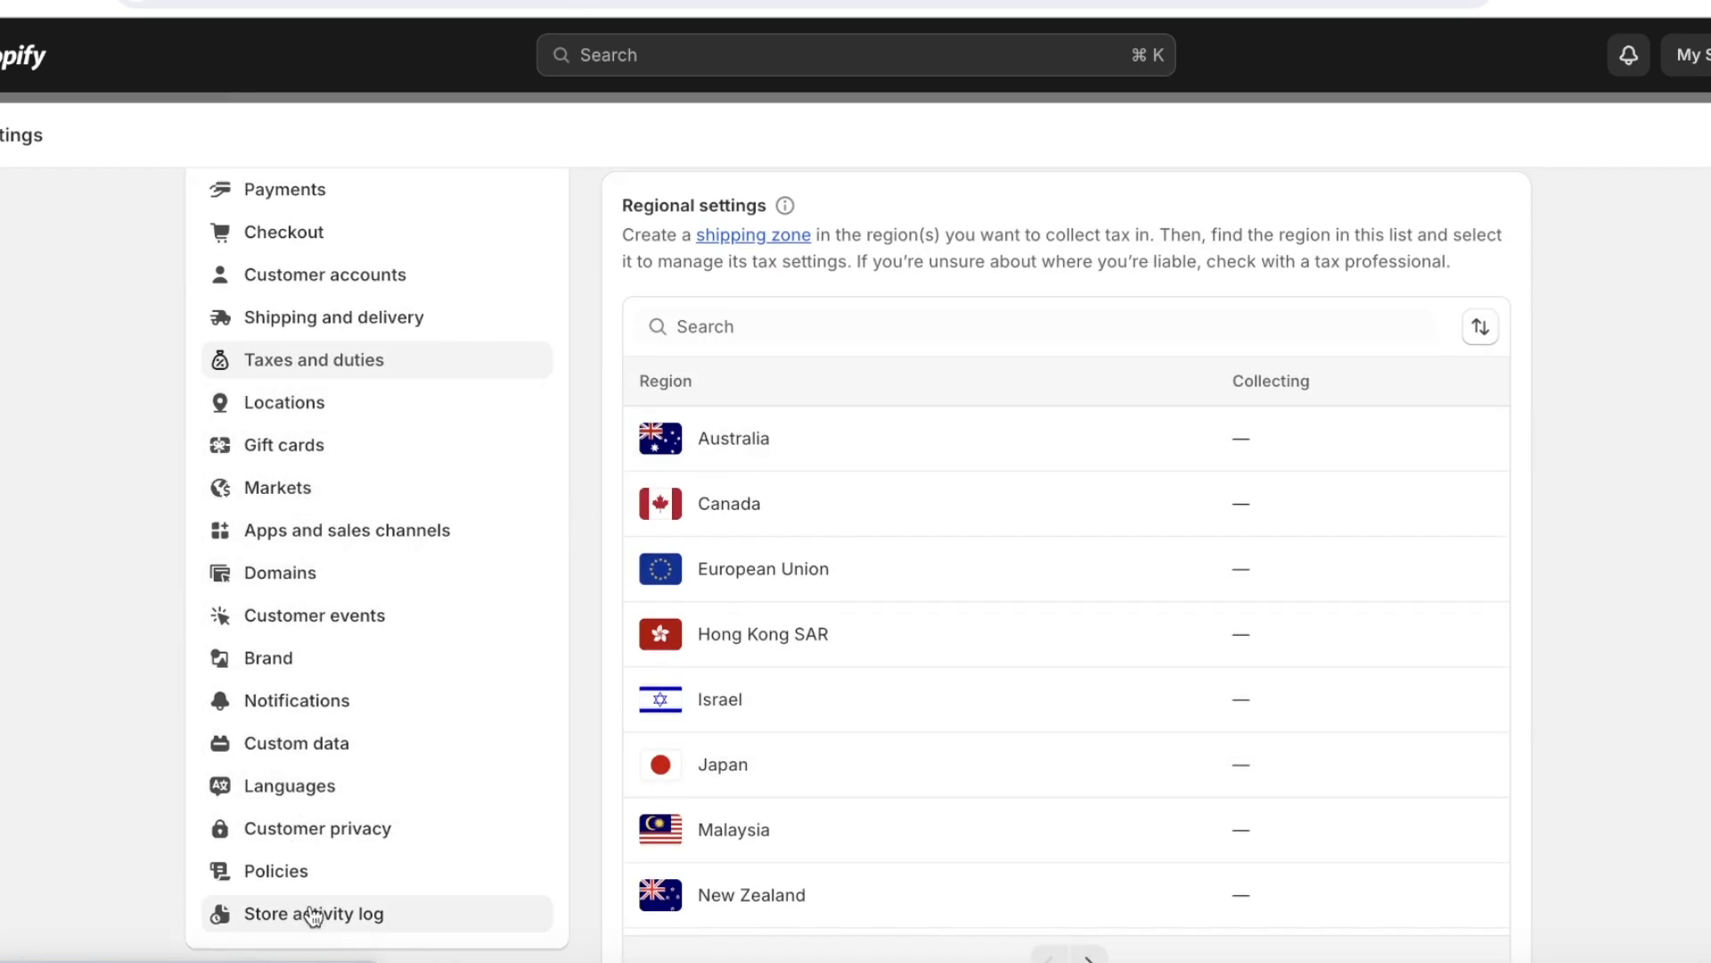
click(272, 658)
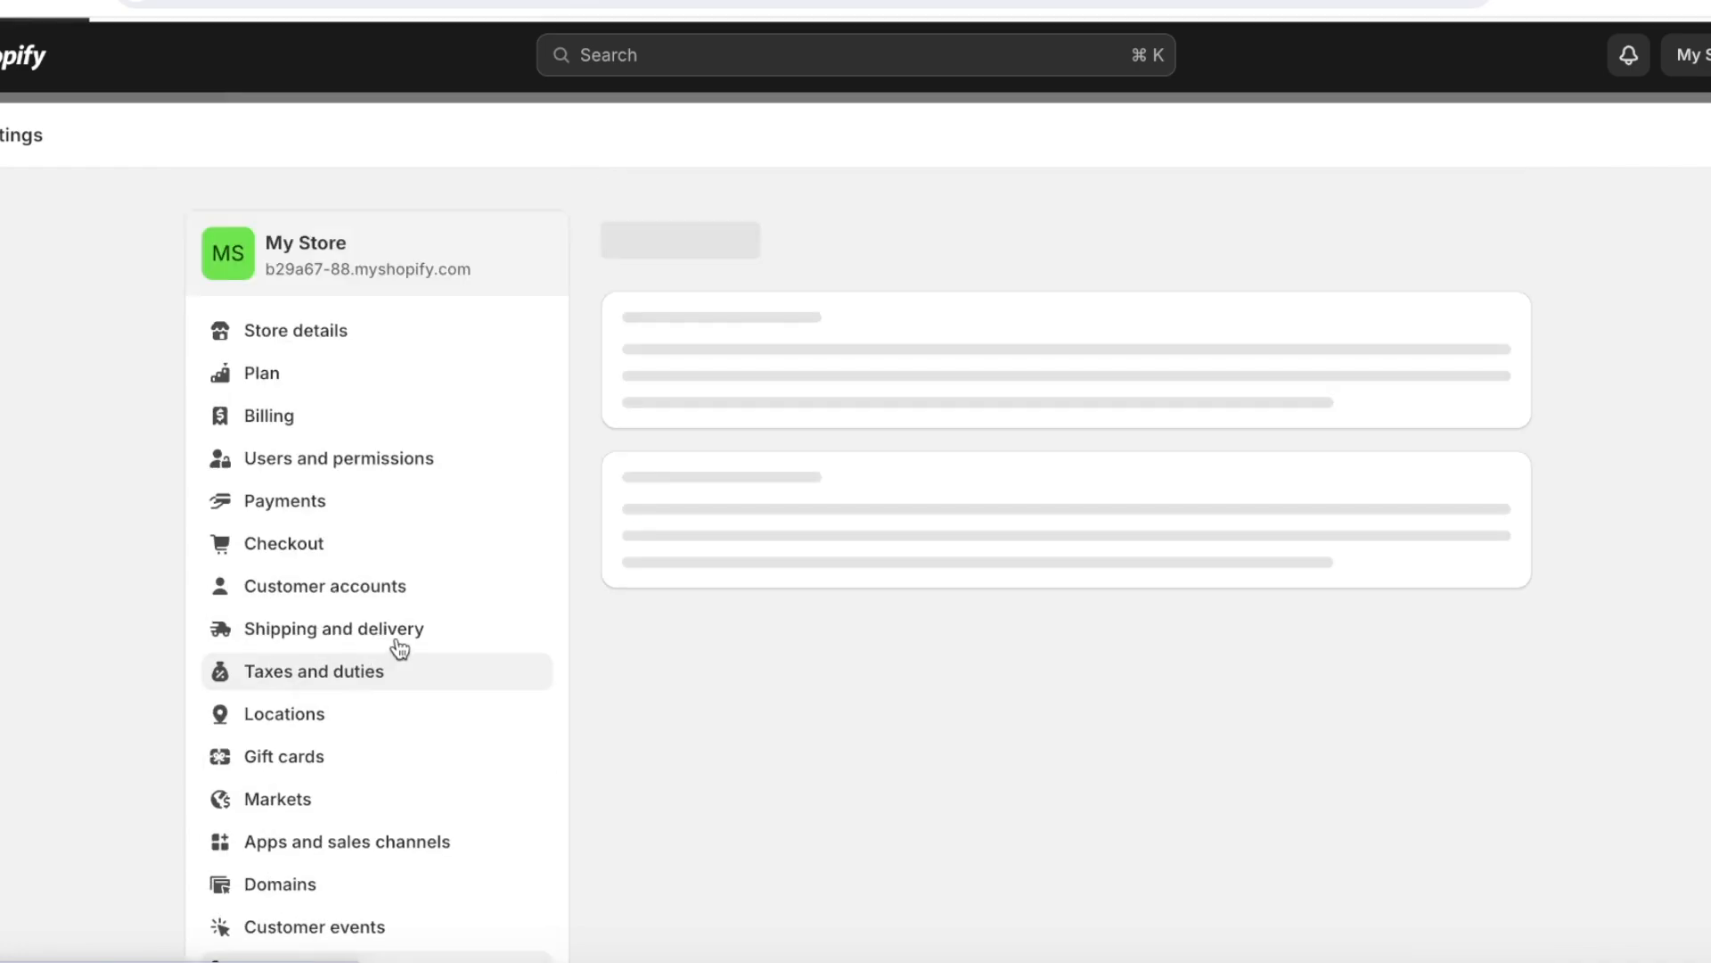
scroll(902, 540, down, 7)
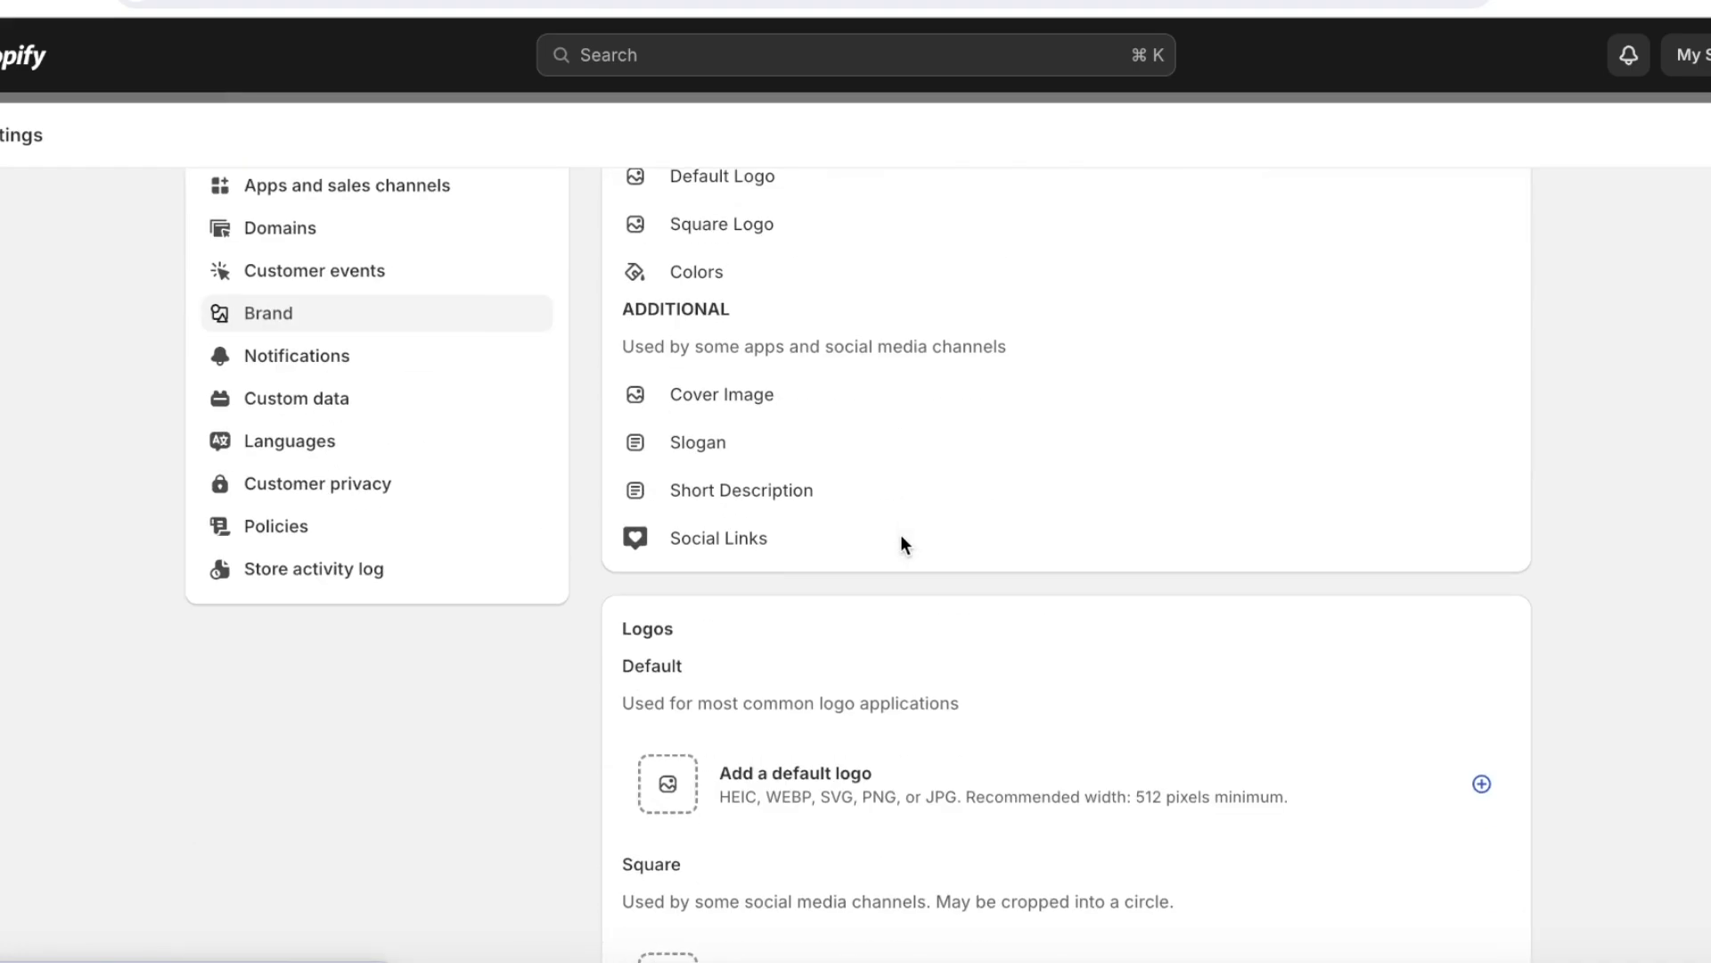
scroll(902, 540, up, 6)
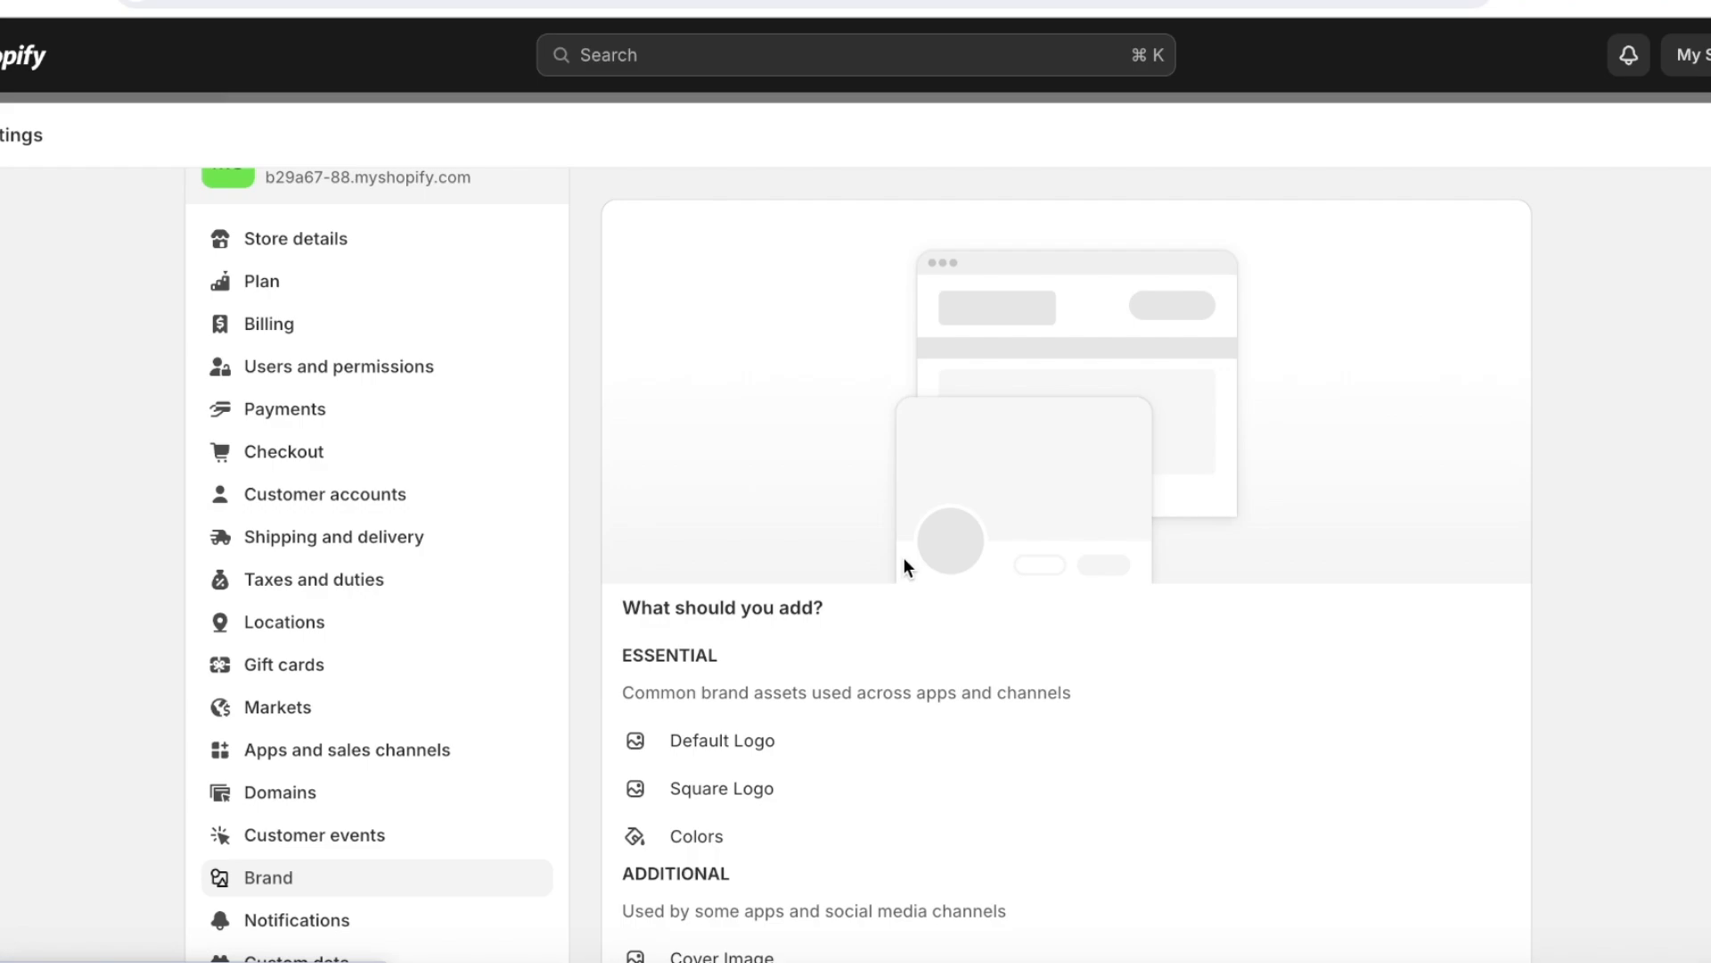
scroll(903, 558, up, 2)
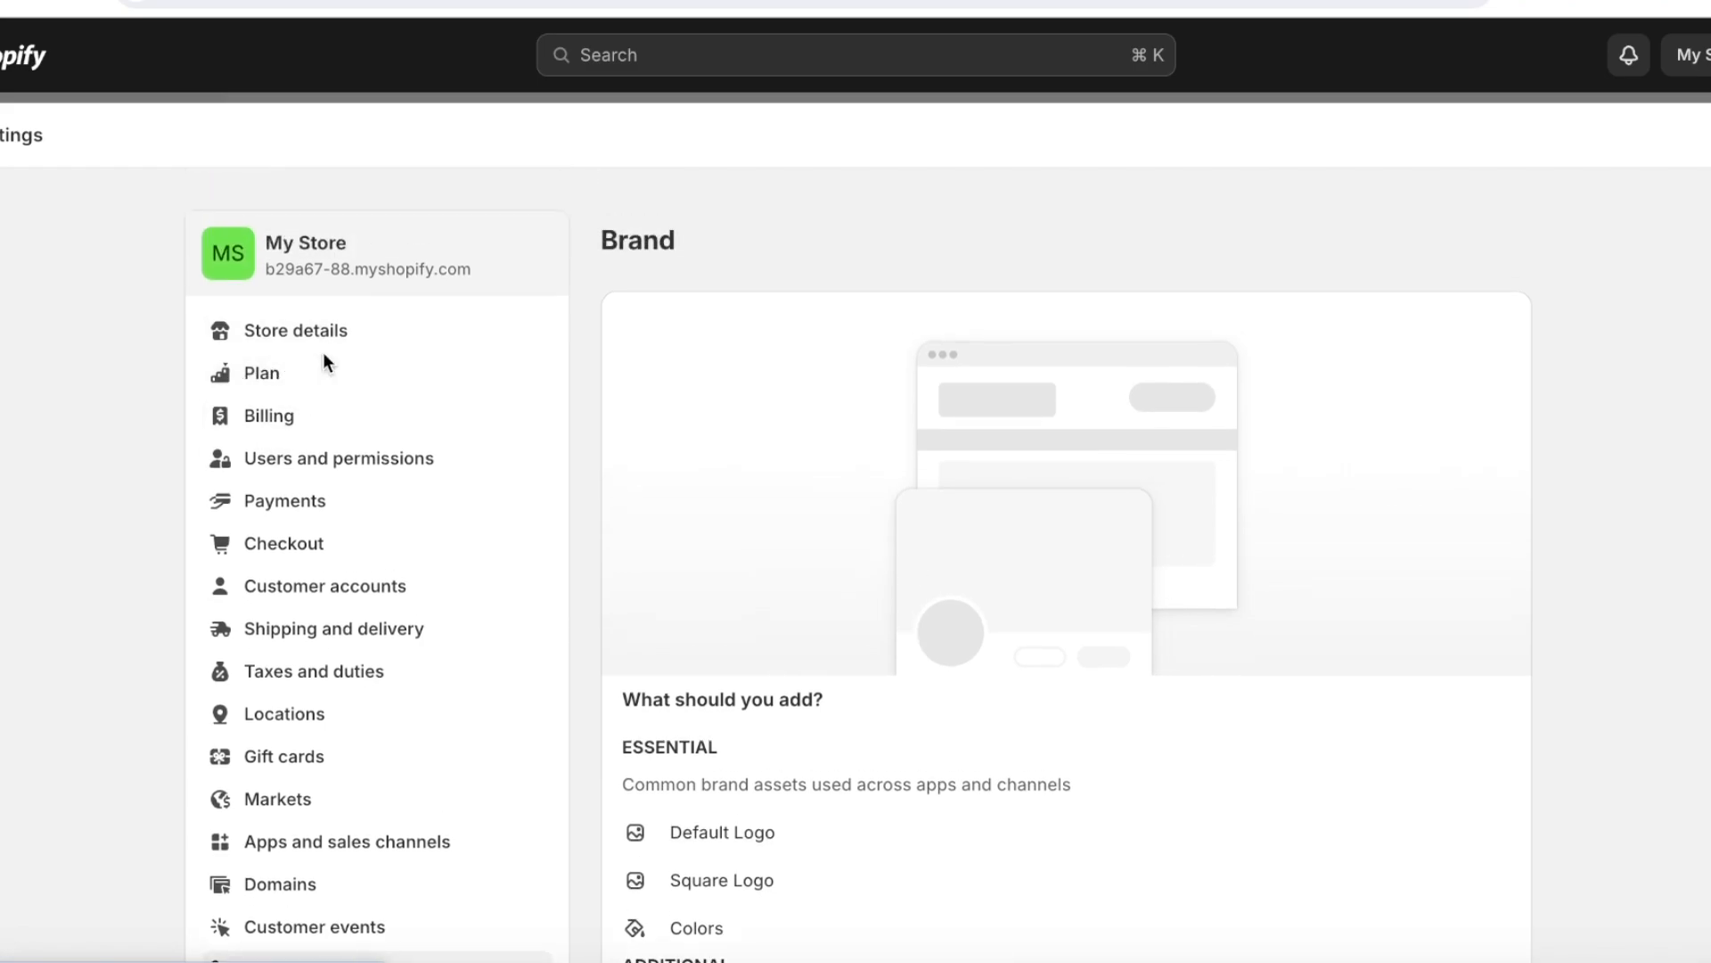
- Close the settings, start picking a plan from the online store's themes page, and select the Basic plan for subscription
click(1707, 134)
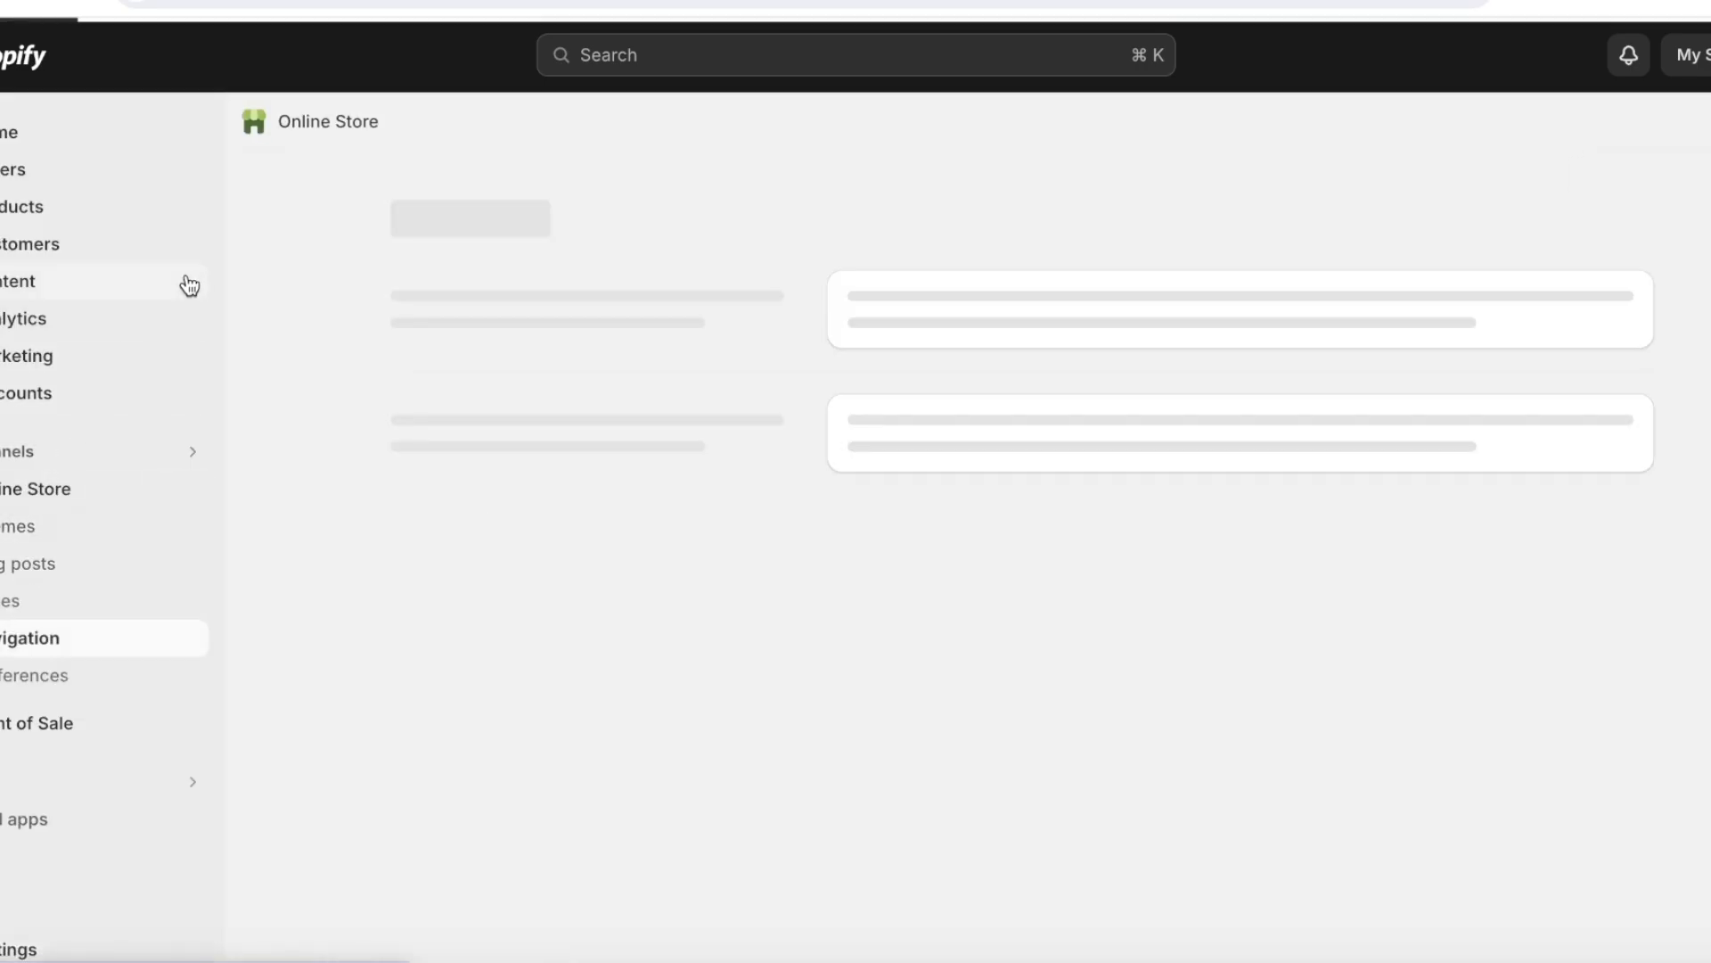
click(112, 499)
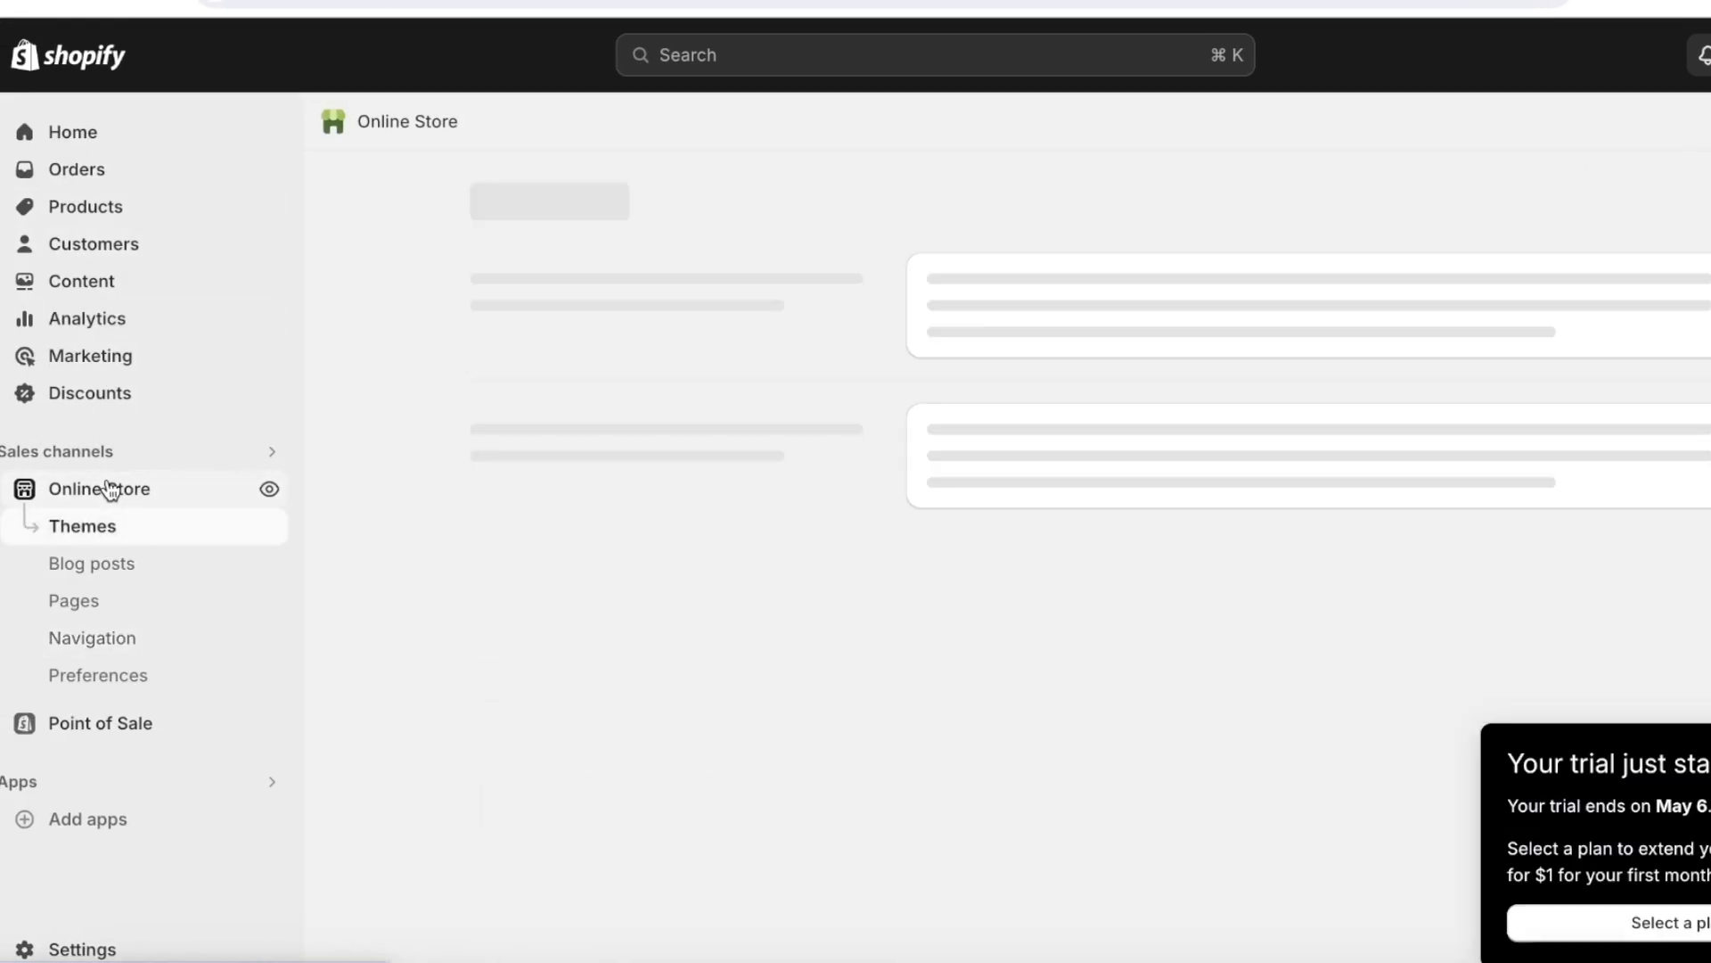
scroll(1658, 415, down, 3)
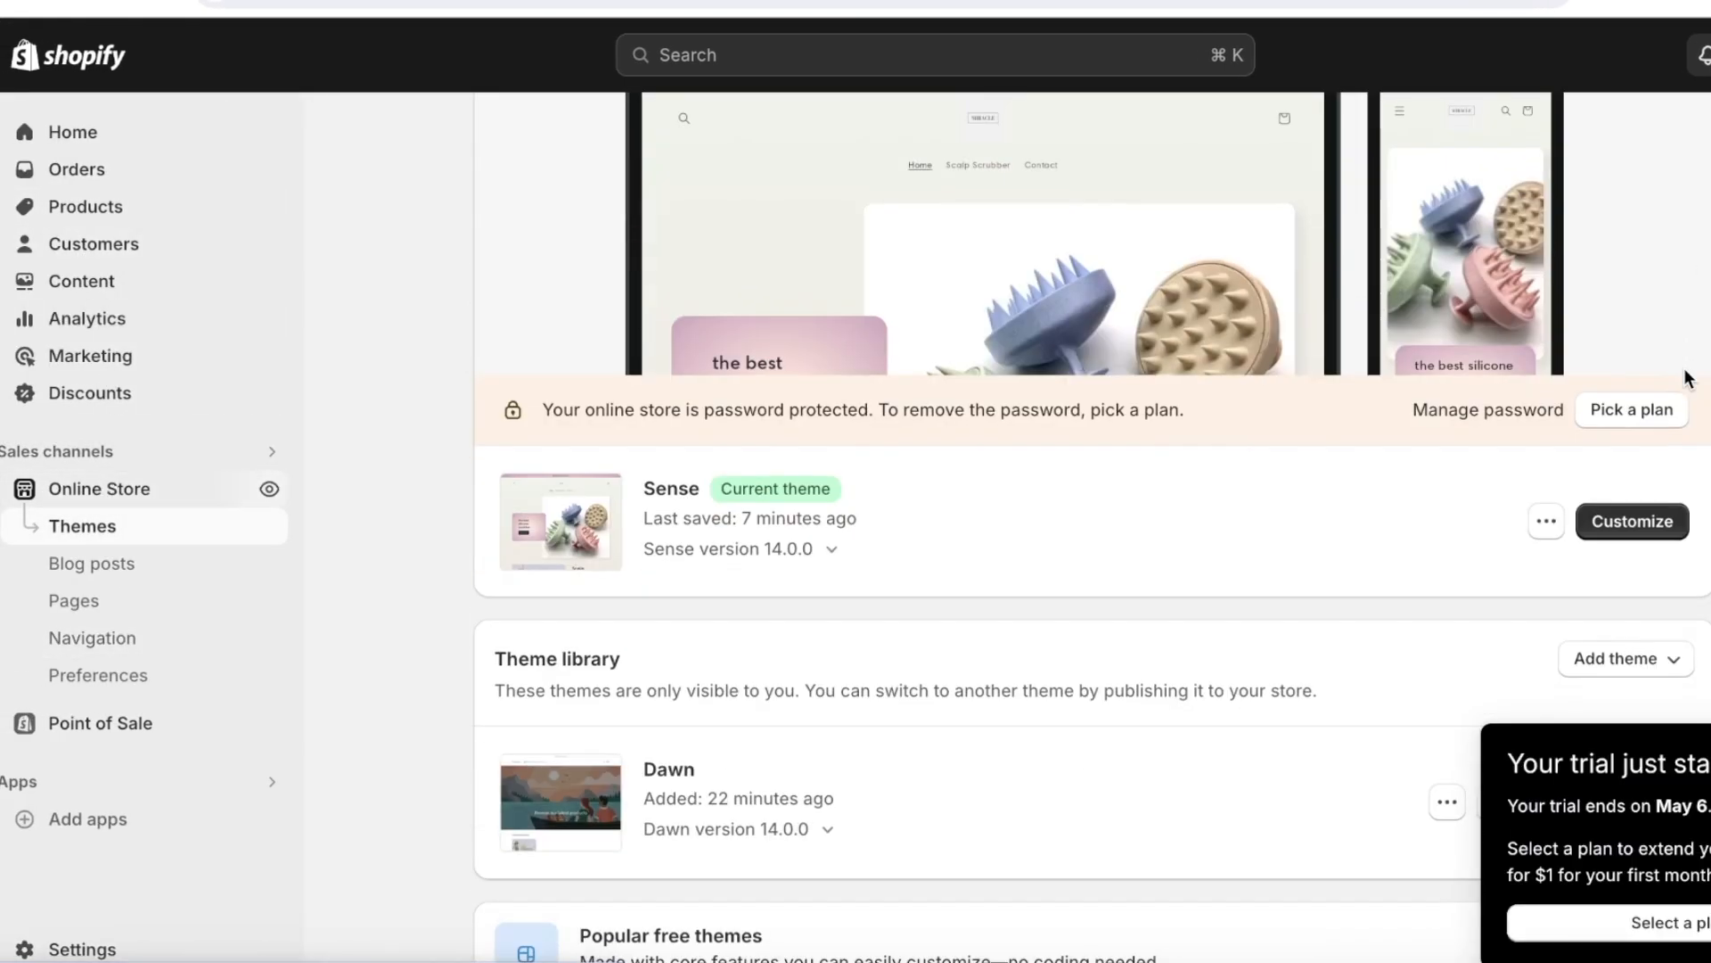
click(1656, 412)
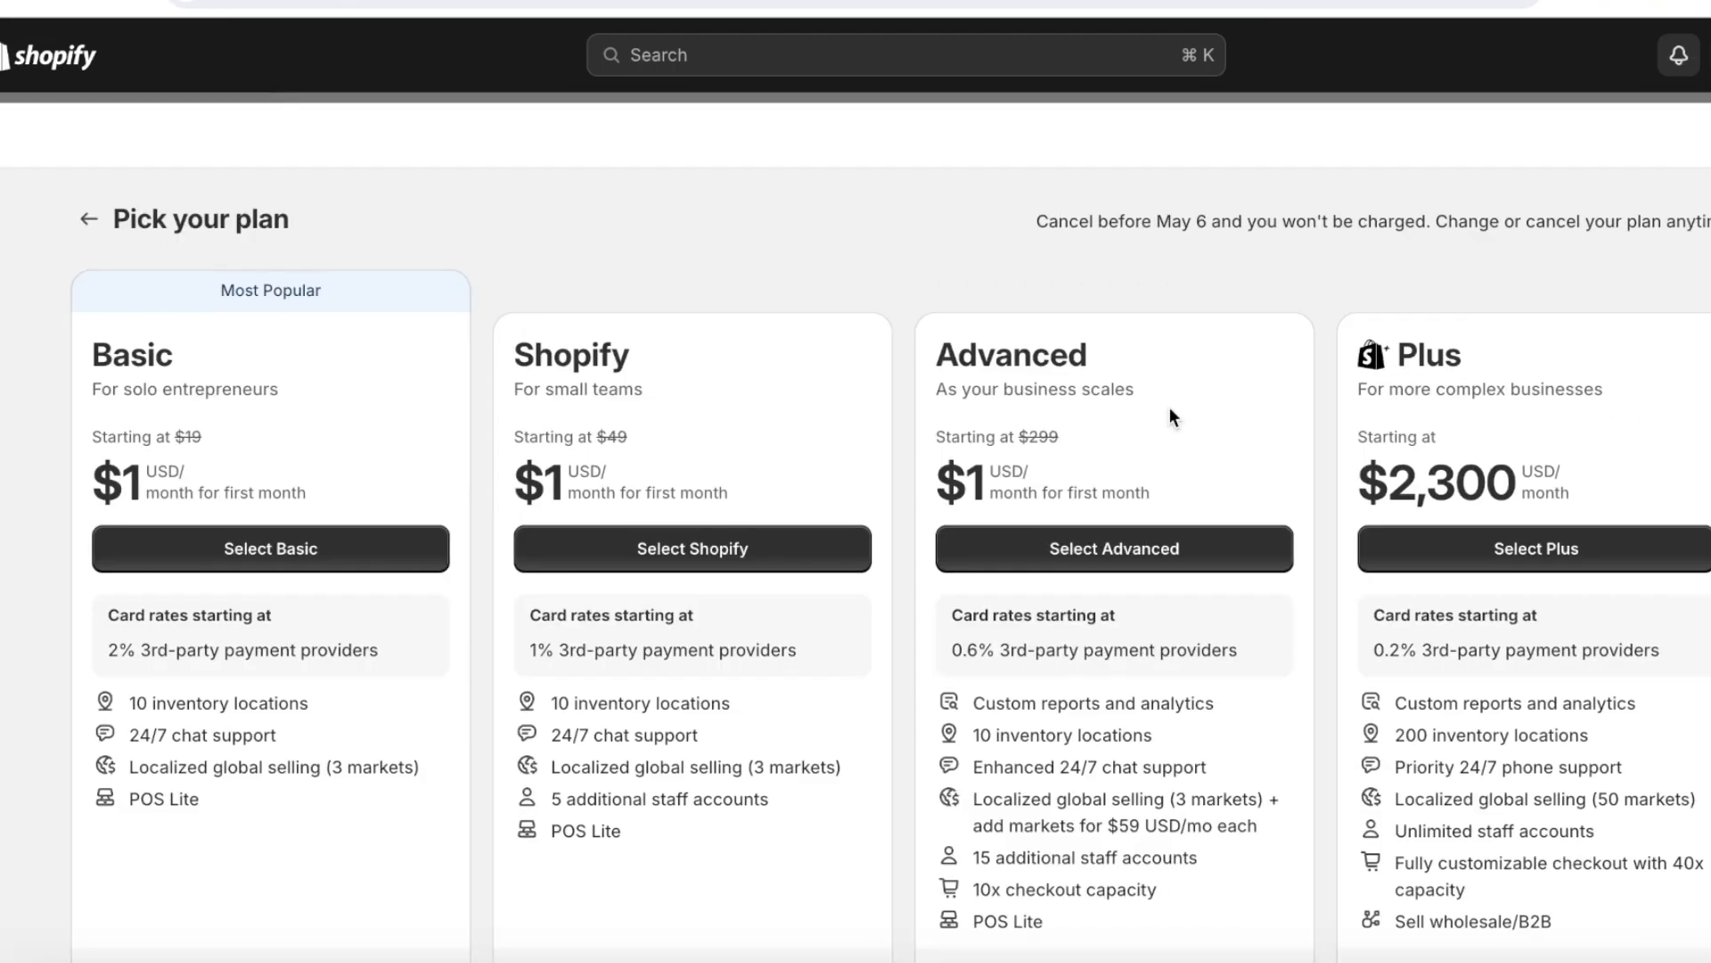
click(287, 545)
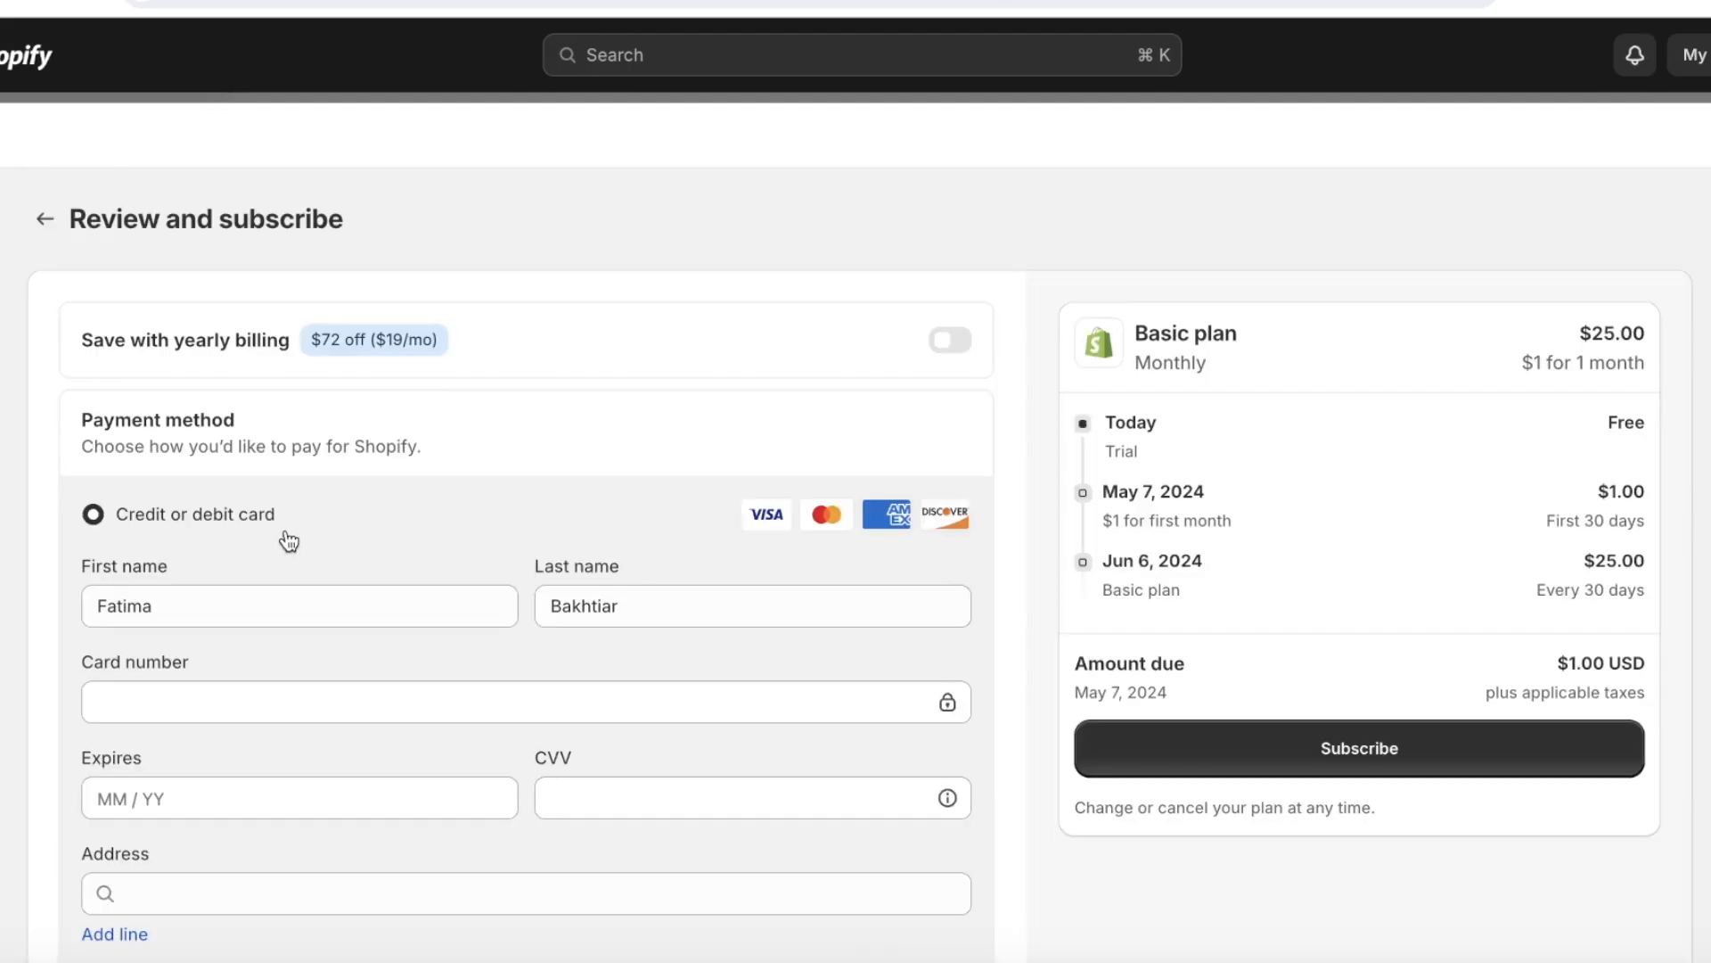
scroll(403, 353, down, 1)
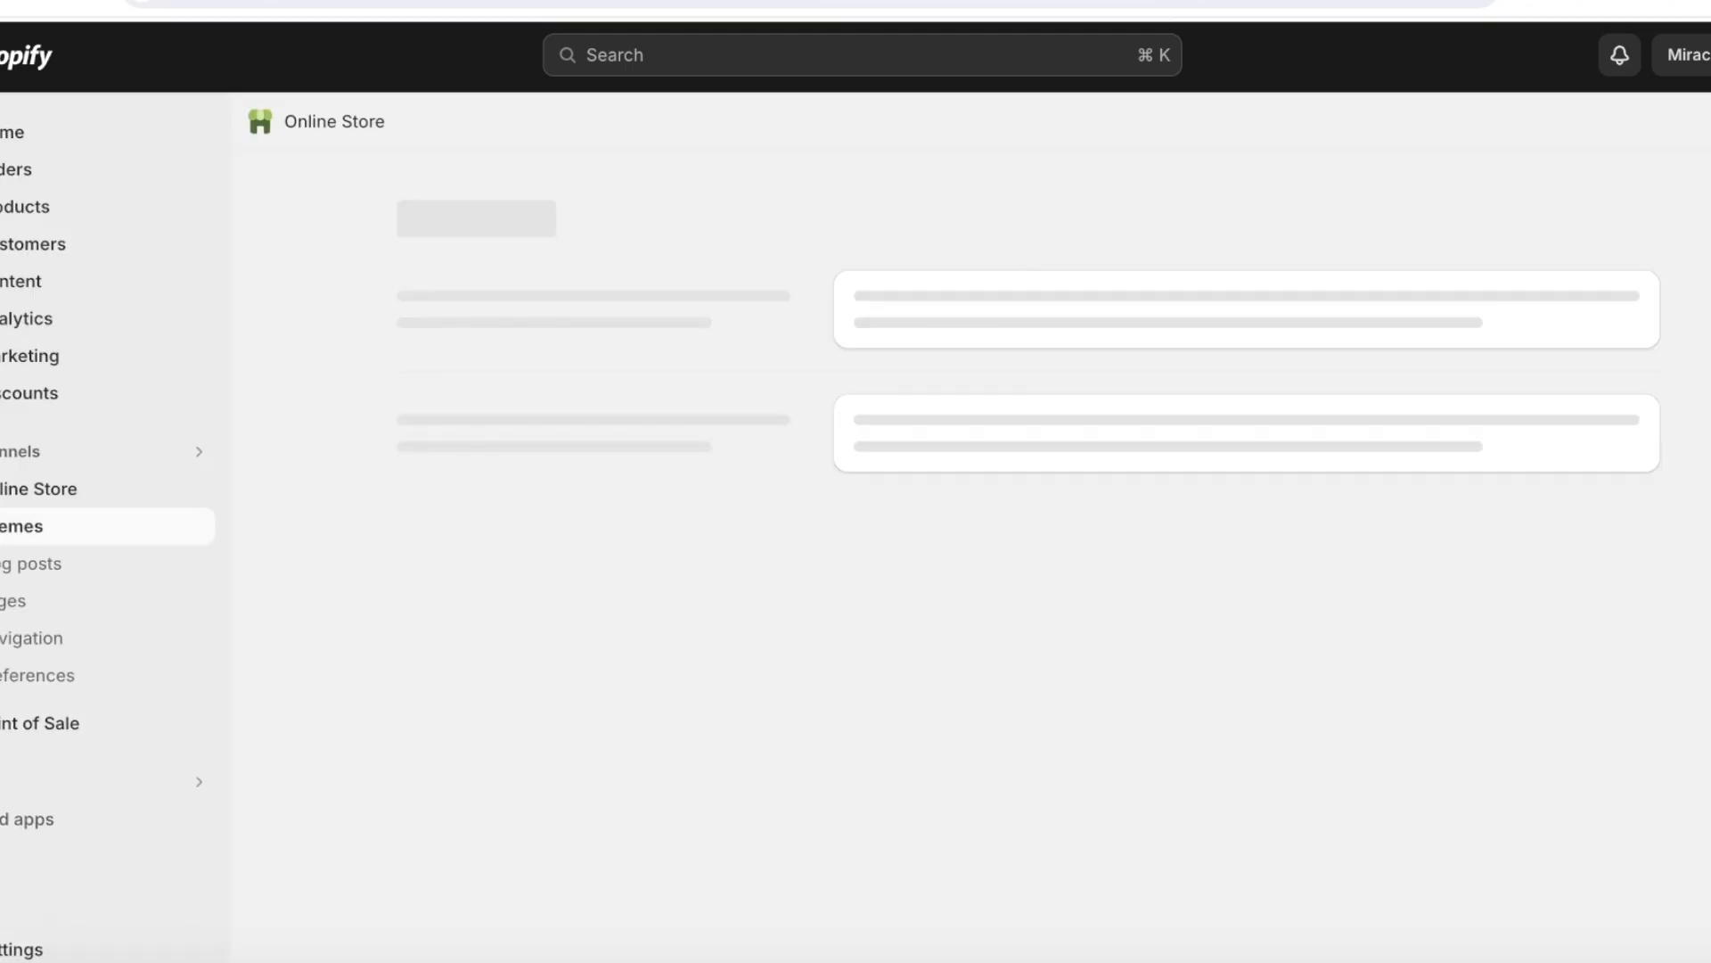
- Return to the online store's themes page and remove the storefront's password protection
click(14, 133)
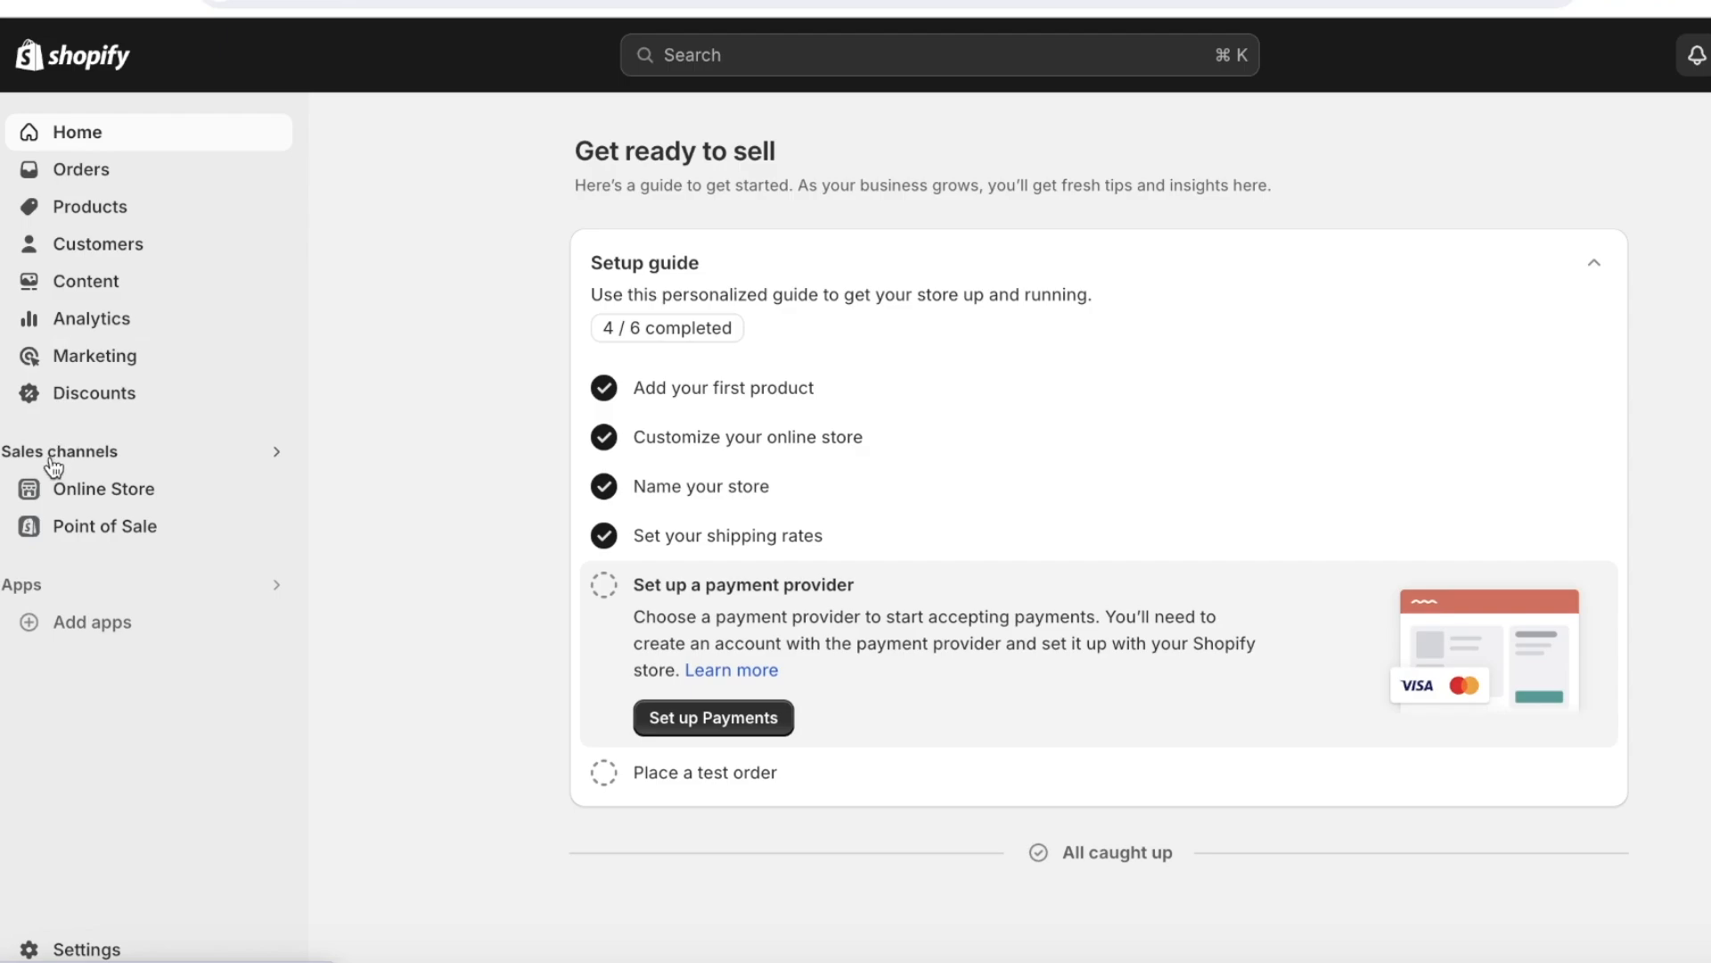
click(65, 524)
click(59, 497)
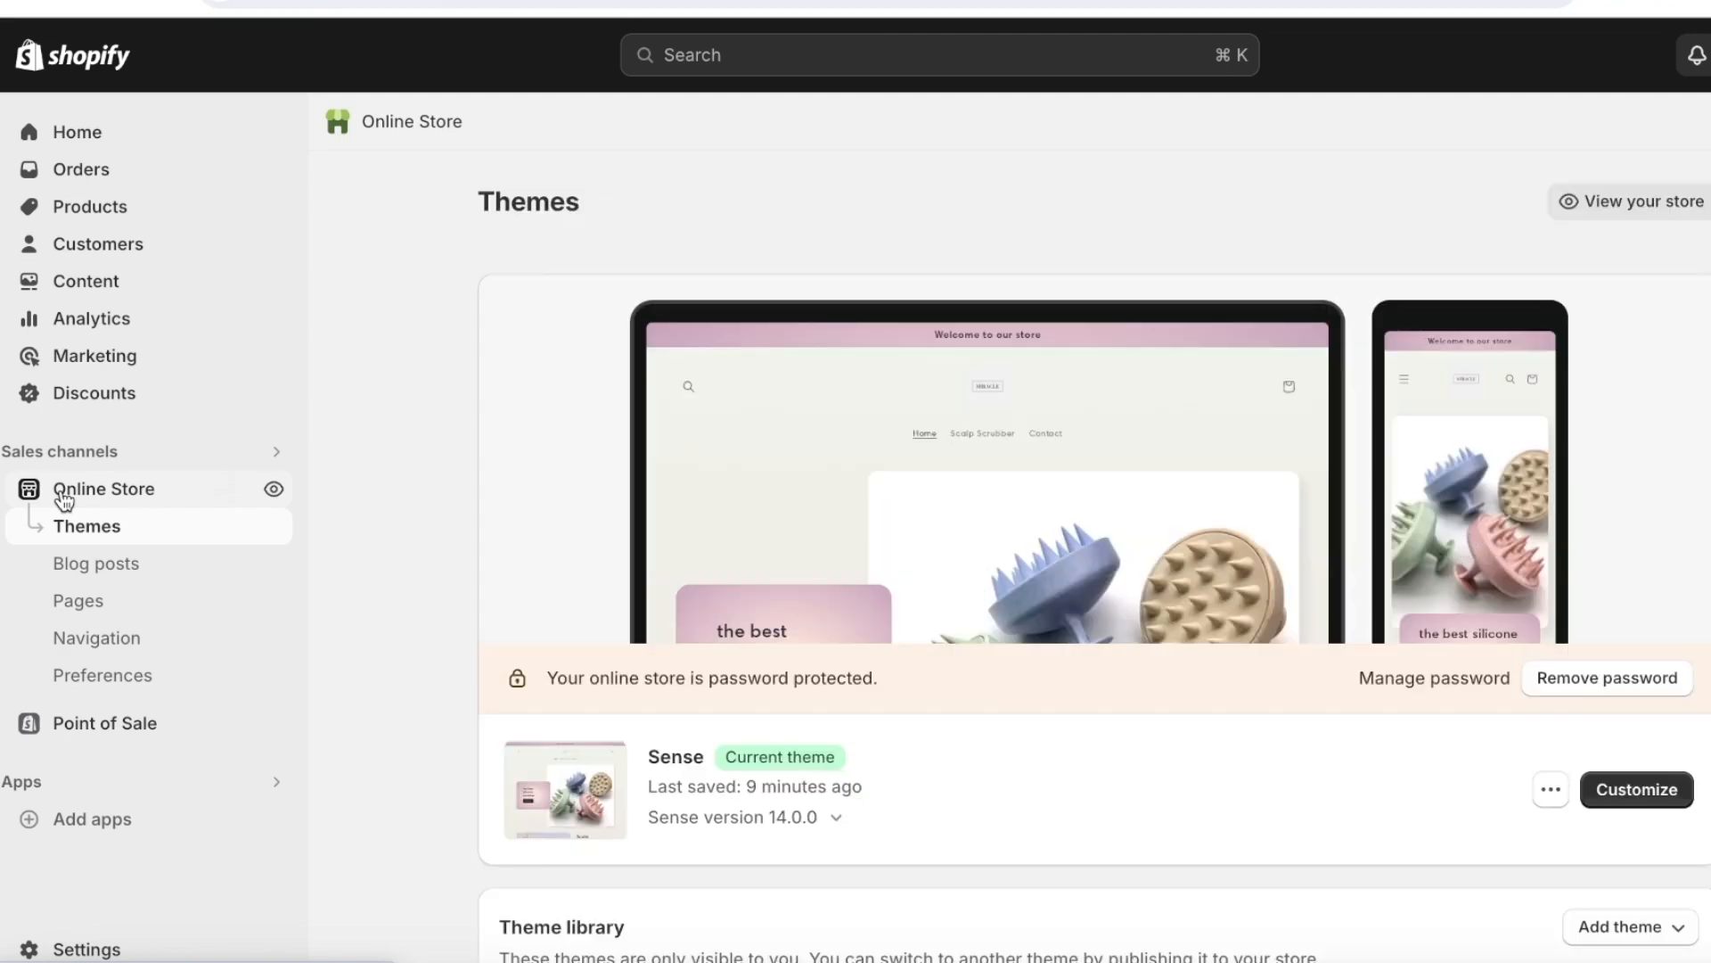
click(1586, 680)
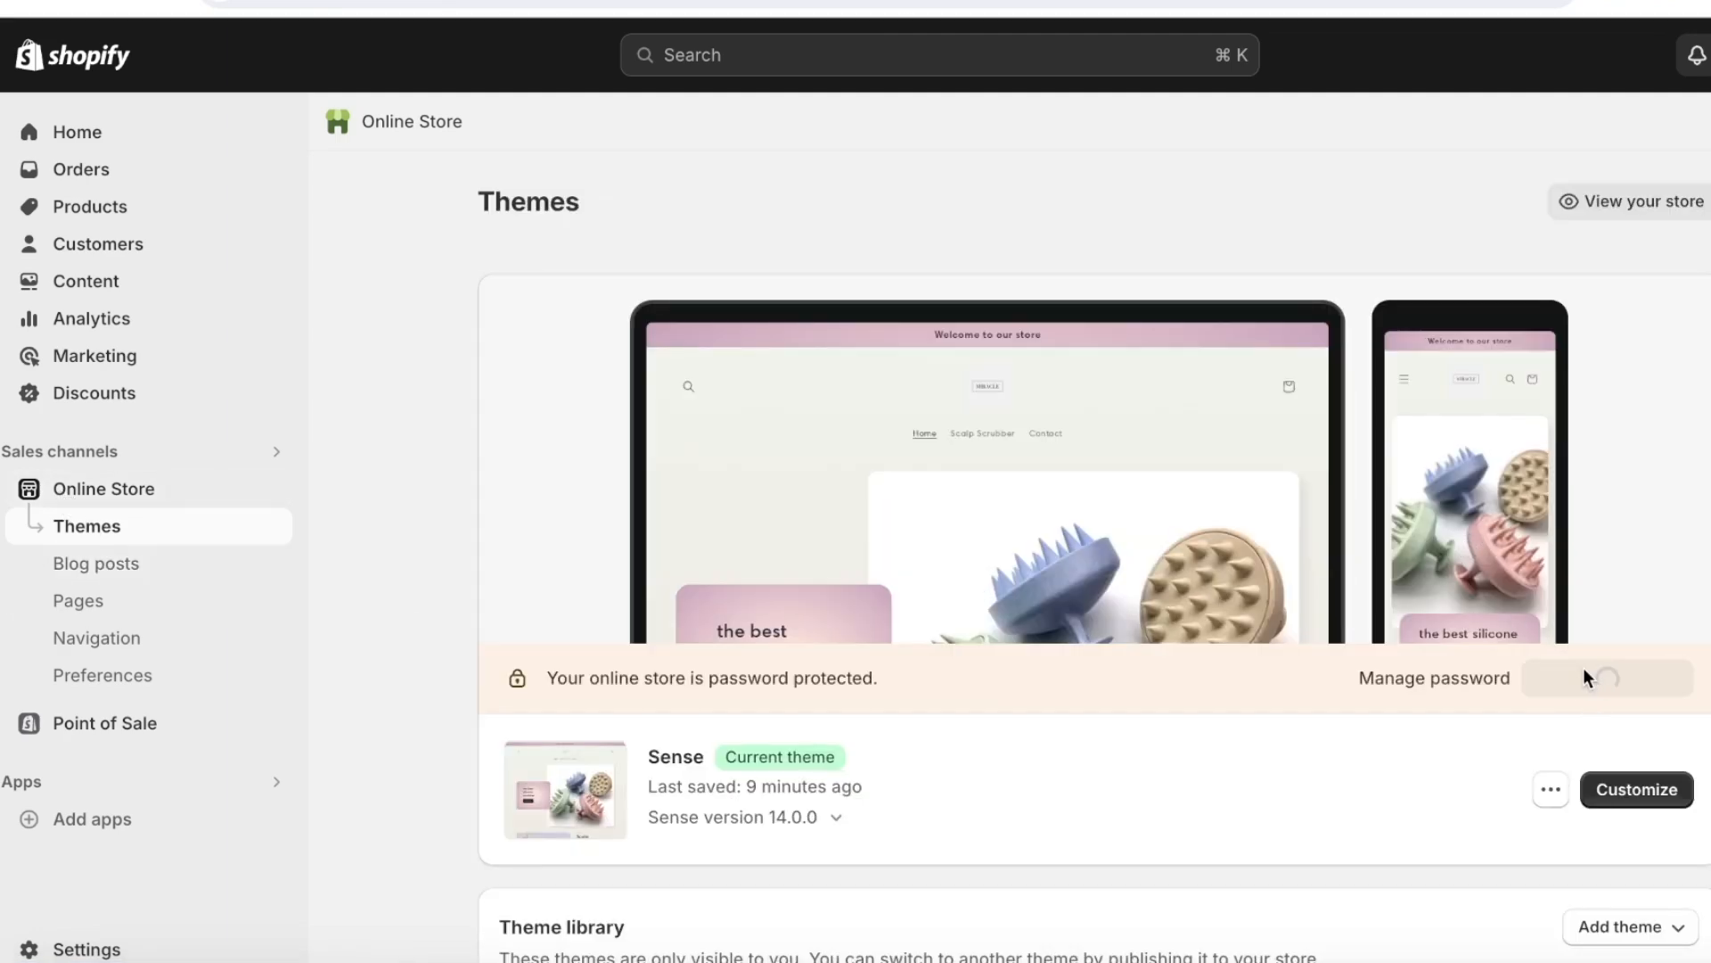
- Open the live storefront from the themes page to check the published home page
scroll(1361, 387, down, 7)
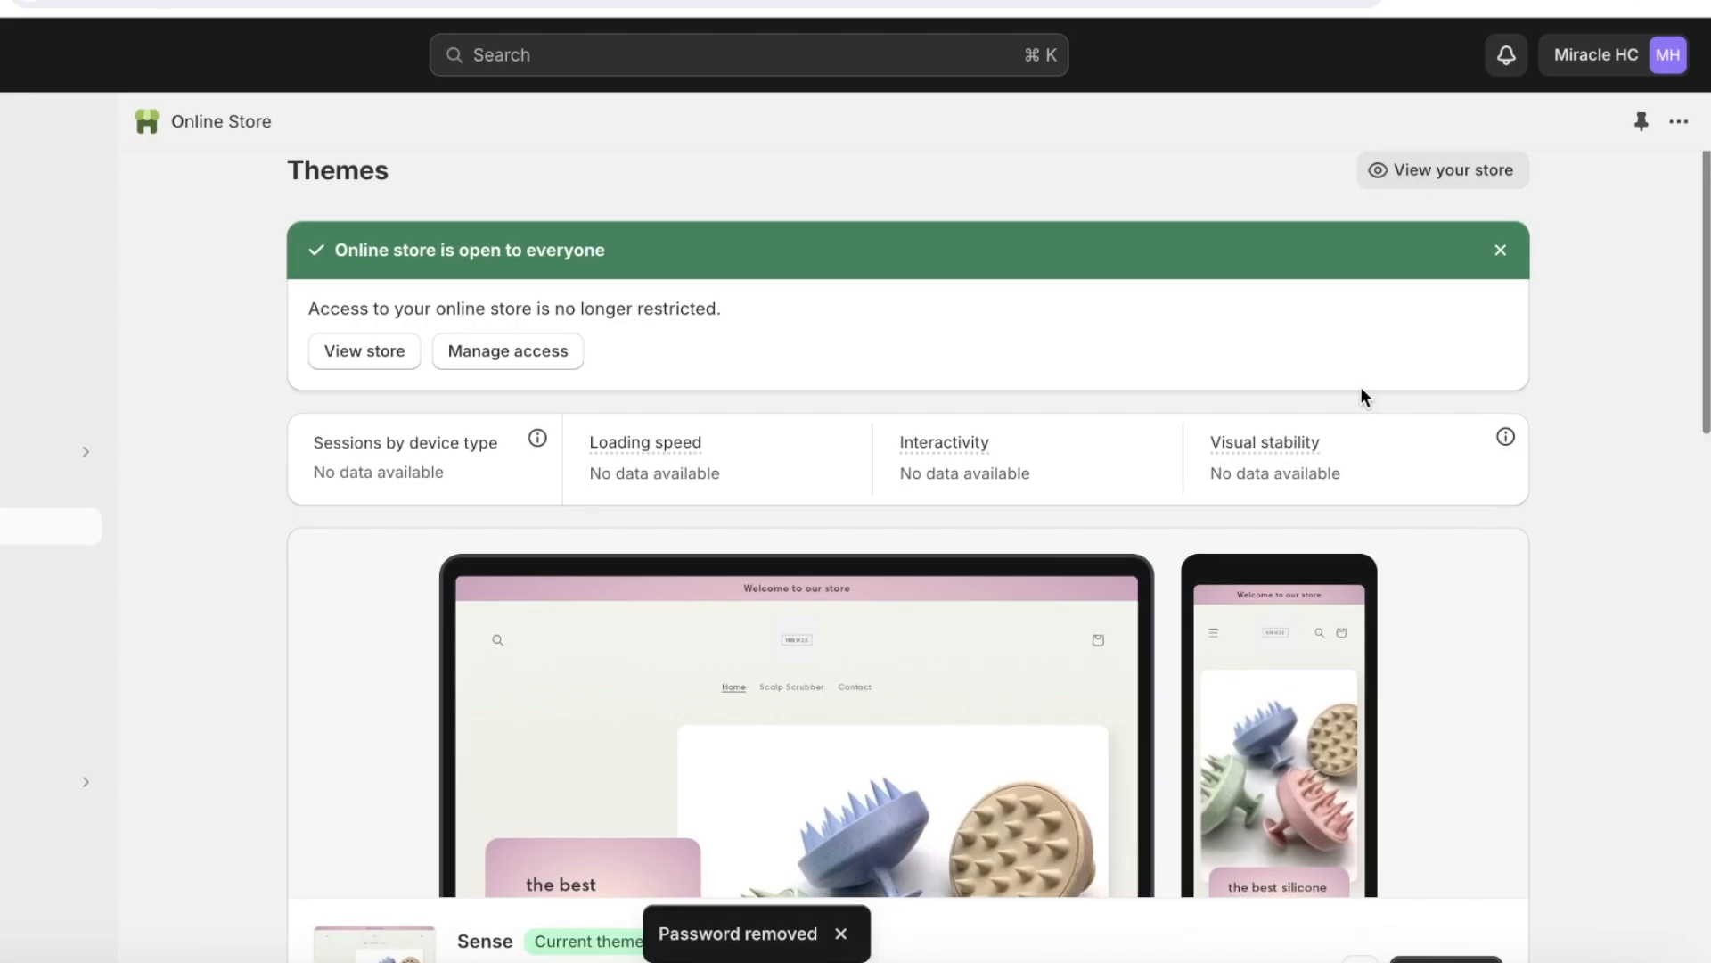
scroll(1409, 505, up, 8)
click(367, 383)
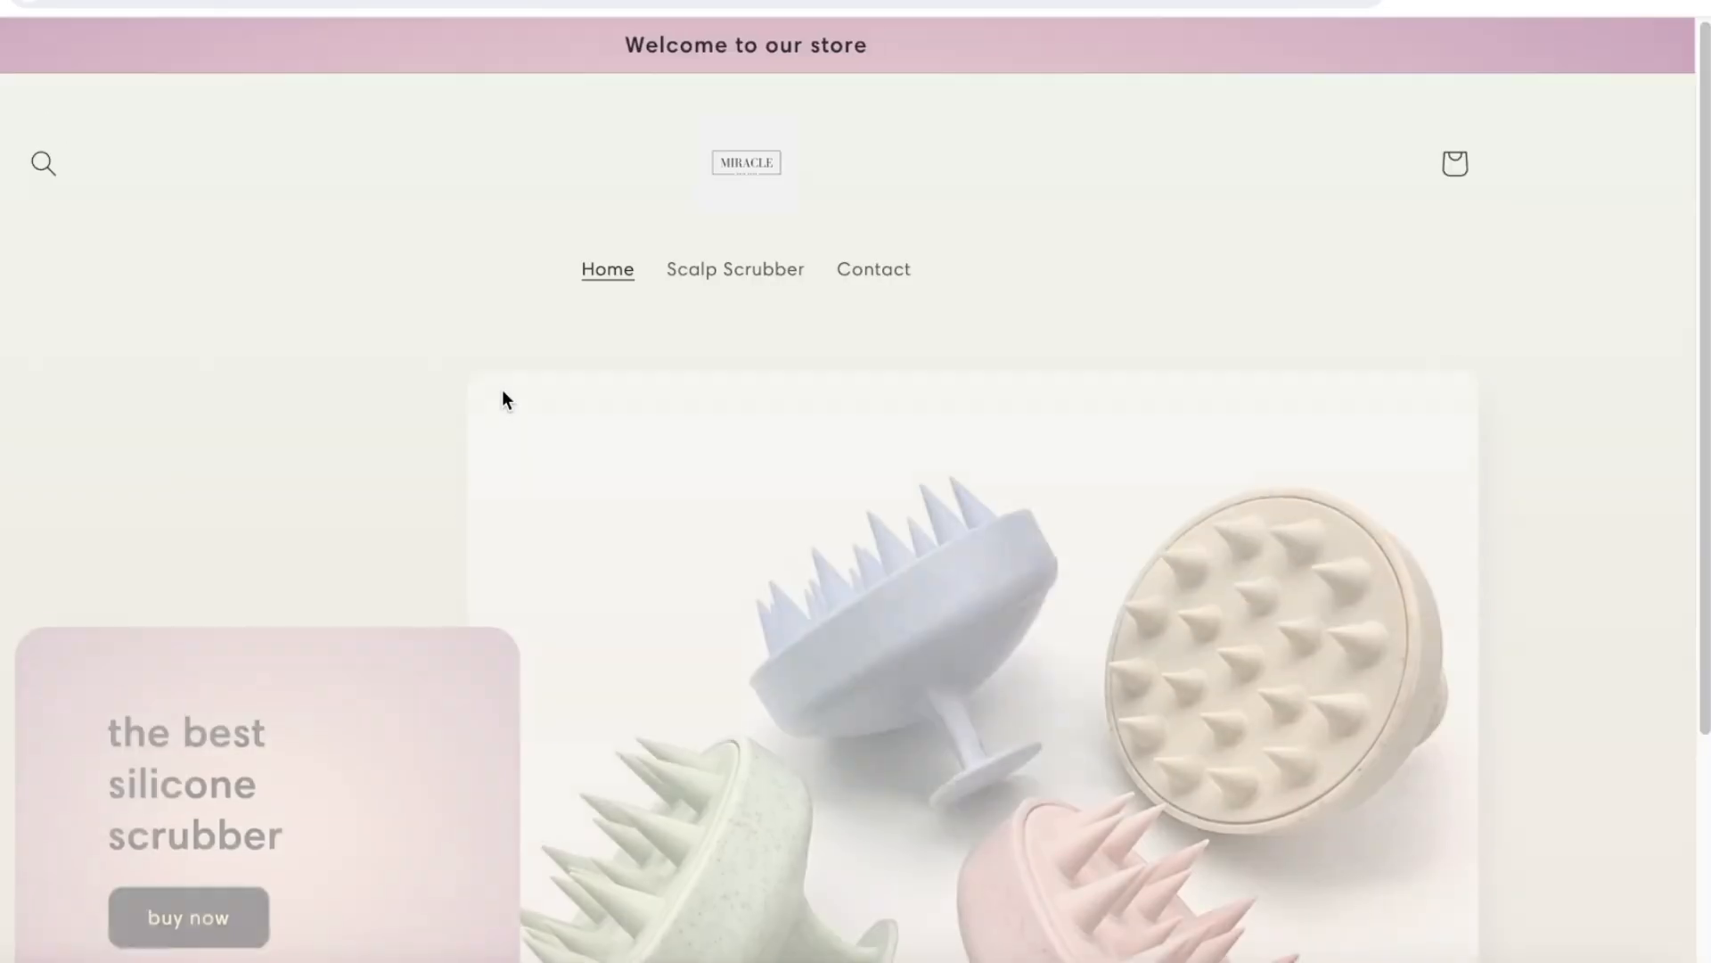